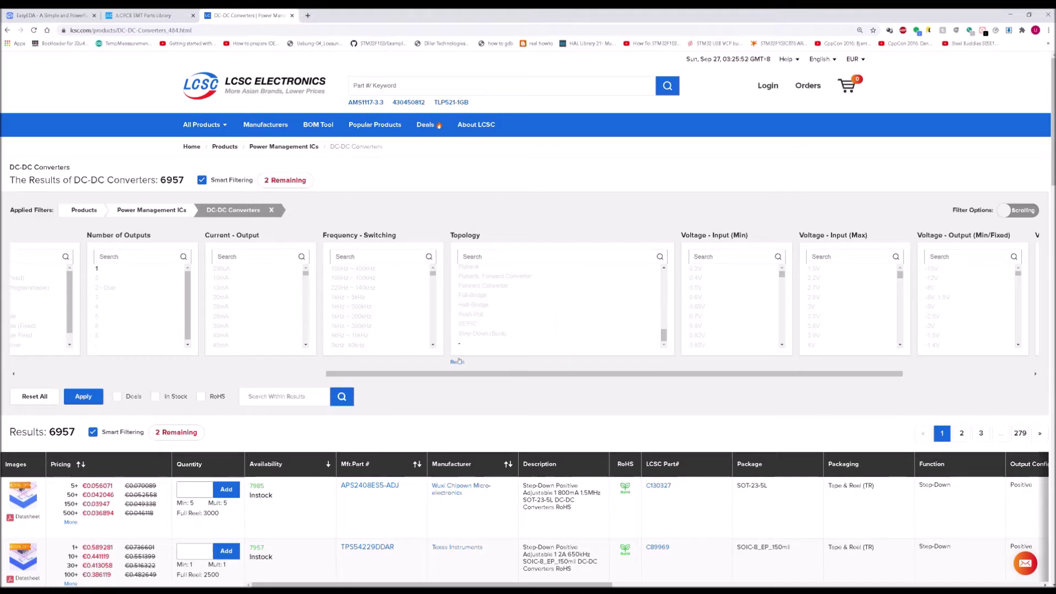
Filter the DC-DC converters to topologies that include SEPIC, such as "Boost, Flyback, Forward Converter, SEPIC"
scroll(507, 331, down, 5)
scroll(545, 326, up, 3)
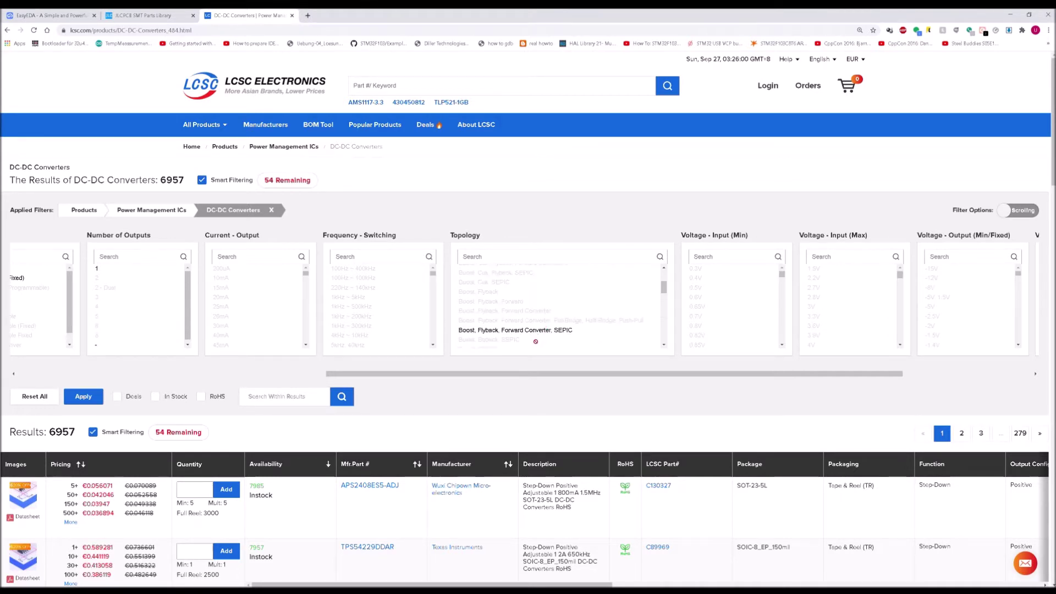
scroll(536, 338, up, 2)
scroll(537, 338, up, 3)
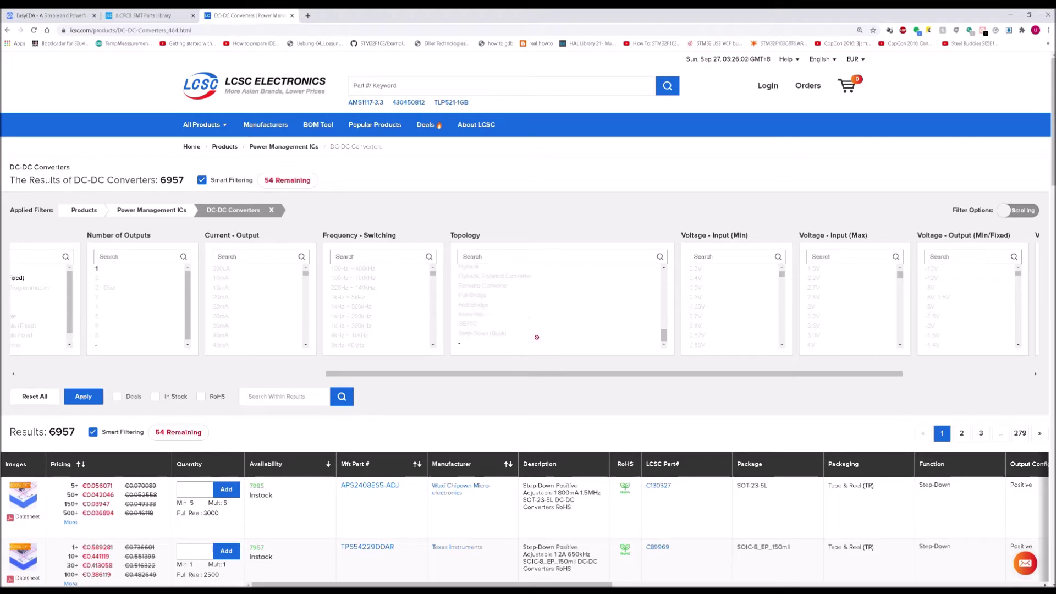
click(499, 291)
scroll(490, 280, up, 3)
click(490, 279)
click(491, 269)
ctrl+click(491, 280)
click(536, 322)
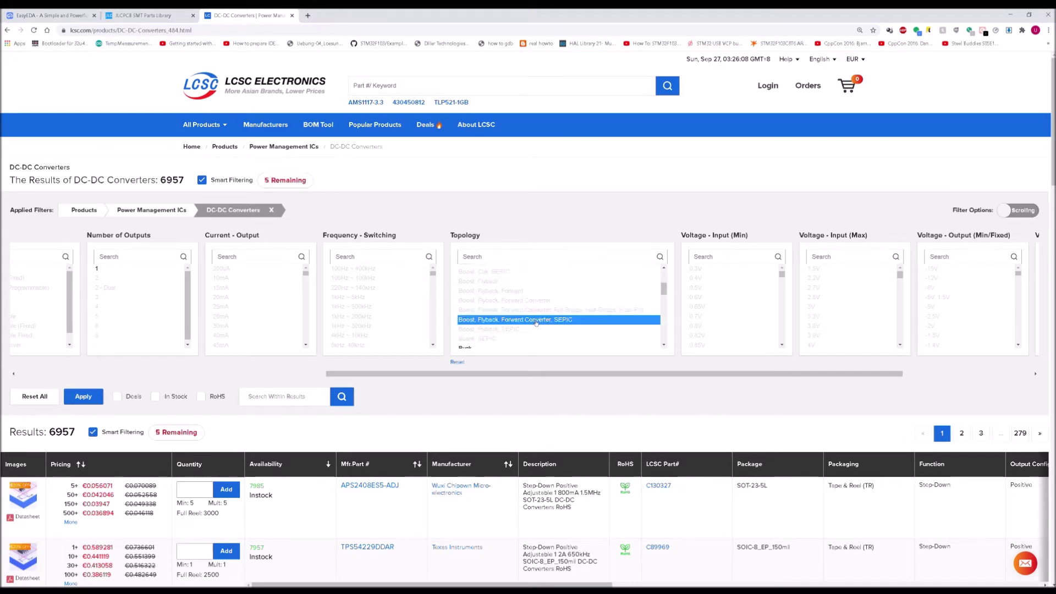
scroll(535, 322, down, 5)
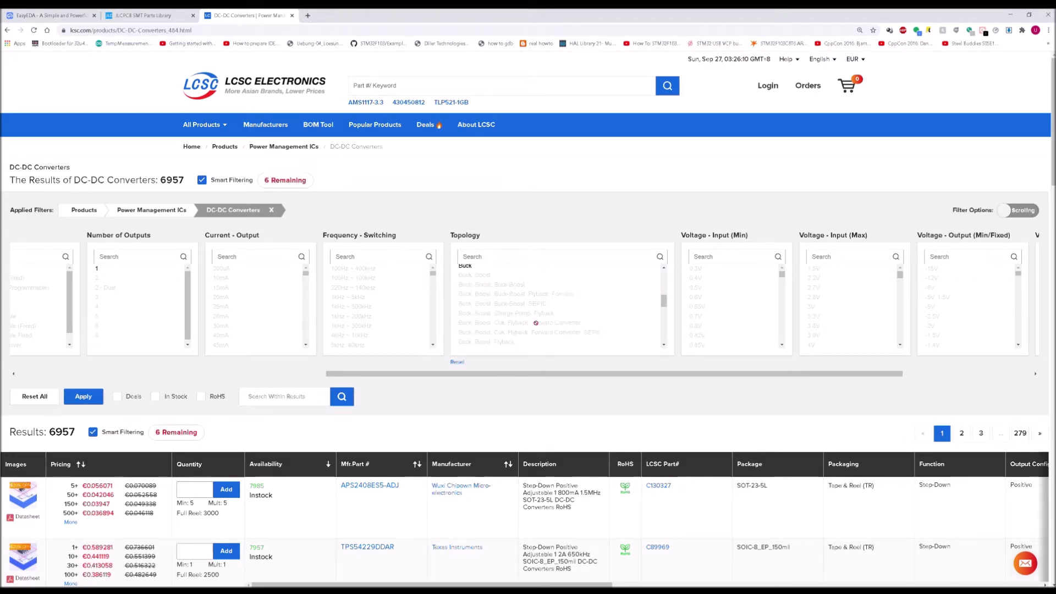
scroll(535, 322, down, 2)
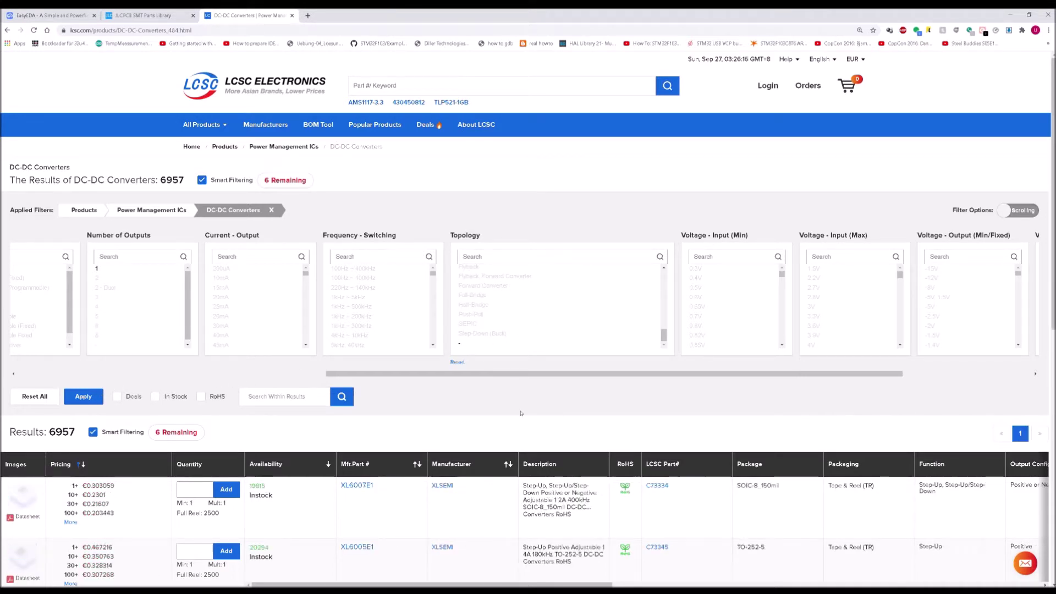
Review the filtered converters and open the datasheet of the XL6006E1
scroll(540, 398, down, 2)
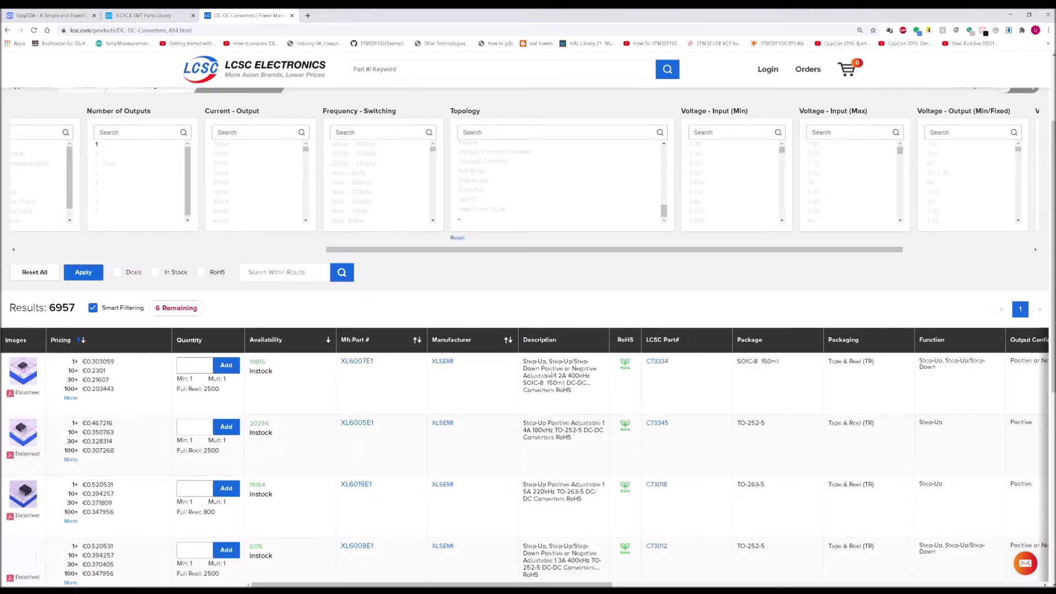
scroll(554, 371, down, 1)
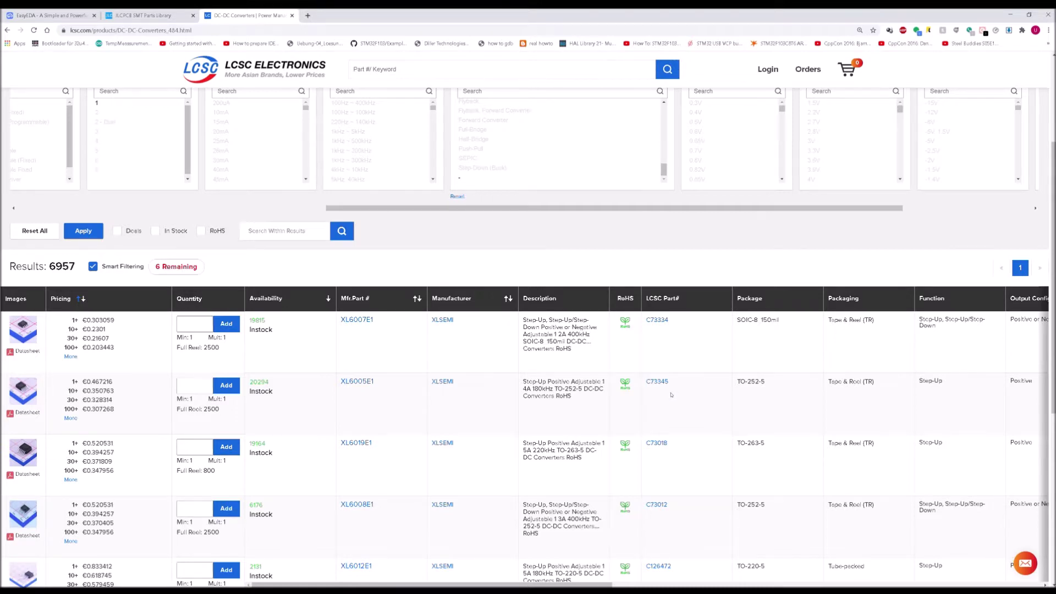
scroll(671, 394, down, 1)
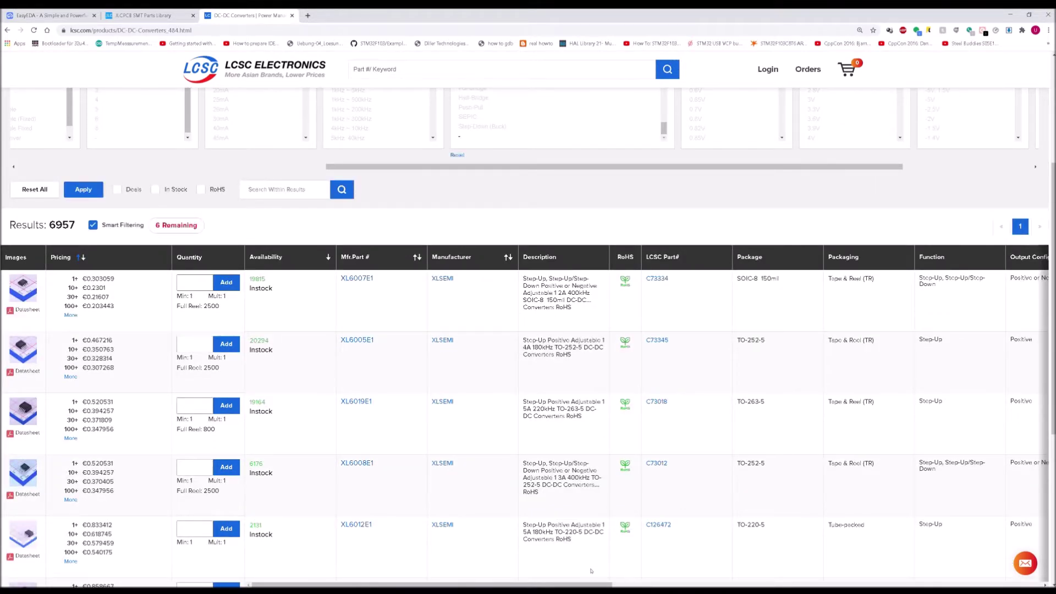
scroll(589, 579, down, 2)
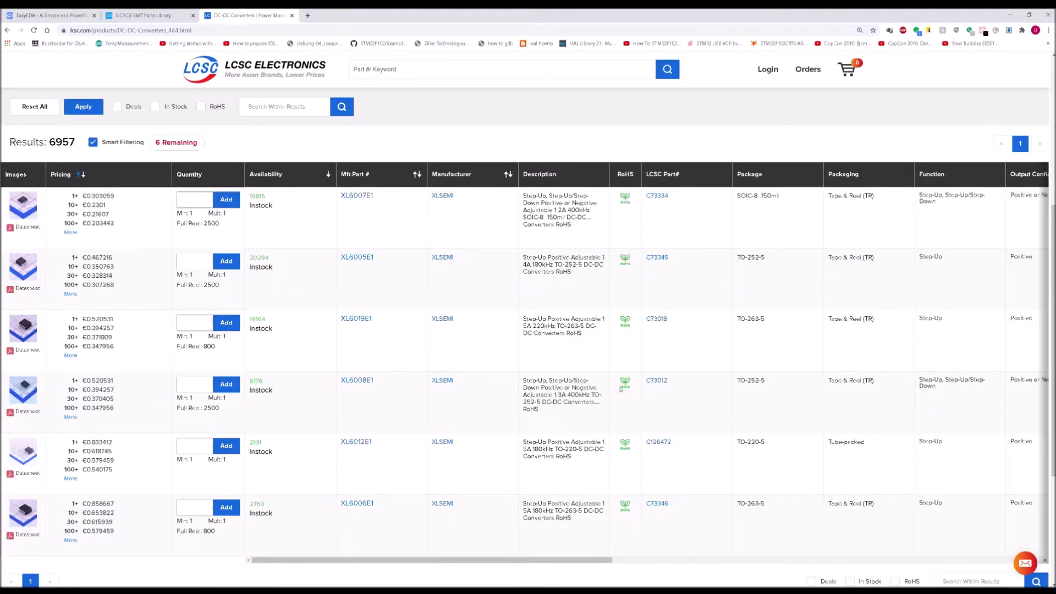
click(24, 535)
click(358, 15)
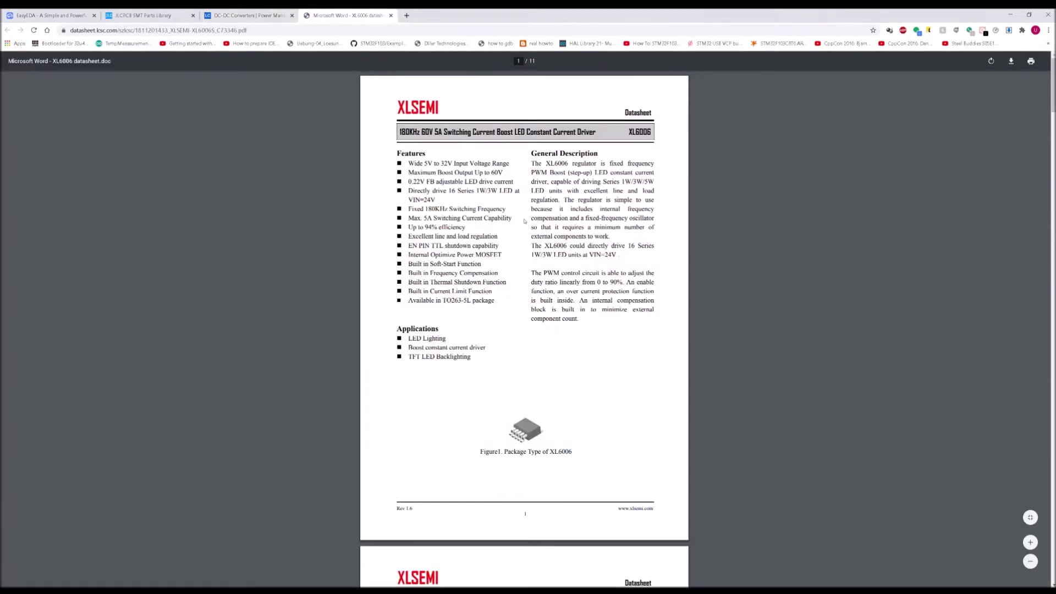
Examine the XL6006 datasheet's feature list, function block diagram and typical application circuit
ctrl+scroll(413, 183, up, 3)
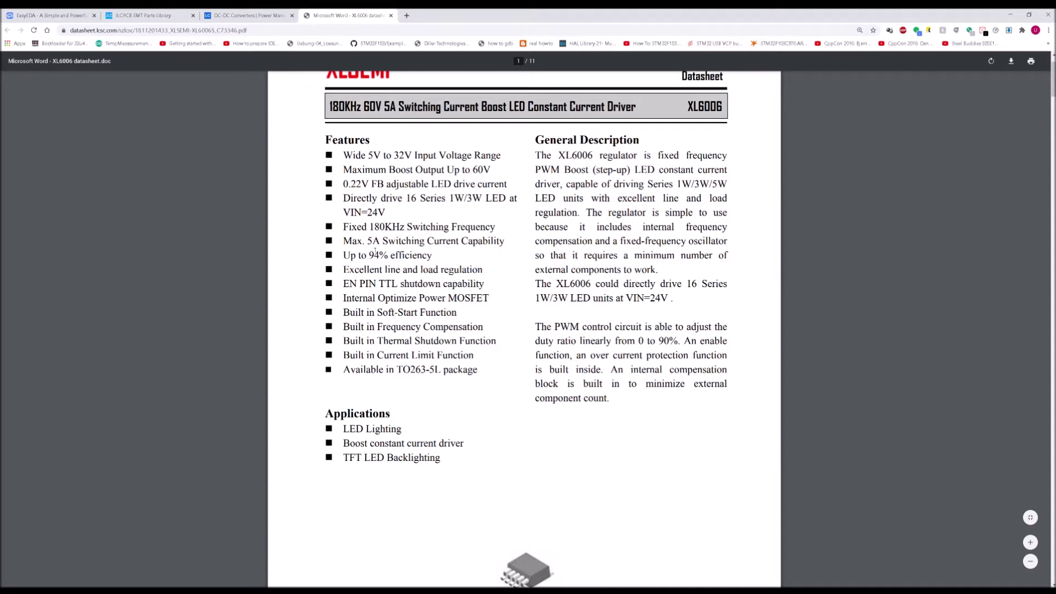
scroll(370, 242, down, 12)
scroll(410, 229, down, 15)
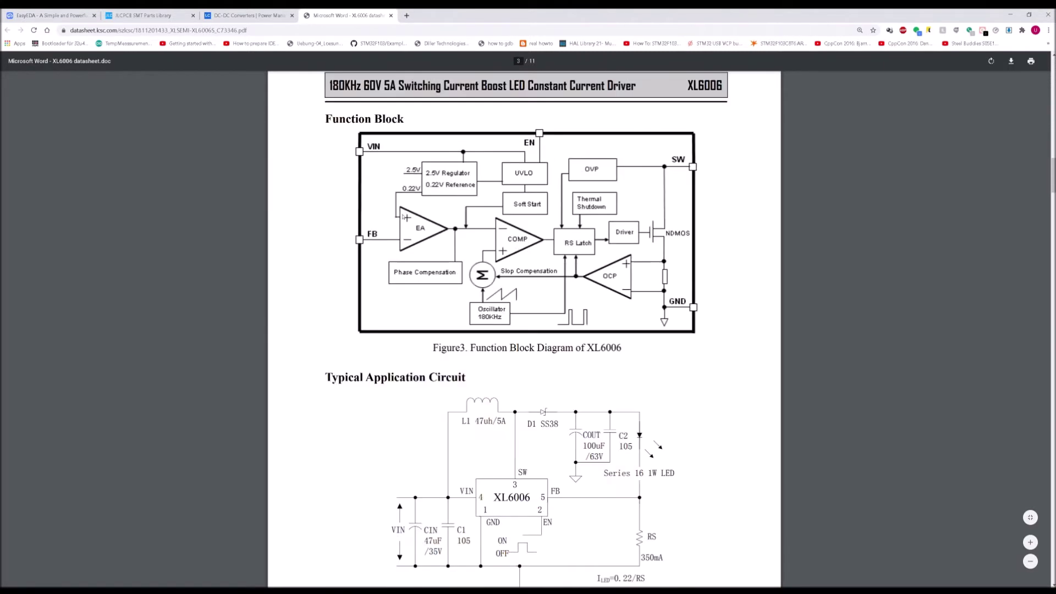
scroll(404, 216, down, 4)
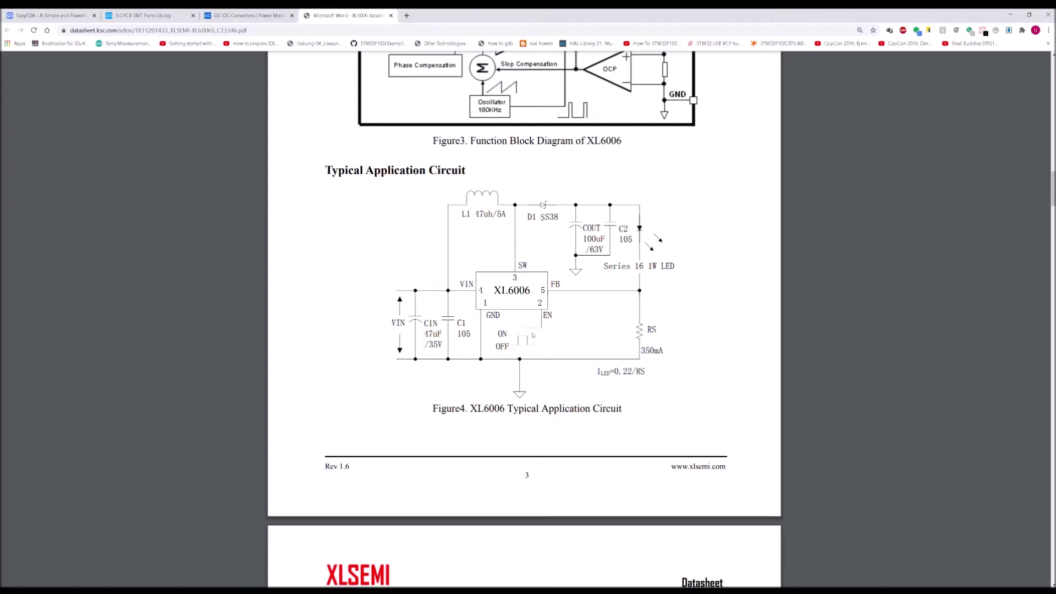
scroll(533, 335, down, 1)
scroll(533, 335, up, 2)
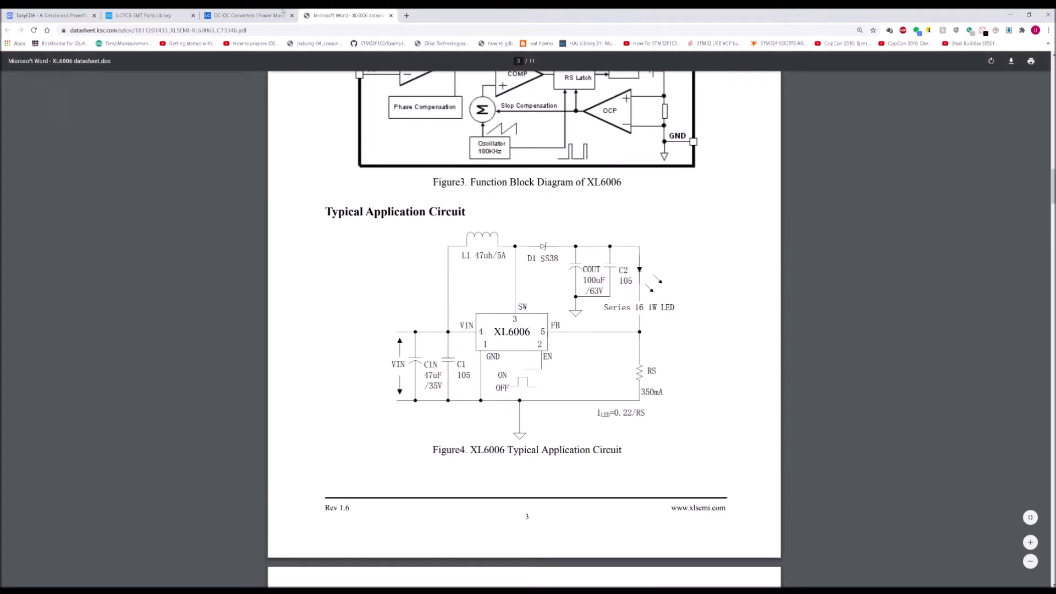
Copy the XL6006E1's LCSC part number, search the JLCPCB SMT Parts Library for C73346 and expand the part's details
click(282, 12)
drag(391, 506, 339, 505)
drag(645, 503, 670, 504)
key(ctrl+c)
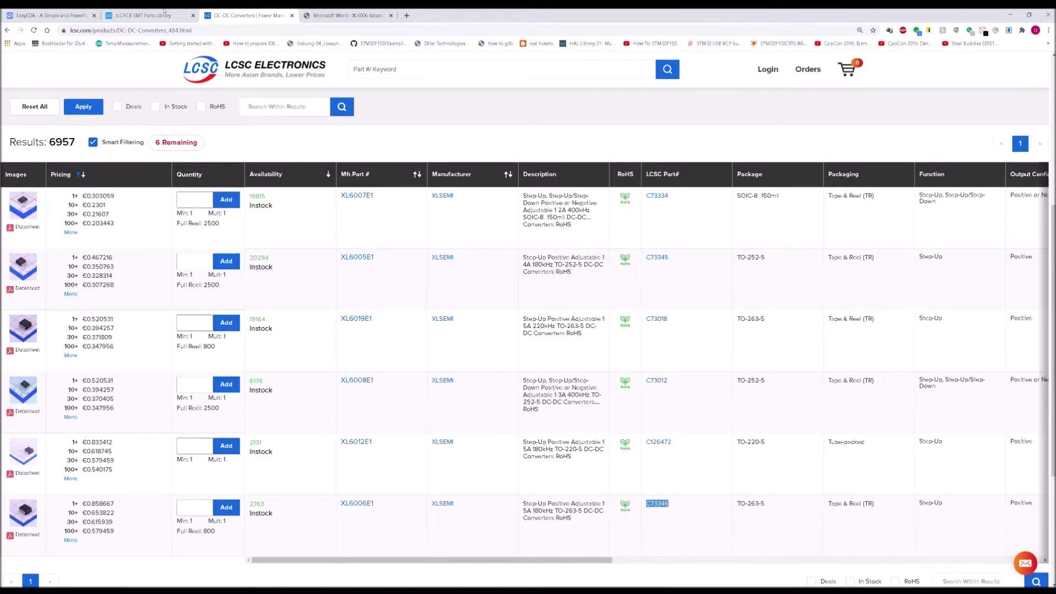
click(164, 11)
click(405, 72)
key(ctrl+v)
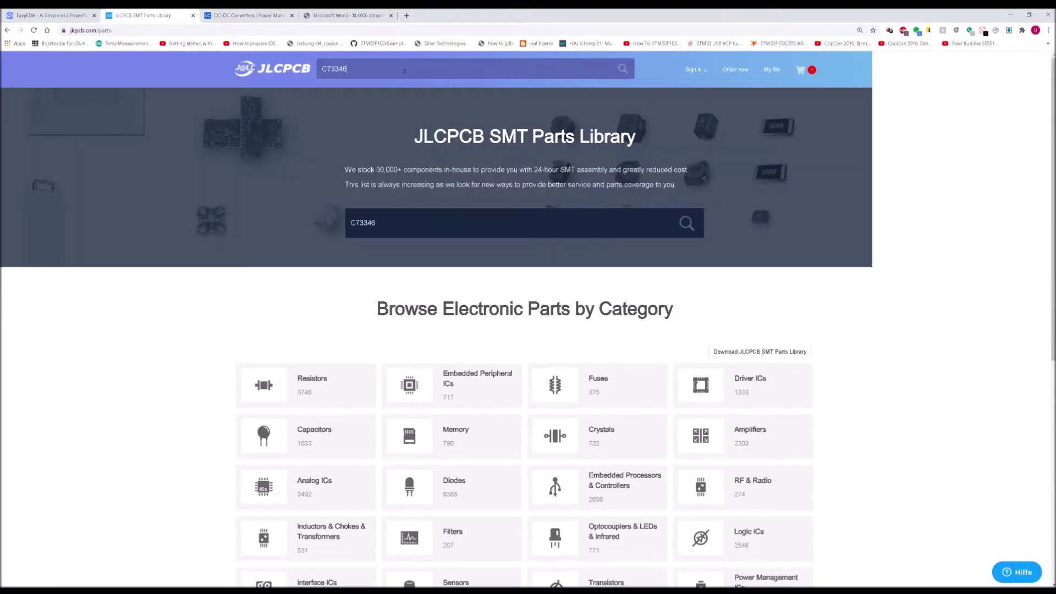
key(Return)
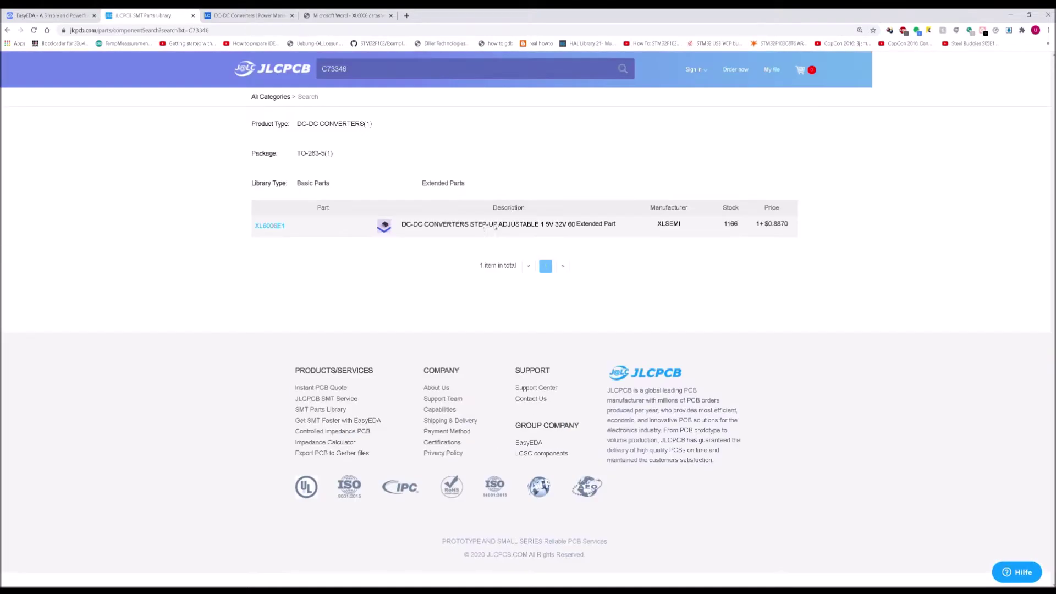
click(279, 228)
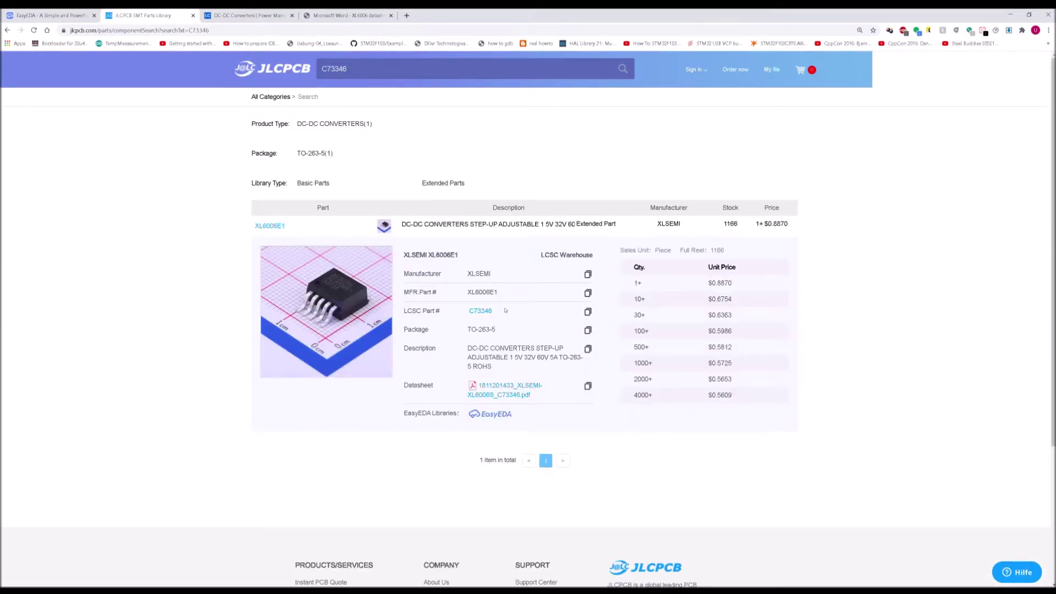
Copy the manufacturer part number XL6006E1 from the part details and search the JLCPCB parts library for it
drag(506, 314, 459, 316)
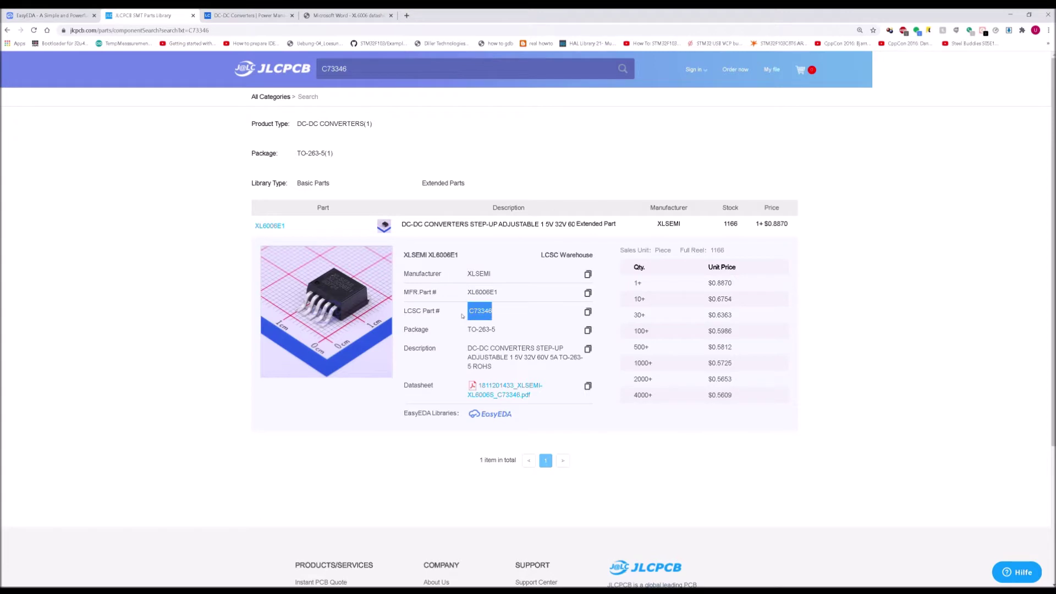
click(508, 307)
drag(464, 294, 523, 293)
key(ctrl+c)
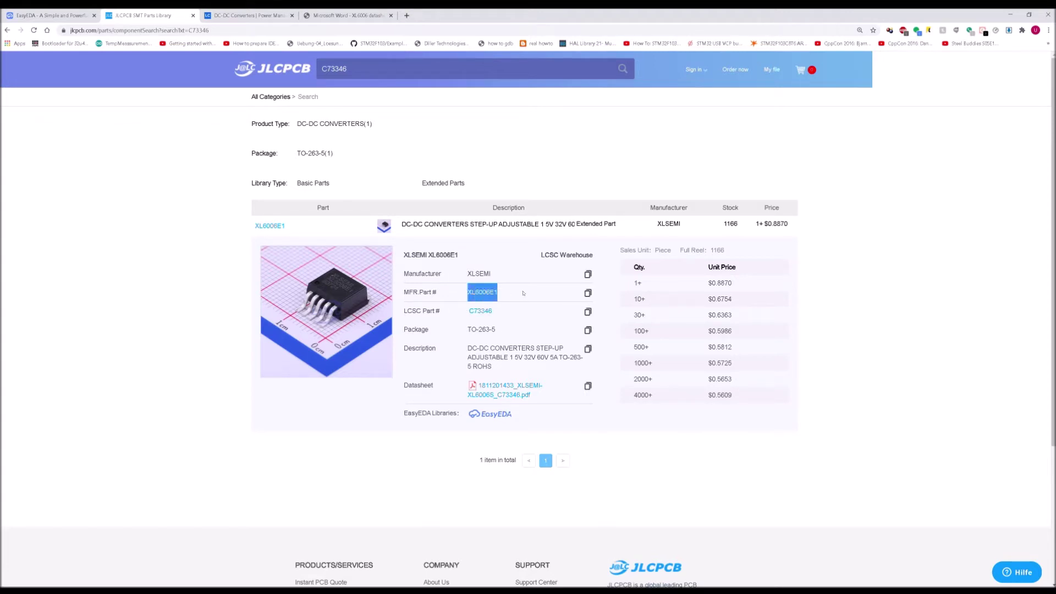
click(497, 77)
key(ctrl+a)
key(ctrl+v)
key(Return)
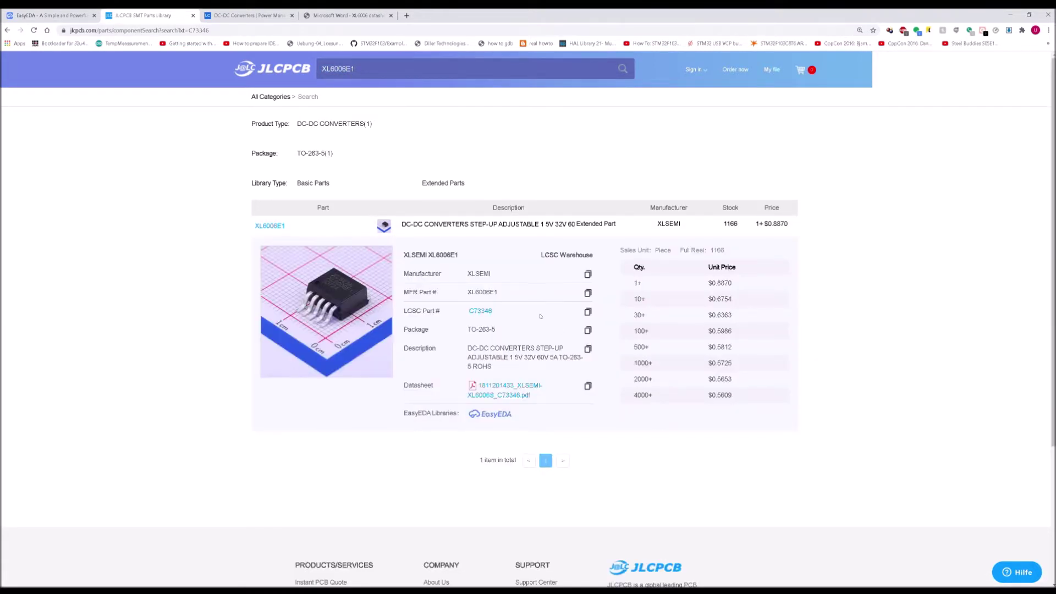
Switch to the EasyEDA editor and try to create a new project titled "SEPIC LED Driver"
click(59, 16)
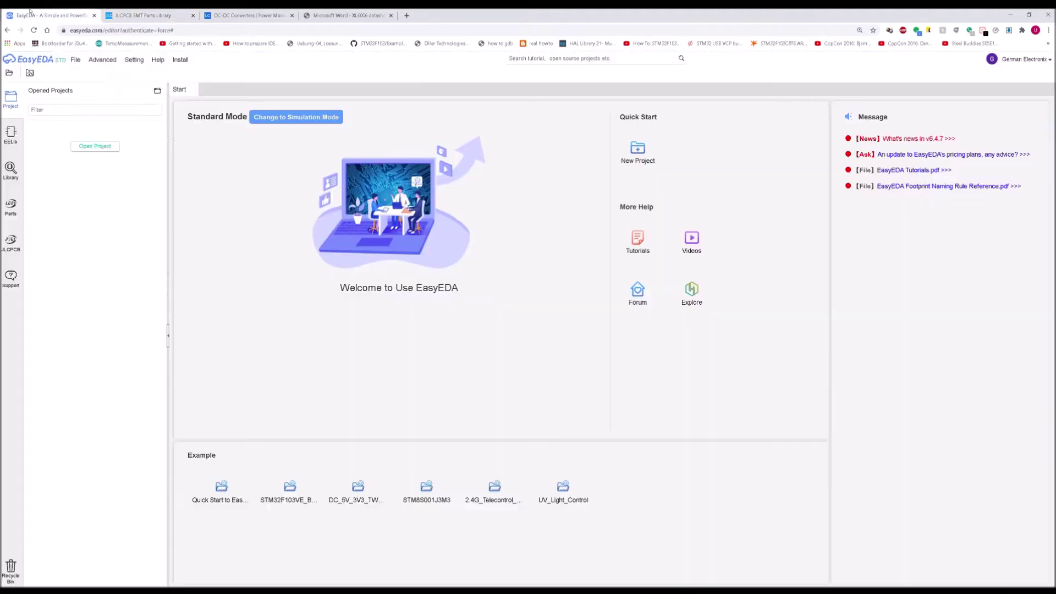
click(90, 147)
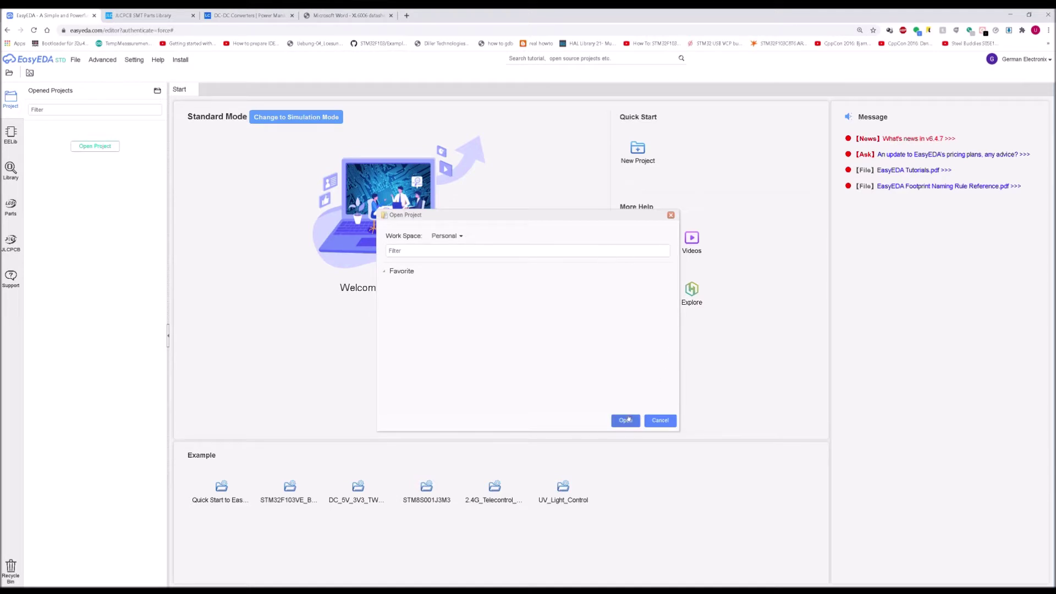
right_click(594, 347)
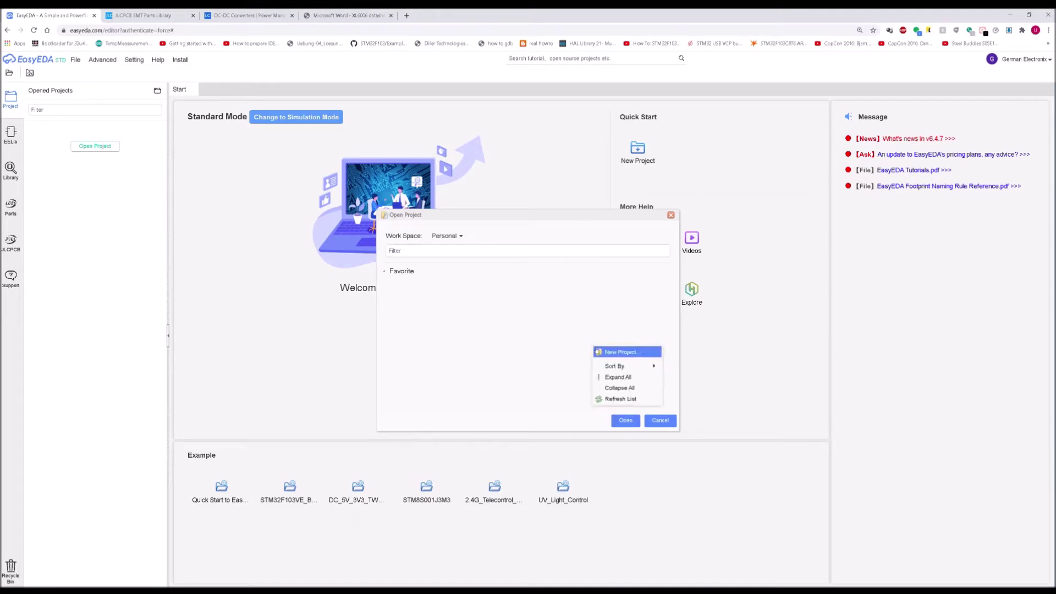
click(596, 352)
click(457, 257)
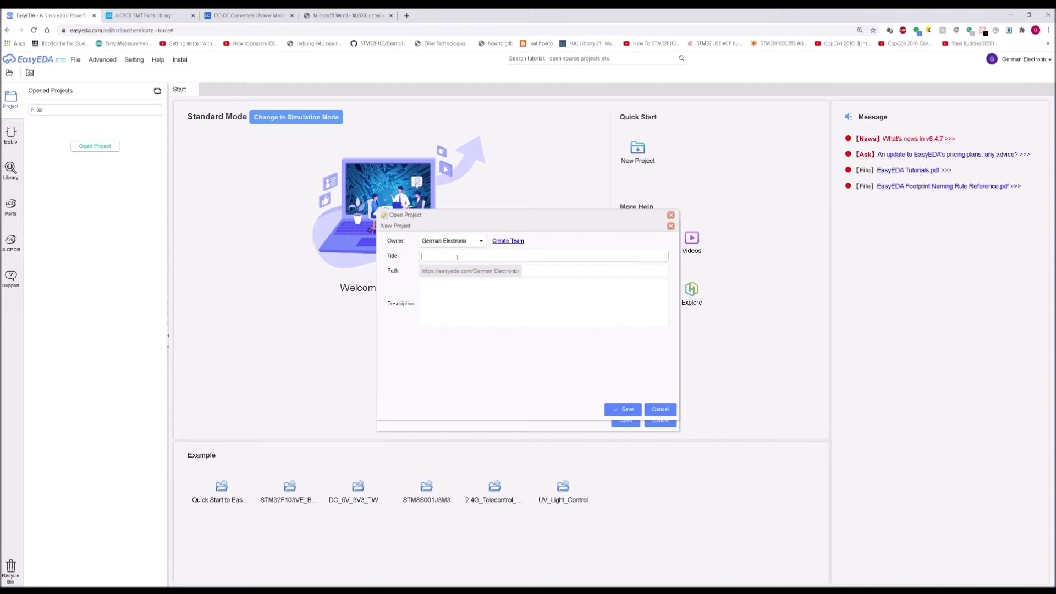
text(SEI)
text(IC LED Driver)
click(623, 409)
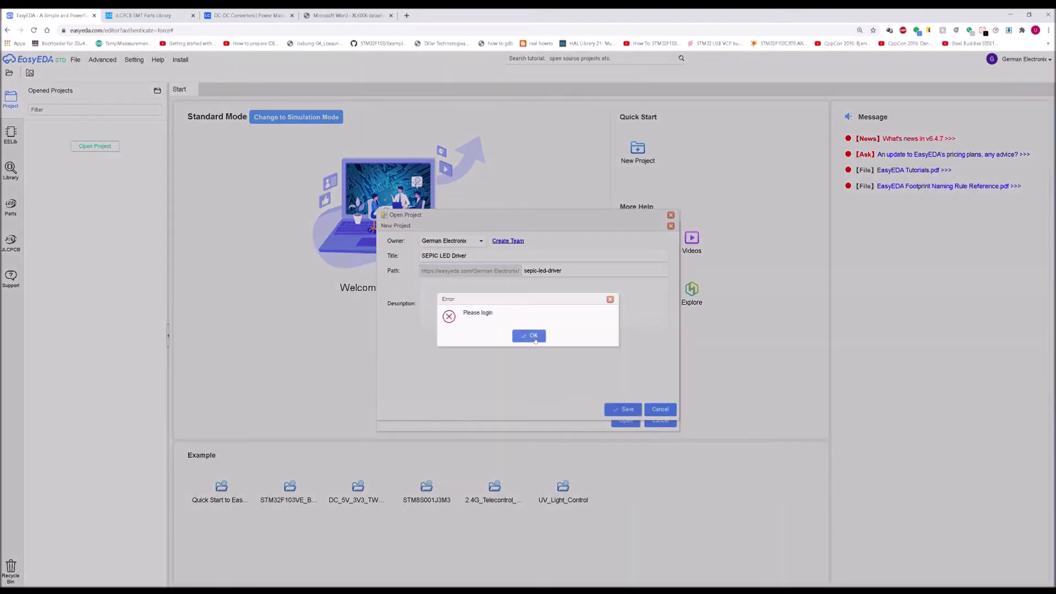
click(533, 336)
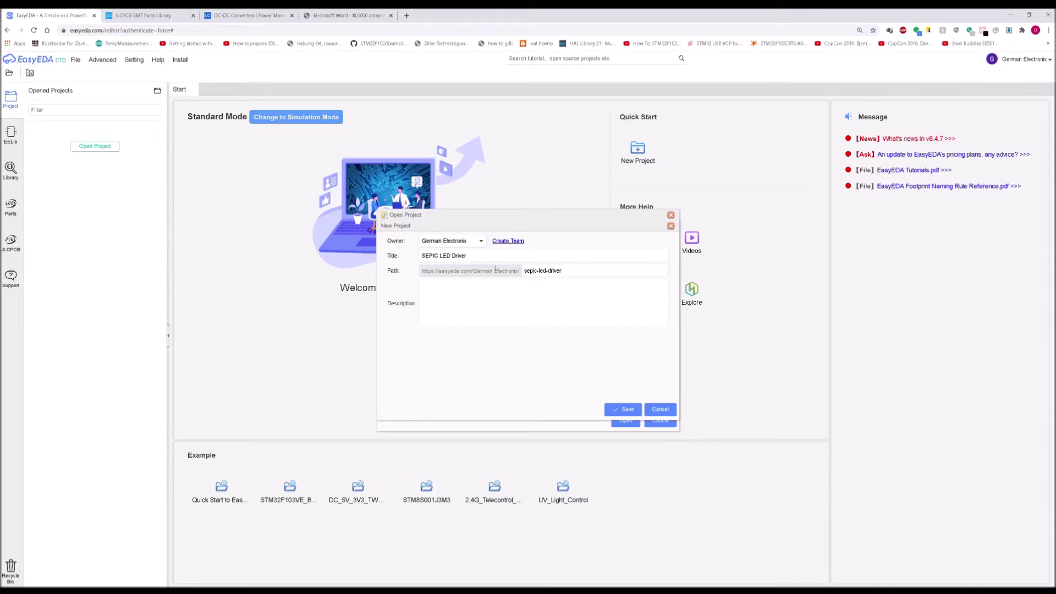
Reselect the project owner, try to save the new project again, and close the project dialogs
click(439, 241)
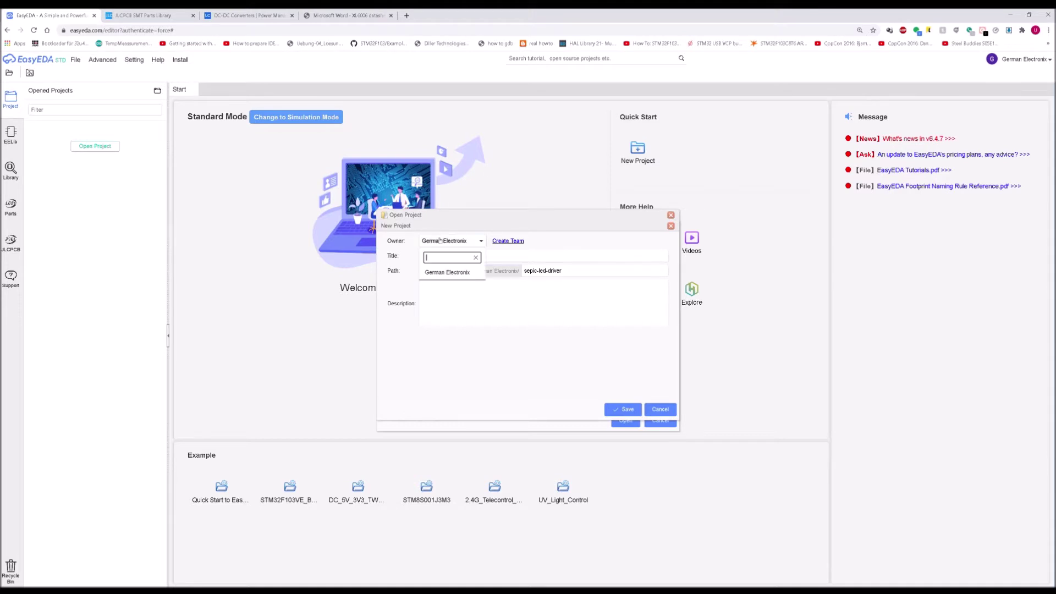
click(470, 271)
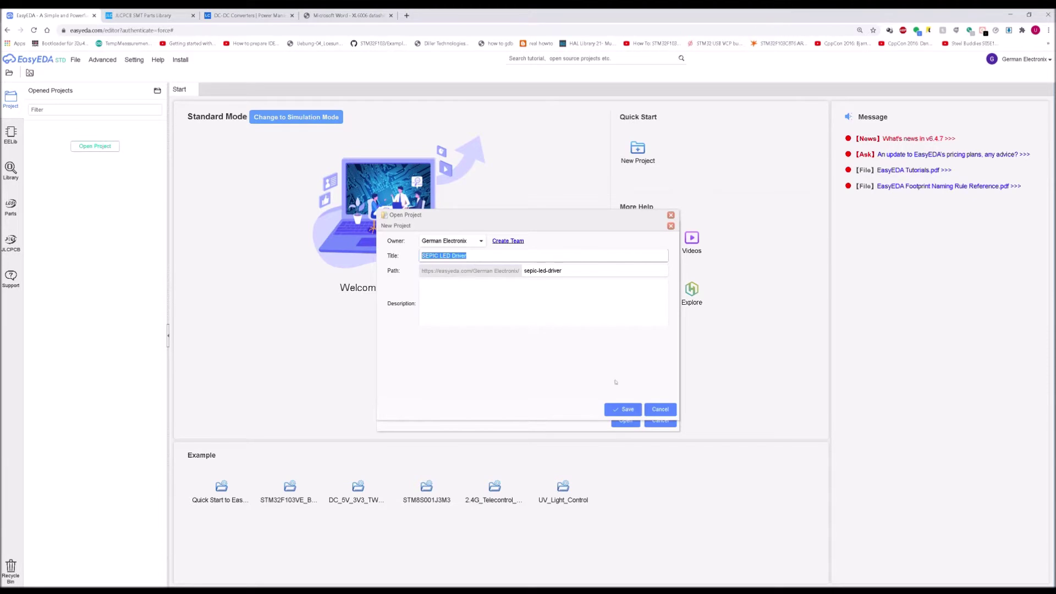
click(622, 409)
click(518, 335)
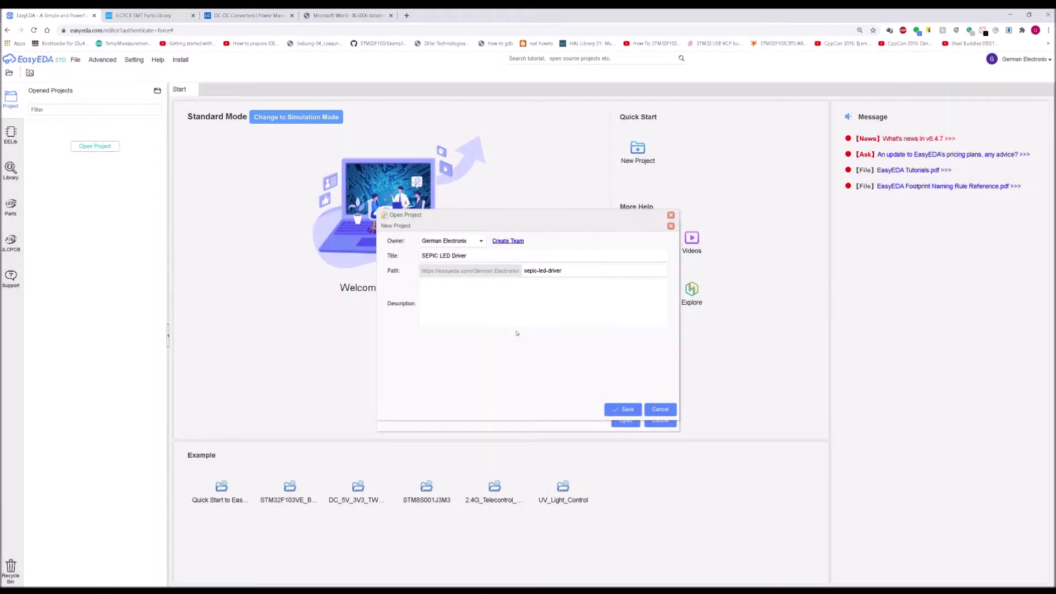
click(475, 247)
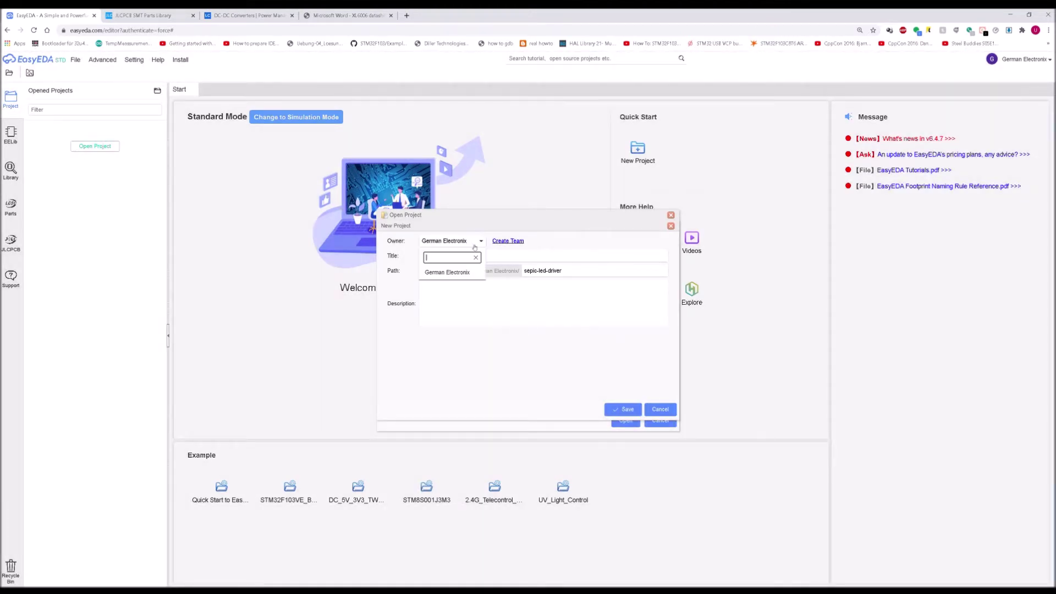
click(670, 225)
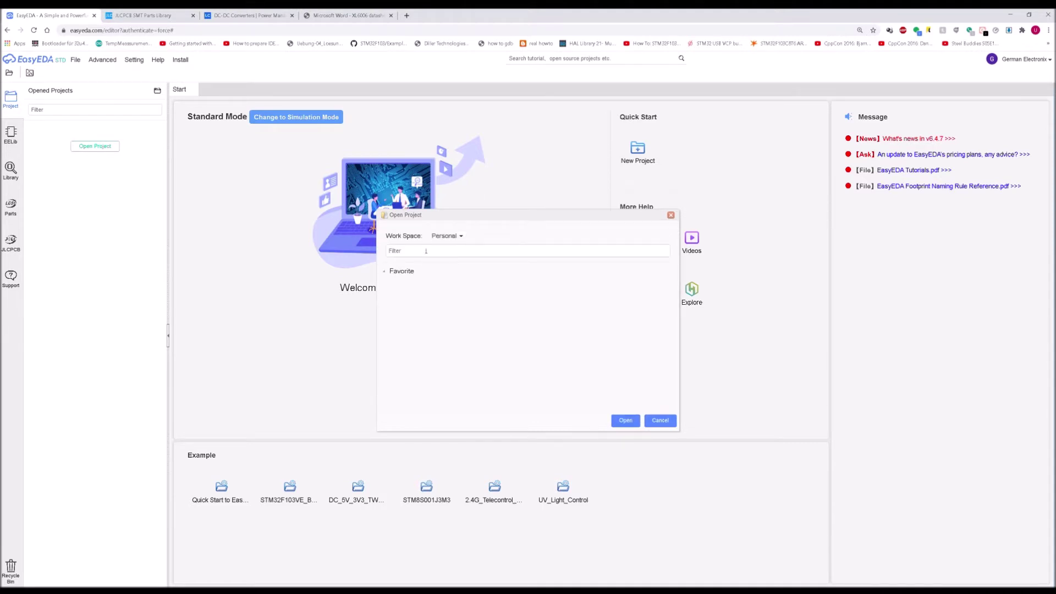
right_click(489, 312)
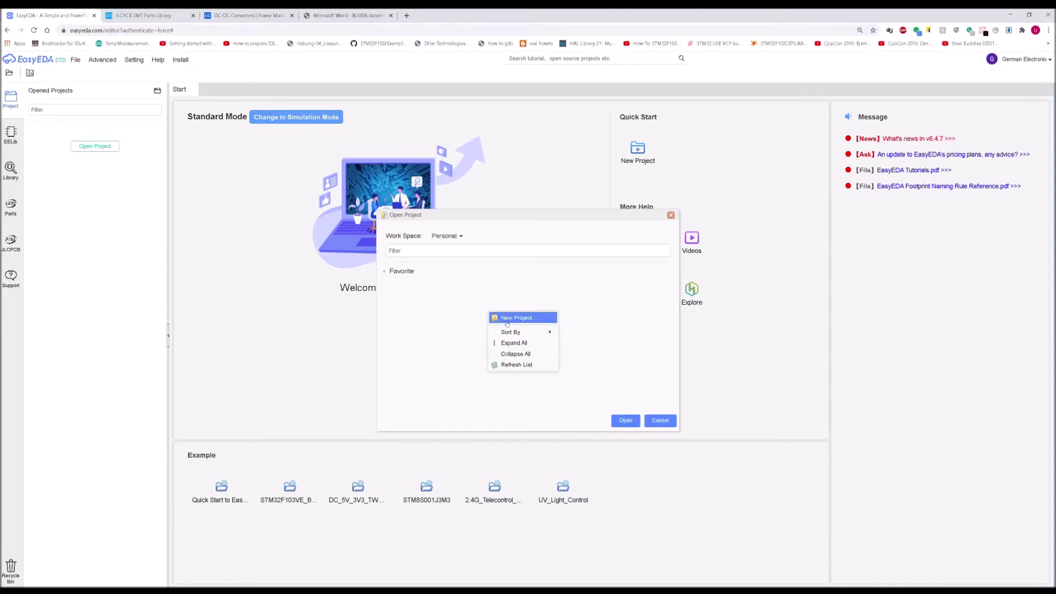
click(670, 215)
click(670, 215)
Try to create a new project titled "LED Driver SEPIC" and close the project dialog
right_click(124, 196)
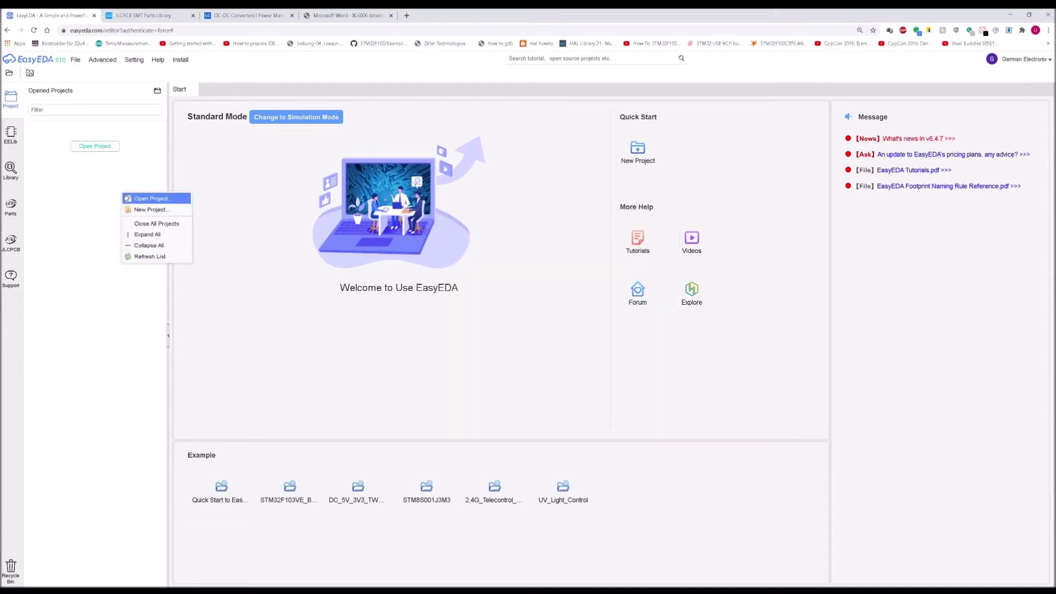
click(135, 207)
click(473, 258)
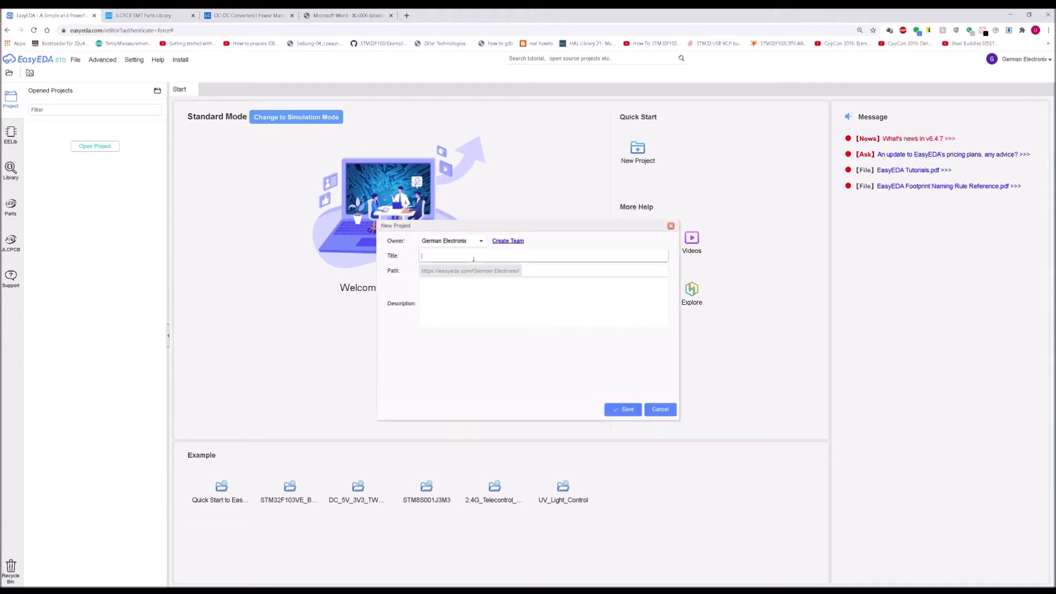
text(LED Driver SEPIC)
click(622, 409)
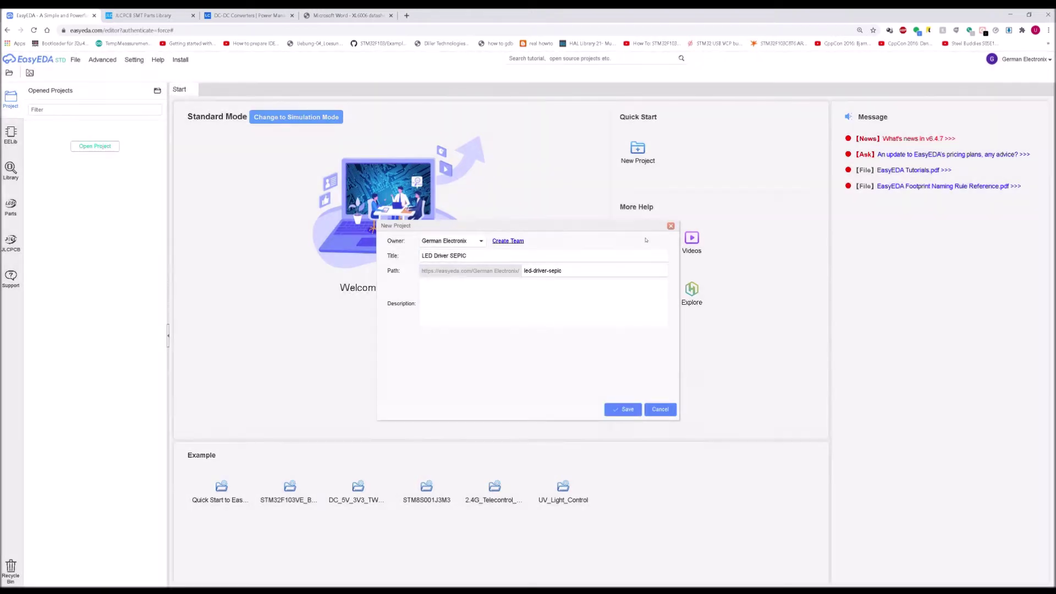
click(670, 225)
Switch to the personal workspace and create a new project titled "SEPIC LED Driver"
mouse_move(1050, 57)
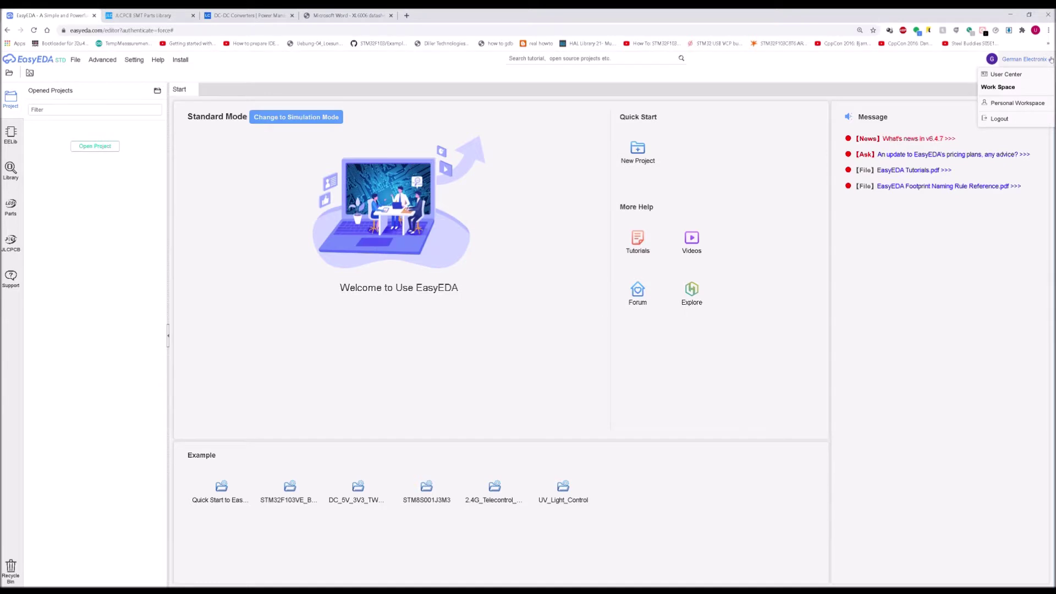
click(1011, 93)
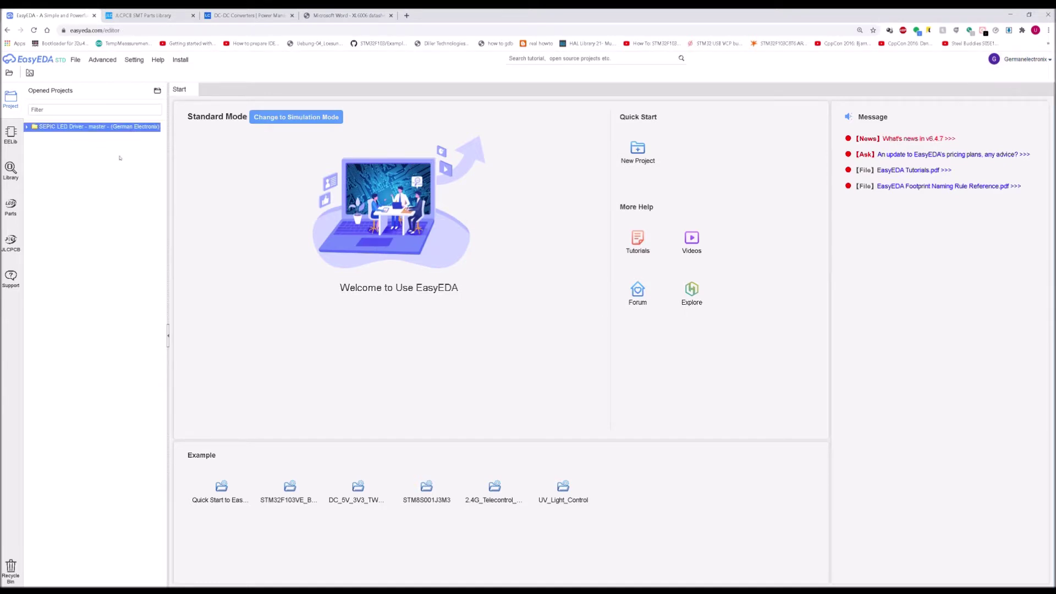
right_click(107, 173)
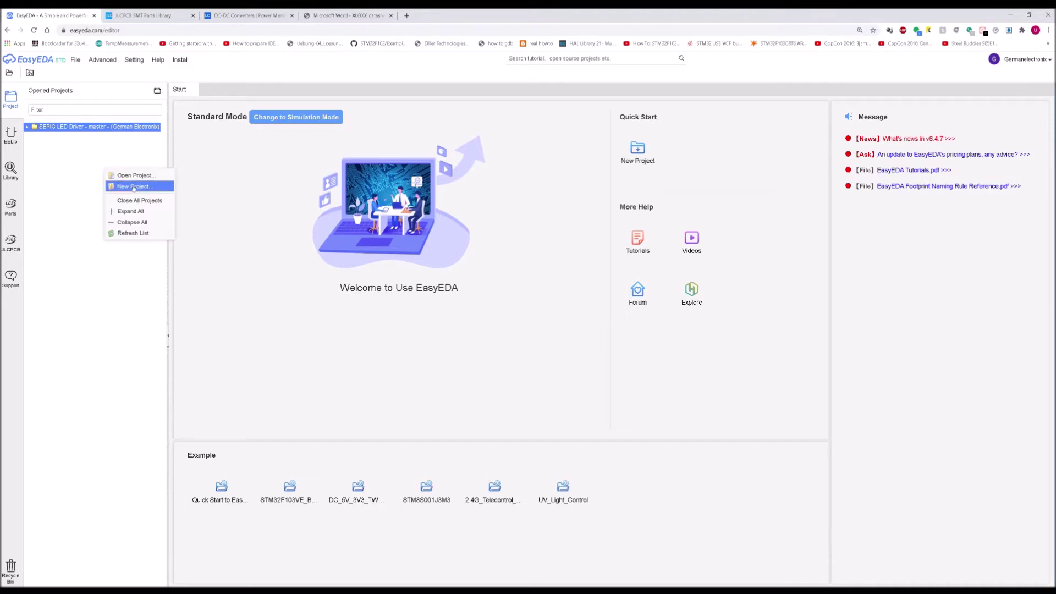
click(133, 187)
click(539, 258)
text(SEPIC LED Driver)
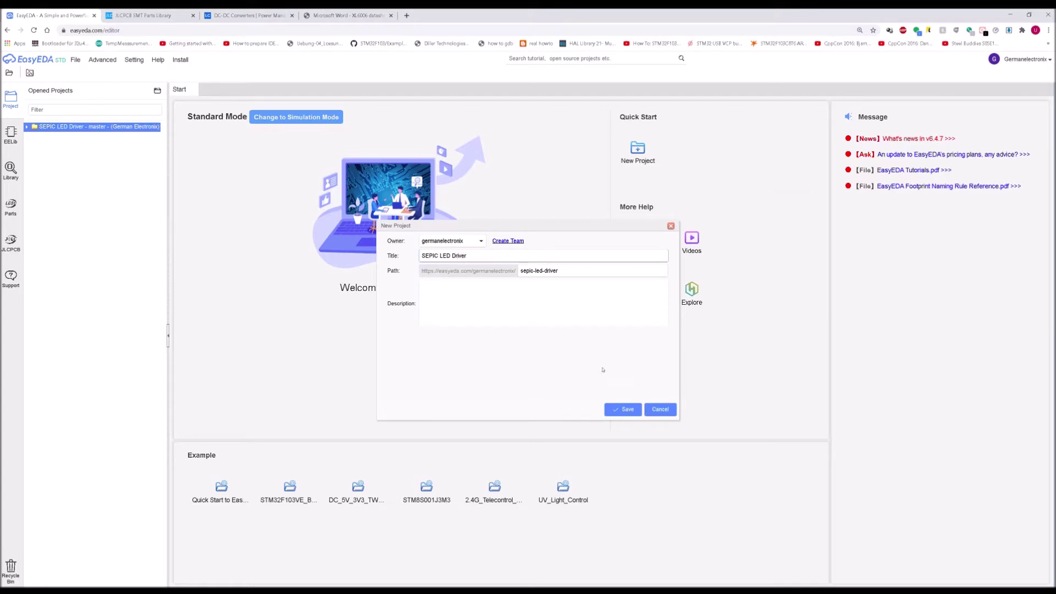
click(623, 409)
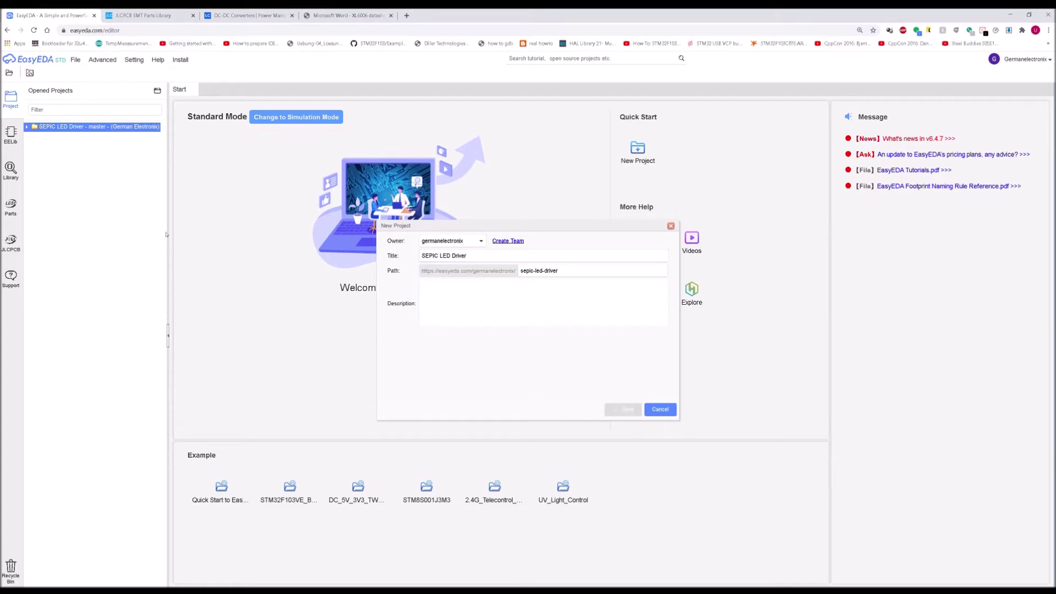
Copy the XL6006E1's LCSC part number from the JLCPCB page and search the schematic editor's component library for C73346
click(284, 60)
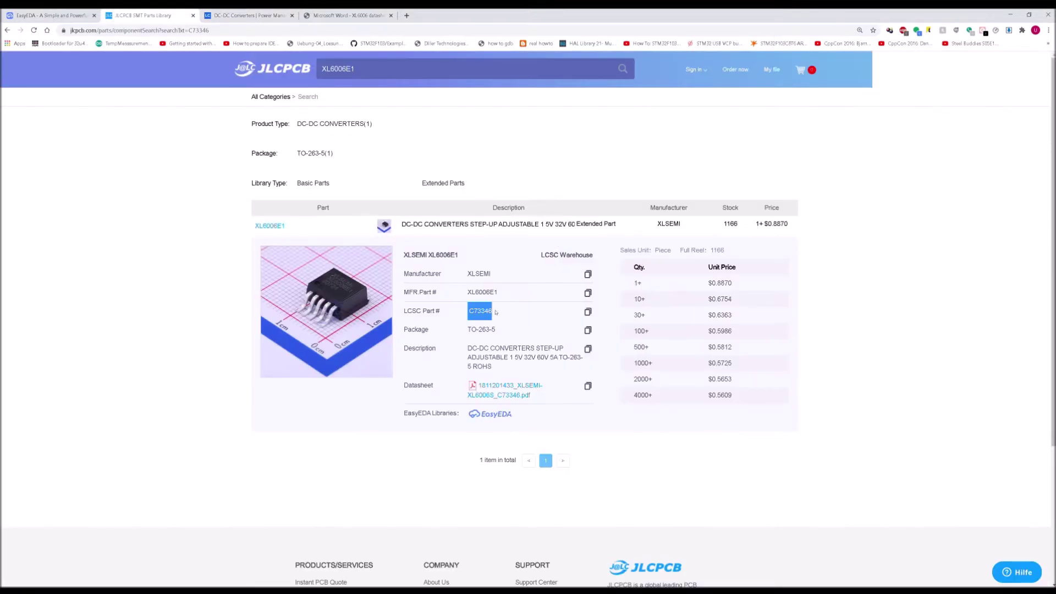
click(67, 13)
right_click(555, 279)
click(594, 302)
right_click(599, 302)
click(602, 312)
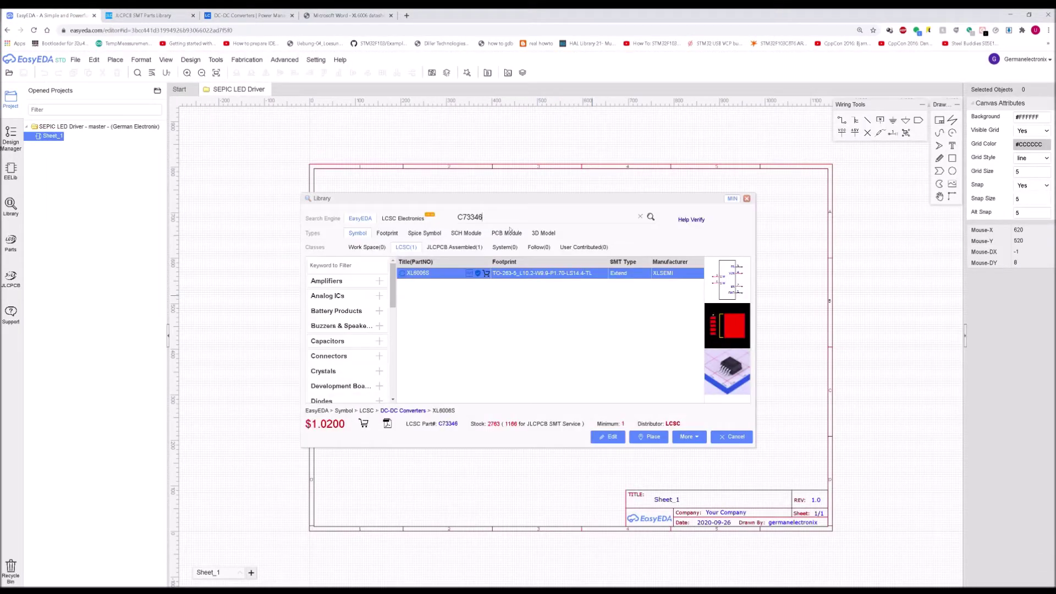
Place the XL6006S symbol from the JLCPCB assembled parts on the sheet and move it to the upper middle area
click(472, 251)
click(439, 275)
click(782, 251)
click(746, 198)
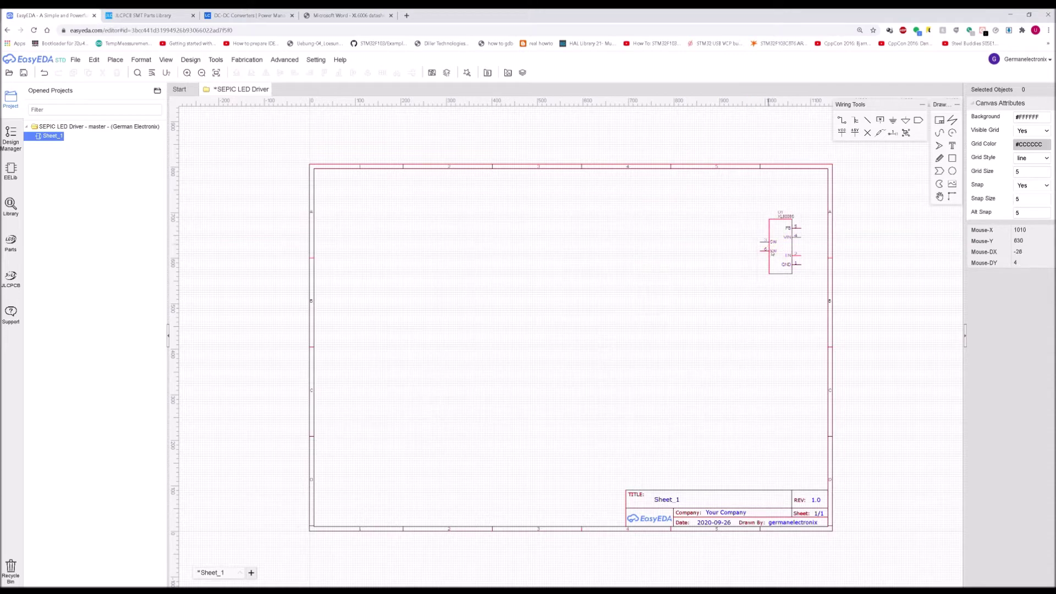
drag(773, 254, 519, 263)
scroll(517, 262, up, 2)
click(249, 16)
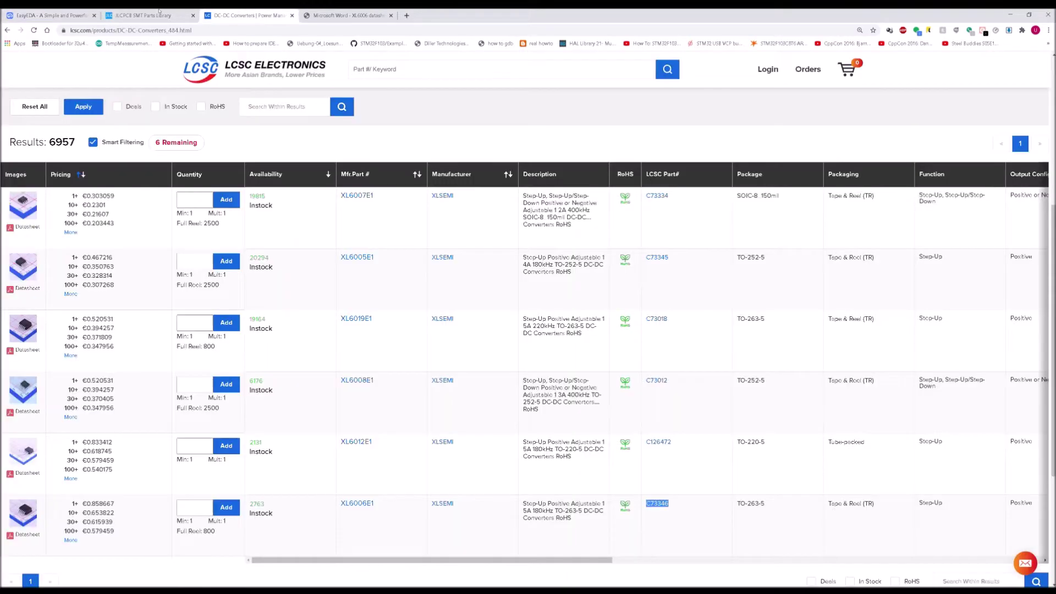
click(158, 14)
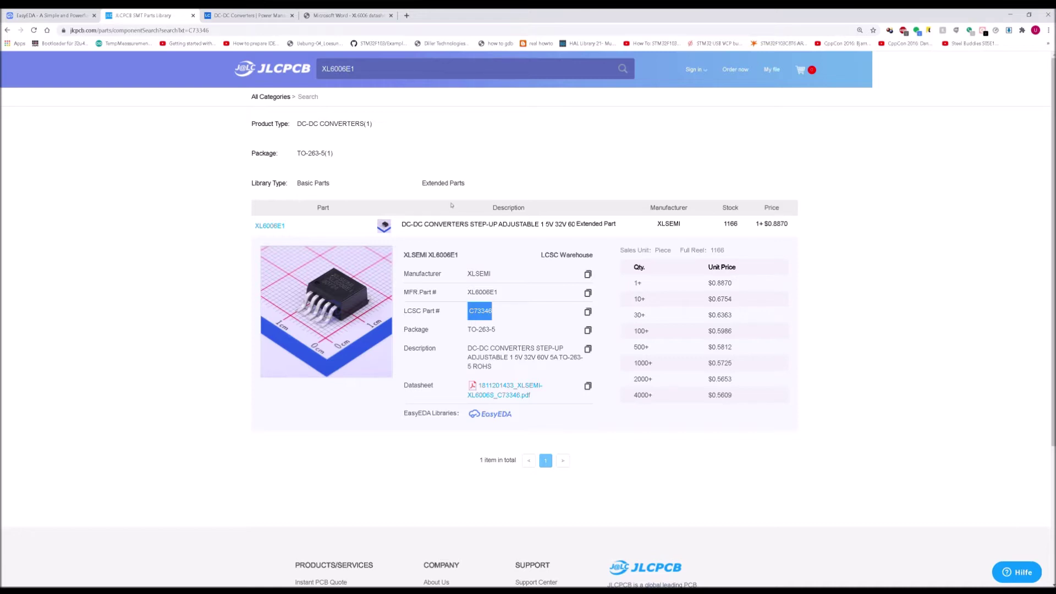
click(72, 10)
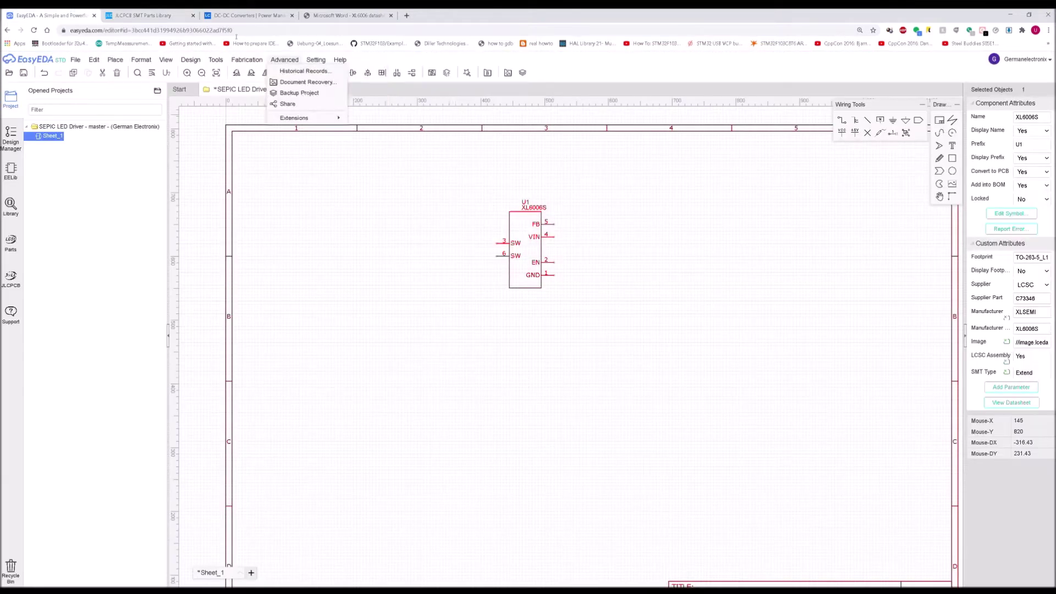
Shift the XL6006S symbol slightly right and up on the sheet
click(582, 228)
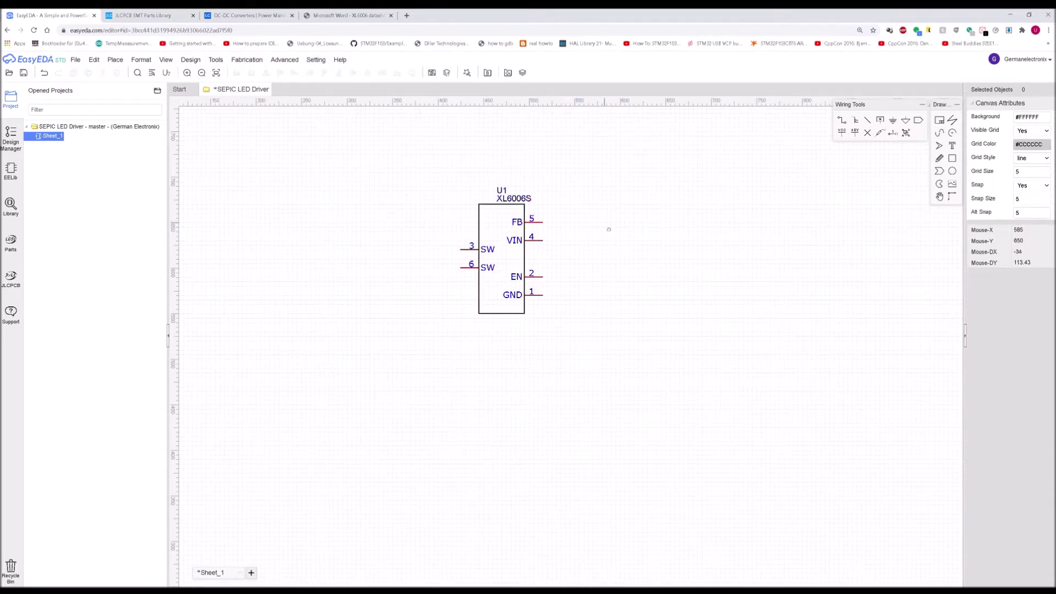
right_drag(606, 223, 620, 278)
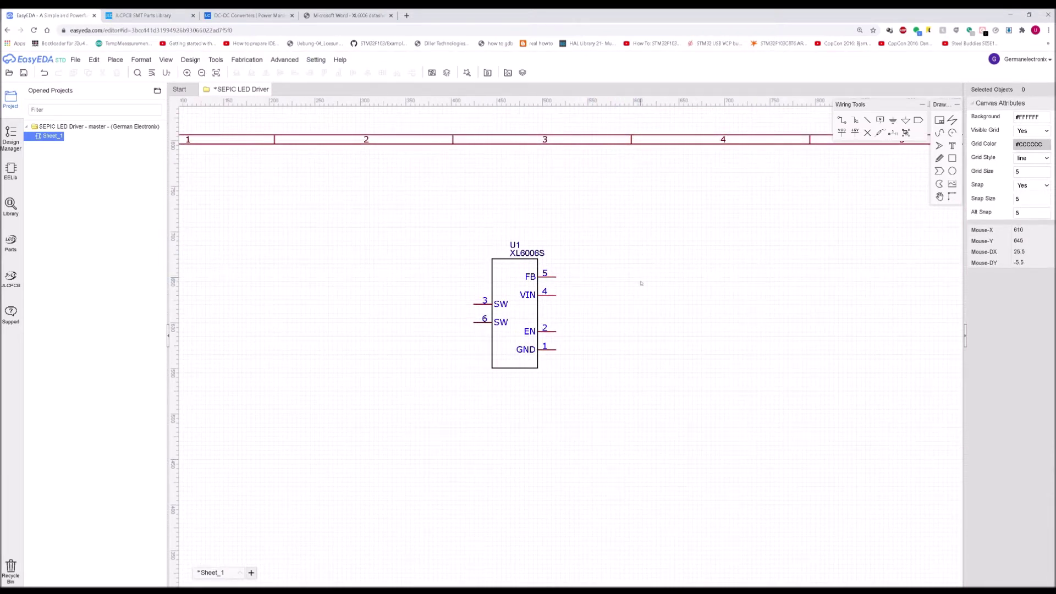
drag(529, 312, 561, 294)
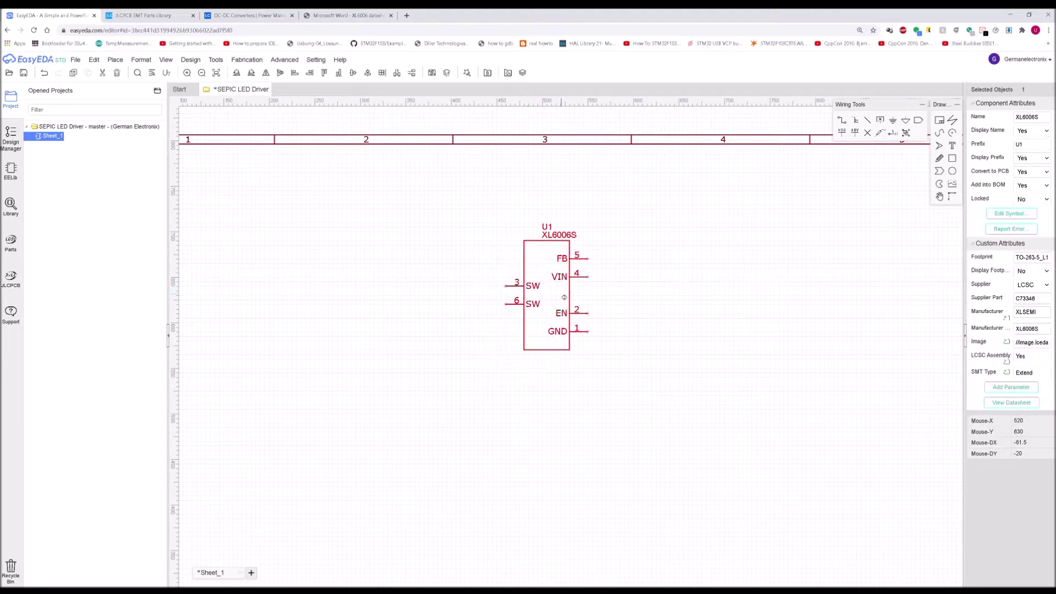
click(644, 225)
Switch to the JLCPCB SMT Parts Library, search for "100v schottky" and filter the results to Basic Parts
click(284, 59)
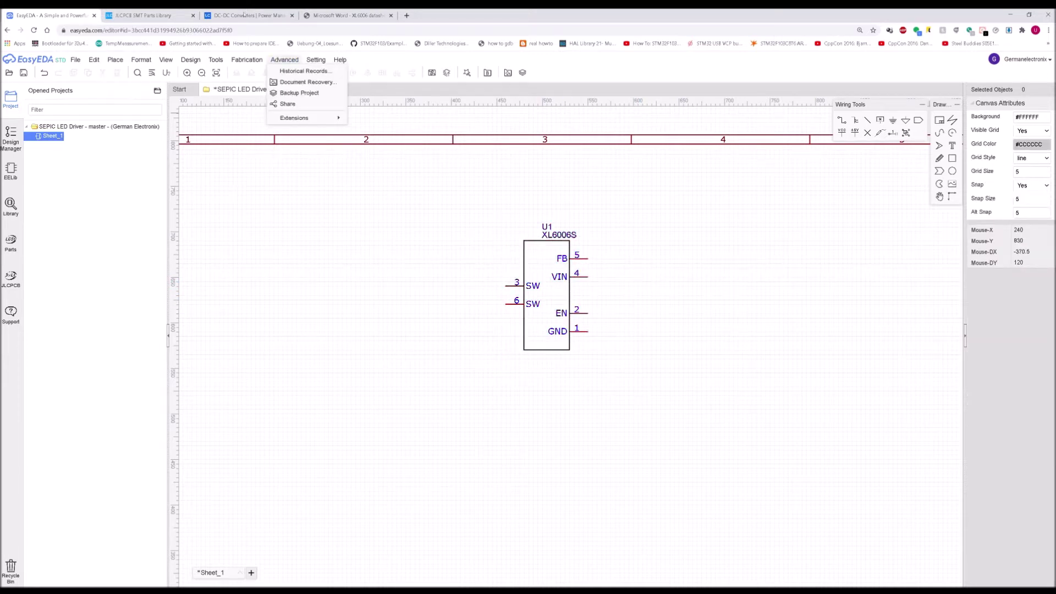
click(244, 15)
click(177, 12)
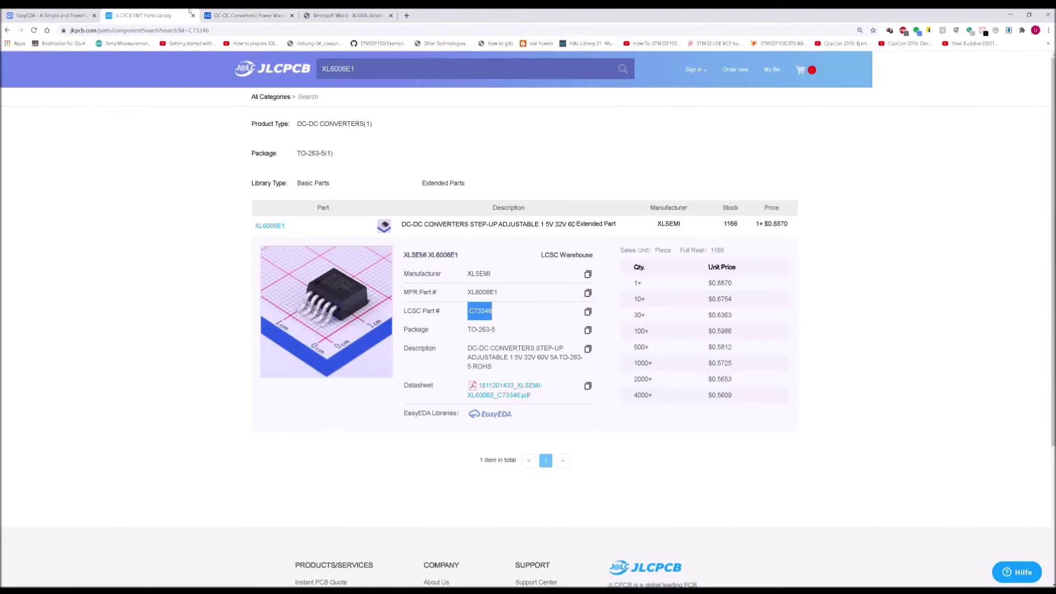
click(386, 74)
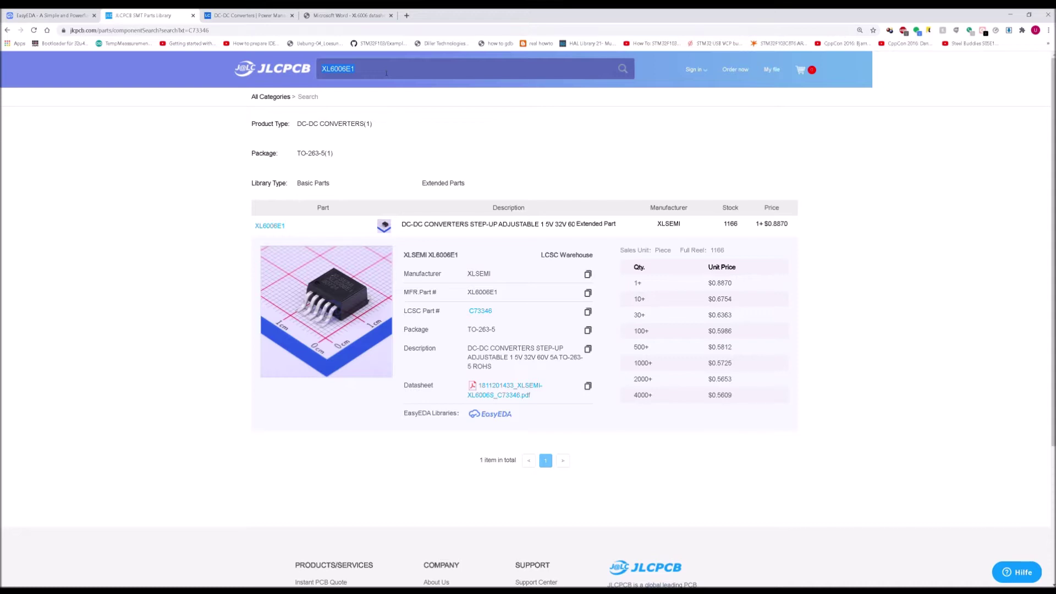
text(100v schottky)
key(Return)
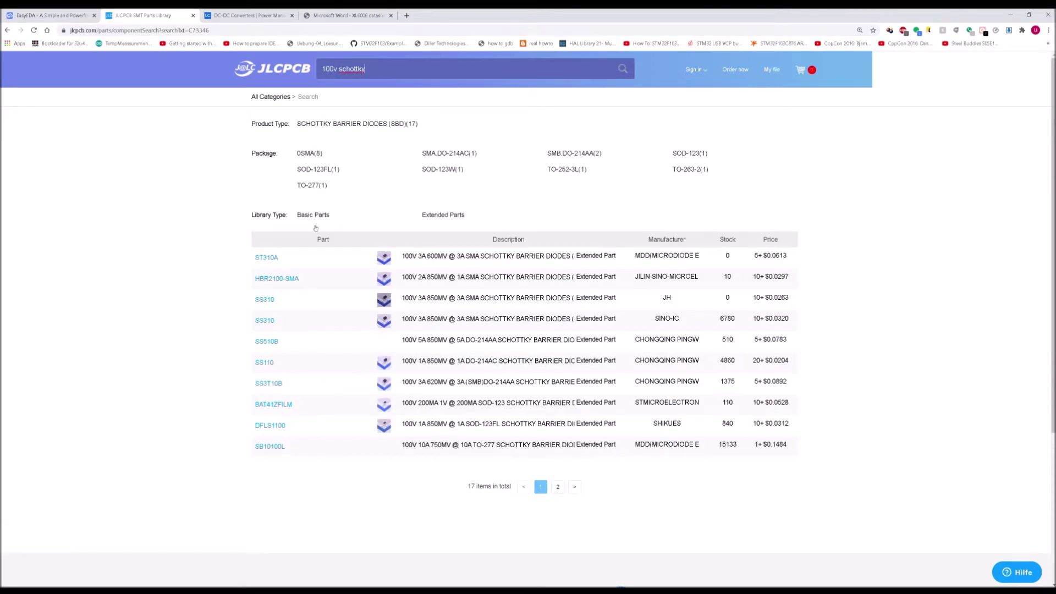
click(317, 216)
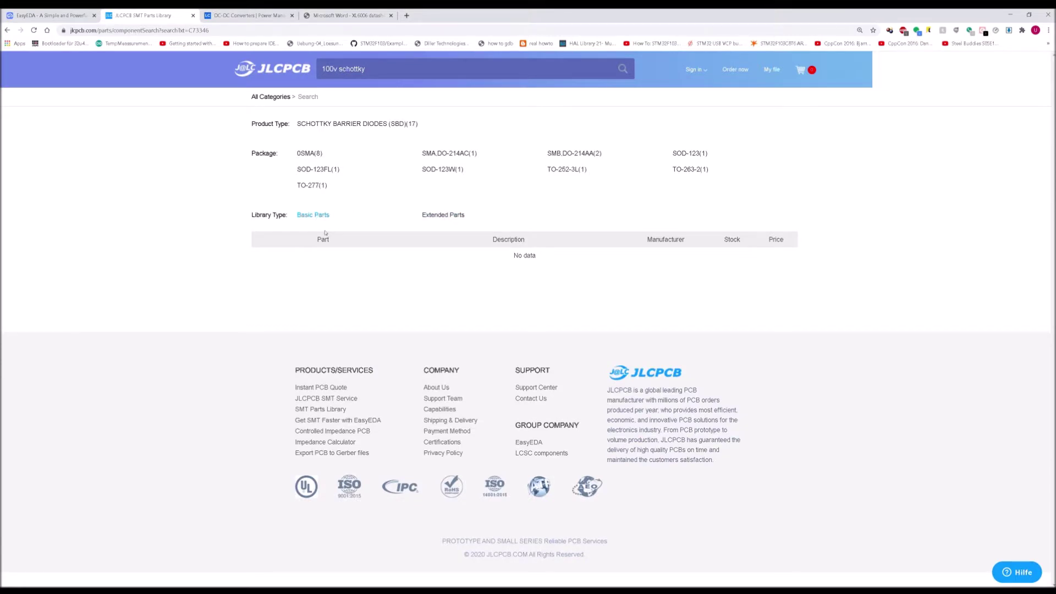
Search the JLCPCB parts library for "ss310" and limit the results to Basic Parts
click(404, 70)
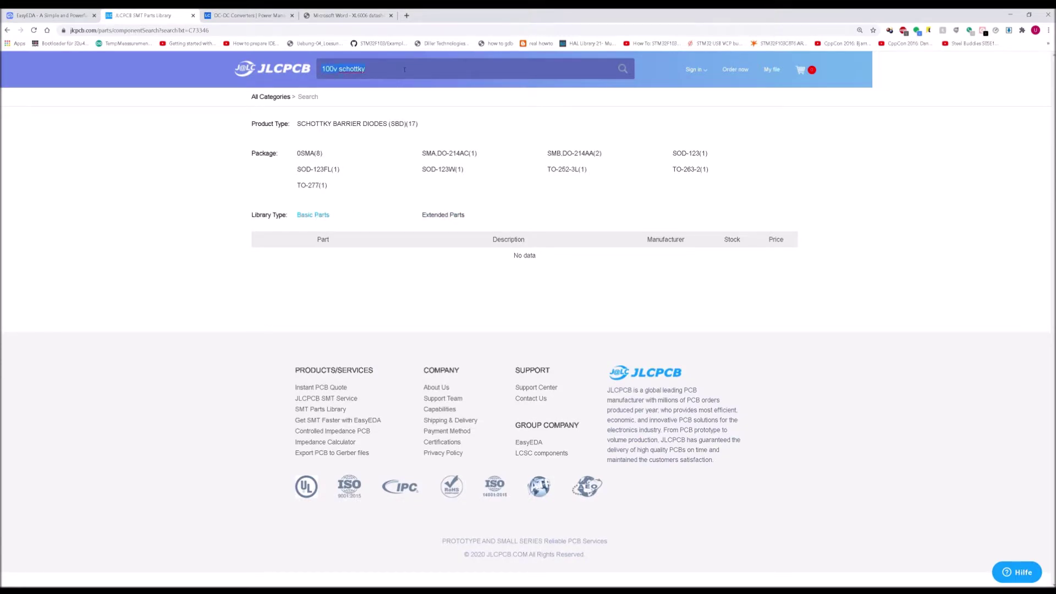
key(BackSpace)
text(ss310)
key(Return)
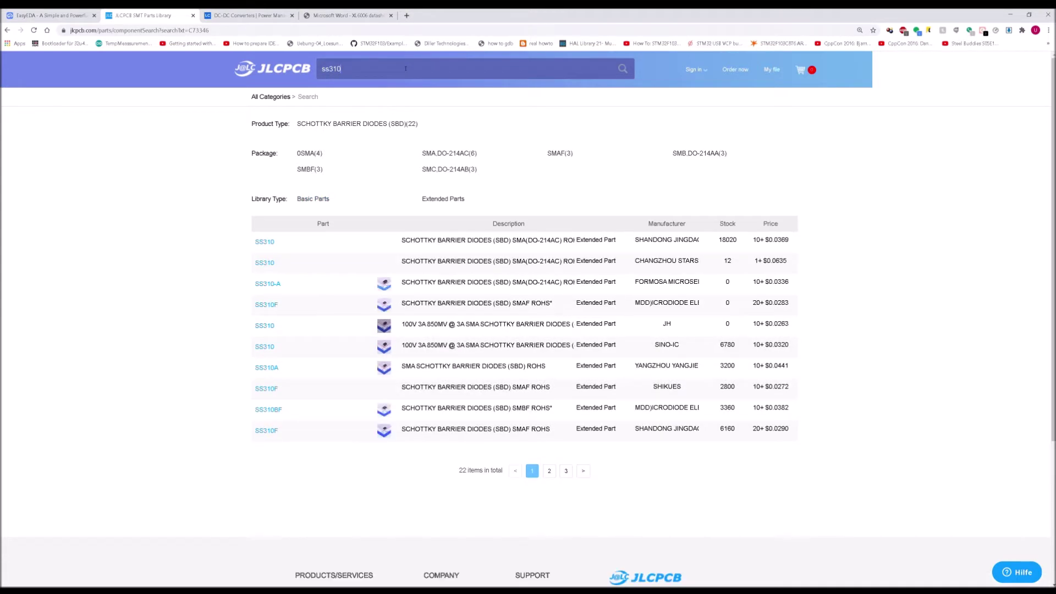
click(314, 199)
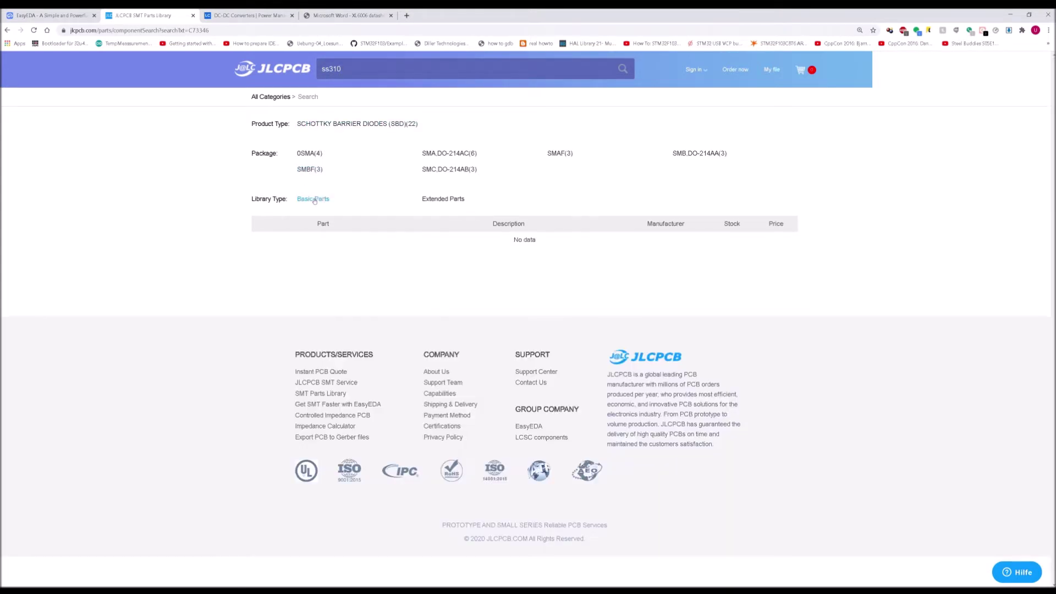
Search the JLCPCB parts library for "ss210", filter to Basic Parts and expand the SS210 diode's details
click(335, 69)
key(BackSpace)
text(2)
key(Return)
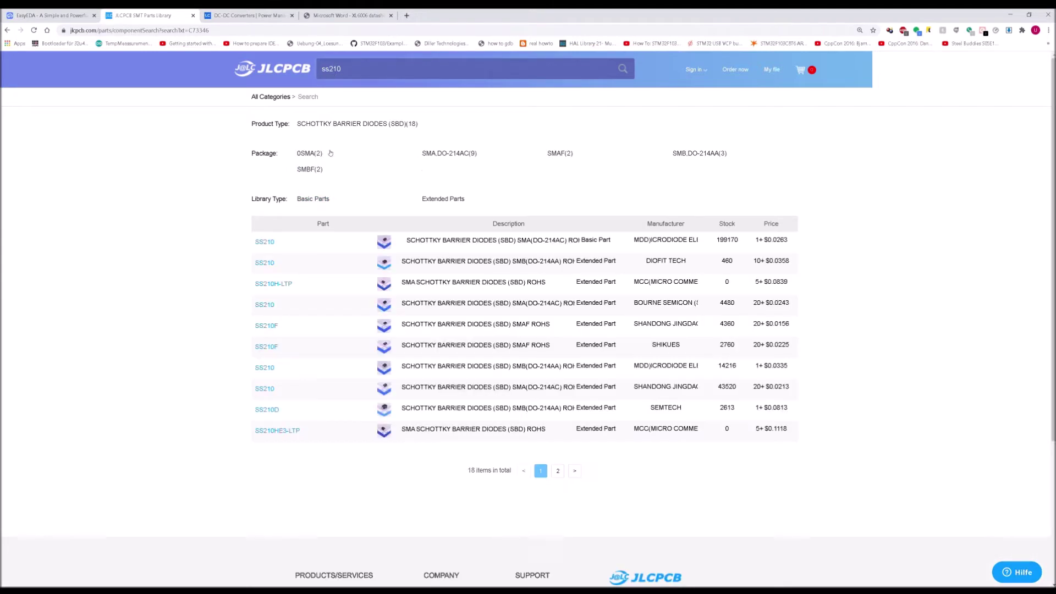
click(313, 200)
click(280, 243)
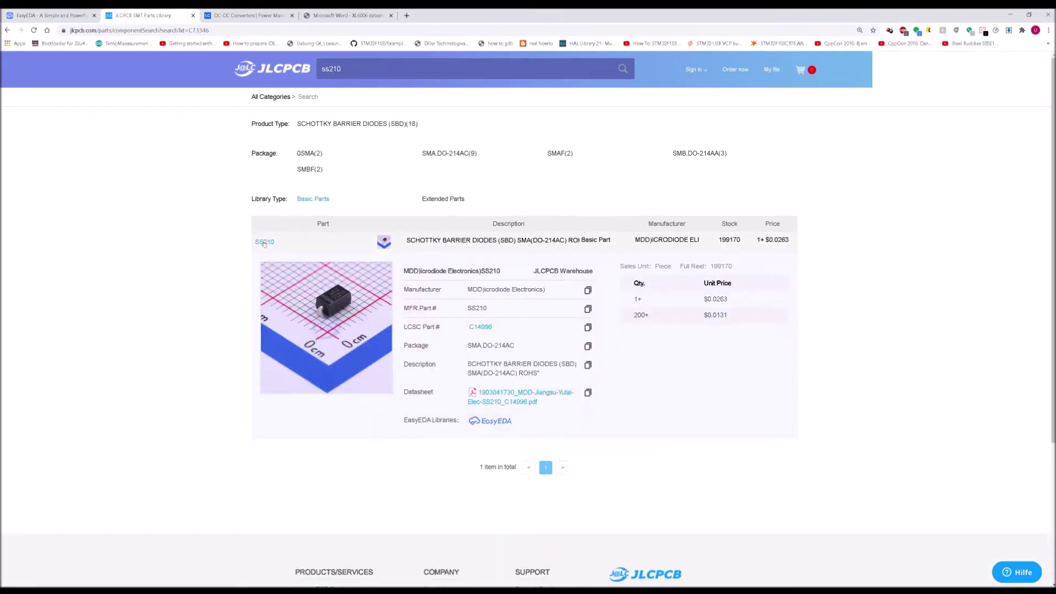
mouse_move(346, 300)
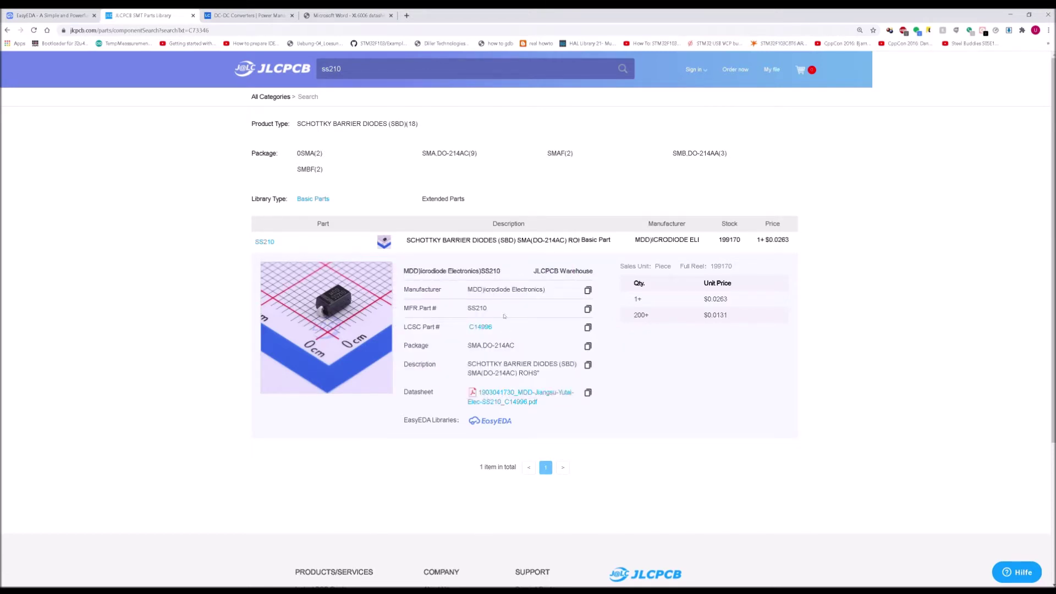
Copy the SS210's LCSC part number and search the EasyEDA component library for C14996
drag(501, 327, 467, 328)
key(ctrl+c)
click(69, 11)
right_click(388, 242)
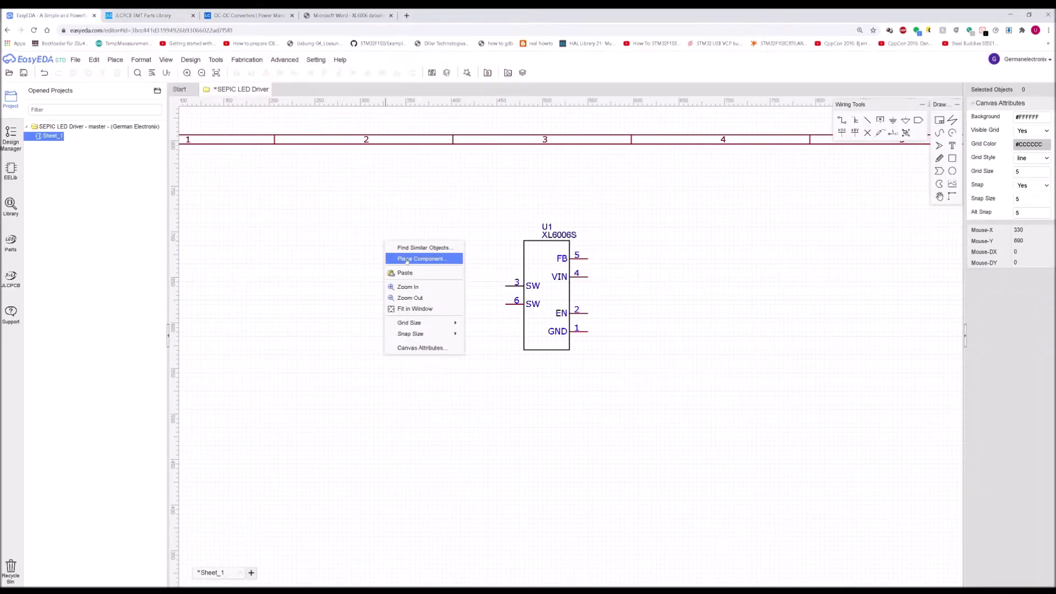
click(407, 258)
double_click(469, 217)
key(ctrl+v)
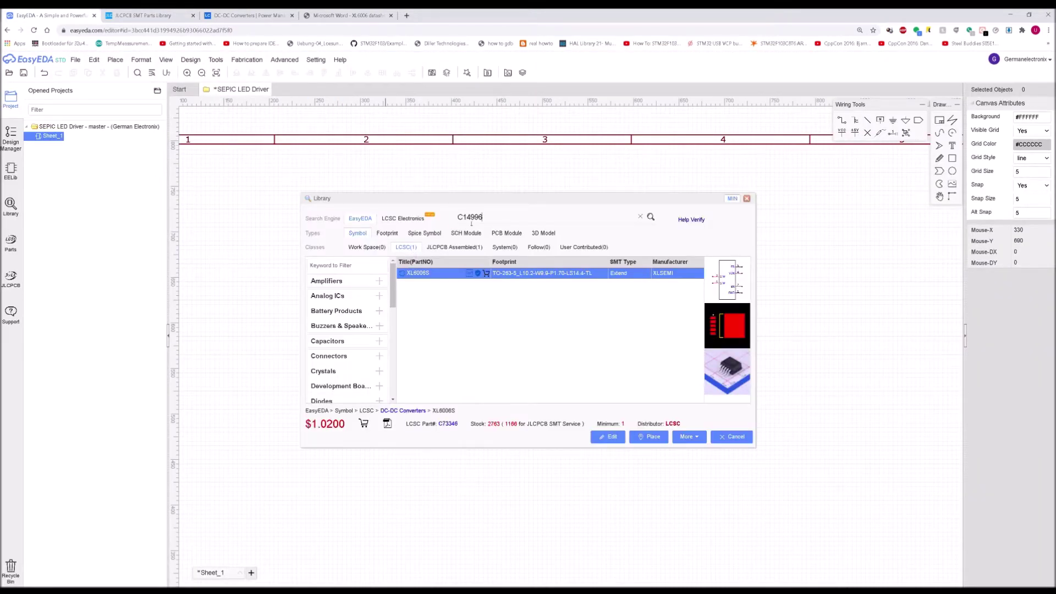
key(Return)
Place two SS210 Schottky diodes to the right of the converter, one just below the other
click(440, 273)
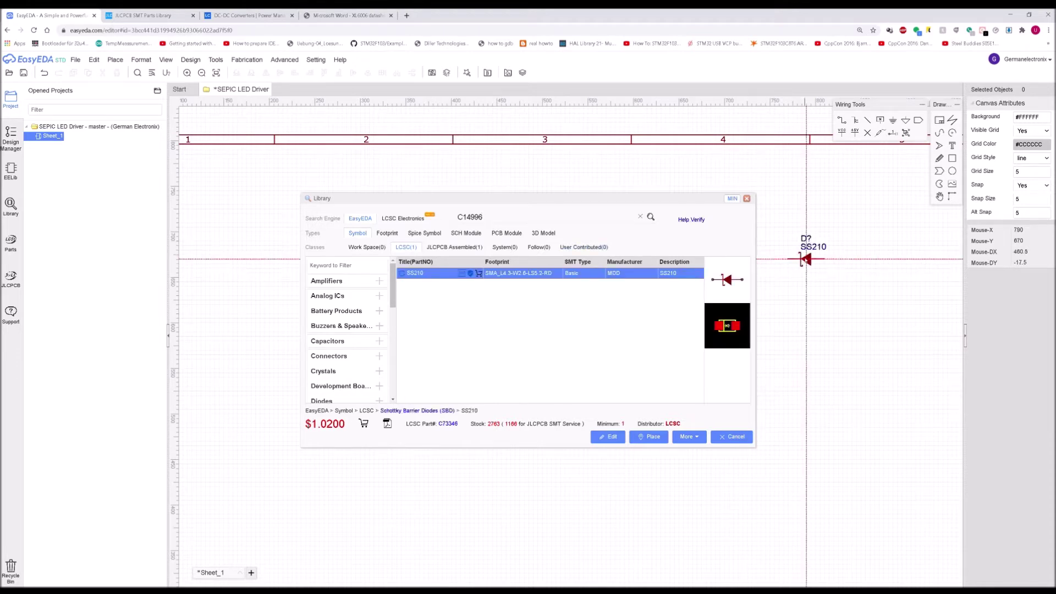
click(801, 241)
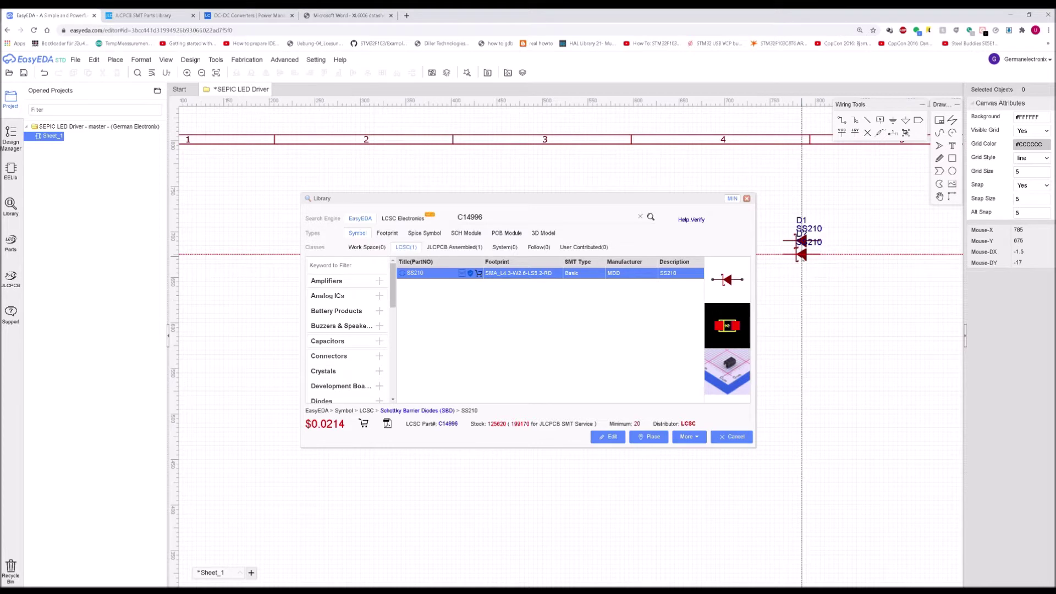
click(801, 254)
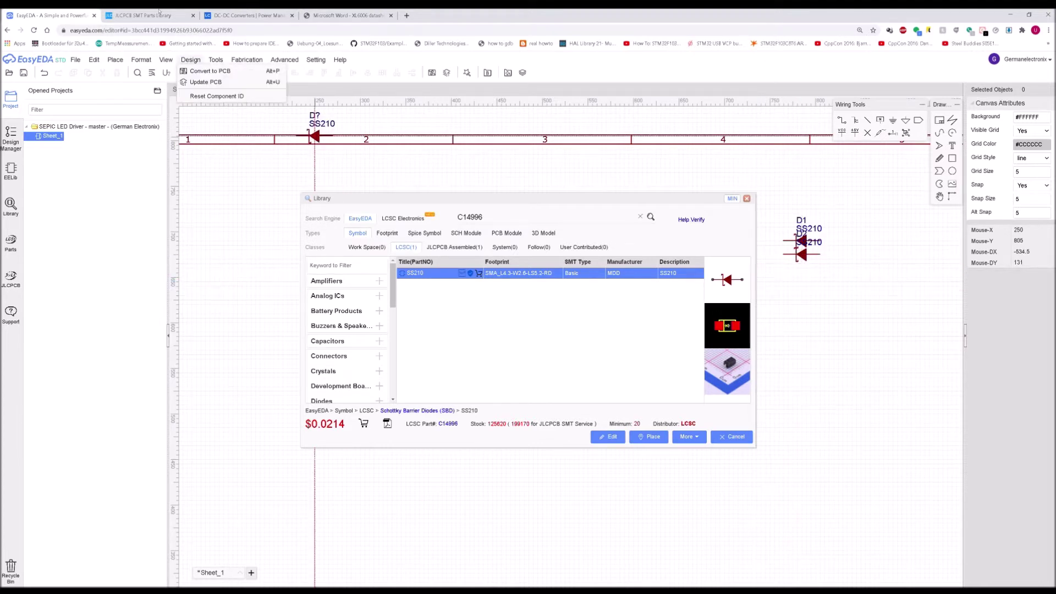
click(168, 12)
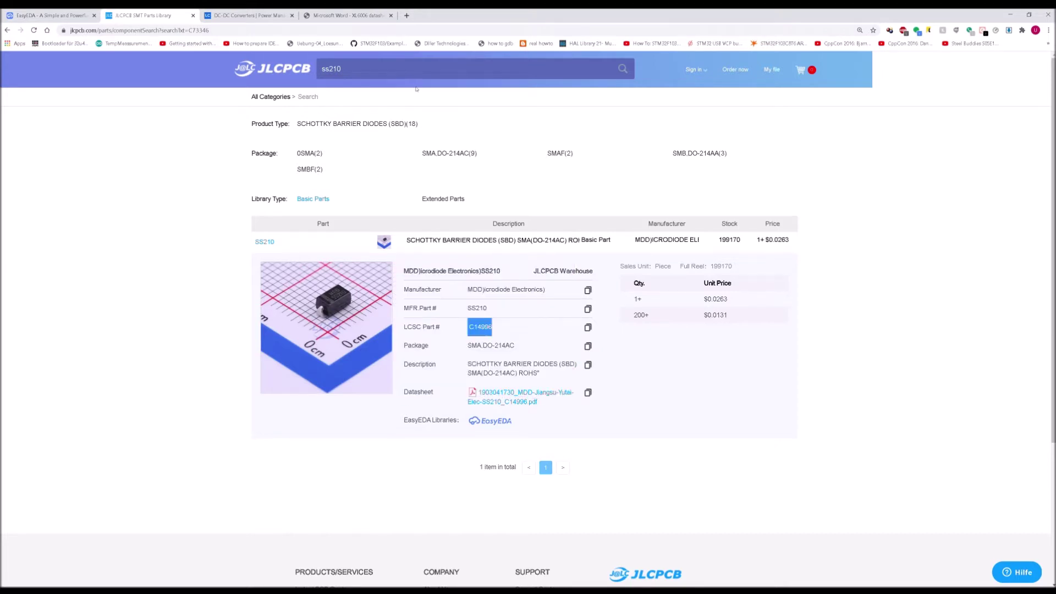
click(59, 13)
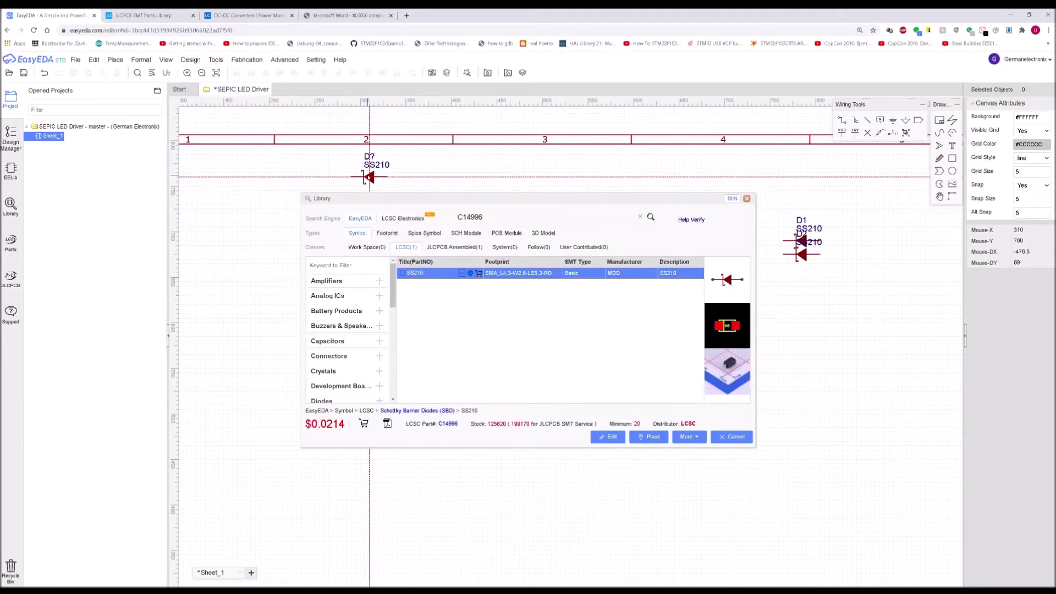
Search the JLCPCB parts library for "100v capacitor", filter to SMD aluminum electrolytic capacitors, and check Basic Parts before selecting Extended Parts
click(178, 12)
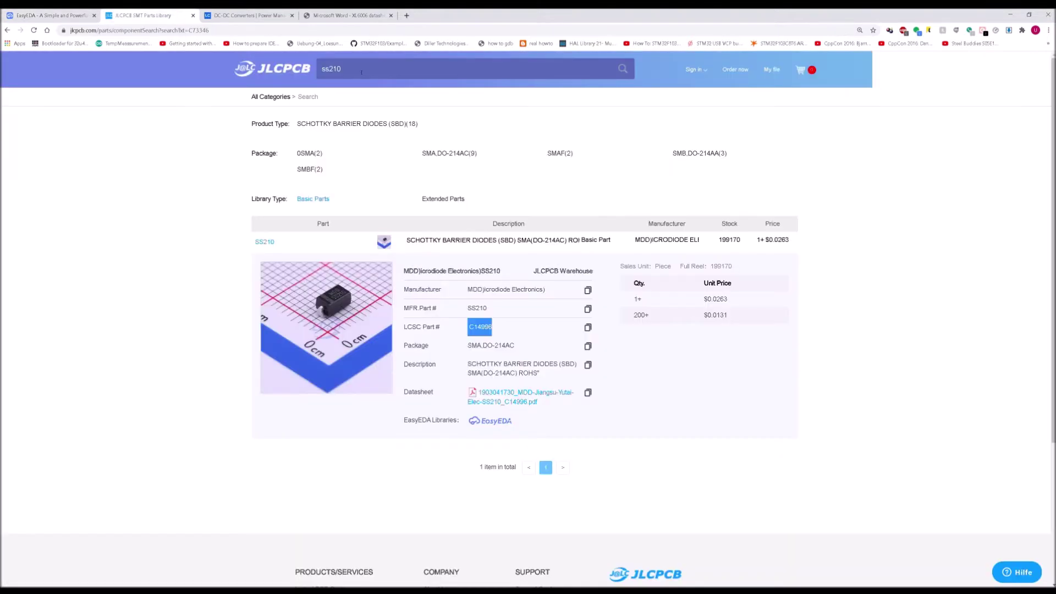
click(362, 74)
key(ctrl+a)
text(100v capacitor)
key(Return)
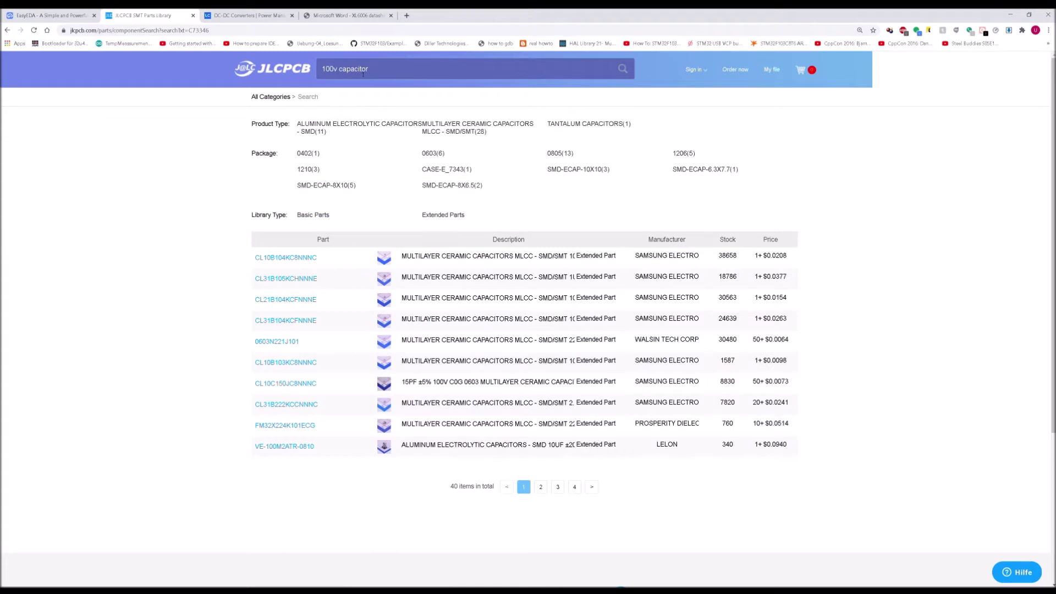
click(357, 129)
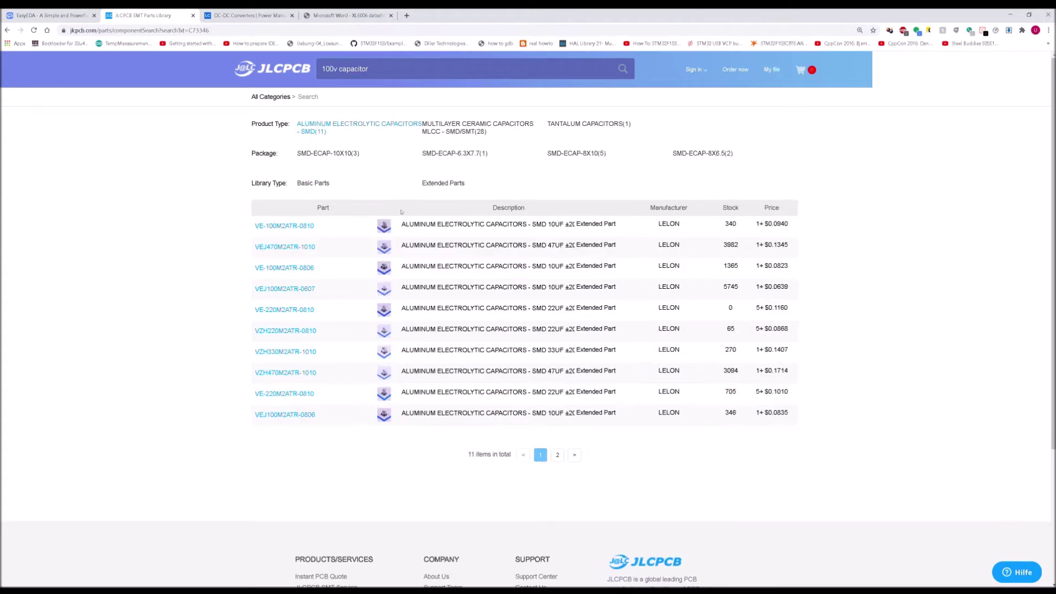
click(306, 182)
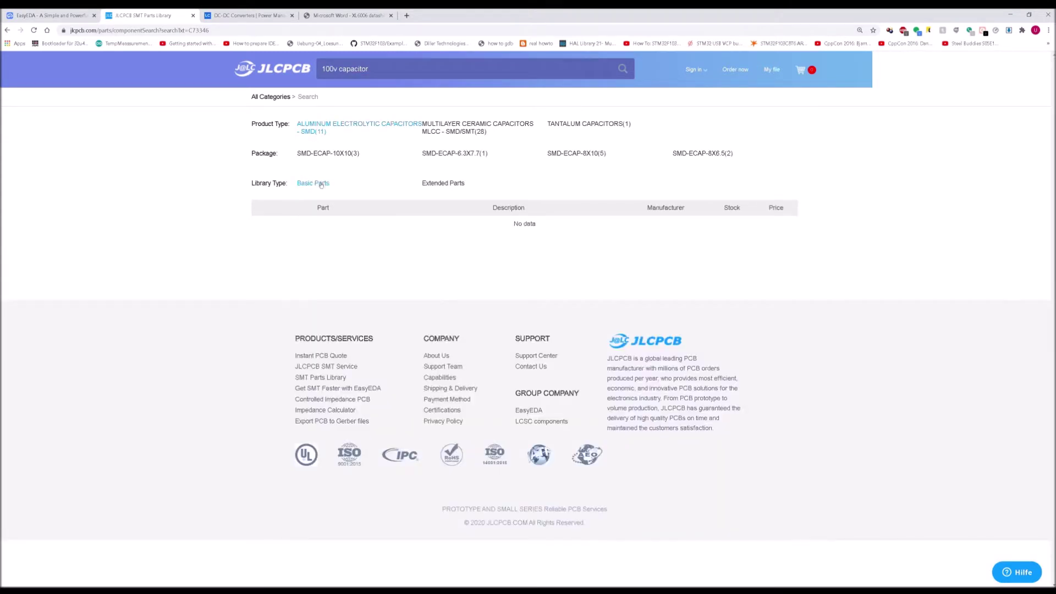
click(438, 184)
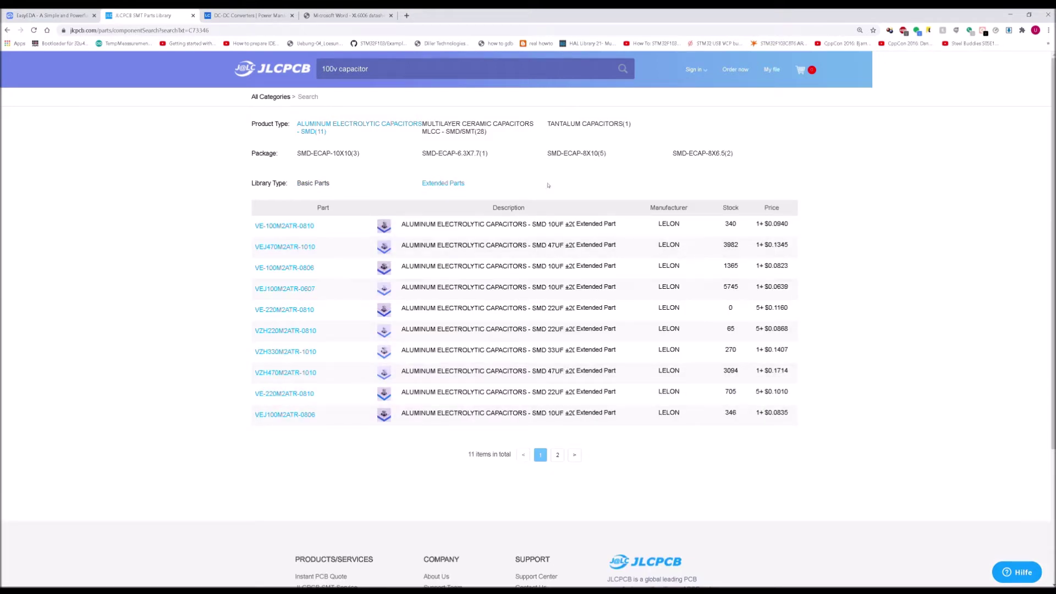
Expand the VZH470M2ATR-1010 capacitor's details and search the EasyEDA component library for its LCSC part number, C164068
click(557, 454)
click(540, 265)
click(266, 378)
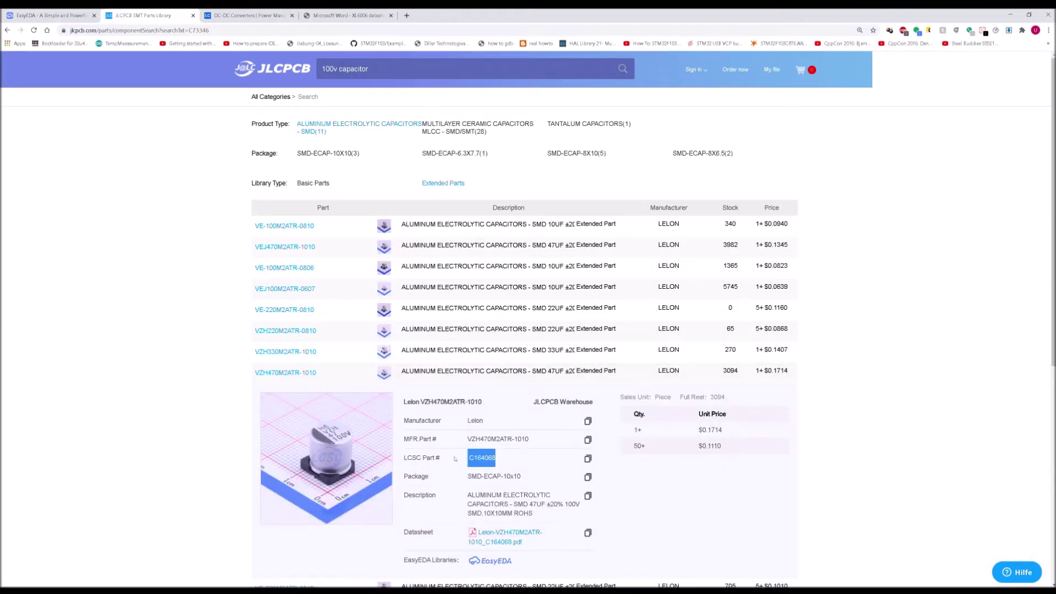
click(52, 15)
key(ctrl+a)
double_click(489, 218)
text(C164068)
key(Return)
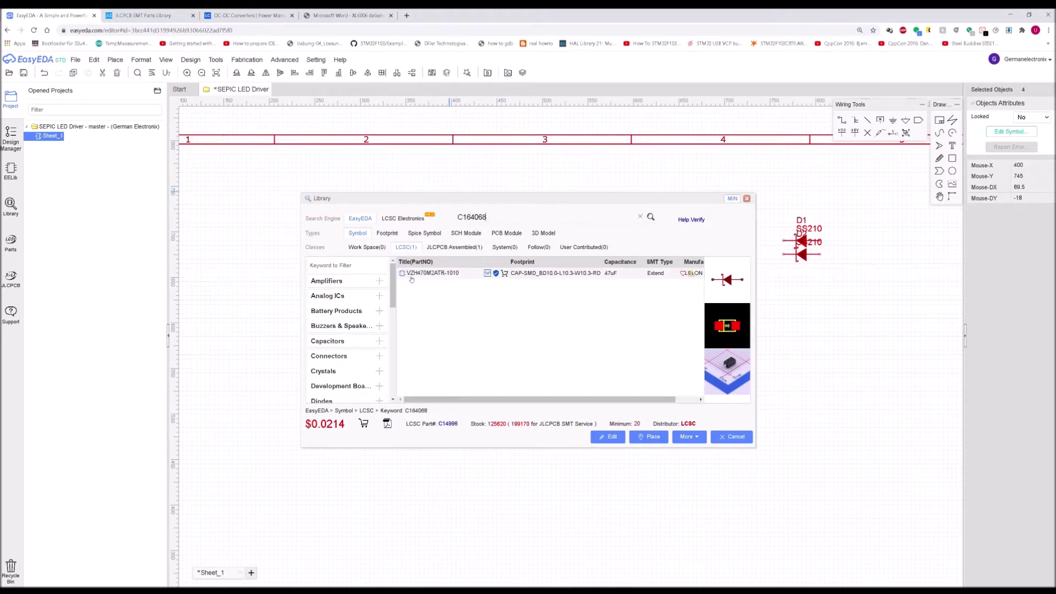
Place six 47uF VZH470M2ATR-1010 capacitors: three in a row left of the converter and three in a row above the SS210 diodes
click(411, 275)
click(228, 213)
click(269, 213)
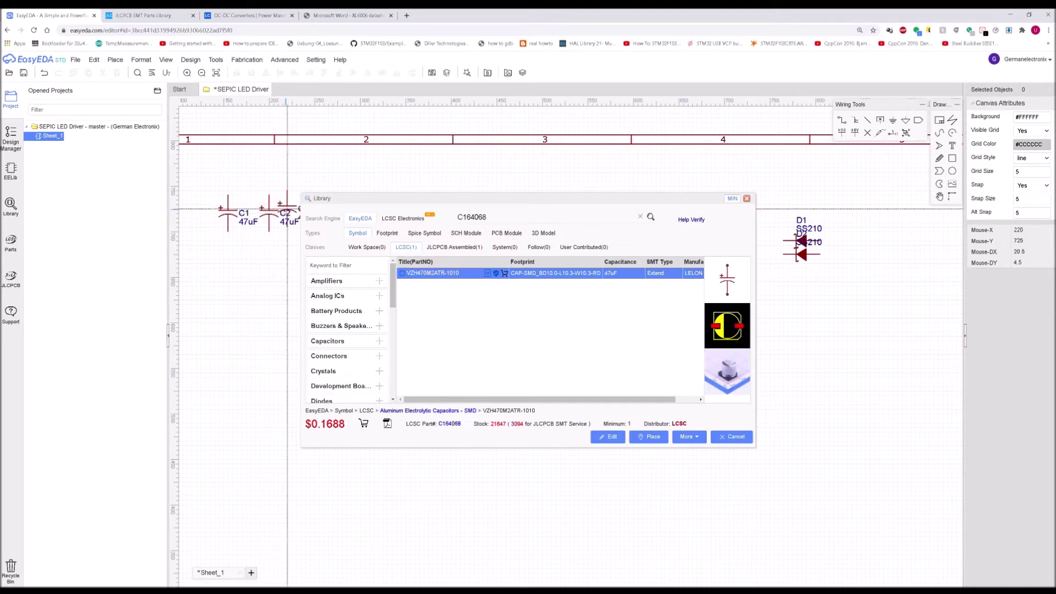
click(292, 213)
click(792, 191)
click(819, 191)
click(861, 191)
Return to the JLCPCB parts library and search for "100v mlcc"
click(264, 12)
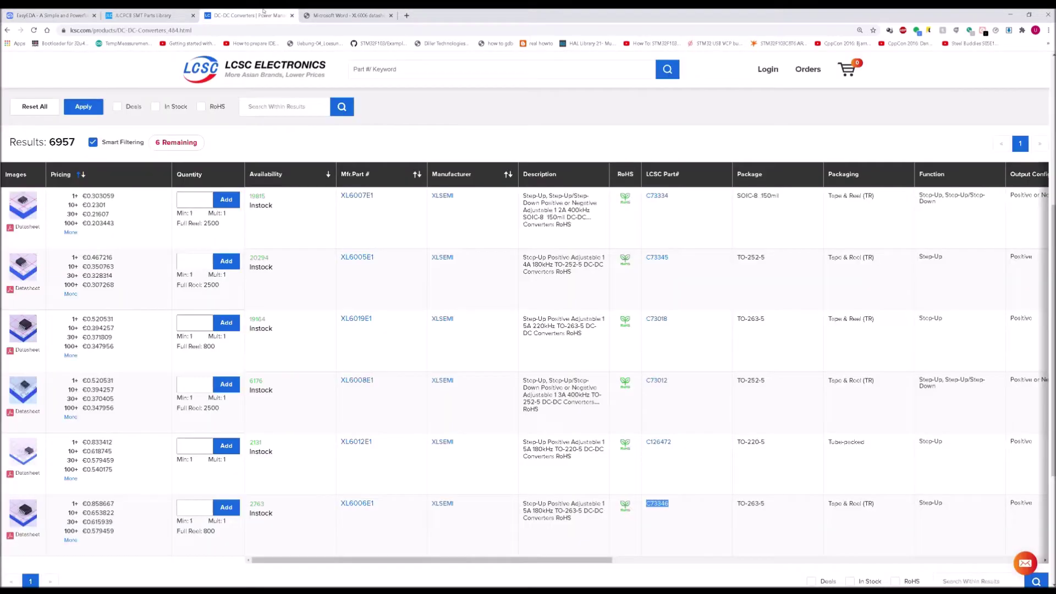
click(145, 13)
double_click(479, 70)
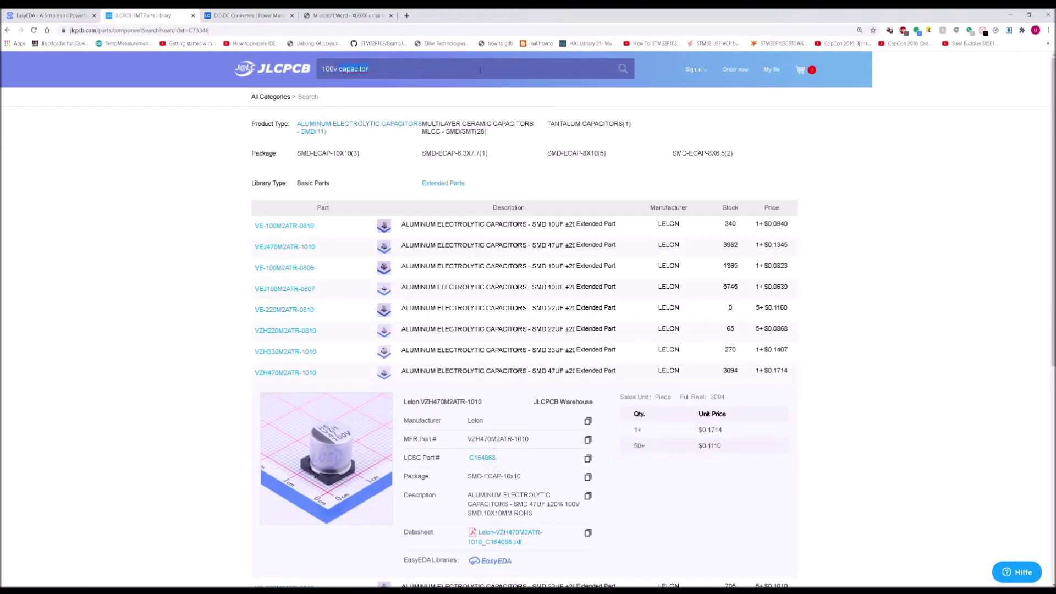
text(mlcc)
key(Return)
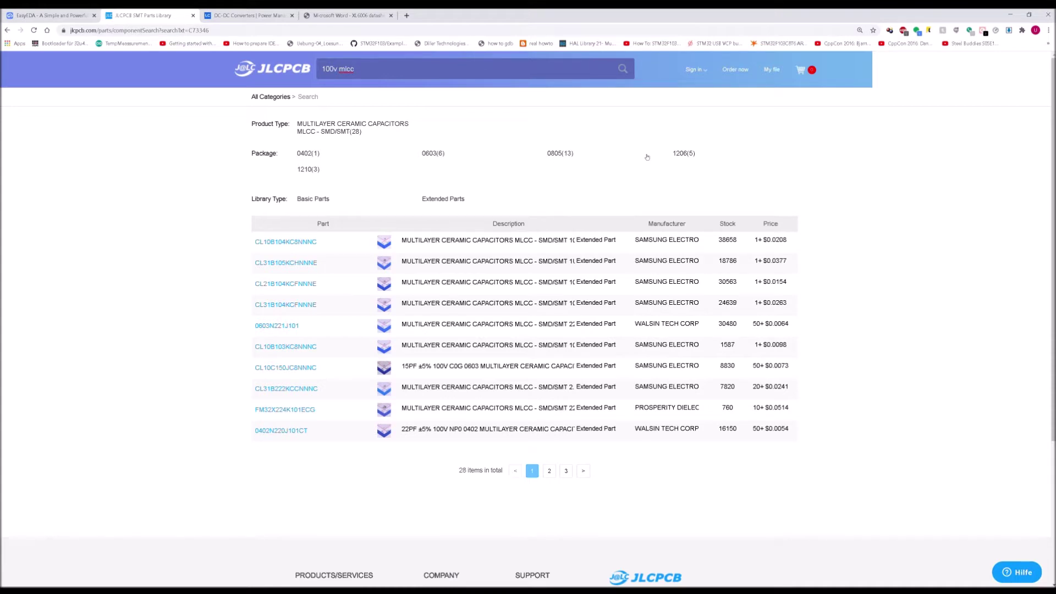
Refine the JLCPCB search to "100v mlcc 1uf" and expand the CL31B105KCHNNNE capacitor's details
text(4)
key(BackSpace)
key(BackSpace)
key(BackSpace)
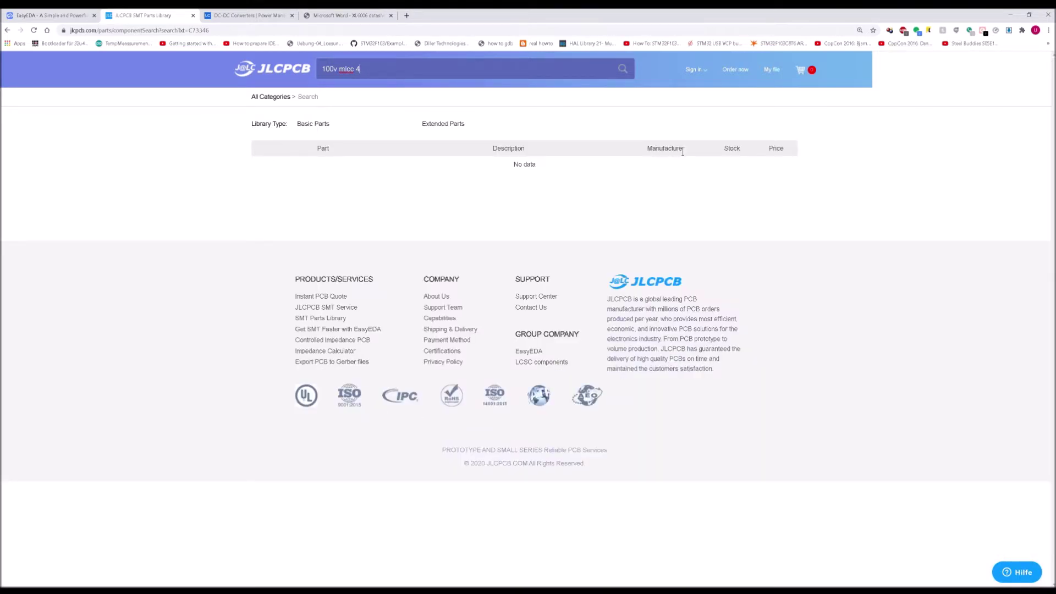
text(2.2)
key(BackSpace)
key(BackSpace)
text(1uf)
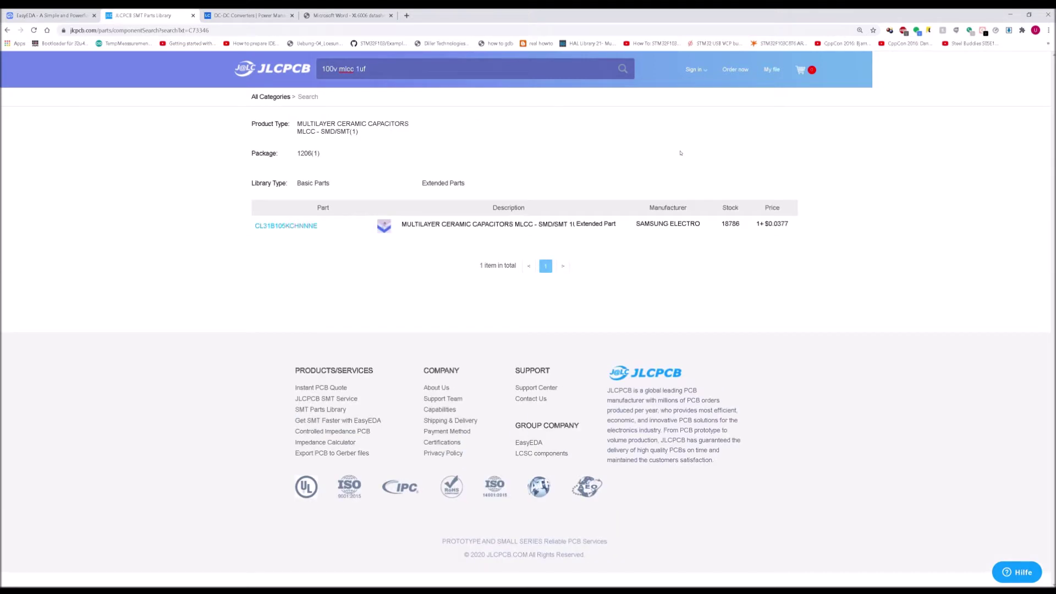
click(484, 224)
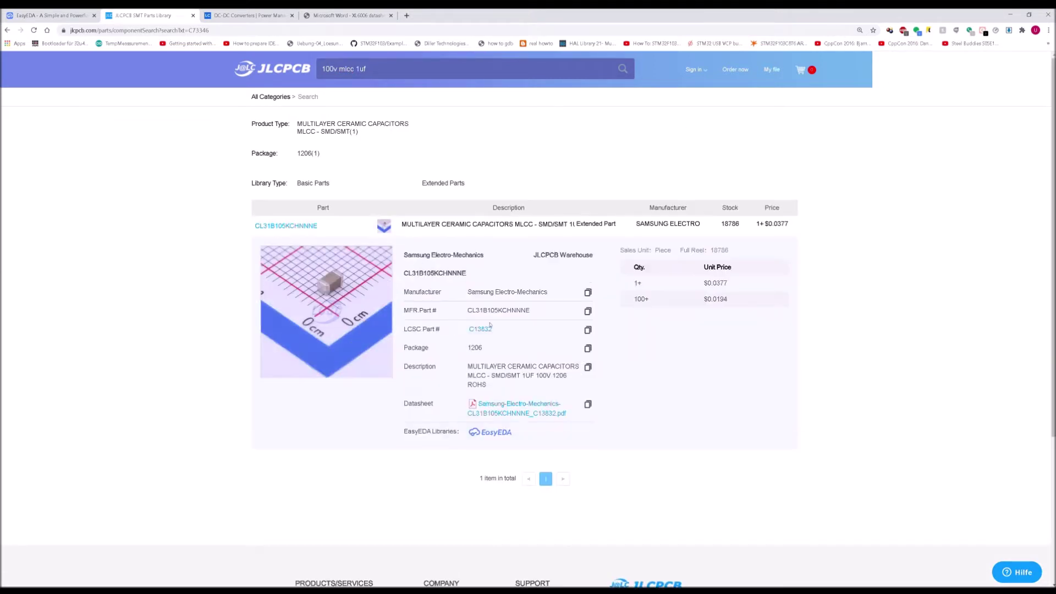
Copy the 1uF ceramic capacitor's LCSC part number and search the EasyEDA component library for C13832
drag(494, 330, 470, 331)
key(ctrl+c)
click(50, 15)
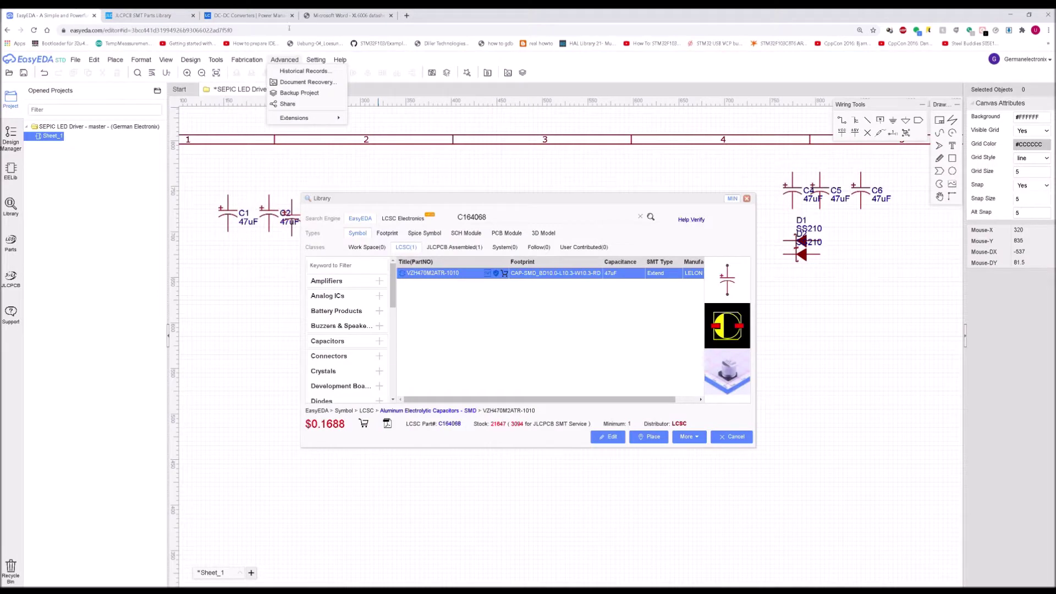
double_click(513, 222)
key(ctrl+v)
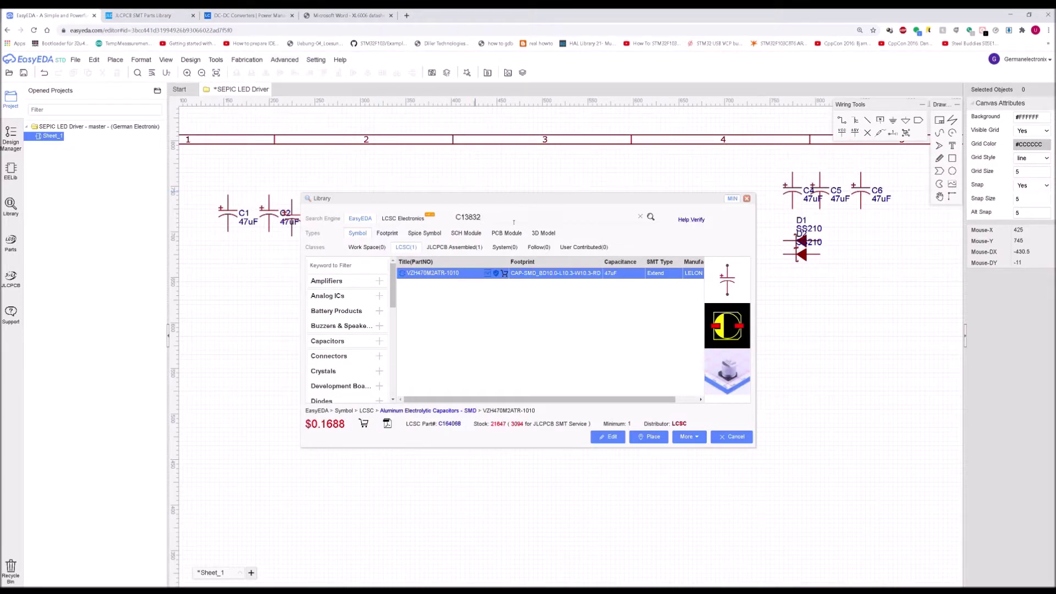
key(Return)
Place four 1uF CL31B105KCHNNNE capacitors, two beside each group of 47uF capacitors, and shift the library window slightly
click(438, 274)
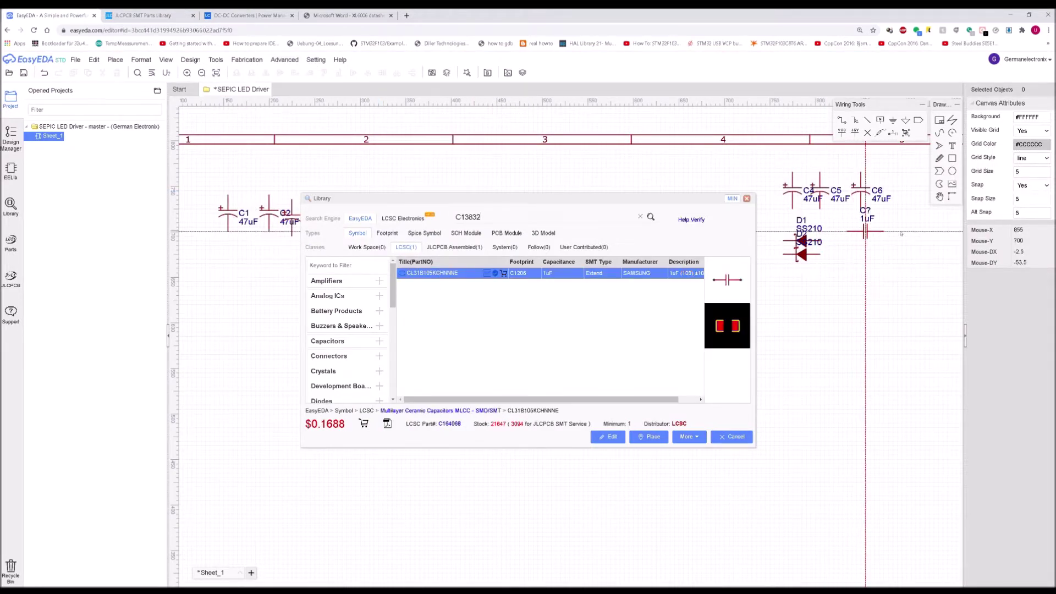
click(884, 191)
click(907, 190)
click(193, 213)
drag(500, 201, 489, 198)
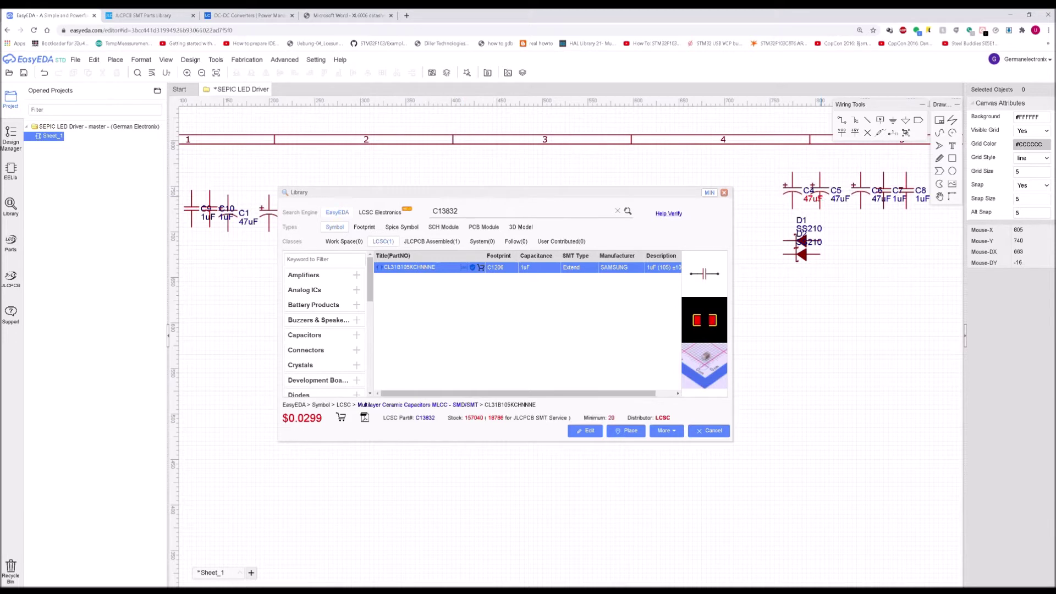
Search the JLCPCB parts library for "47uh" and limit the results to power inductors
click(215, 59)
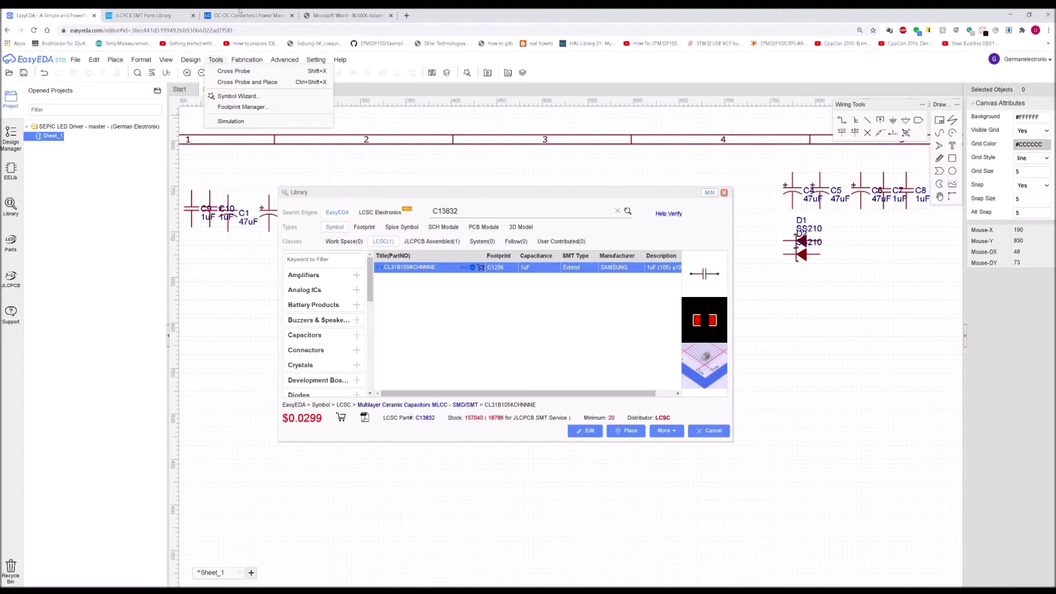
click(240, 10)
click(180, 11)
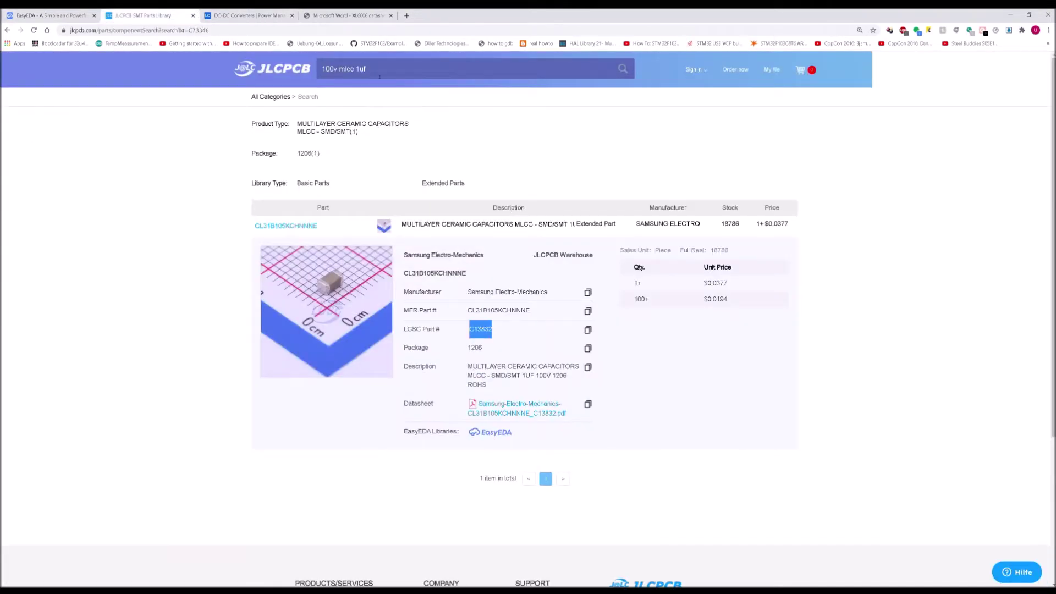
click(391, 74)
text(47)
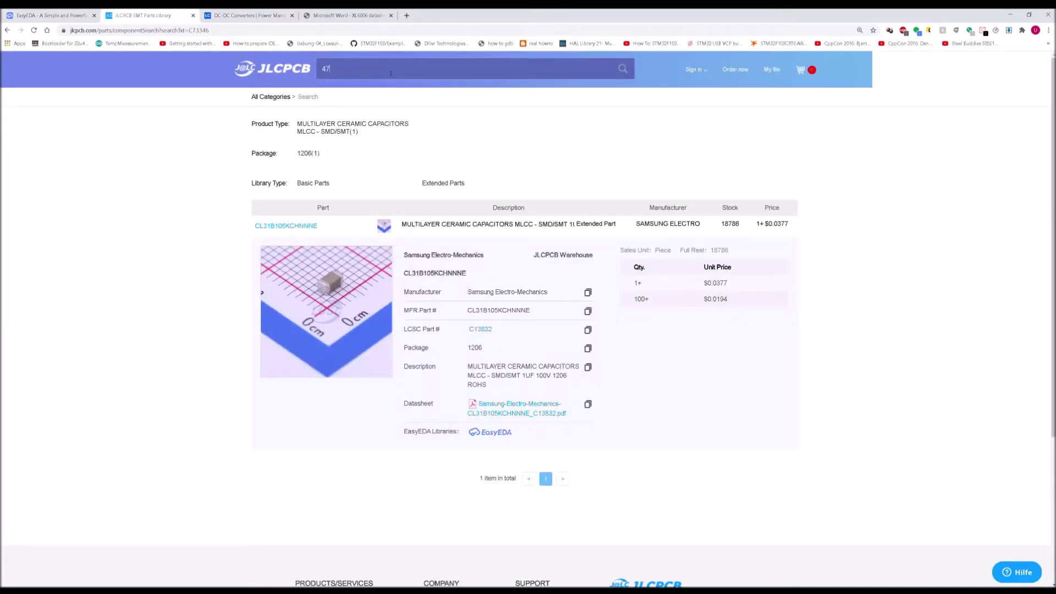
text(uh)
key(Return)
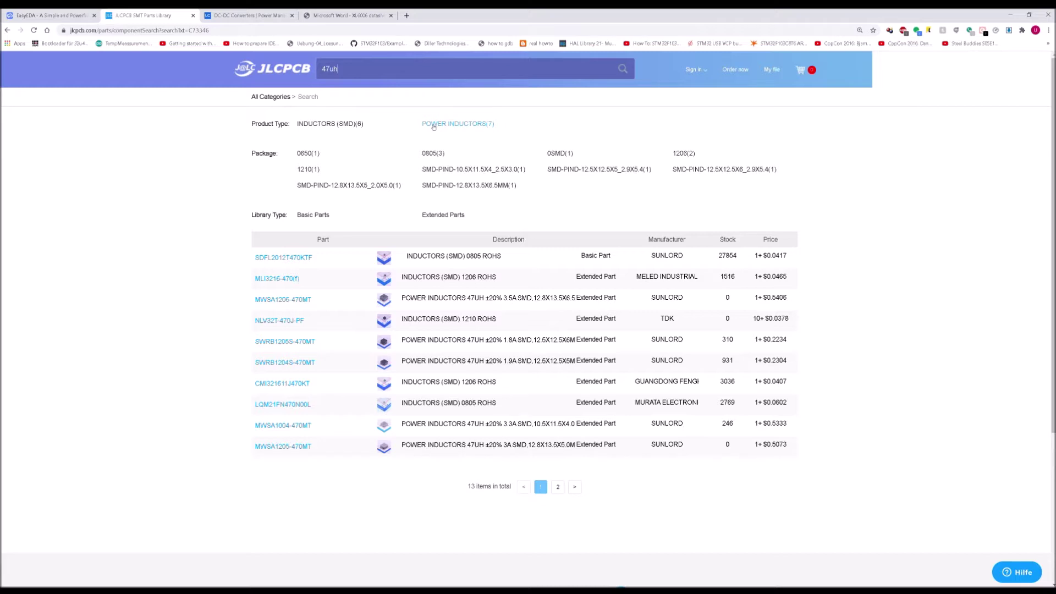
click(433, 124)
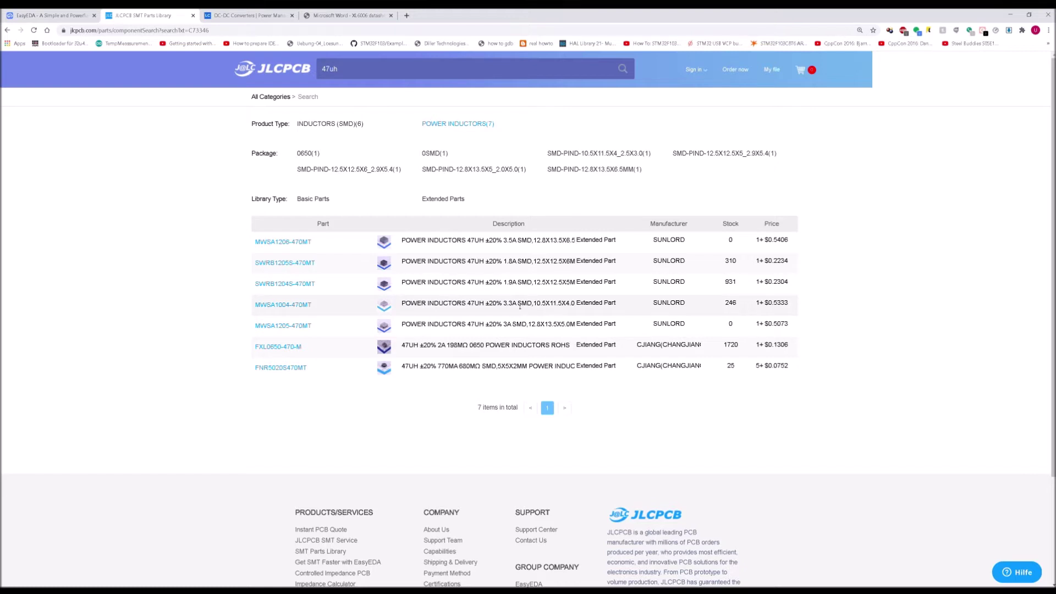
Expand the MWSA1004-470MT inductor's details, open its LCSC product page and check its resistance rating
drag(518, 304, 575, 304)
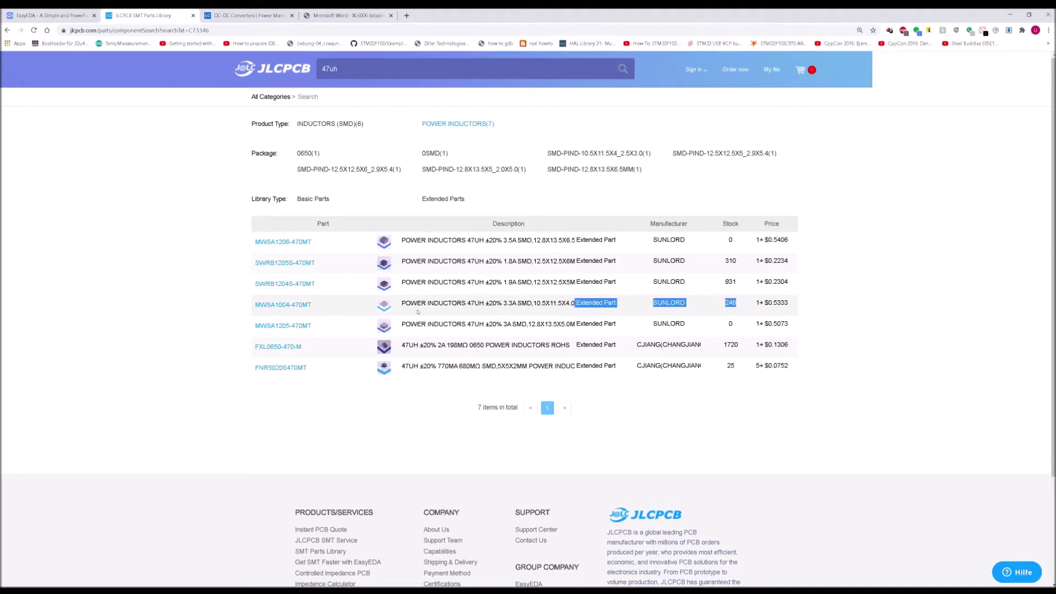
click(295, 313)
middle_click(484, 390)
click(277, 11)
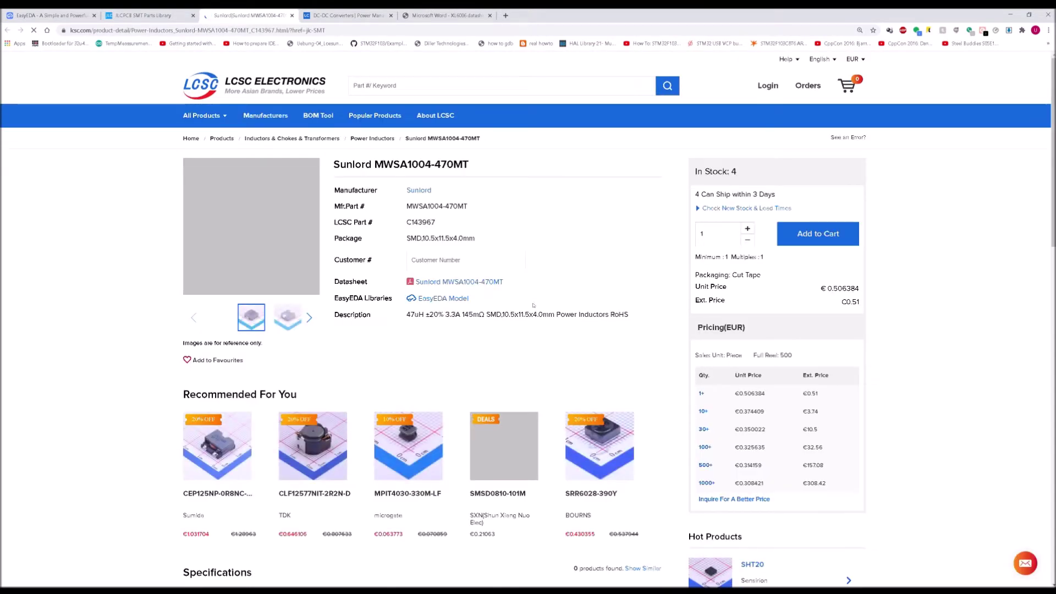
click(138, 12)
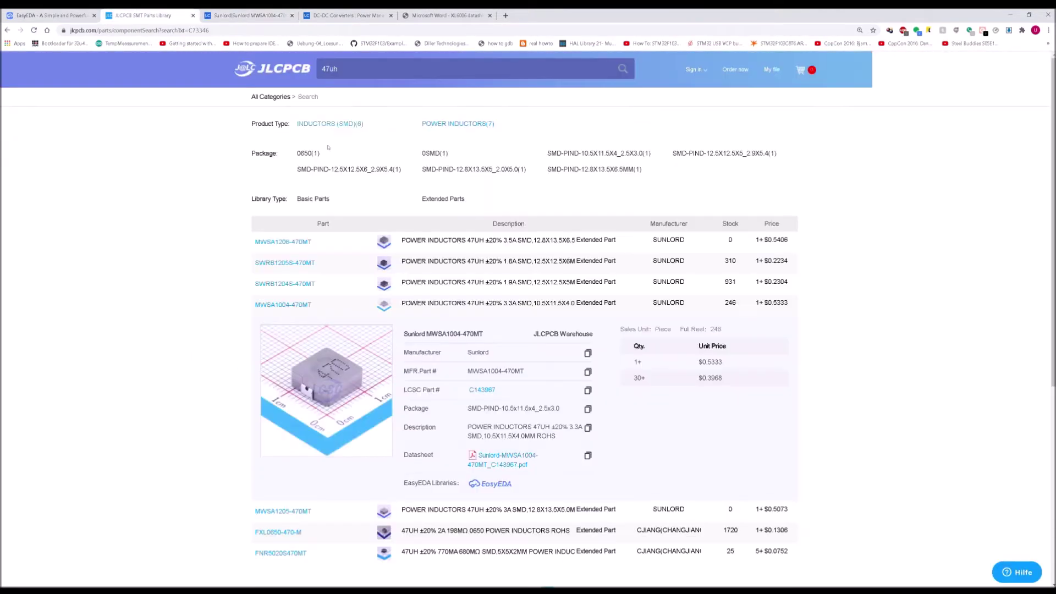
click(250, 14)
drag(491, 351, 463, 352)
click(460, 354)
Expand the MWSA1206-470MT inductor in the JLCPCB results and view its LCSC product page
click(142, 15)
click(322, 242)
click(483, 327)
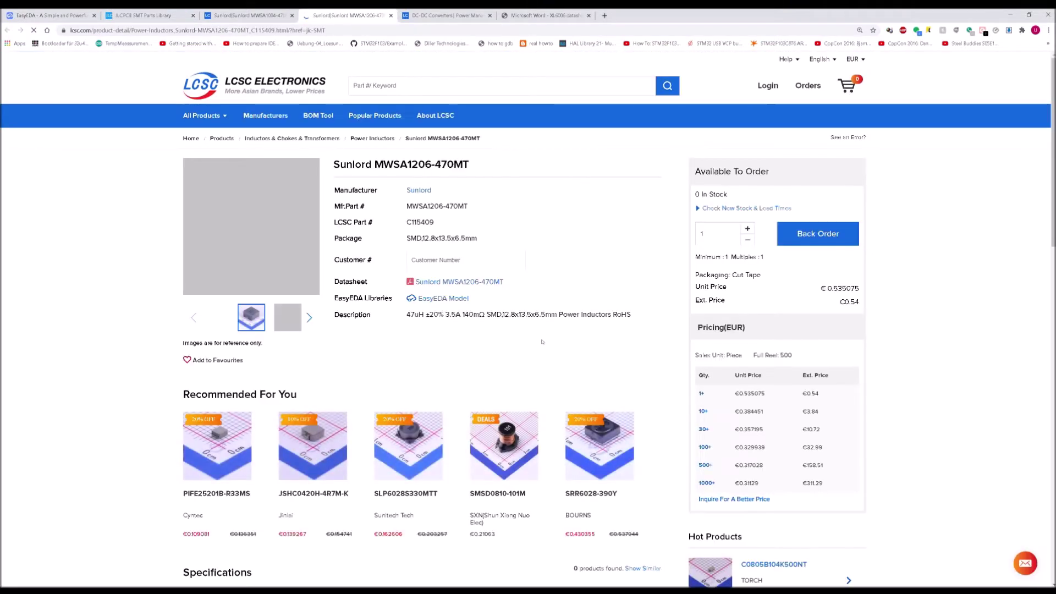
Expand the SWRB1205S-470MT inductor in the JLCPCB results, open its LCSC product page and check its current and resistance ratings
click(147, 16)
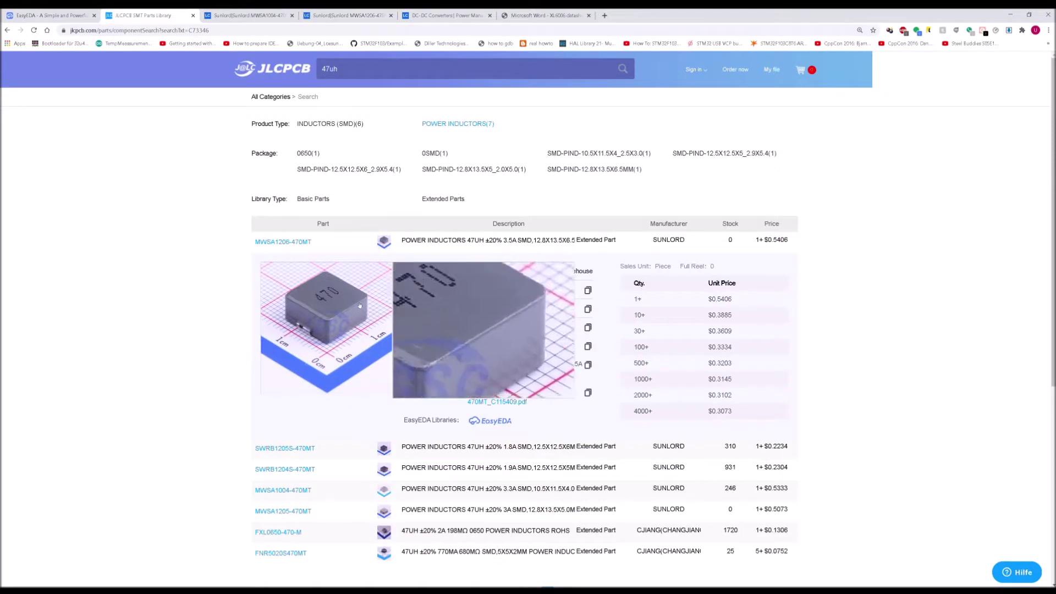
click(301, 448)
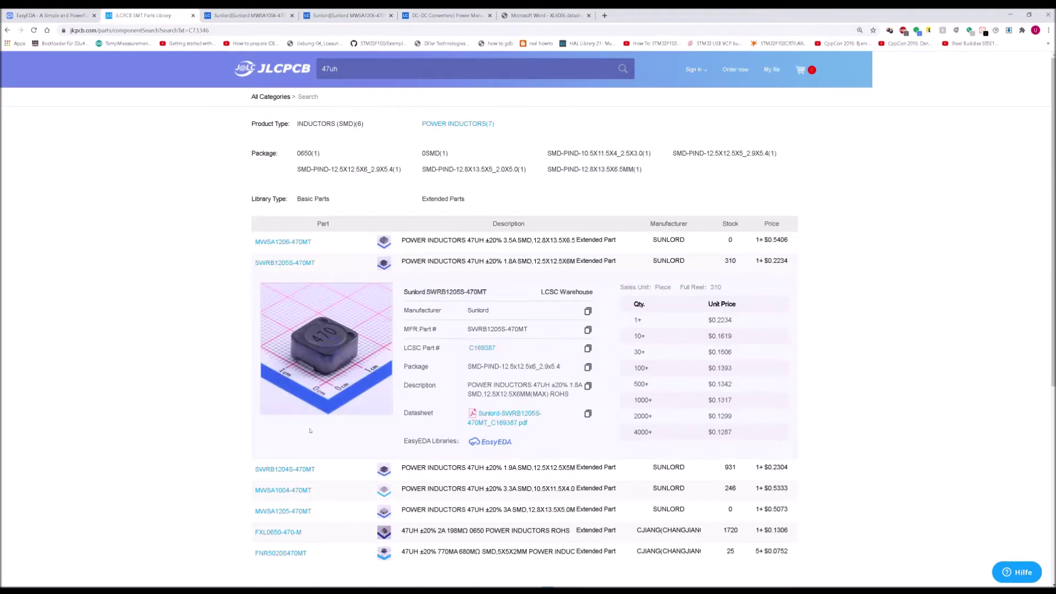
click(482, 348)
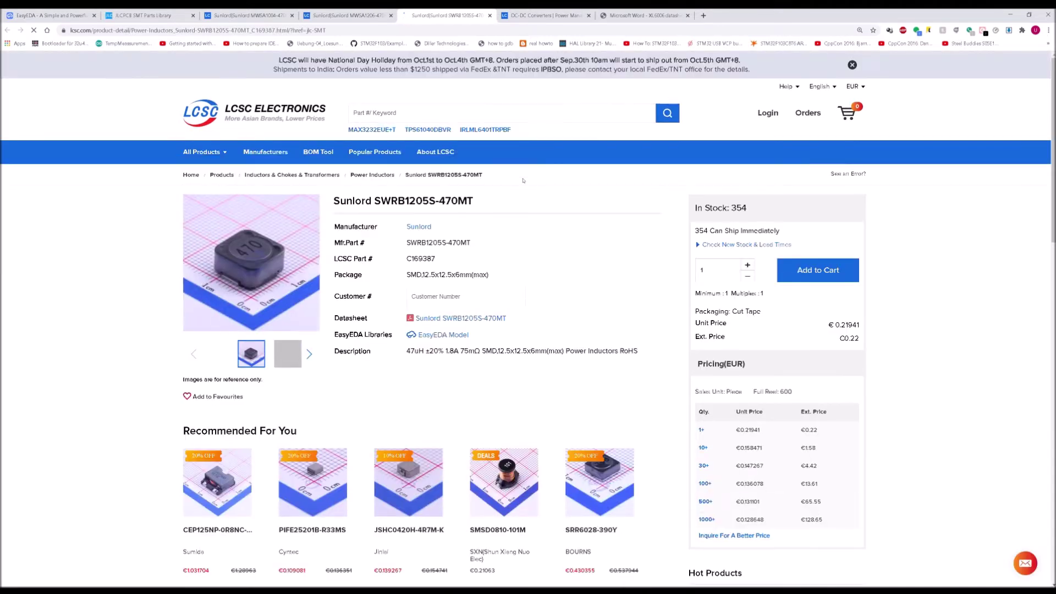
double_click(471, 355)
drag(462, 354, 480, 353)
click(480, 353)
Reopen the MWSA1004-470MT inductor's details in the JLCPCB results and select its LCSC part number
click(190, 11)
scroll(322, 404, down, 2)
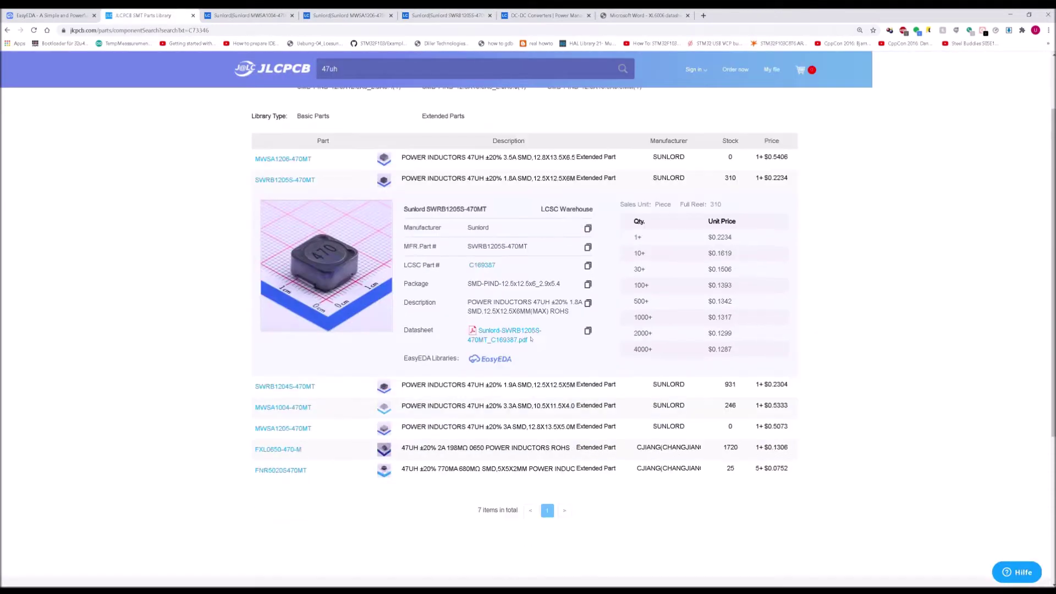
click(308, 408)
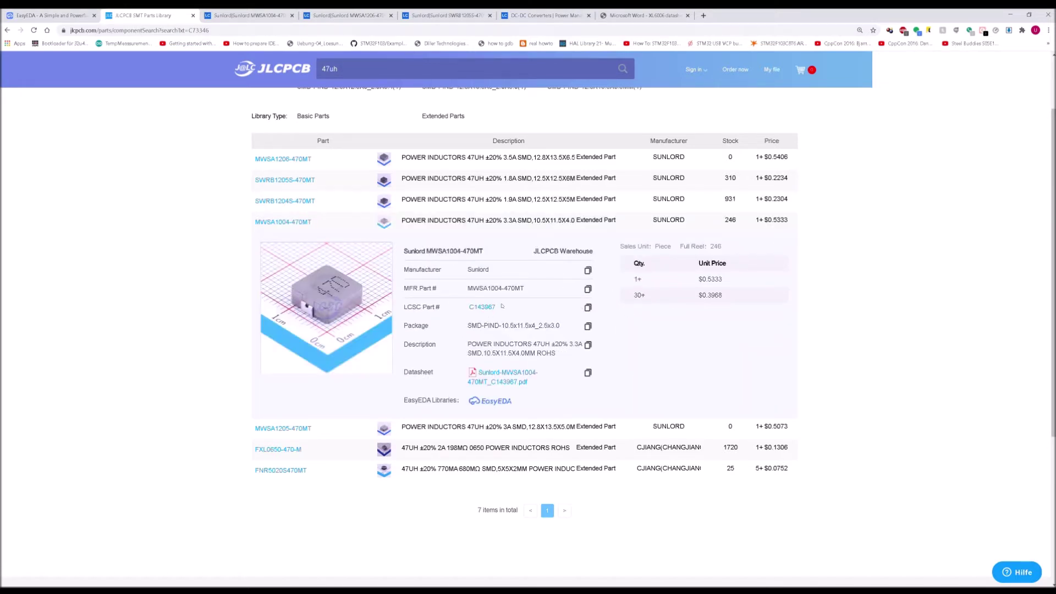
drag(501, 306, 464, 306)
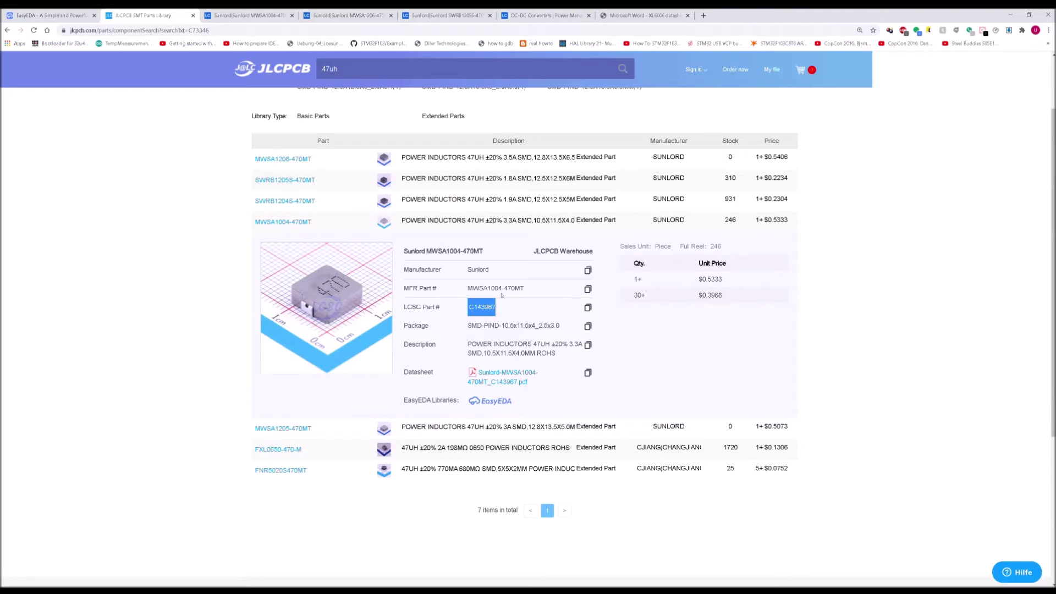
Expand the SWRB1204S-470MT inductor in the JLCPCB results and open its LCSC product page
click(313, 201)
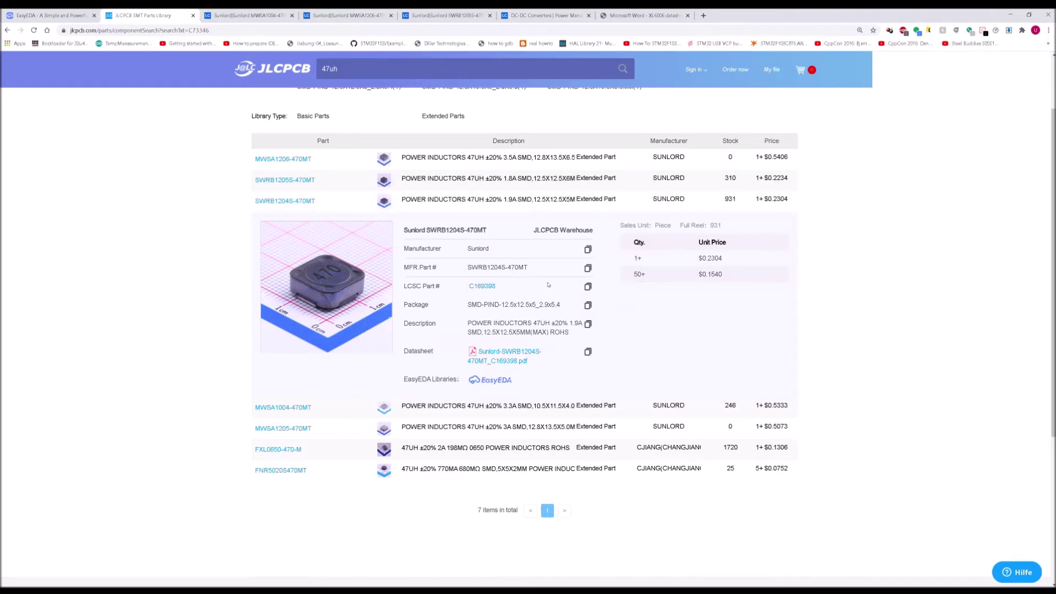
middle_click(481, 286)
click(525, 15)
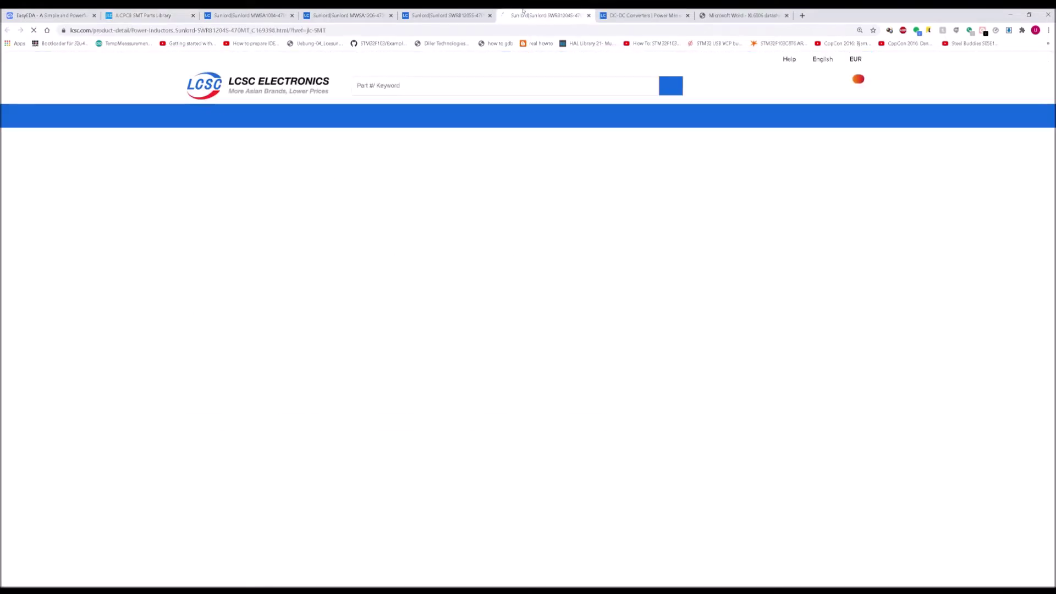
Copy the SWRB1205S-470MT inductor's LCSC part number from its product page and search the EasyEDA library for C169387
click(459, 11)
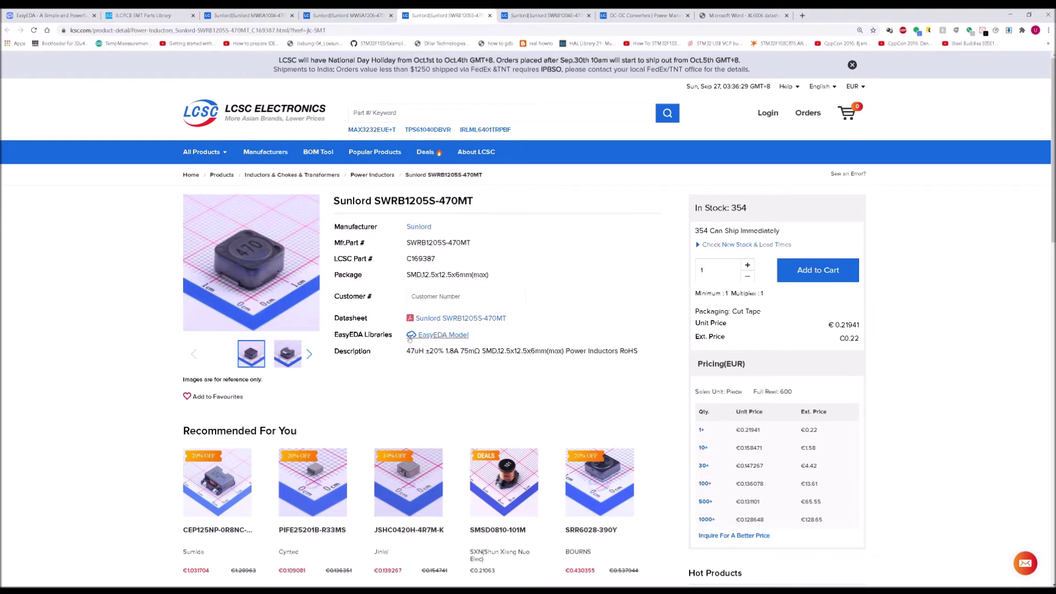
double_click(421, 259)
key(ctrl+c)
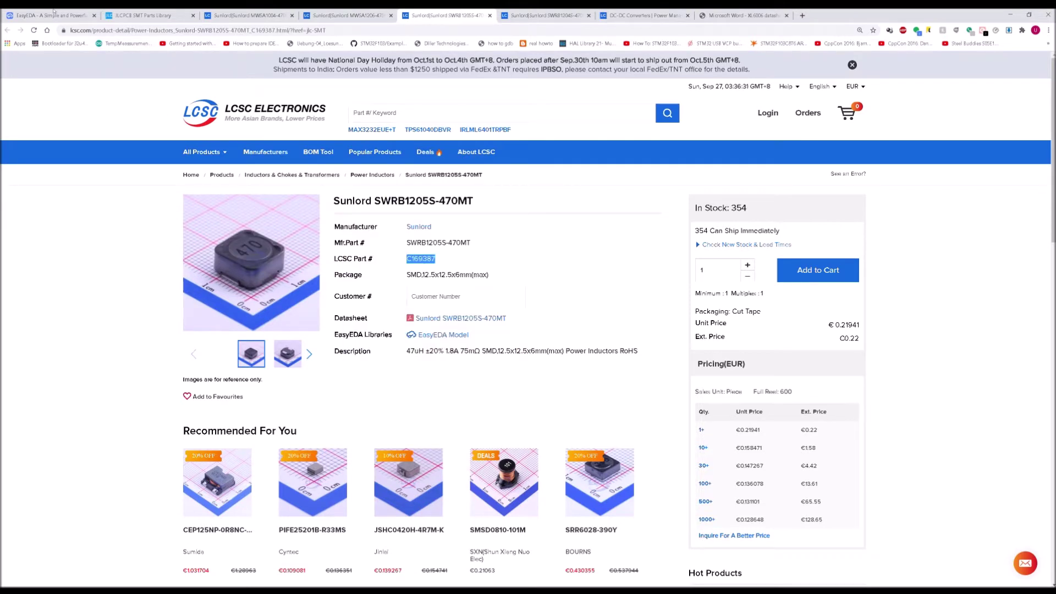
click(64, 15)
double_click(468, 212)
key(ctrl+v)
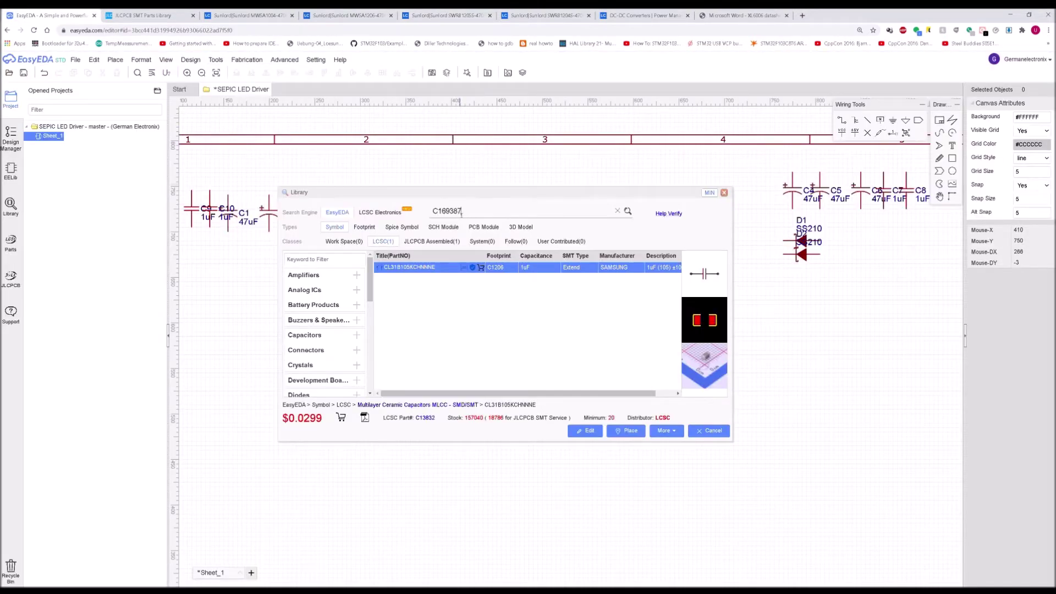
key(Return)
Place two SWRB1205S-470MT 47uH inductors on the schematic and separate them between the XL6006S and the SS210 diodes
click(411, 267)
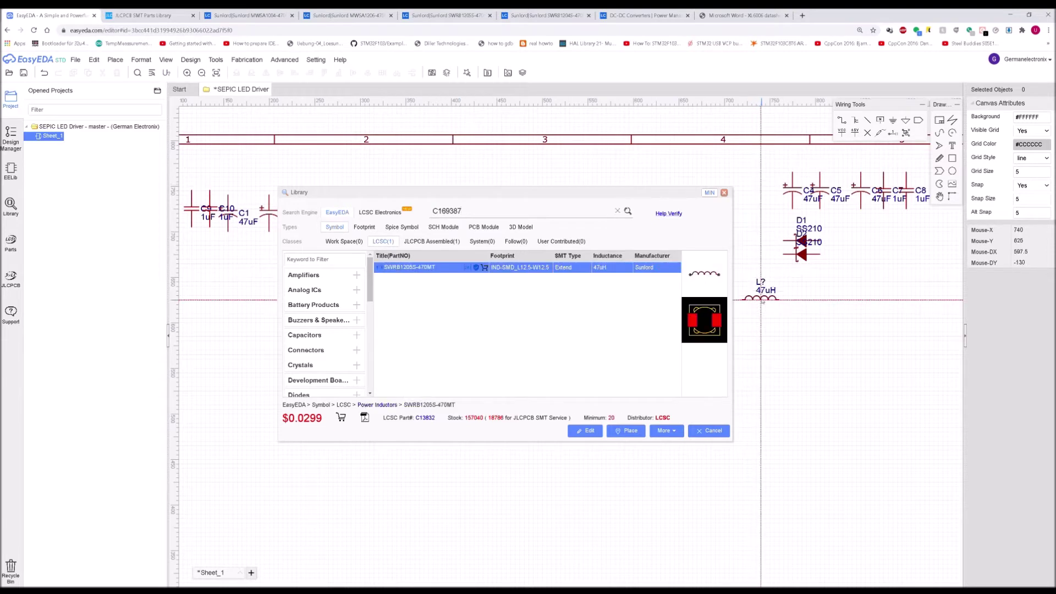
click(761, 300)
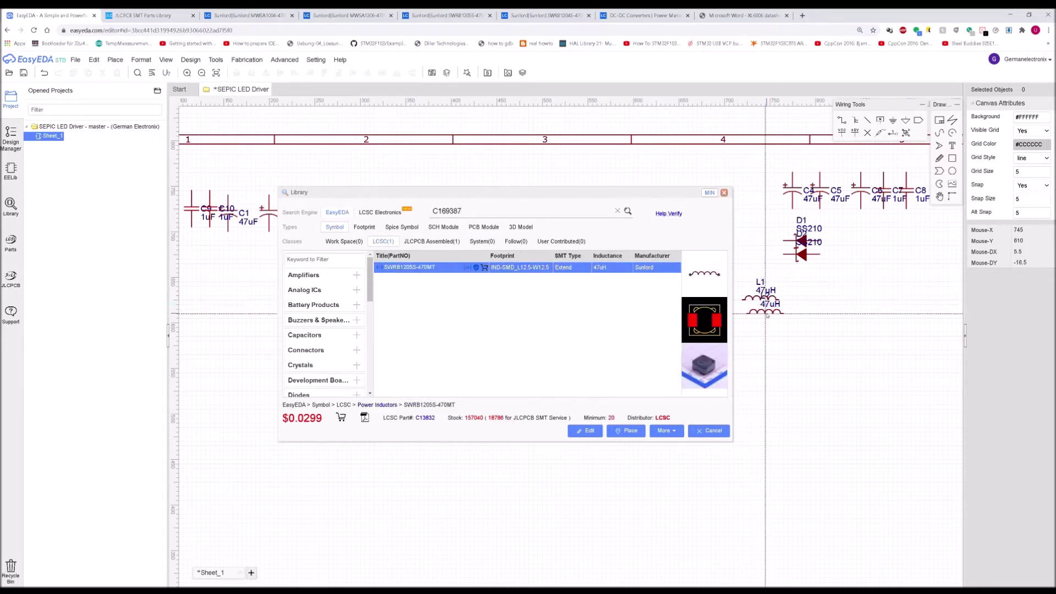
click(724, 193)
drag(756, 302, 694, 245)
drag(763, 315, 741, 305)
Duplicate the 47uF capacitor C4 and place the copy below inductor L2
click(547, 297)
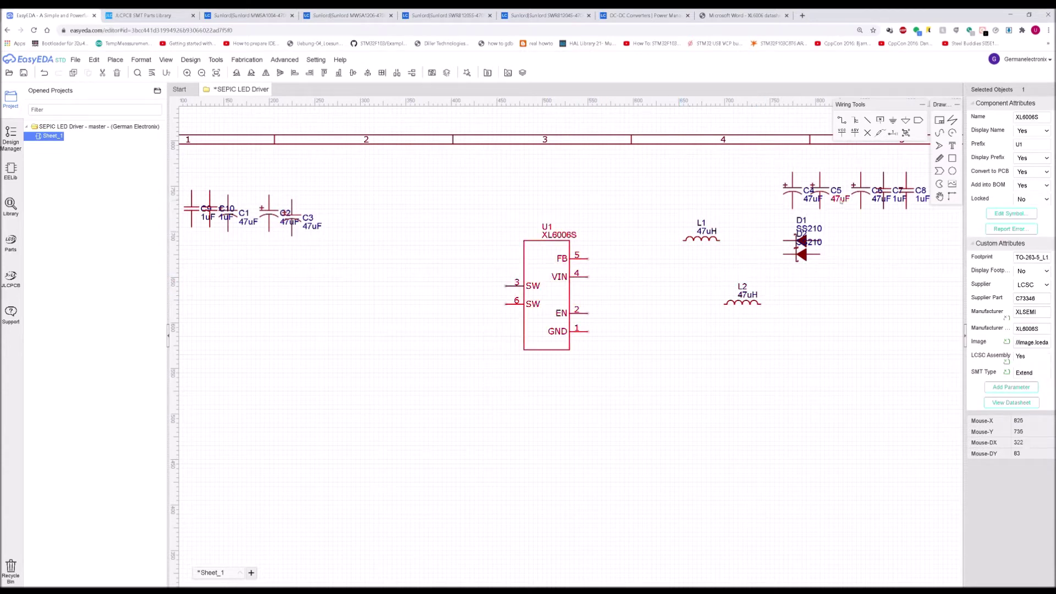
click(795, 193)
right_drag(895, 243, 862, 260)
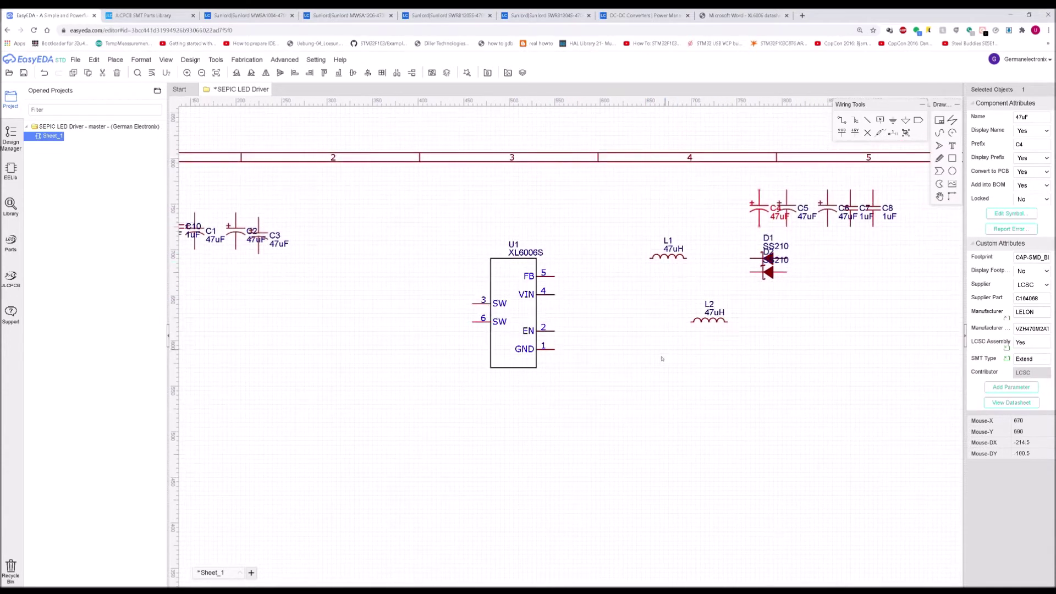
key(ctrl+v)
click(659, 367)
Duplicate the 1uF capacitors C7 and C8 and place the copies beside the copied 47uF capacitor
click(853, 210)
ctrl+click(875, 208)
key(ctrl+c)
key(ctrl+v)
click(686, 372)
Space the three copied capacitors evenly in a row and move the group just below the XL6006S
click(674, 348)
drag(662, 368, 672, 373)
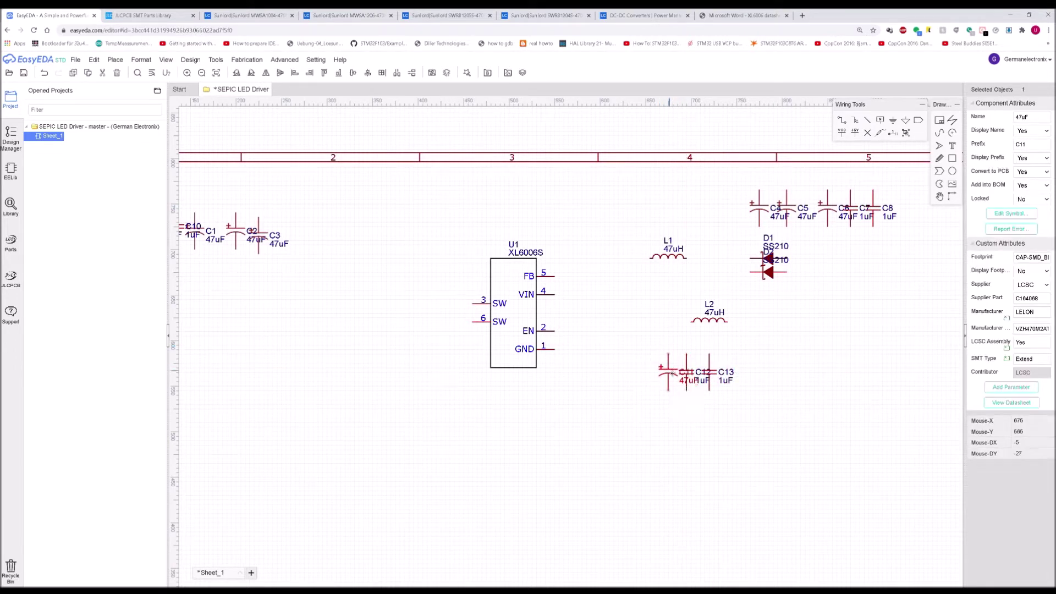
drag(709, 374, 705, 376)
drag(649, 338, 758, 407)
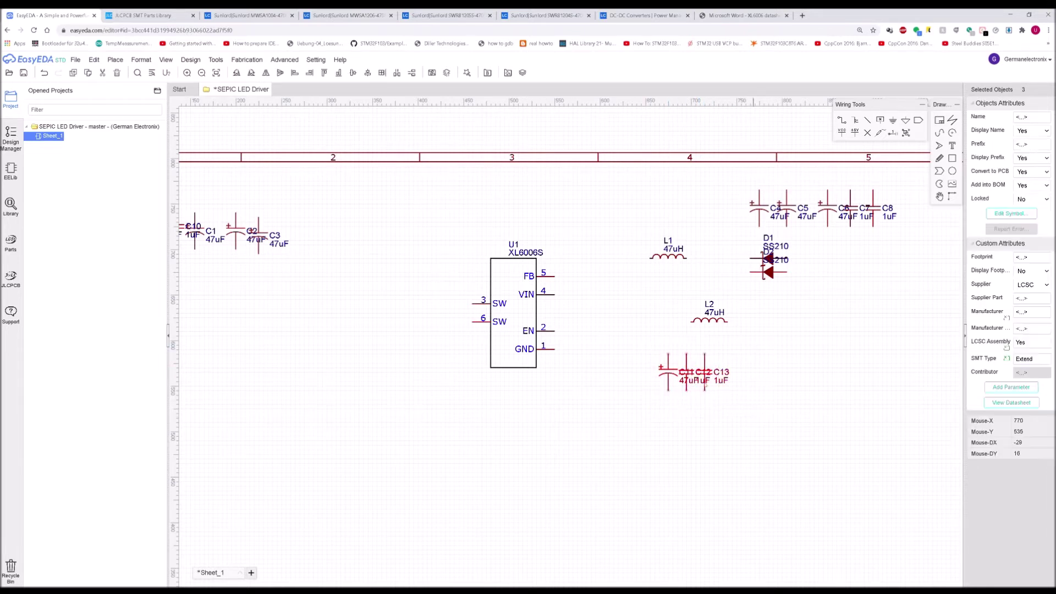
drag(675, 372, 562, 399)
click(589, 330)
right_drag(590, 329, 660, 397)
scroll(673, 362, down, 2)
scroll(612, 356, up, 2)
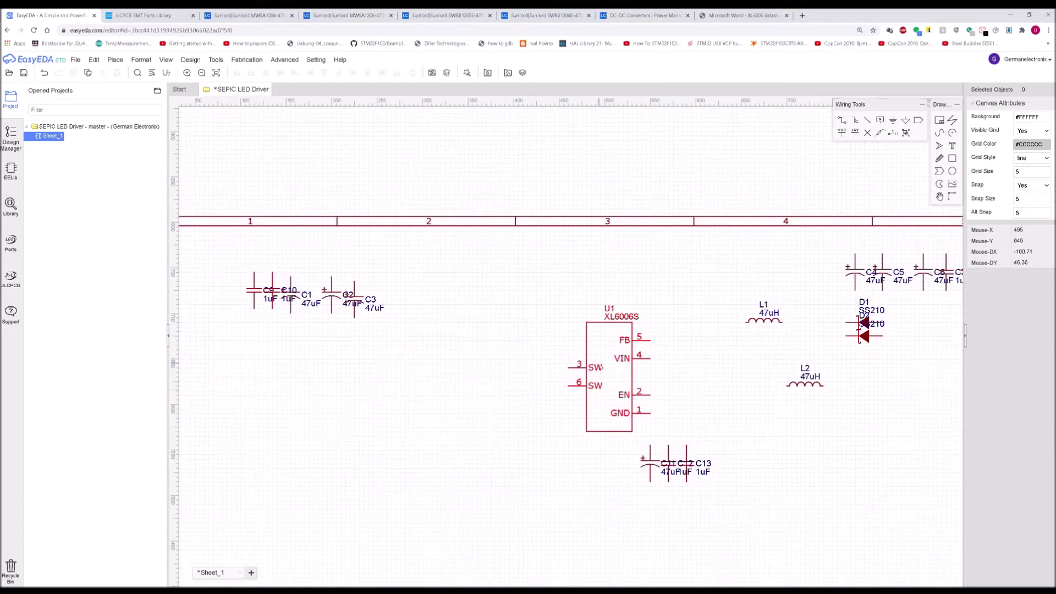
click(625, 388)
click(662, 354)
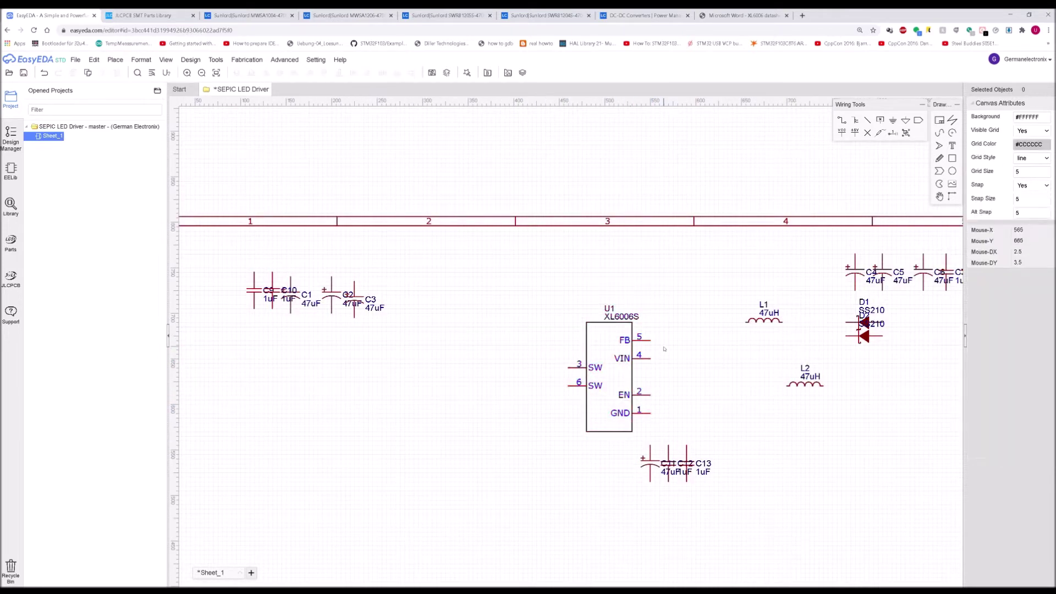
click(628, 349)
Move inductor L1 closer to the XL6006S and line capacitor C3 up with C2
drag(762, 324, 717, 339)
drag(354, 299, 354, 295)
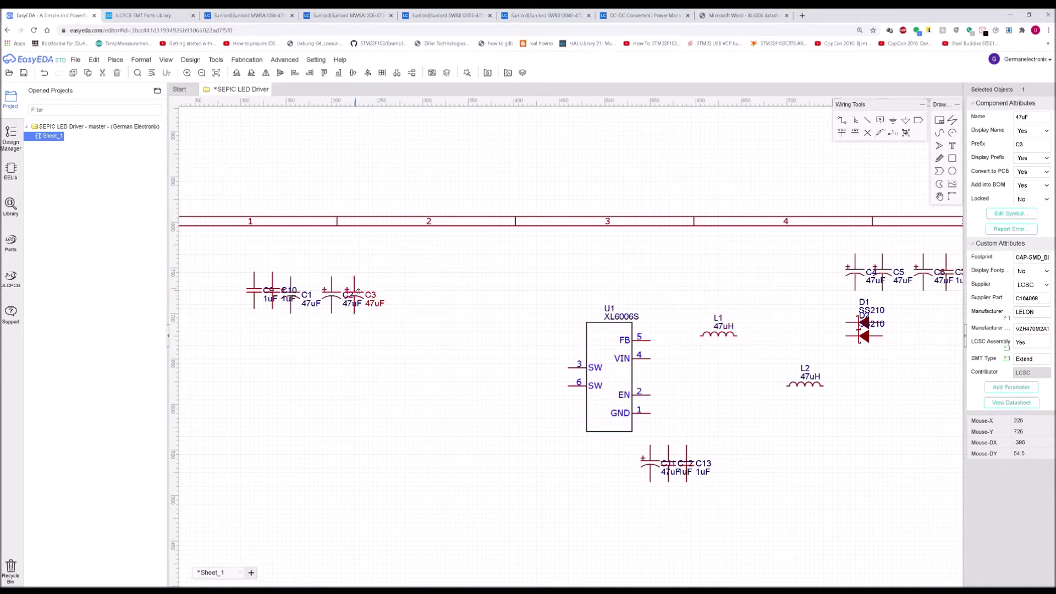
click(298, 315)
click(303, 315)
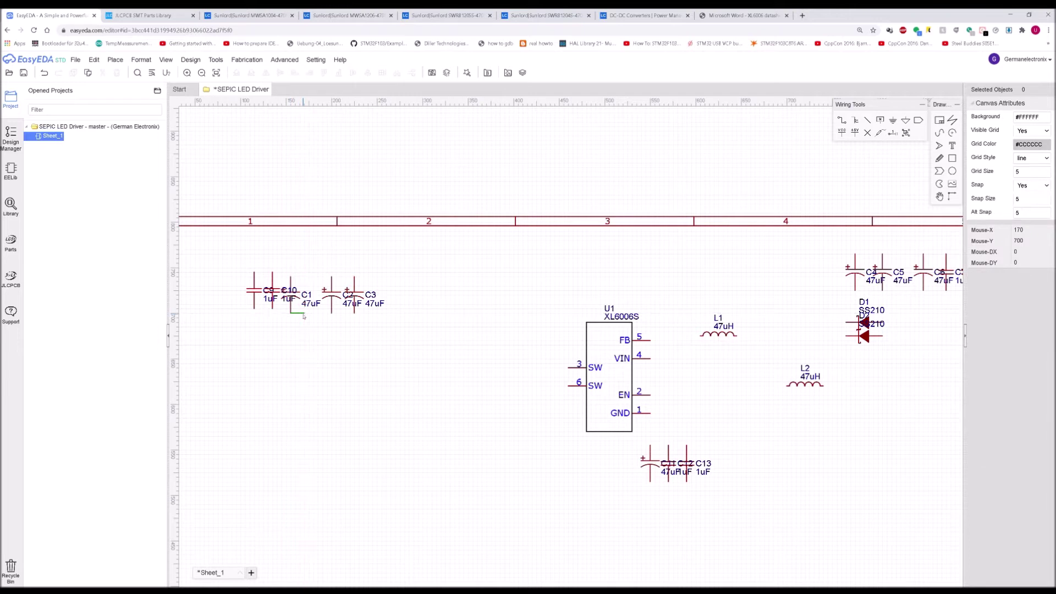
key(Escape)
Bring capacitors C1, C10 and C9 into one compact row with C2 and C3
click(293, 287)
drag(293, 287, 378, 297)
drag(255, 298, 392, 299)
click(306, 300)
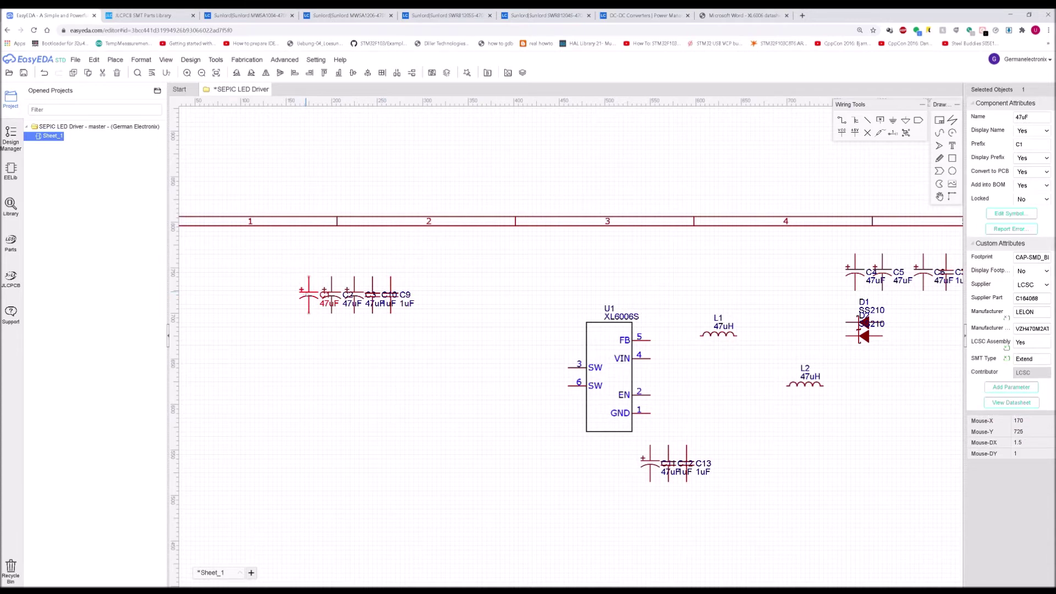
drag(459, 263, 289, 317)
Space capacitors C4 to C8 evenly in one tight row above the SS210 diodes
right_drag(635, 271, 593, 296)
right_drag(884, 298, 821, 310)
scroll(820, 310, up, 1)
drag(820, 315, 794, 314)
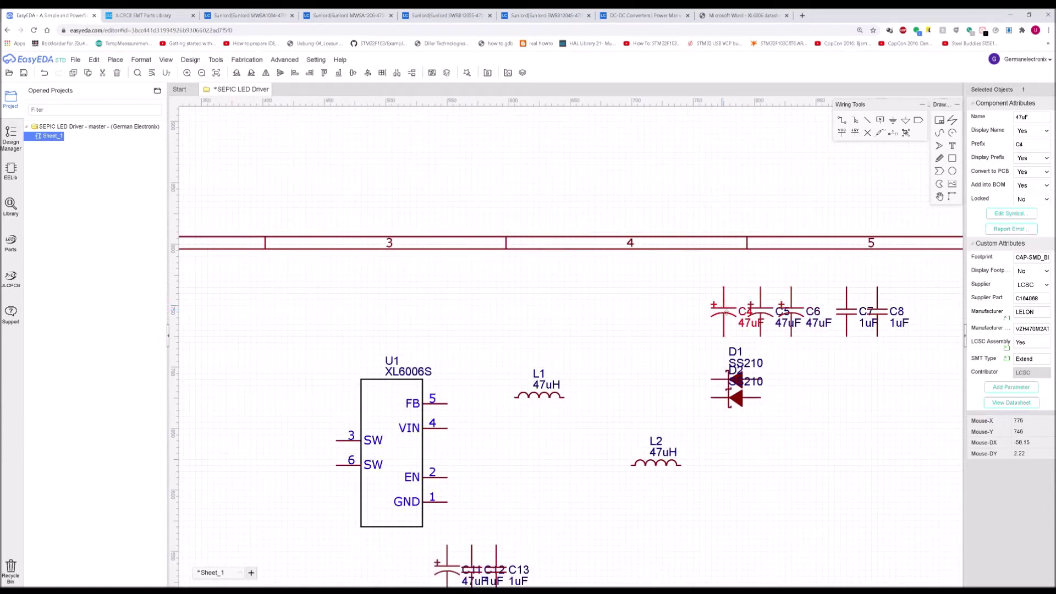
drag(722, 314, 728, 314)
mouse_move(849, 315)
mouse_down()
mouse_move(823, 317)
mouse_move(884, 316)
mouse_move(854, 311)
mouse_up()
Move the whole row of capacitors C4 to C8 down below inductor L2
drag(671, 273, 905, 349)
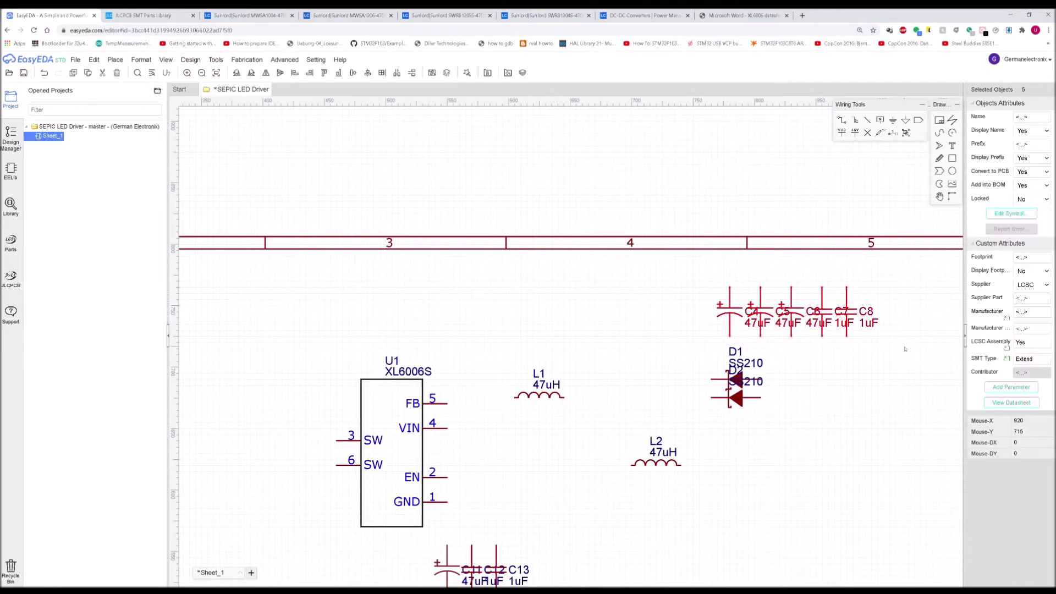
drag(718, 308, 753, 340)
drag(767, 454, 767, 472)
right_drag(737, 459, 763, 268)
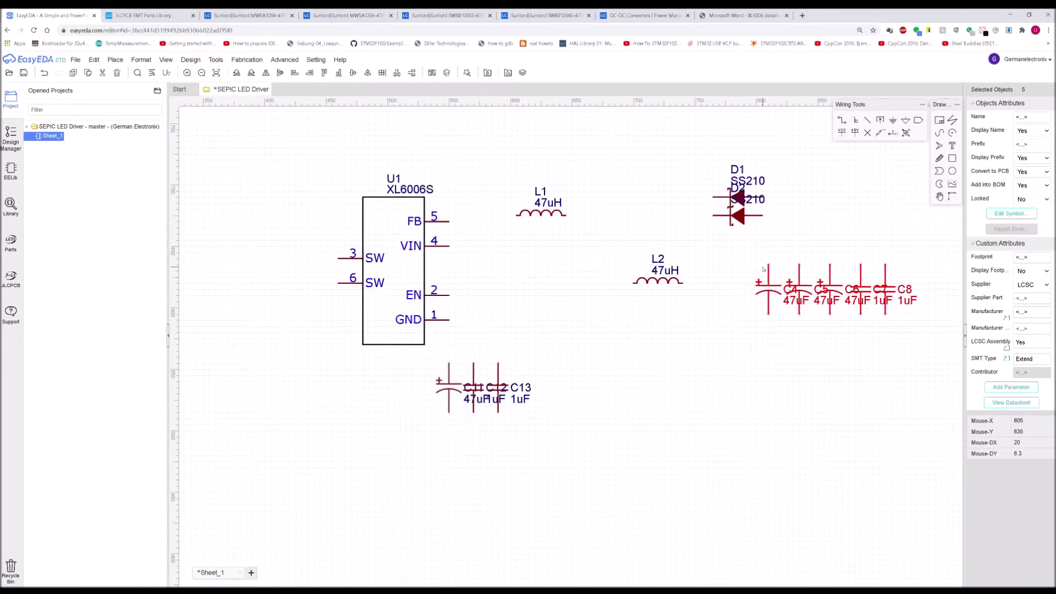
drag(770, 268, 745, 344)
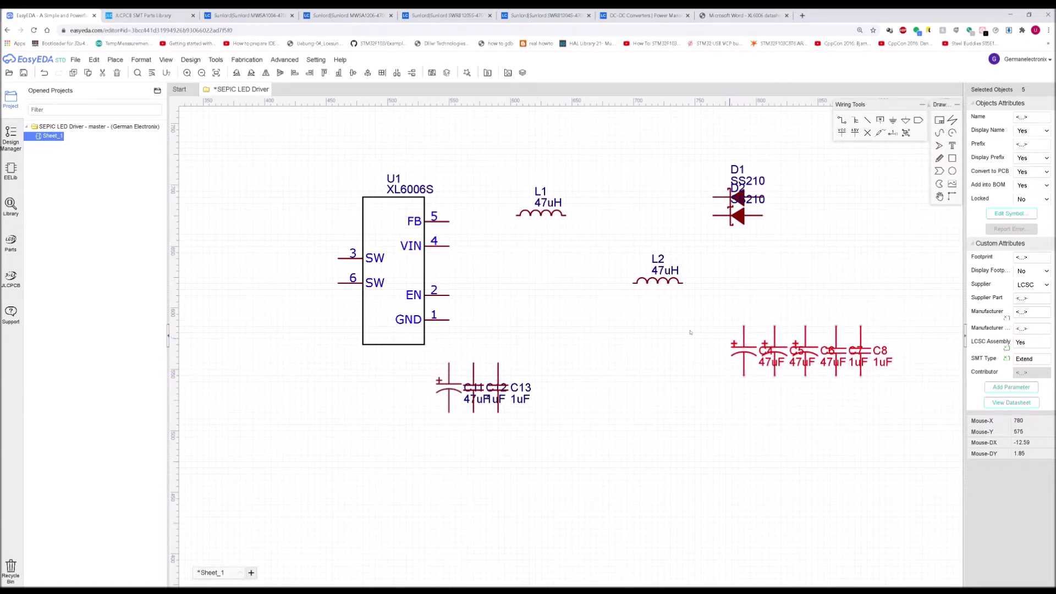
scroll(724, 366, down, 2)
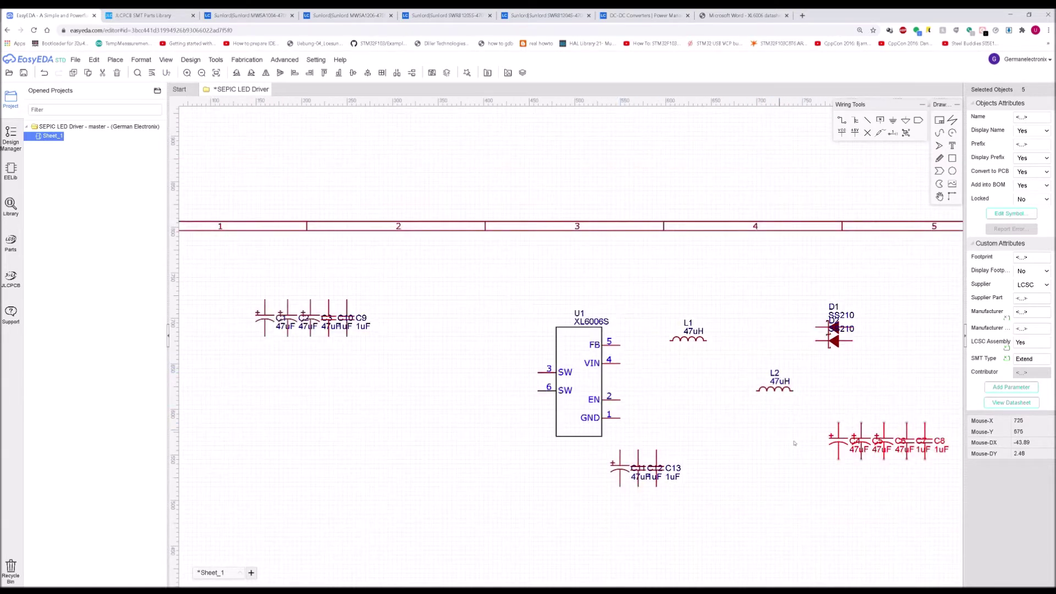
drag(835, 446, 795, 441)
Reposition the two SS210 diodes, the XL6006S and inductors L1 and L2 so the inductors and diodes sit to the converter's right
click(829, 342)
drag(823, 330, 654, 265)
drag(578, 379, 527, 338)
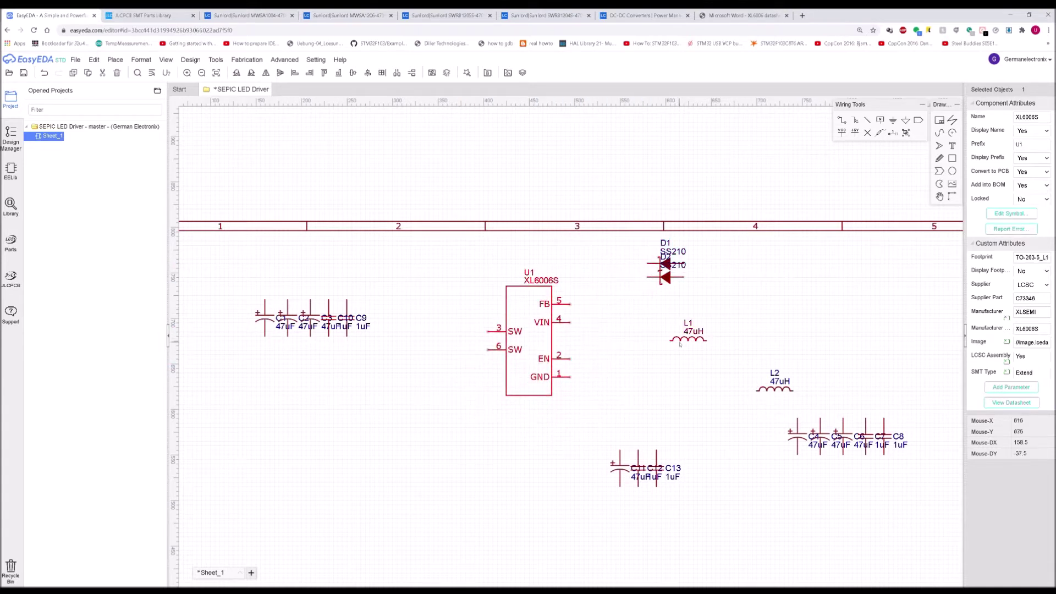
drag(680, 343, 706, 305)
drag(774, 391, 796, 325)
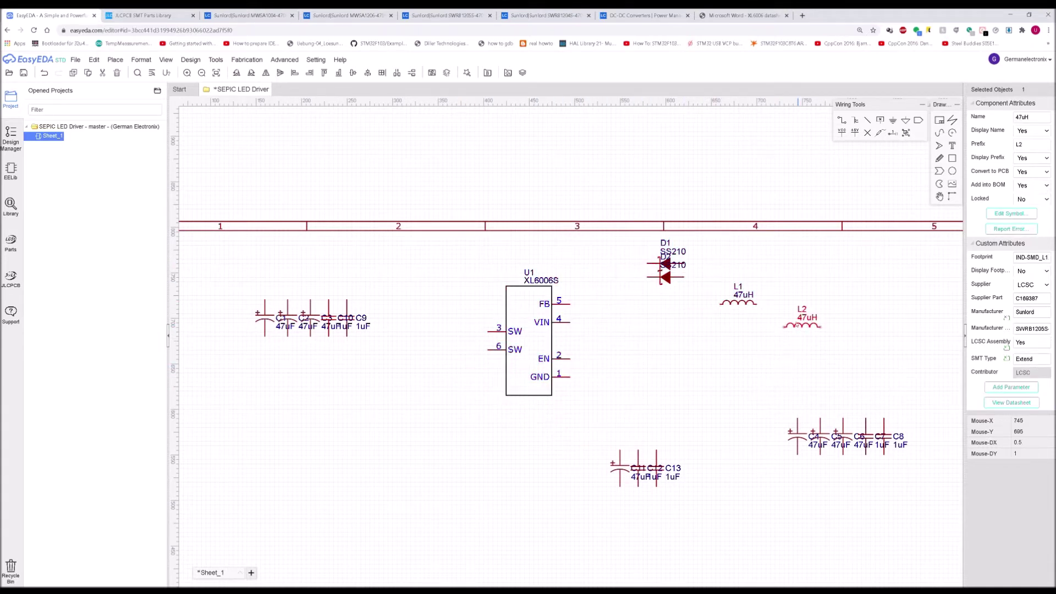
click(526, 312)
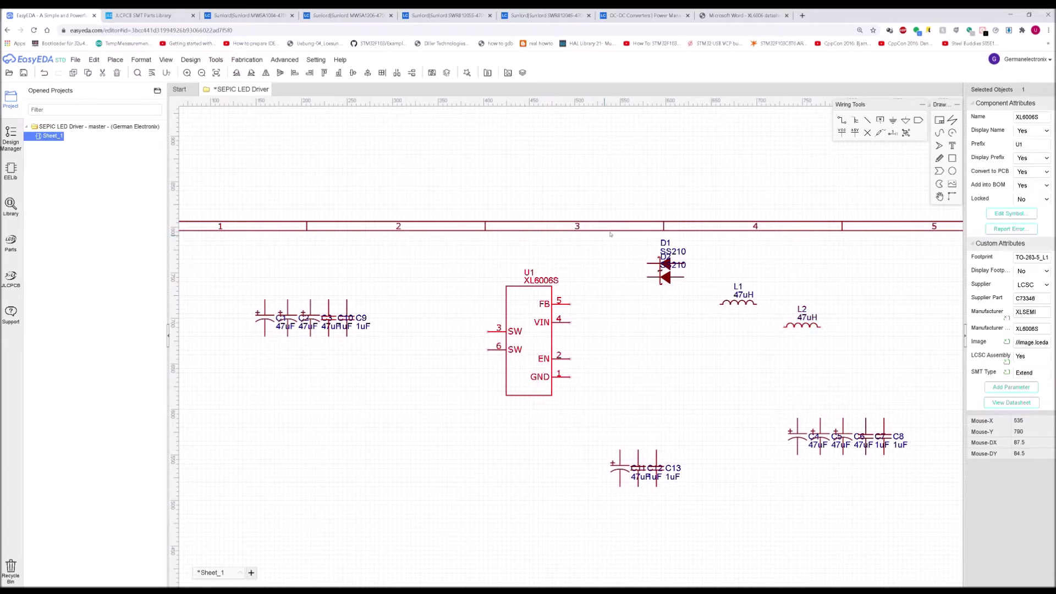
Open the XL6006 datasheet and examine its ratings and the typical SEPIC Buck-Boost LED Driver application circuit
click(743, 14)
scroll(670, 200, down, 3)
scroll(669, 202, down, 10)
scroll(669, 202, up, 4)
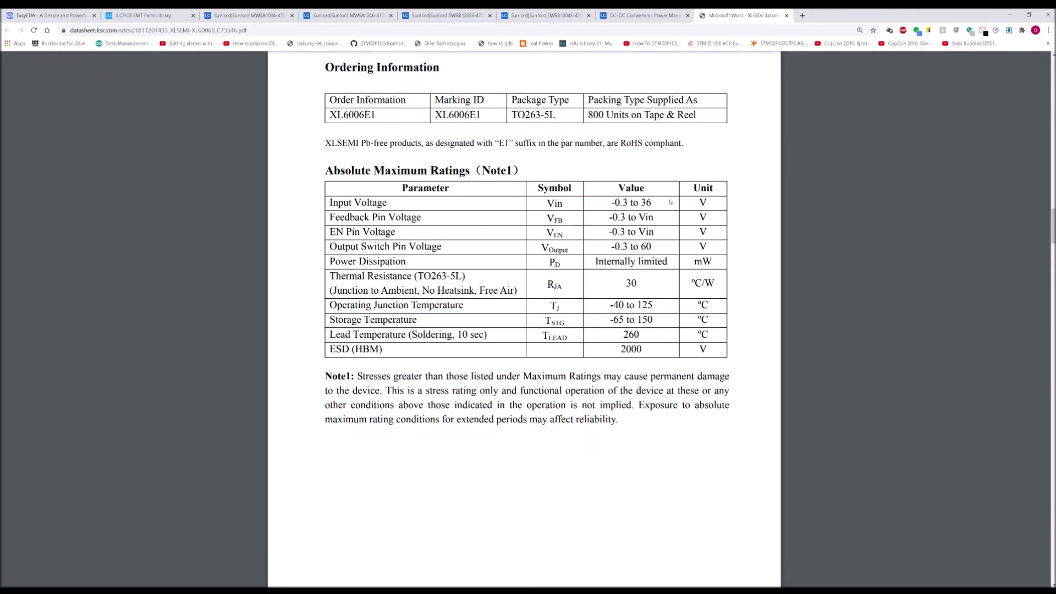
scroll(669, 202, down, 15)
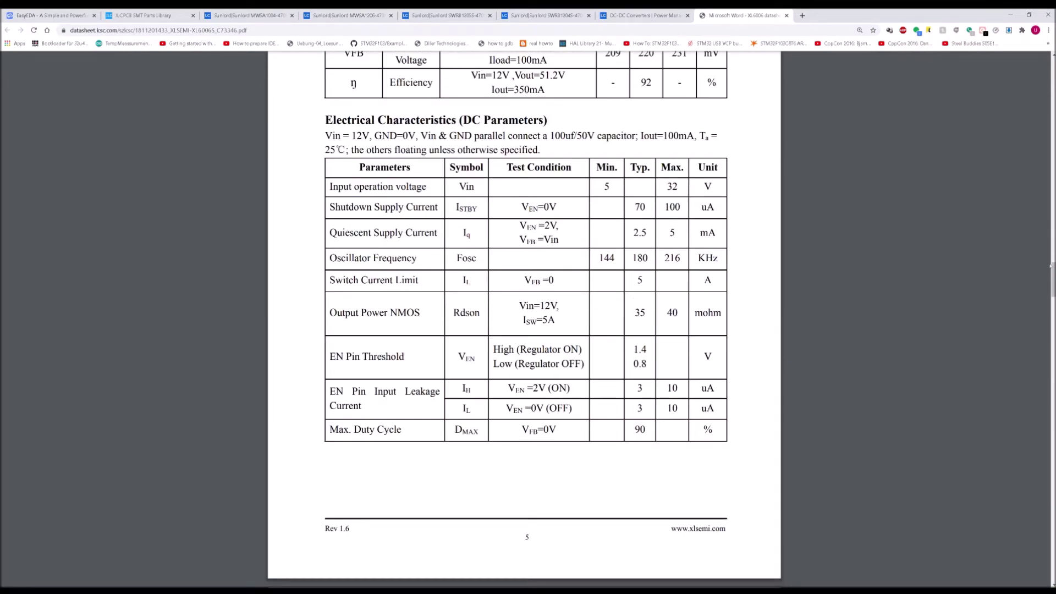
drag(1052, 271, 1034, 404)
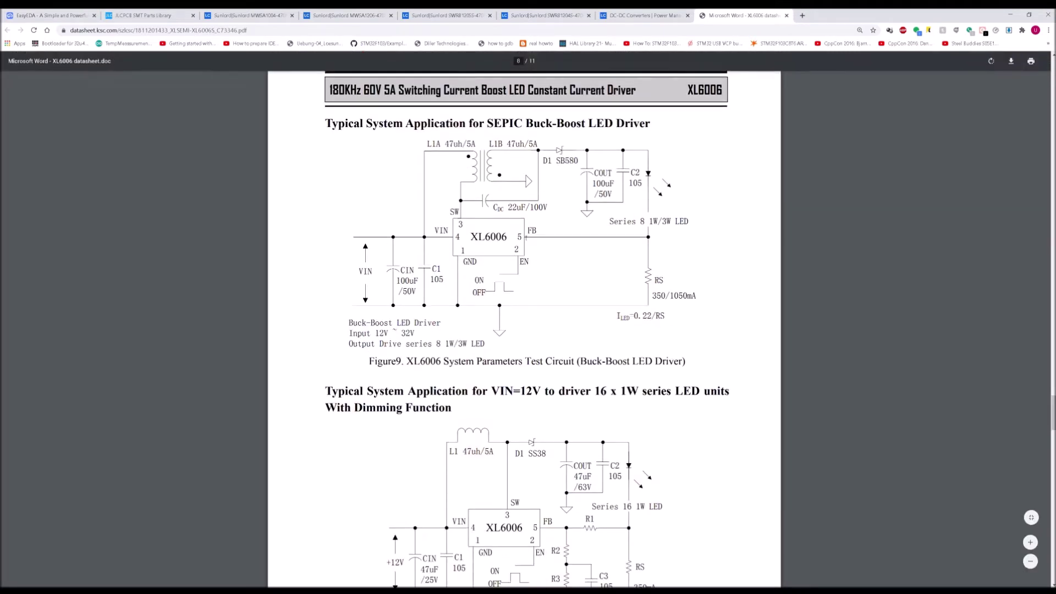
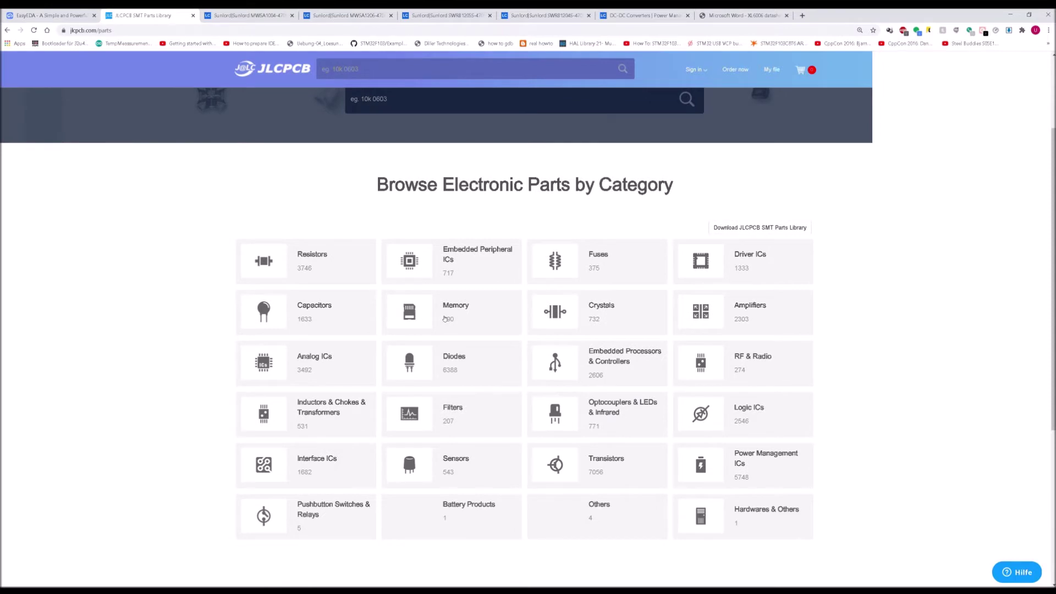
Browse JLCPCB's surface-mount chip resistors filtered to package 1206 and Basic Parts, checking both result pages
click(261, 262)
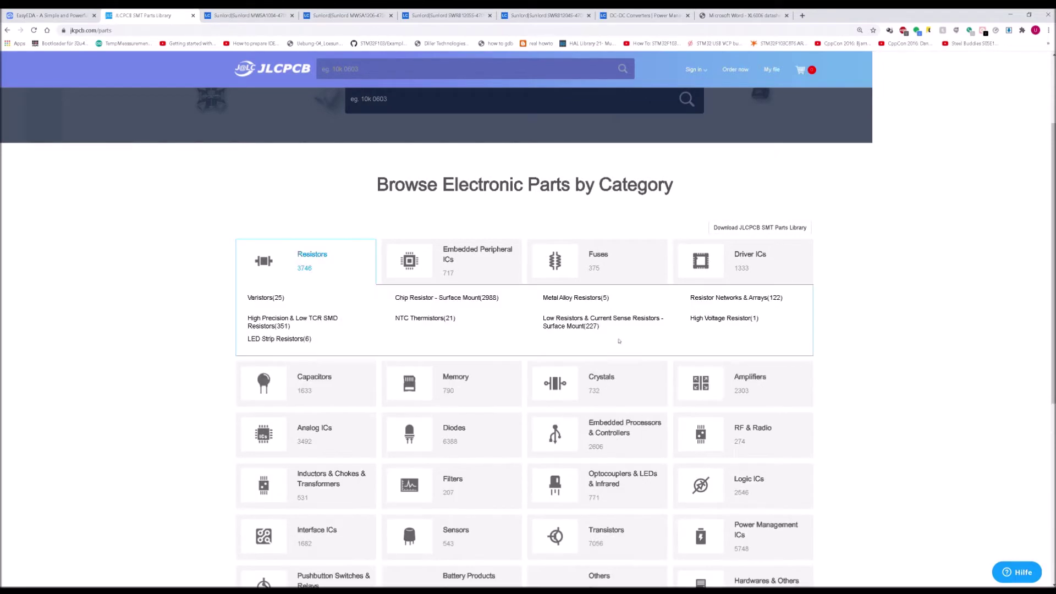
scroll(280, 231, down, 2)
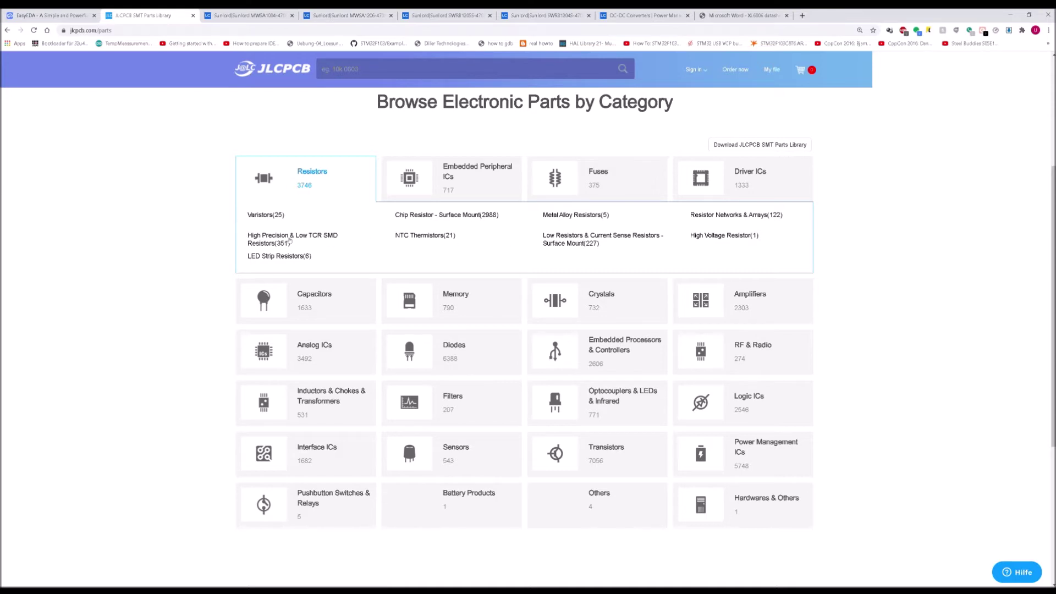
click(421, 214)
click(685, 185)
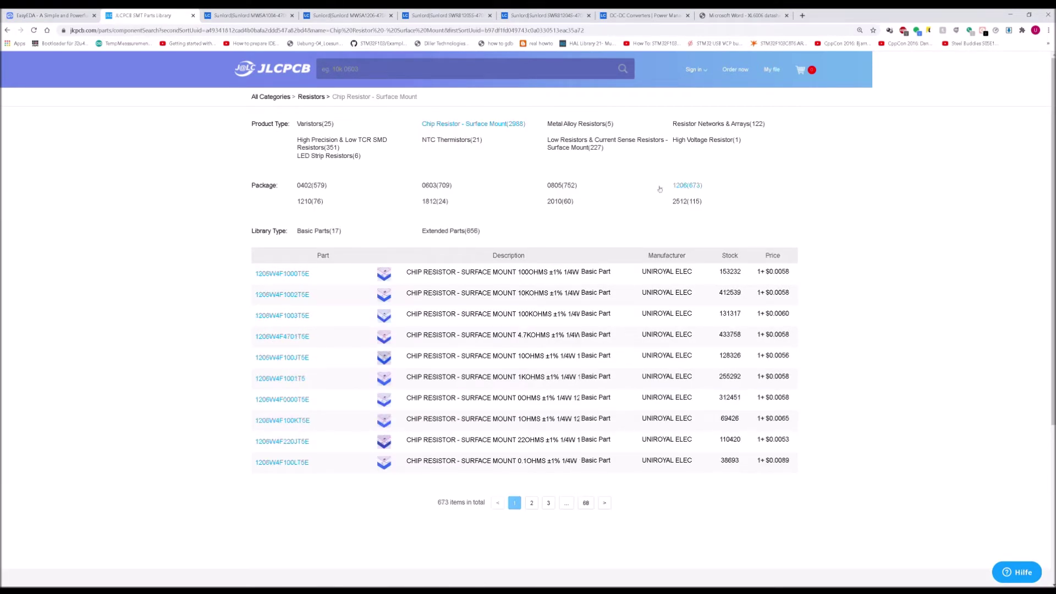
click(319, 230)
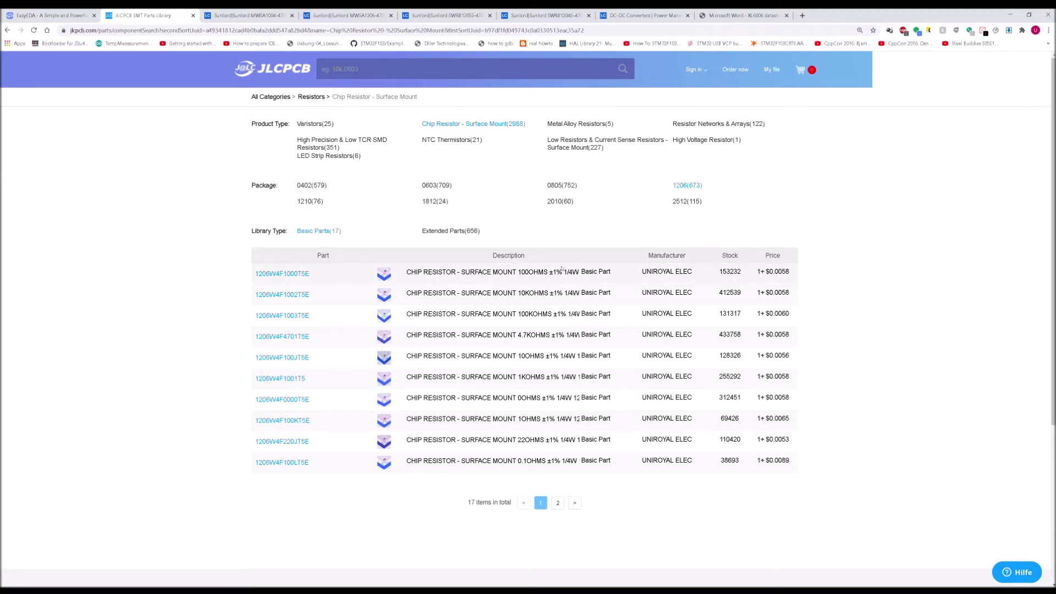
click(557, 503)
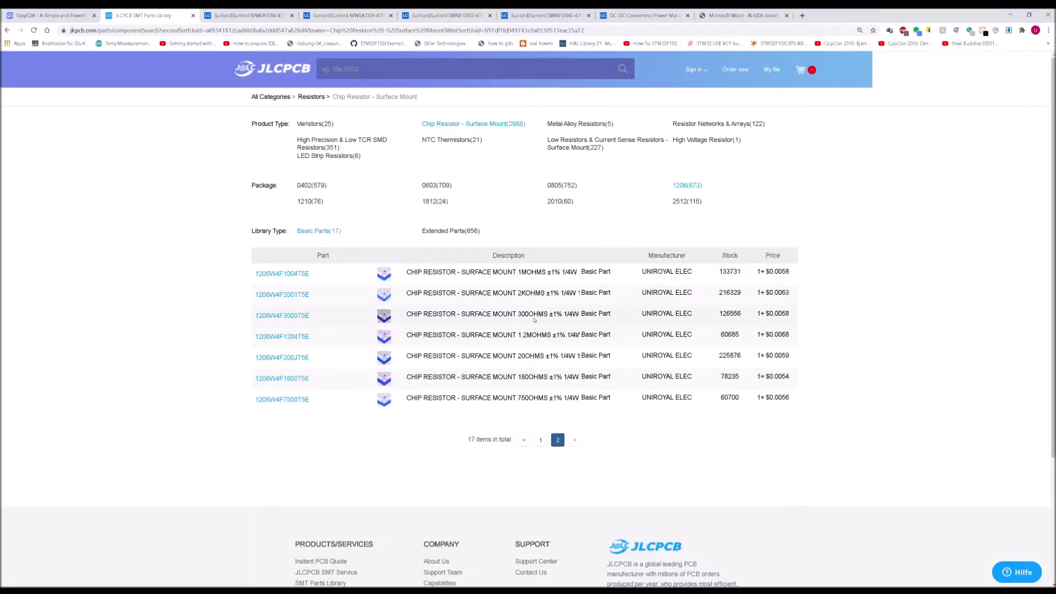
click(540, 440)
Expand the 0.1 ohm resistor 1206W4F100LT5E and copy its LCSC part number C25334
click(282, 463)
scroll(497, 407, down, 2)
drag(503, 429, 464, 429)
key(ctrl+c)
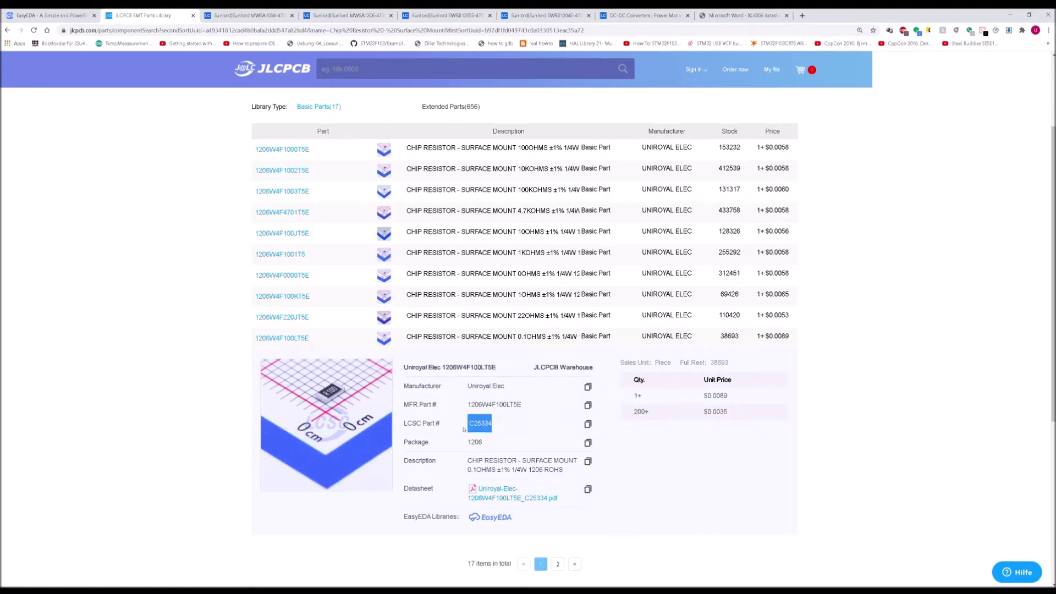
Switch back to the EasyEDA schematic and search the component library for C25334
click(50, 10)
right_click(385, 304)
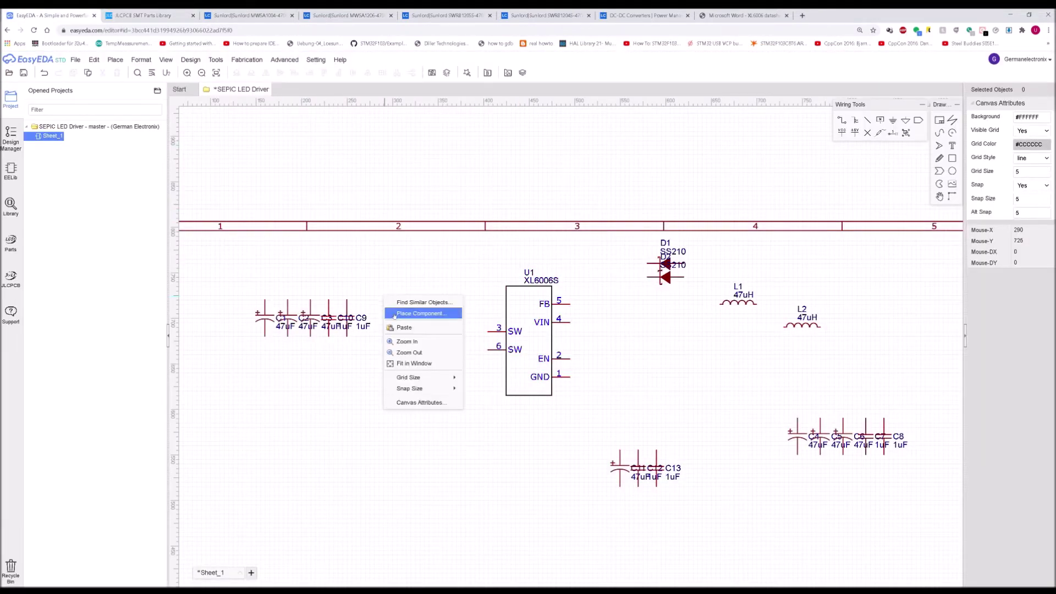
click(418, 312)
double_click(467, 214)
key(ctrl+v)
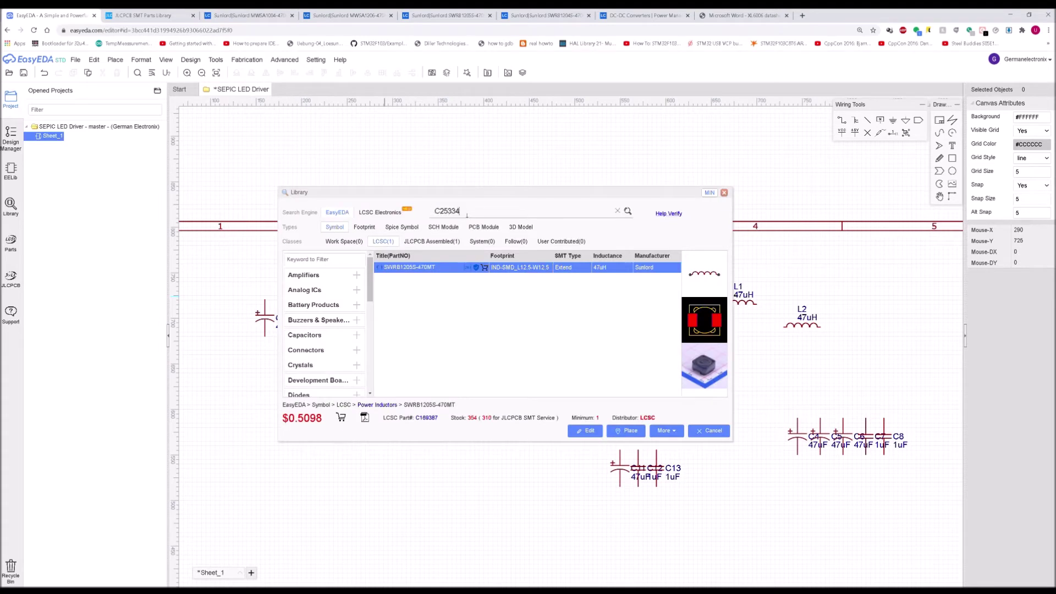
key(Return)
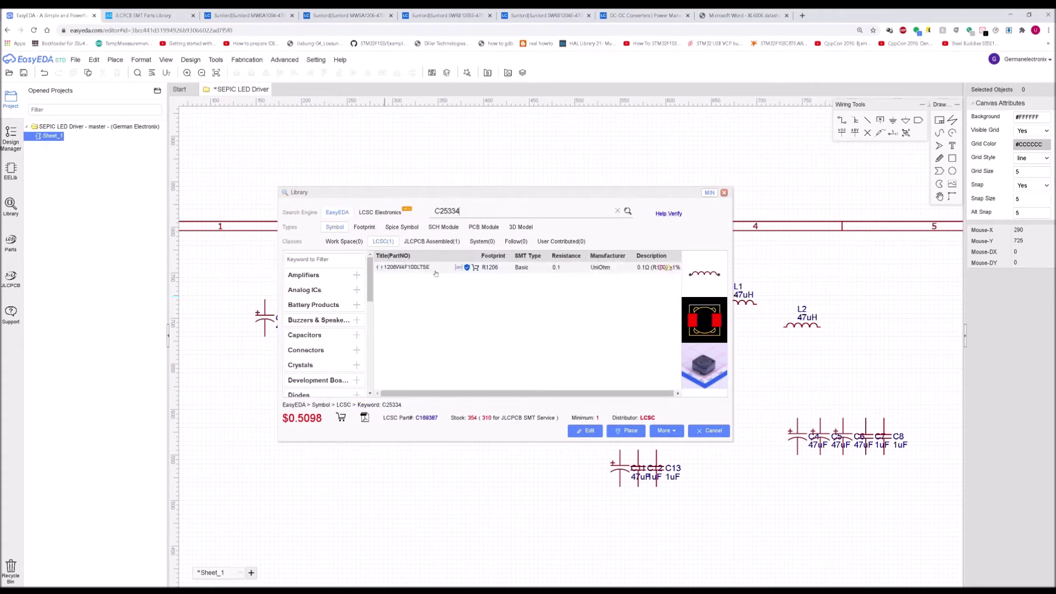
Place two 0.1 ohm resistors 1206W4F100LT5E and arrange them end to end beside the lower end of the XL6006S, below the inductors
click(419, 486)
click(420, 504)
right_click(444, 496)
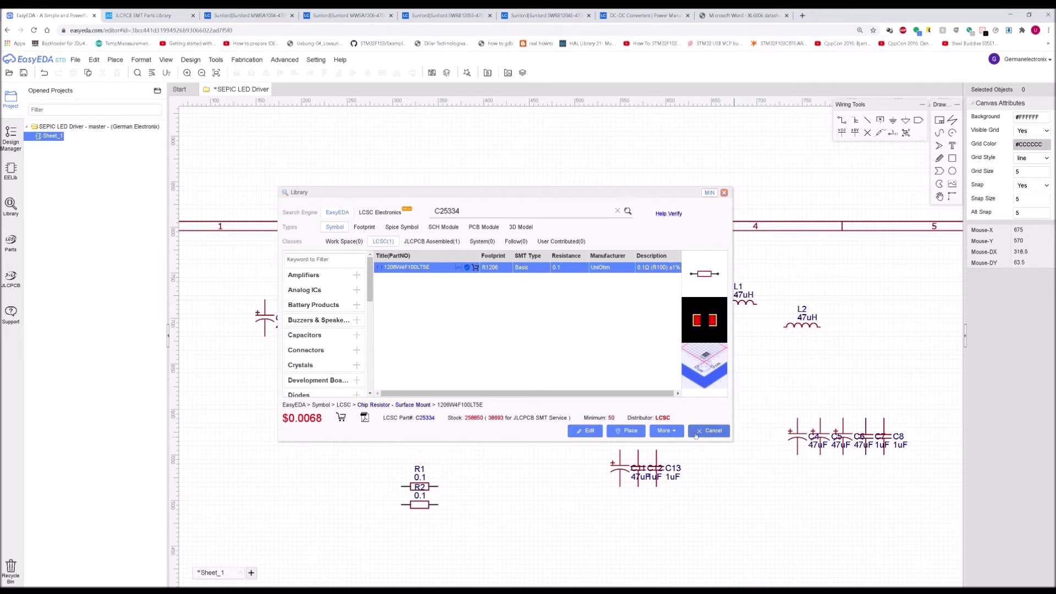
click(696, 434)
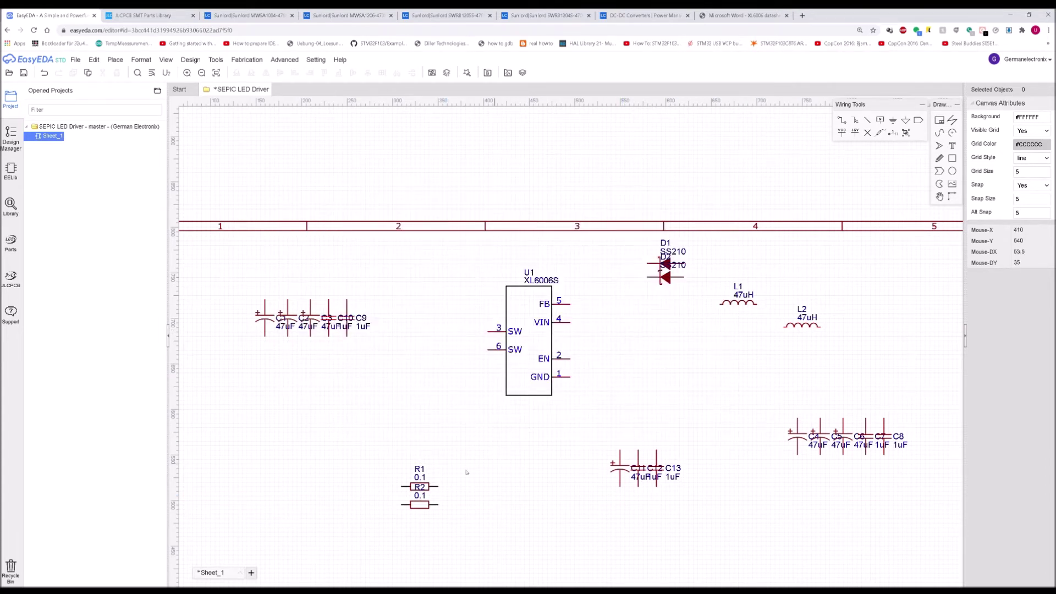
drag(419, 505, 683, 399)
ctrl+click(424, 487)
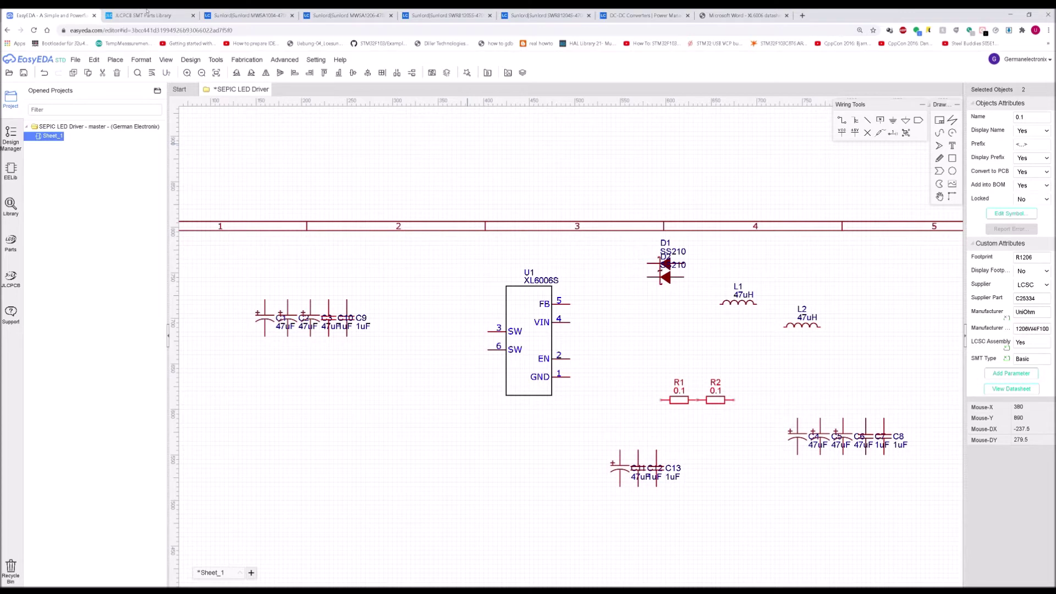
Switch to the LCSC site, search for "spring clamp" and open the Spring Clamp System Terminal Block category
click(216, 11)
click(167, 11)
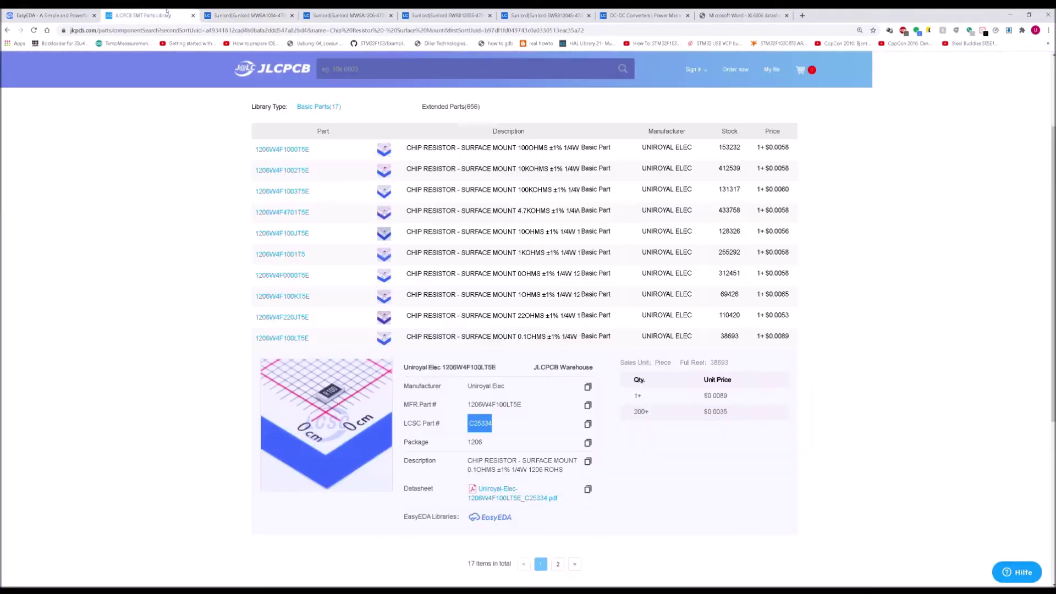
click(286, 16)
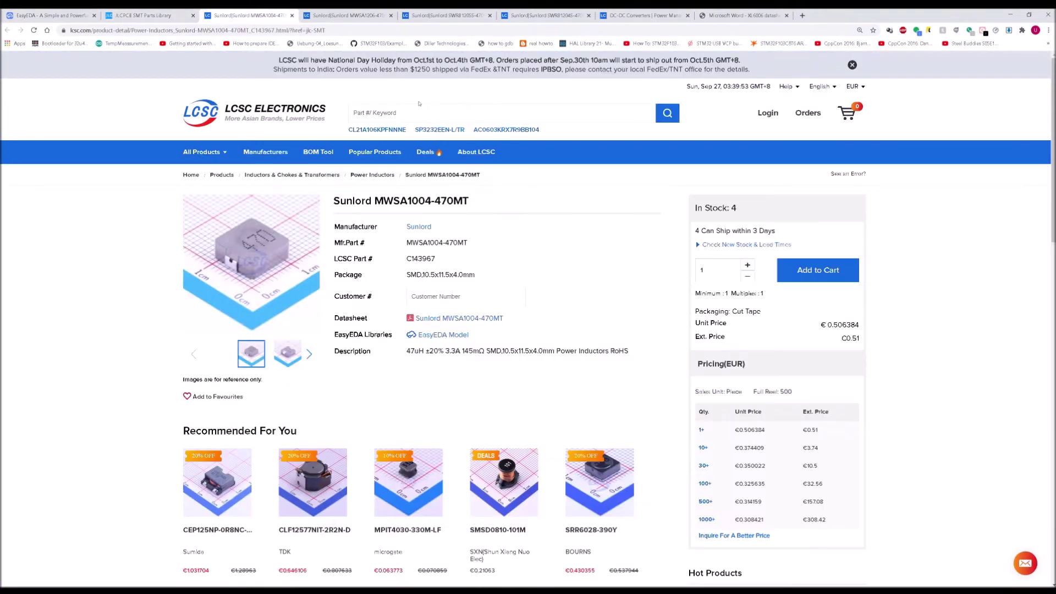
click(421, 112)
text(spring clamp)
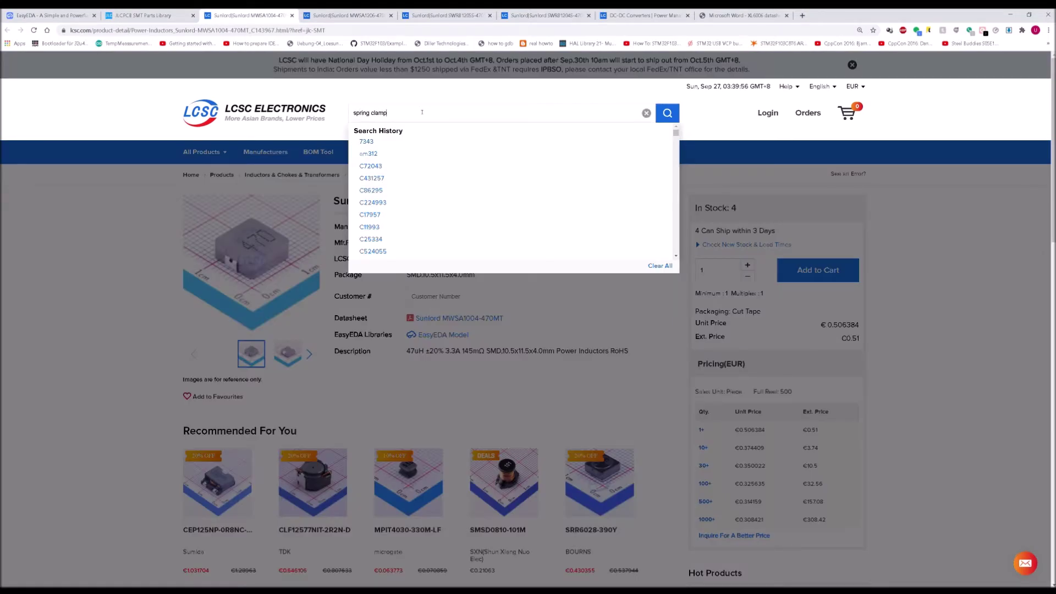
key(Return)
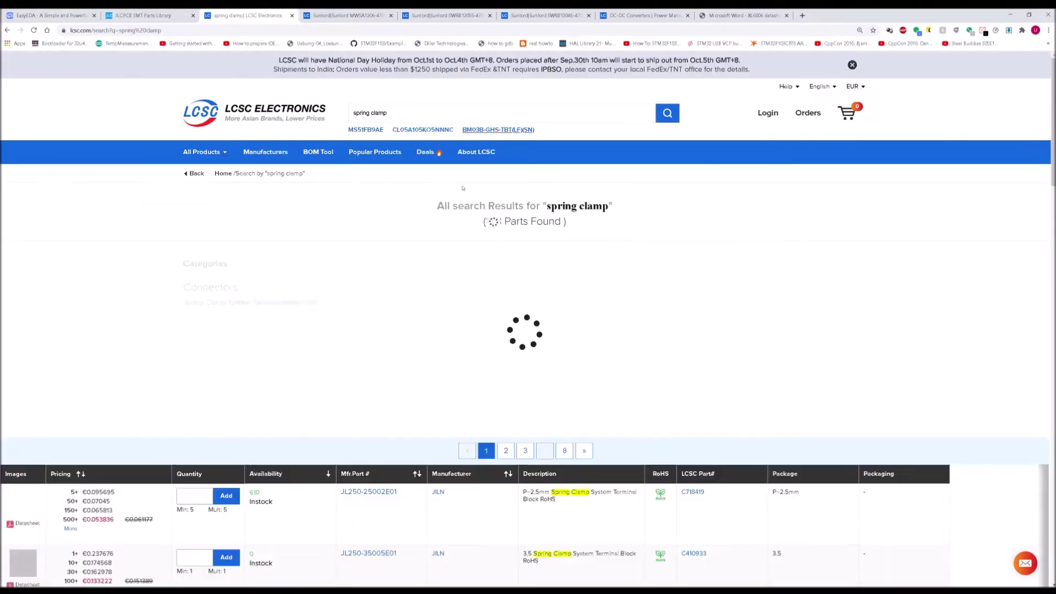
click(254, 304)
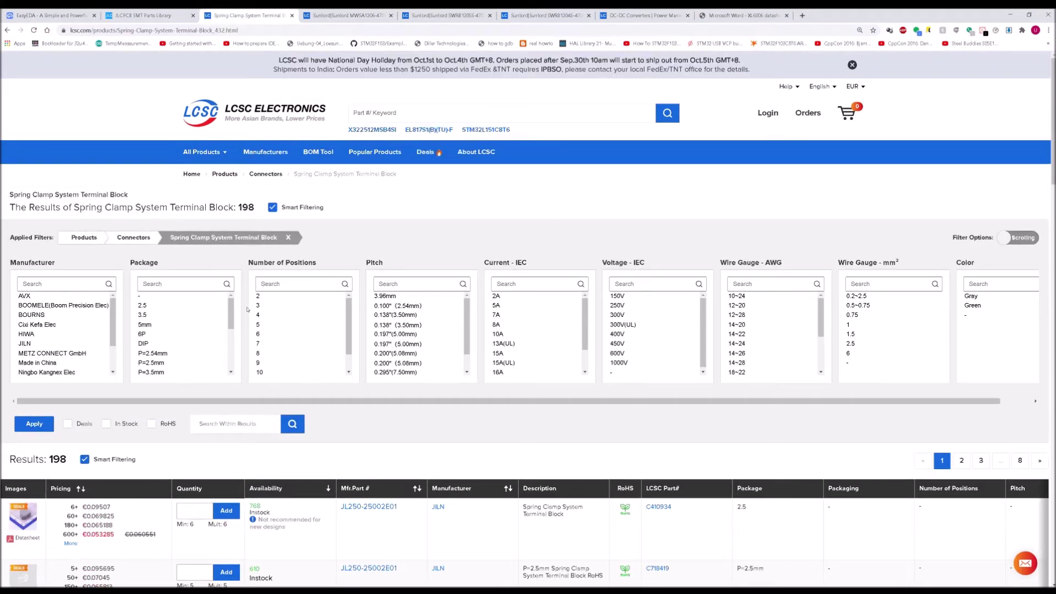
Filter the terminal blocks to 2 positions and sort the results by ascending price
click(302, 297)
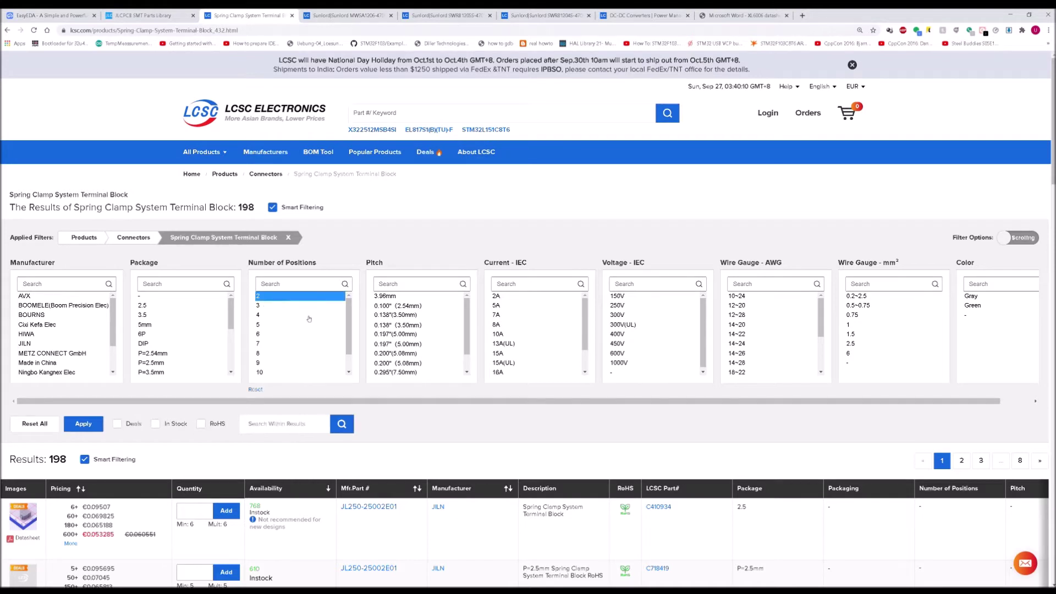
click(83, 424)
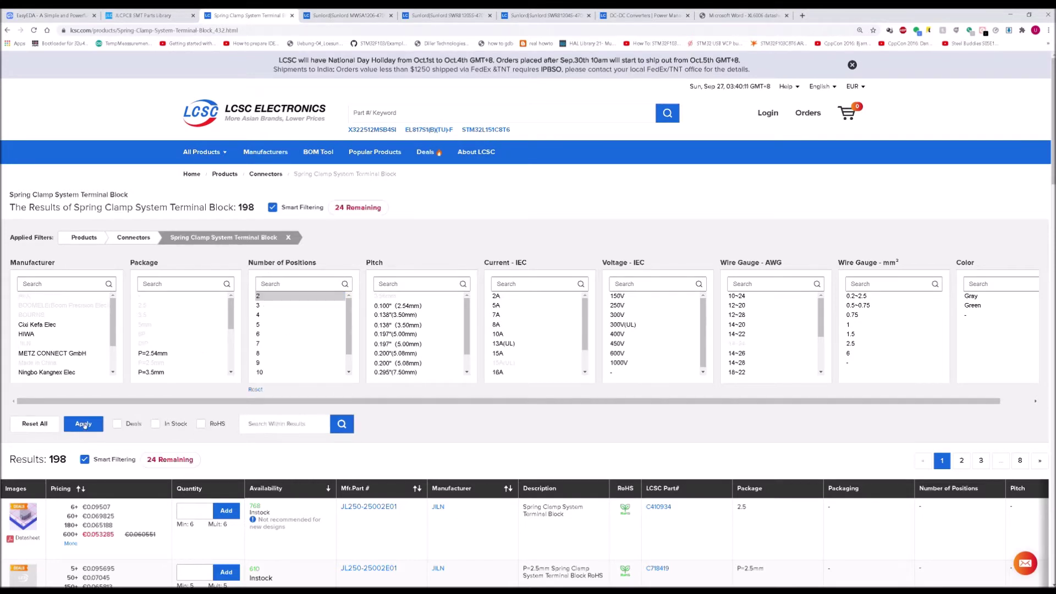
click(62, 488)
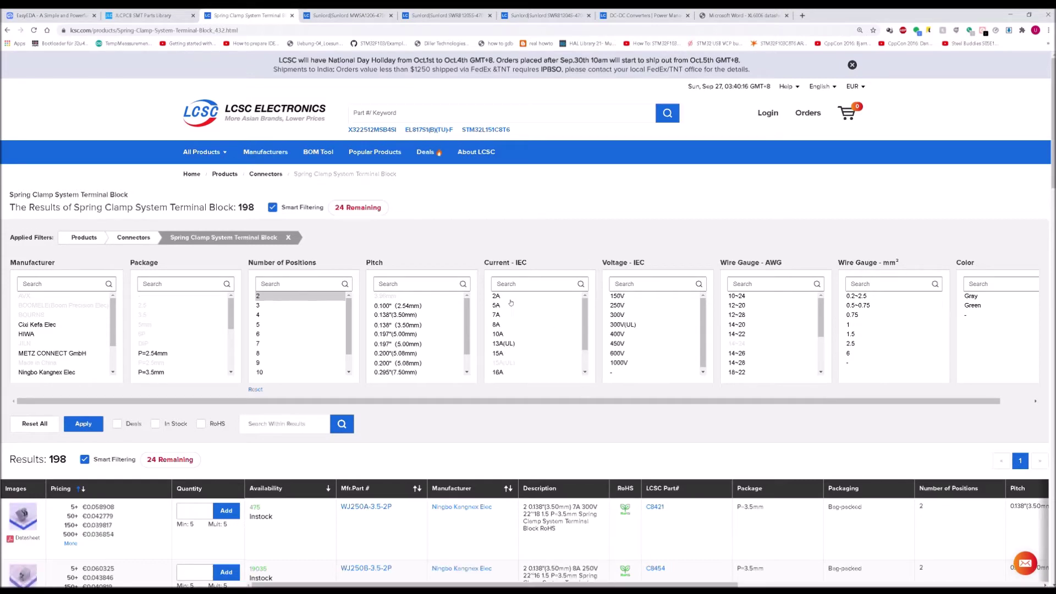
Examine the cheapest terminal blocks' images, pitch, current and voltage ratings, and copy the LCSC part number C8421 of WJ250A-3.5-2P
scroll(340, 395, down, 2)
scroll(339, 395, down, 1)
mouse_move(20, 391)
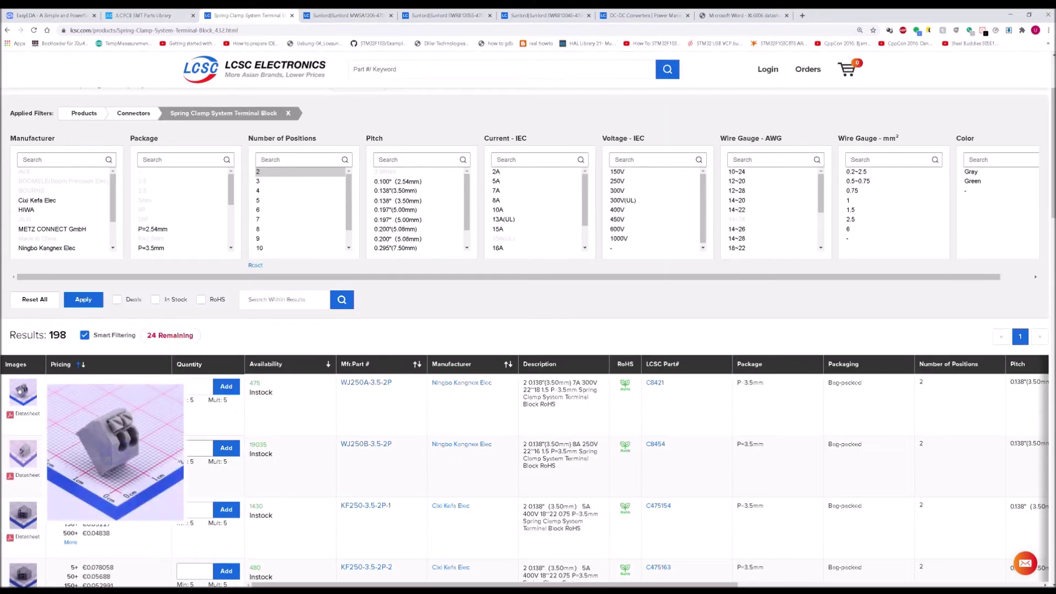
scroll(22, 390, down, 2)
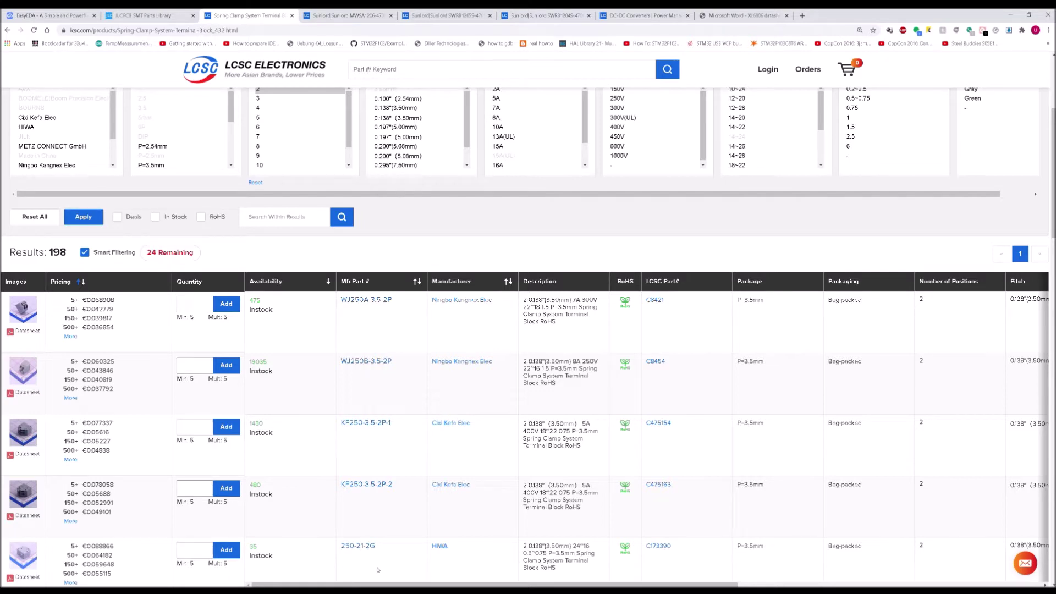
drag(374, 584, 598, 574)
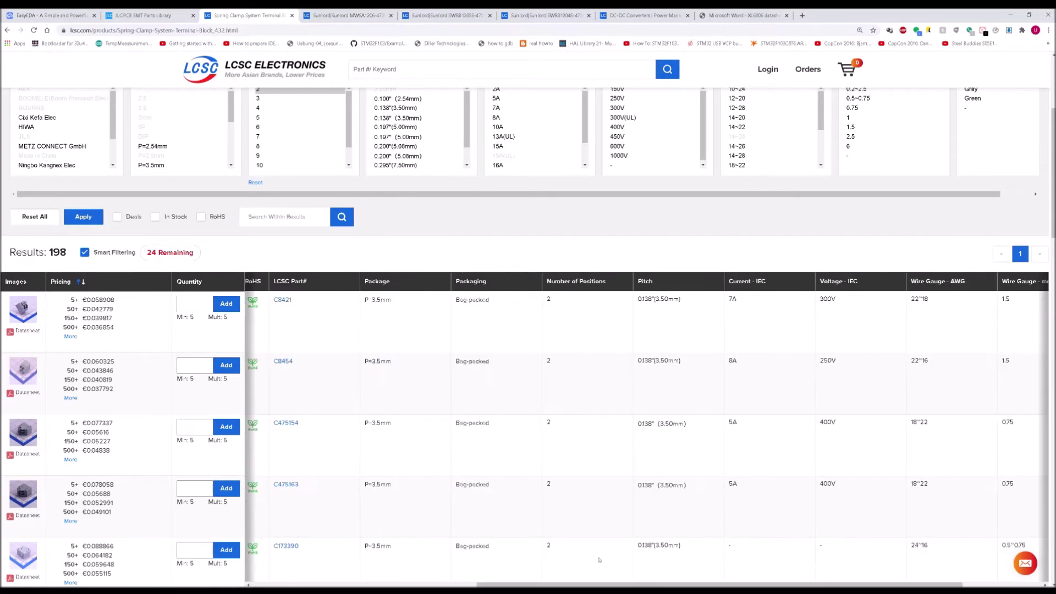
drag(292, 305, 272, 305)
key(ctrl+c)
Back in the EasyEDA schematic, find C8421 in the component library and place one terminal block at each end of the circuit
click(70, 11)
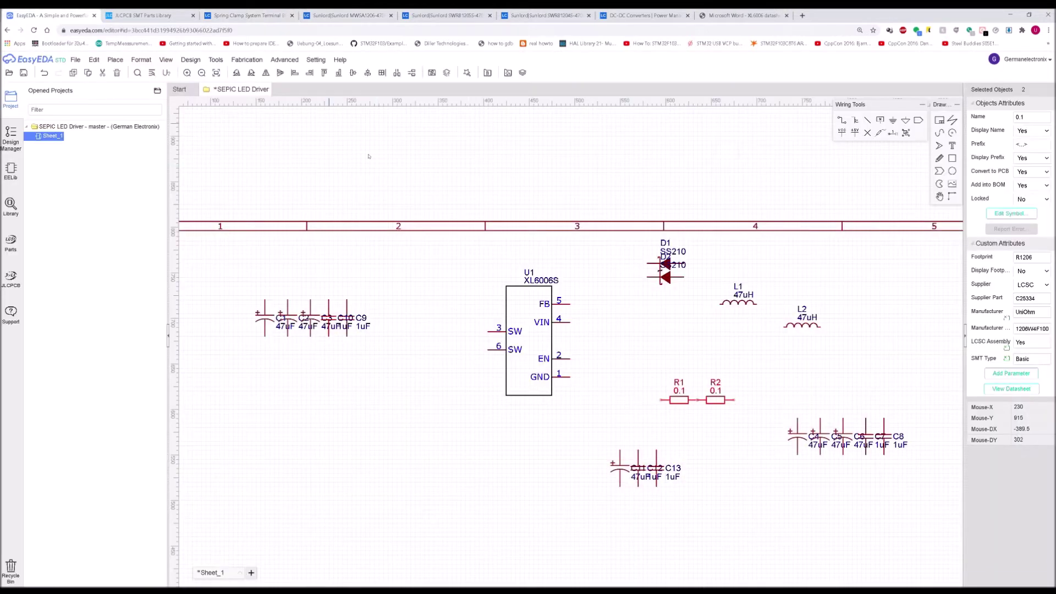
right_click(384, 274)
click(406, 288)
key(ctrl+a)
key(ctrl+v)
key(Return)
click(422, 267)
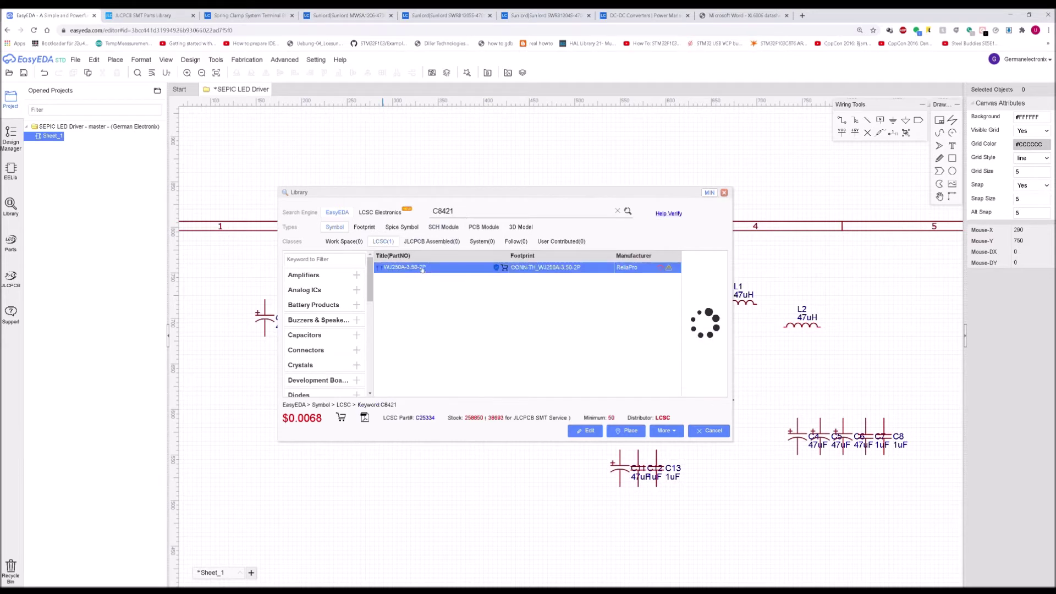
click(213, 321)
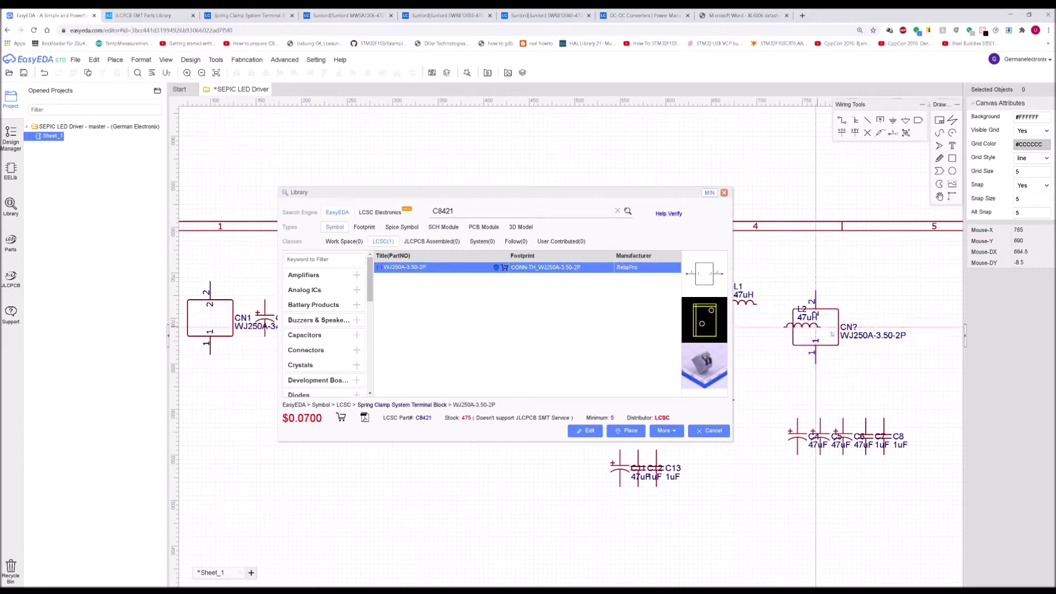
click(710, 193)
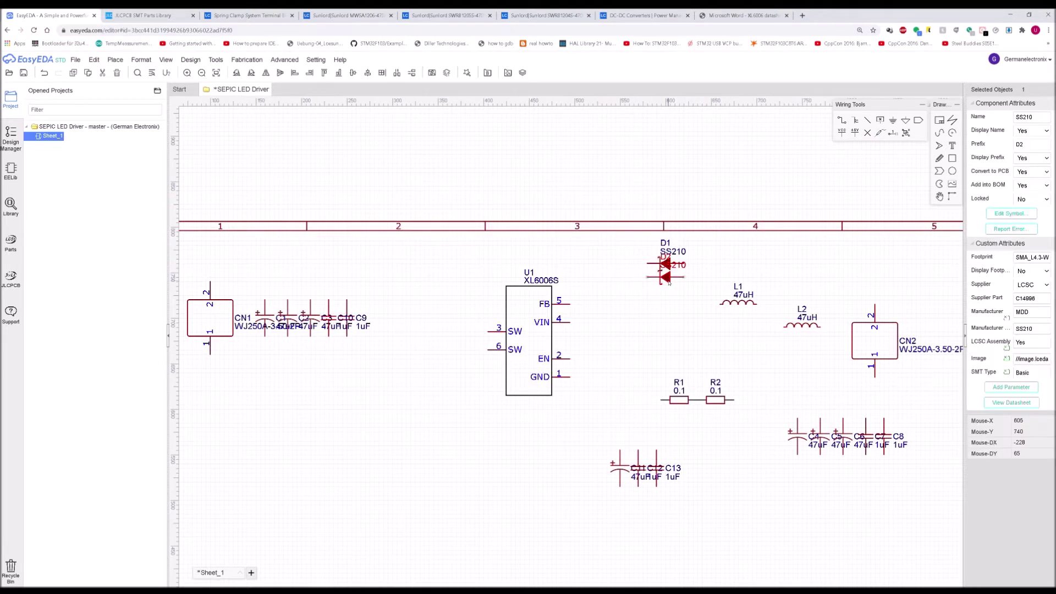
Duplicate the SS210 diode twice, placing one copy below the input capacitors and one beside the output terminal block CN2
click(265, 373)
key(ctrl+v)
click(838, 345)
right_drag(851, 297, 902, 299)
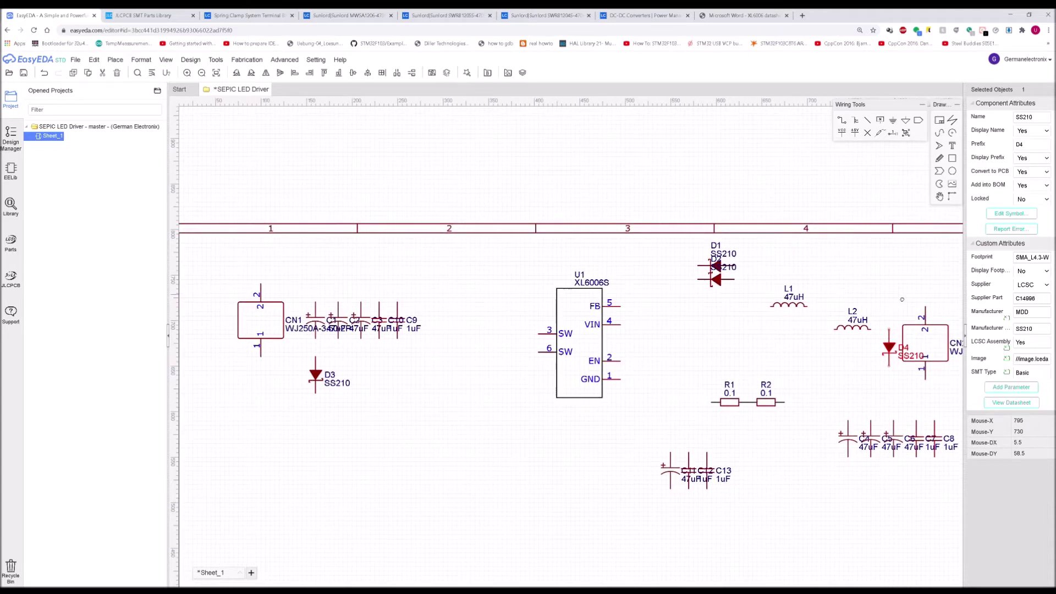
click(491, 357)
right_drag(489, 358, 546, 382)
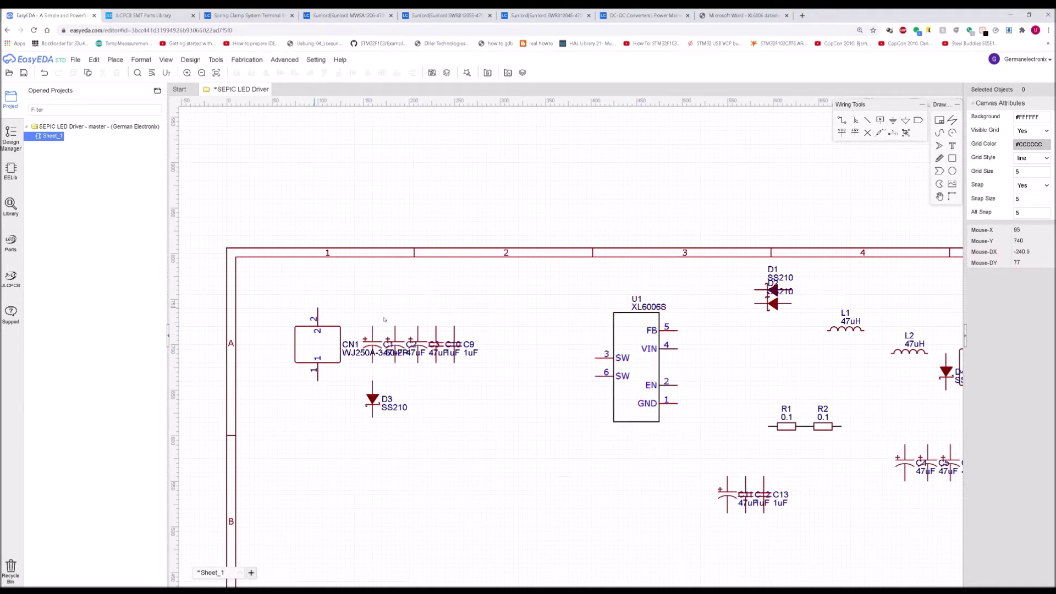
drag(353, 211, 385, 214)
Switch to the JLCPCB parts library and search for "fuse", "fuse 5a" and "fuse slow blow"
click(147, 16)
click(433, 76)
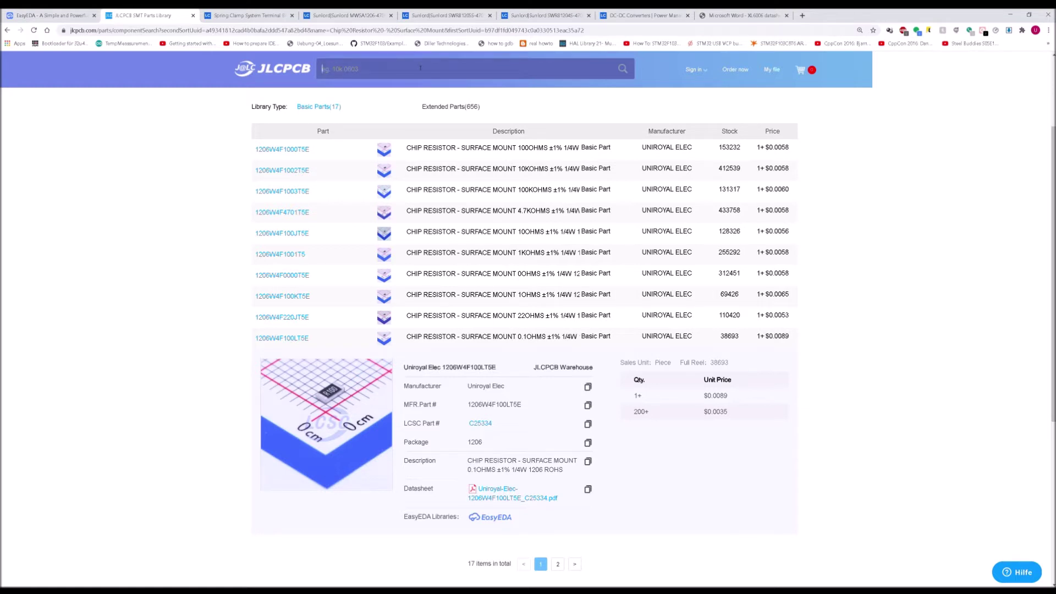
text(fuse)
key(Return)
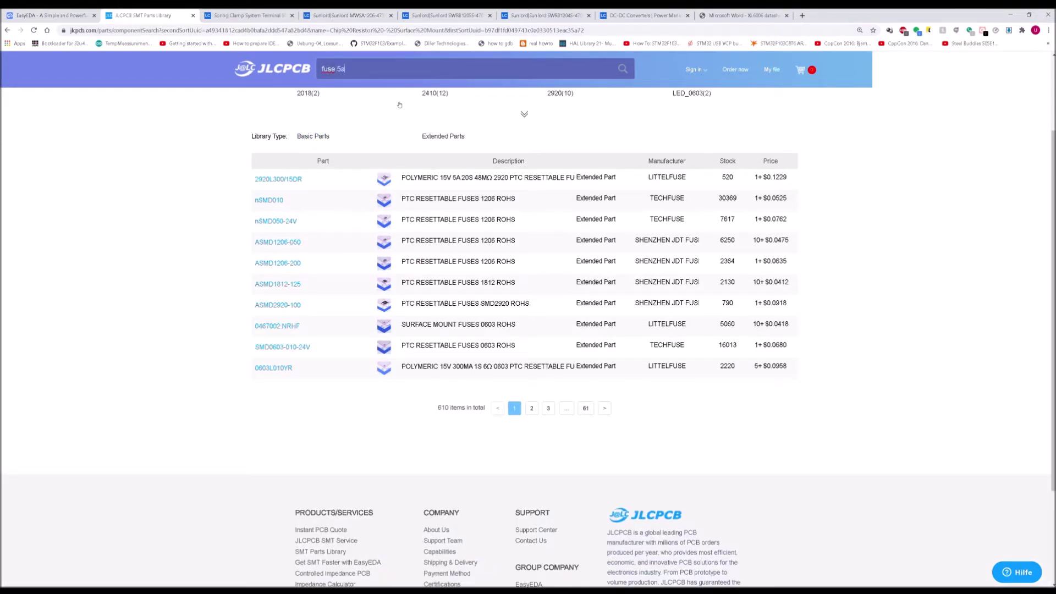
text(5a)
key(Return)
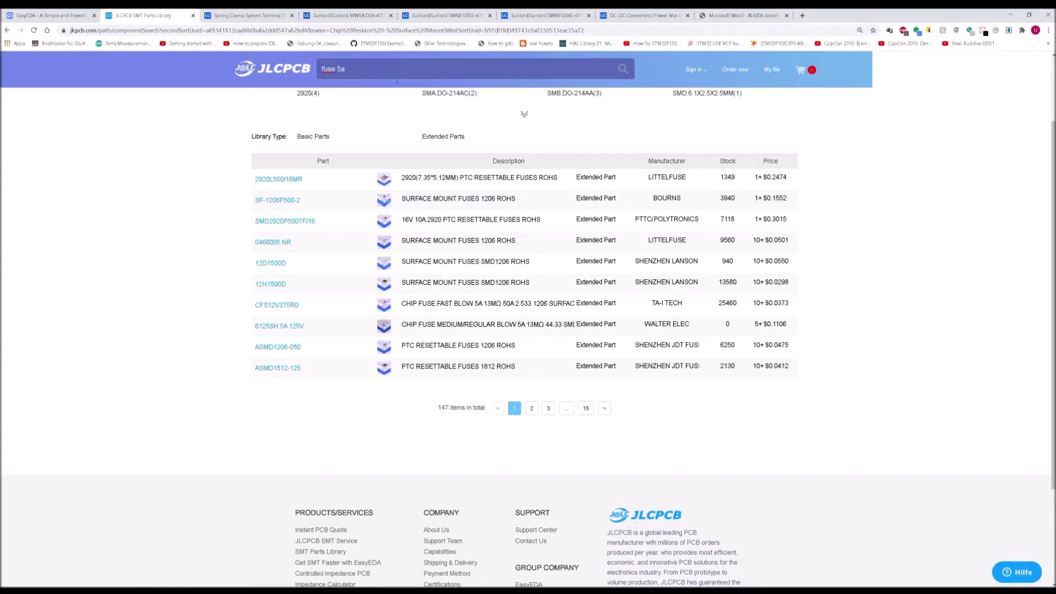
key(BackSpace)
key(BackSpace)
text(slow blow)
key(Return)
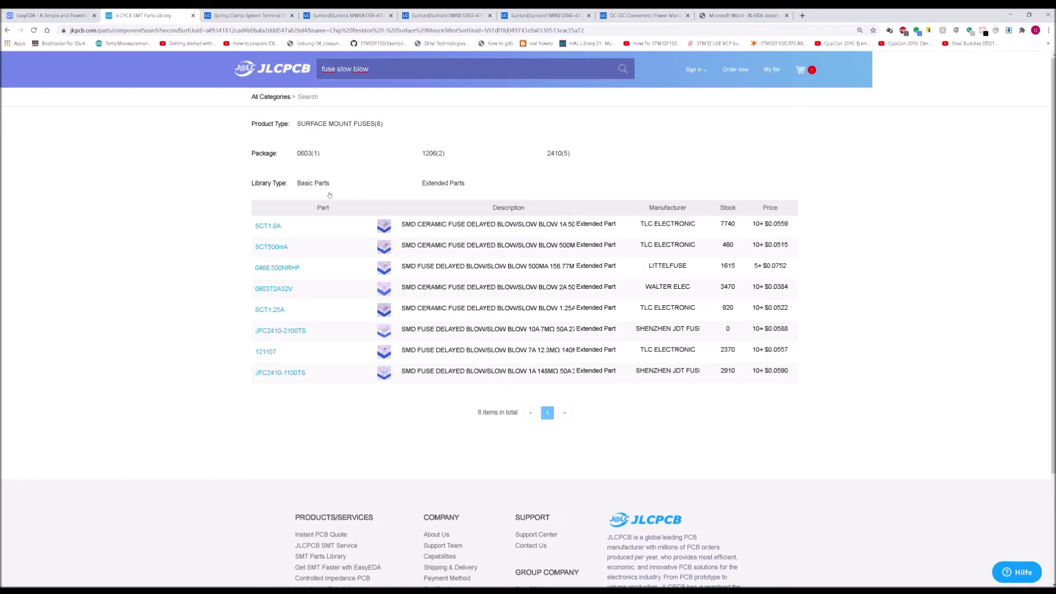
Expand the 2A slow-blow fuse 0603T2A32V and copy its LCSC part number C354889
click(276, 288)
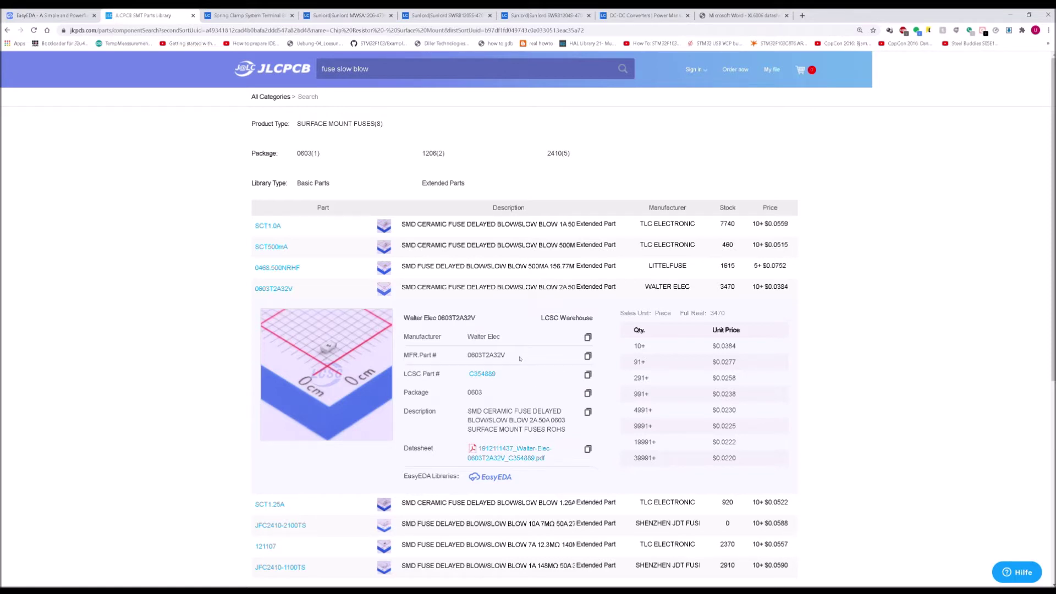
drag(507, 375, 473, 377)
key(ctrl+c)
Back in the EasyEDA schematic, find C354889 in the library and place one fuse below diode D3 and one above the output capacitors
click(66, 15)
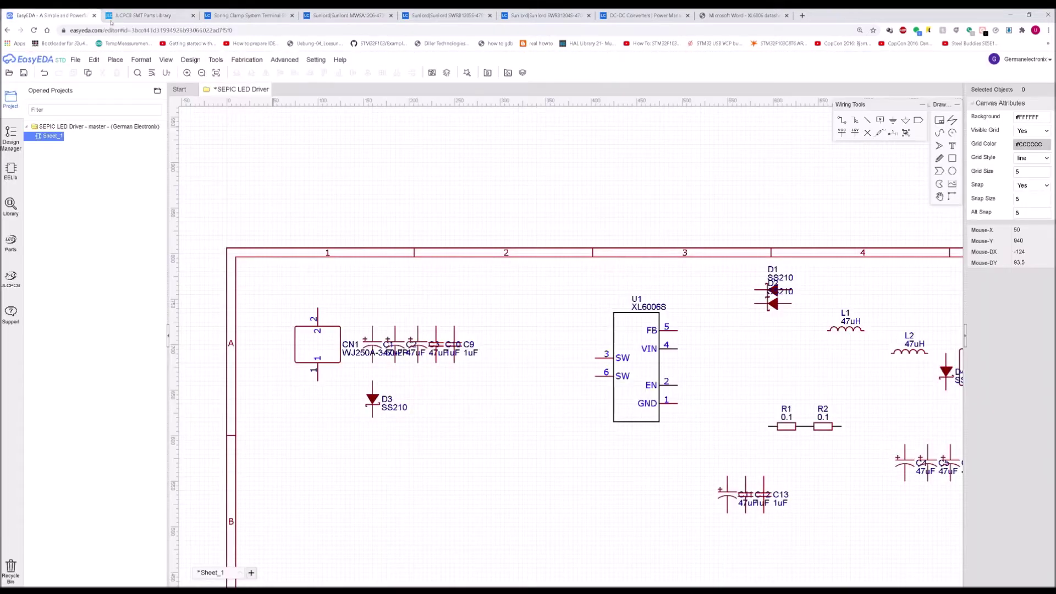
right_click(443, 307)
click(459, 322)
double_click(468, 211)
key(ctrl+v)
key(Return)
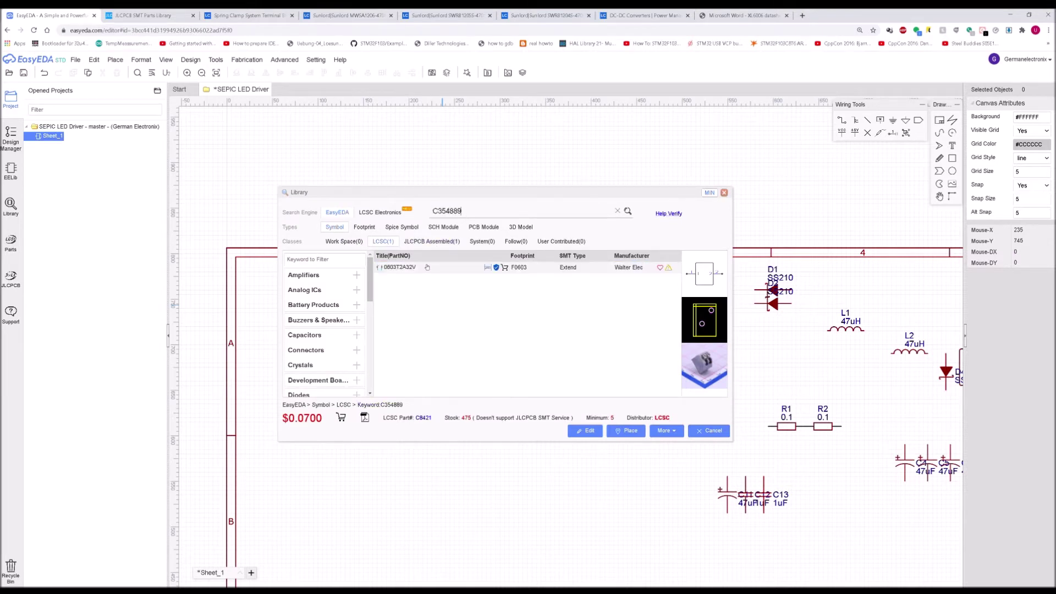
click(381, 476)
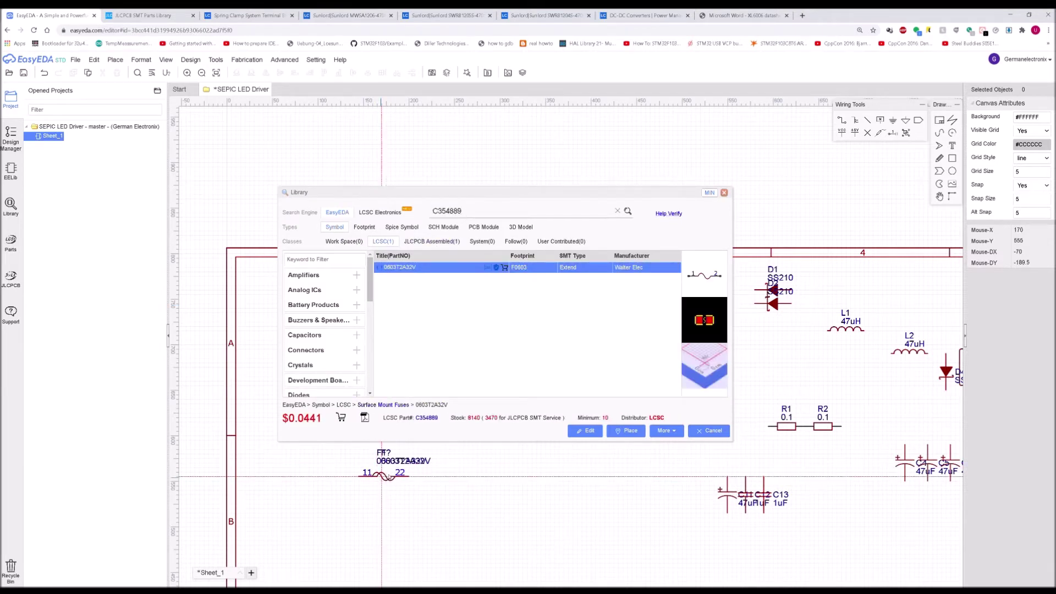
click(914, 418)
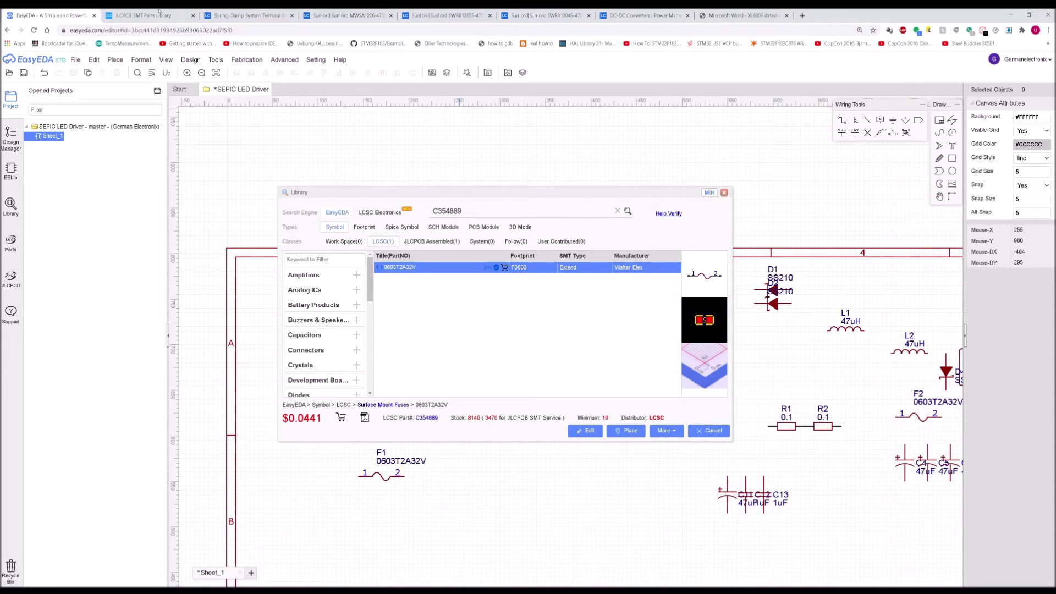
Open the LCSC product page of fuse C354889 from JLCPCB and examine its current, voltage and breaking-capacity specifications
click(158, 10)
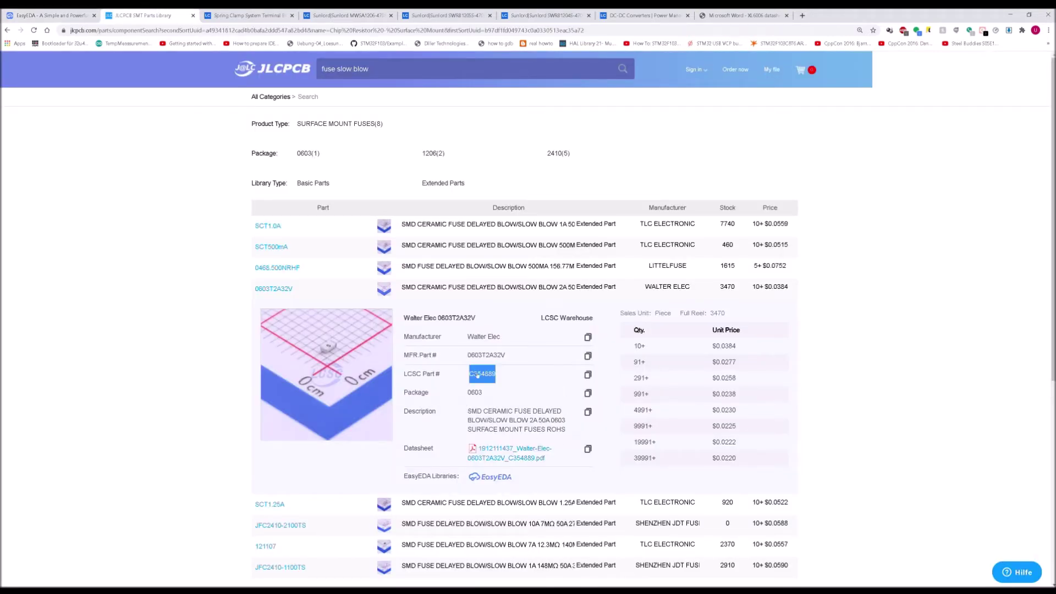
click(477, 375)
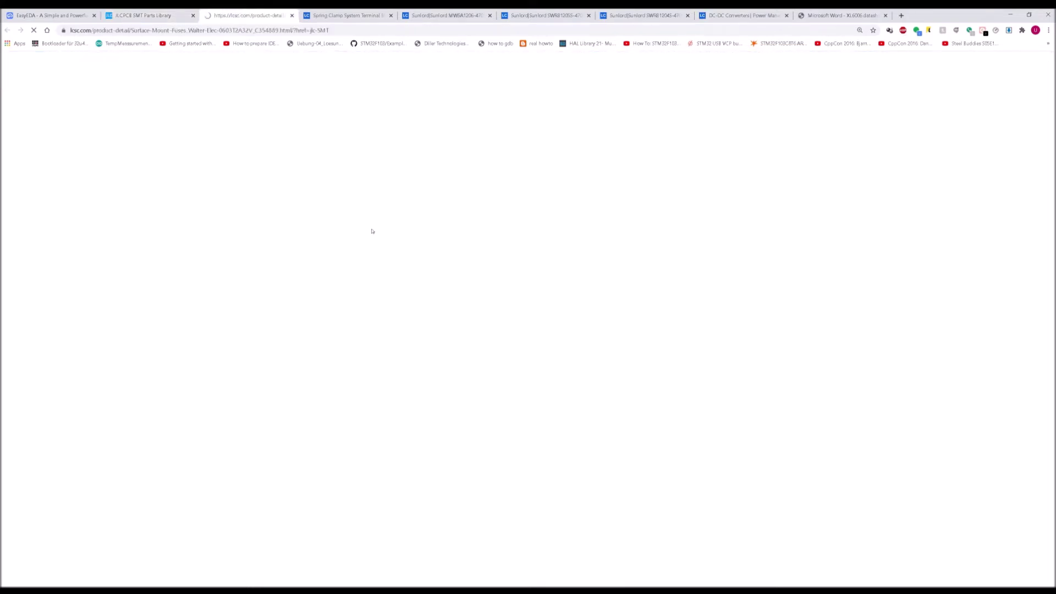
scroll(496, 379, down, 10)
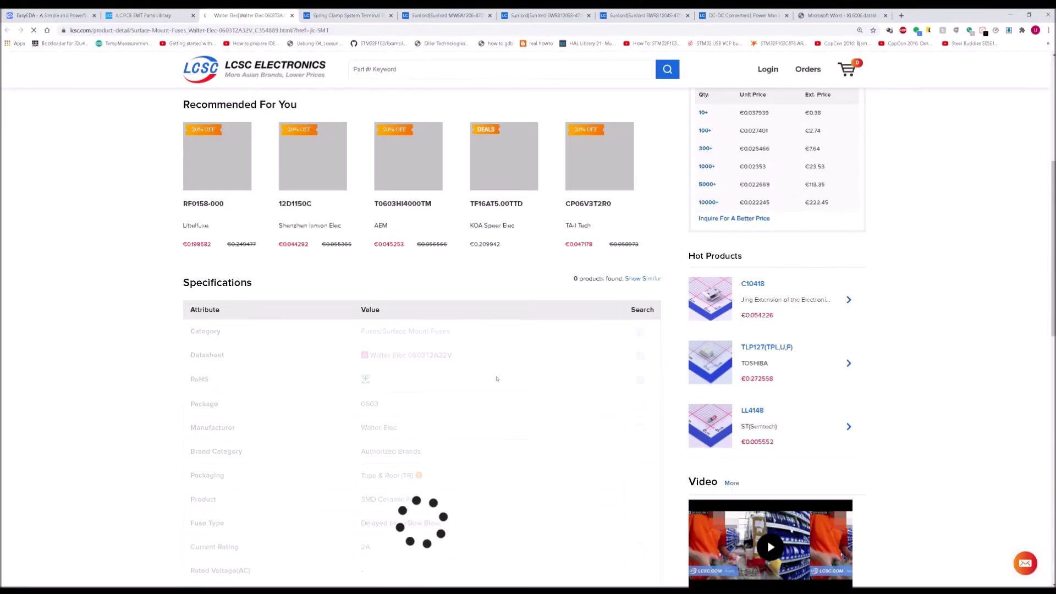
scroll(496, 378, down, 1)
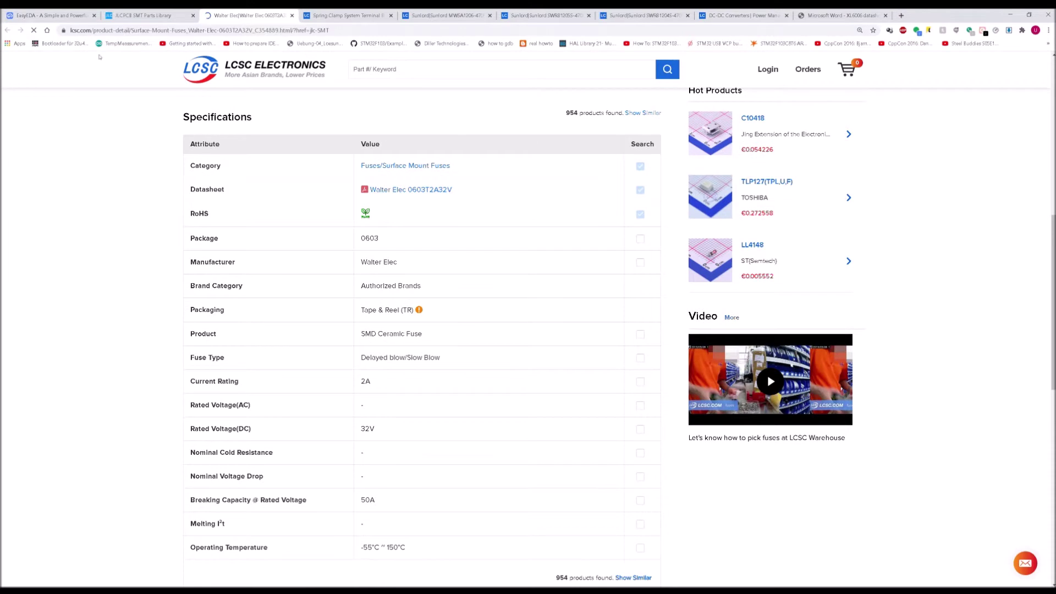
Return to the EasyEDA schematic, close the library and delete both 0603T2A32V fuses
click(77, 16)
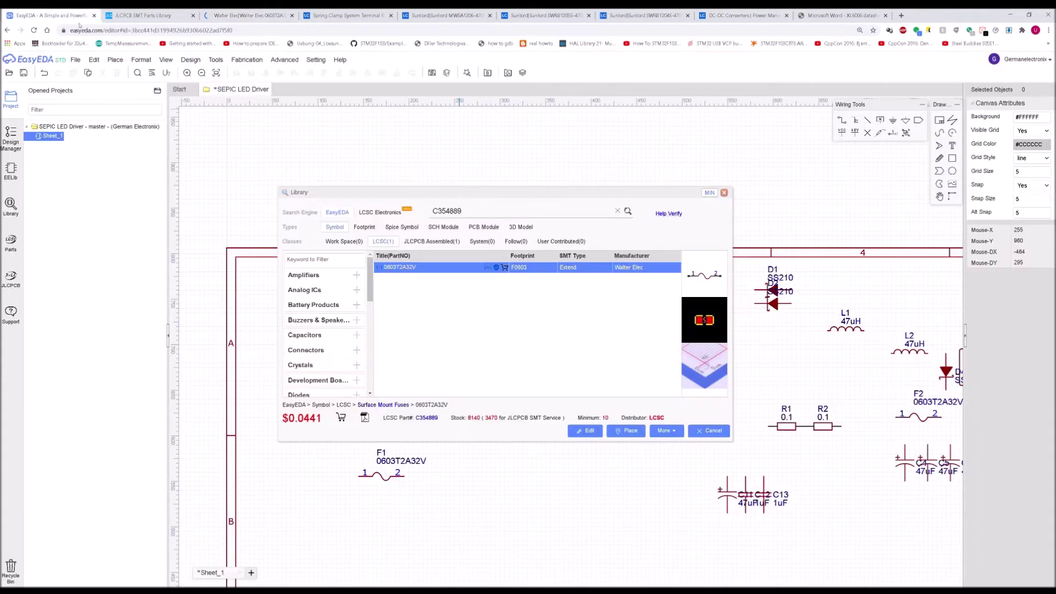
click(723, 192)
right_drag(812, 365, 788, 347)
click(884, 402)
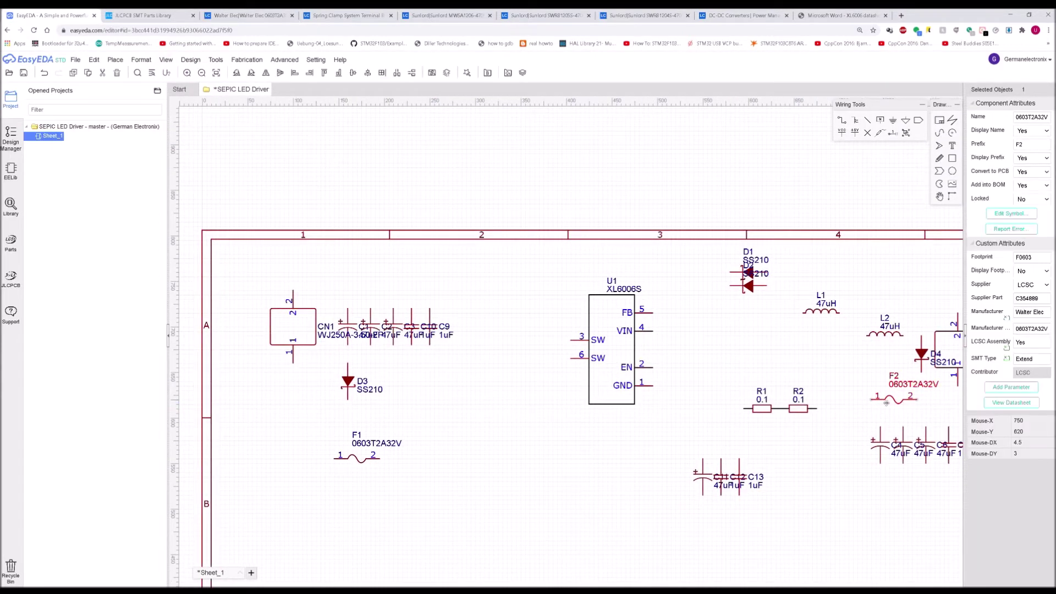
key(Delete)
click(348, 439)
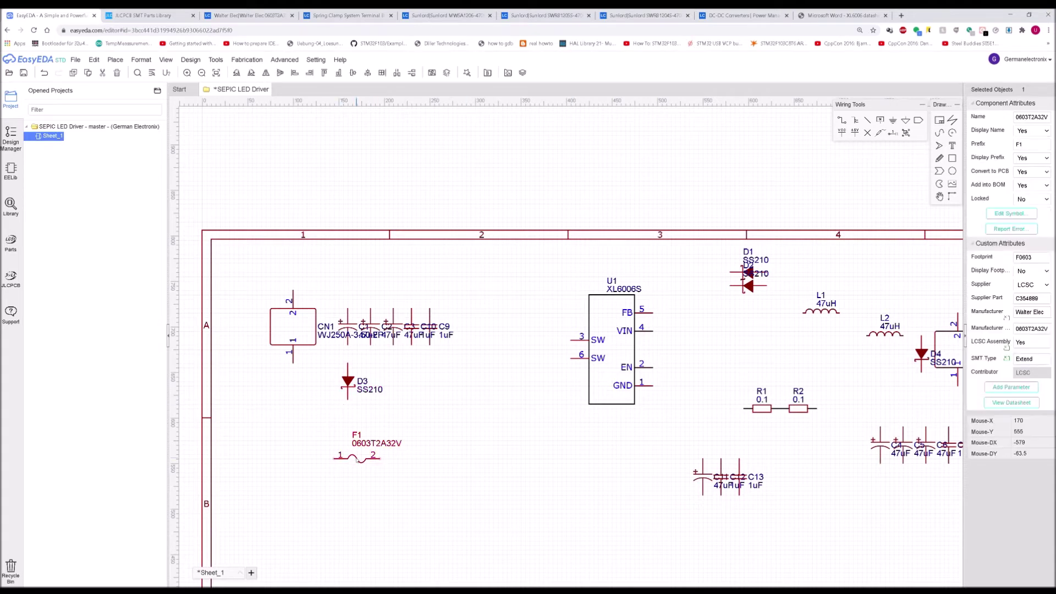
key(Delete)
Switch to the JLCPCB parts library and search for "fuse 3a"
click(183, 12)
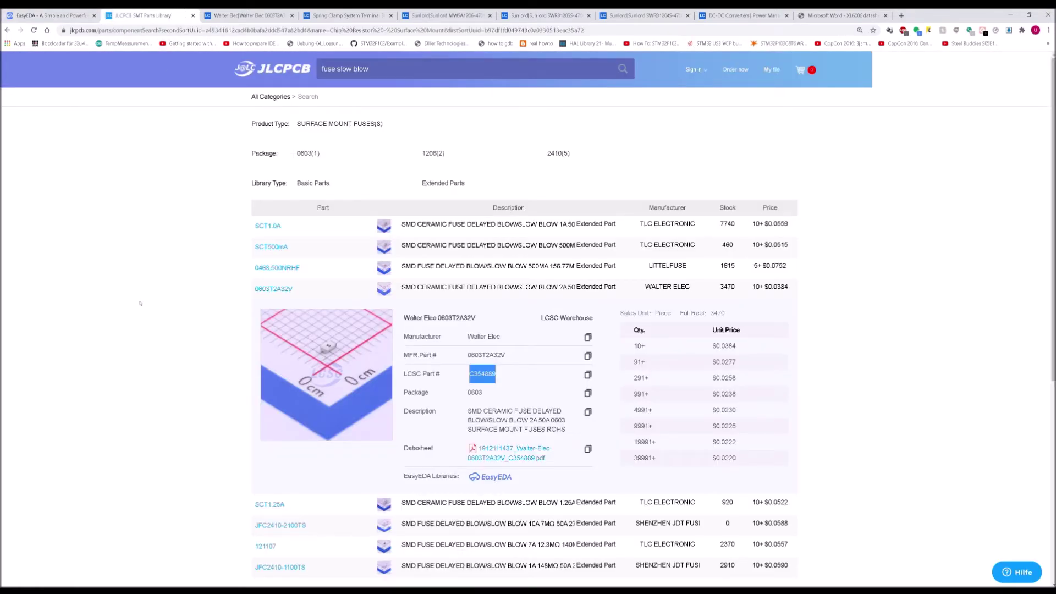
scroll(139, 303, down, 2)
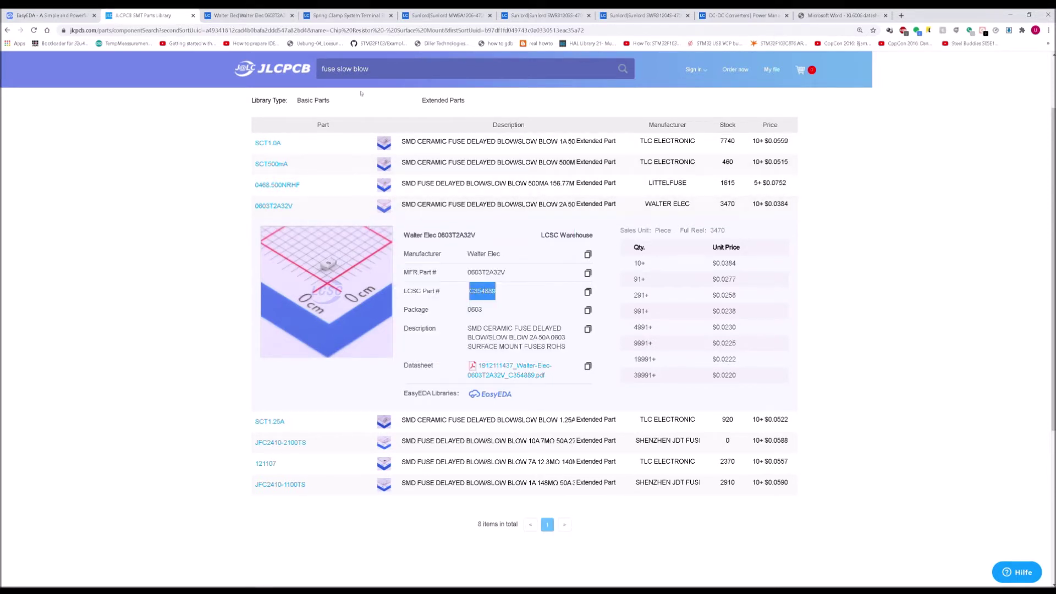
click(460, 73)
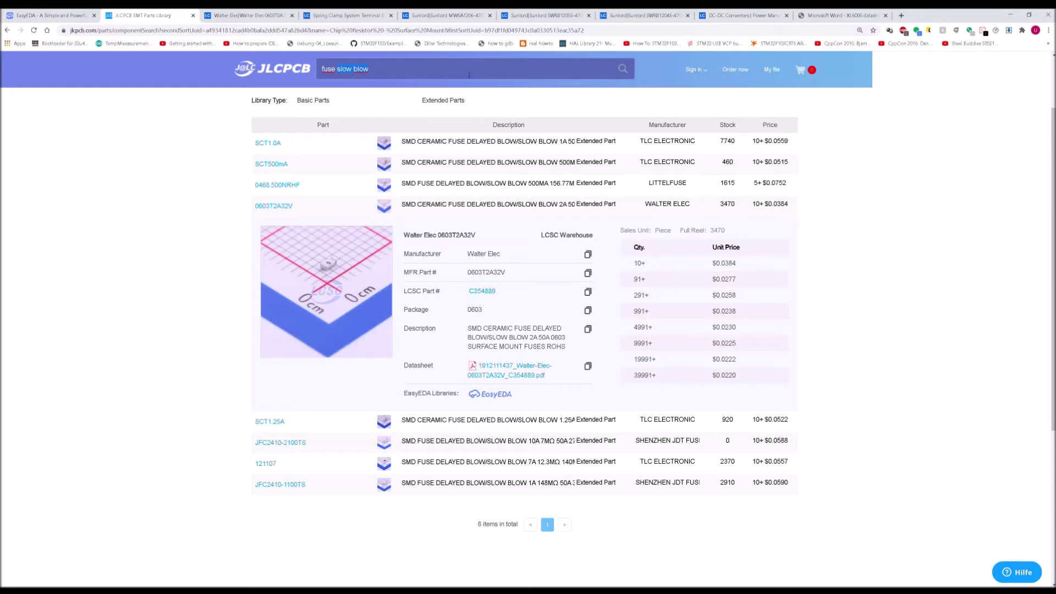
key(ctrl+BackSpace)
key(ctrl+BackSpace)
text(3a)
key(Return)
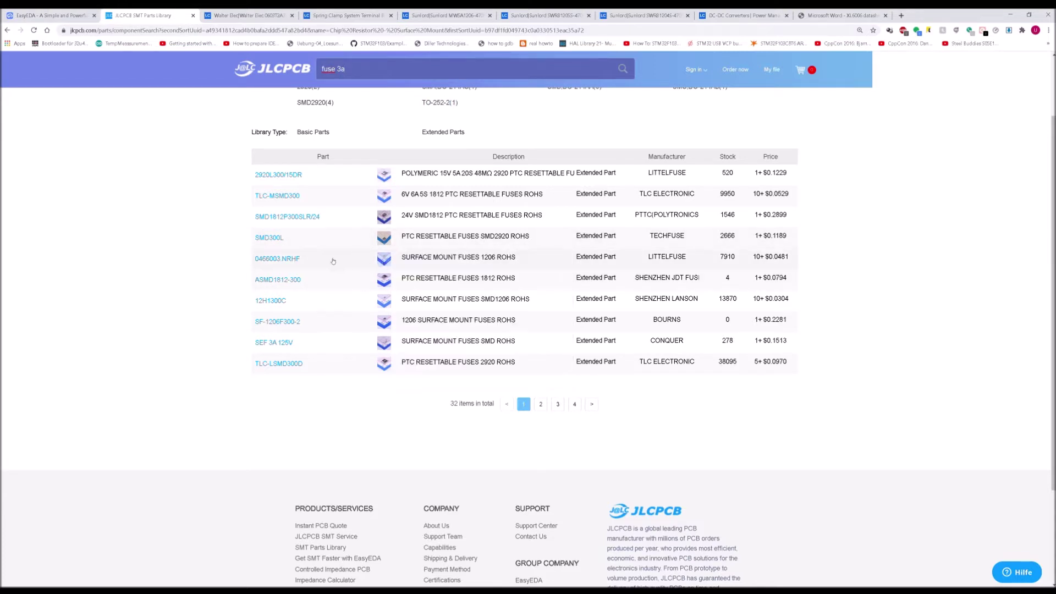
Open the LCSC product page of the TECHFUSE SMD300L fuse and go to its PTC Resettable Fuses category
click(268, 237)
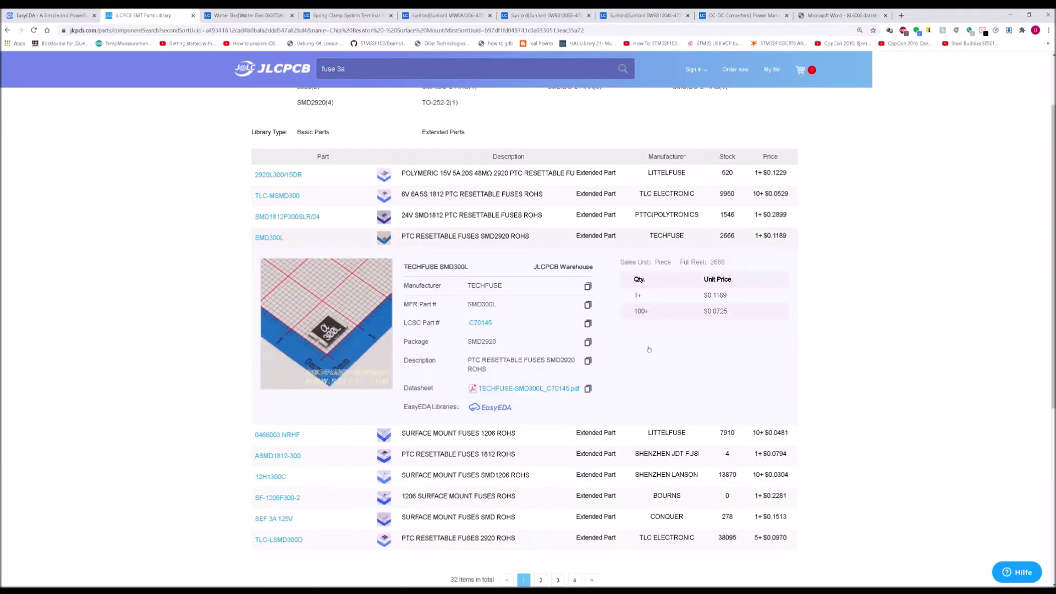
click(480, 323)
click(231, 15)
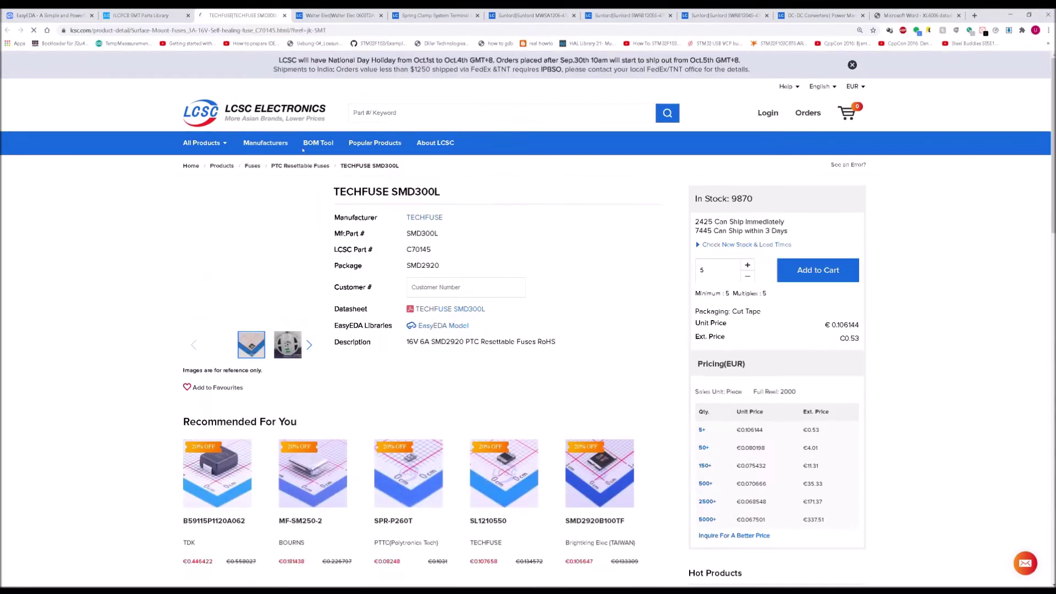
drag(263, 18, 939, 11)
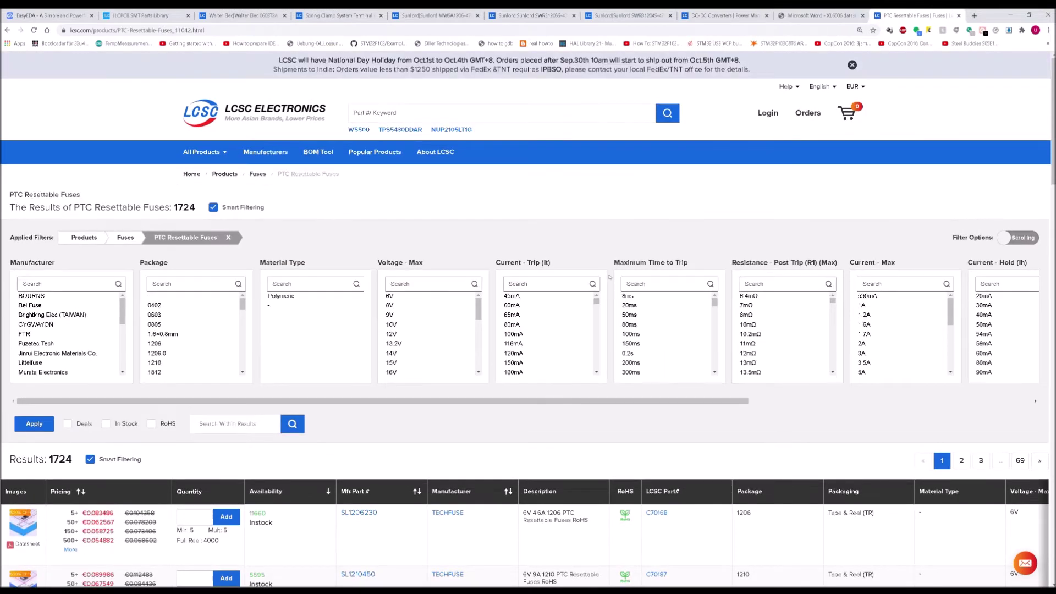
Filter the PTC resettable fuses to the higher maximum voltages, including 60V/72V and above, with hold currents of 1.6A and 1.85A
scroll(403, 337, down, 3)
drag(403, 334, 406, 361)
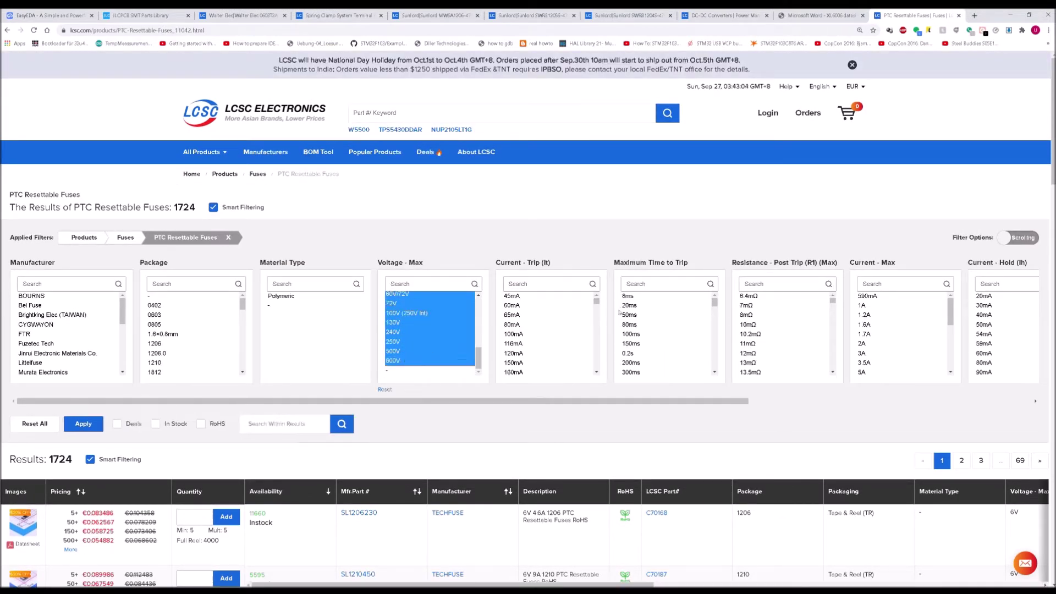
drag(666, 401, 886, 400)
drag(757, 302, 758, 338)
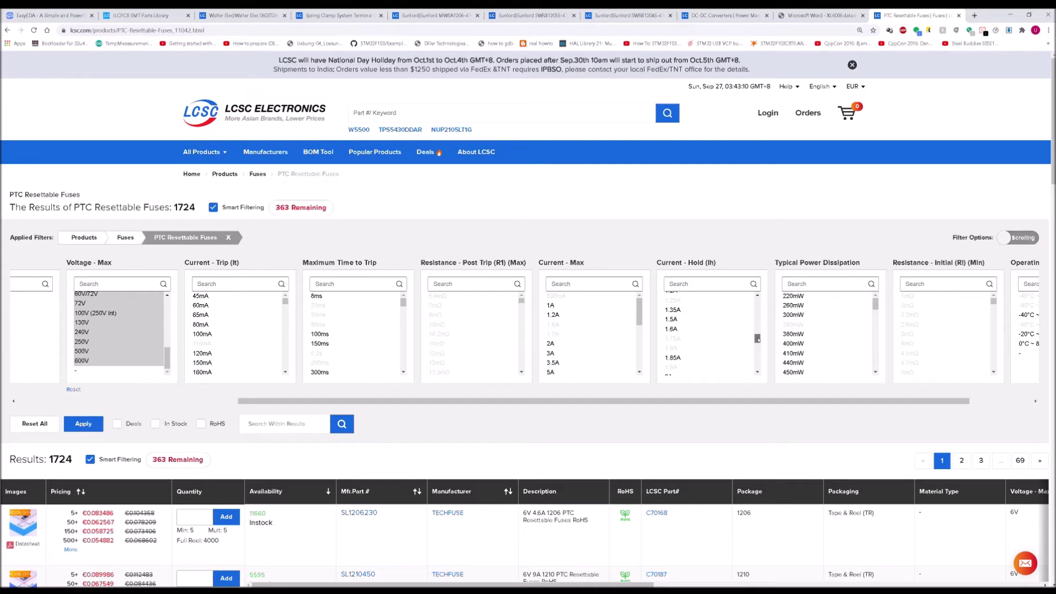
click(700, 329)
scroll(700, 333, down, 5)
scroll(696, 331, up, 5)
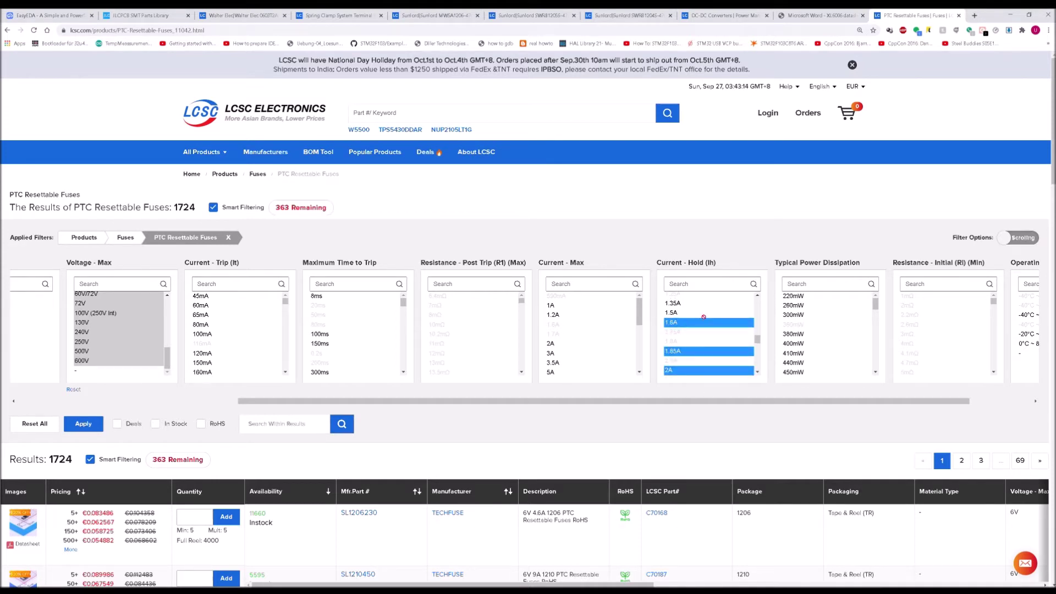
ctrl+click(707, 353)
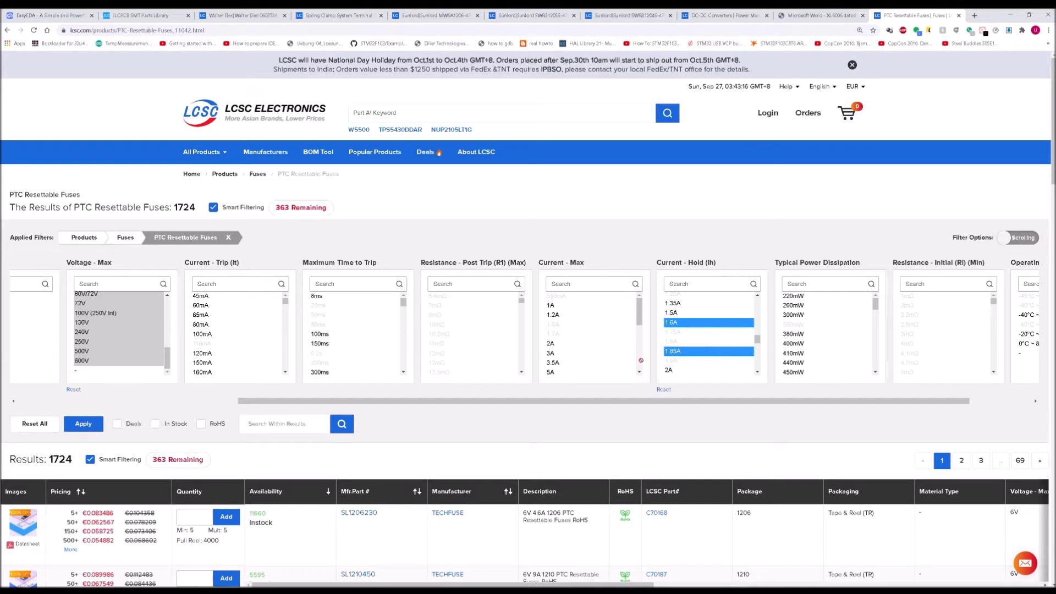
click(93, 427)
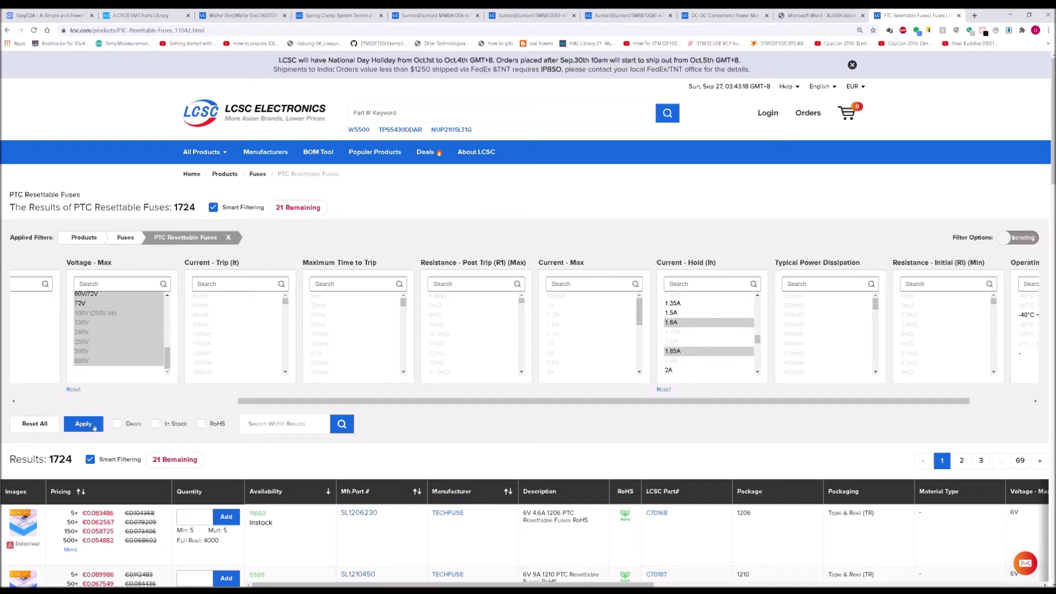
Sort the filtered resettable fuses by ascending price and examine their ratings, stock, packages and pictures
click(78, 492)
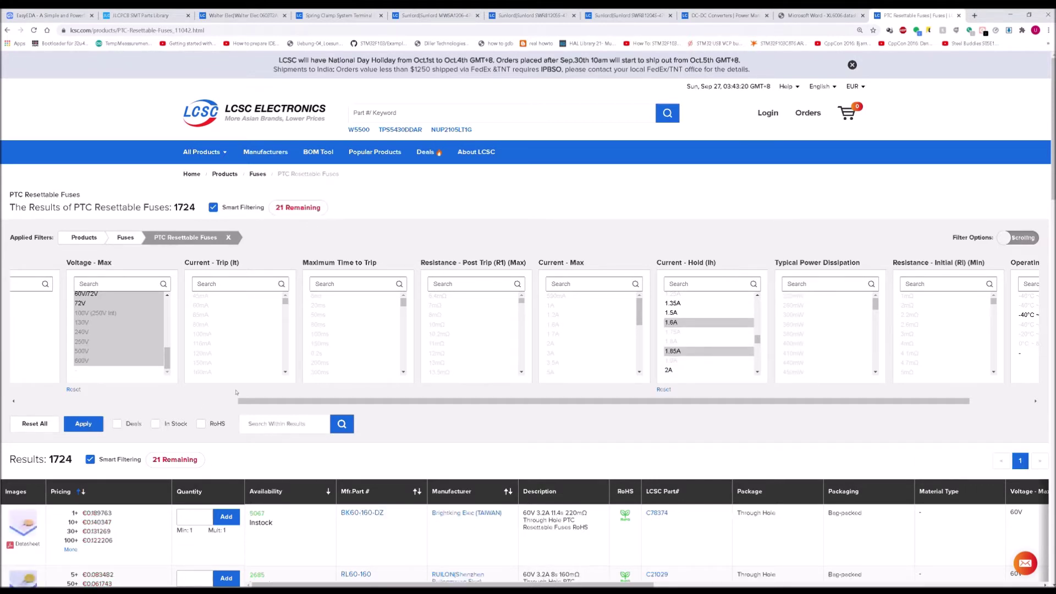
scroll(239, 391, down, 2)
scroll(239, 391, down, 2)
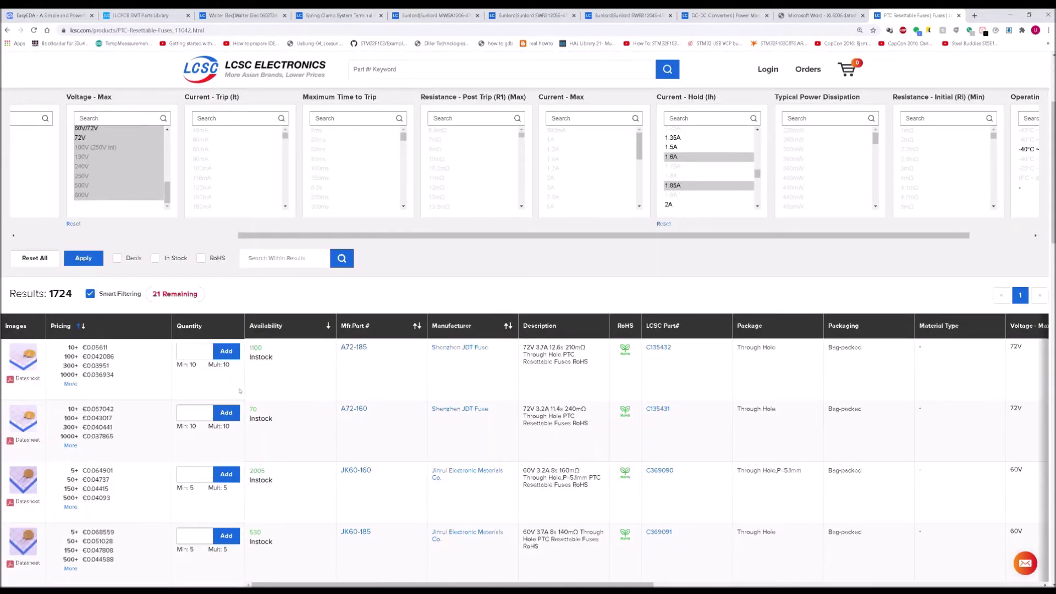
scroll(239, 391, down, 1)
scroll(242, 391, down, 1)
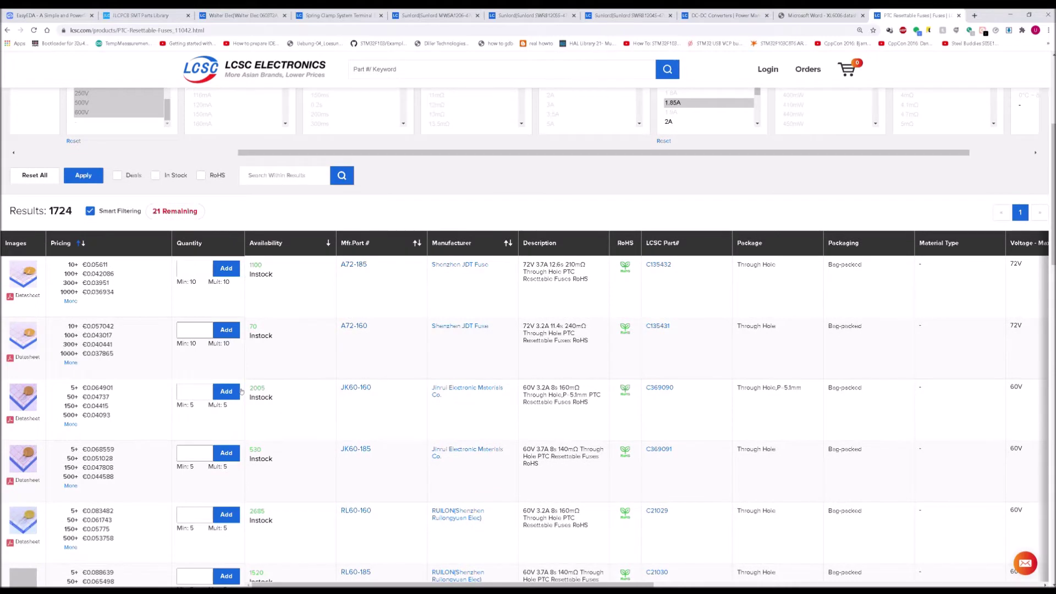
scroll(240, 391, down, 1)
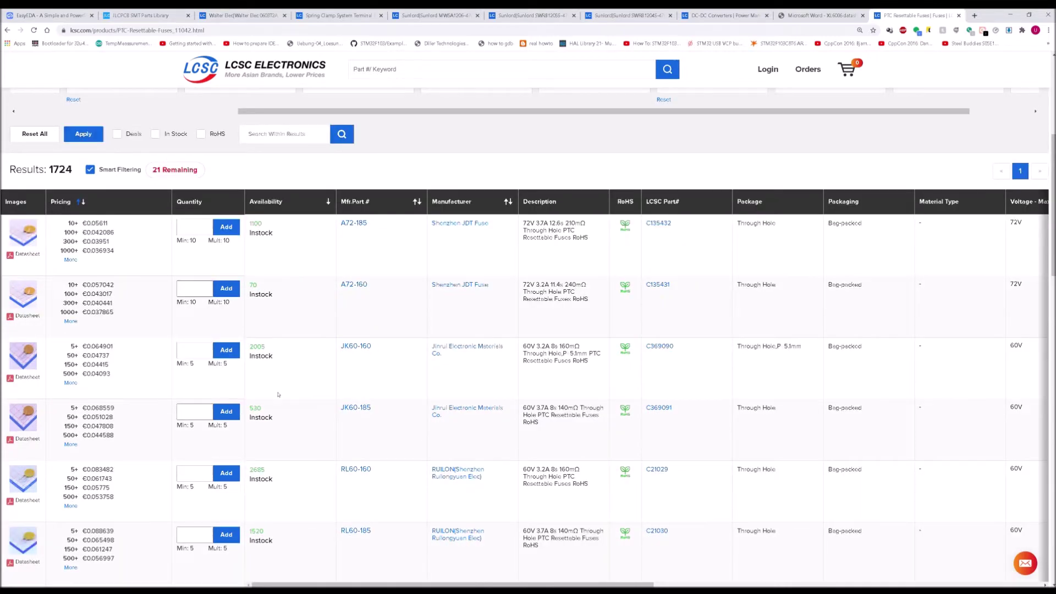
scroll(106, 400, down, 10)
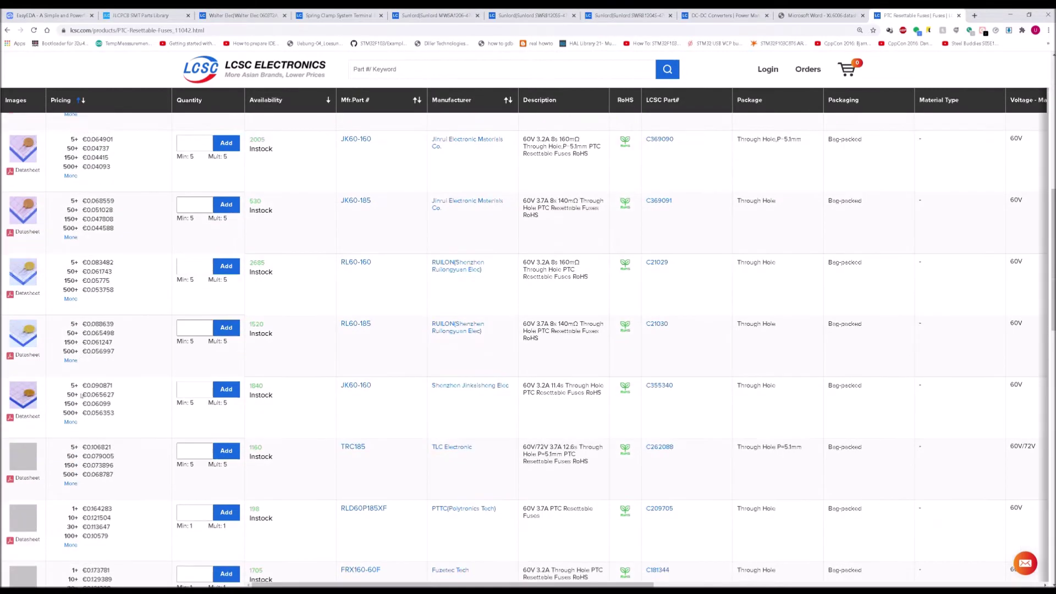
scroll(86, 391, down, 2)
scroll(86, 388, up, 9)
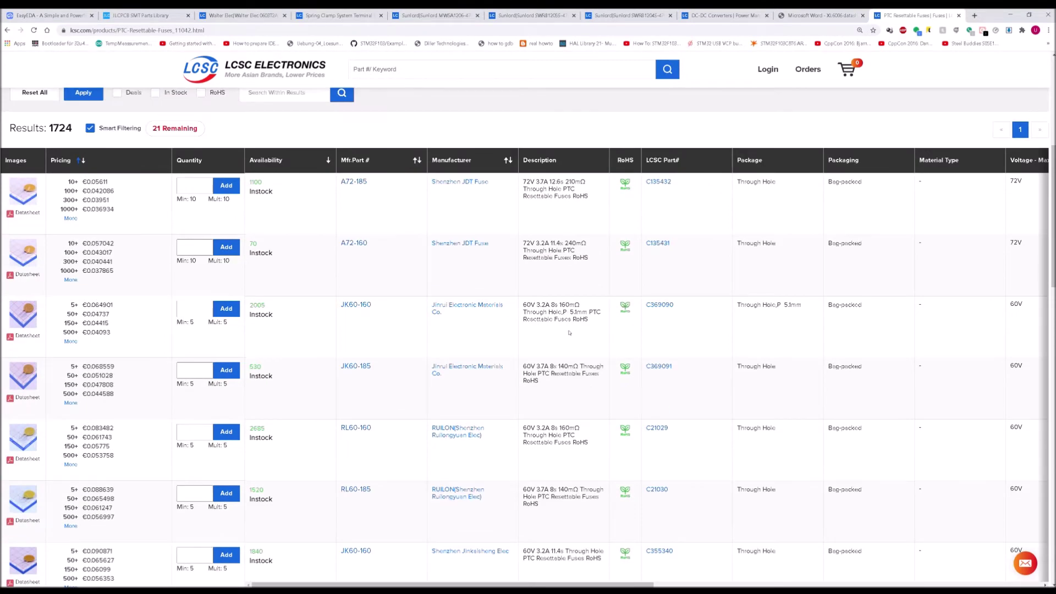
scroll(569, 335, down, 3)
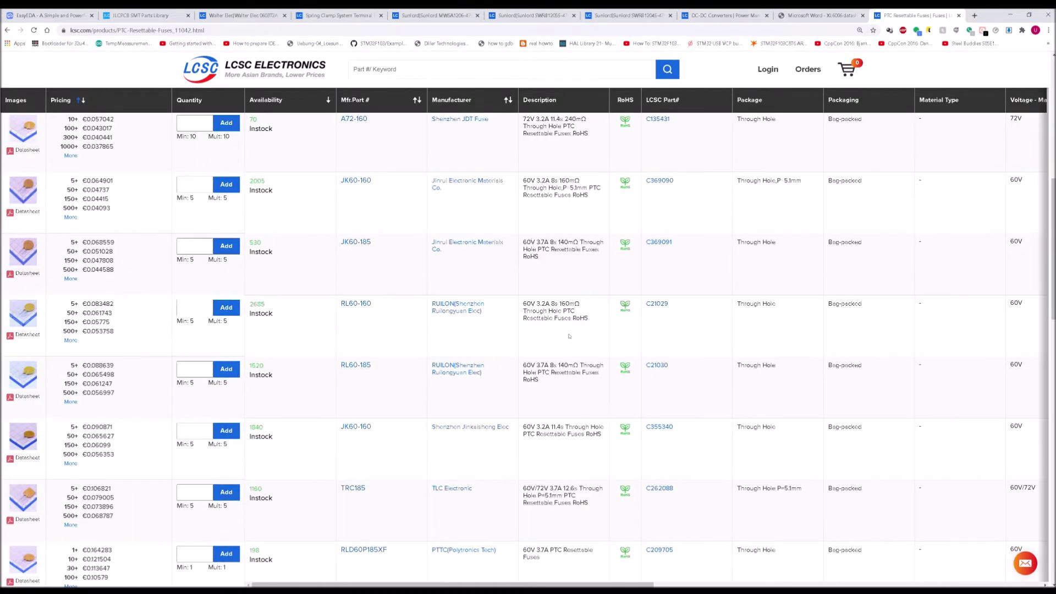
scroll(569, 336, up, 3)
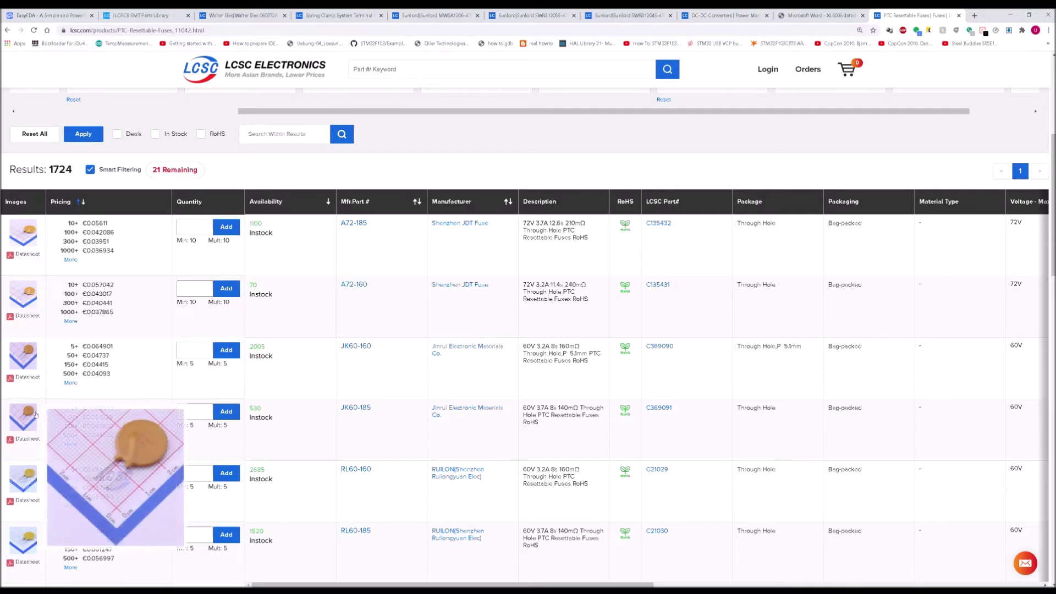
Check the resettable fuse columns and copy the LCSC part number C369091 of the JK60-185
mouse_move(529, 585)
mouse_down()
mouse_move(705, 571)
mouse_move(529, 573)
mouse_up()
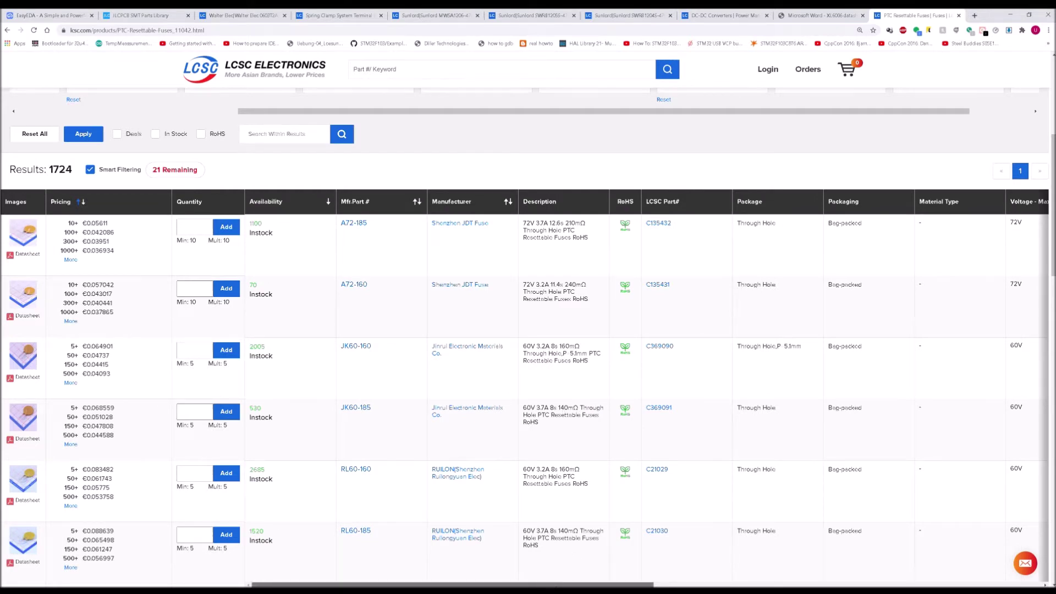
drag(560, 582, 594, 579)
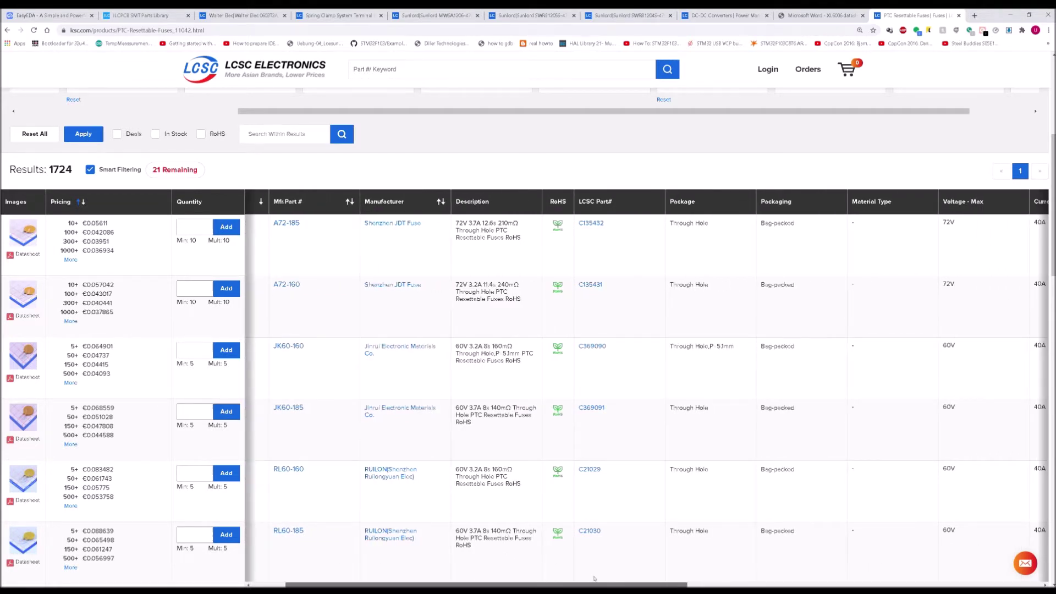
drag(594, 578, 571, 578)
drag(651, 411, 628, 410)
key(ctrl+c)
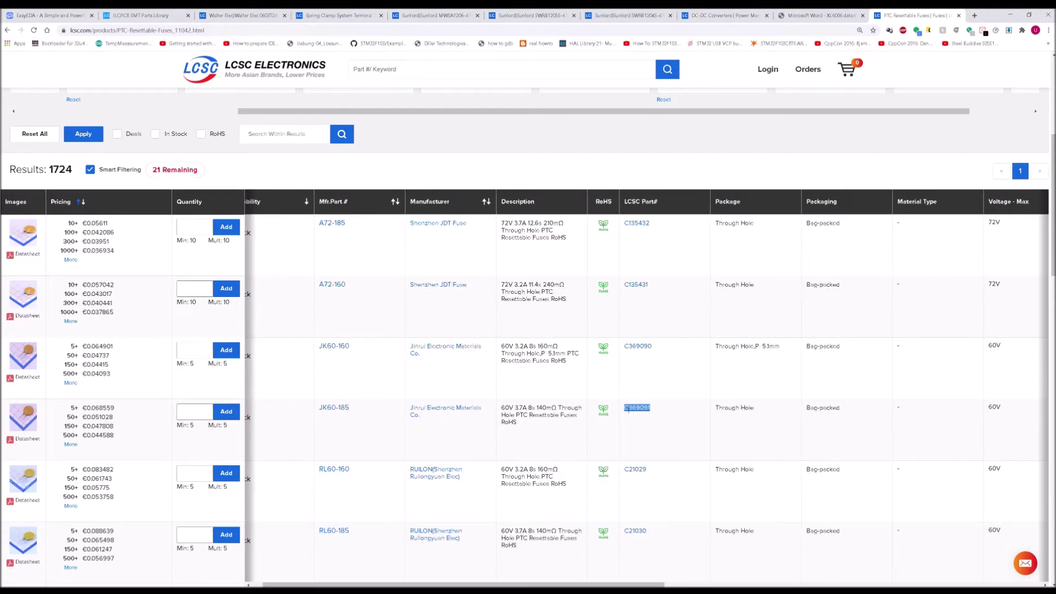
Search the JLCPCB parts library for C369091 to check its assembly availability
click(159, 15)
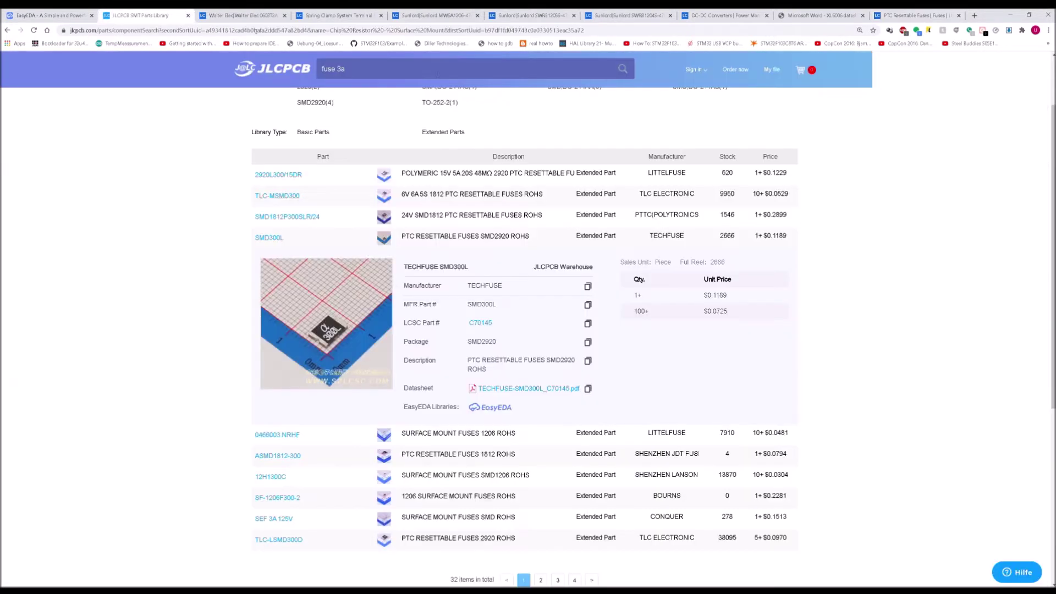
triple_click(437, 77)
key(ctrl+v)
key(Return)
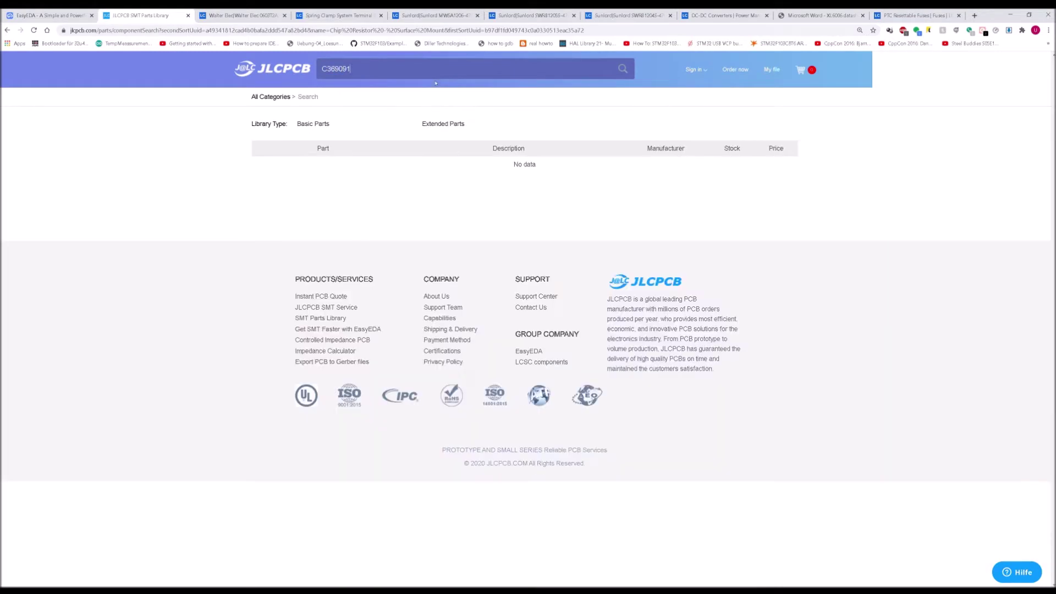
In the EasyEDA schematic, find C369091 in the library and place one JK60-185 fuse below diode D3 and one above the output capacitors
click(70, 14)
right_click(436, 283)
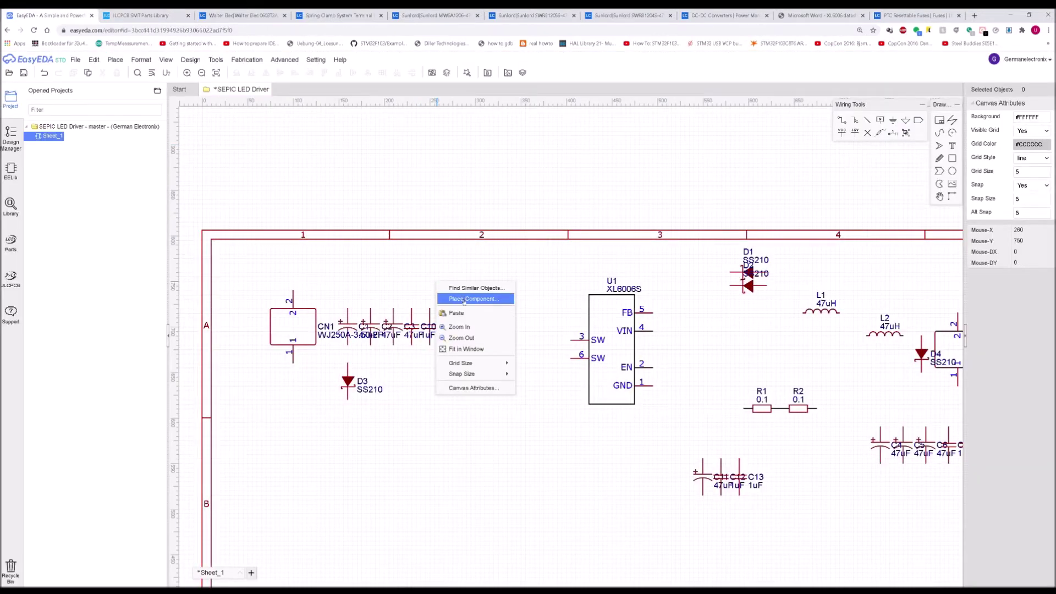
click(480, 299)
double_click(525, 216)
key(ctrl+v)
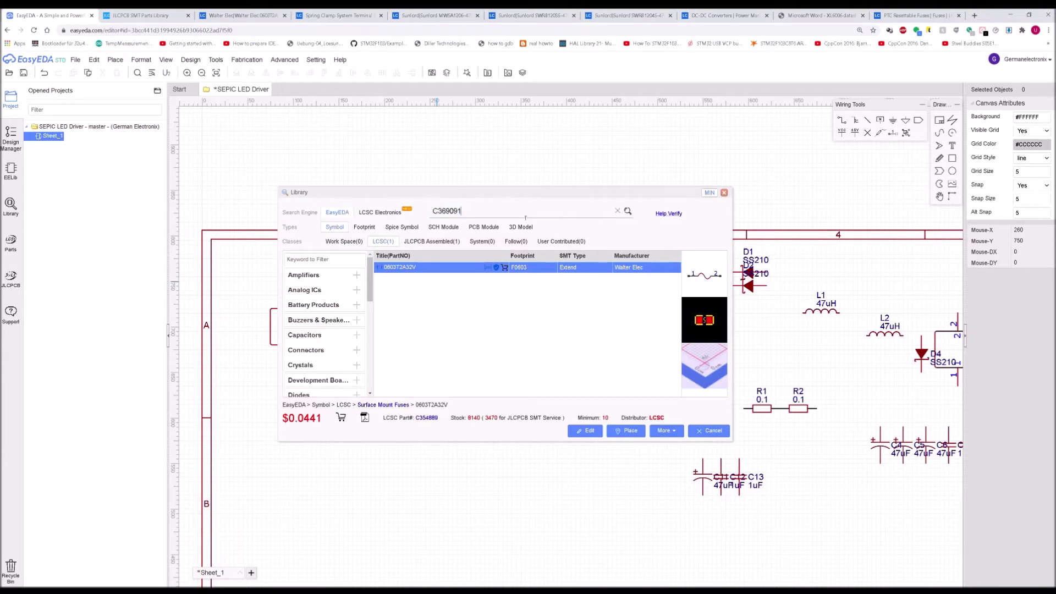
key(Return)
click(406, 267)
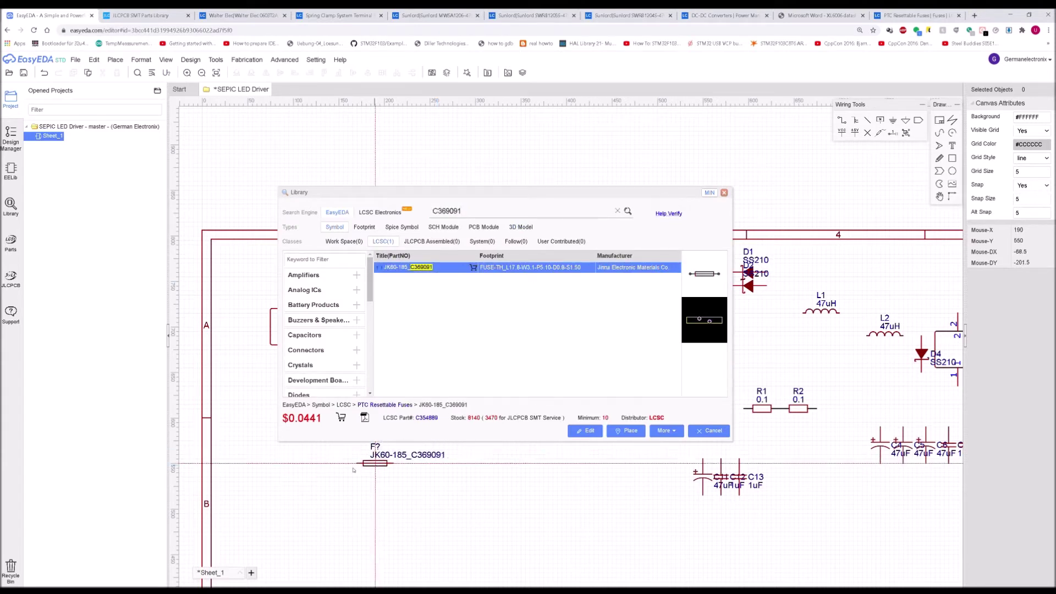
click(338, 476)
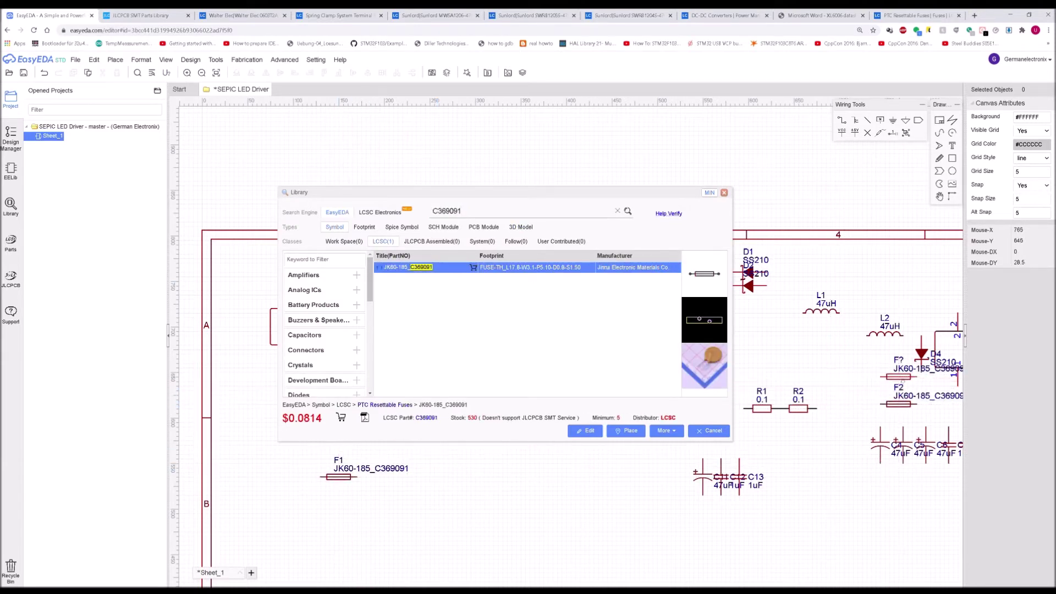
Switch to the JLCPCB parts library, search for "0 ohm 0402" and restrict the results to Basic Parts
click(192, 13)
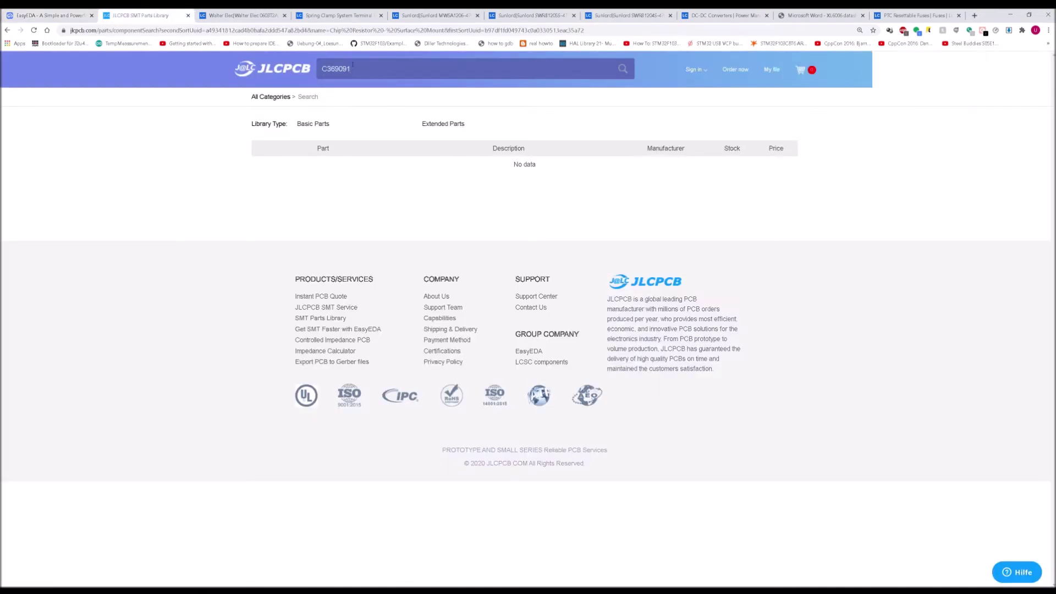
text(0 ohm 0402)
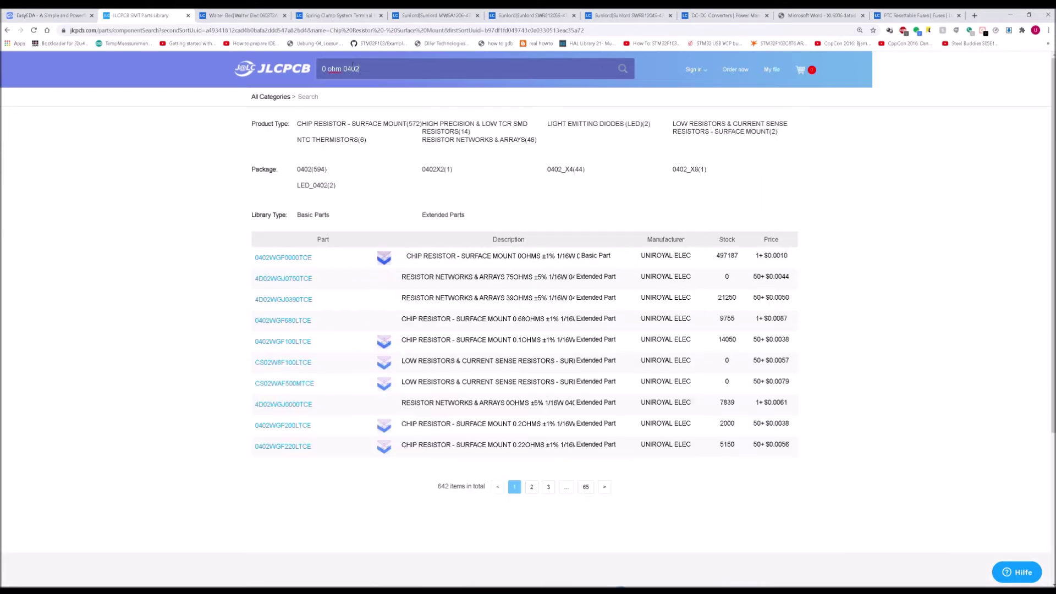
click(313, 215)
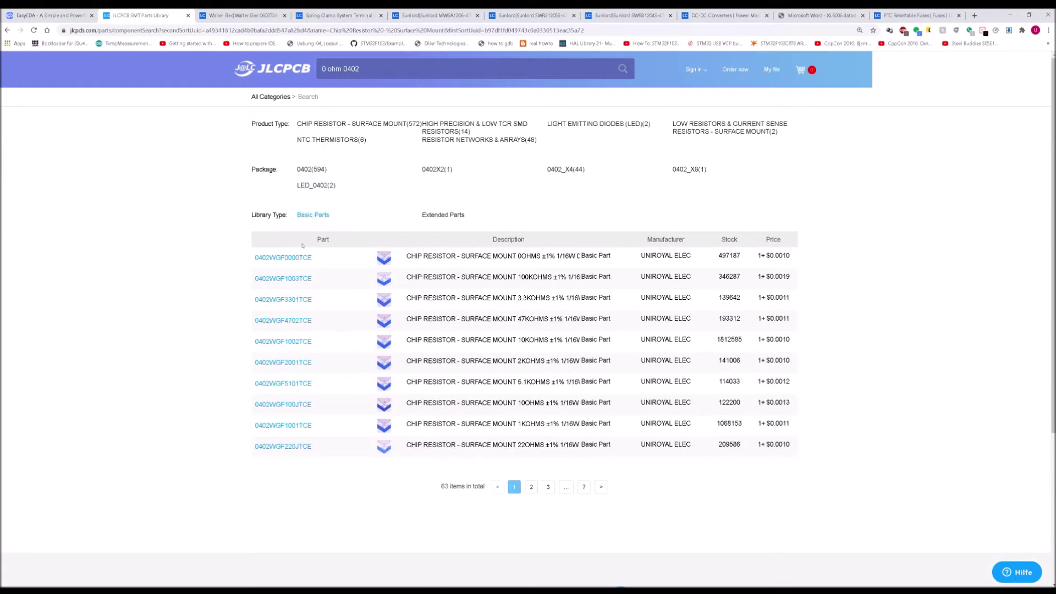
Open the details of the 0-ohm resistor 0402WGF0000TCE and copy its LCSC part number C17168
click(298, 262)
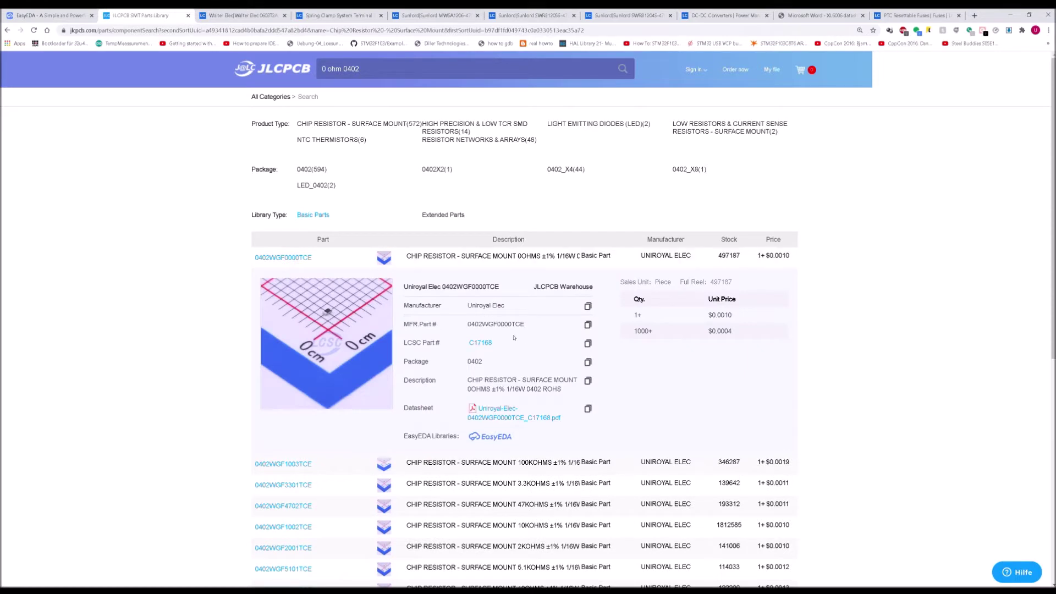
drag(522, 340, 470, 341)
key(ctrl+c)
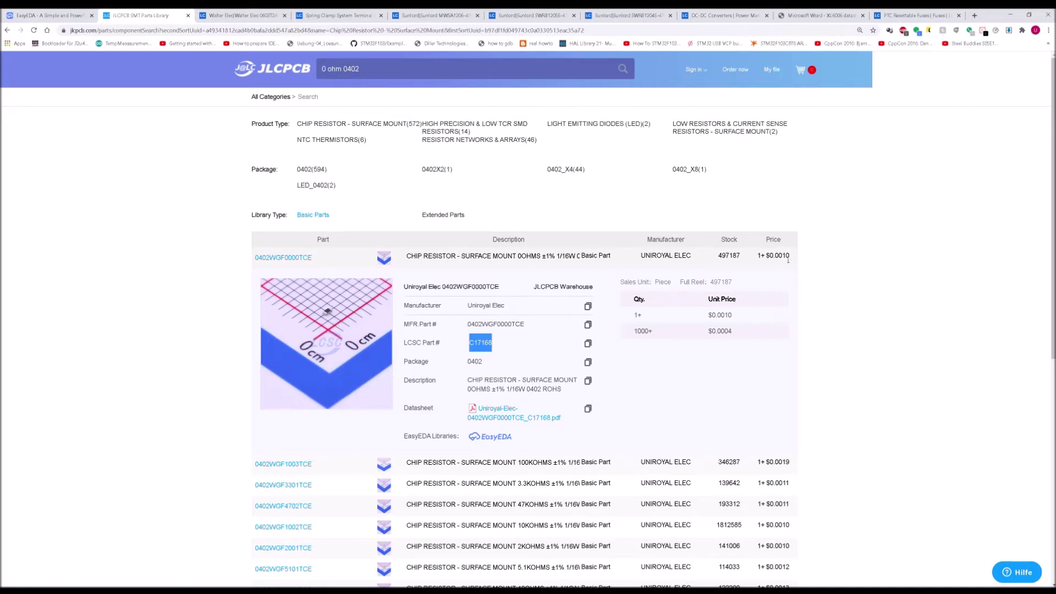
In the EasyEDA schematic, find C17168 in the library and place one 0-ohm resistor above fuse F1 and one below fuse F2
click(38, 12)
triple_click(527, 212)
key(ctrl+v)
key(Return)
click(447, 267)
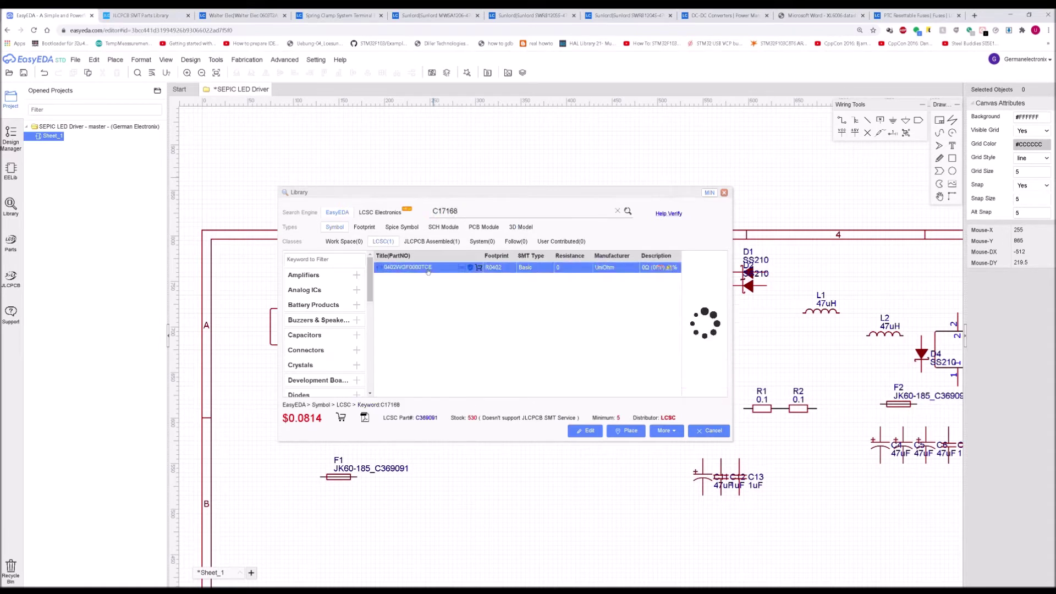
click(343, 459)
click(899, 414)
click(724, 193)
key(Escape)
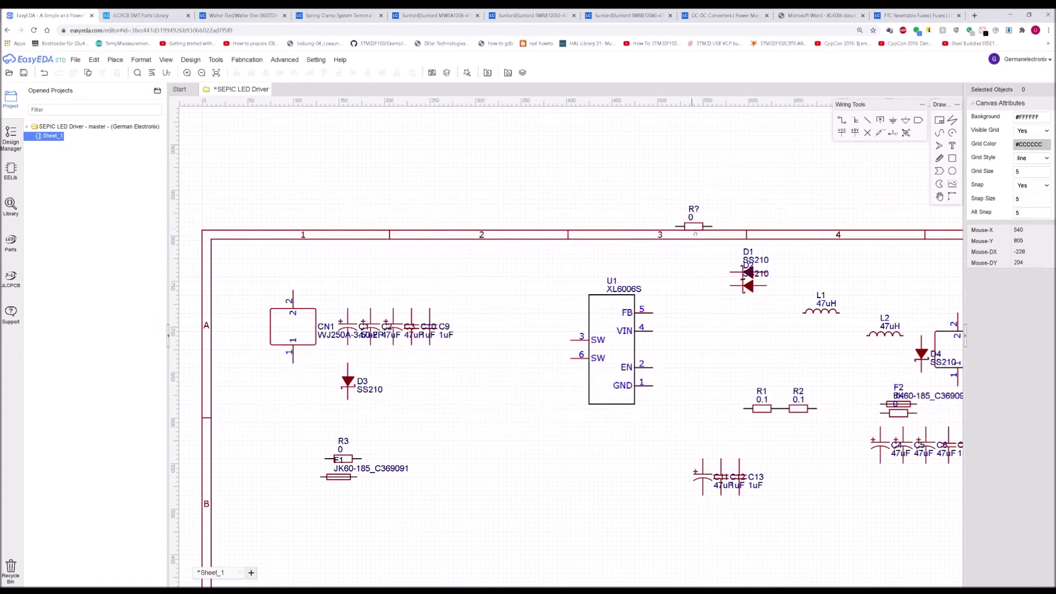
Move fuse F1 and resistor R3 together to the lower right of terminal block CN1
scroll(467, 418, up, 4)
drag(475, 458, 402, 319)
ctrl+click(444, 423)
drag(398, 185, 328, 229)
click(418, 337)
ctrl+click(417, 326)
drag(417, 326, 379, 282)
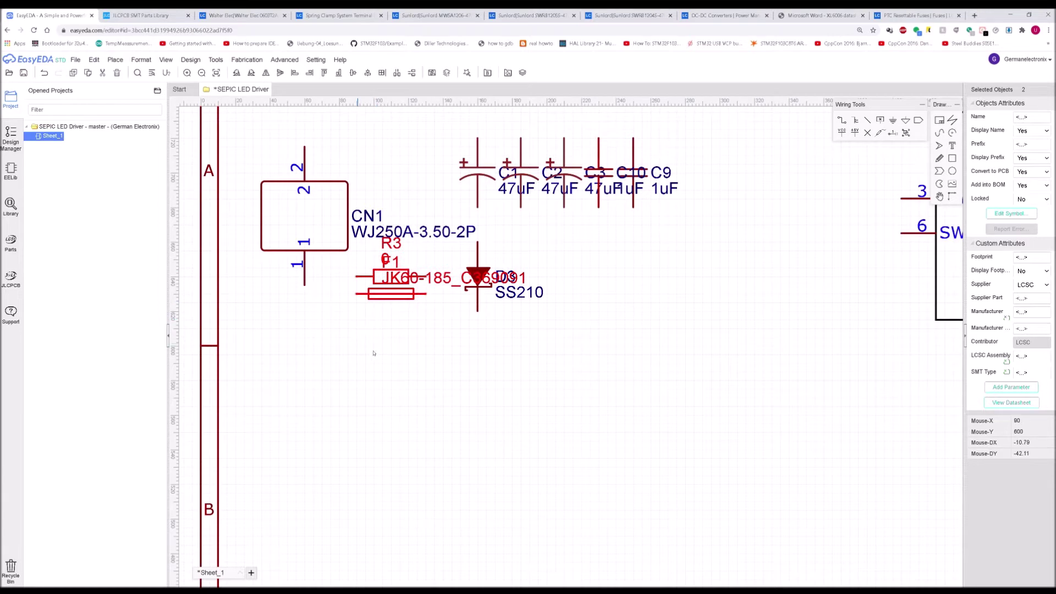
right_drag(361, 347, 486, 482)
drag(494, 426, 496, 417)
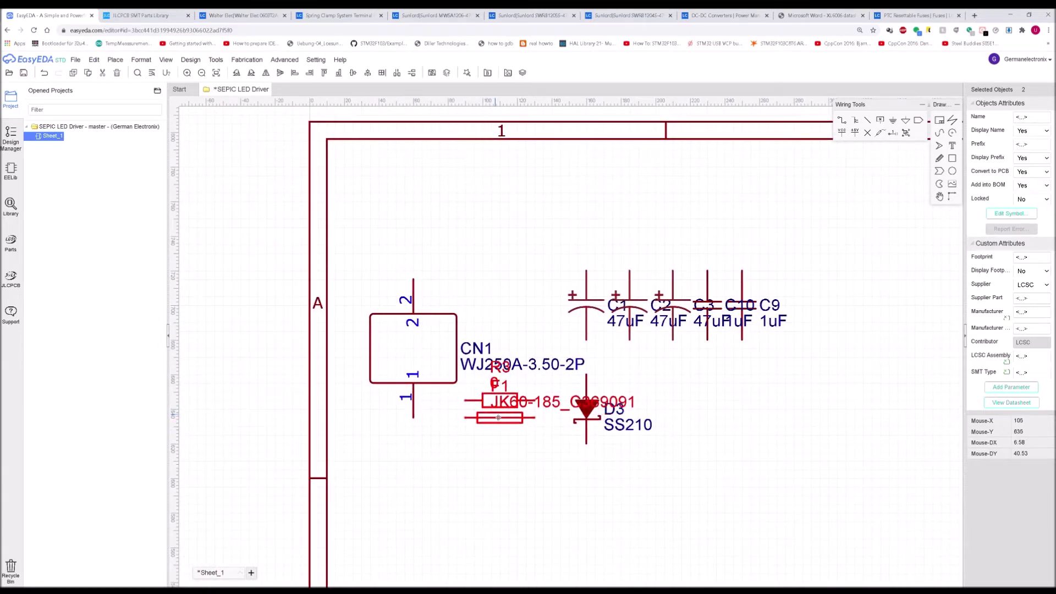
Shift the input capacitors C1, C2, C3, C10 and C9 to the right and line diode D3 up directly left of C1
drag(586, 425, 569, 382)
click(598, 297)
drag(552, 223, 797, 330)
drag(599, 302, 639, 343)
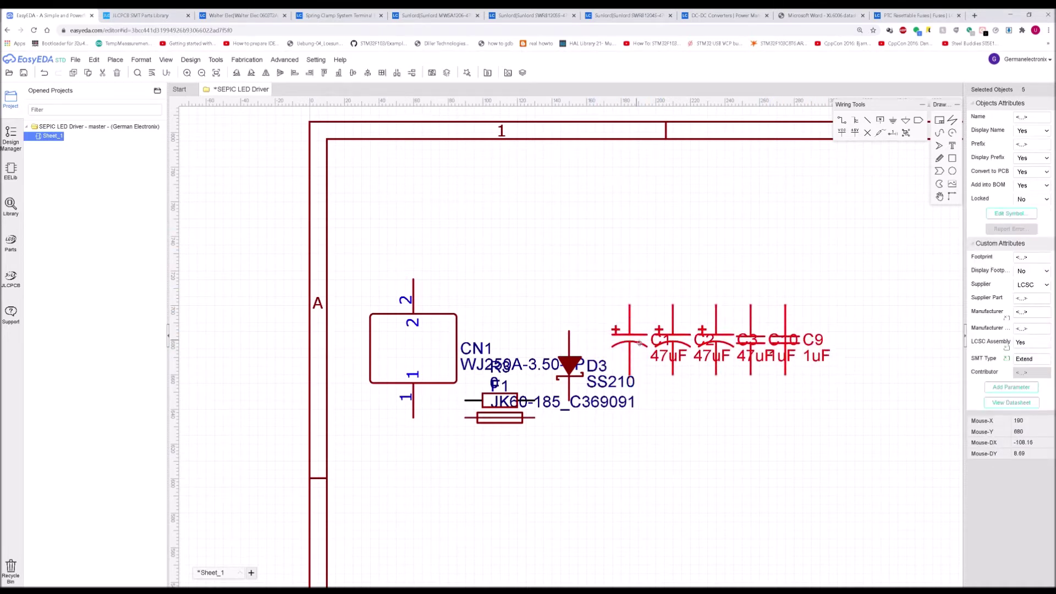
drag(572, 365, 588, 343)
Rotate diode D3 by 180 degrees so its cathode faces up
scroll(598, 336, up, 2)
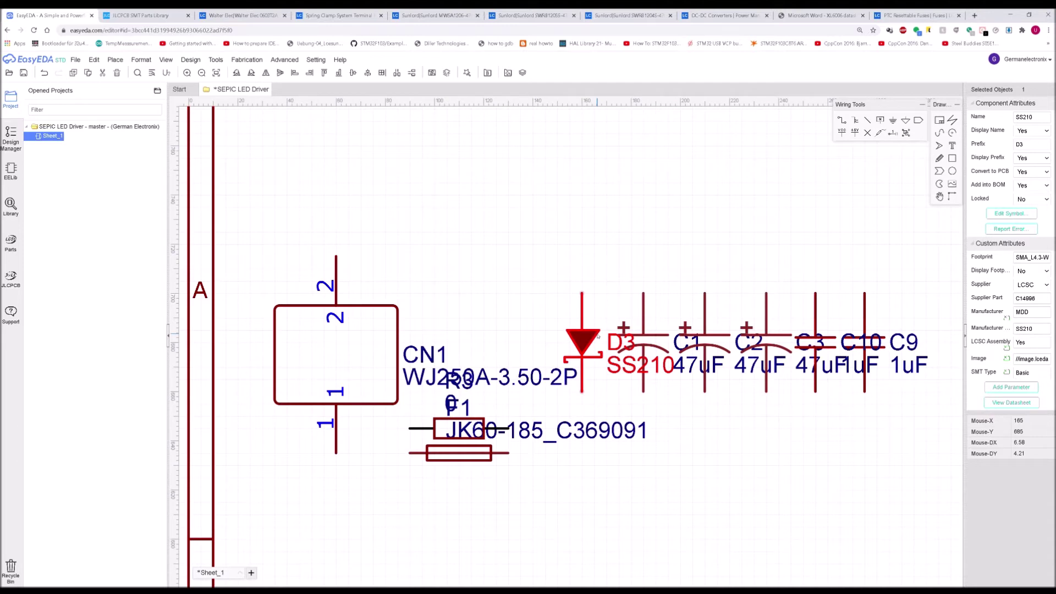
key(space)
key(space)
click(608, 294)
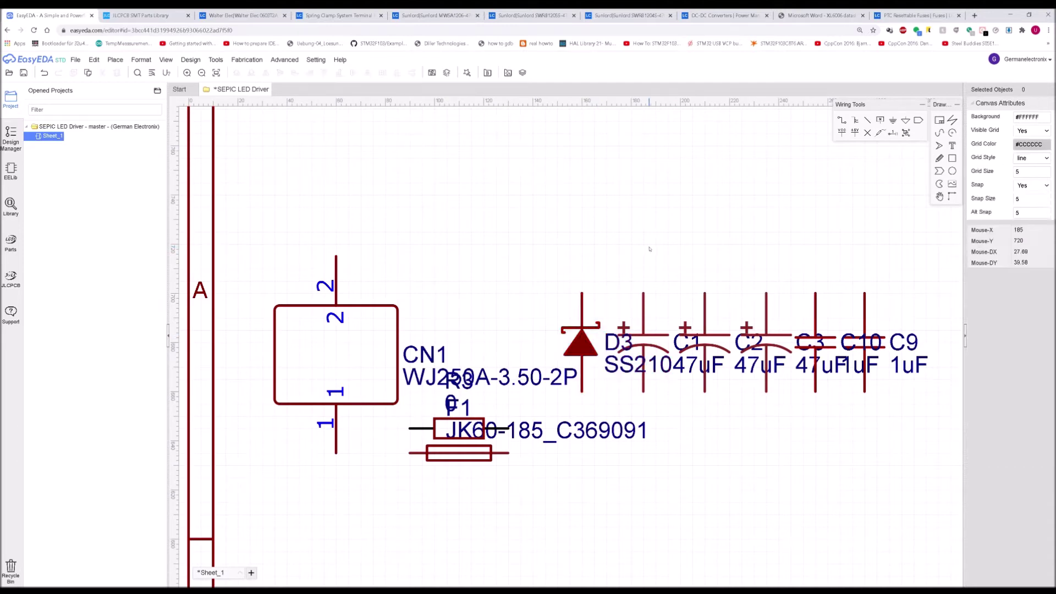
click(586, 342)
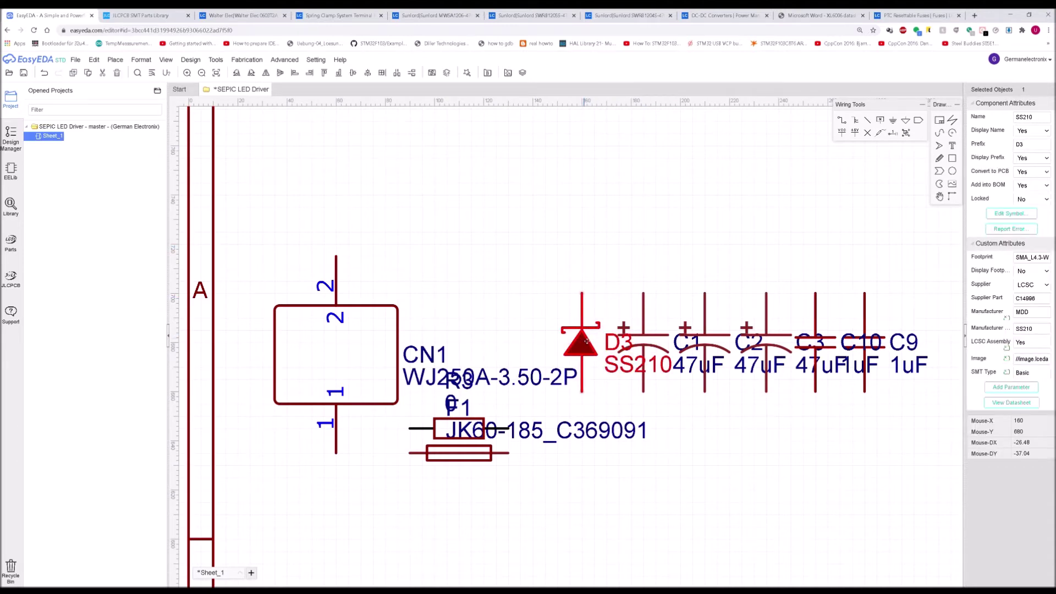
click(617, 264)
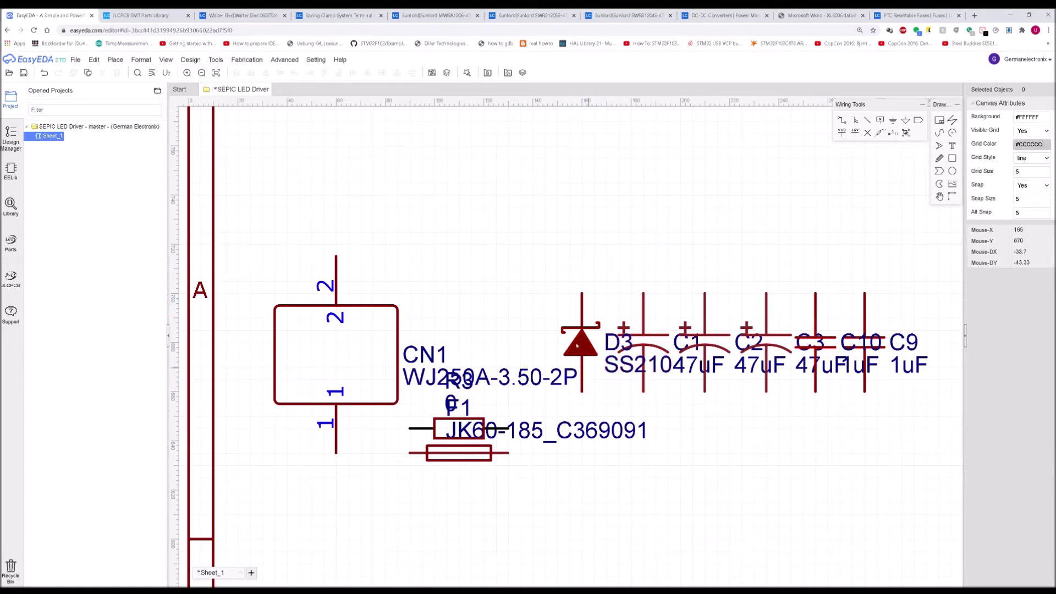
Wire D3 and the five input capacitors in parallel with one rail along their upper pins and one along their lower pins
click(842, 121)
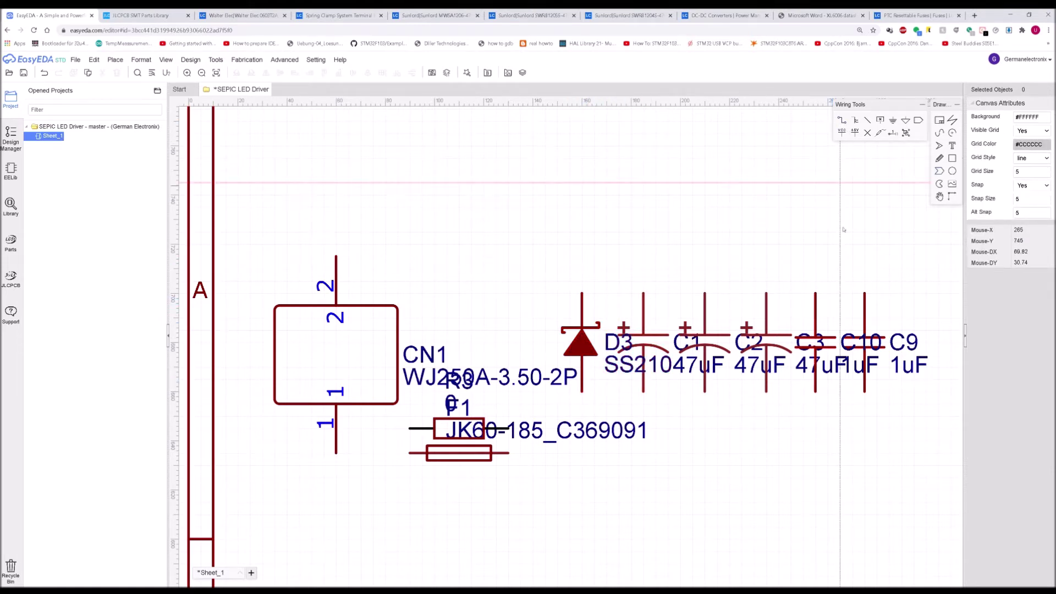
click(864, 293)
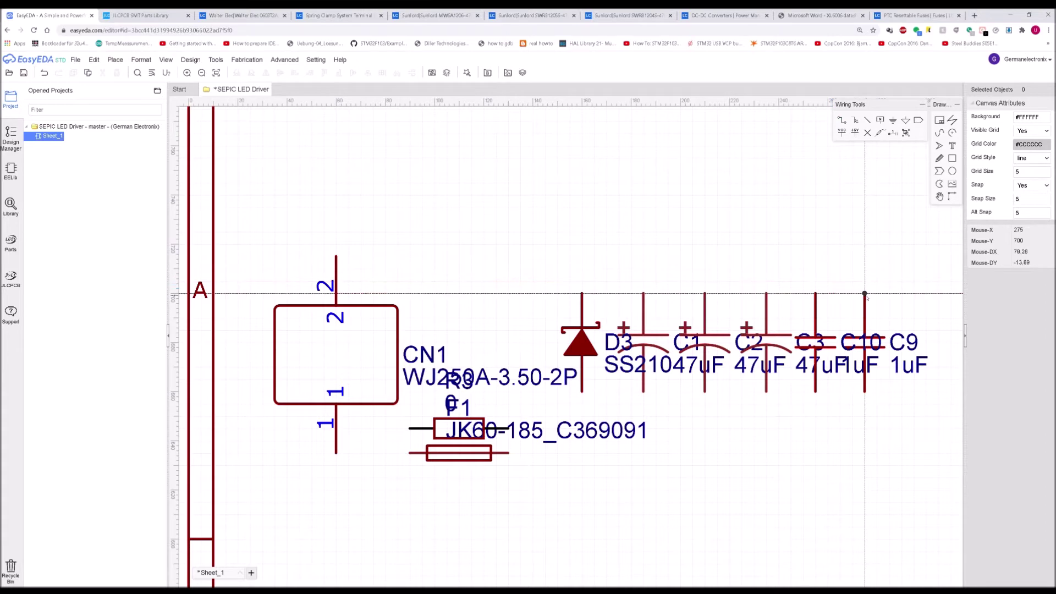
click(582, 293)
click(864, 391)
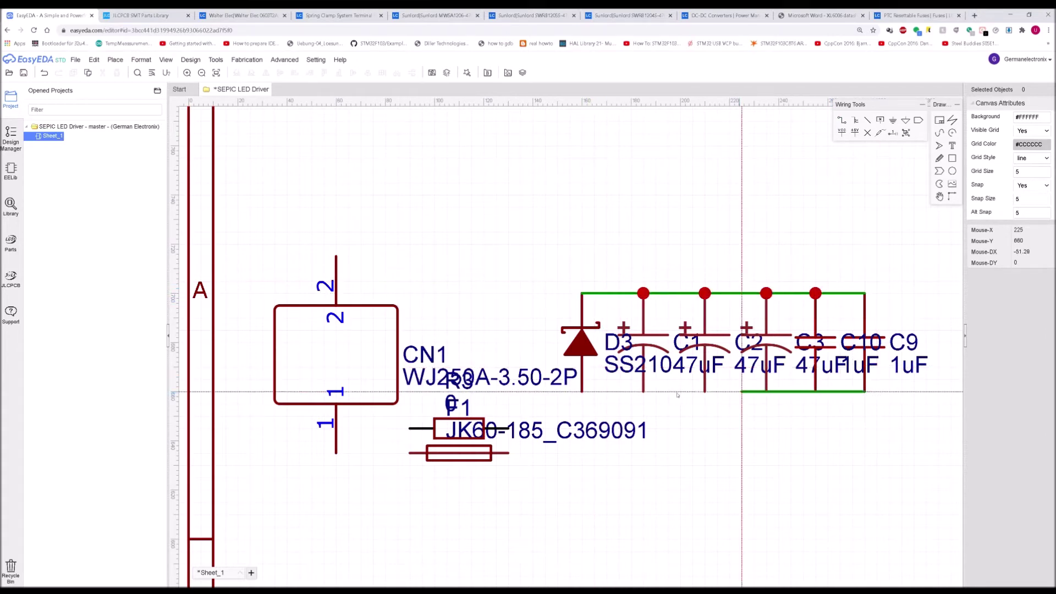
click(582, 391)
Join the right ends of F1 and R3 with a wire, and undo the wire drawn on to D3's lower pin
click(508, 453)
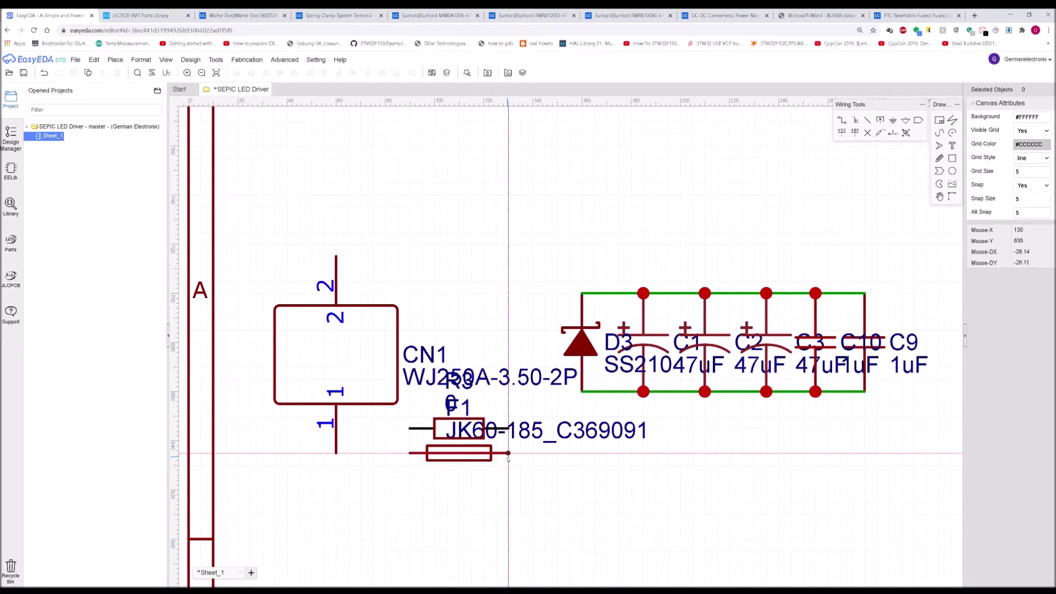
click(581, 391)
key(ctrl+z)
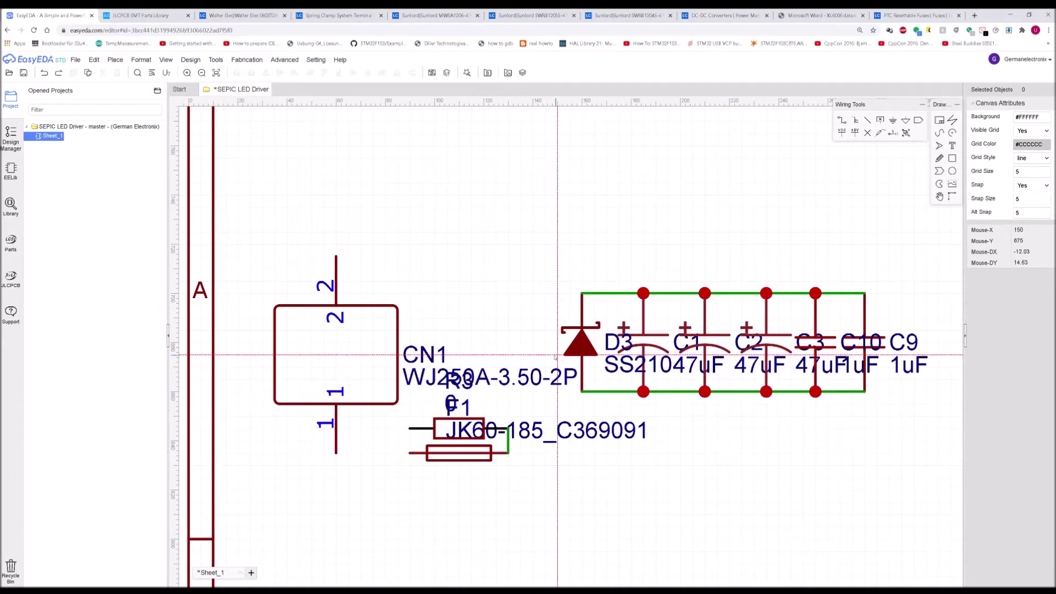
right_click(505, 329)
Move F1, R3 and their connecting wire up between CN1's pin 2 and the cathode of D3
click(437, 447)
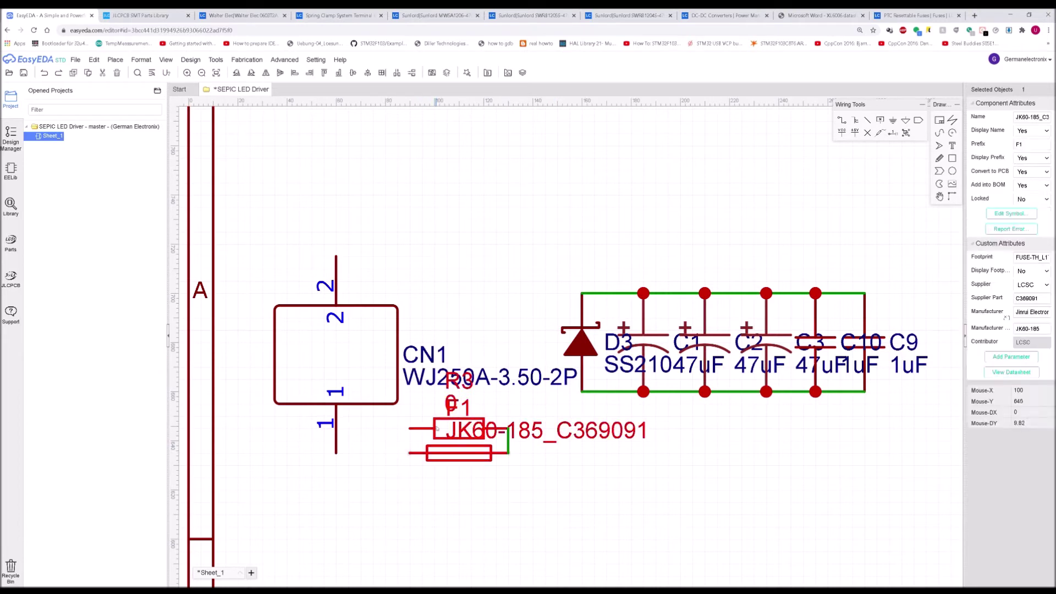
ctrl+click(436, 429)
ctrl+click(508, 446)
drag(509, 447, 497, 262)
Wire CN1 pin 2 to the left ends of F1 and R3, and their right ends to the cathode of D3
click(841, 120)
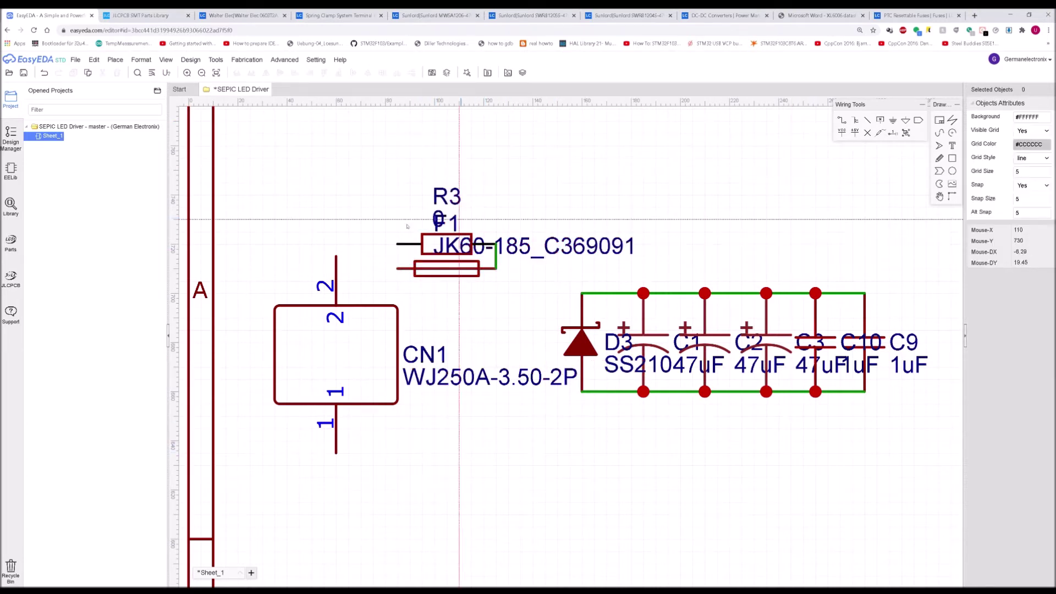
click(336, 257)
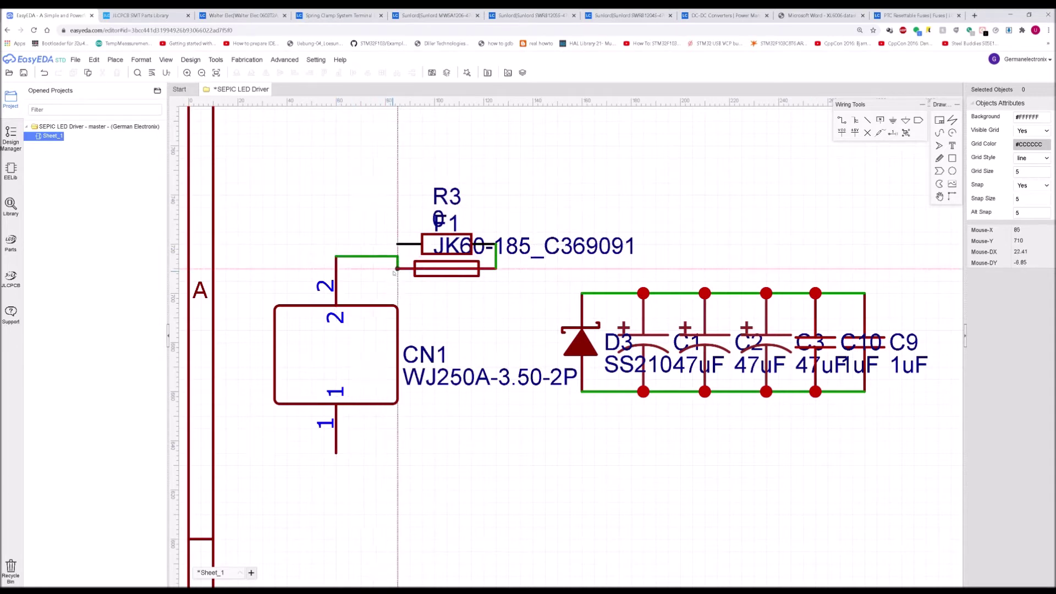
click(398, 245)
click(397, 256)
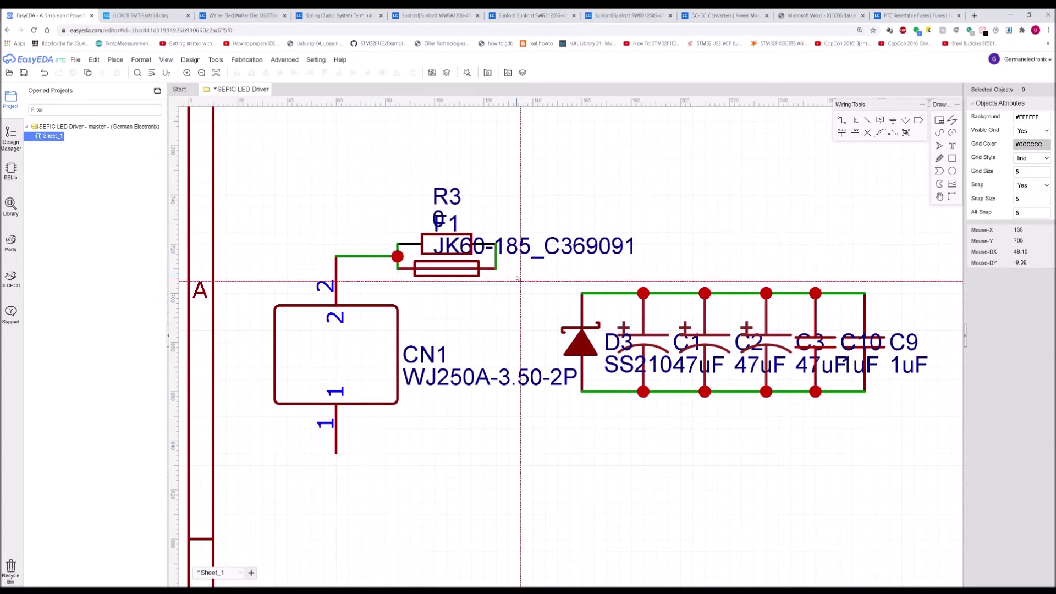
click(496, 269)
click(581, 293)
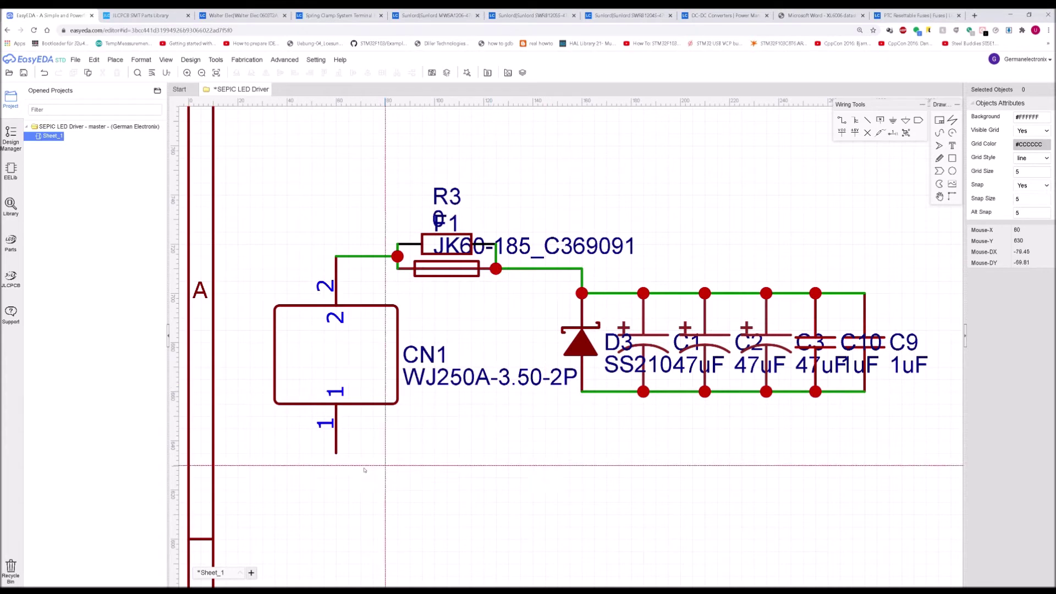
Wire CN1 pin 1 to the anode of D3 and shift CN1 slightly right toward the fuse
click(336, 453)
click(582, 391)
click(361, 382)
drag(361, 382, 379, 377)
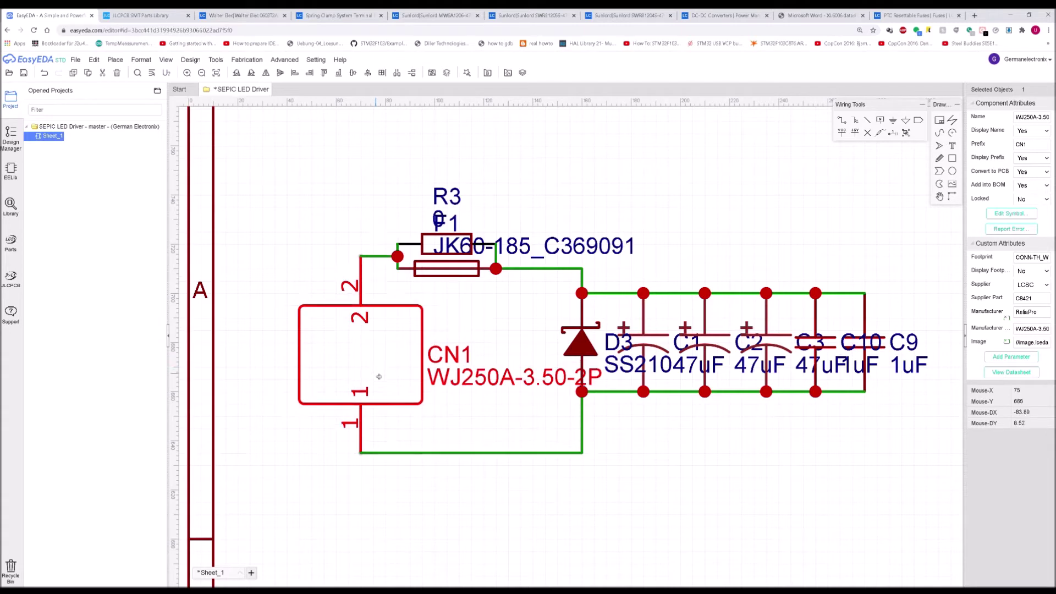
Move the XL6006S chip U1 slightly down and closer to the input capacitors
scroll(541, 376, down, 1)
right_drag(881, 359, 710, 379)
scroll(531, 372, up, 2)
click(533, 373)
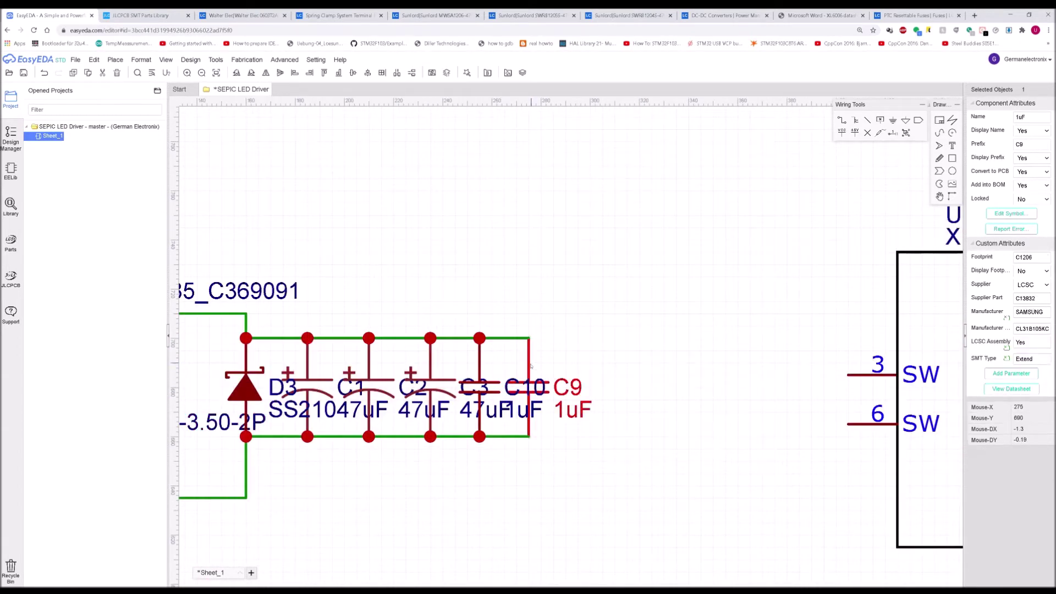
scroll(553, 348, down, 3)
drag(628, 331, 600, 344)
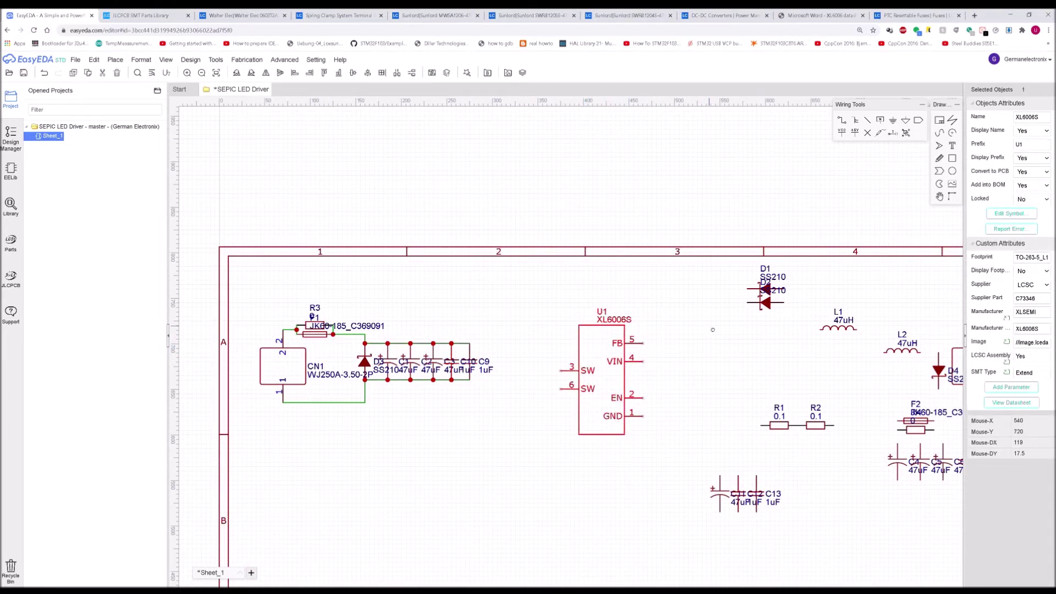
Move the 1uF output capacitors C7 and C8 together to the left side of C4
right_drag(713, 330, 589, 318)
click(866, 452)
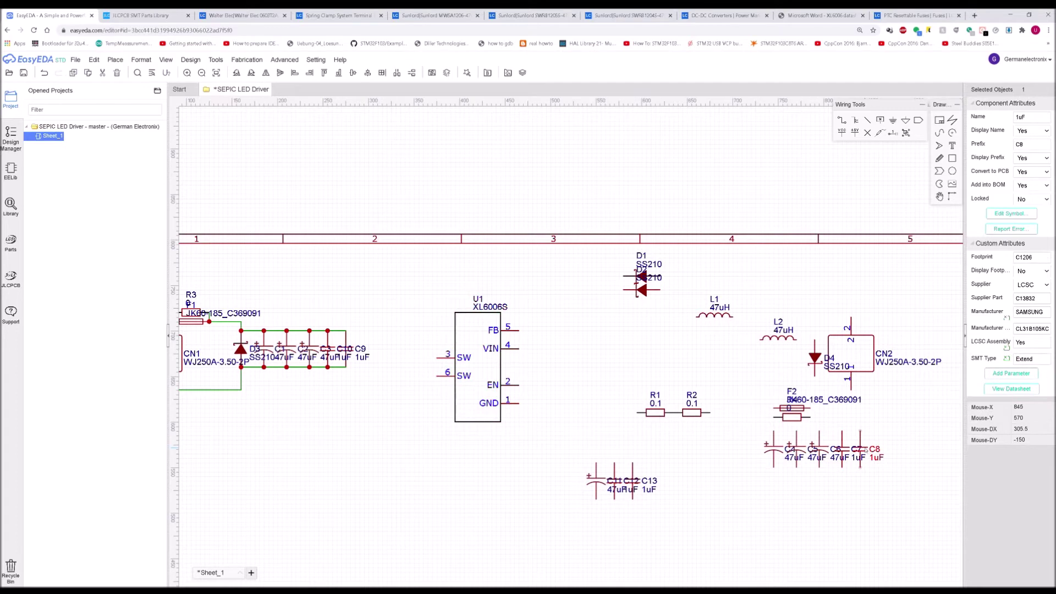
ctrl+click(841, 448)
drag(841, 448, 736, 453)
scroll(889, 451, up, 3)
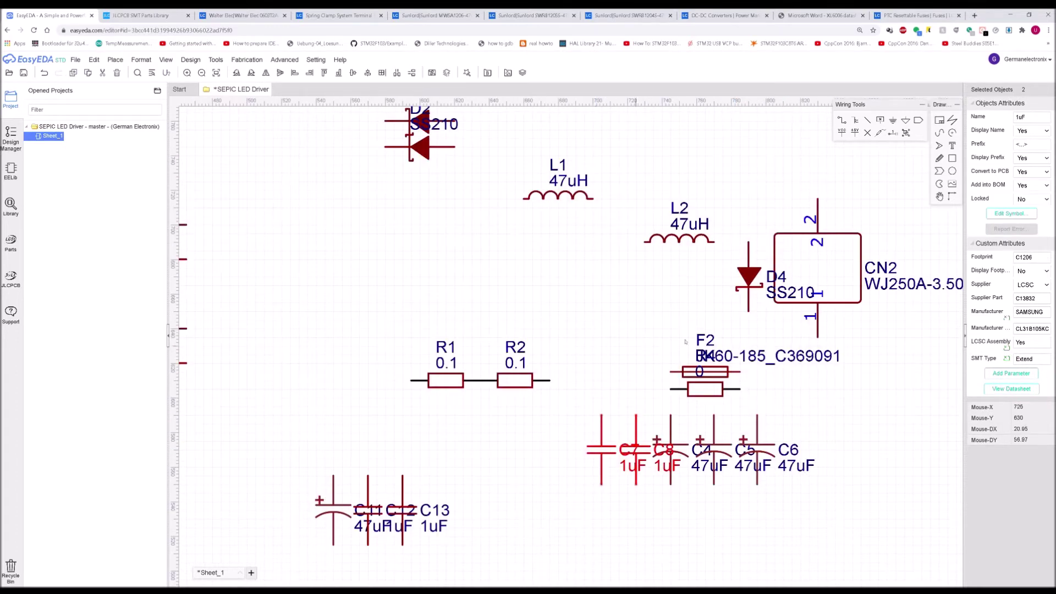
Position F2 and R4 just right of output capacitor C6 and place terminal block CN2 at their lower right
click(715, 377)
scroll(717, 379, down, 5)
drag(717, 380, 812, 379)
drag(770, 338, 805, 423)
click(812, 449)
click(807, 379)
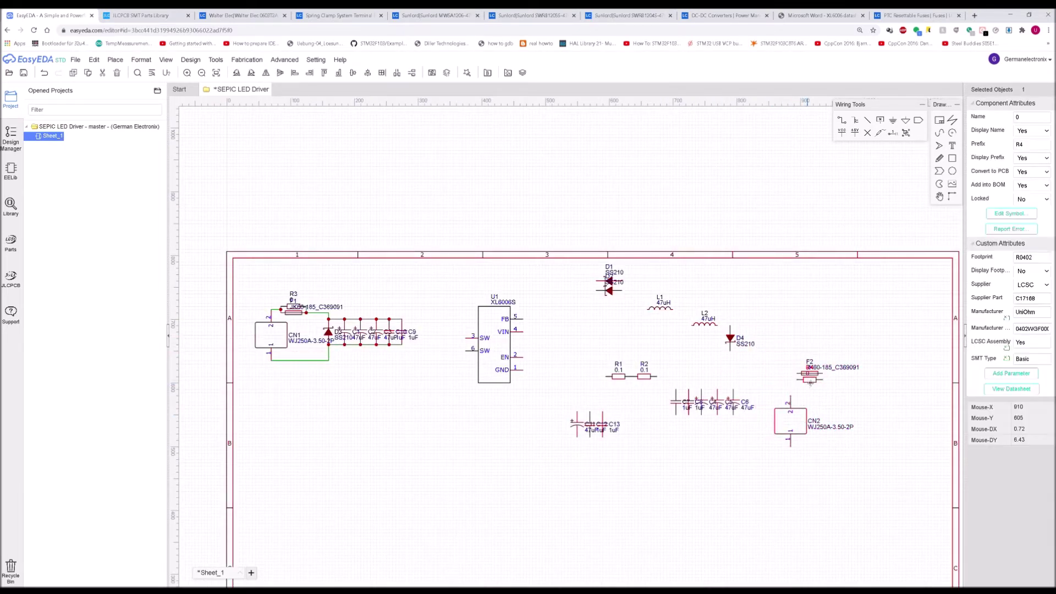
scroll(807, 381, up, 3)
drag(807, 381, 703, 412)
drag(776, 459, 764, 452)
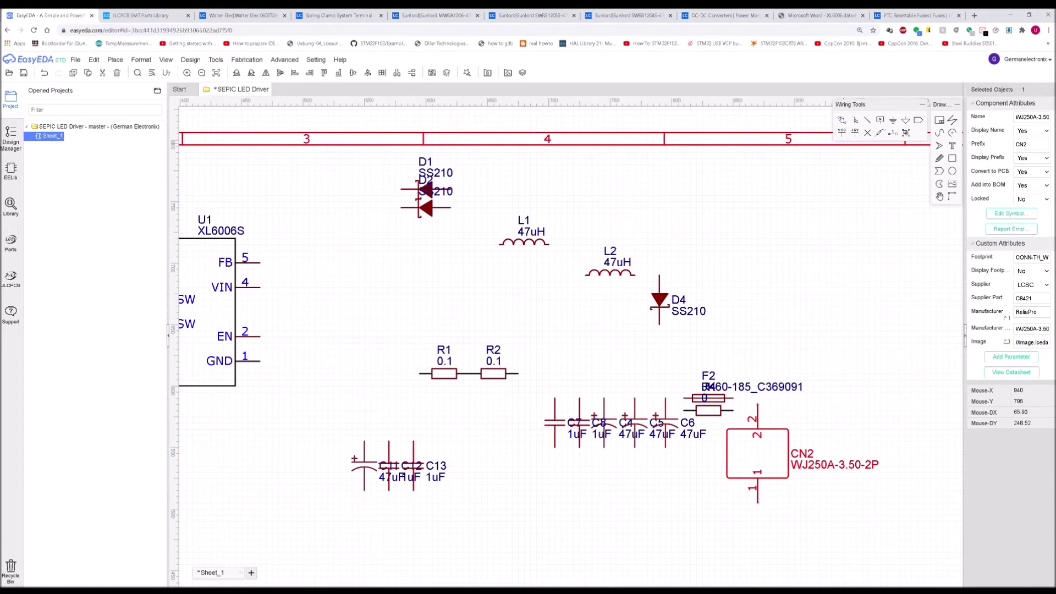
Wire CN2 pin 2 to the right ends of F2 and R4, and their left ends to the upper pins of all output capacitors
click(841, 120)
click(758, 405)
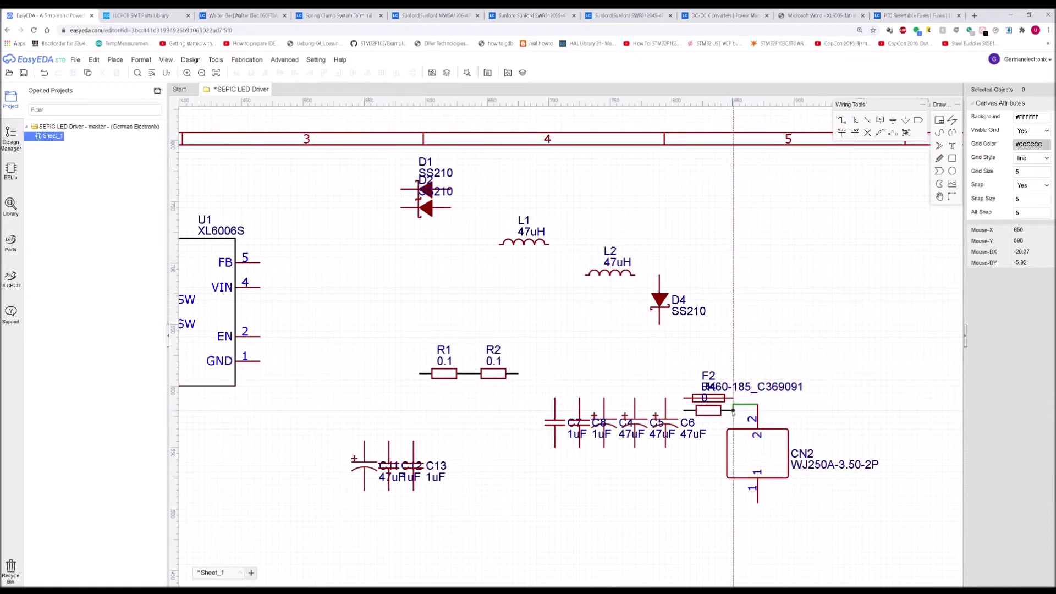
click(733, 404)
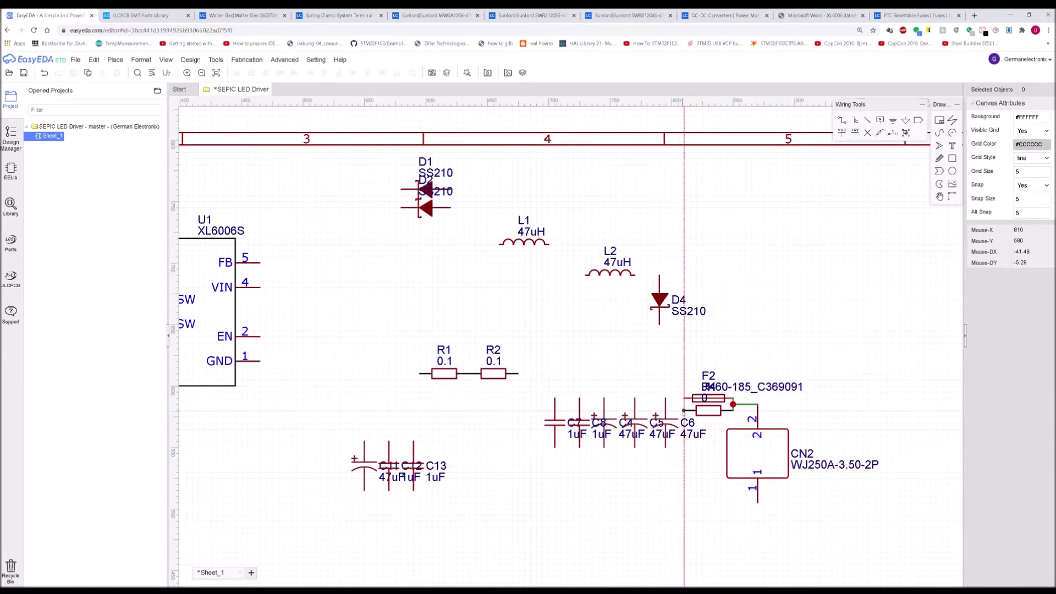
double_click(554, 397)
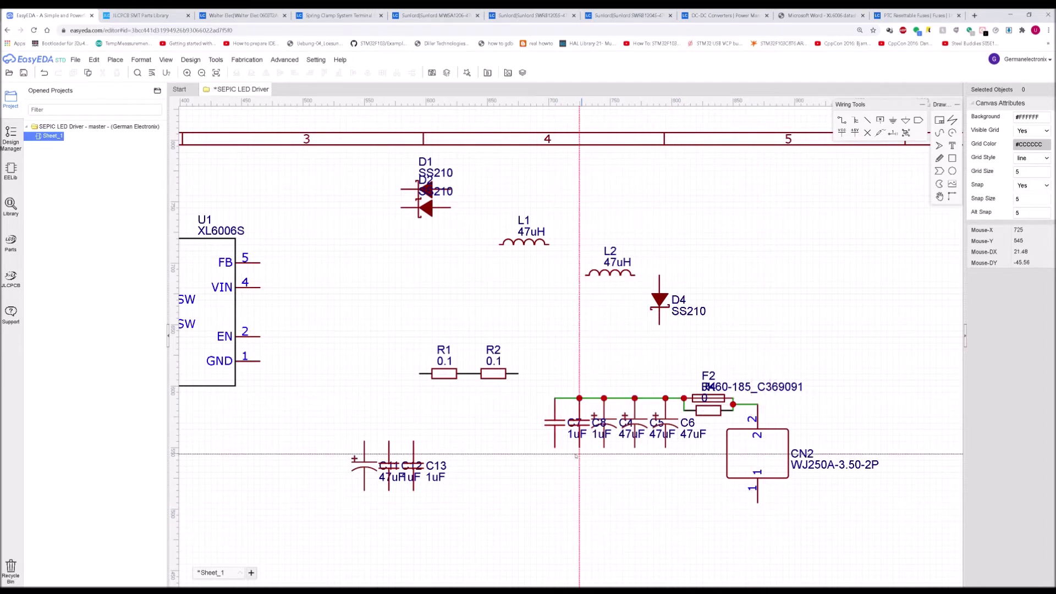
Wire the lower pins of output capacitors C7, C8, C4, C5 and C6 together and on to CN2 pin 1
click(554, 446)
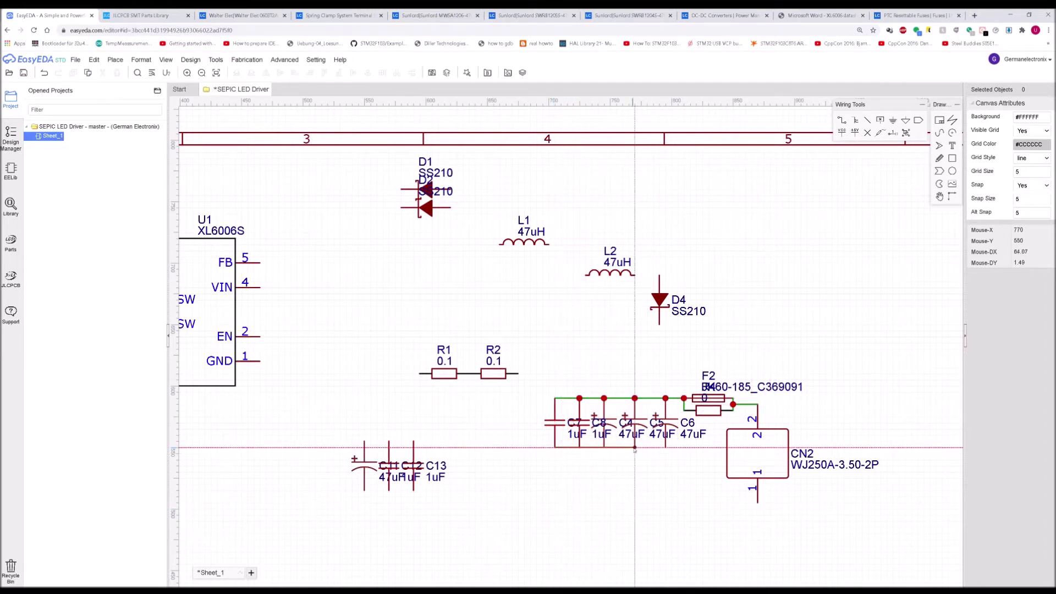
click(665, 447)
double_click(757, 502)
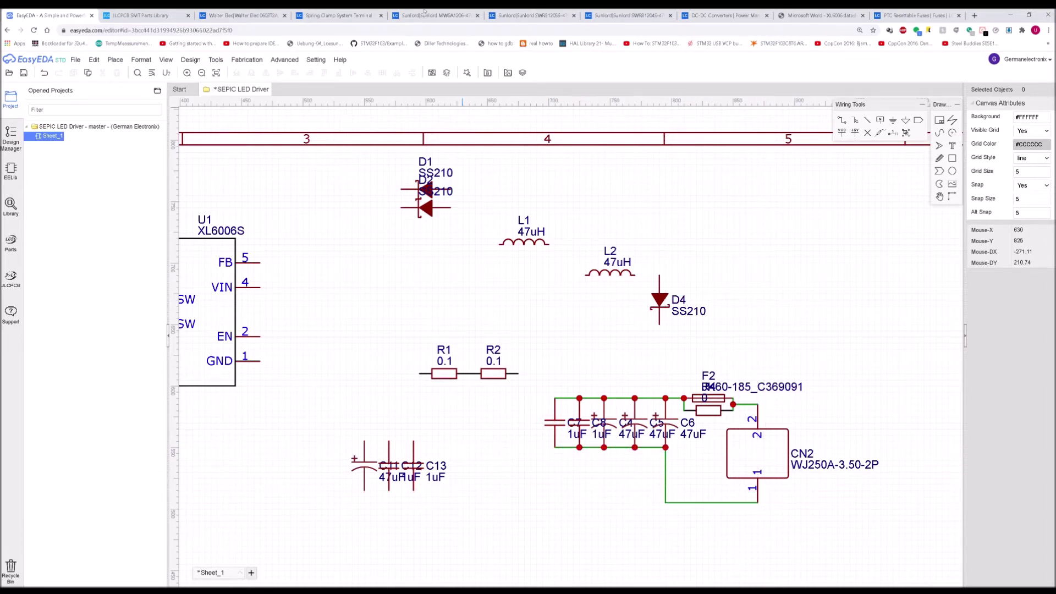
Switch to the XL6006 datasheet and examine the enlarged SEPIC Buck-Boost LED Driver application circuit
click(830, 13)
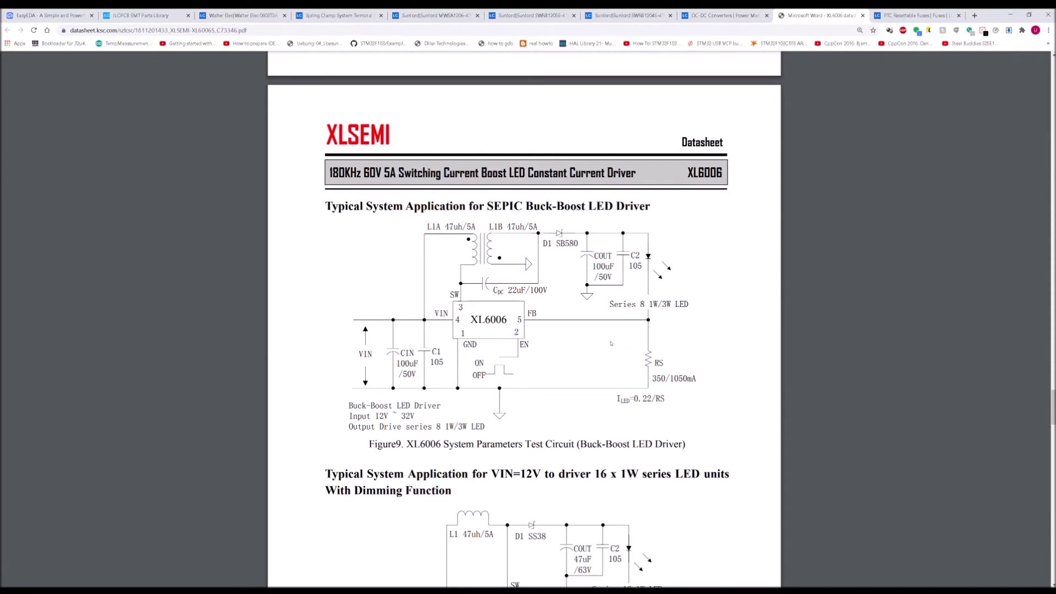
ctrl+scroll(616, 338, up, 2)
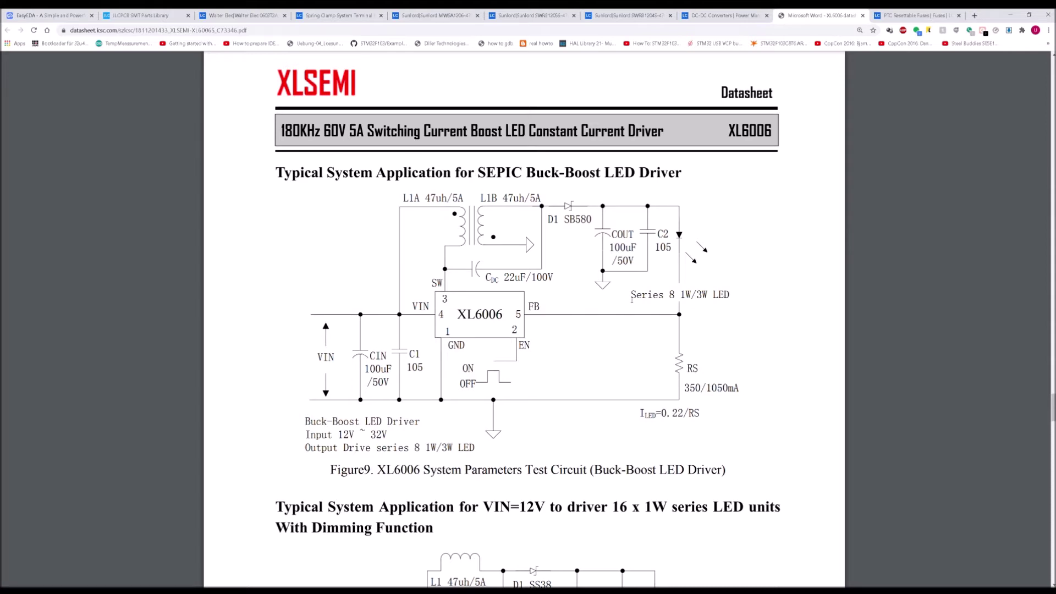
Switch back to the EasyEDA schematic and retract the wire from CN2 pin 1 to the lower rail of the output capacitors
click(70, 12)
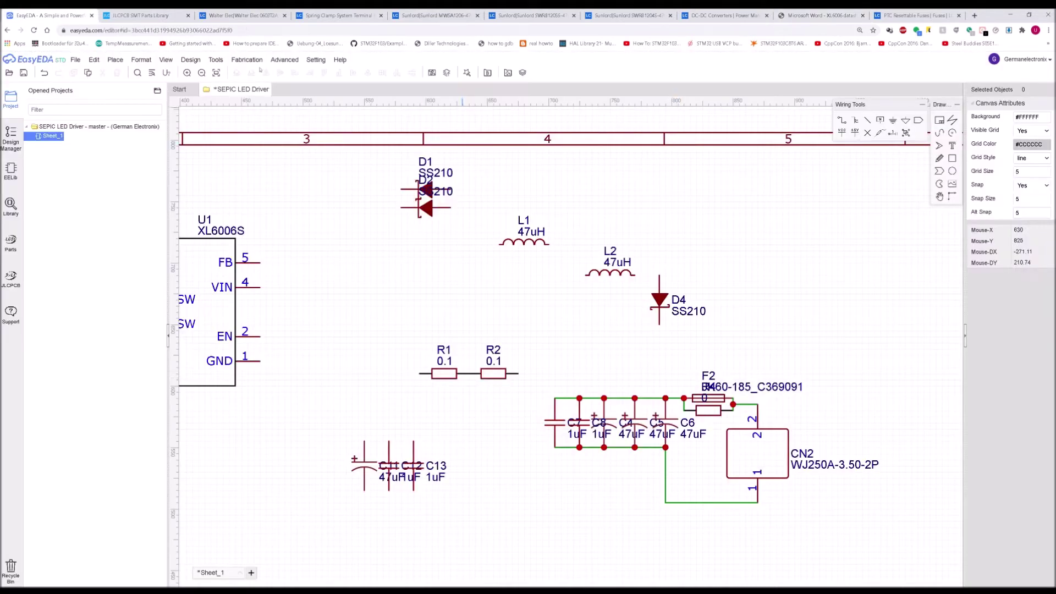
click(683, 502)
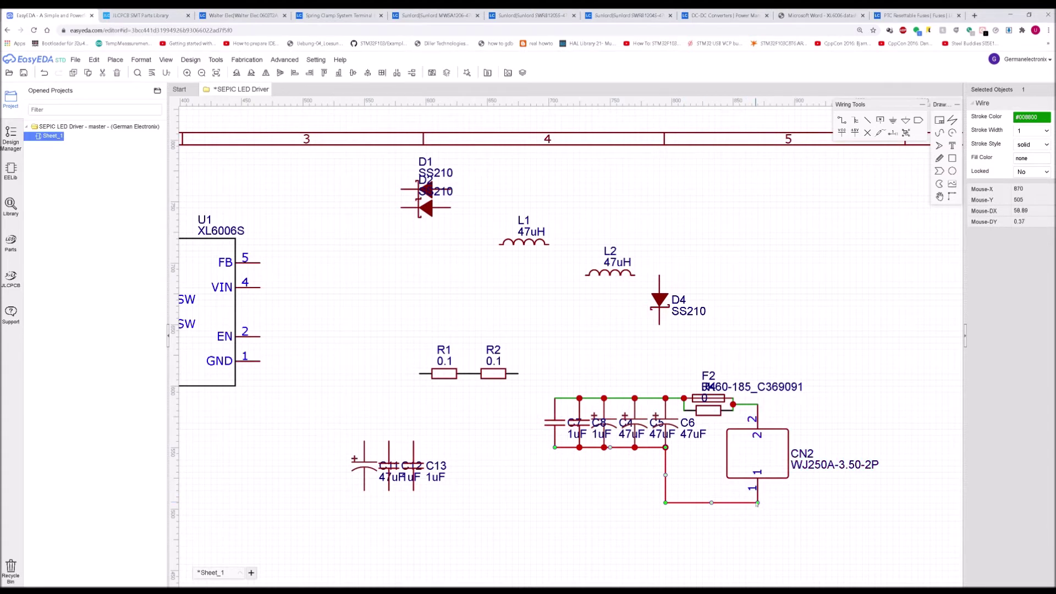
drag(758, 504, 667, 503)
drag(666, 503, 665, 448)
Move the series resistors R1 and R2 together below the output capacitors, in line with CN2 pin 1
click(449, 374)
ctrl+click(488, 374)
drag(488, 374, 711, 507)
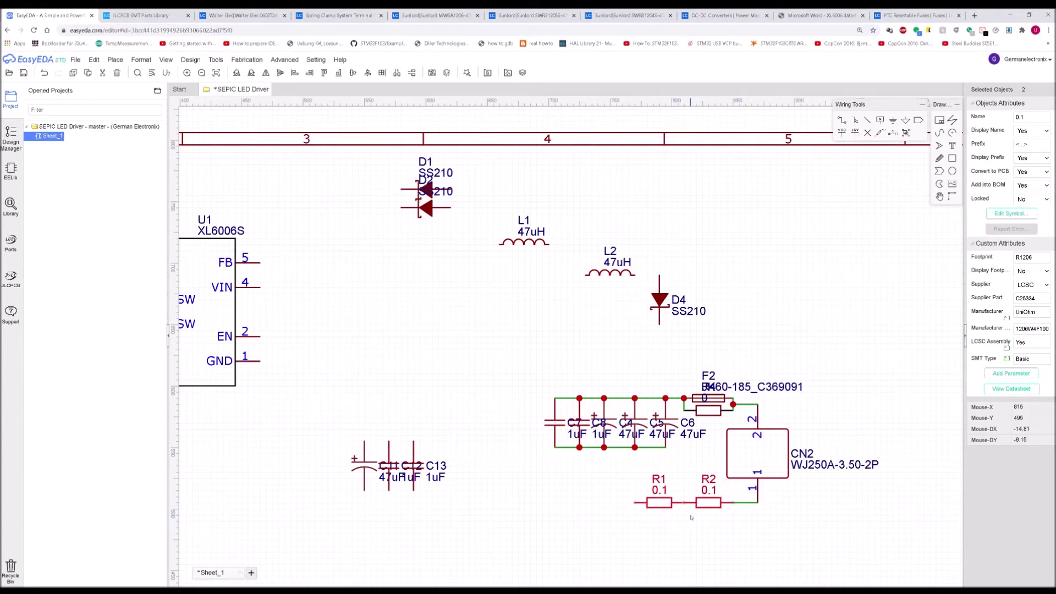
scroll(687, 516, up, 1)
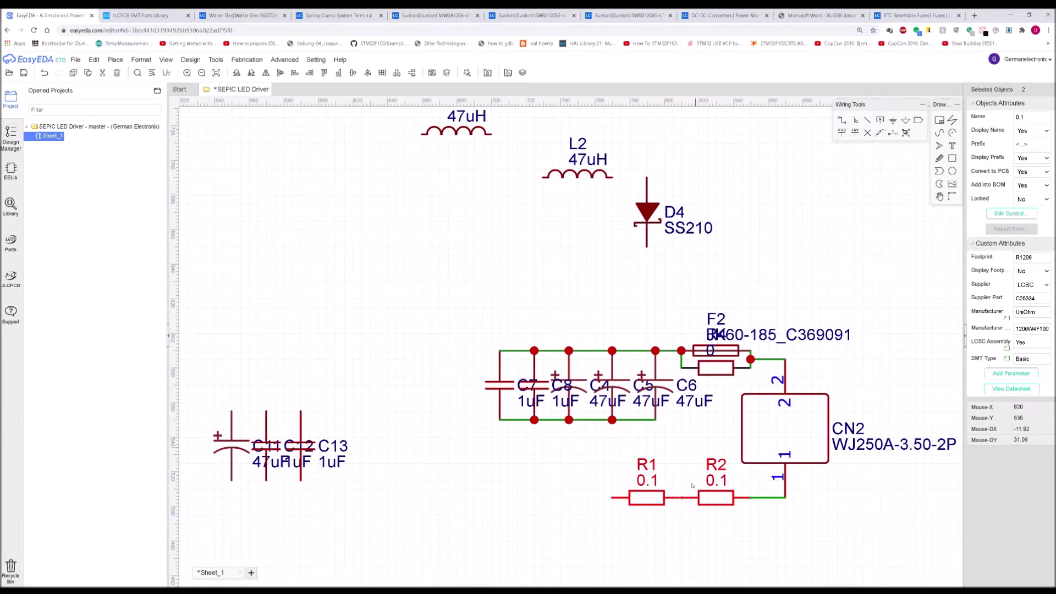
click(671, 526)
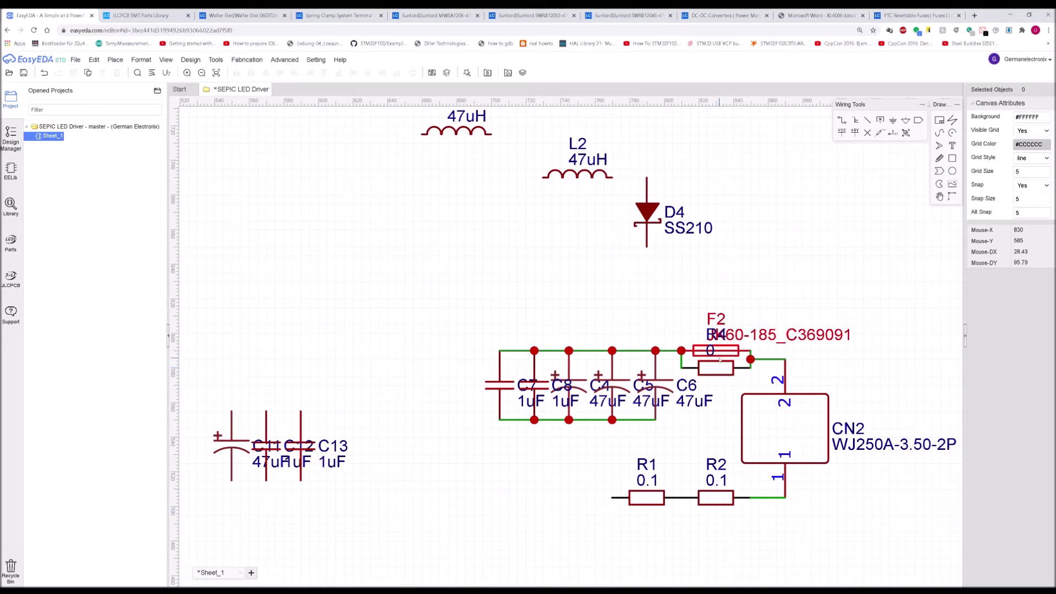
Open the LCSC product page of inductor L1 for viewing and return to the EasyEDA schematic
scroll(720, 360, down, 3)
right_drag(580, 323, 650, 331)
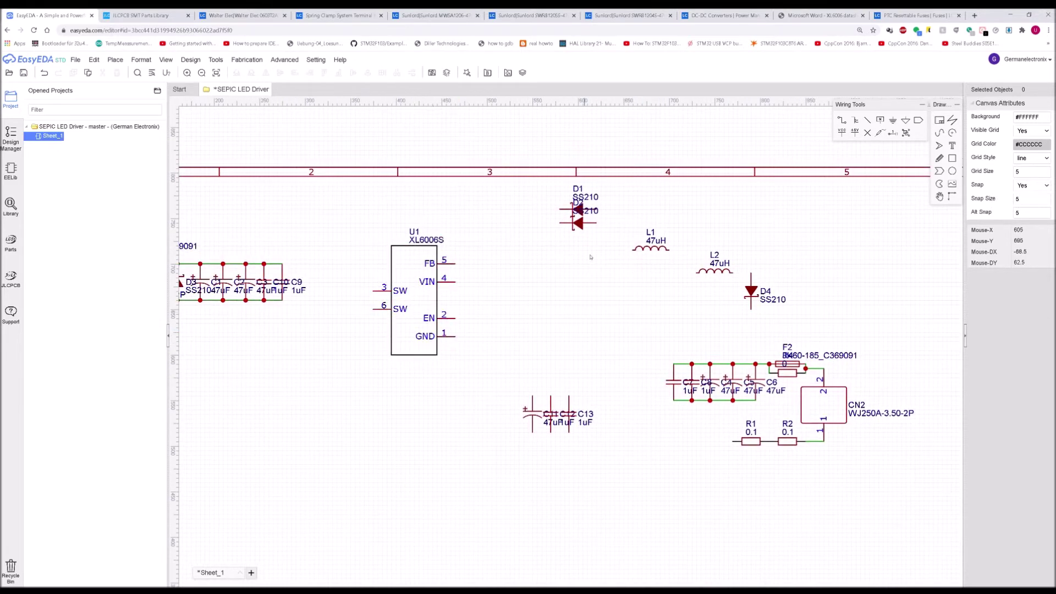
click(651, 249)
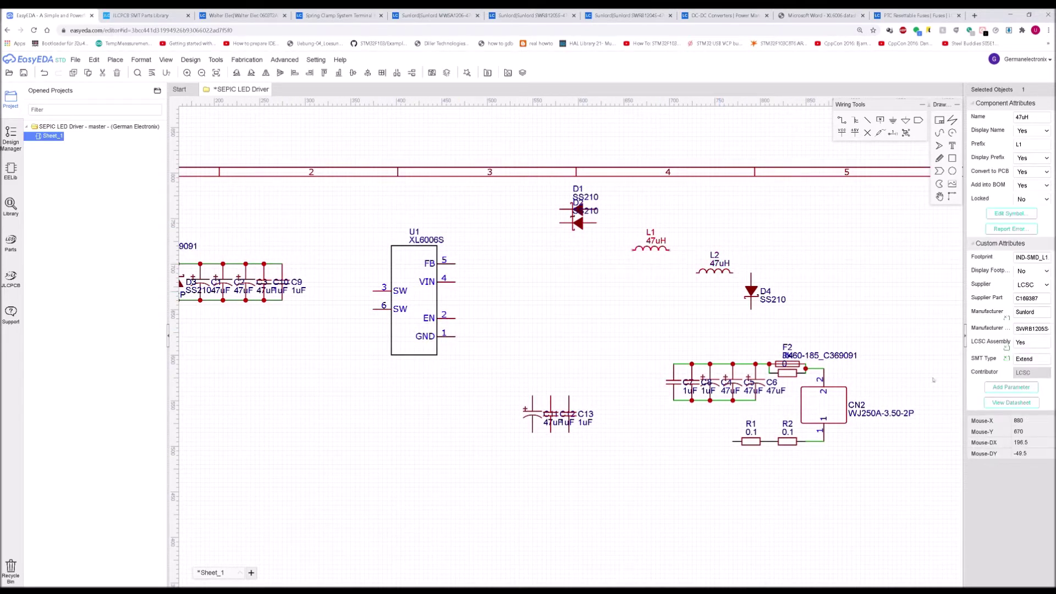
click(1010, 402)
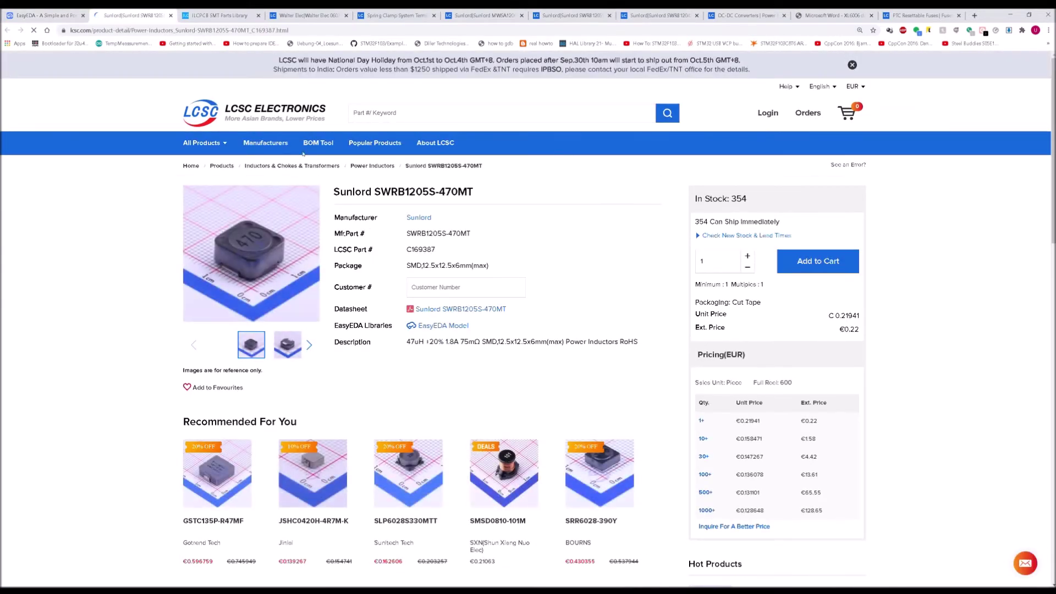
key(ctrl+1)
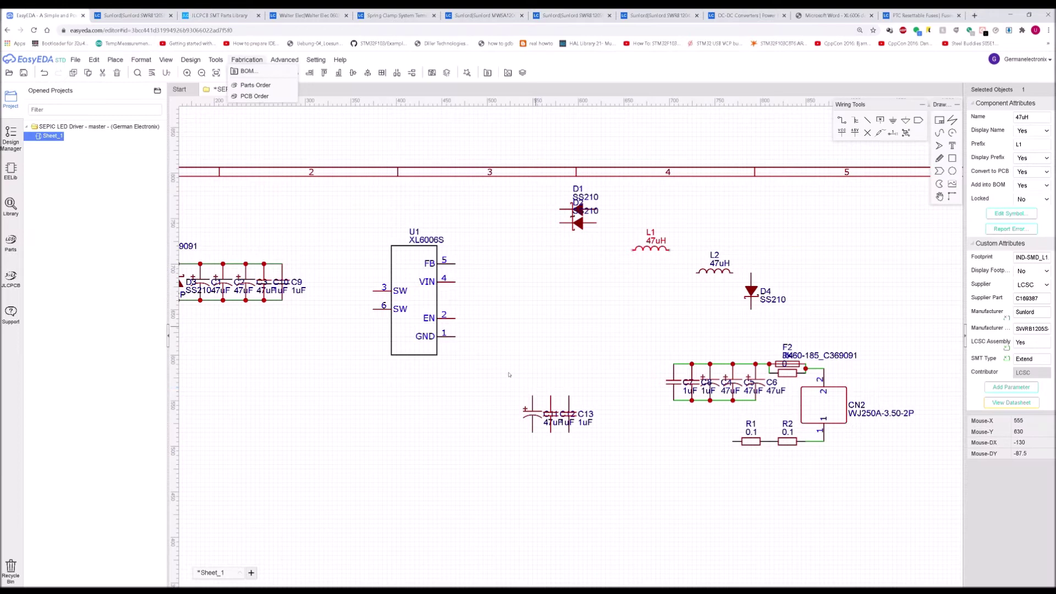
Move L1 to just below diodes D1 and D2, and shift the whole output block around CN2 slightly upward
drag(639, 250, 594, 287)
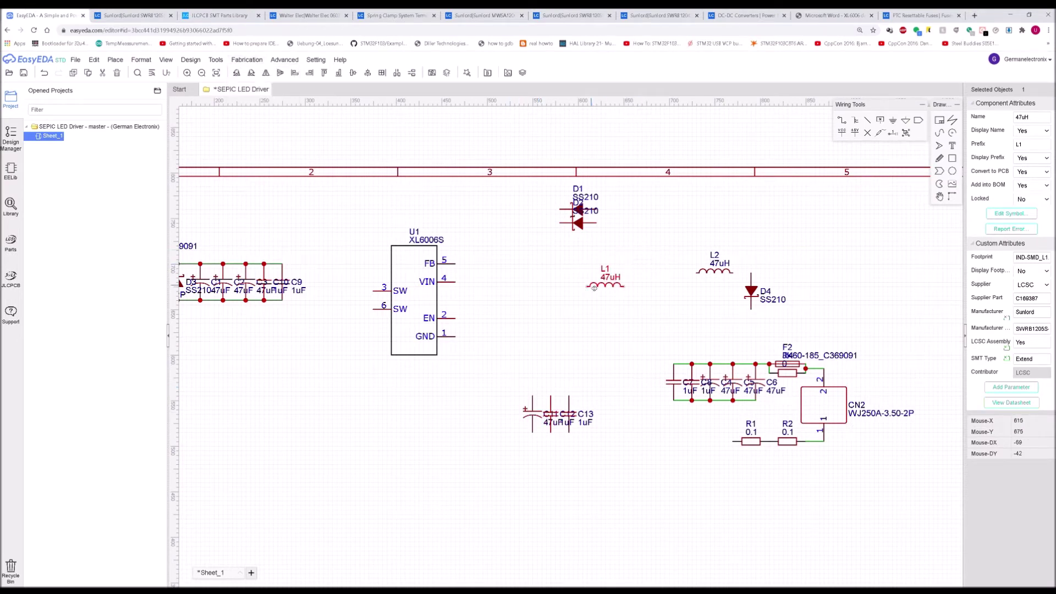
click(619, 258)
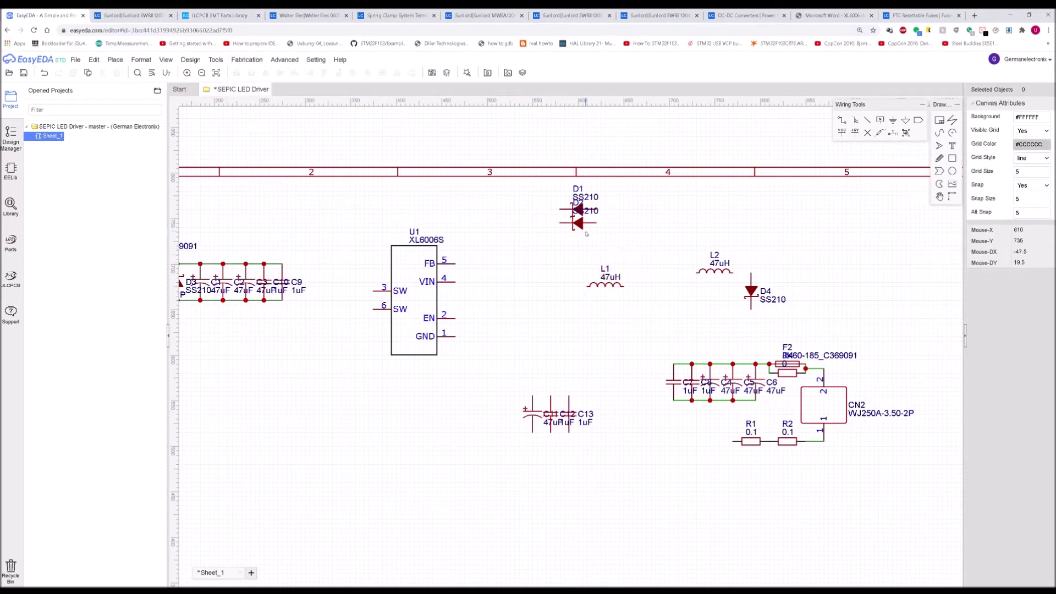
drag(645, 341, 929, 476)
drag(827, 414, 822, 378)
Place diode D4 just right of output capacitor C6, rotated so its cathode sits on the capacitors' upper rail
click(756, 298)
drag(755, 298, 754, 326)
key(space)
scroll(763, 372, up, 3)
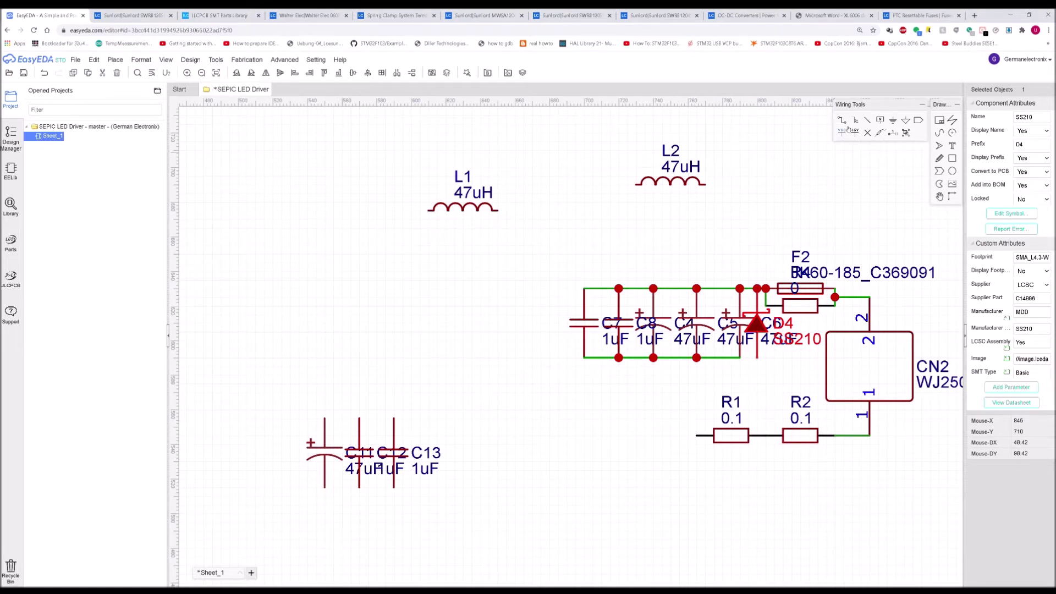
Wire the anode of D4 to the line between R2 and CN2 pin 1
click(842, 119)
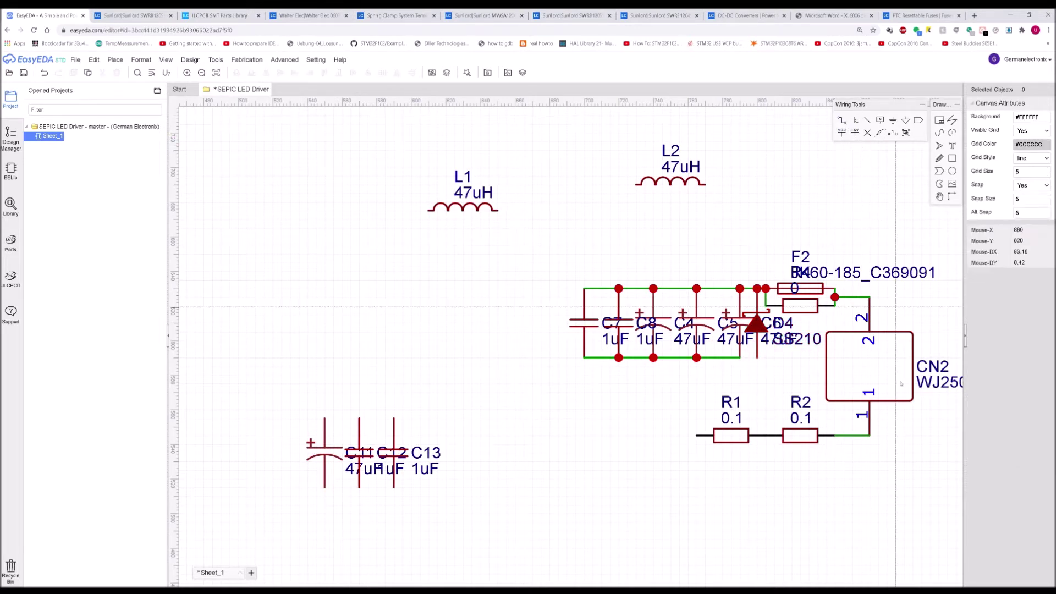
click(841, 435)
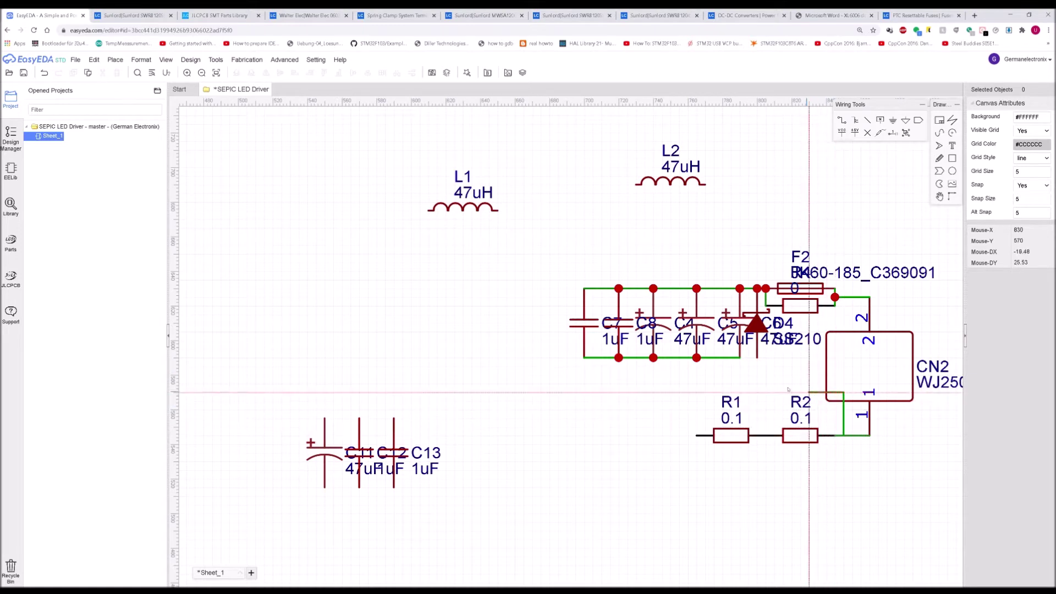
click(757, 357)
key(Escape)
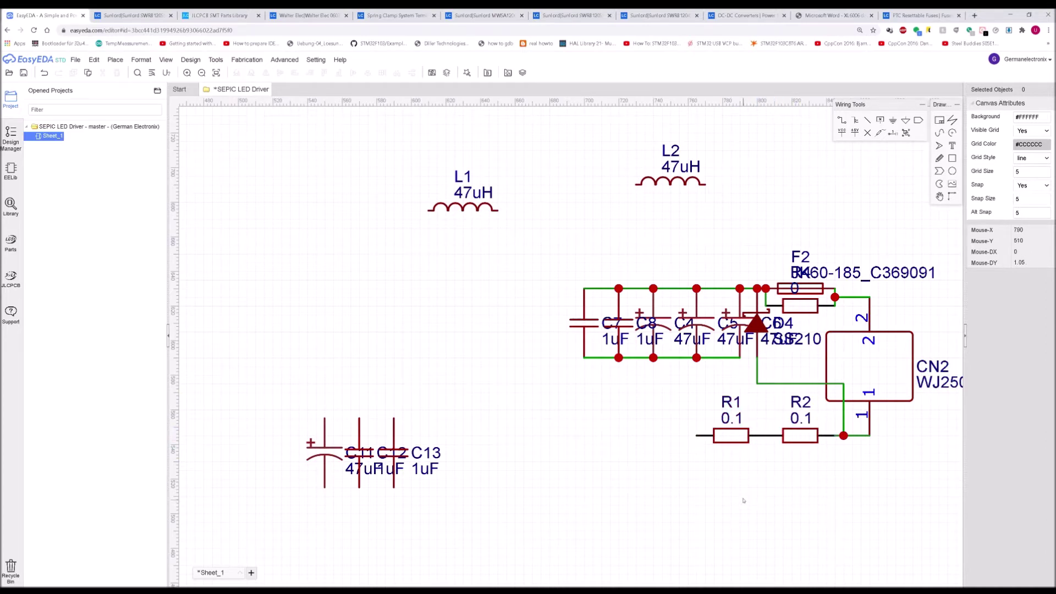
Place a GND symbol at the left end of R1
mouse_move(639, 418)
right_down()
mouse_move(780, 399)
mouse_move(619, 417)
right_up()
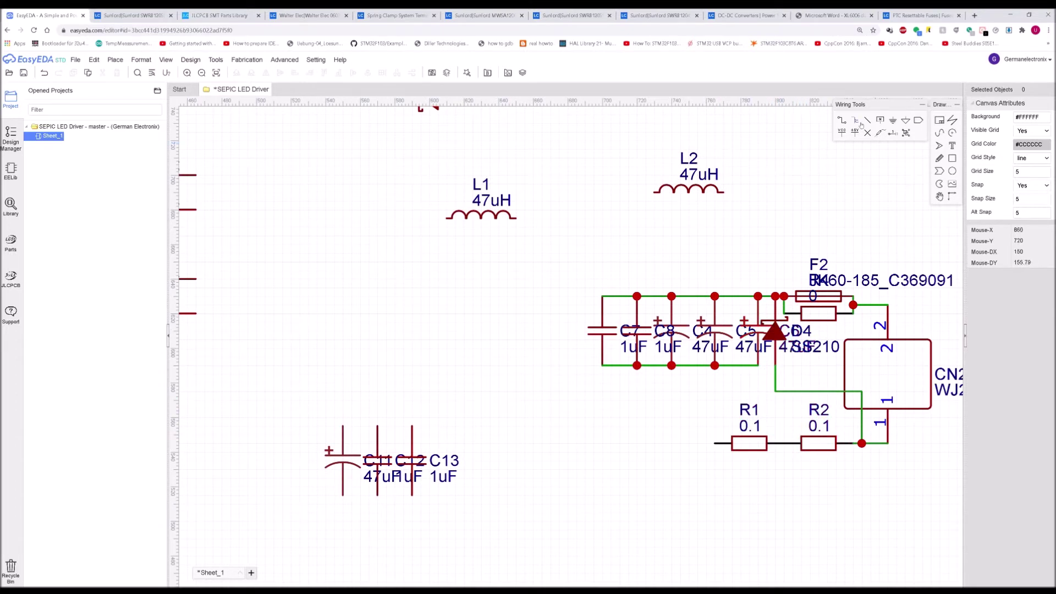
click(893, 120)
click(714, 444)
Add a net port to the CN2 pin 1 line, name it FB_Voltage and rotate it to extend to the right
click(917, 120)
key(space)
click(880, 444)
right_click(879, 453)
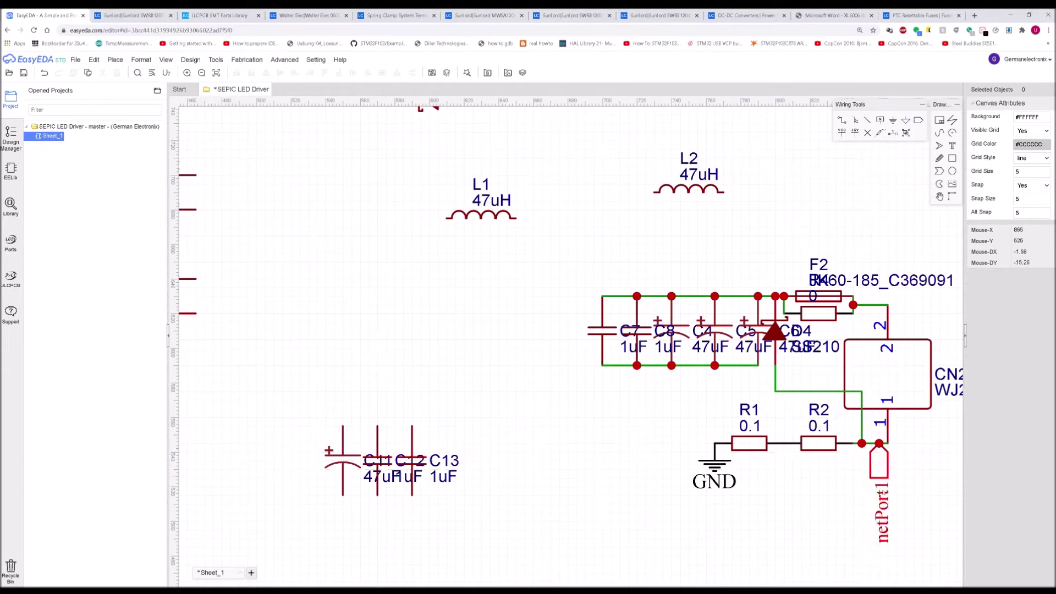
double_click(879, 504)
text(FB_Volt)
key(Return)
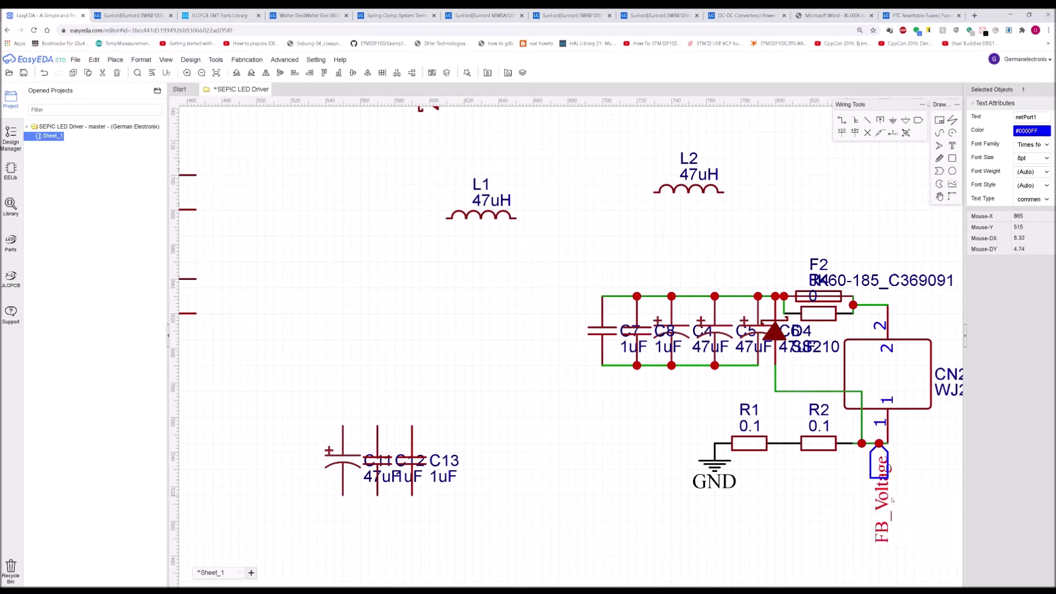
key(space)
drag(959, 445, 958, 445)
click(924, 493)
scroll(923, 492, down, 3)
right_drag(933, 480, 773, 466)
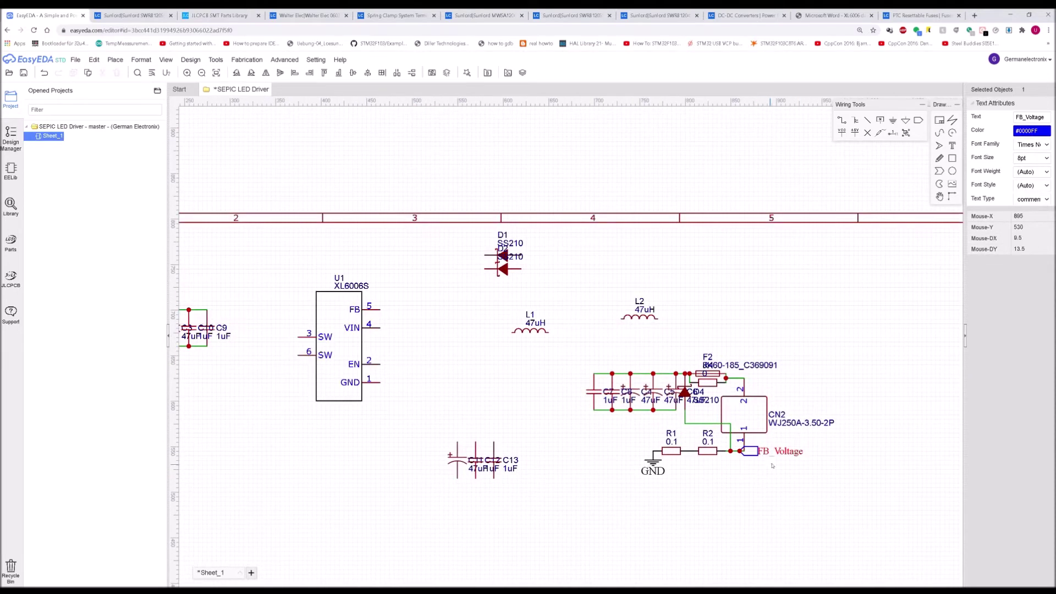
scroll(773, 465, up, 2)
click(754, 286)
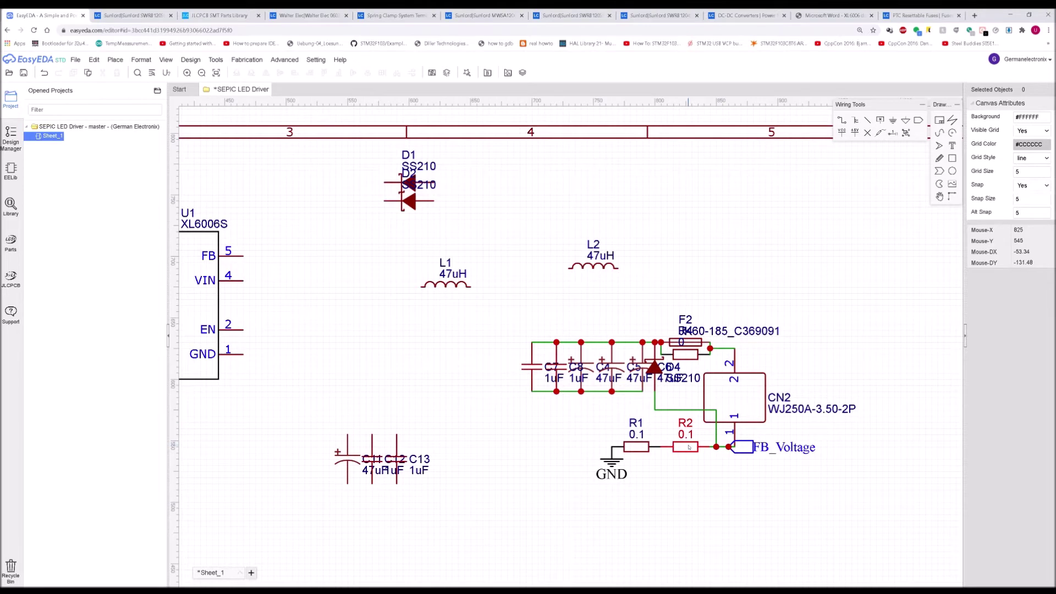
scroll(688, 446, up, 3)
scroll(675, 453, down, 2)
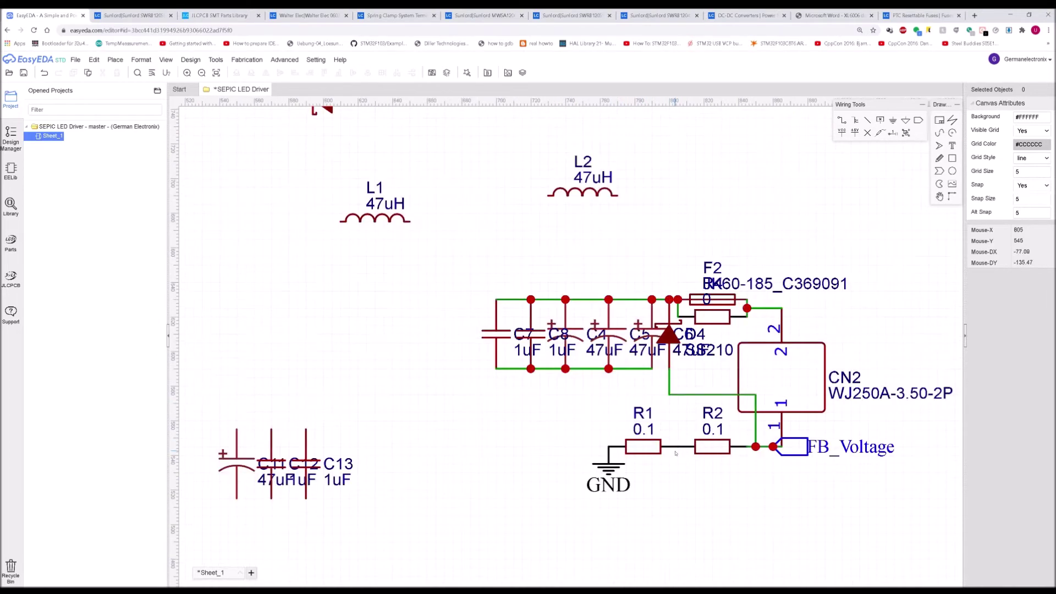
scroll(675, 452, down, 3)
Search the JLCPCB SMT parts library for "100v mlcc" and limit the results to Basic Parts
click(183, 12)
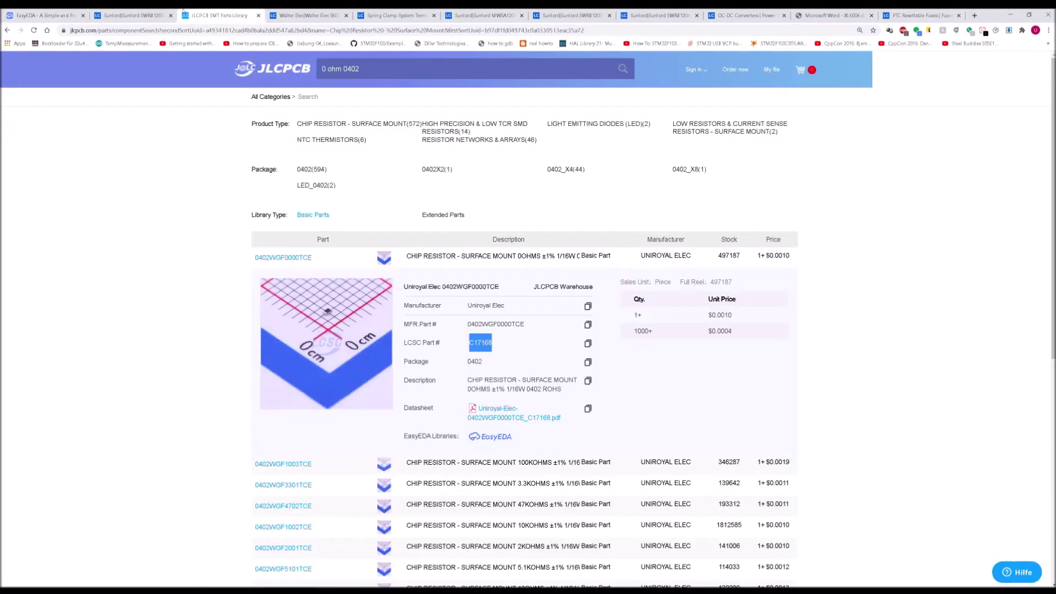
click(429, 74)
key(ctrl+a)
key(BackSpace)
text(100v)
key(Return)
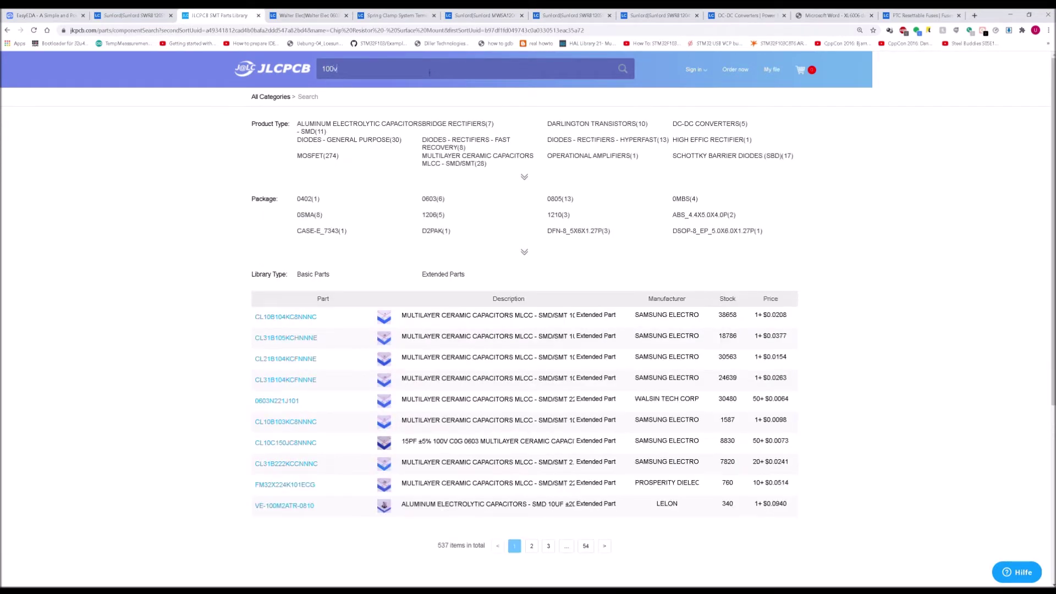
text(mlcc)
key(Return)
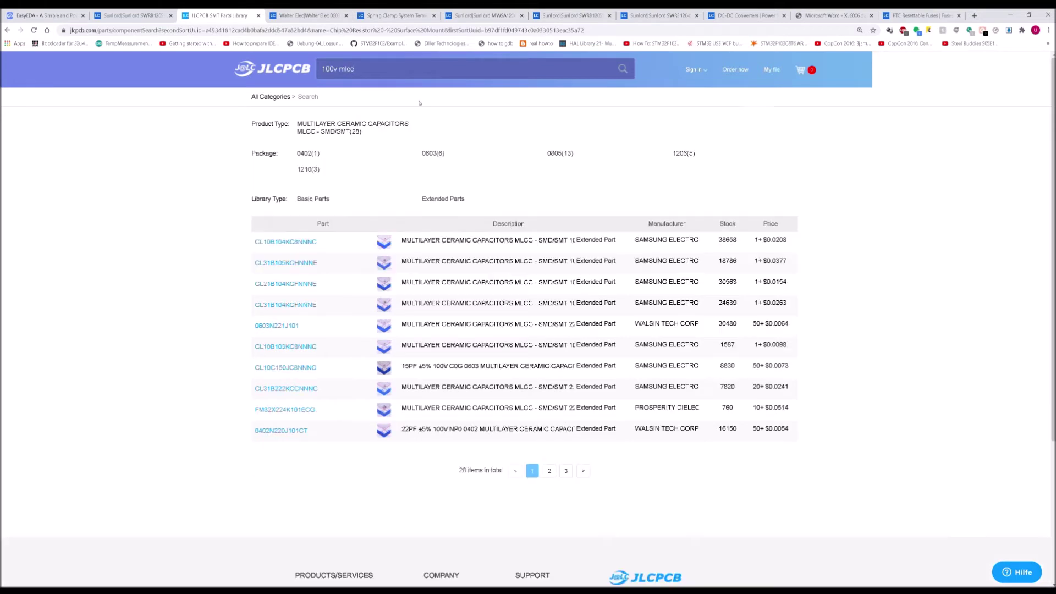
click(313, 199)
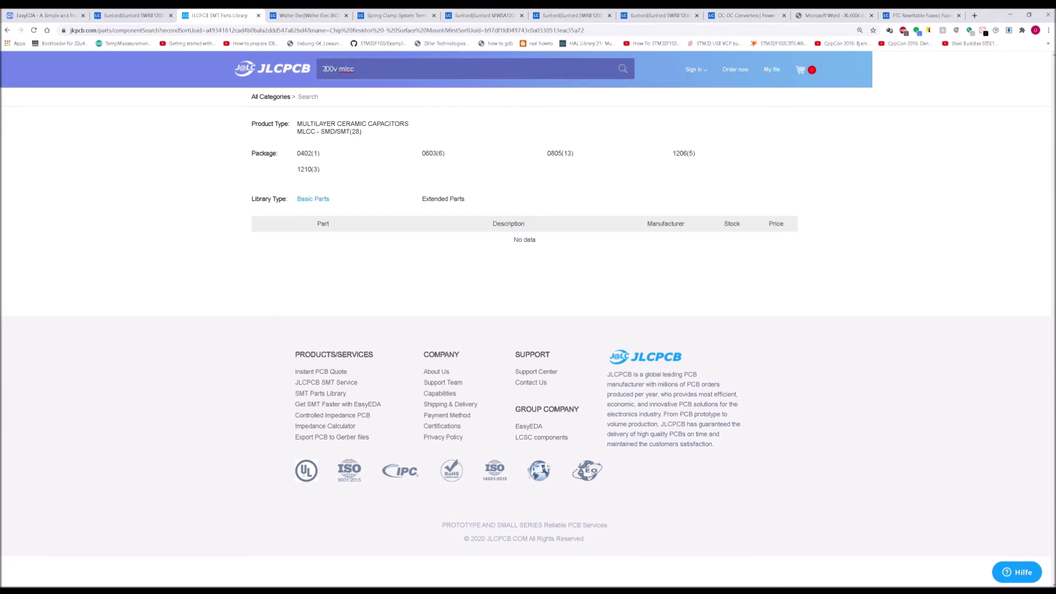
Repeat the parts search with "200v mlcc" limited to Basic Parts, and return to the EasyEDA schematic
key(BackSpace)
text(2)
key(Return)
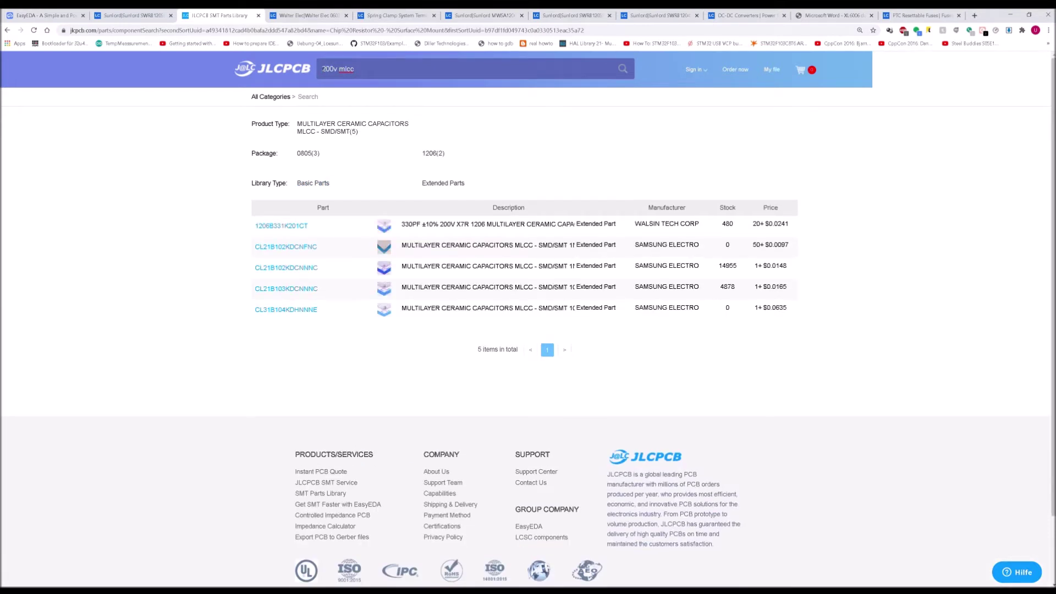
click(308, 182)
click(54, 16)
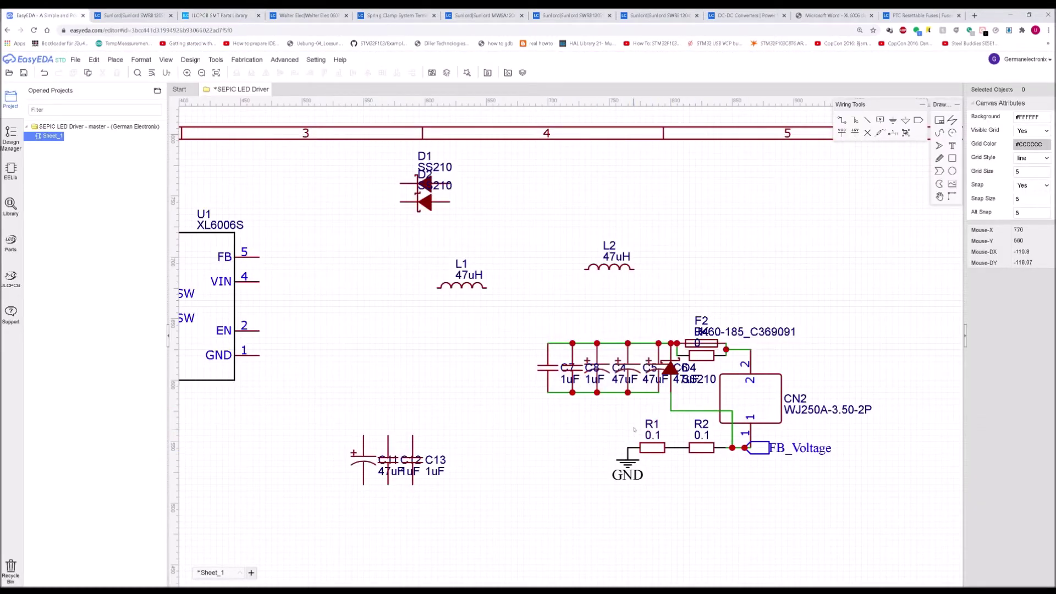
scroll(634, 430, up, 1)
scroll(402, 351, down, 2)
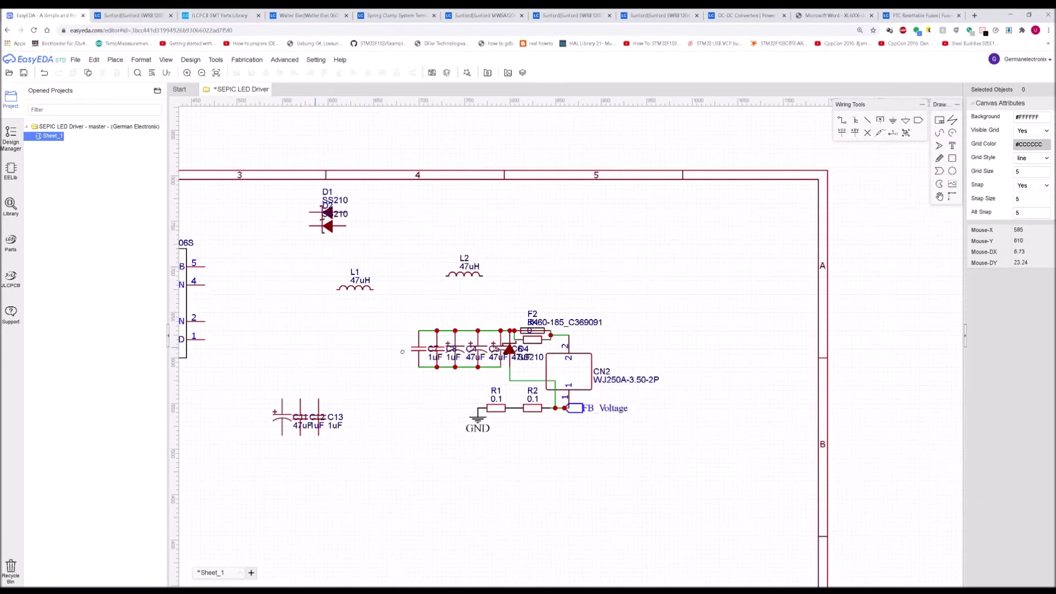
right_drag(402, 352, 649, 373)
scroll(486, 297, up, 1)
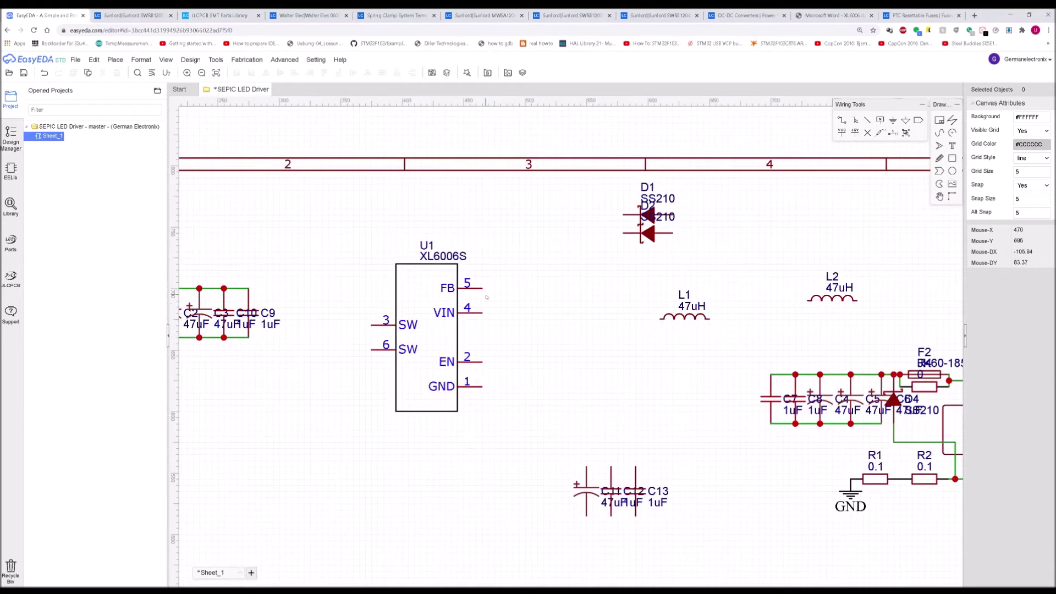
drag(505, 239, 531, 281)
scroll(547, 279, down, 1)
right_drag(550, 278, 474, 271)
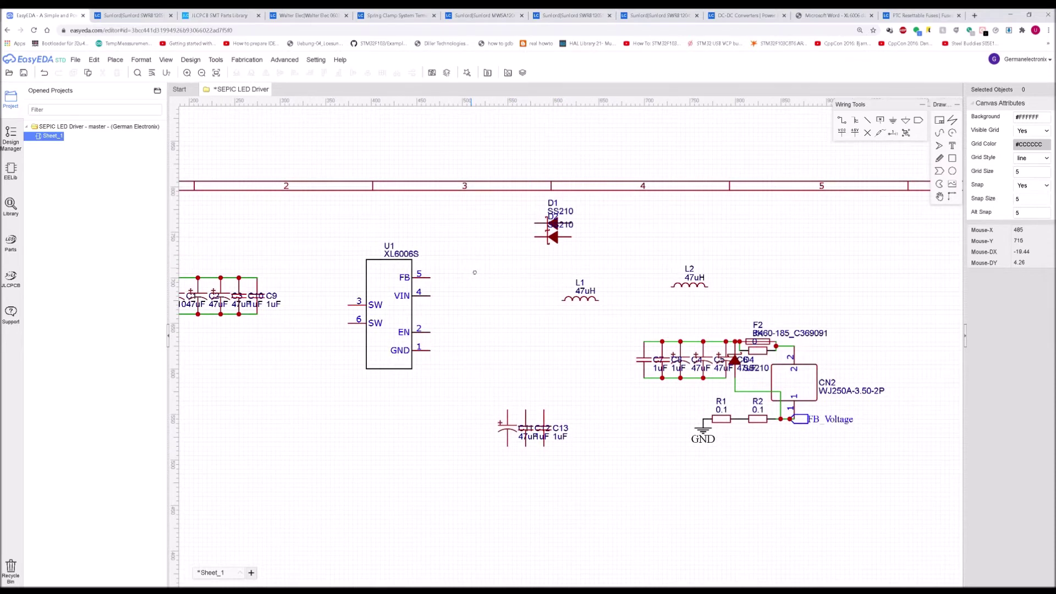
scroll(461, 284, up, 1)
scroll(748, 386, down, 3)
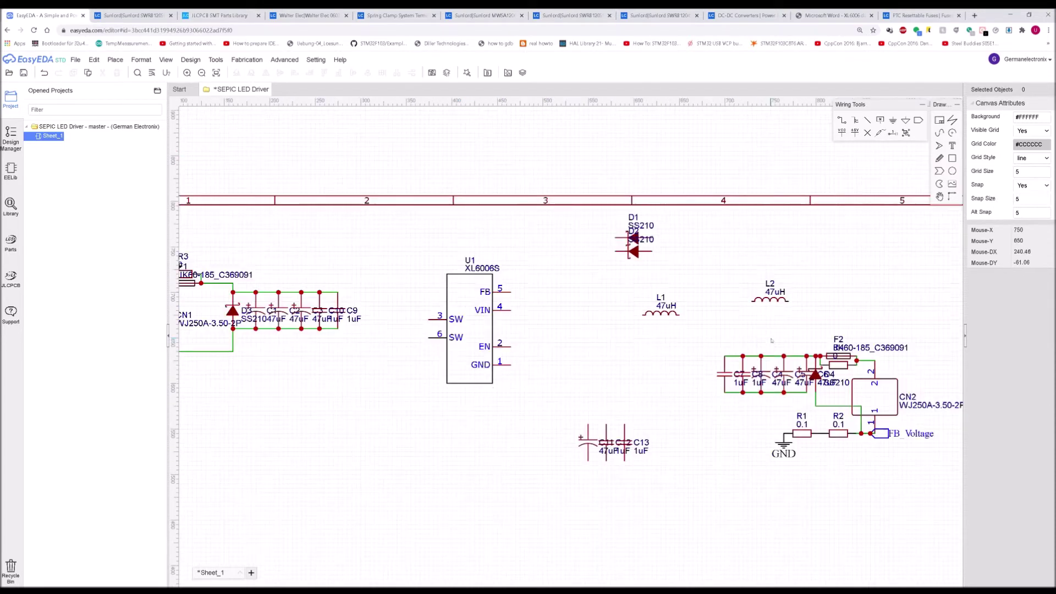
Move the output block slightly up and toward U1, and place L2 just below and left of L1
drag(829, 466, 938, 464)
drag(803, 437, 767, 408)
drag(692, 327, 564, 372)
right_drag(567, 419, 728, 438)
scroll(801, 392, up, 3)
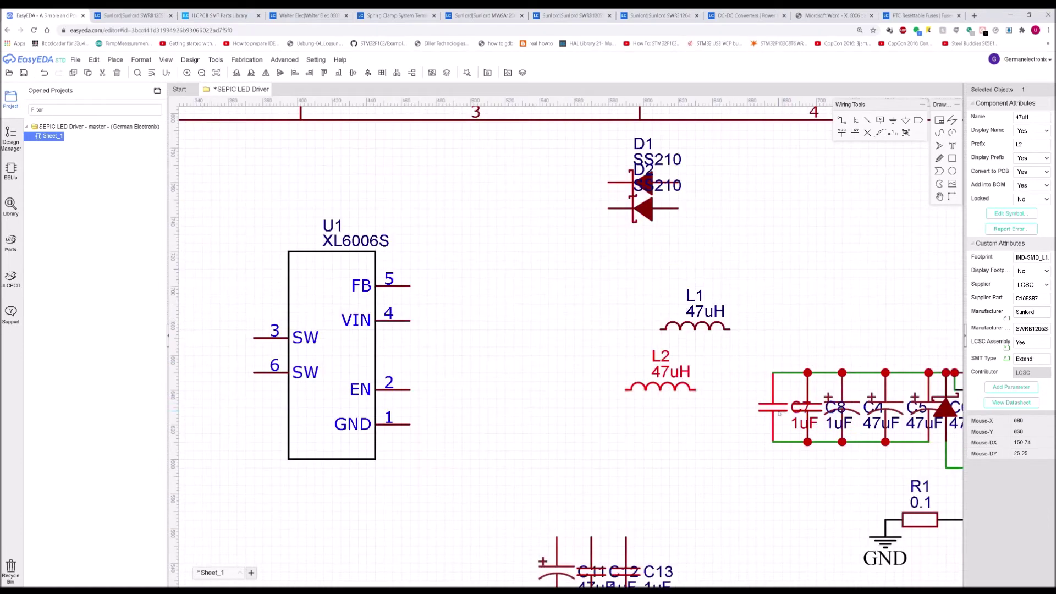
Move U1 slightly up and to the right, closer to the inductors
click(804, 389)
scroll(805, 390, down, 3)
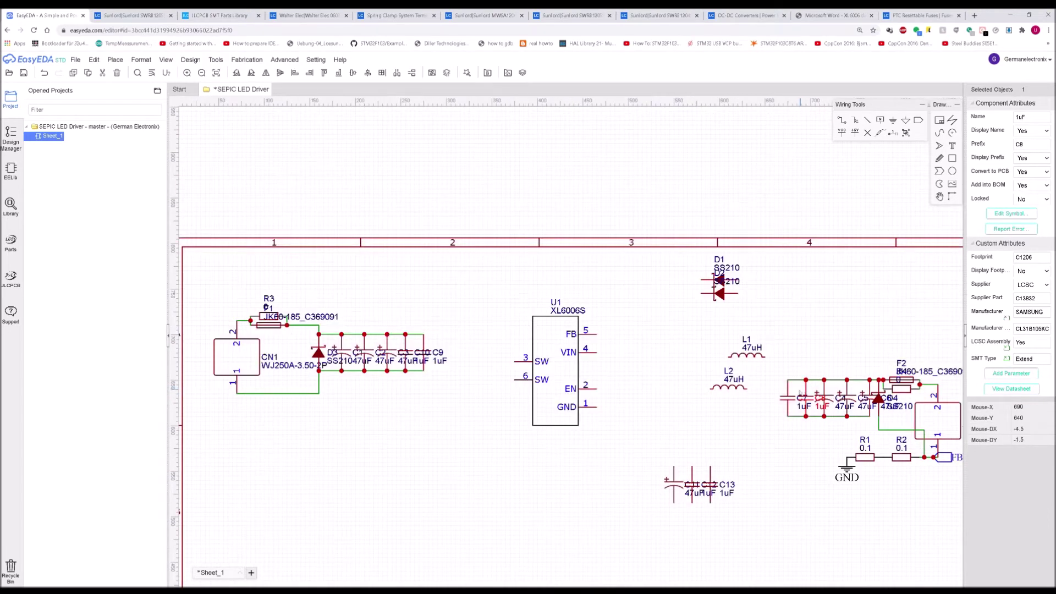
drag(549, 341, 573, 331)
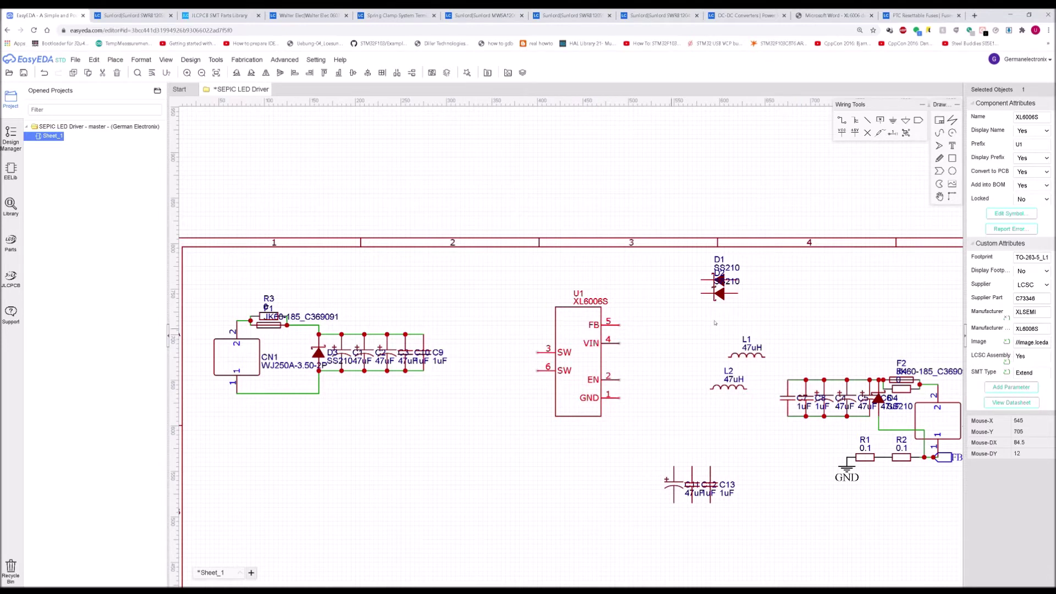
Shift the complete output block with R1, R2, CN2 and FB_Voltage upward so its capacitors sit about level with U1's upper pins
right_drag(717, 330, 787, 324)
scroll(396, 364, down, 2)
drag(712, 349, 883, 464)
drag(832, 406, 824, 365)
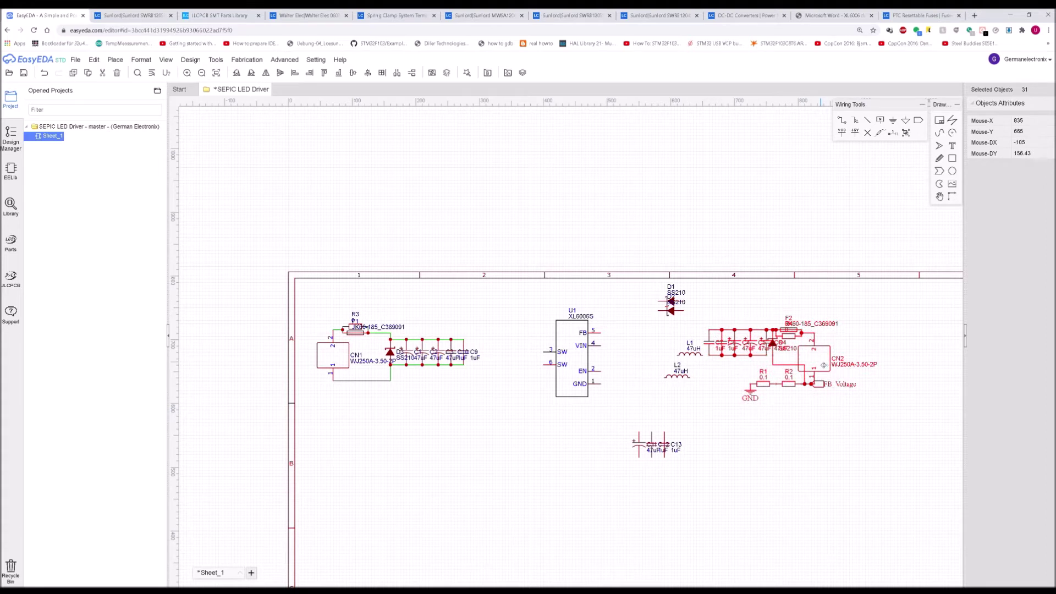
Lower the output block slightly and place a copy of its FB_Voltage net port on U1's FB pin
scroll(685, 345, up, 2)
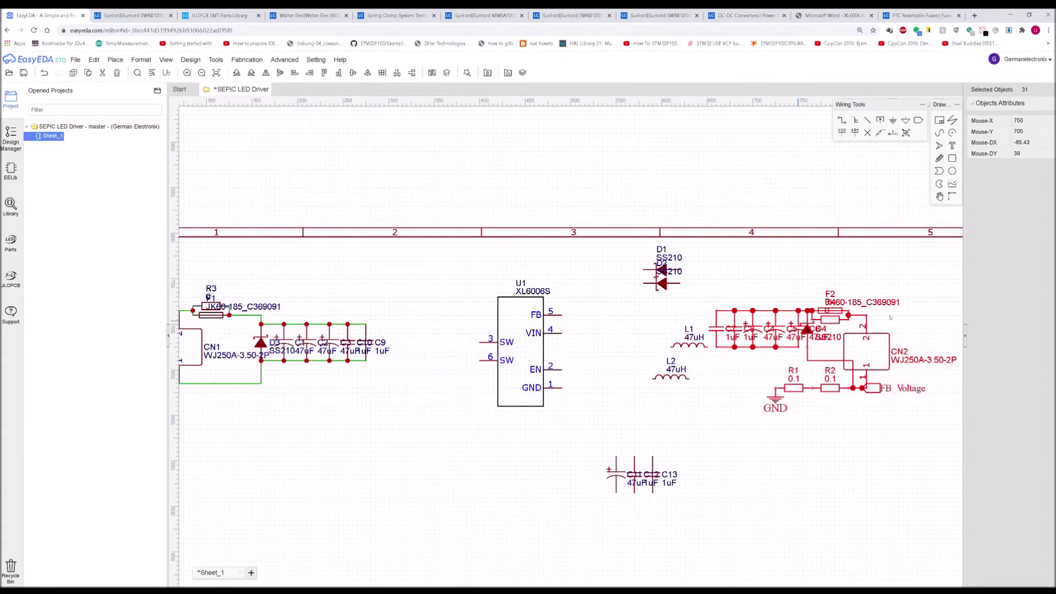
drag(869, 360, 868, 365)
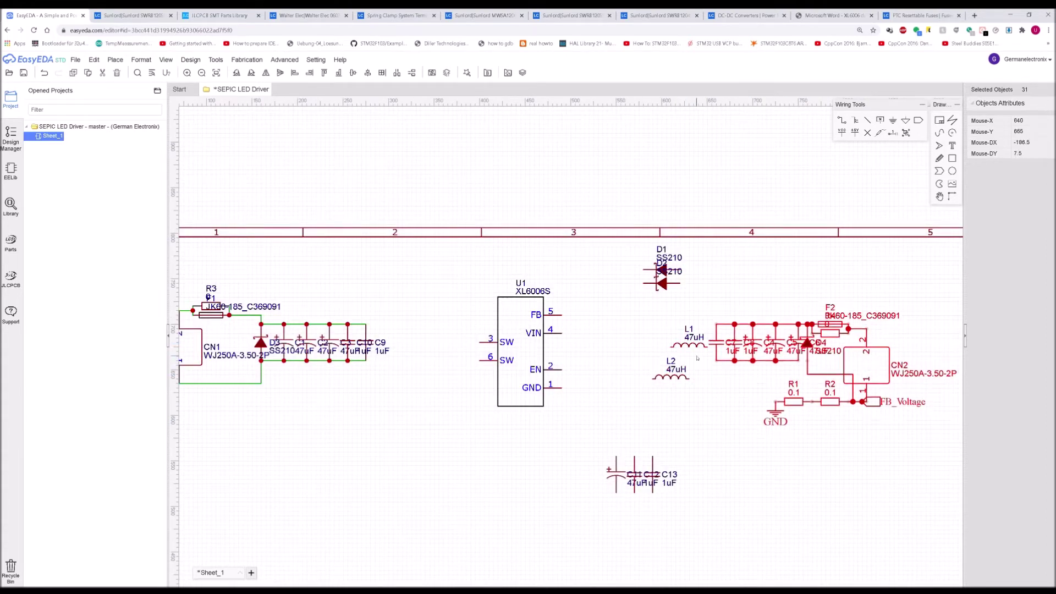
click(874, 402)
key(ctrl+c)
key(ctrl+v)
click(561, 315)
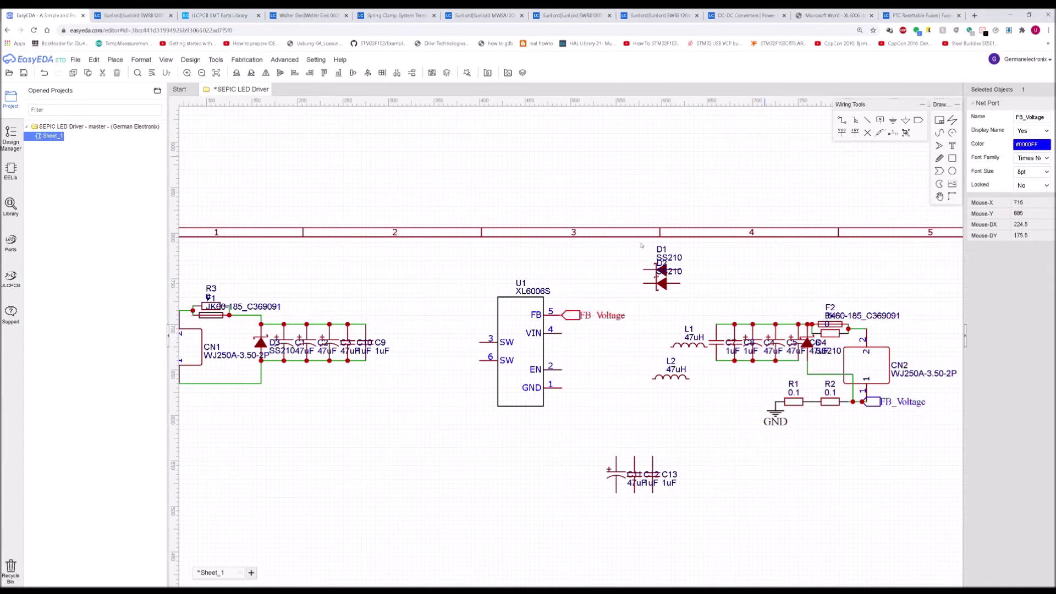
Place GND symbols under output capacitor C7, under input capacitor C9, and rotated sideways on U1's GND pin
scroll(641, 246, up, 2)
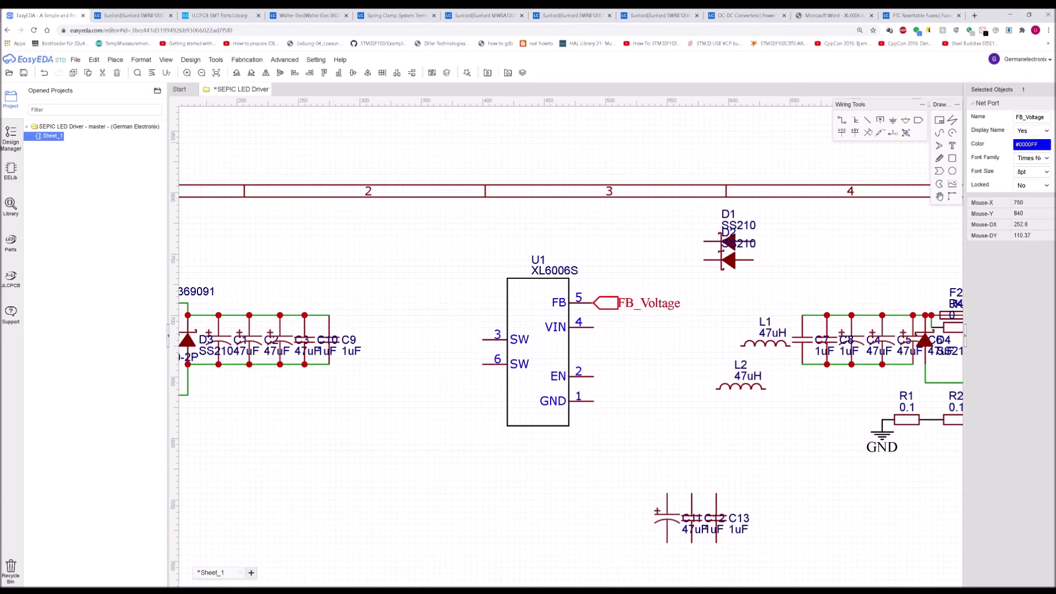
click(892, 119)
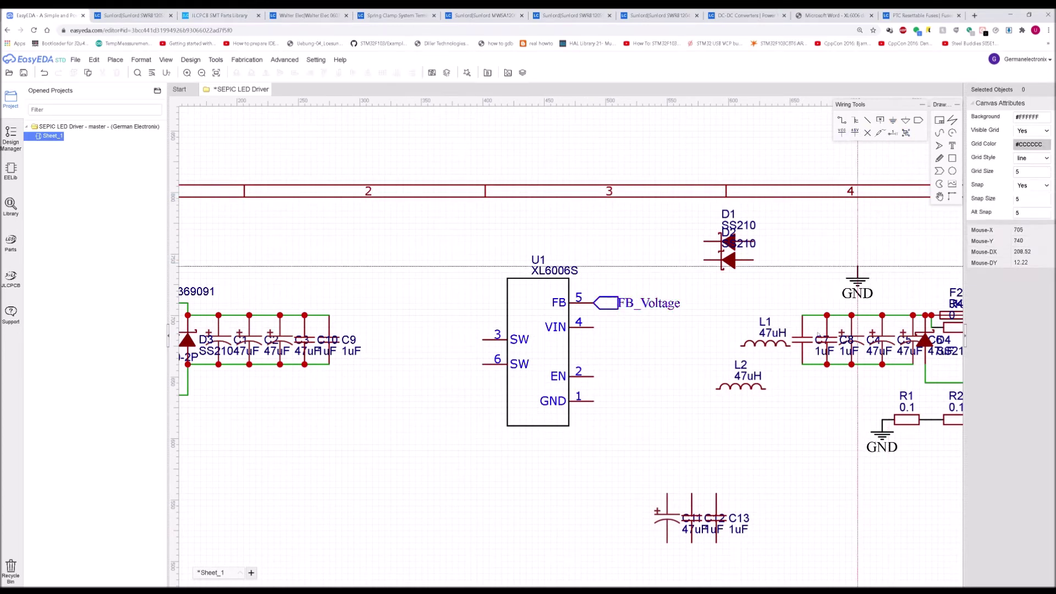
scroll(805, 367, down, 2)
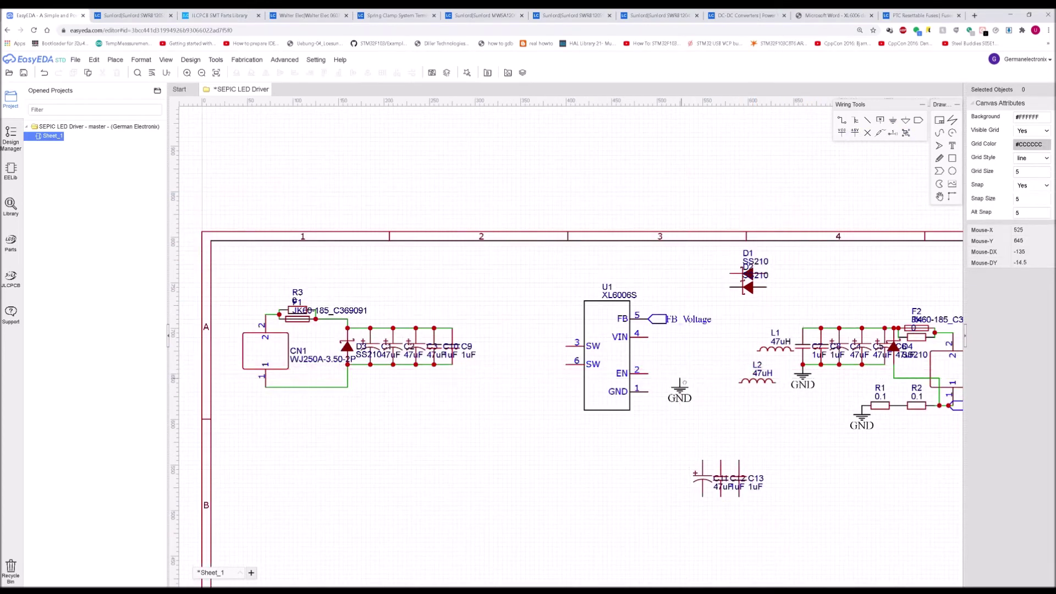
right_drag(665, 383, 770, 389)
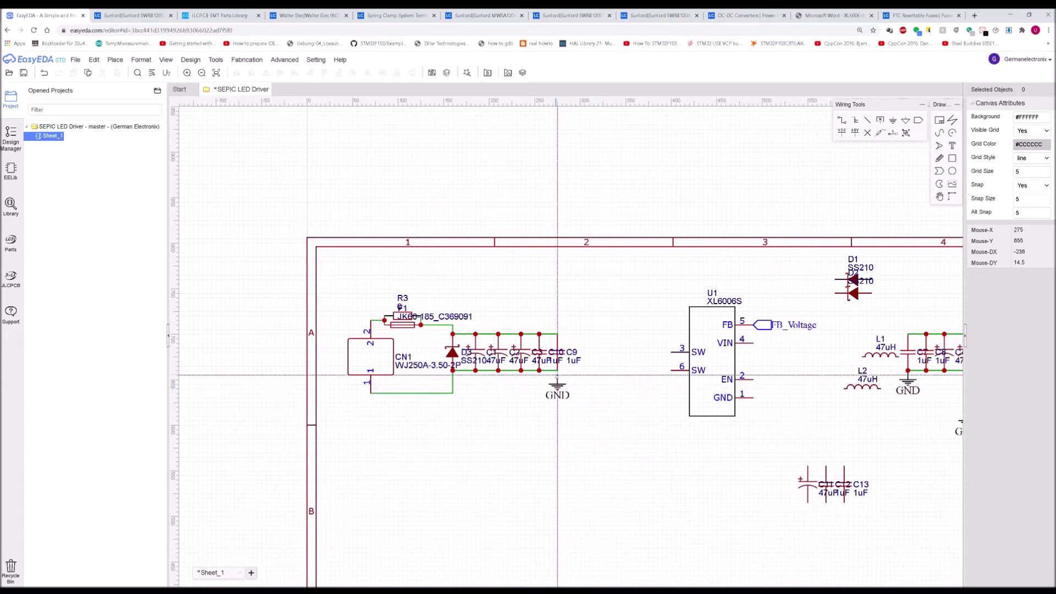
click(557, 370)
right_drag(620, 308, 555, 314)
key(space)
click(688, 406)
key(Escape)
scroll(683, 391, up, 5)
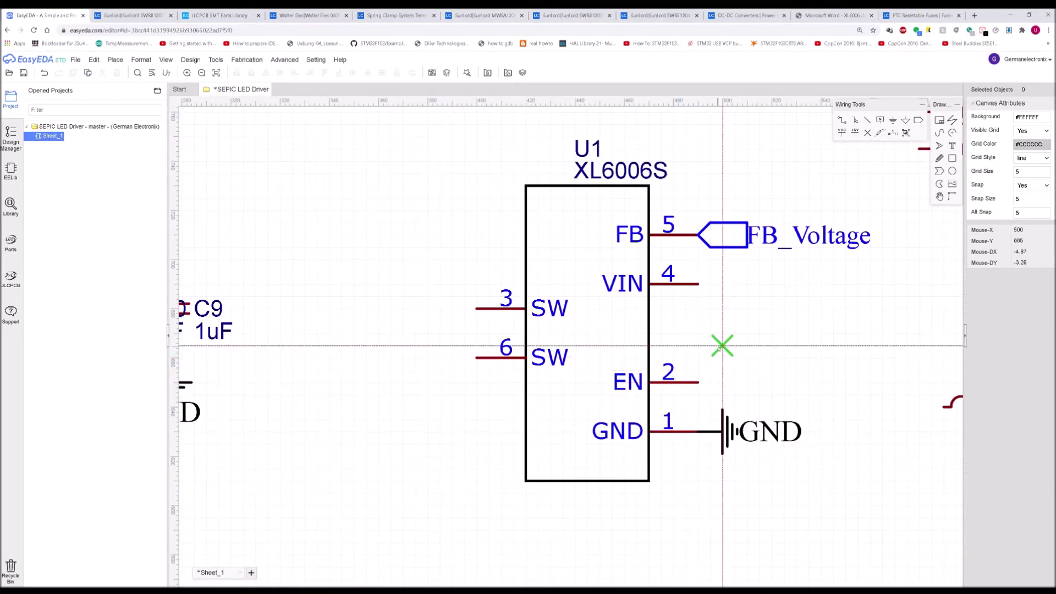
scroll(720, 346, down, 2)
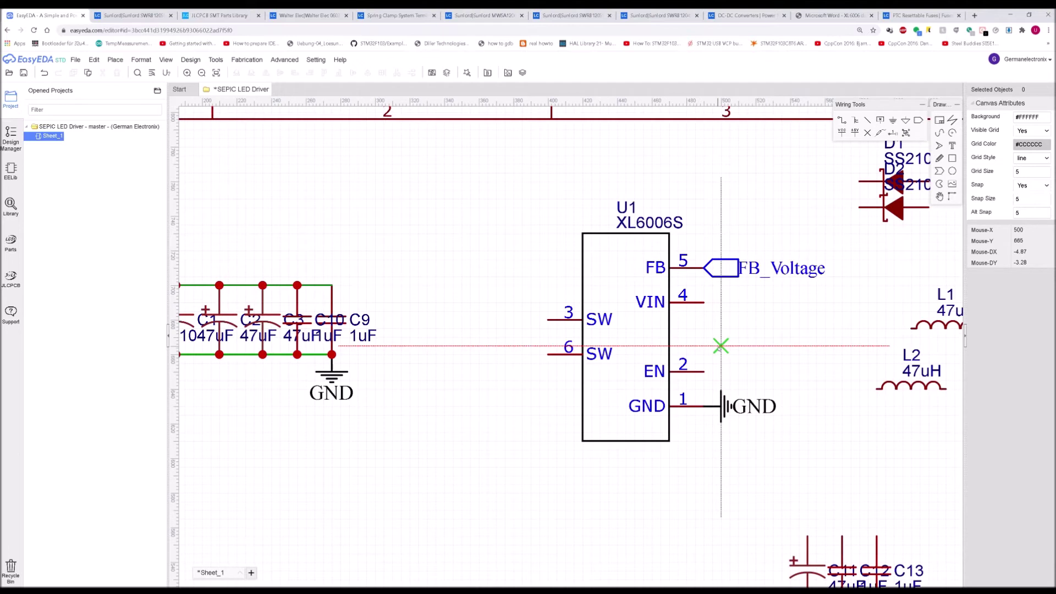
right_click(719, 347)
Open U1's part page on LCSC and examine the SEPIC Buck-Boost LED Driver circuit in the XL6006 datasheet
click(630, 330)
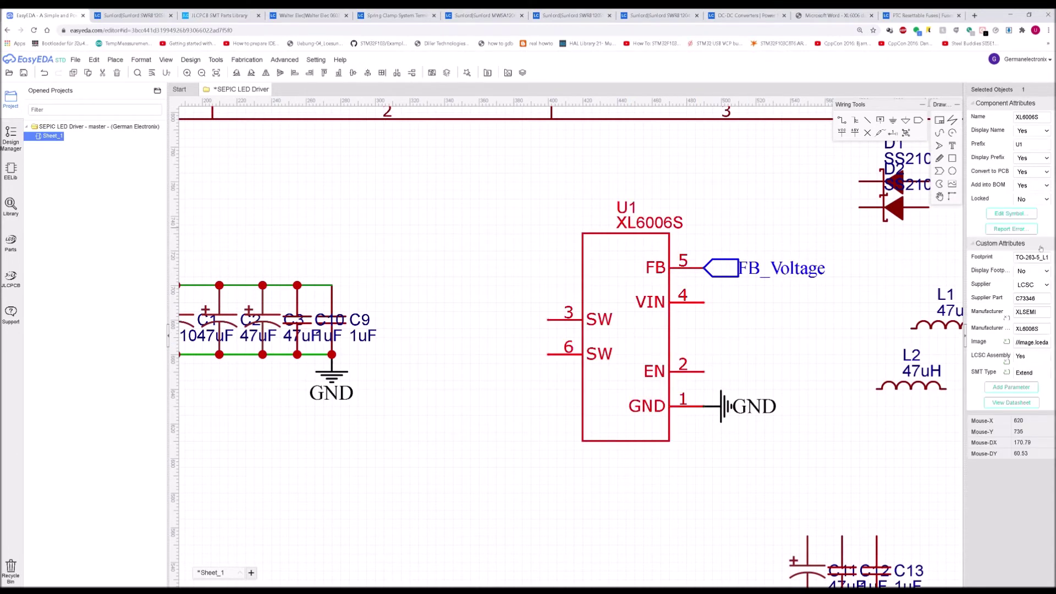
click(1004, 403)
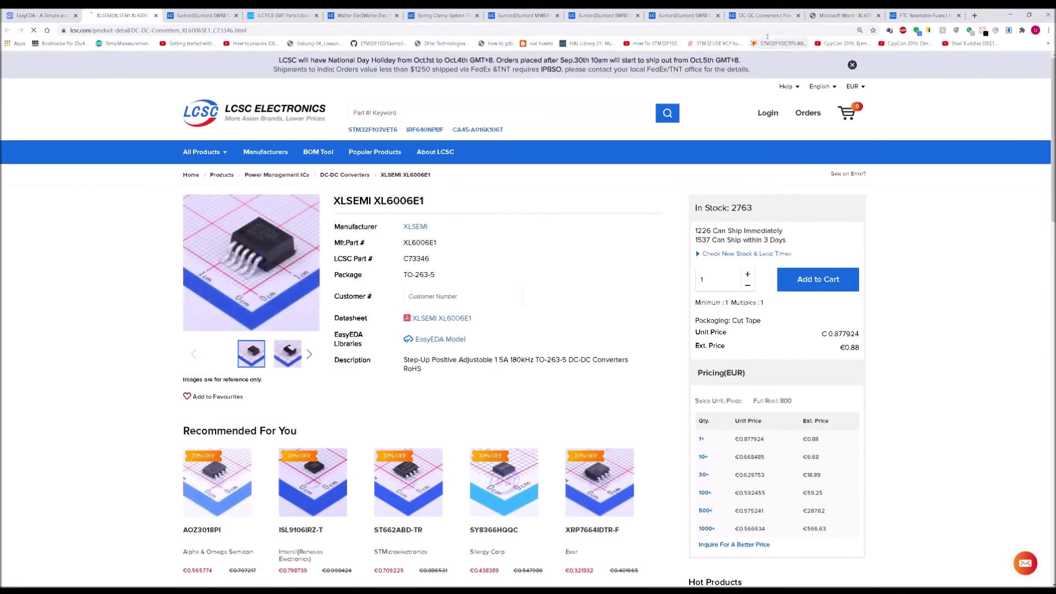
click(836, 16)
scroll(573, 268, down, 7)
scroll(573, 275, up, 6)
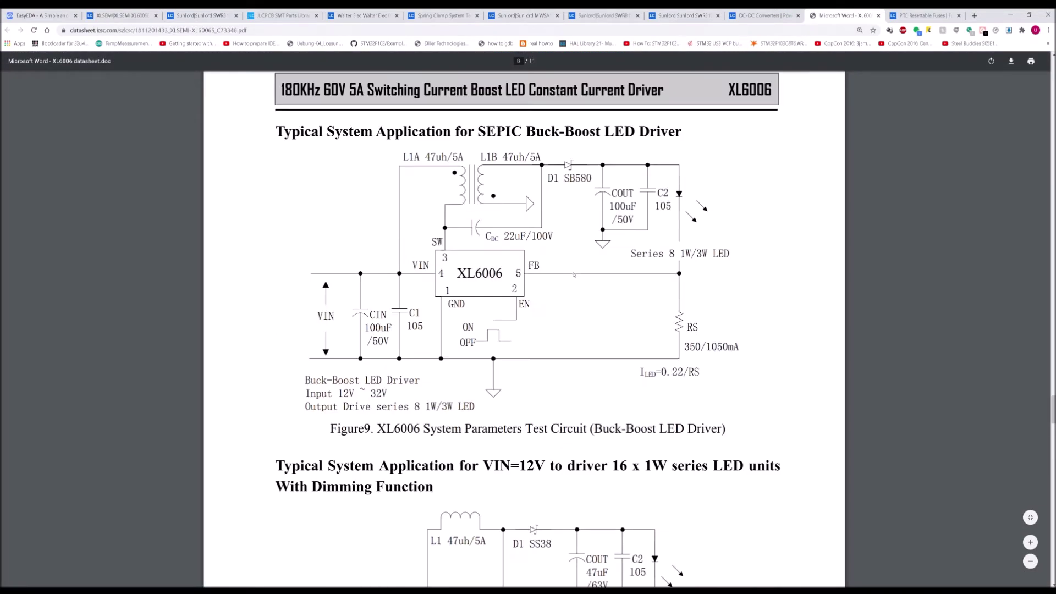
Examine how the FB pin is connected in the datasheet's dimming and LED OVP application circuits
scroll(578, 291, down, 3)
scroll(581, 292, down, 3)
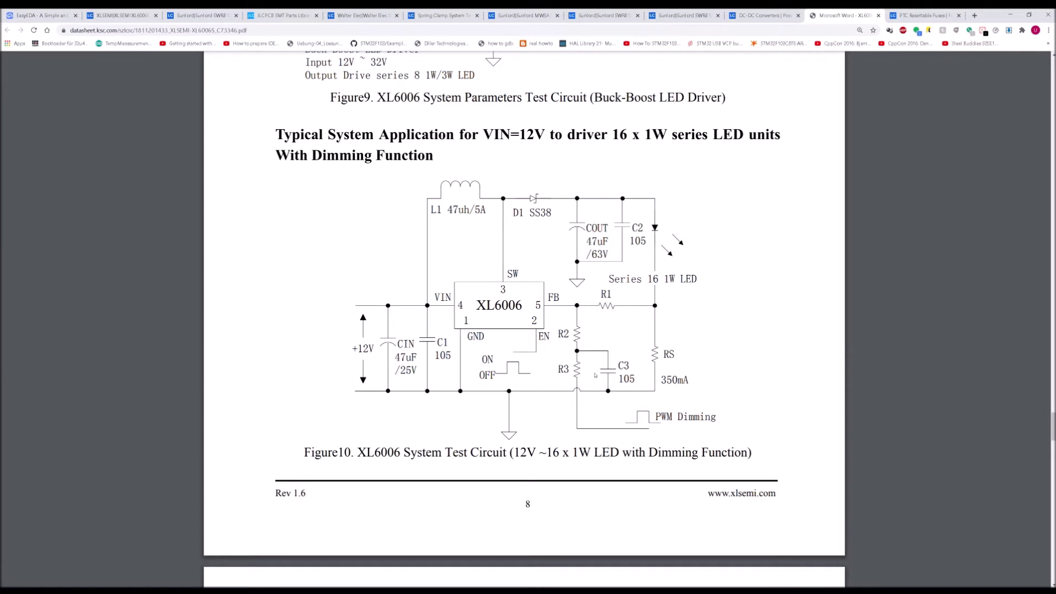
ctrl+scroll(595, 375, up, 1)
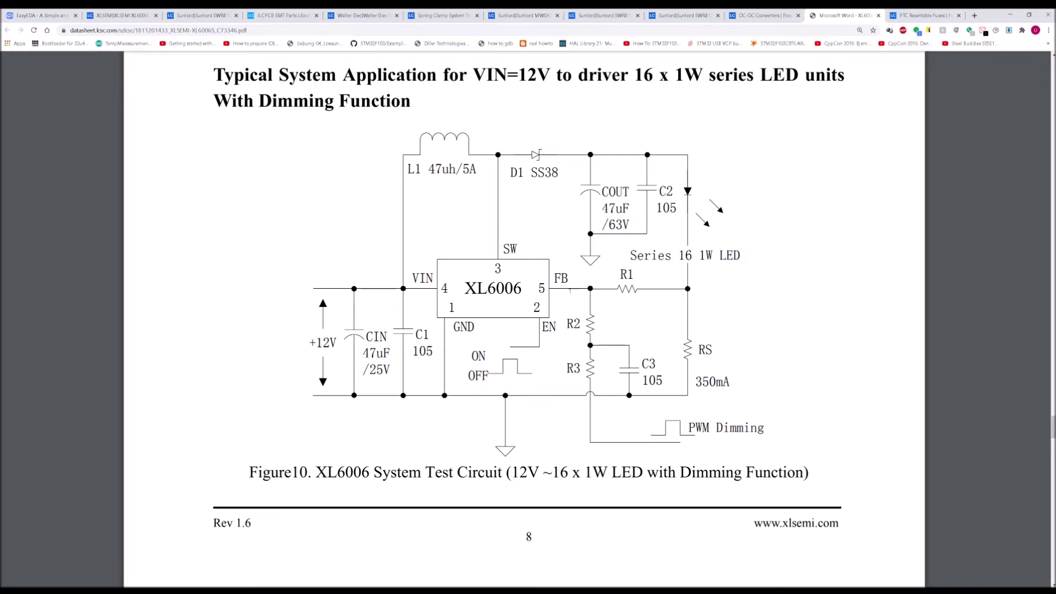
ctrl+scroll(569, 289, down, 1)
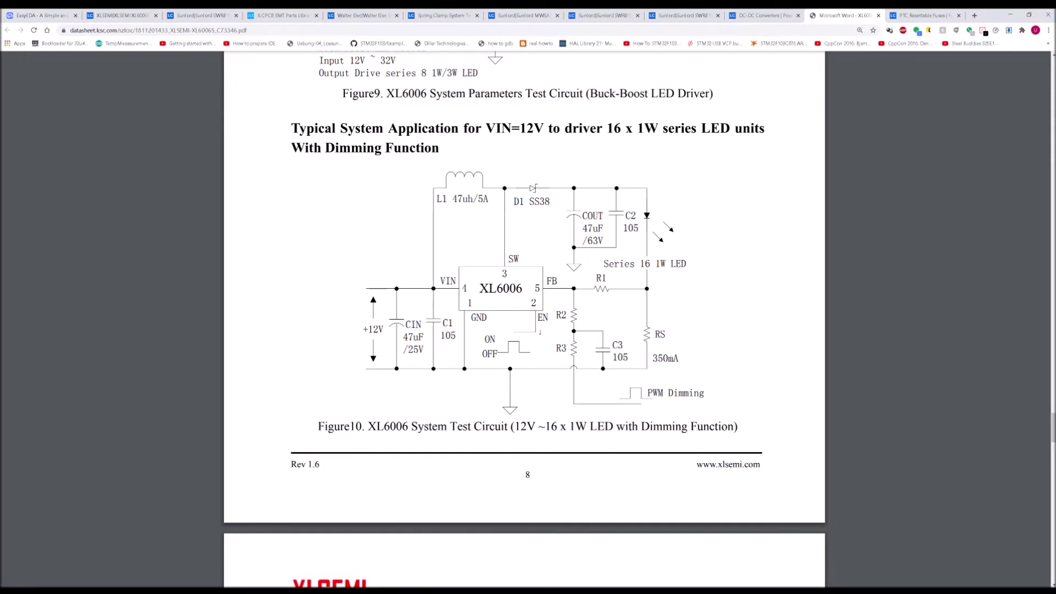
scroll(539, 332, up, 1)
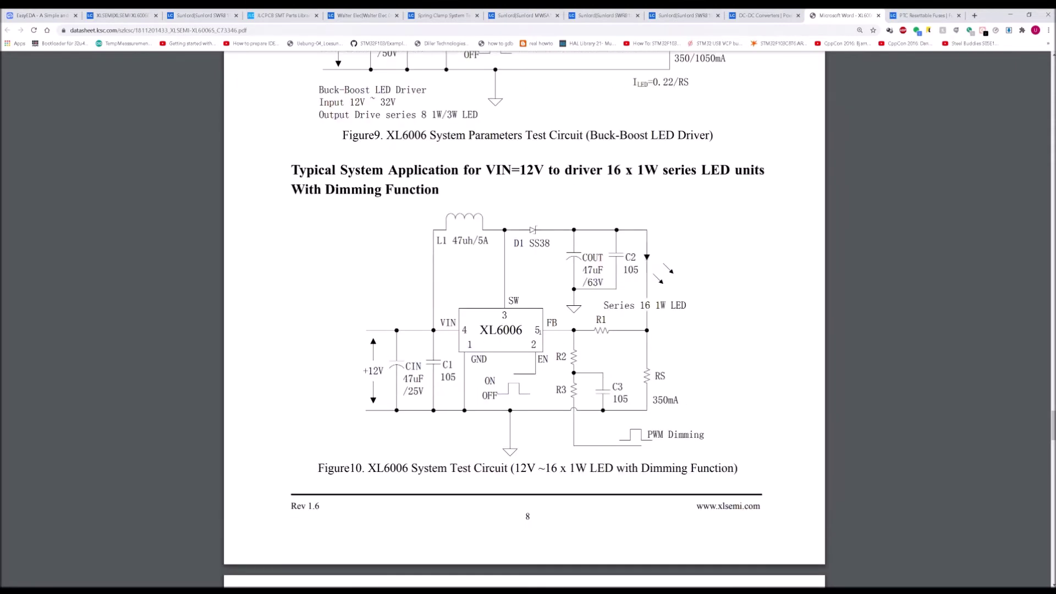
scroll(539, 332, down, 8)
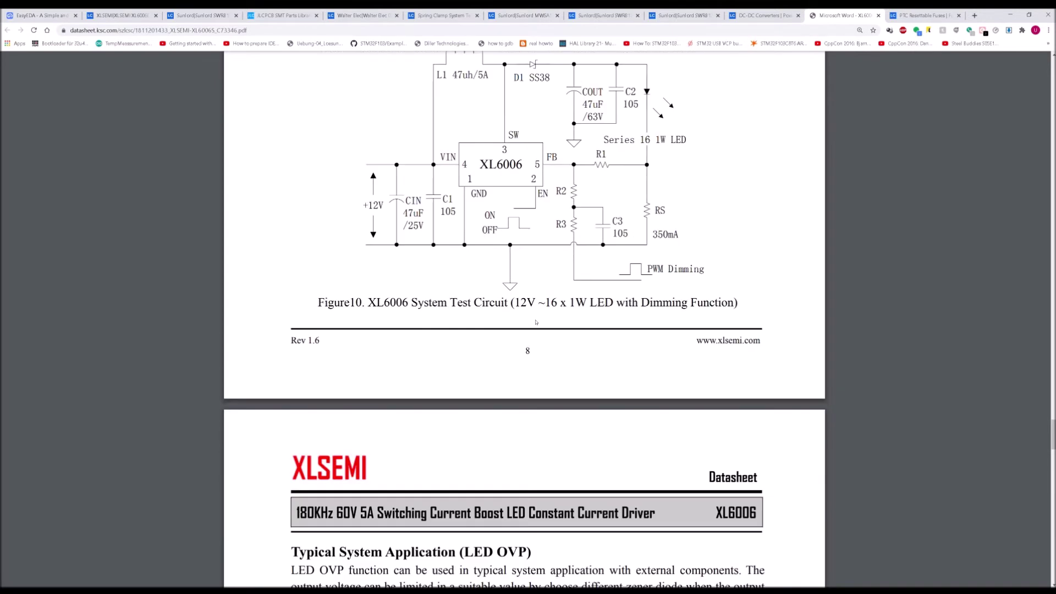
scroll(308, 215, down, 6)
scroll(308, 215, down, 7)
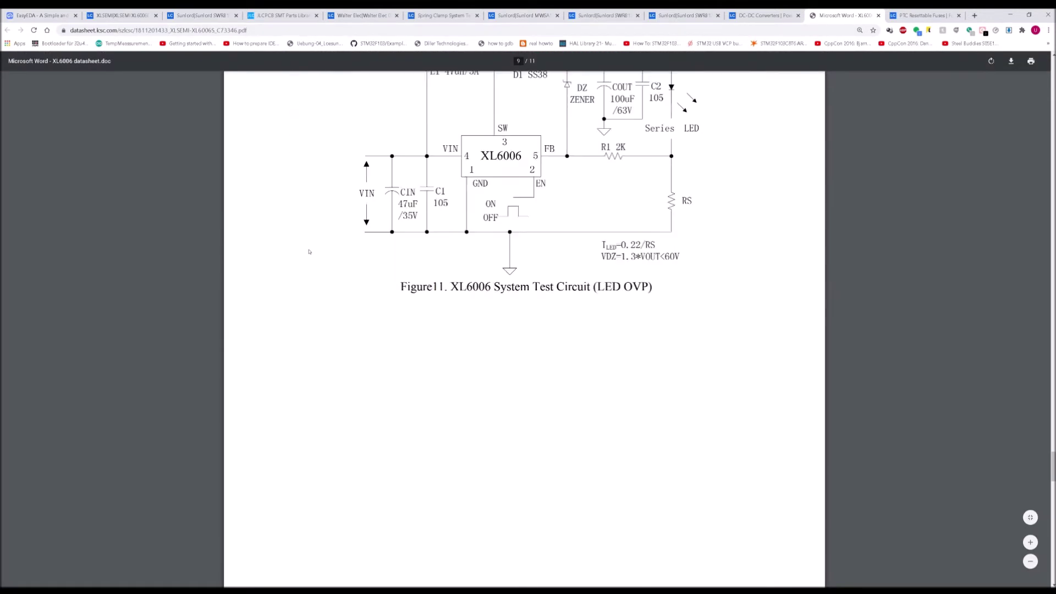
scroll(492, 252, up, 20)
scroll(507, 136, up, 20)
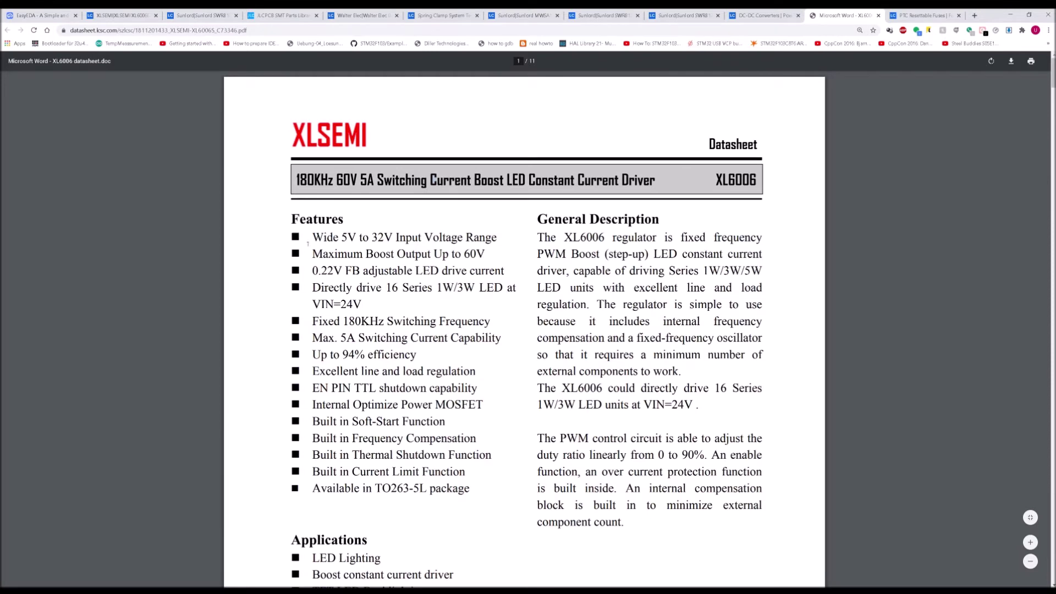
Return to the EasyEDA schematic and delete the FB_Voltage net port at CN2's pin 1
click(56, 10)
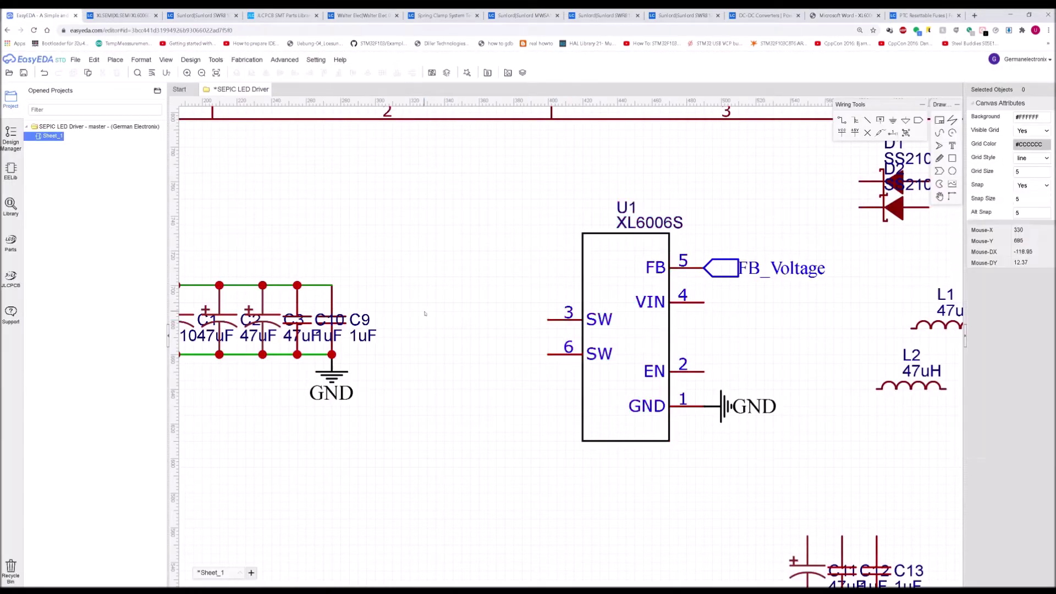
scroll(489, 292, down, 4)
scroll(764, 345, up, 6)
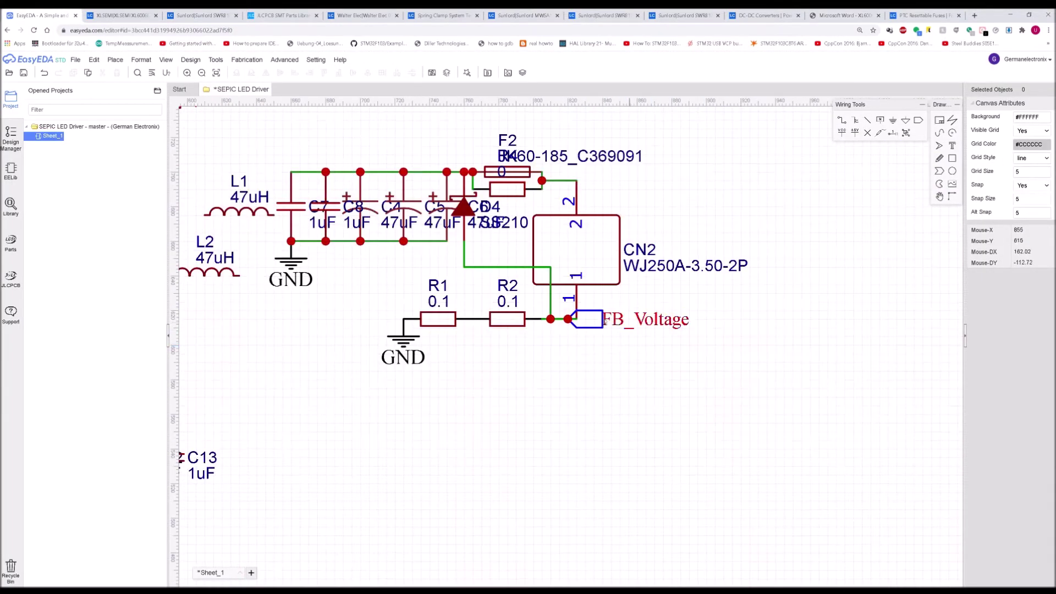
click(585, 321)
key(Delete)
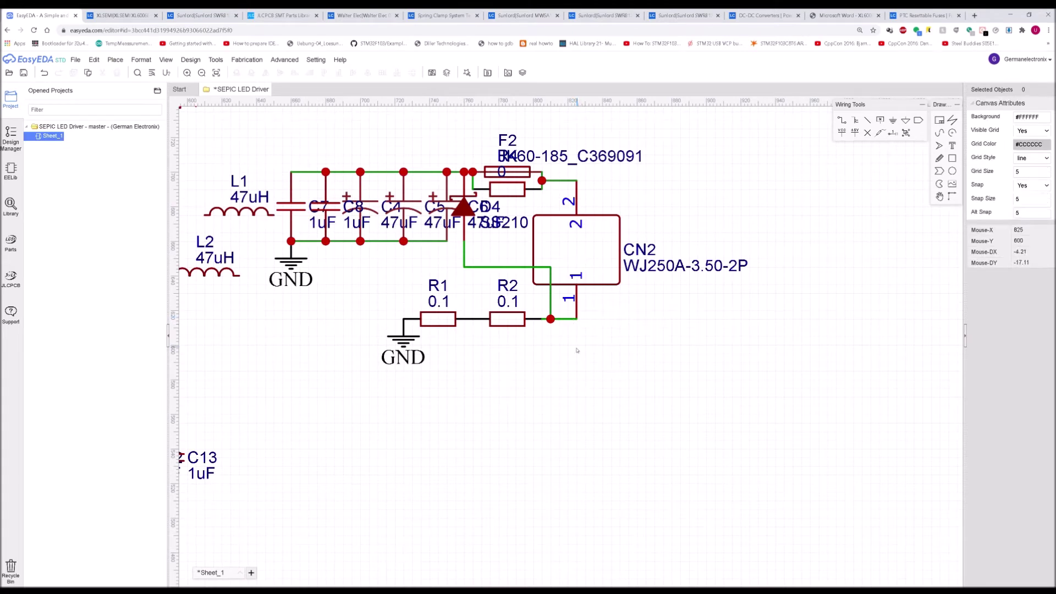
right_drag(576, 351, 792, 375)
scroll(727, 395, down, 2)
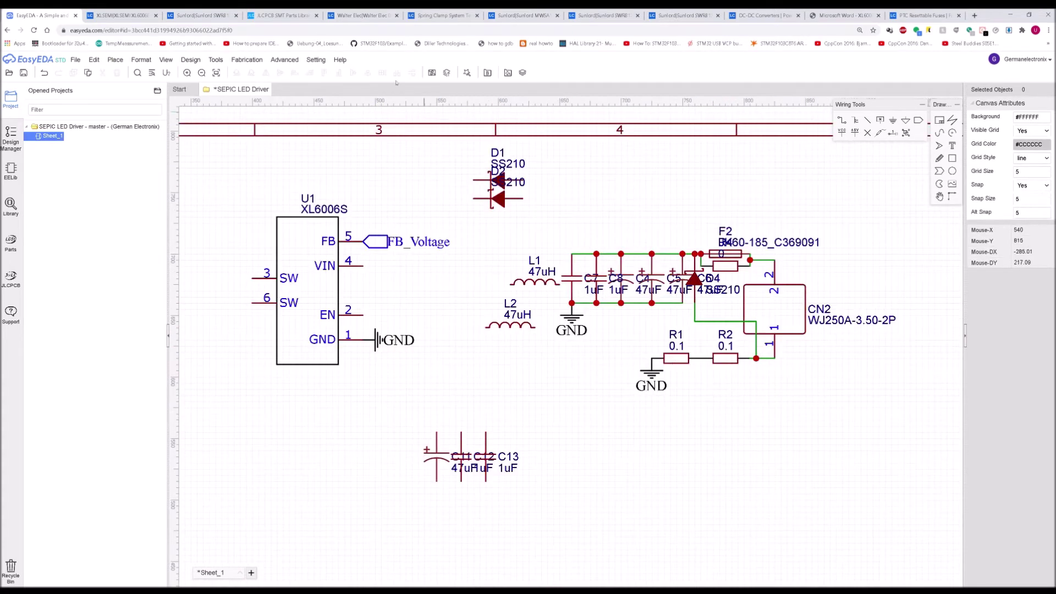
Search the JLCPCB parts library for "1k ohm", limit it to 1206 Basic Parts, and copy the part number of the 1206W4F1001T5E resistor
click(135, 12)
click(293, 13)
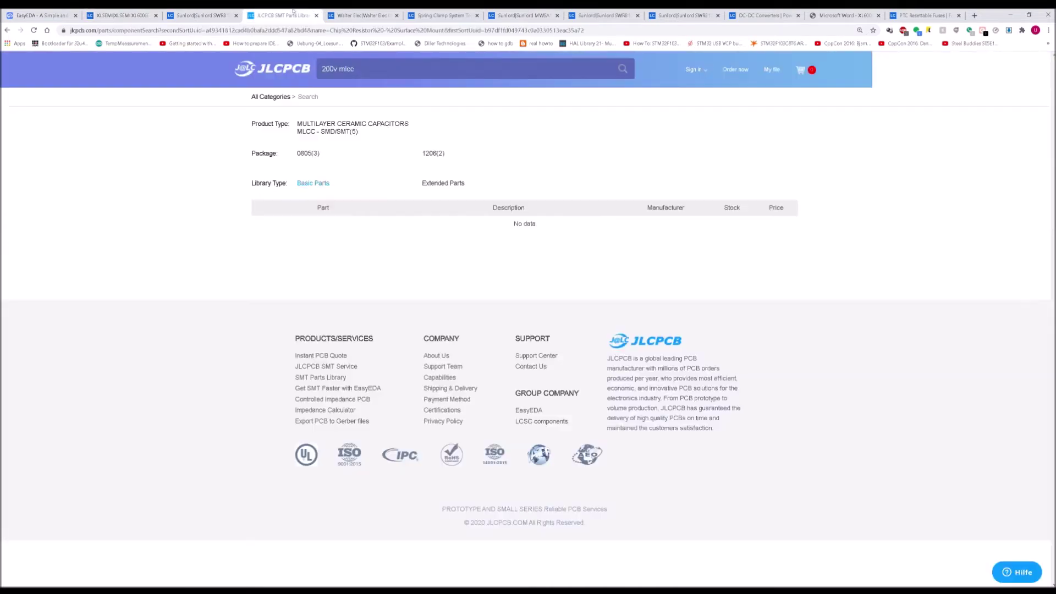
text(1k ohm)
key(Return)
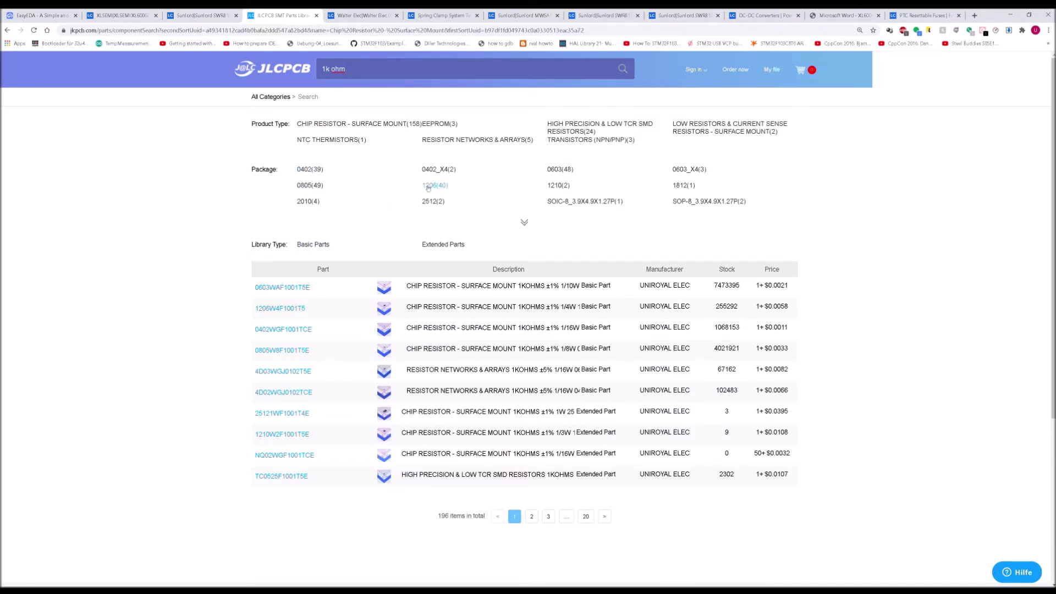
click(313, 245)
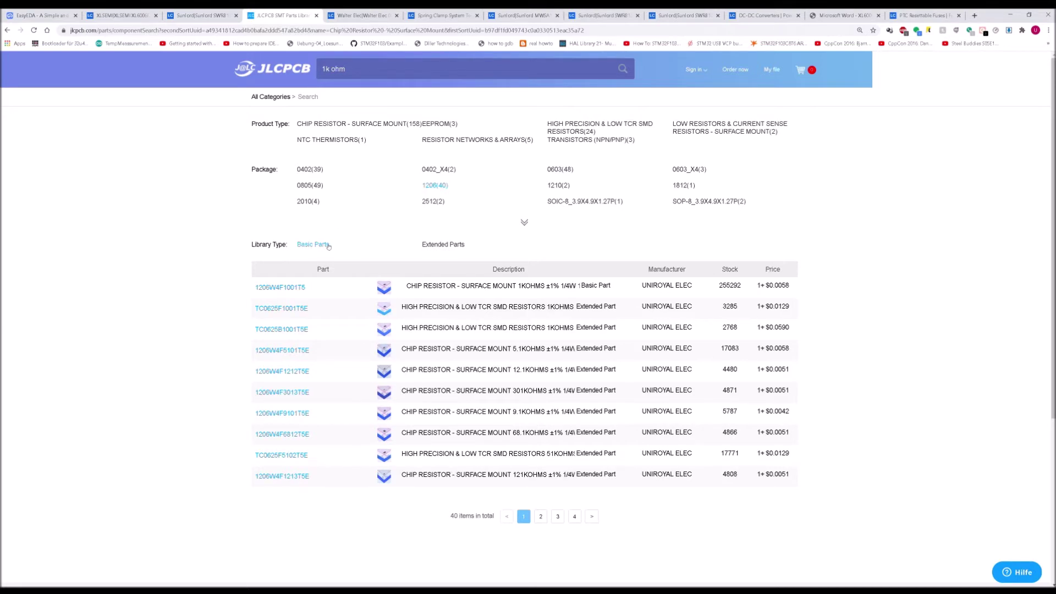
click(295, 287)
drag(515, 373, 459, 373)
Back in EasyEDA, find part C4410 and place the 1K 1206 resistor with one end on the CN2 pin 1 node
key(ctrl+1)
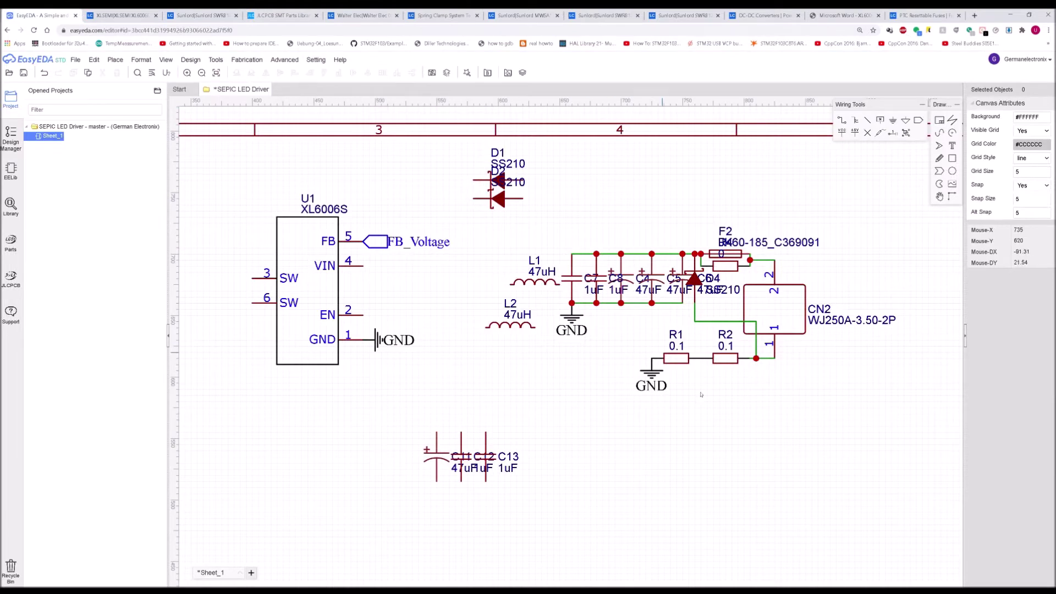
right_click(708, 398)
click(721, 422)
right_click(723, 402)
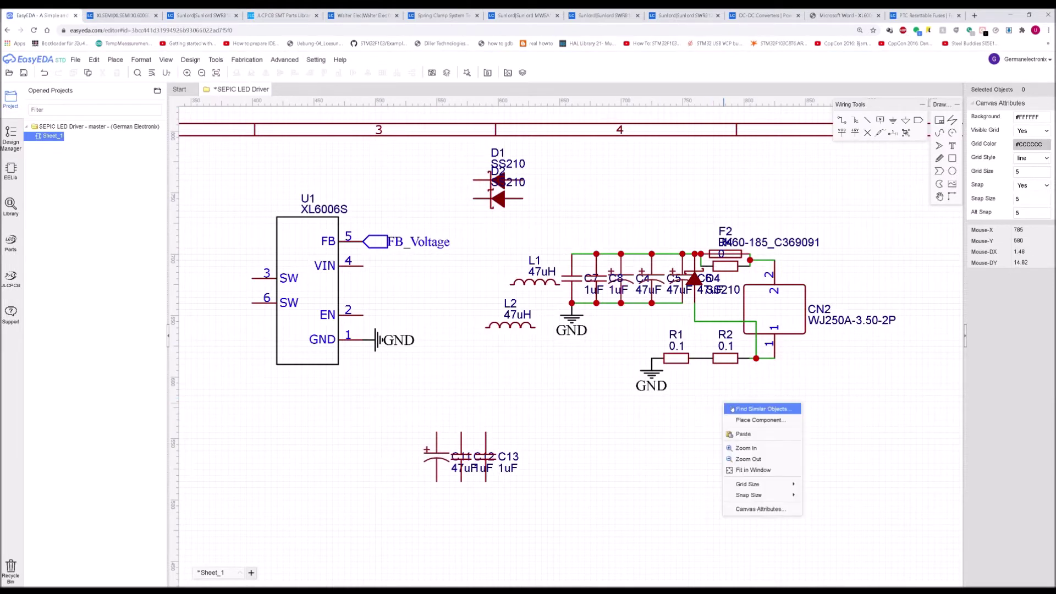
click(737, 421)
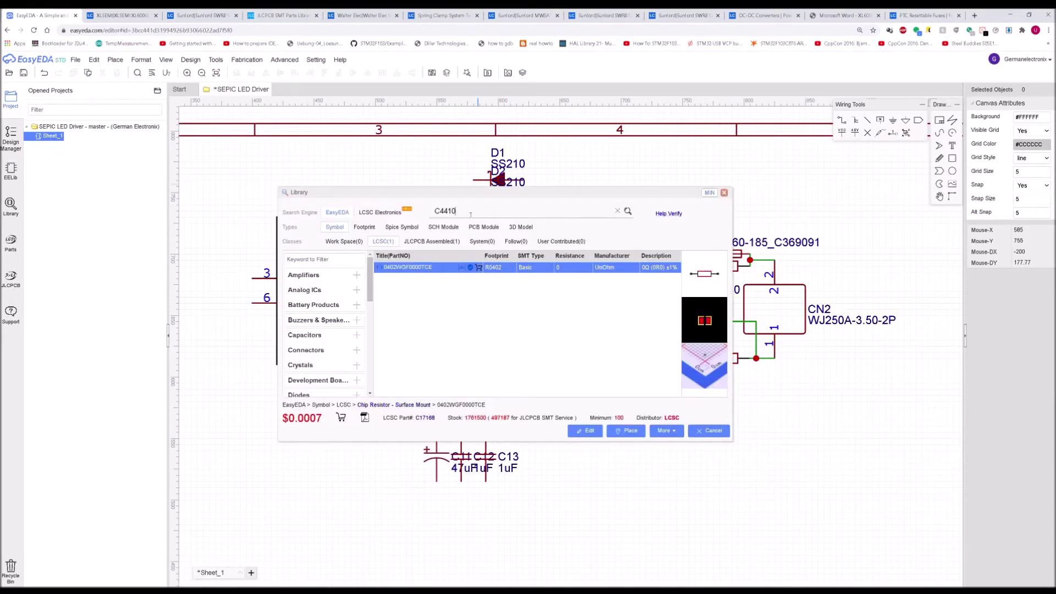
key(Return)
click(441, 267)
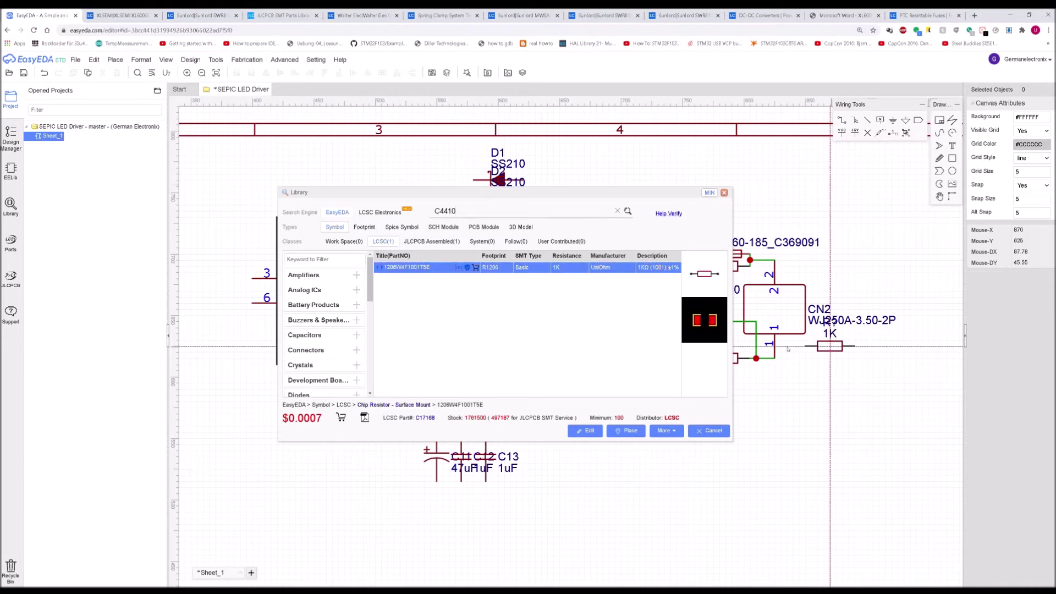
scroll(777, 376, up, 2)
click(808, 351)
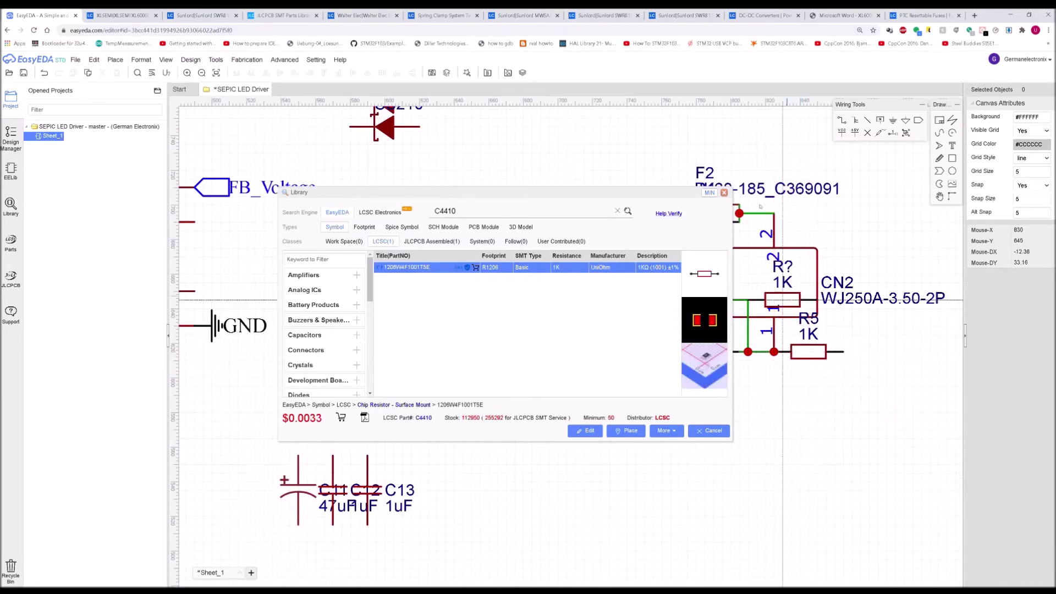
click(723, 192)
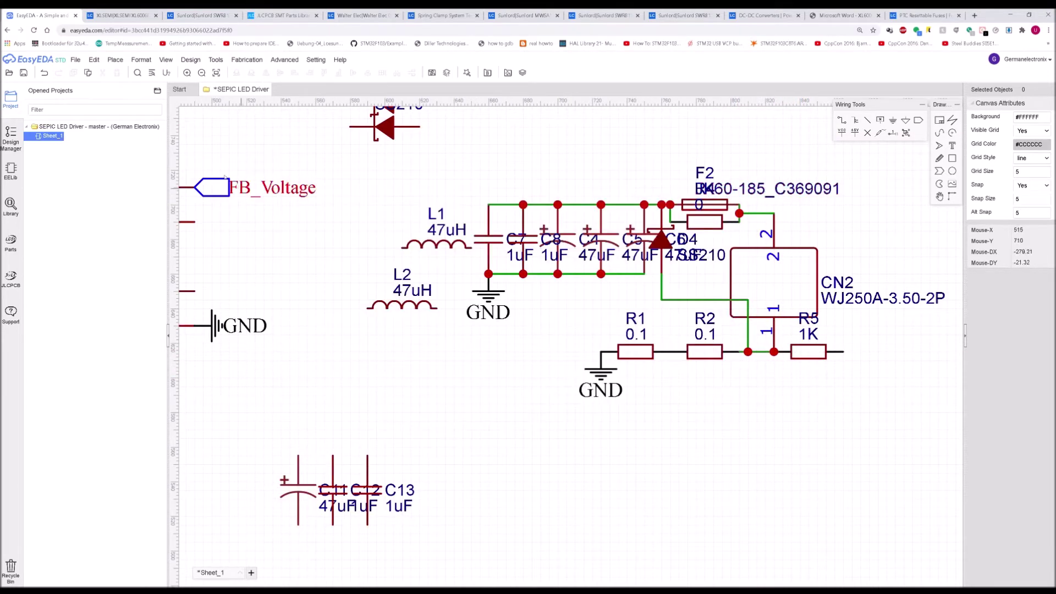
Place a copy of U1's FB_Voltage net port on the free end of the 1K resistor R5
click(218, 186)
key(ctrl+c)
key(ctrl+v)
click(849, 355)
click(844, 379)
scroll(841, 407, down, 2)
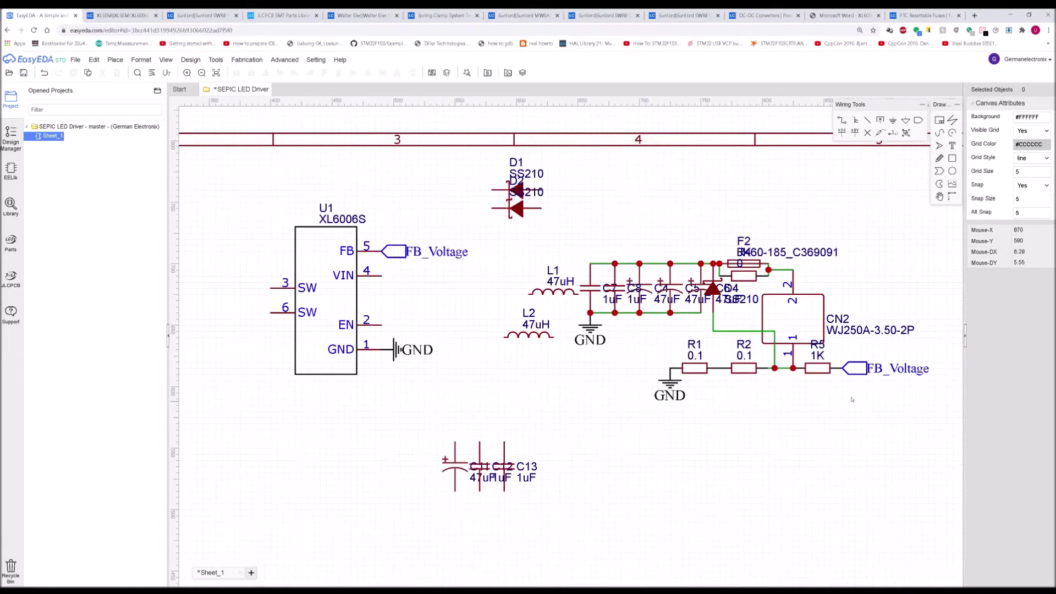
scroll(851, 399, up, 2)
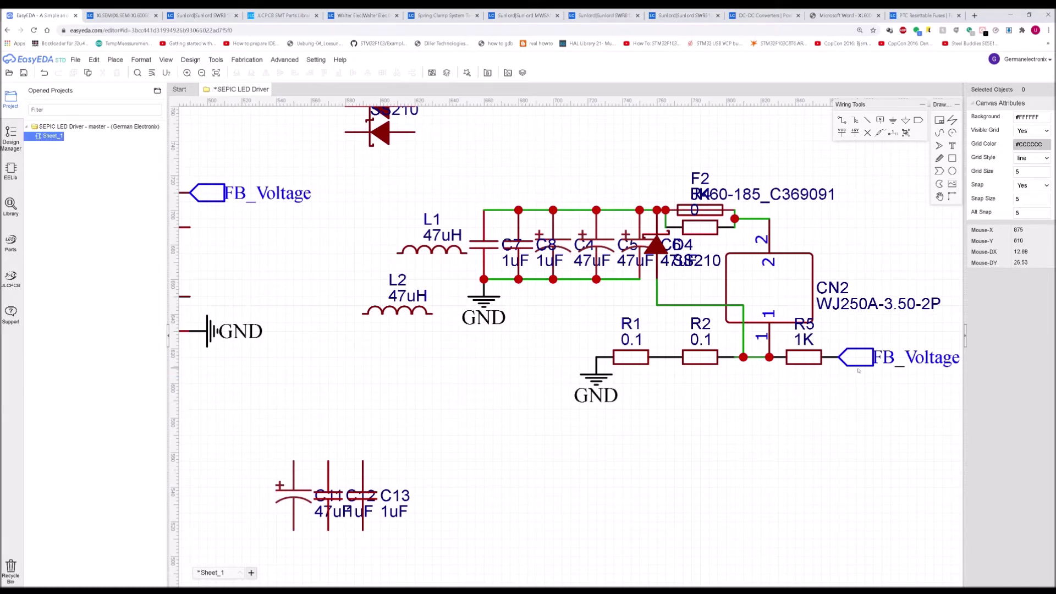
scroll(872, 357, down, 2)
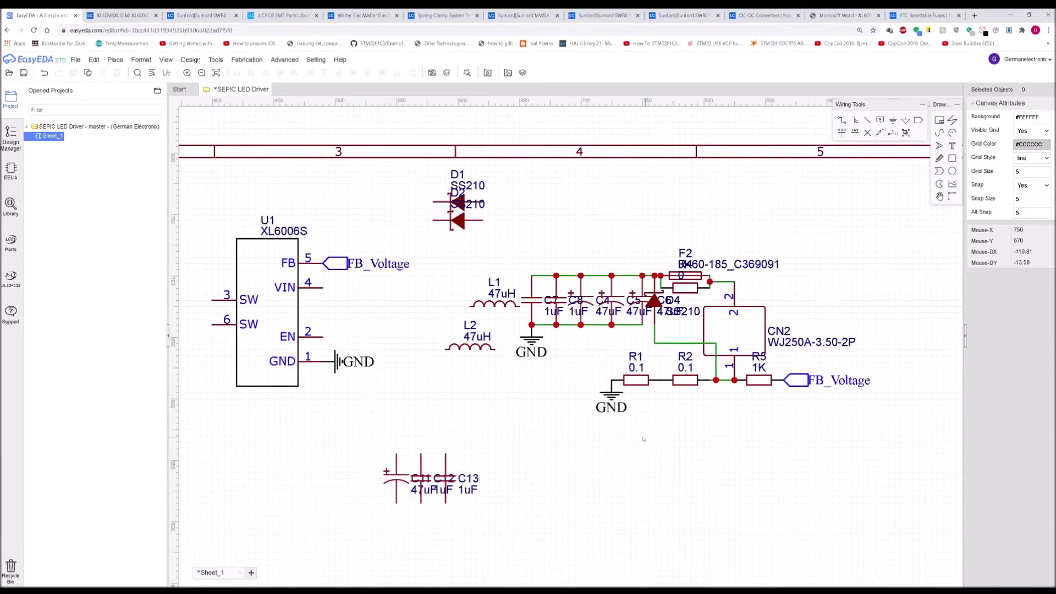
Move U1's FB_Voltage net port a short distance away from pin 5, keeping it wired
drag(434, 286, 460, 287)
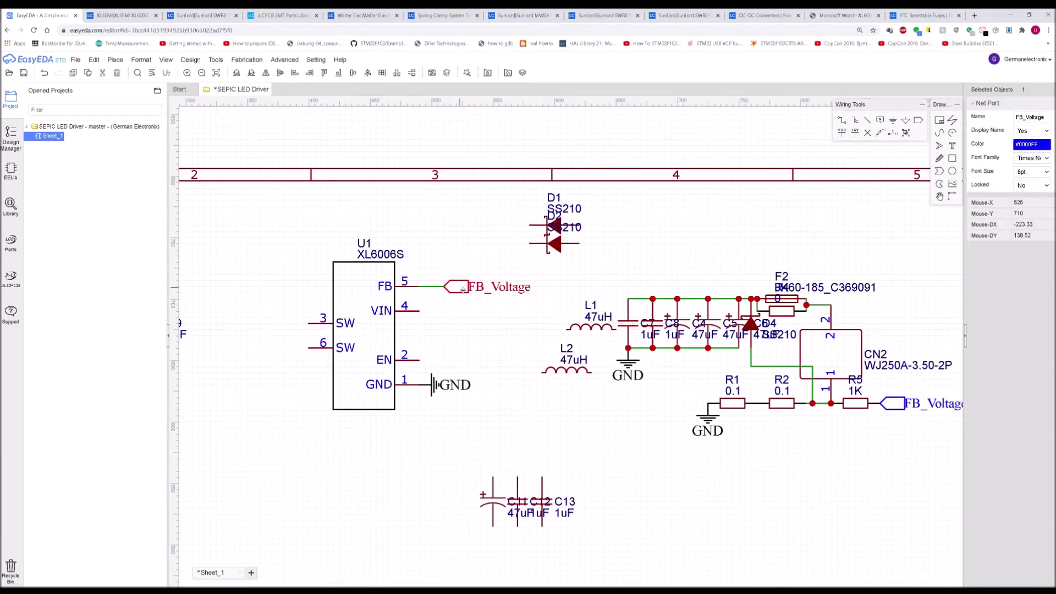
Search the JLCPCB parts library for "diode", limit it to Basic Parts, and copy the LCSC part number of the M7 diode
click(284, 13)
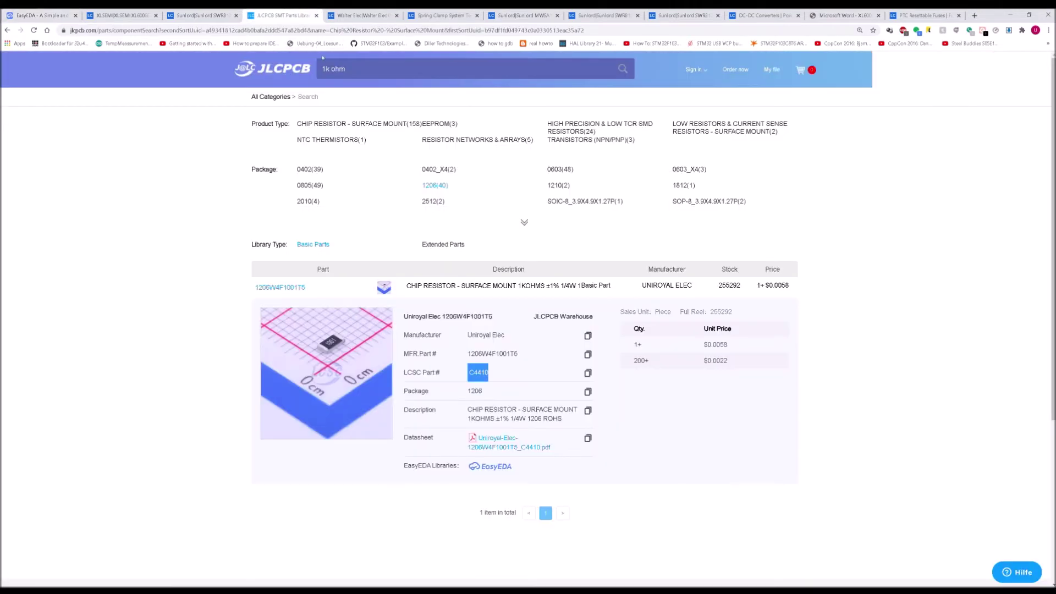
double_click(331, 70)
text(diode)
key(Return)
click(313, 274)
scroll(439, 325, down, 1)
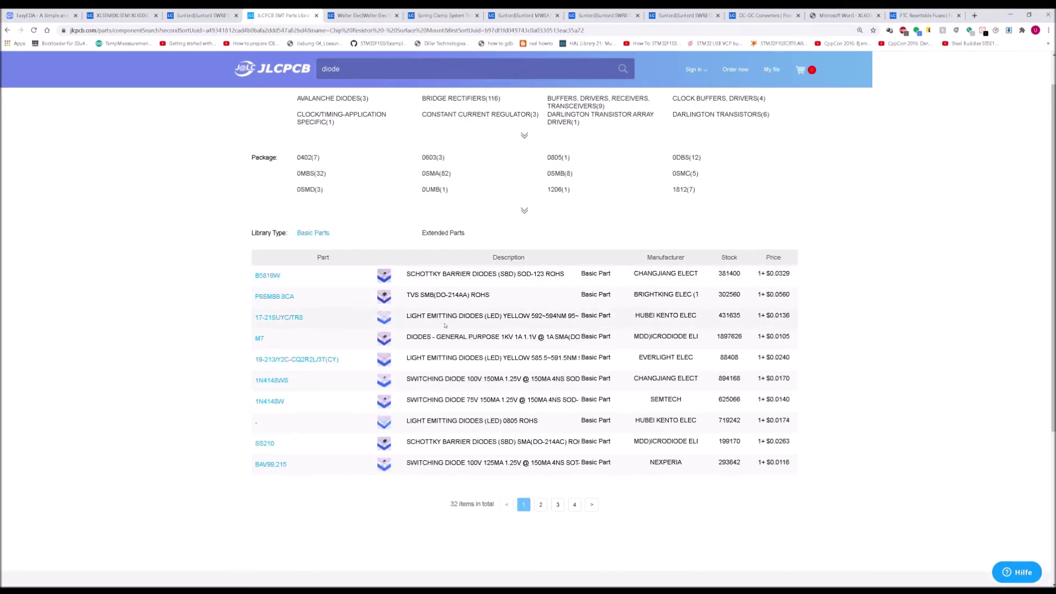
click(259, 339)
drag(504, 425, 468, 424)
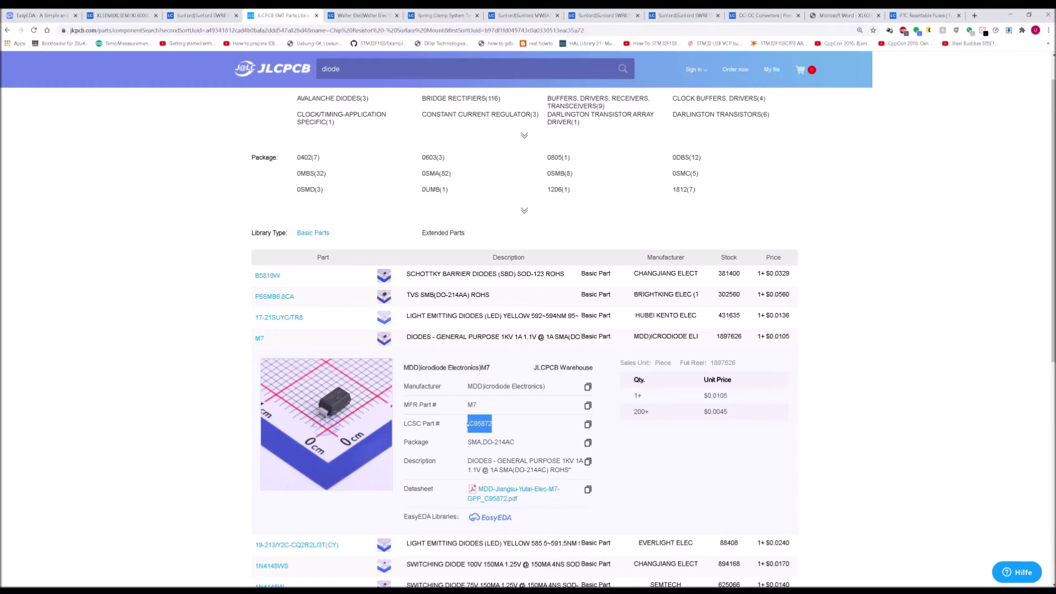
Back in EasyEDA, find part C95872 and place the M7 diode on the sheet above CN2
click(36, 10)
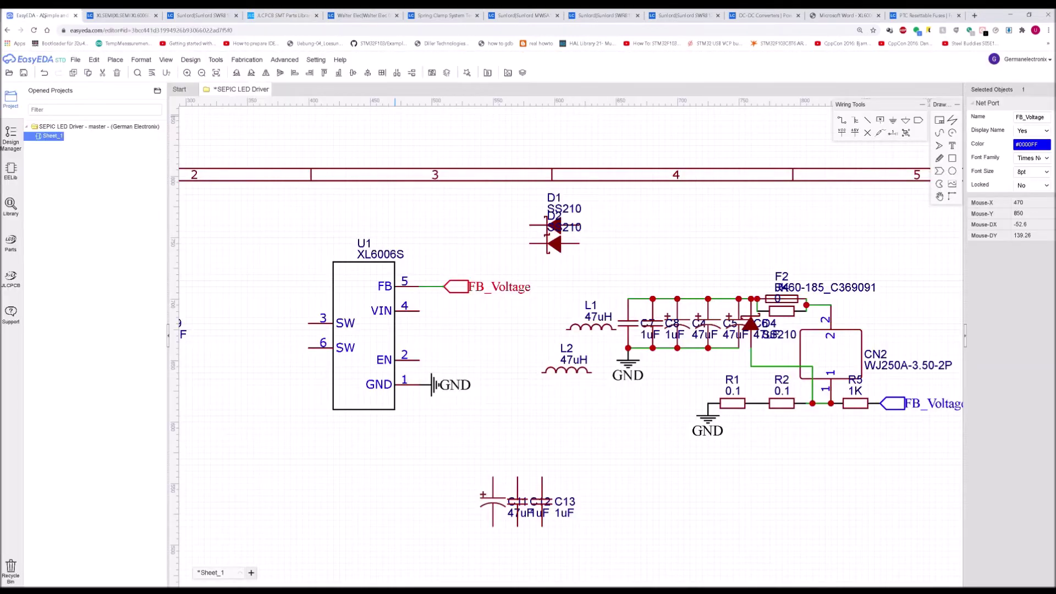
right_click(575, 278)
click(607, 293)
key(ctrl+v)
key(Return)
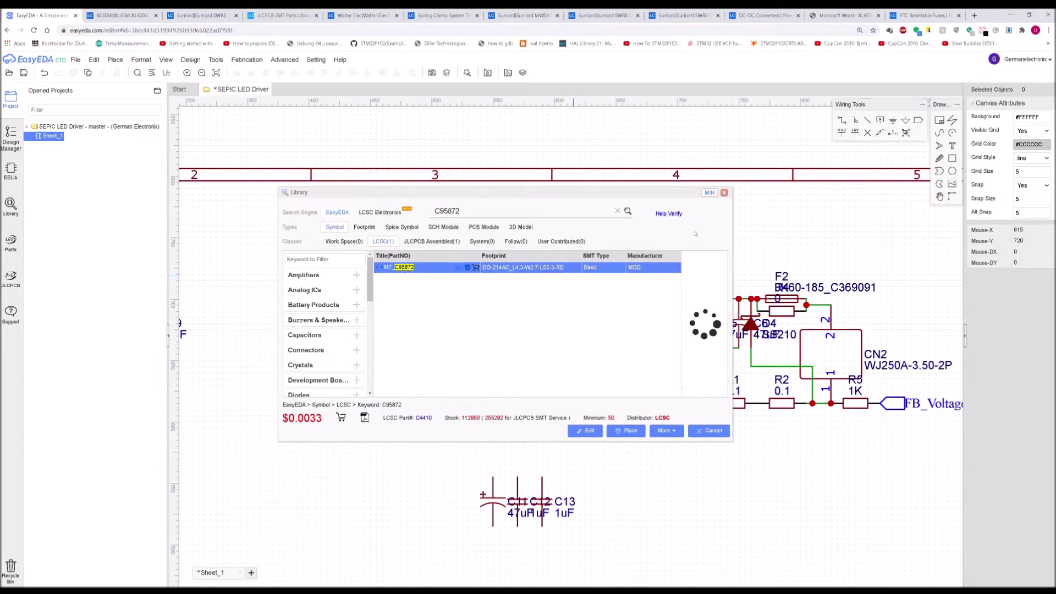
click(813, 232)
click(724, 193)
Reposition the M7 diode horizontally in the free area just below resistor R5
drag(811, 232, 887, 448)
key(space)
scroll(452, 249, up, 1)
scroll(455, 250, down, 1)
scroll(886, 446, up, 2)
key(space)
key(space)
key(space)
right_drag(901, 417, 808, 420)
drag(790, 461, 754, 425)
Shift R5's FB_Voltage net port farther from R5 and attach the M7 diode vertically with its cathode on the connecting wire
drag(810, 373, 883, 373)
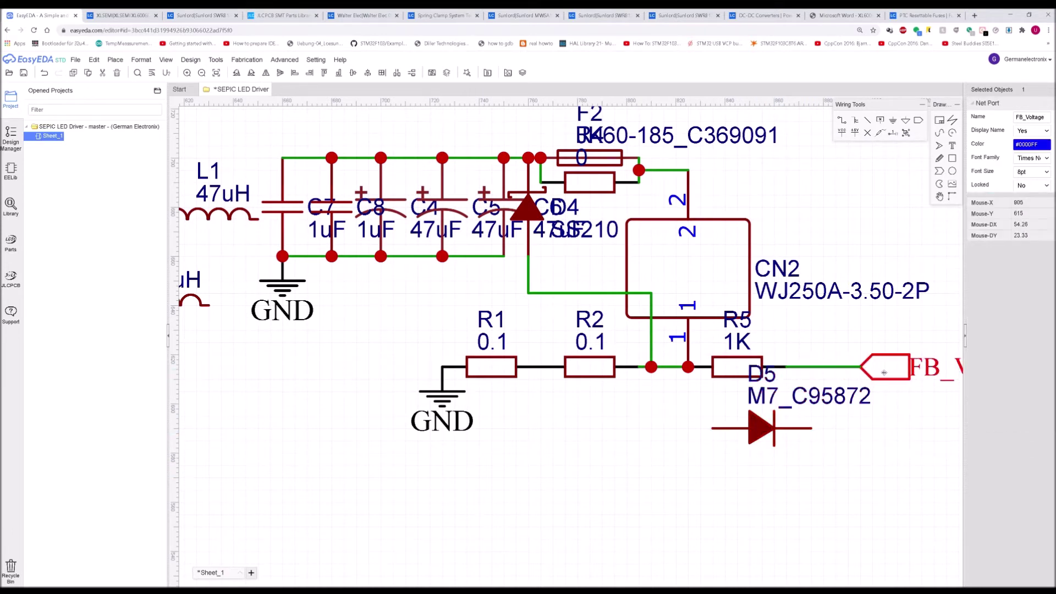
key(space)
drag(754, 431, 795, 419)
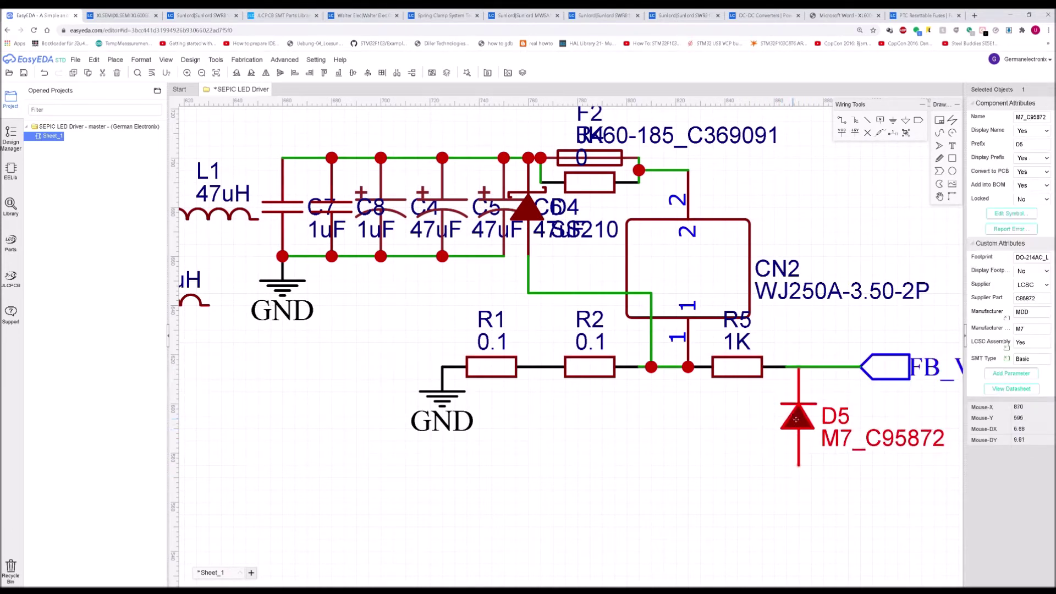
Duplicate the 1K resistor R5 and place the copy with one end on the anode of diode D5
click(732, 371)
key(ctrl+c)
key(ctrl+v)
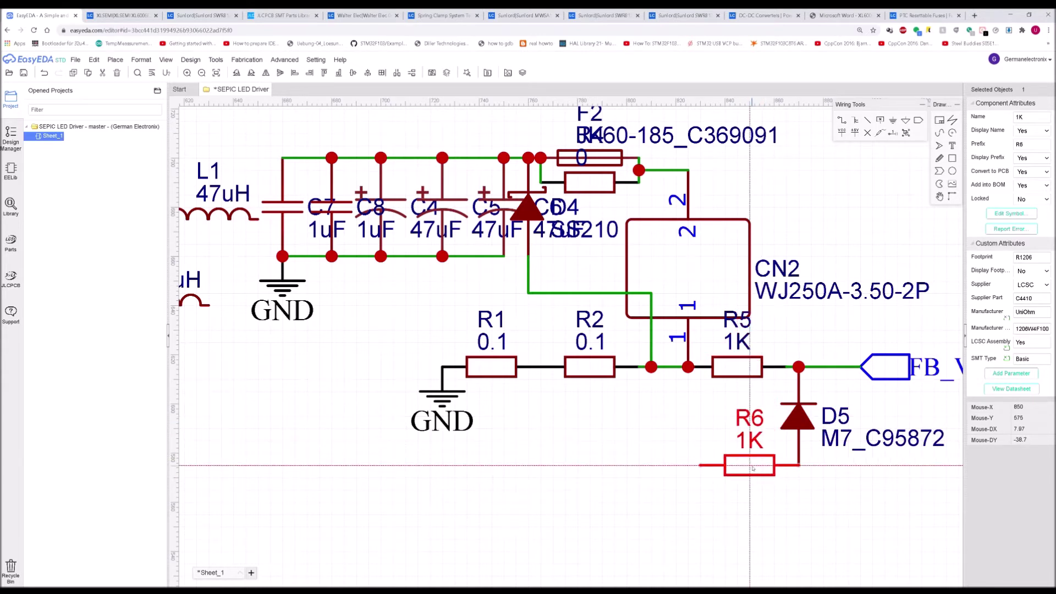
click(752, 468)
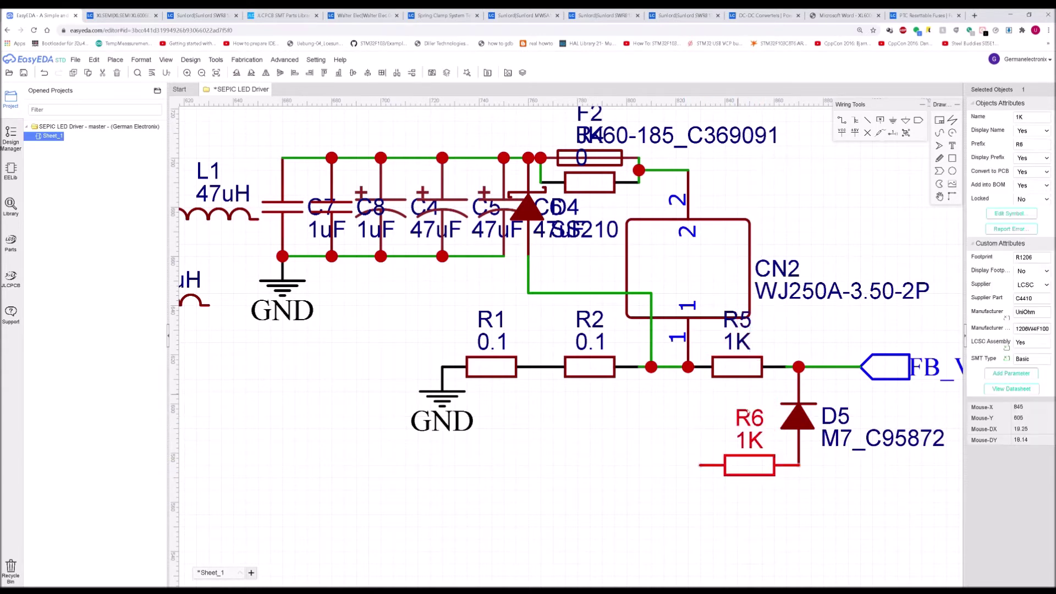
Move the FB_Voltage net port beside R5 back closer to the D5 junction
scroll(761, 412, down, 1)
drag(841, 380, 814, 379)
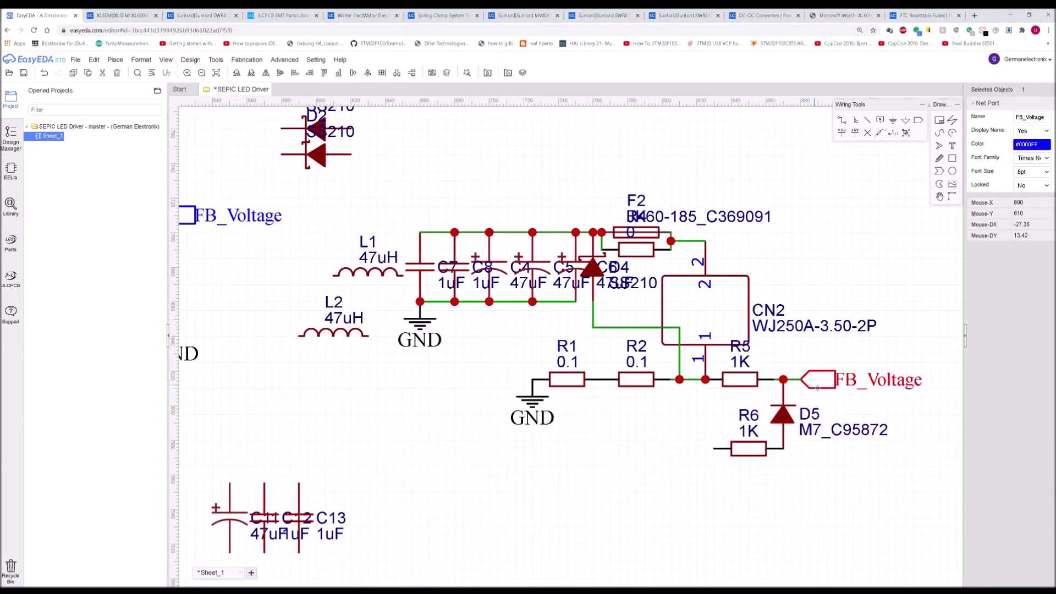
click(761, 385)
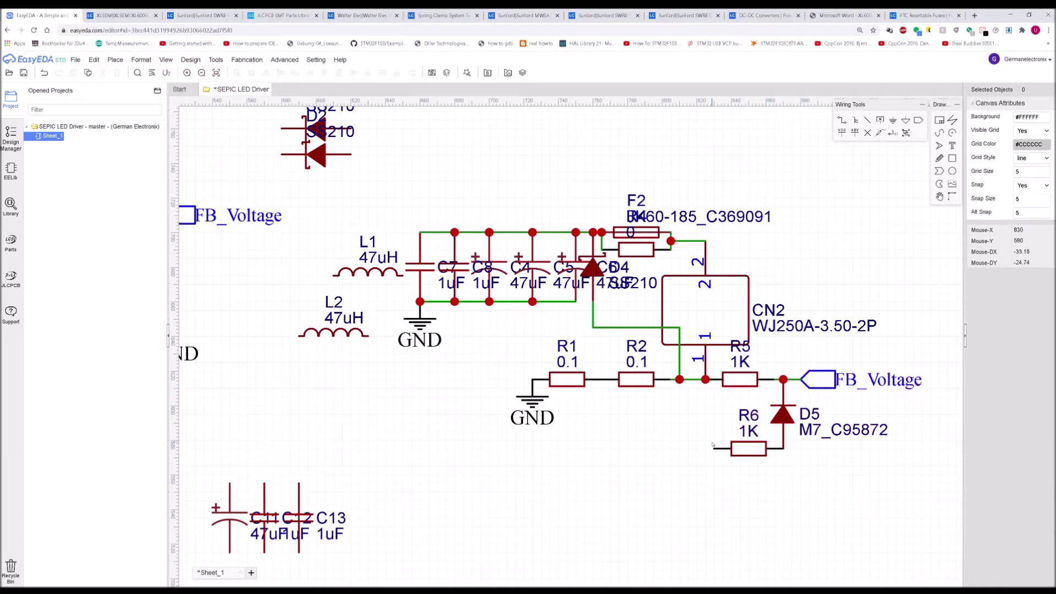
Place a net port on the free end of R6, facing the resistor, and rename it PWM_Dim
click(918, 120)
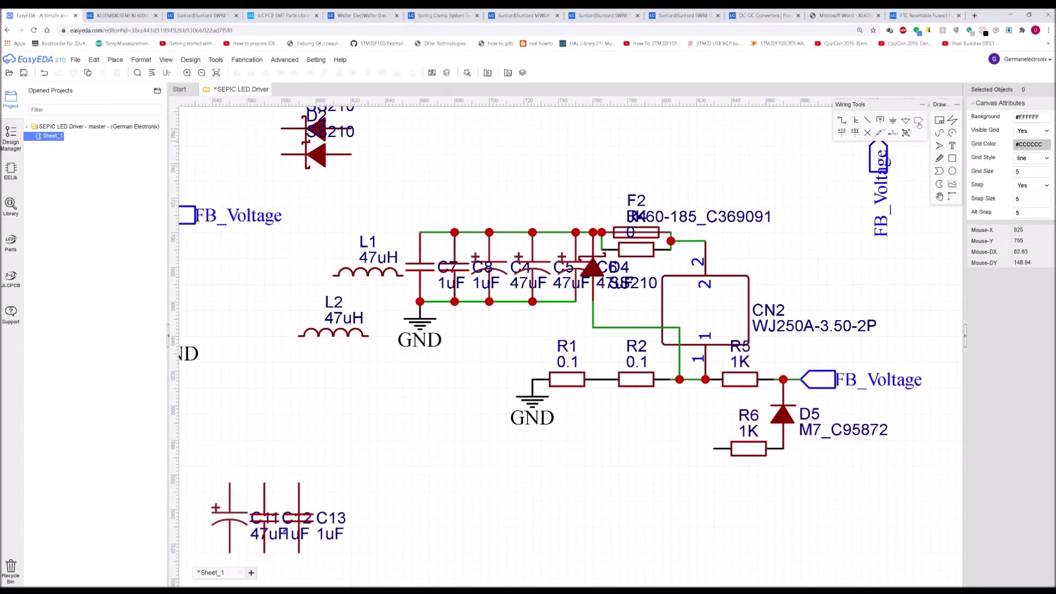
key(space)
click(714, 448)
double_click(666, 451)
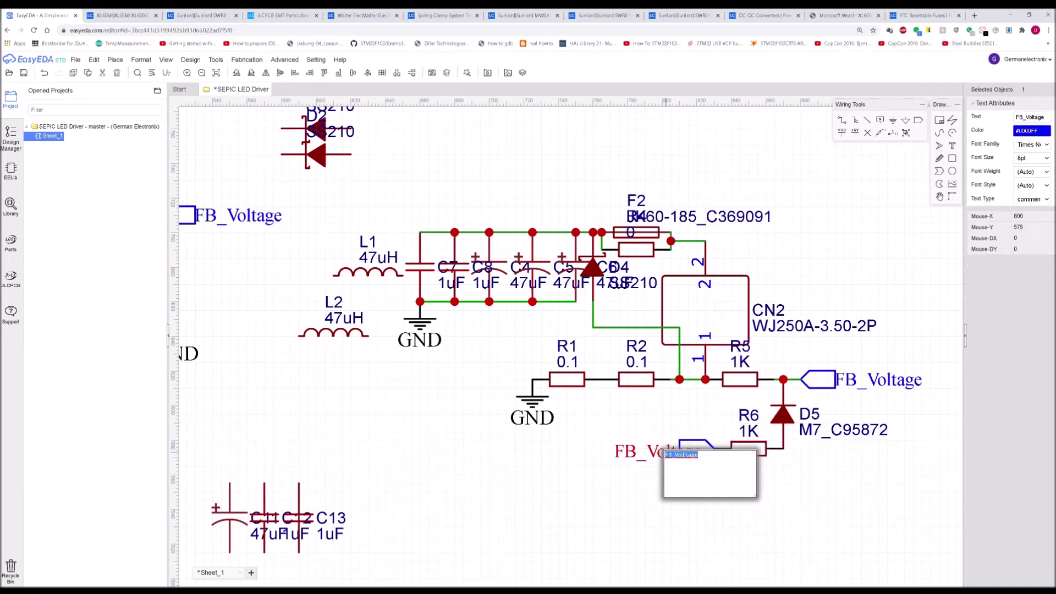
text(PWM_Dim)
key(Return)
drag(666, 453, 645, 462)
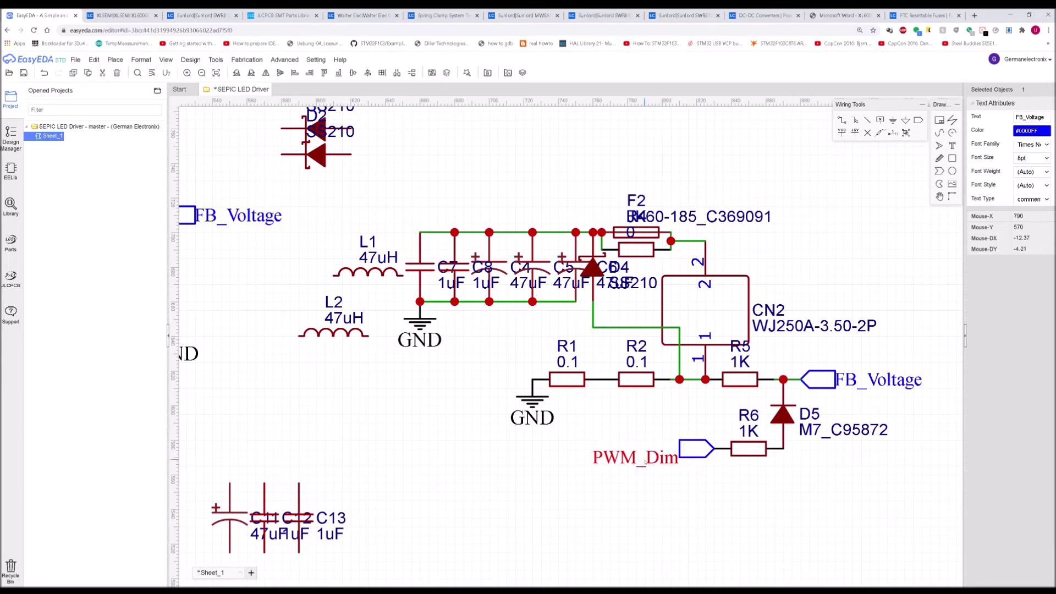
click(746, 480)
Save the schematic with the finished feedback and dimming circuit
scroll(746, 480, down, 2)
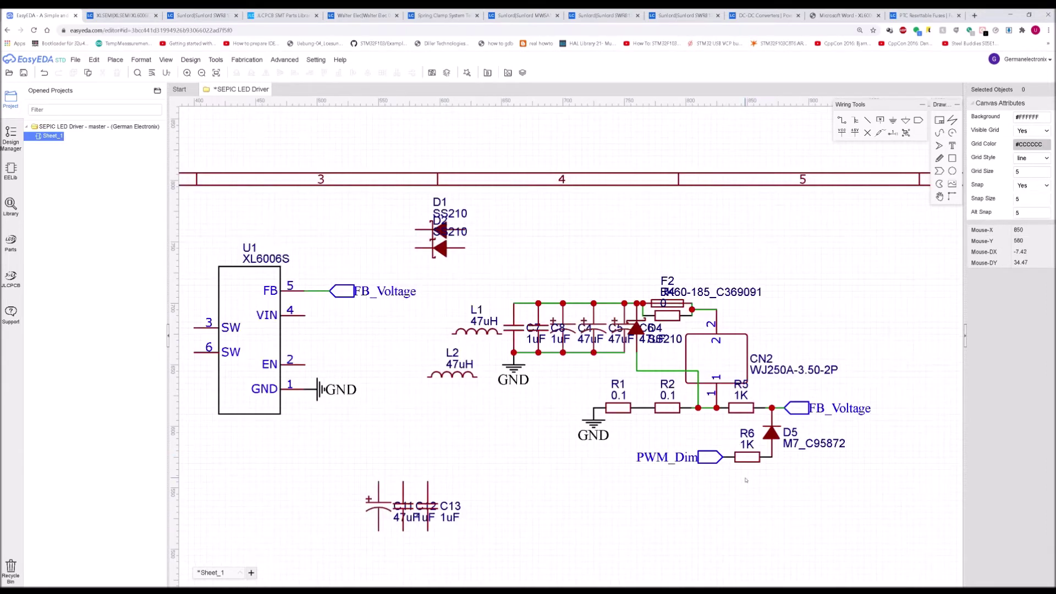
scroll(756, 480, up, 2)
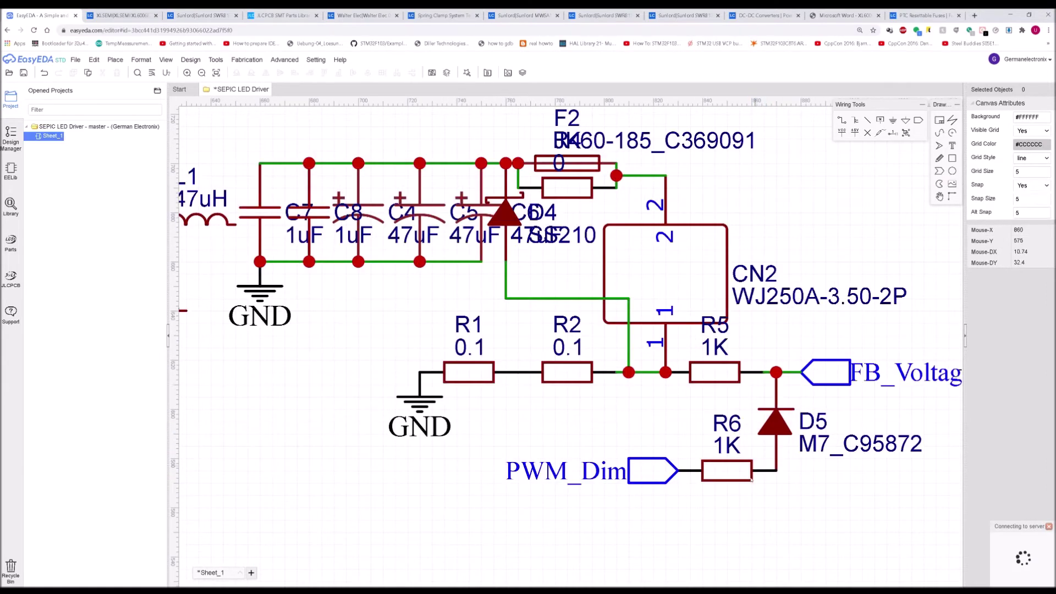
key(ctrl+s)
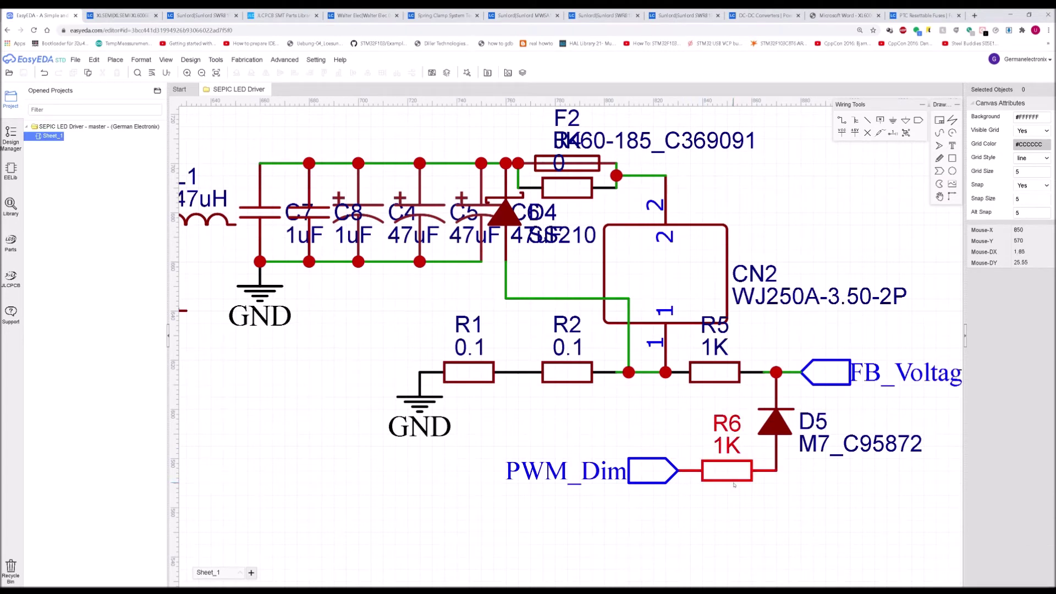
drag(774, 502, 784, 517)
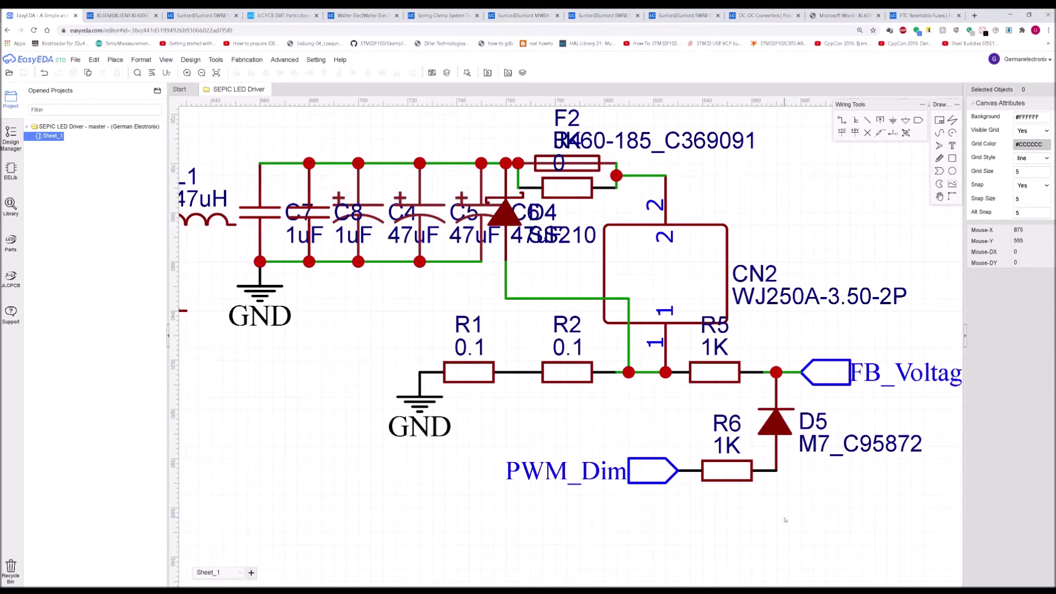
scroll(783, 511, down, 4)
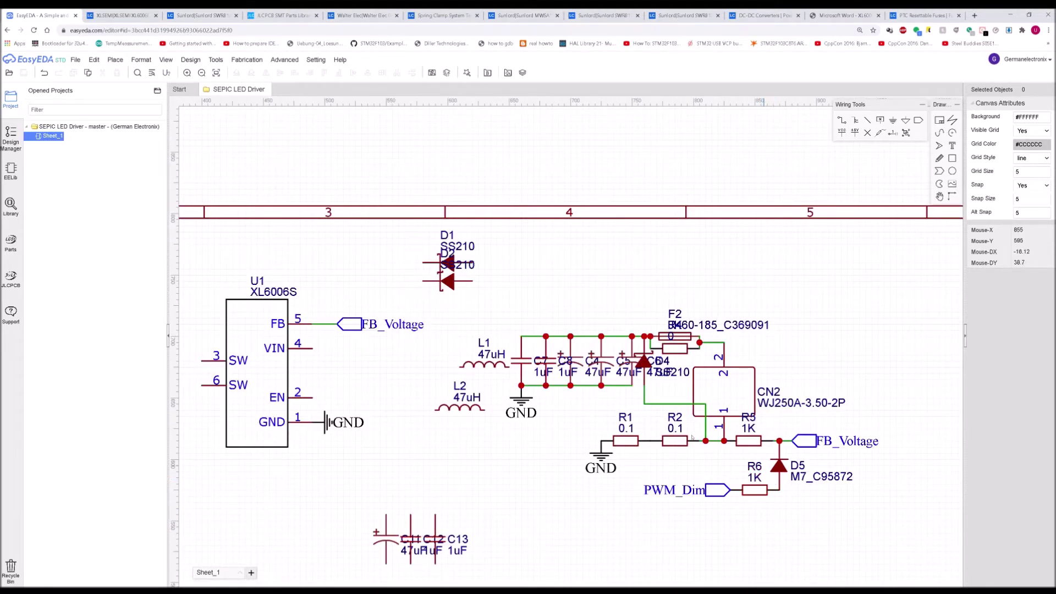
right_drag(330, 295, 379, 307)
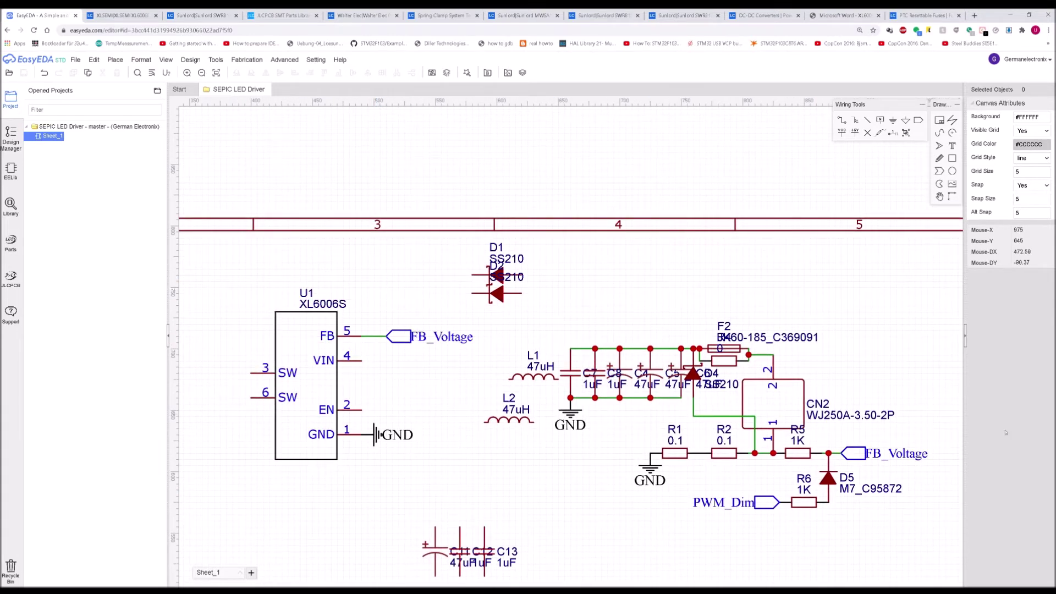
click(306, 385)
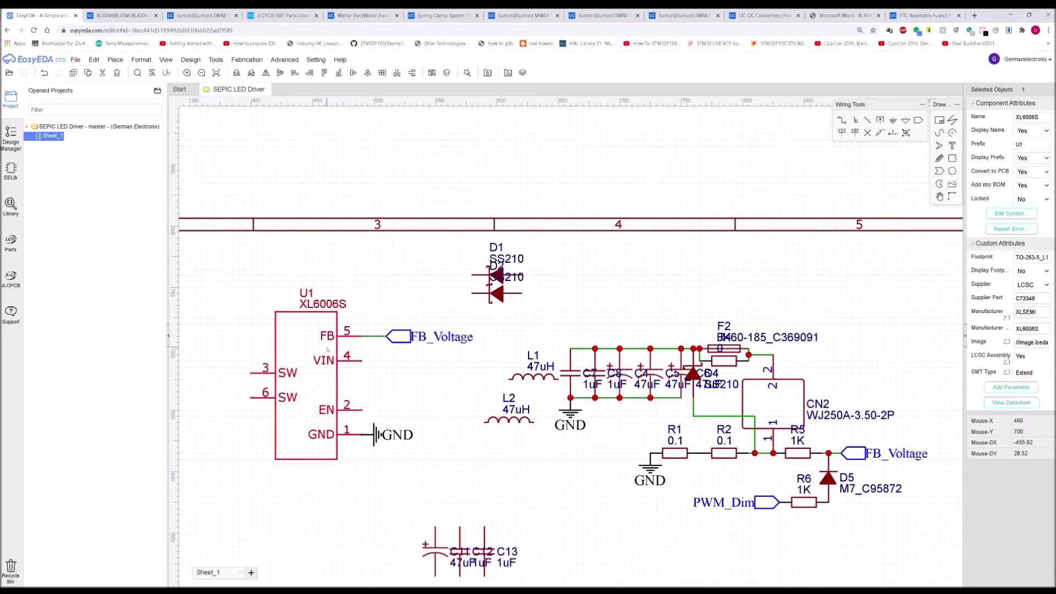
Look up the feedback pin voltage limit in the Absolute Maximum Ratings table of the XL6006 datasheet
click(844, 15)
scroll(597, 270, down, 10)
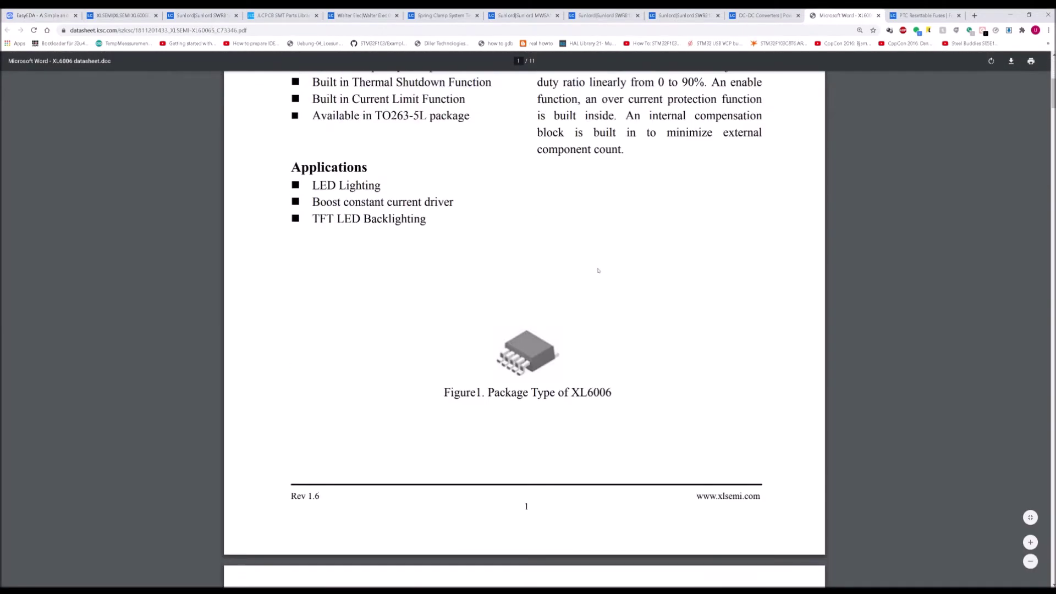
scroll(598, 270, down, 15)
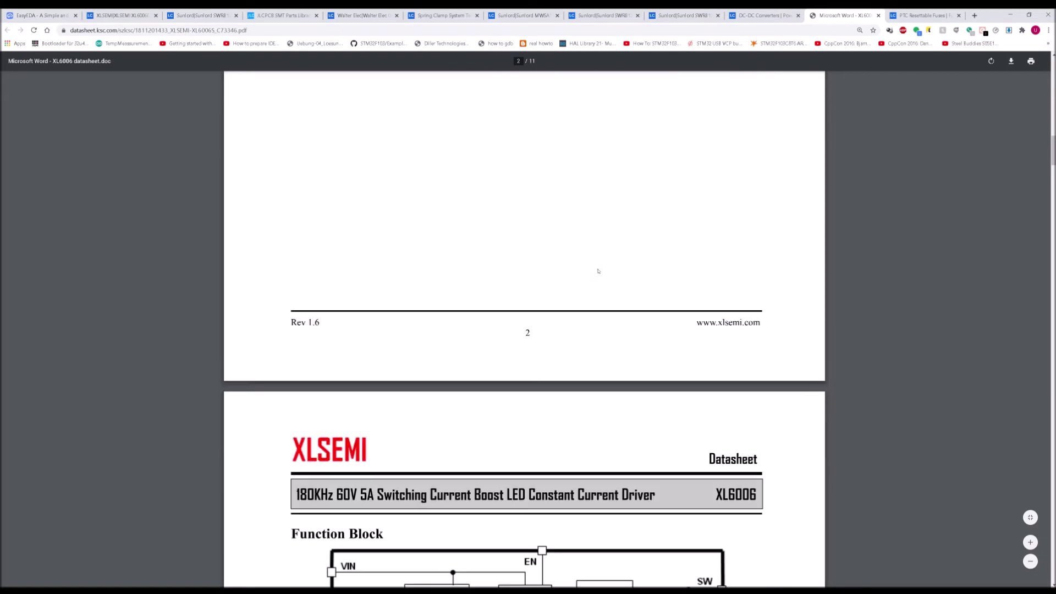
scroll(598, 270, down, 15)
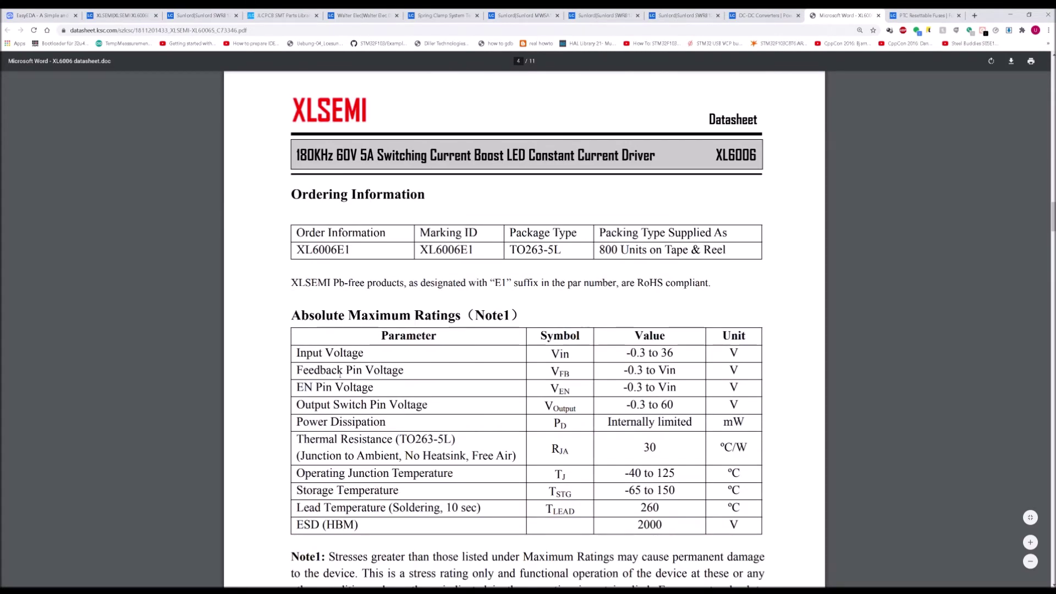
drag(339, 373, 678, 373)
click(676, 373)
click(677, 374)
Return to the EasyEDA schematic and examine the PWM_Dim, R6, D5 and FB_Voltage circuit around CN2
click(53, 10)
scroll(808, 518, up, 2)
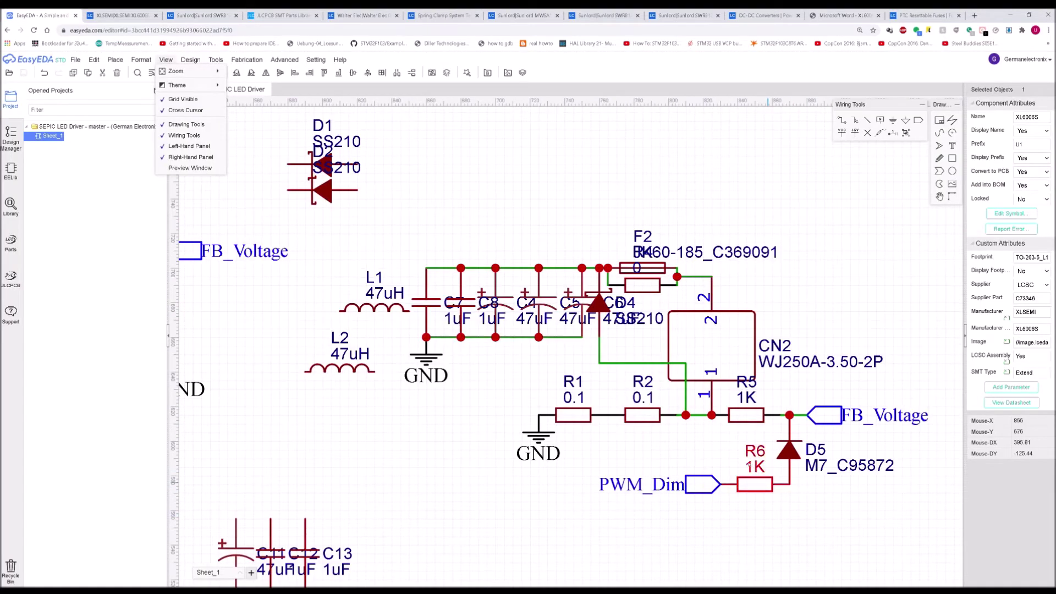
click(770, 517)
scroll(741, 517, up, 1)
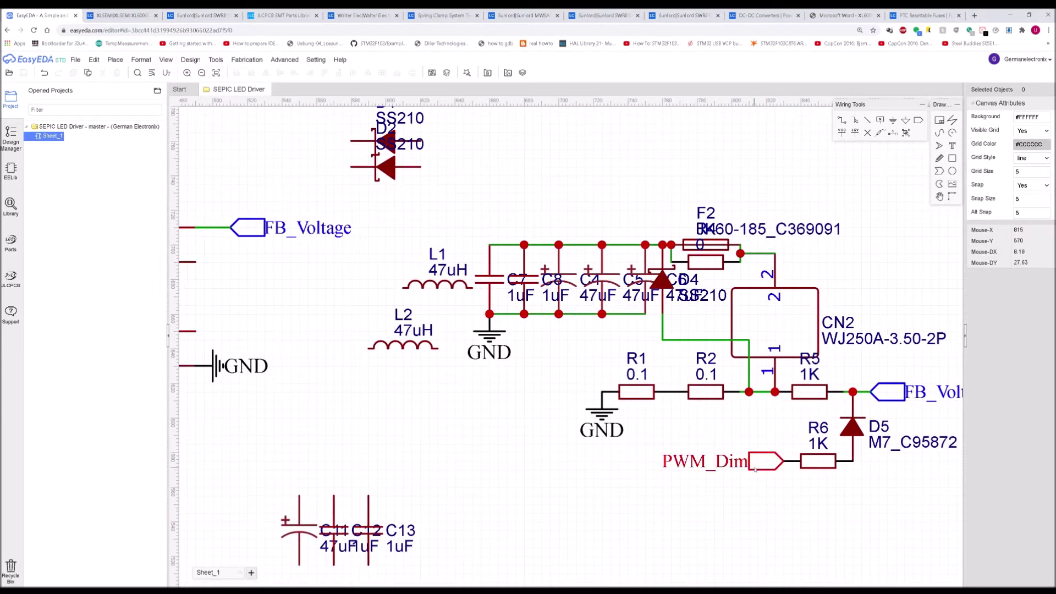
scroll(760, 465, down, 1)
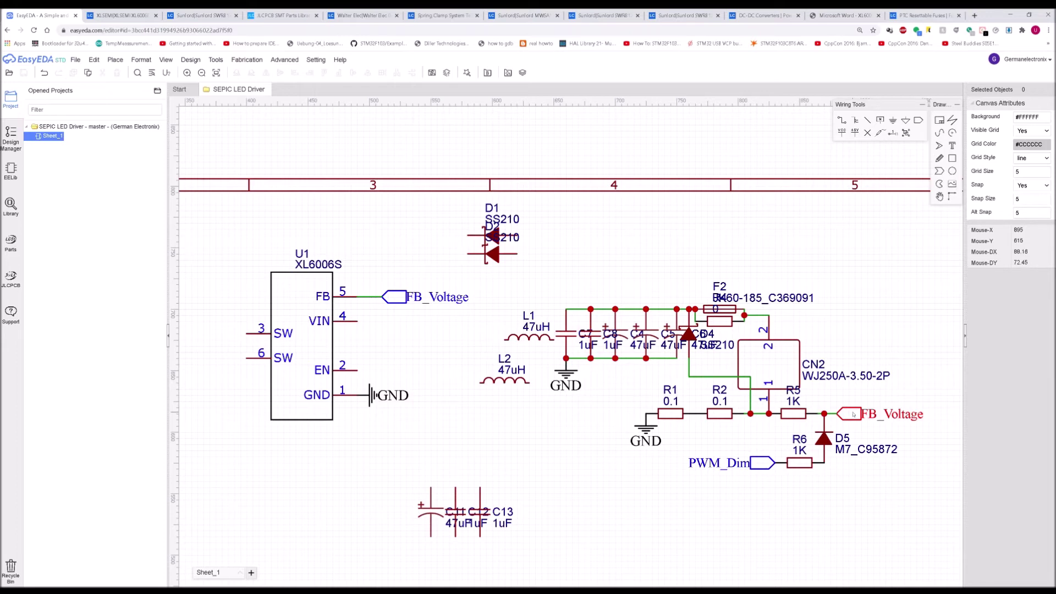
click(280, 15)
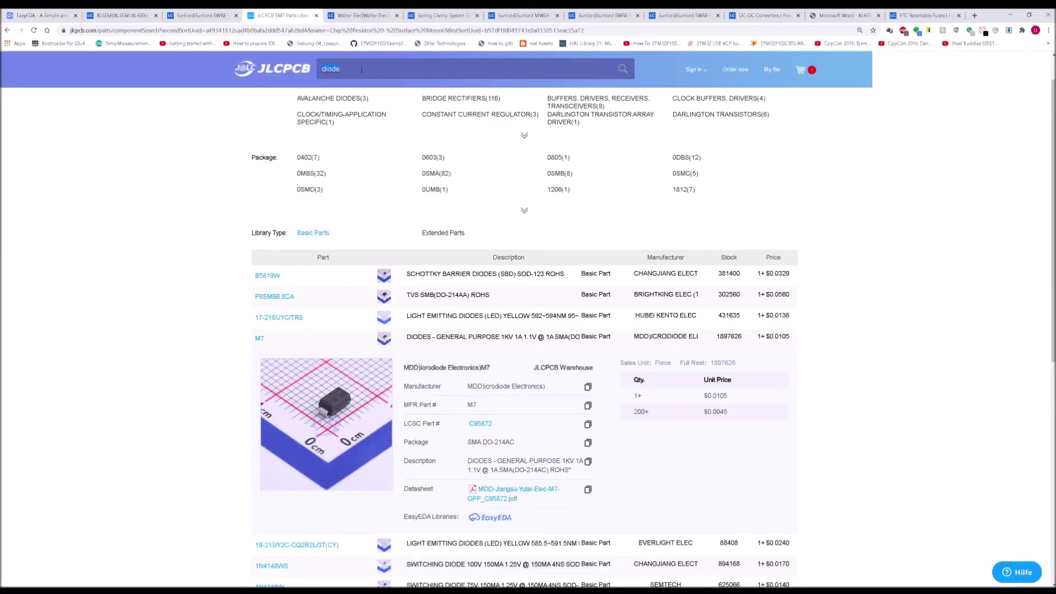
click(17, 11)
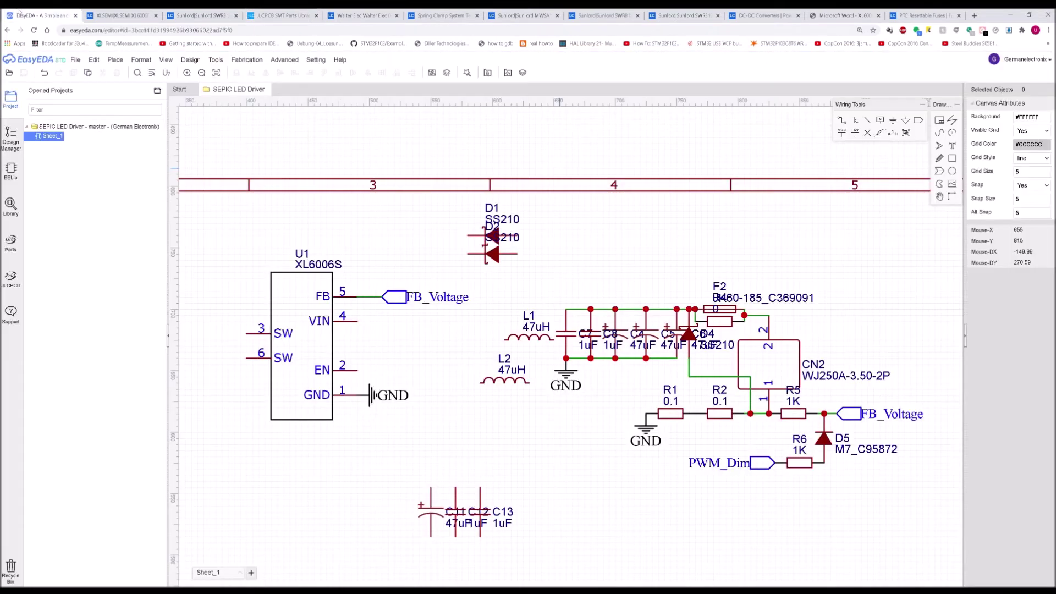
scroll(778, 462, up, 2)
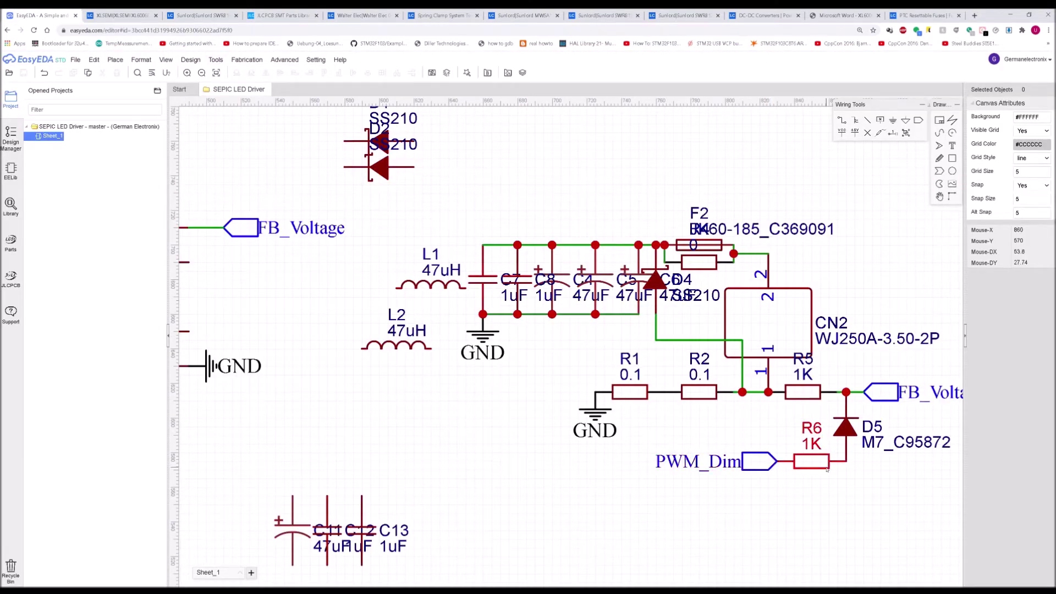
scroll(826, 468, down, 3)
Search the JLCPCB parts library for "x7r 10nf 50v" and limit the results to Basic Parts
click(295, 12)
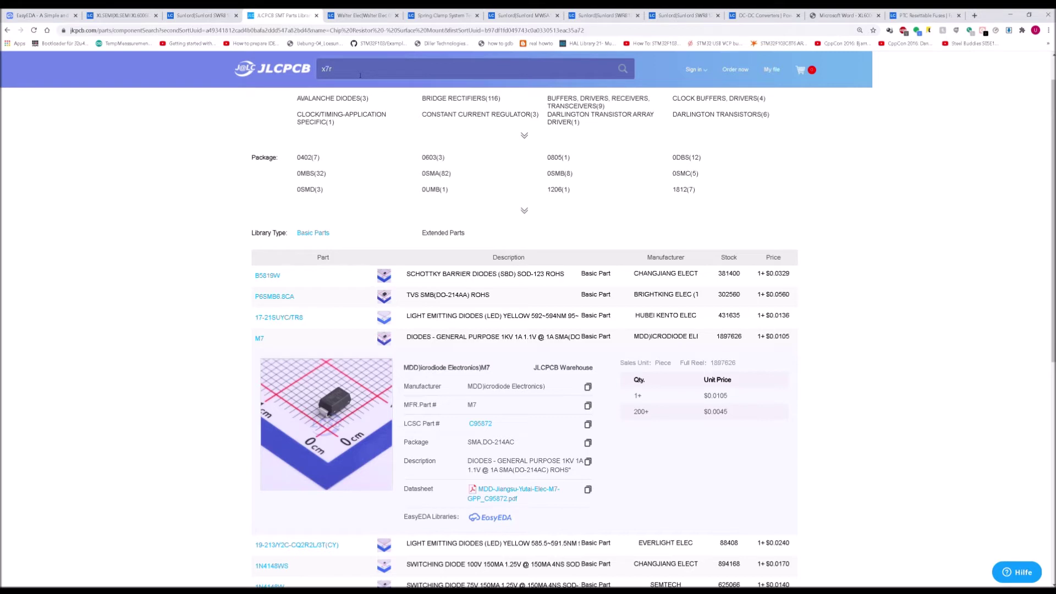
key(Return)
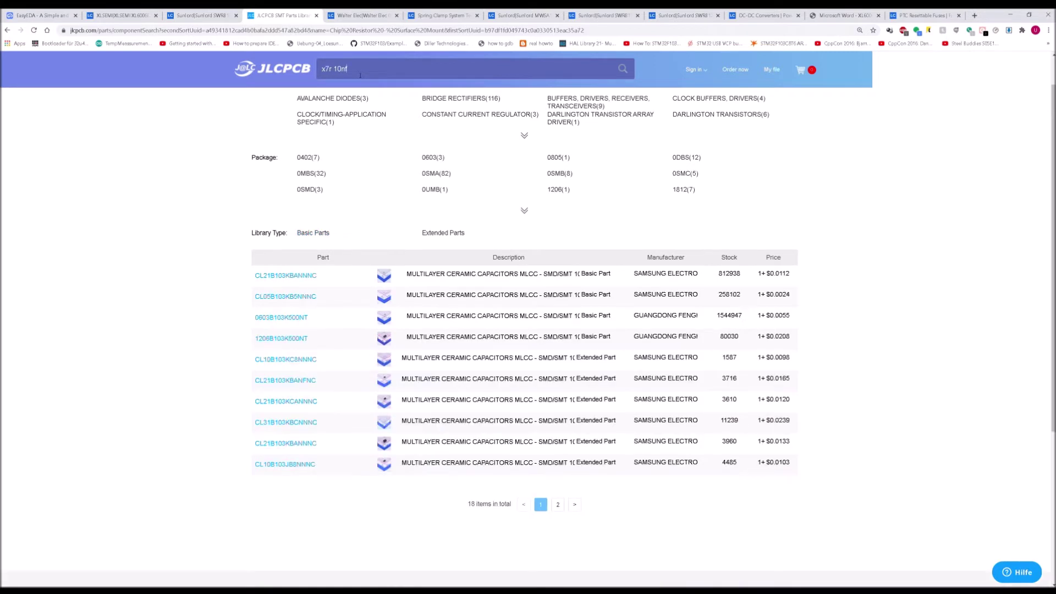
text(50v)
key(Return)
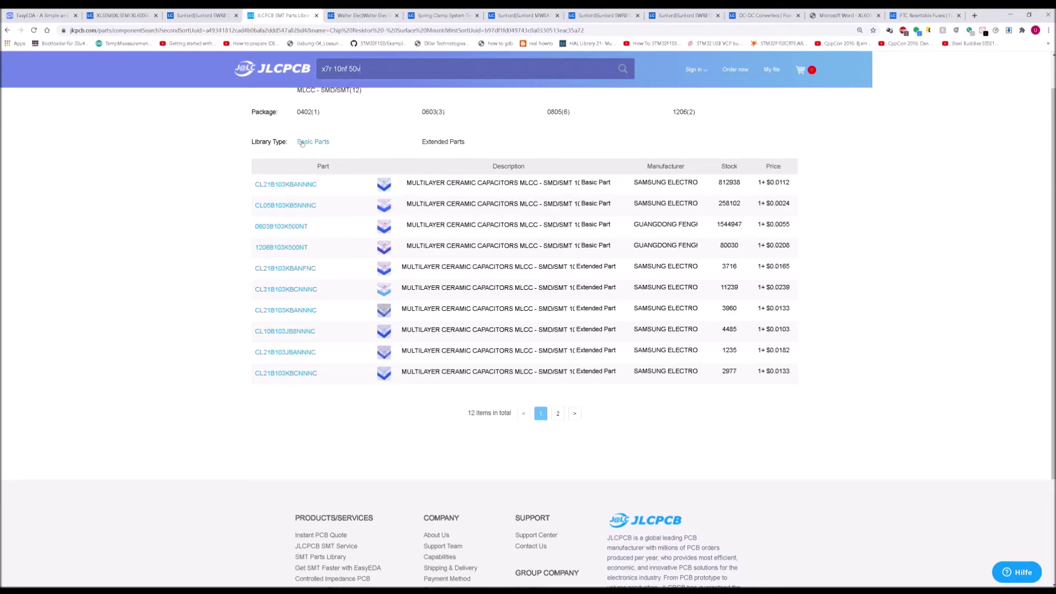
click(302, 143)
Check the details of the basic 10 nF capacitors and copy LCSC part number C1846 of the 1206B103K500NT
click(300, 184)
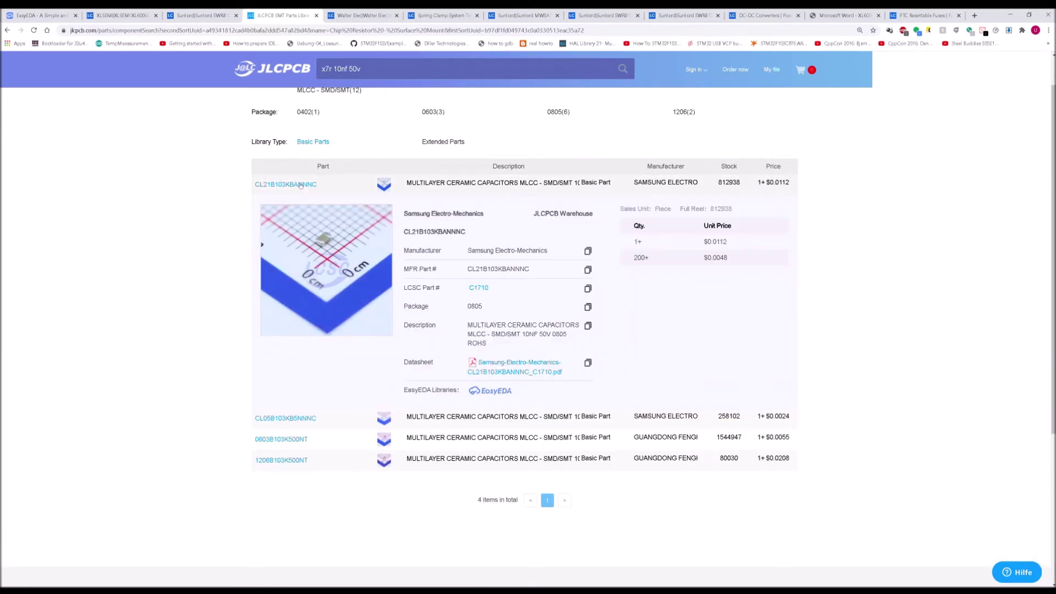
click(300, 418)
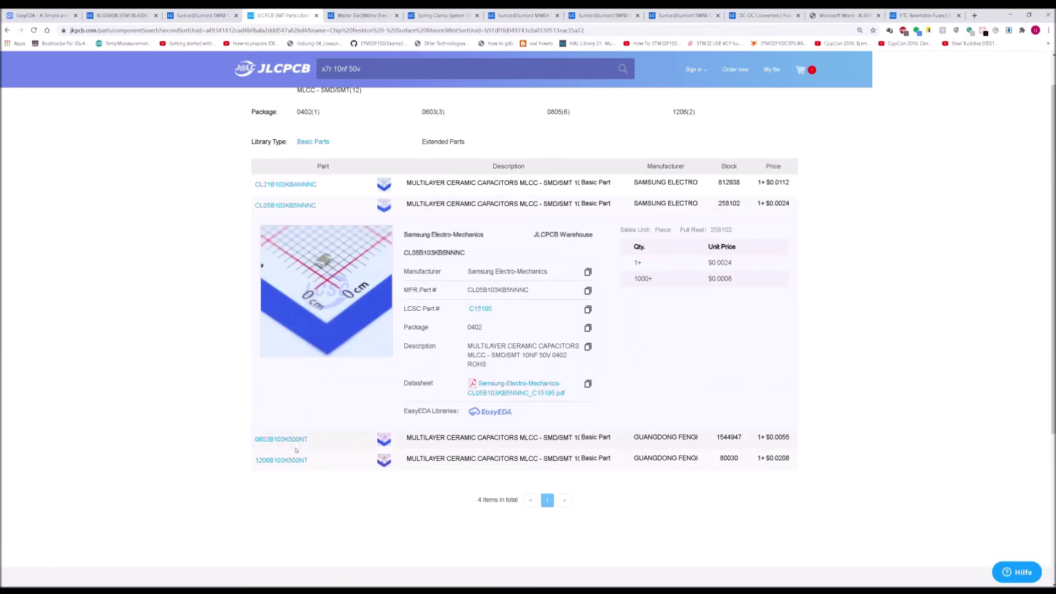
click(297, 439)
click(300, 460)
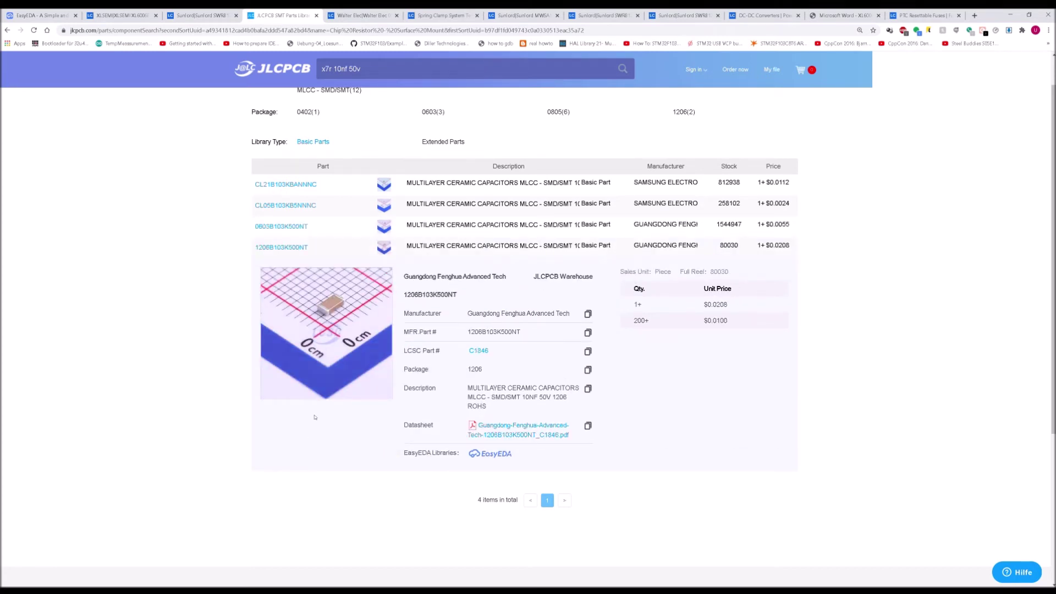
drag(515, 351, 470, 347)
key(ctrl+c)
click(480, 351)
Return to the EasyEDA schematic, search the component library for C1846 and choose the 1206B103K500NT for placement
click(27, 12)
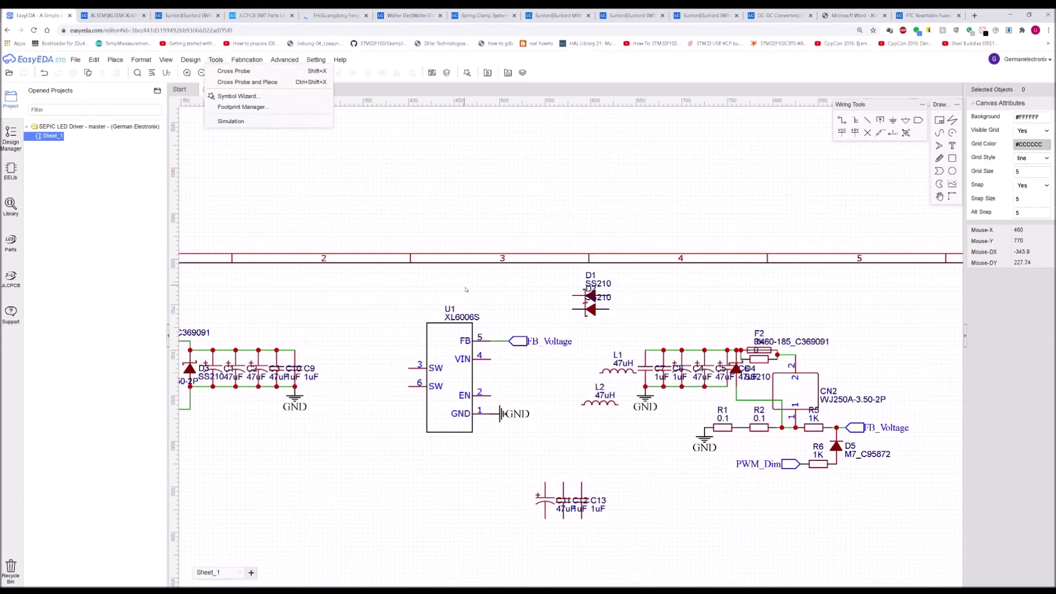
right_click(501, 297)
click(518, 315)
double_click(447, 211)
key(ctrl+v)
key(Return)
double_click(434, 267)
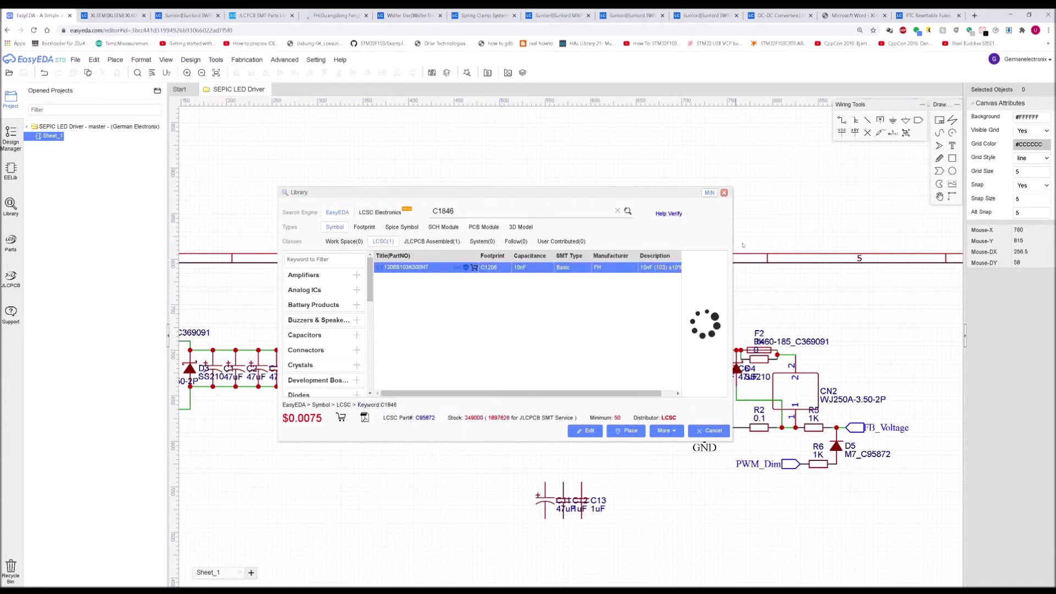
Place the 10 nF capacitor vertically above the FB_Voltage wire with its lower end connected at U1's FB pin
click(723, 193)
scroll(488, 305, up, 3)
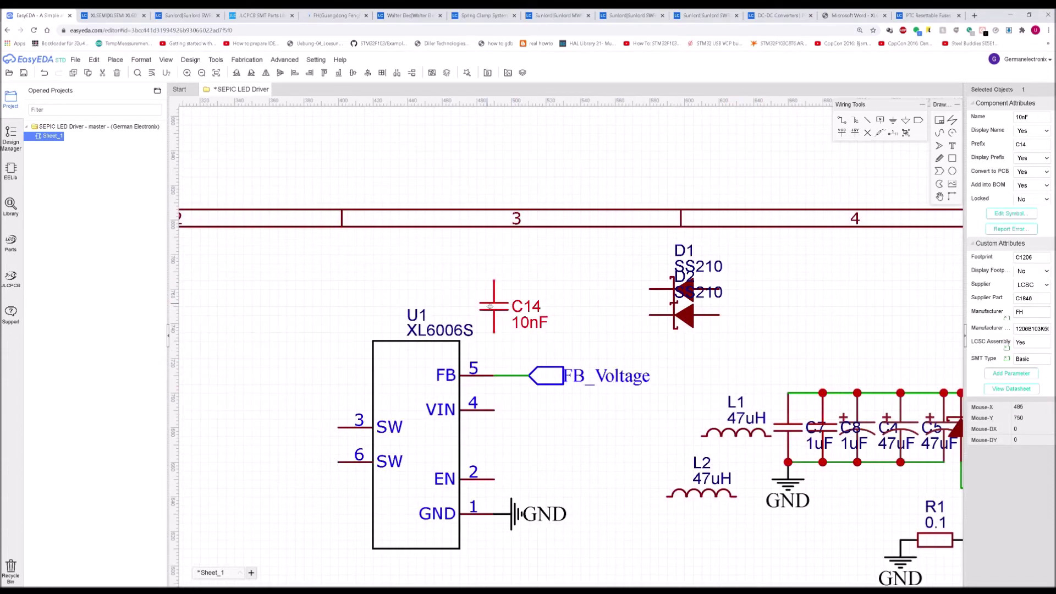
click(486, 347)
Copy the GND symbol from U1's GND pin and attach the copy to the upper end of capacitor C14
click(514, 516)
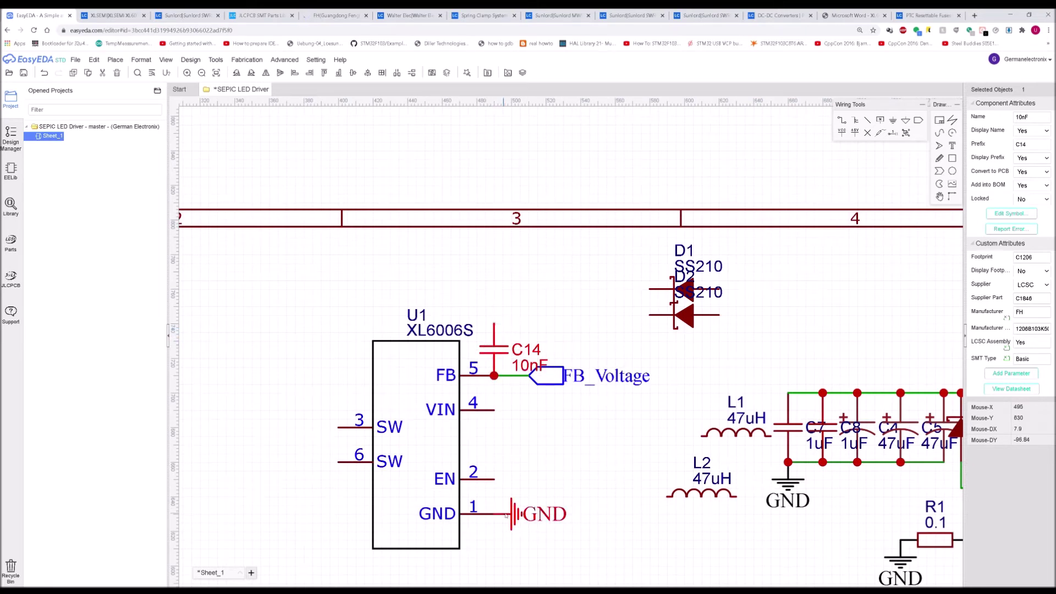
click(511, 323)
key(Escape)
scroll(516, 281, down, 2)
right_click(516, 278)
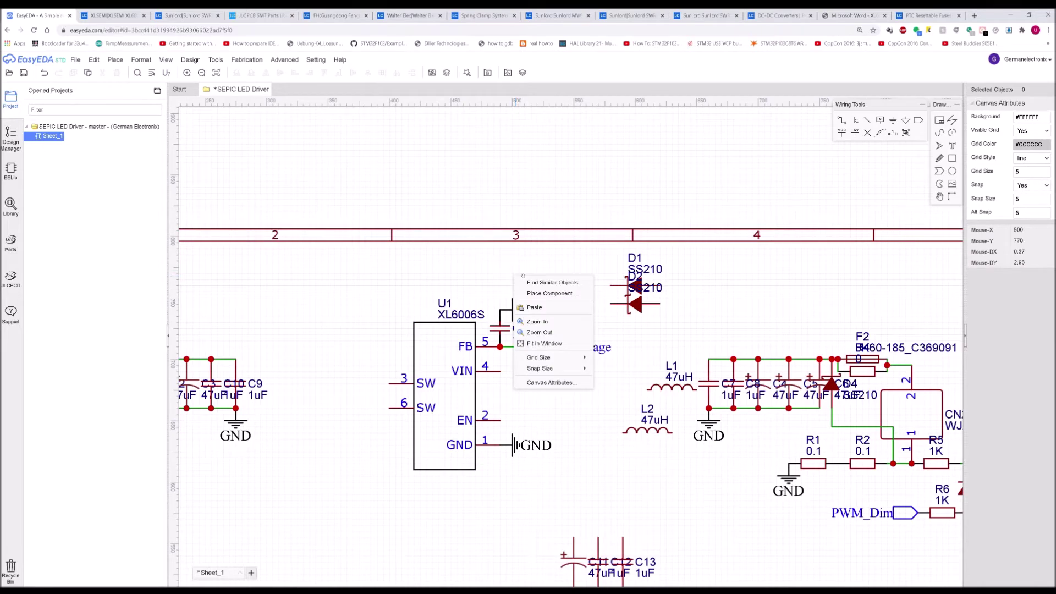
right_drag(515, 278, 546, 273)
click(475, 255)
scroll(471, 259, down, 2)
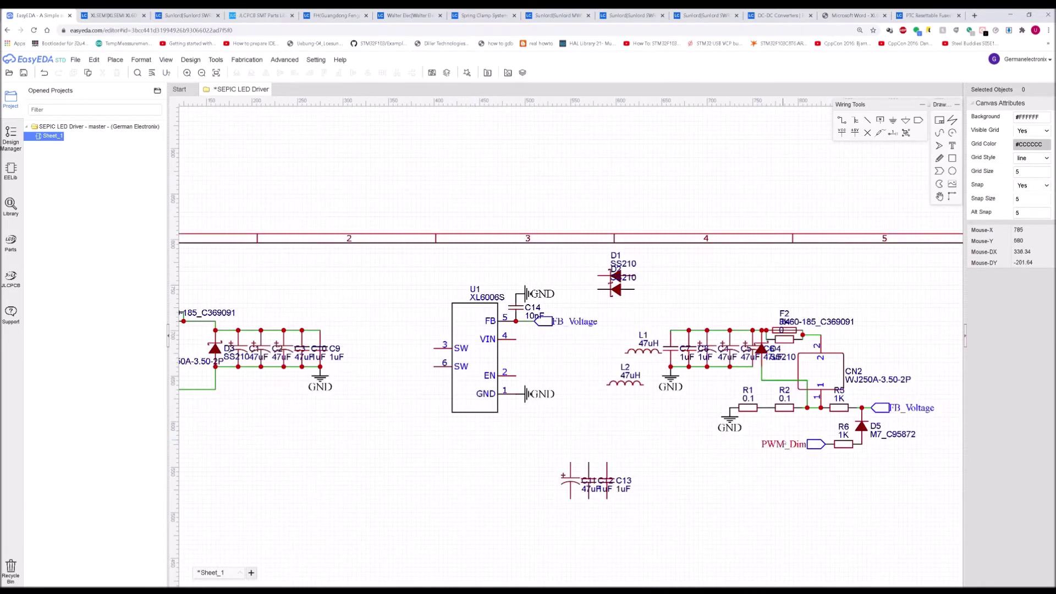
scroll(840, 458, up, 2)
click(815, 443)
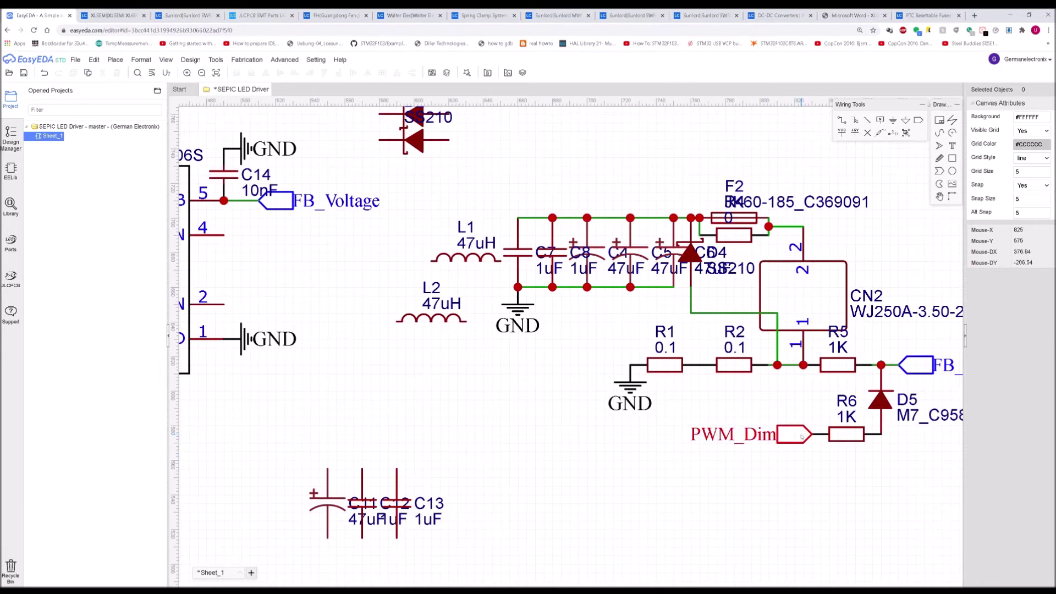
click(805, 489)
scroll(628, 467, down, 3)
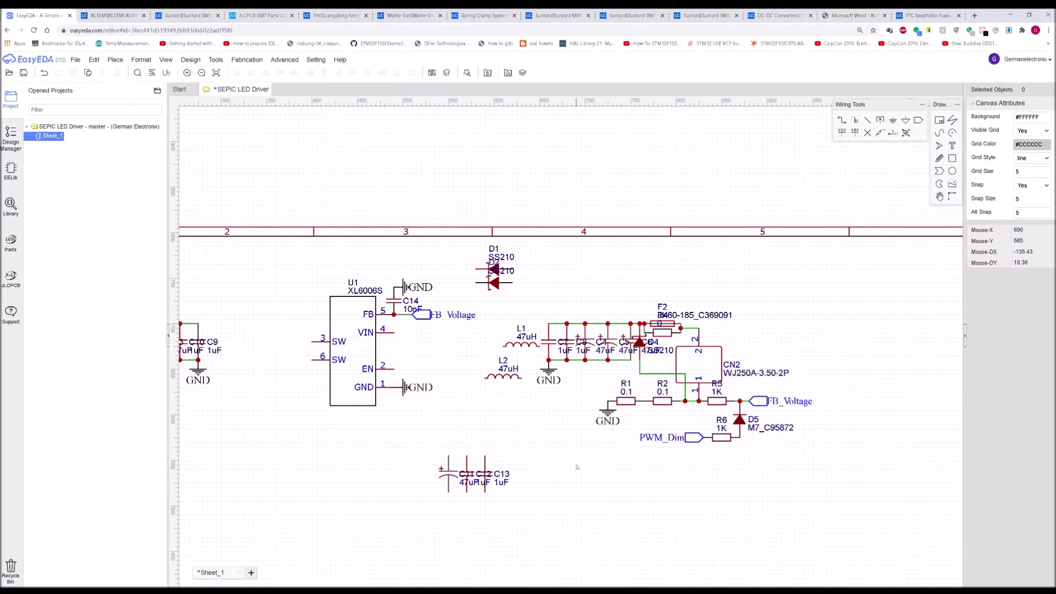
Move inductors L1 and L2 and diodes D1 and D2 below U1, grouping them around the loose capacitors C11 to C13
right_drag(647, 460, 775, 442)
right_drag(587, 404, 679, 440)
click(717, 398)
ctrl+click(738, 365)
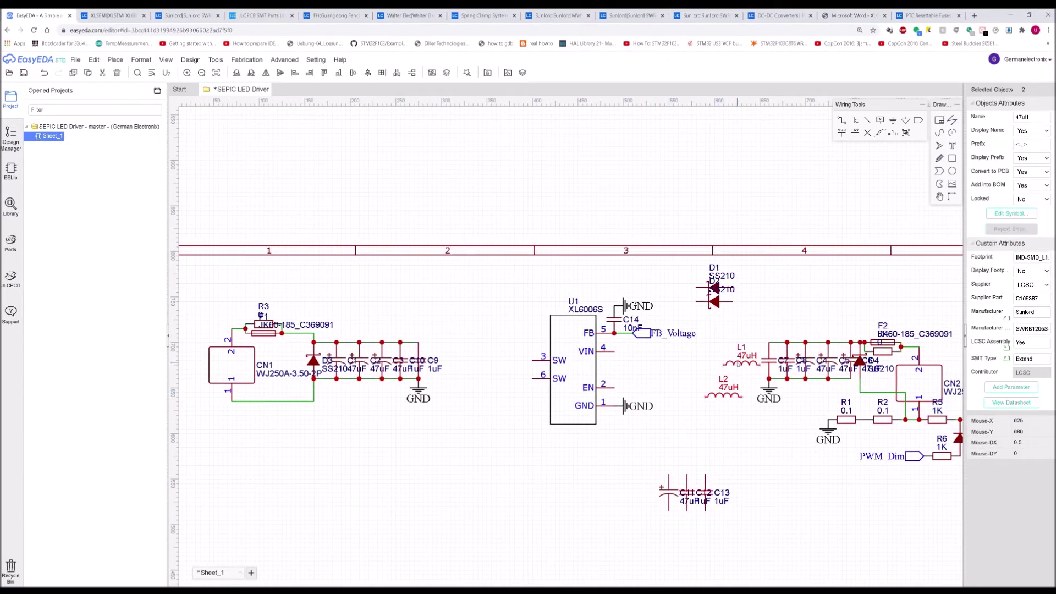
drag(739, 366, 629, 494)
drag(667, 257, 765, 324)
drag(713, 301, 746, 529)
click(823, 444)
right_drag(823, 444, 854, 469)
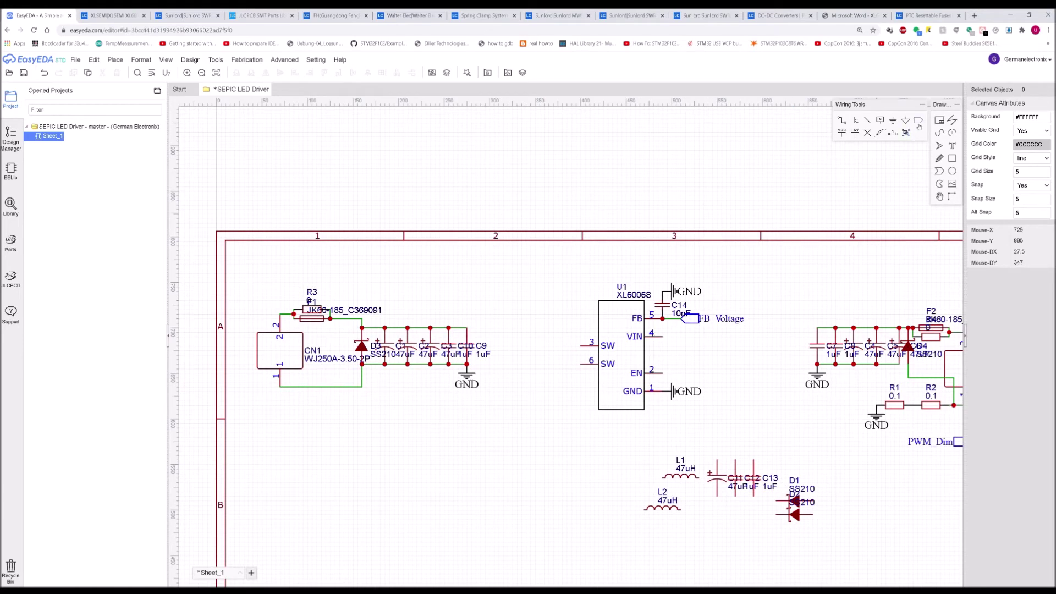
right_drag(928, 485, 872, 469)
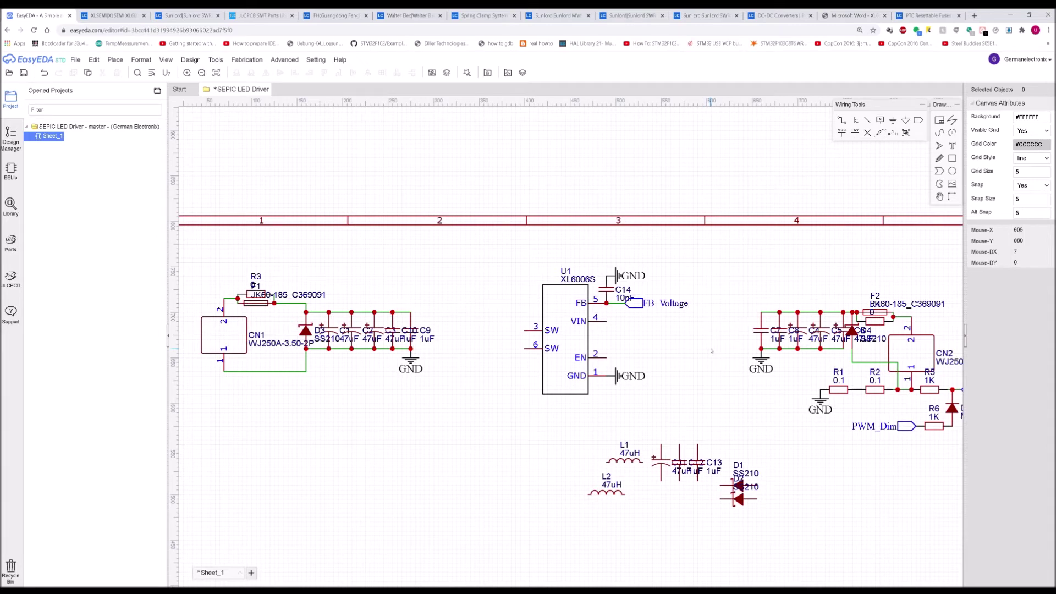
Switch to the LCSC Electronics site and search its catalogue for "male female"
click(187, 15)
mouse_move(215, 161)
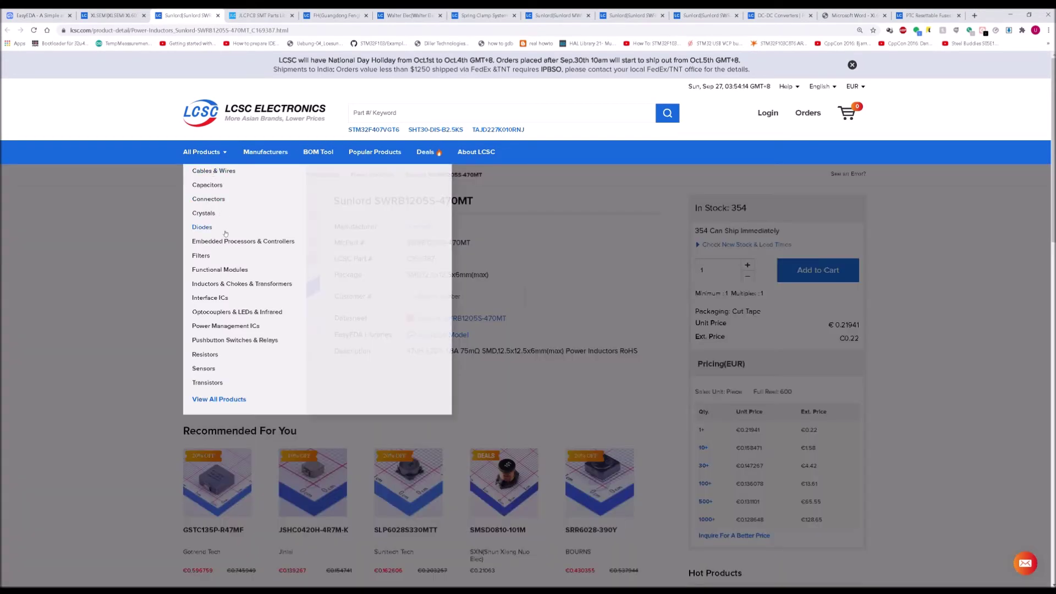
mouse_move(226, 244)
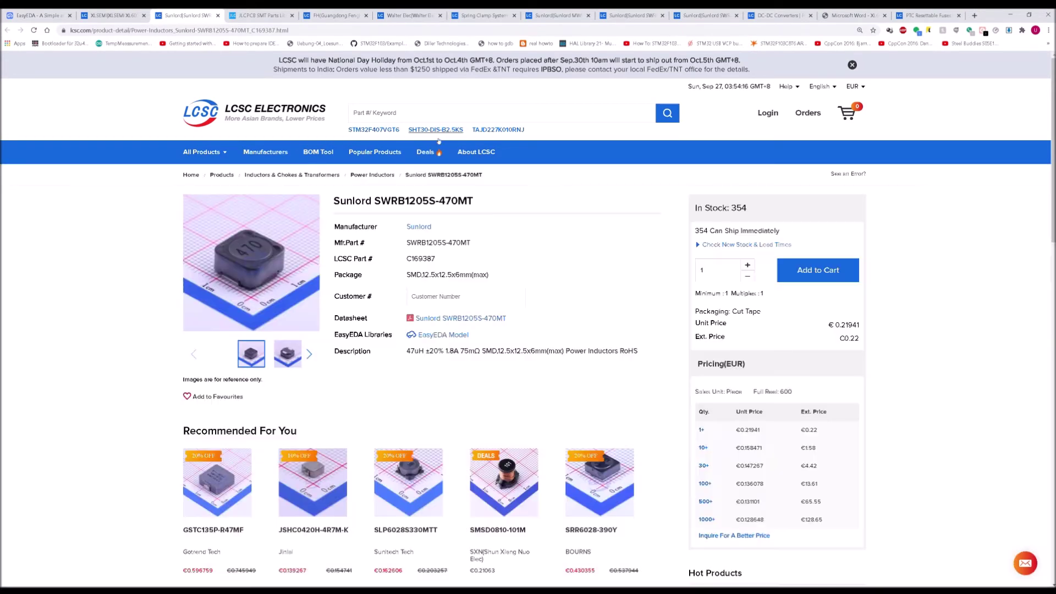
click(450, 114)
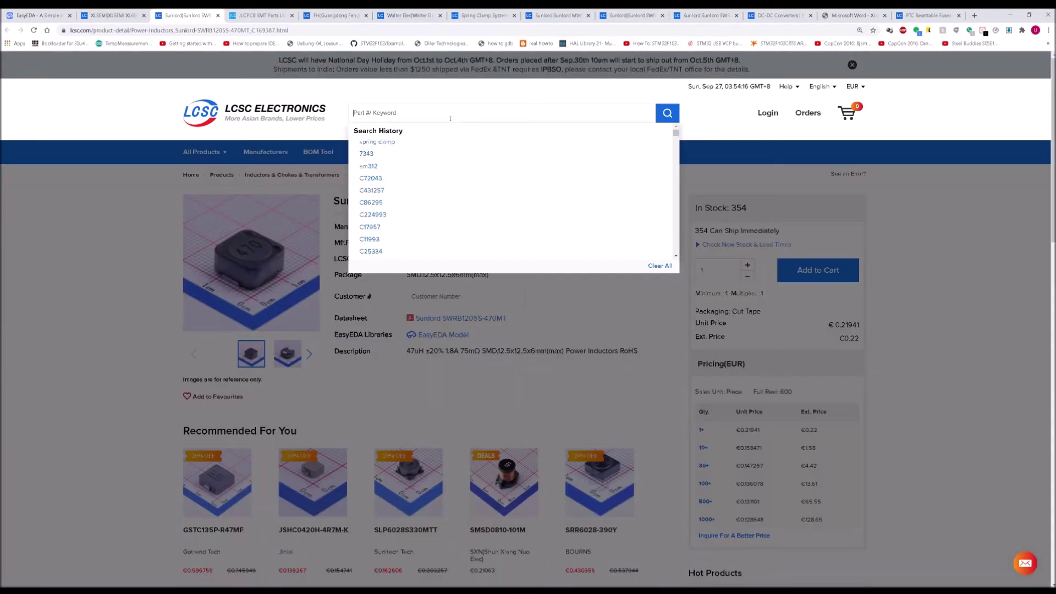
text(male fema)
key(Return)
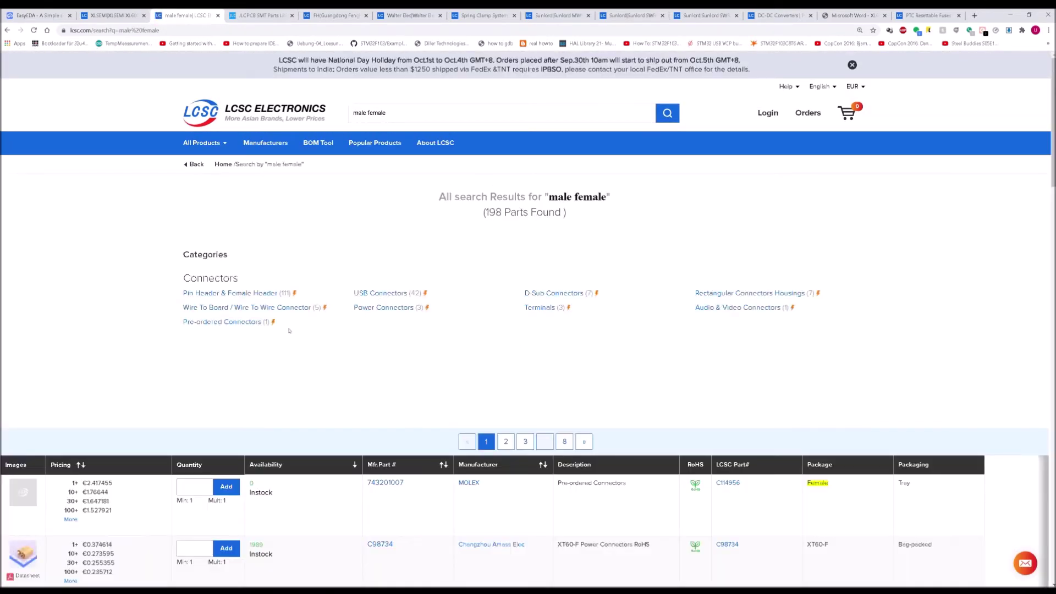
Sort the search results by ascending price and open the product page of the 2-pin 2.54 mm female header C49661
scroll(177, 393, down, 1)
click(67, 434)
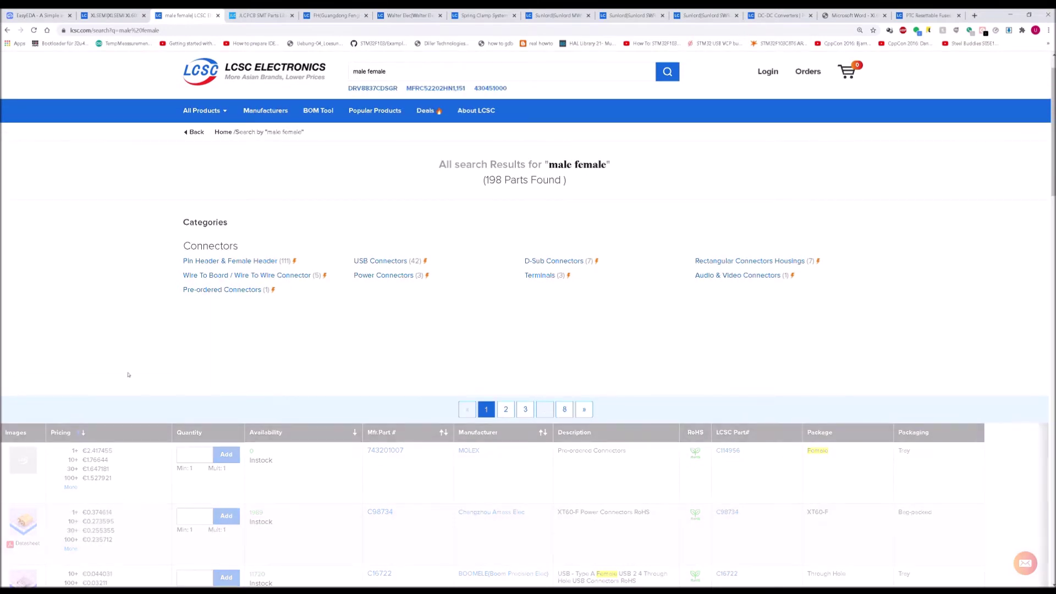
scroll(130, 351, down, 2)
scroll(130, 351, down, 6)
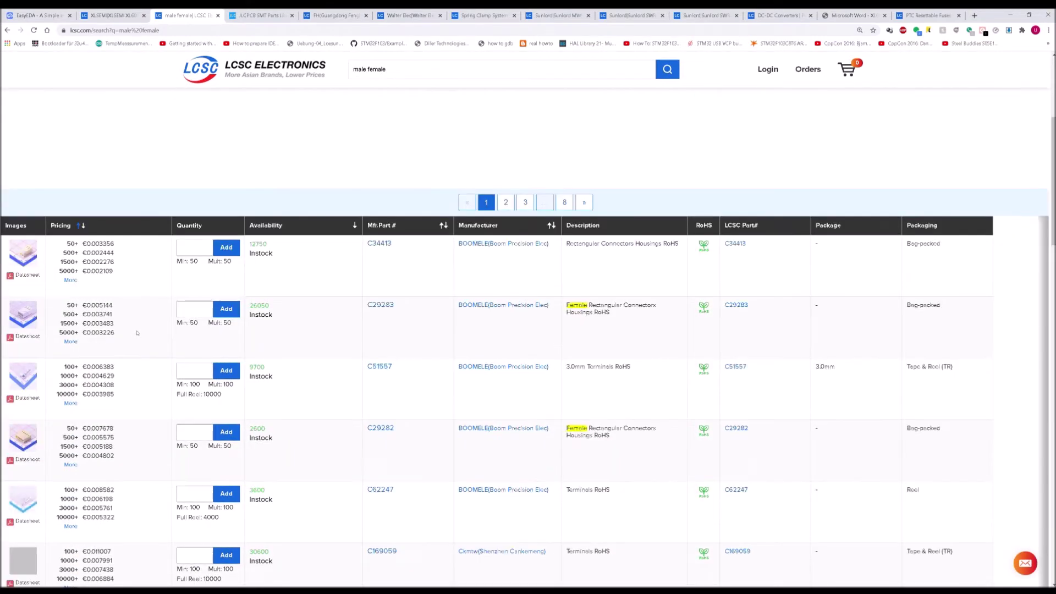
scroll(131, 337, down, 3)
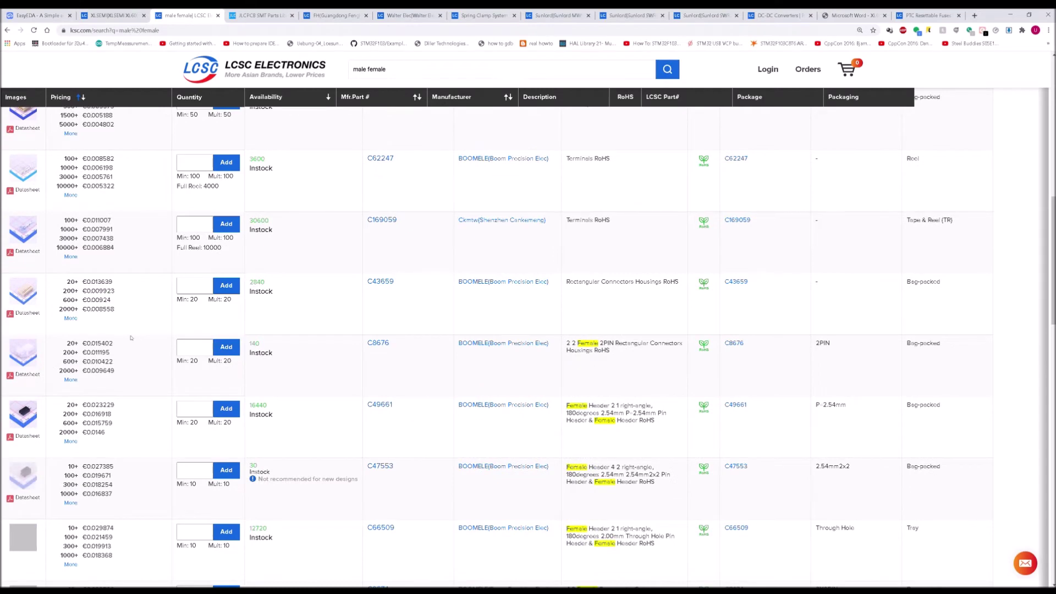
mouse_move(32, 257)
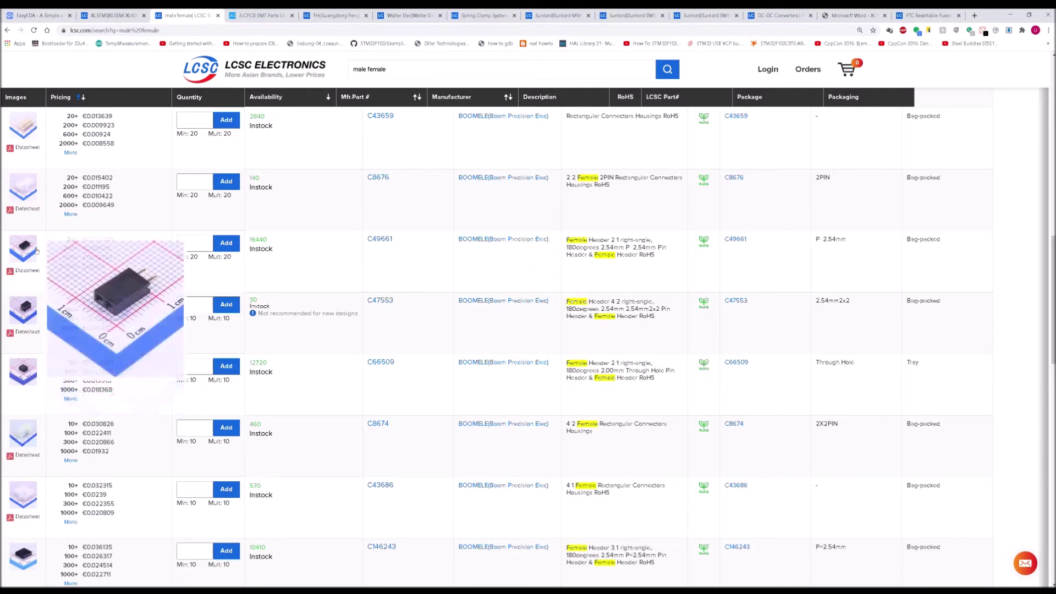
middle_click(24, 249)
click(237, 15)
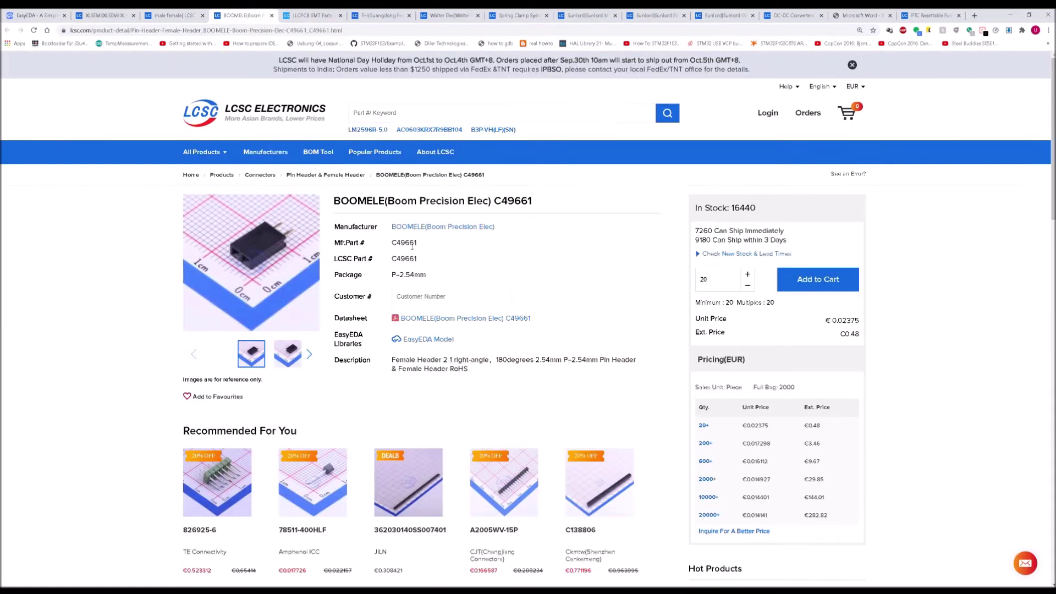
Copy part number C49661, look it up in the EasyEDA component library and place the female header below resistor R6
double_click(412, 245)
key(ctrl+c)
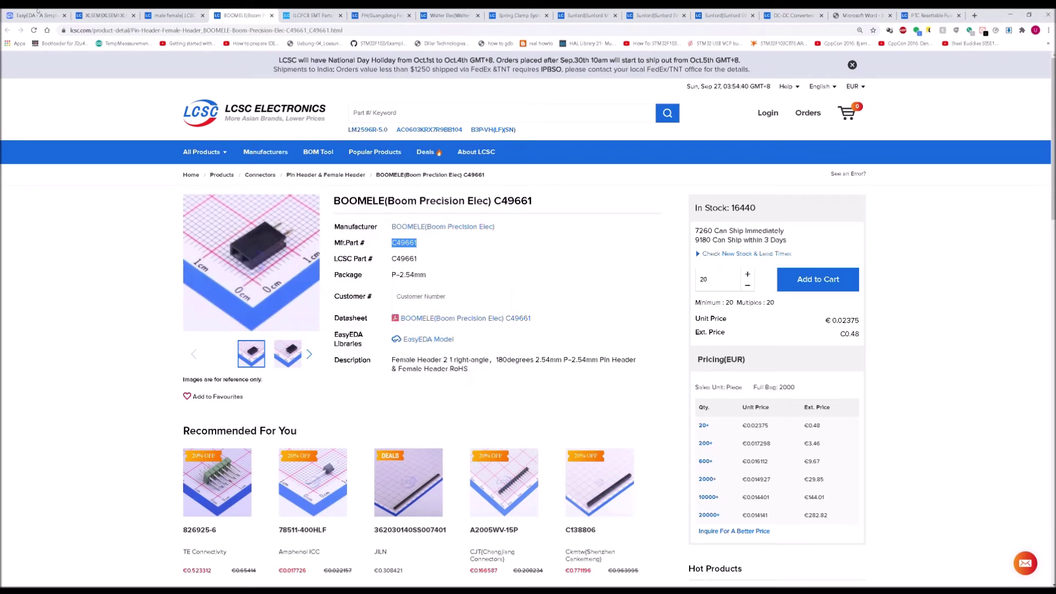
click(38, 14)
right_click(727, 416)
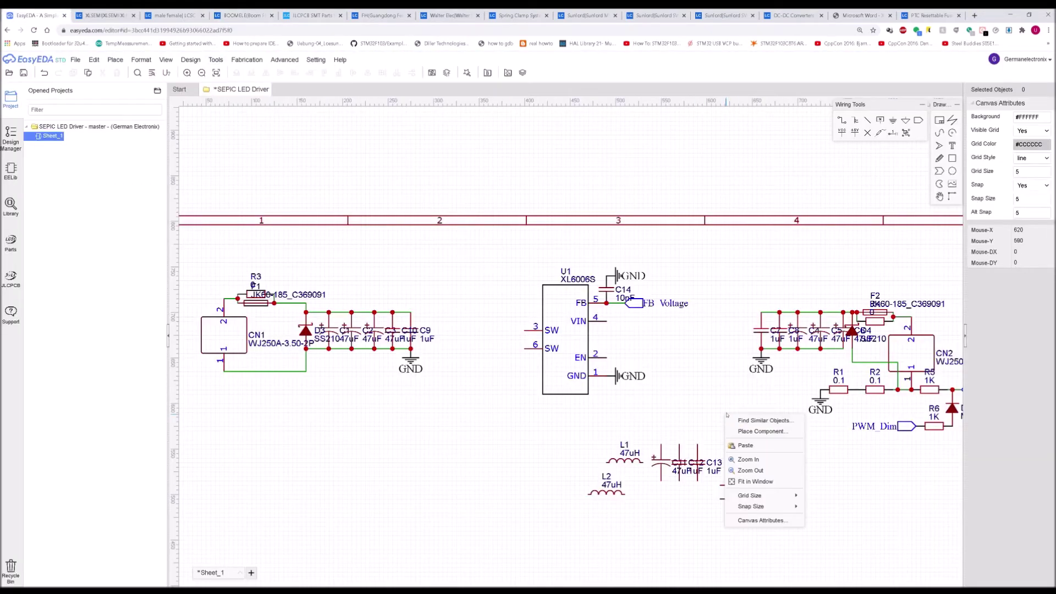
click(760, 431)
double_click(492, 209)
key(ctrl+v)
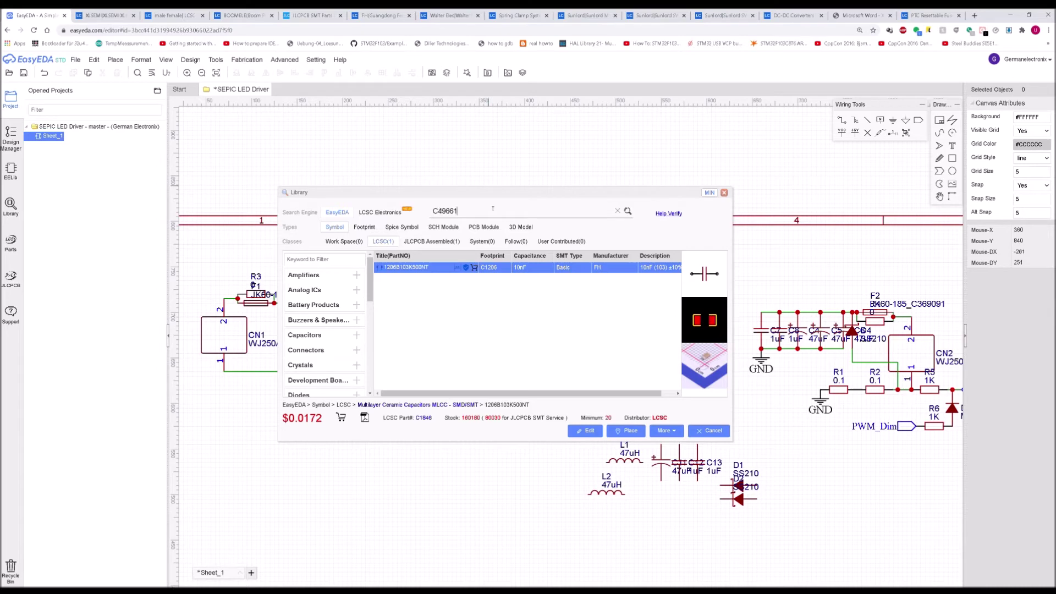
key(Return)
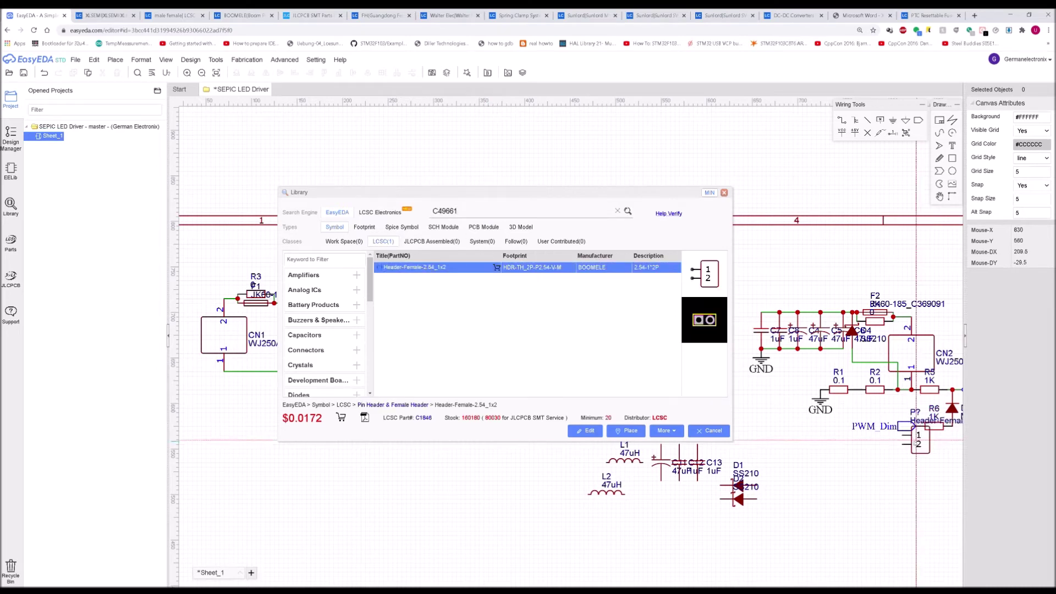
click(860, 462)
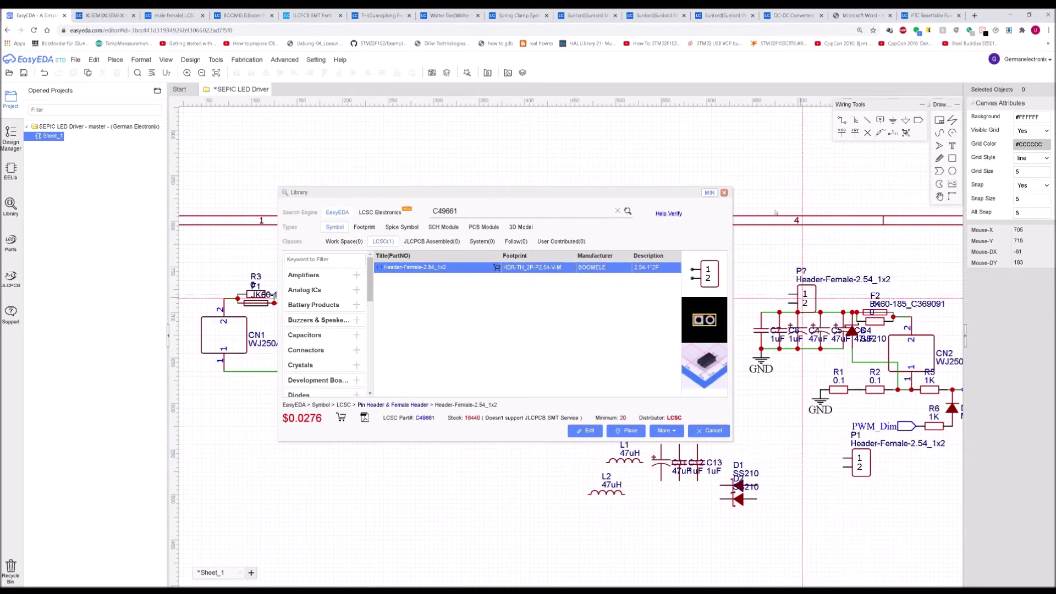
click(724, 192)
Delete the PWM_Dim net port beside R6 and put header P1 in its place, rotated 180° with pin 2 on R6
scroll(757, 383, up, 3)
click(757, 383)
key(Delete)
drag(691, 436, 747, 389)
key(space)
key(space)
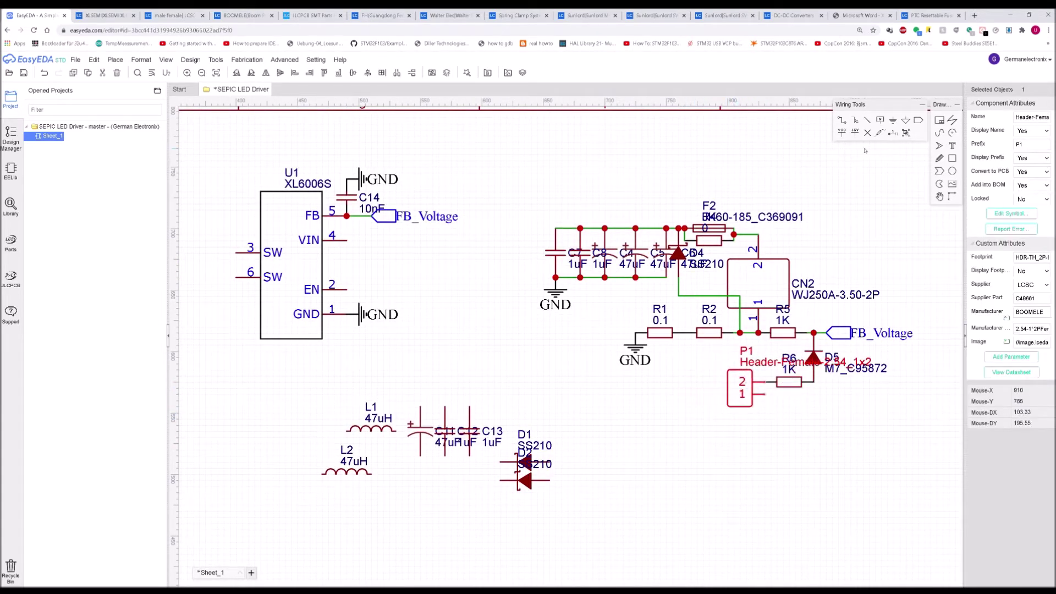
Attach a GND symbol to pin 1 of header P1
click(892, 120)
click(764, 394)
key(Escape)
Place a net port between U1's pins 3 and 6 and name it SW
scroll(710, 428, down, 5)
scroll(677, 402, up, 2)
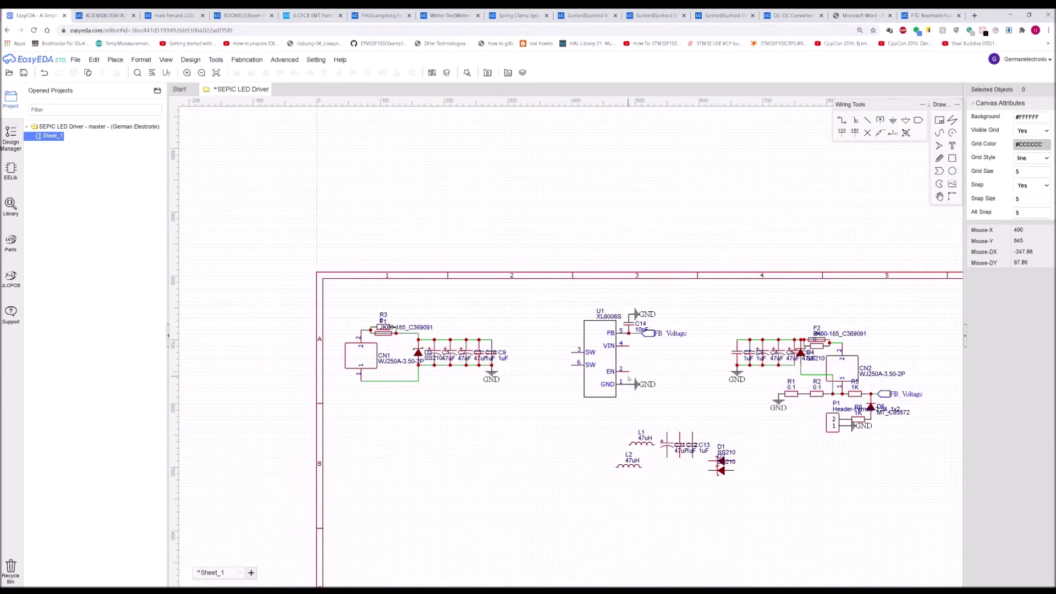
scroll(628, 379, up, 2)
click(917, 122)
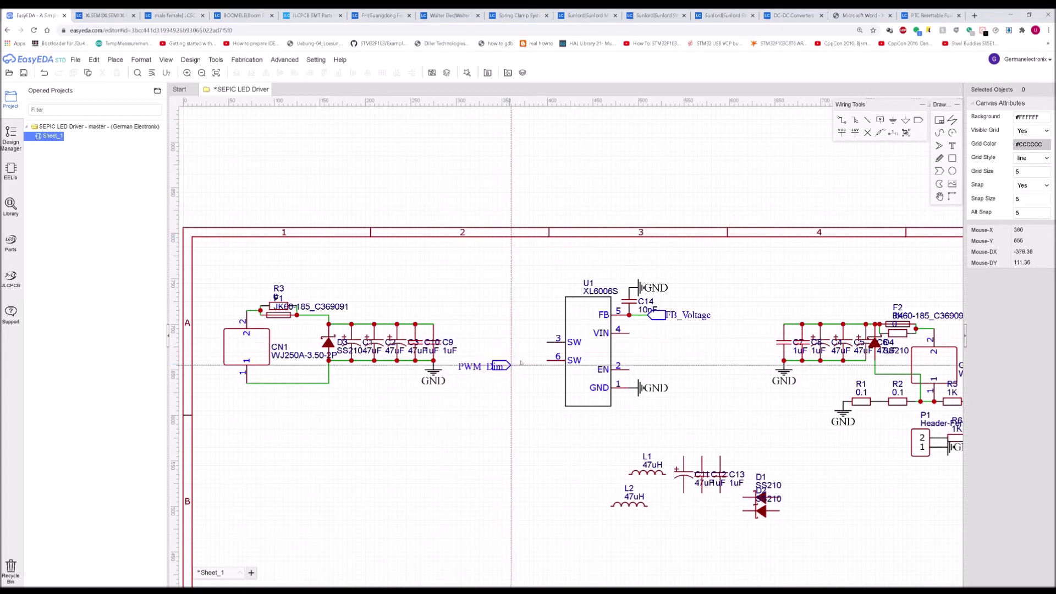
click(549, 352)
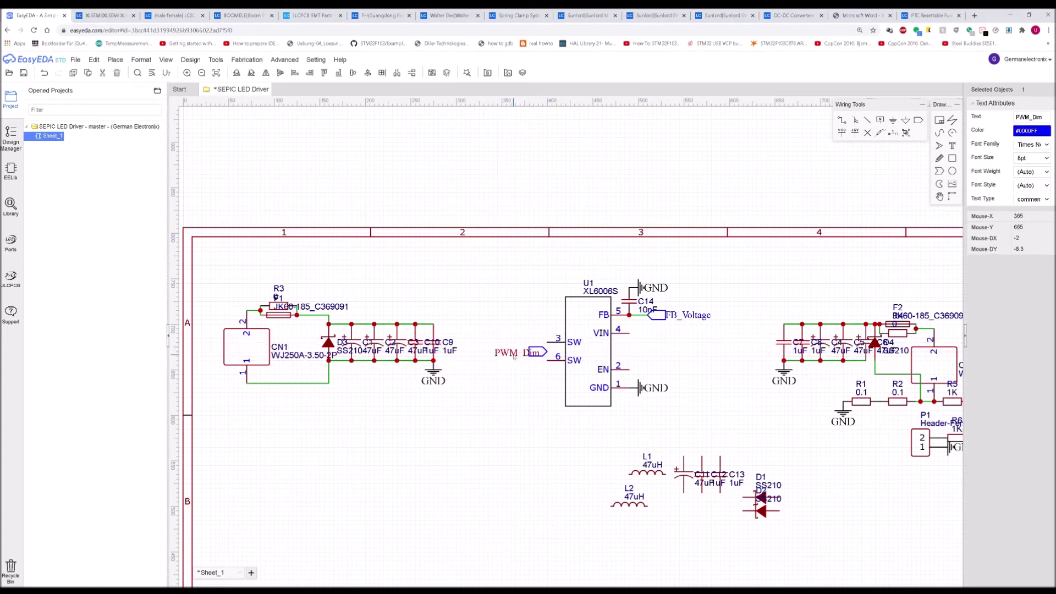
drag(502, 352, 517, 350)
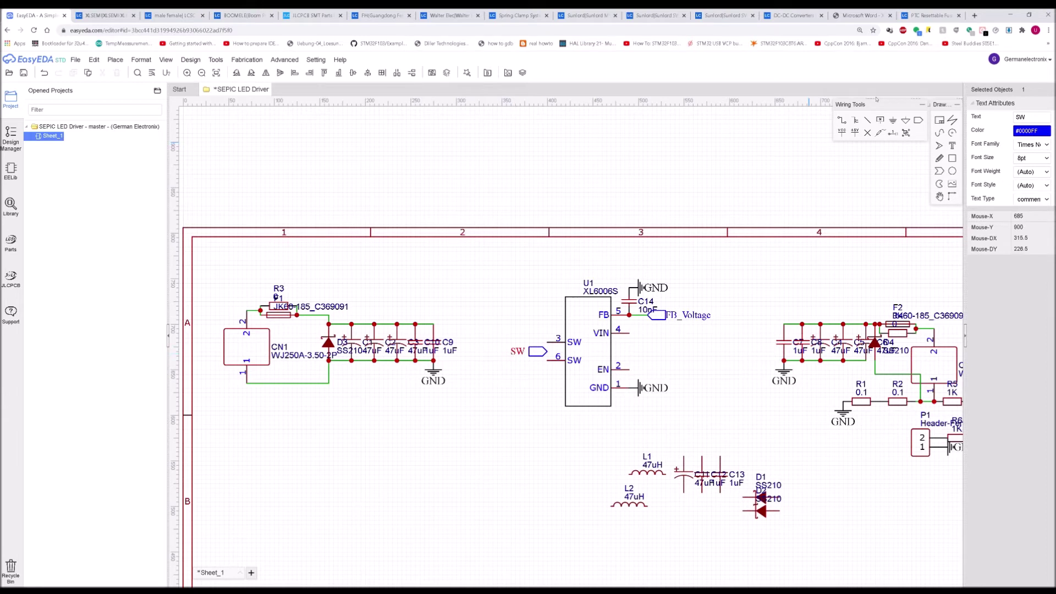
Wire U1's two SW pins, 3 and 6, together through the SW net port
click(843, 122)
click(548, 361)
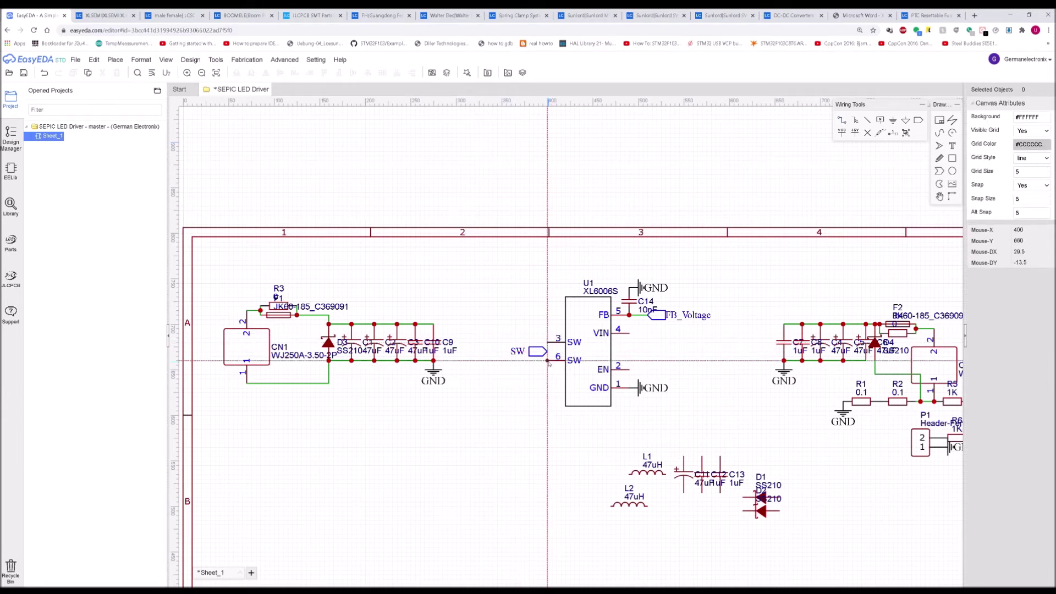
click(548, 342)
key(Escape)
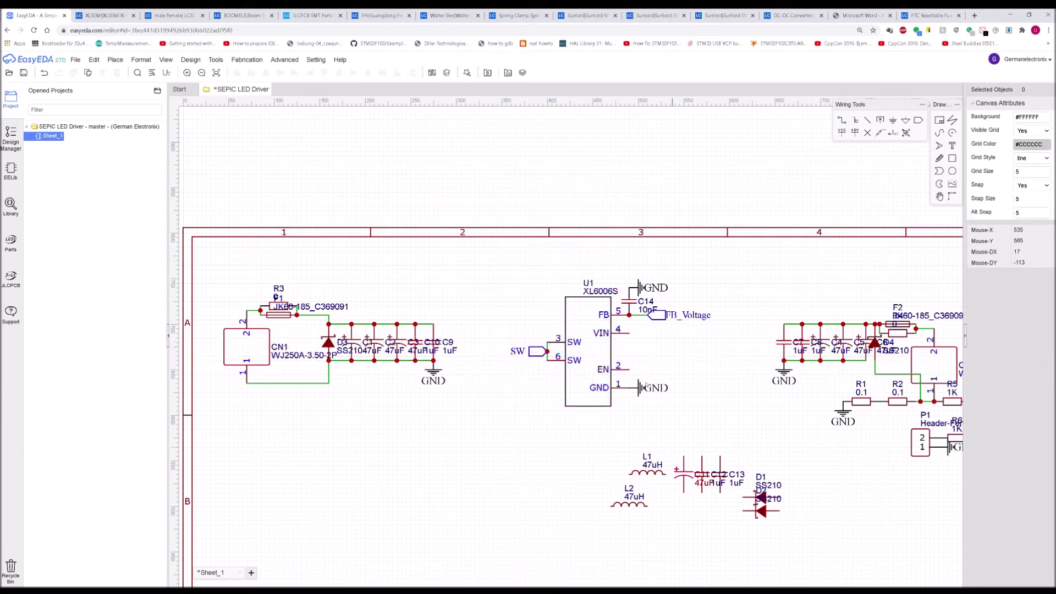
Mark U1's EN pin 2 with a no-connect flag
right_drag(791, 420, 749, 415)
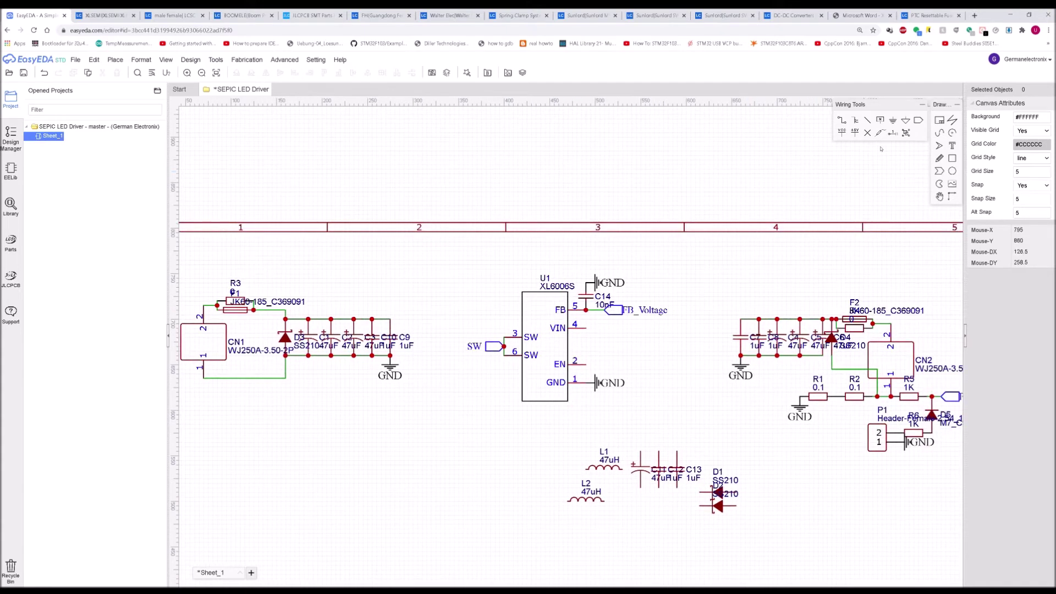
click(867, 133)
scroll(563, 367, up, 3)
click(585, 364)
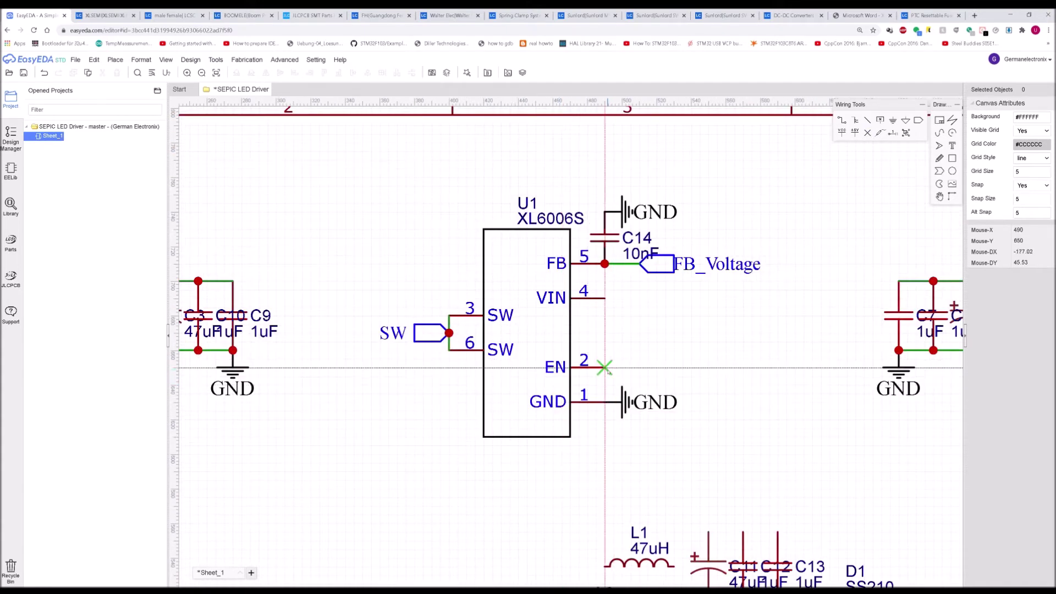
scroll(596, 364, down, 3)
key(Escape)
Switch to the XL6006 datasheet and read the EN pin's entry in the pin description table
mouse_move(693, 349)
right_down()
mouse_move(768, 384)
mouse_move(695, 330)
right_up()
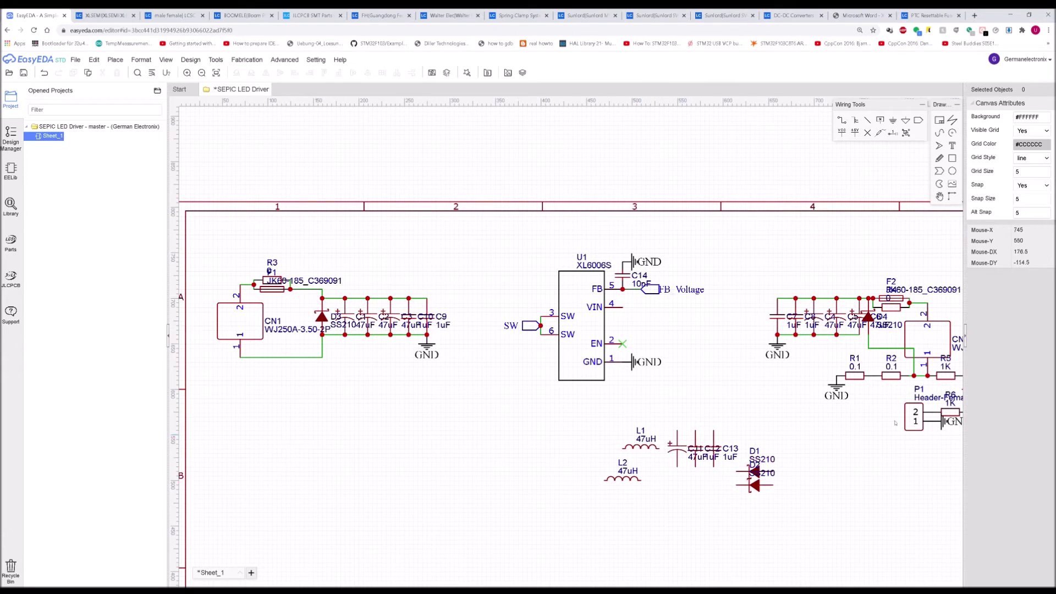
right_drag(879, 415, 718, 406)
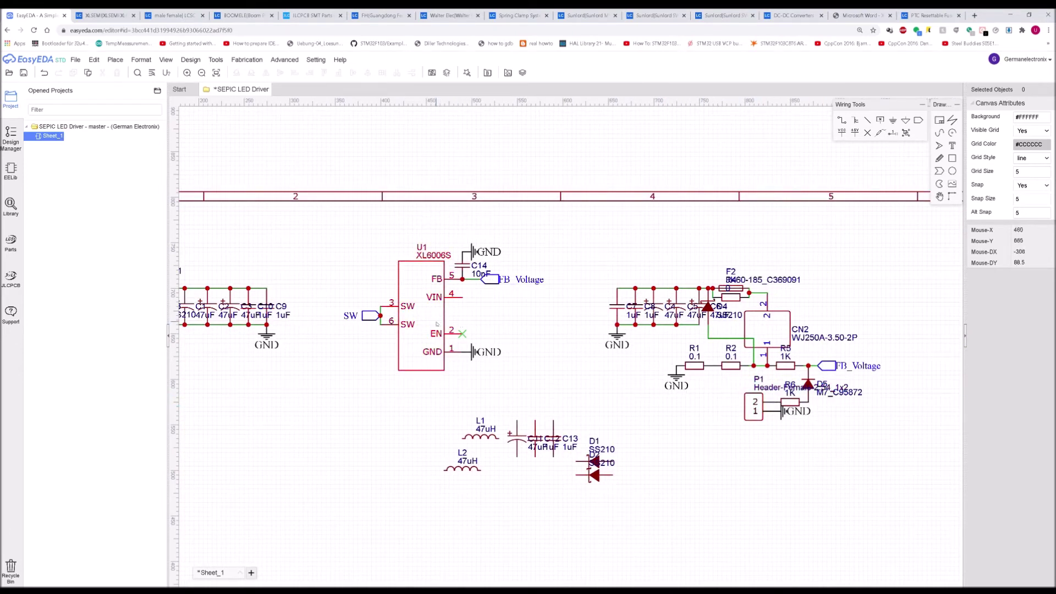
click(845, 12)
scroll(901, 256, up, 8)
scroll(902, 257, up, 3)
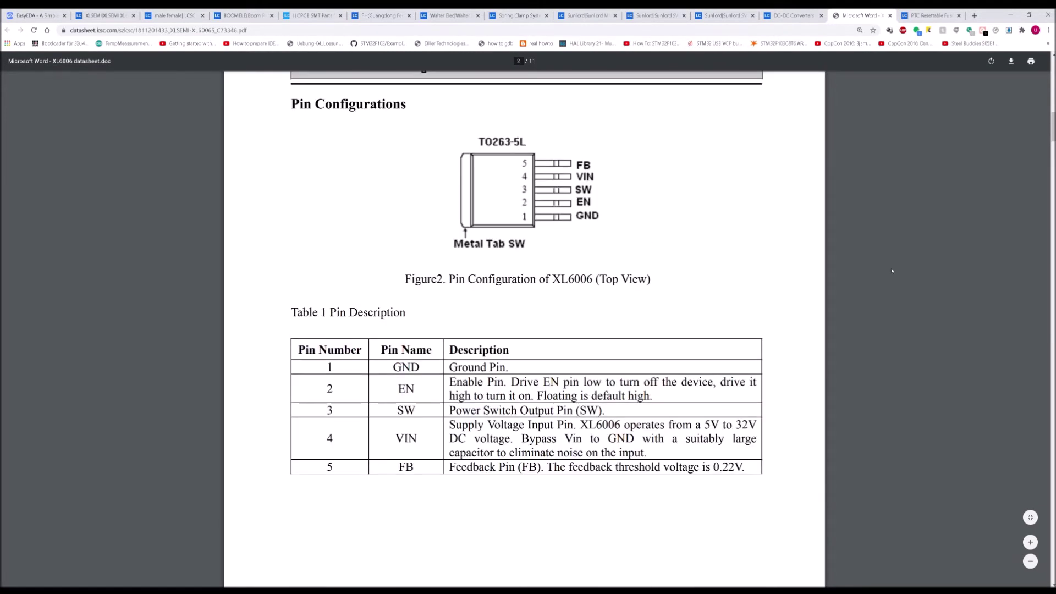
drag(456, 396, 662, 404)
click(634, 397)
click(662, 404)
Look through the XL6006 datasheet's function block, typical application, maximum ratings and electrical characteristics, and return to the pin description table
scroll(660, 404, down, 10)
scroll(657, 404, down, 12)
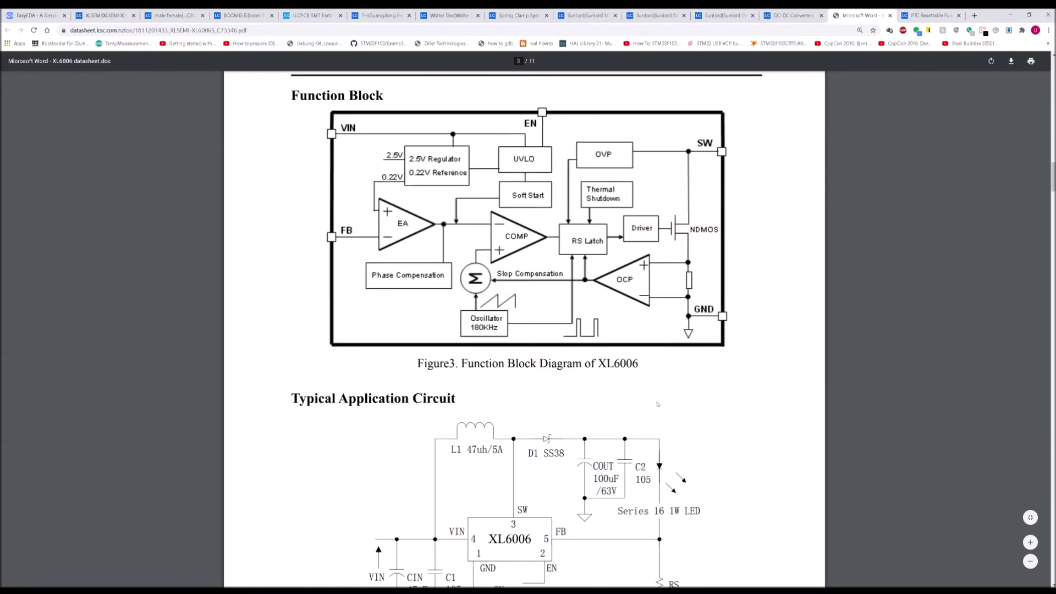
scroll(656, 404, down, 8)
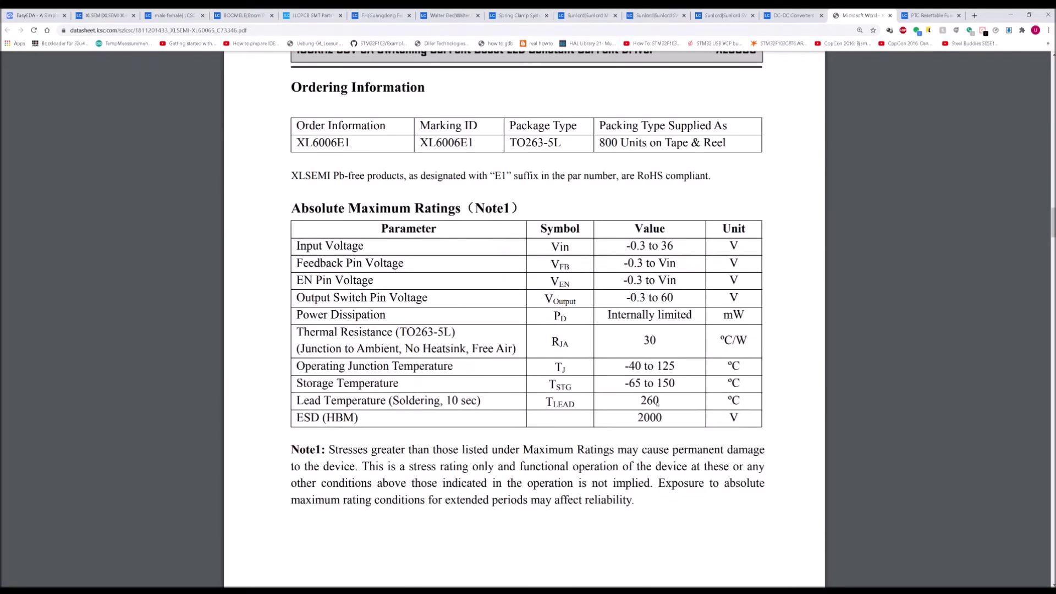
scroll(657, 404, down, 6)
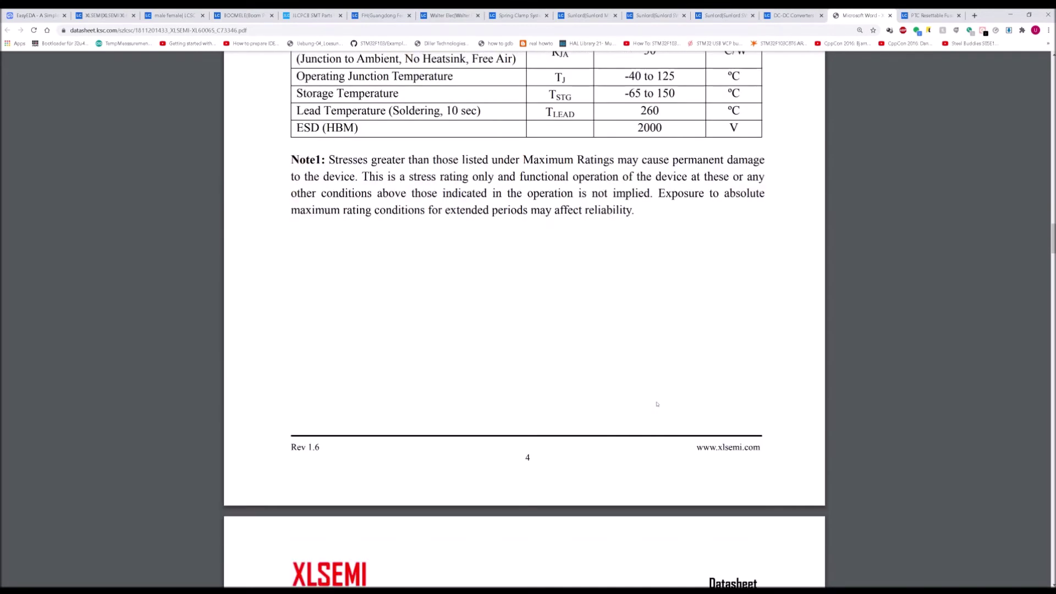
scroll(656, 403, down, 10)
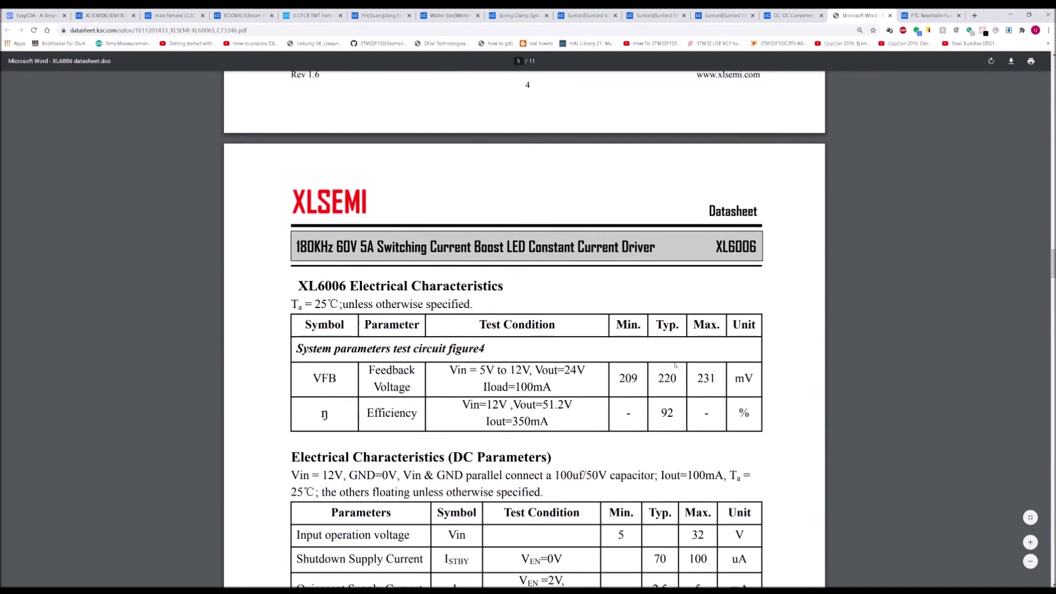
scroll(655, 360, down, 3)
mouse_move(827, 469)
middle_down()
mouse_move(842, 184)
mouse_move(824, 183)
middle_up()
scroll(695, 202, down, 5)
scroll(695, 204, down, 10)
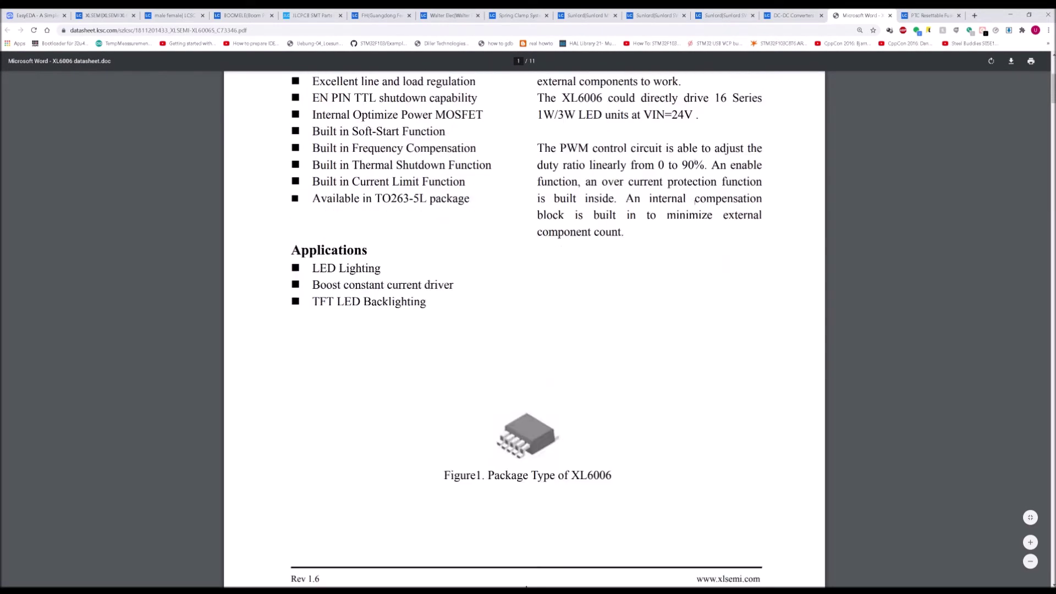
scroll(665, 229, down, 1)
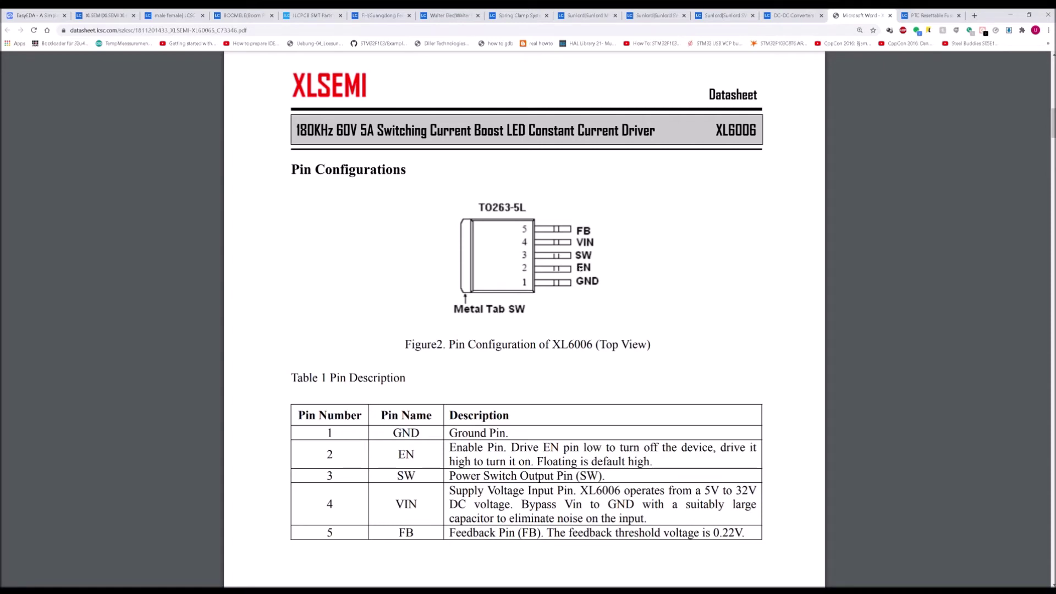
scroll(527, 219, up, 2)
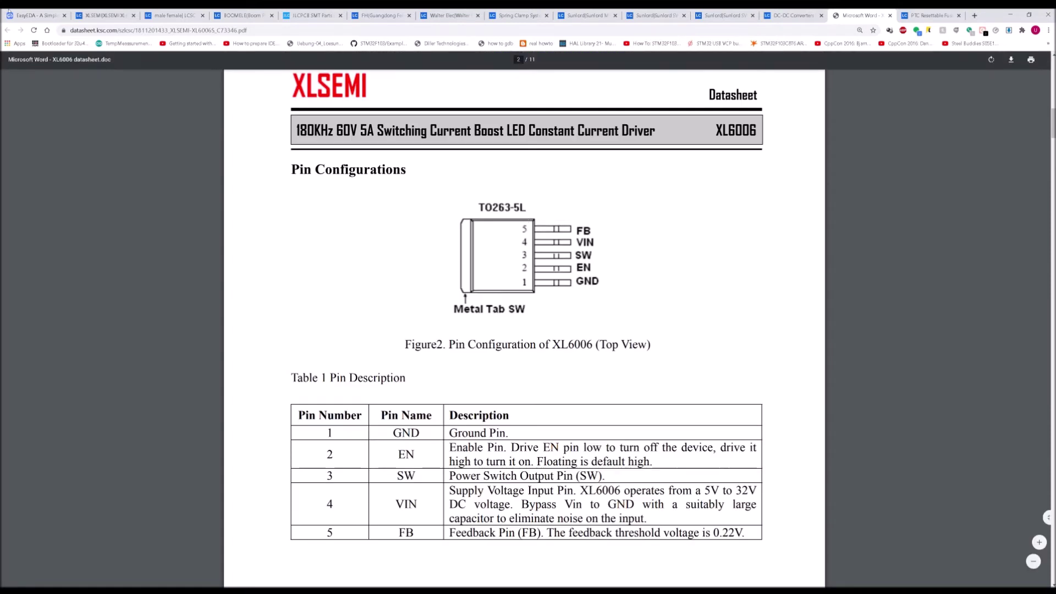
Switch back to the EasyEDA schematic, move the whole output block around CN2 closer to U1, and save the document
key(ctrl+1)
right_drag(478, 323, 592, 306)
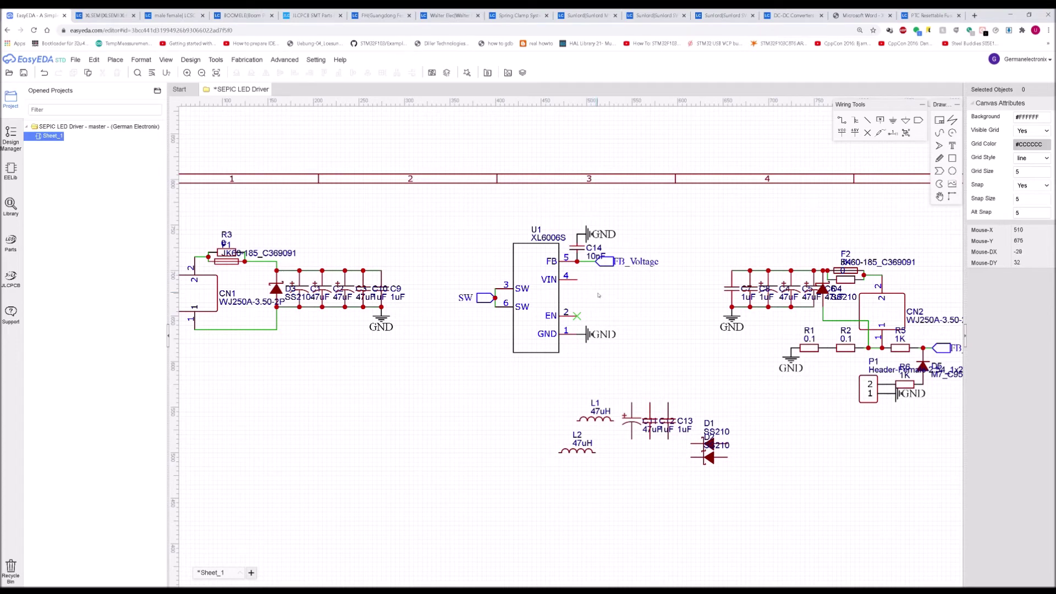
scroll(607, 310, down, 3)
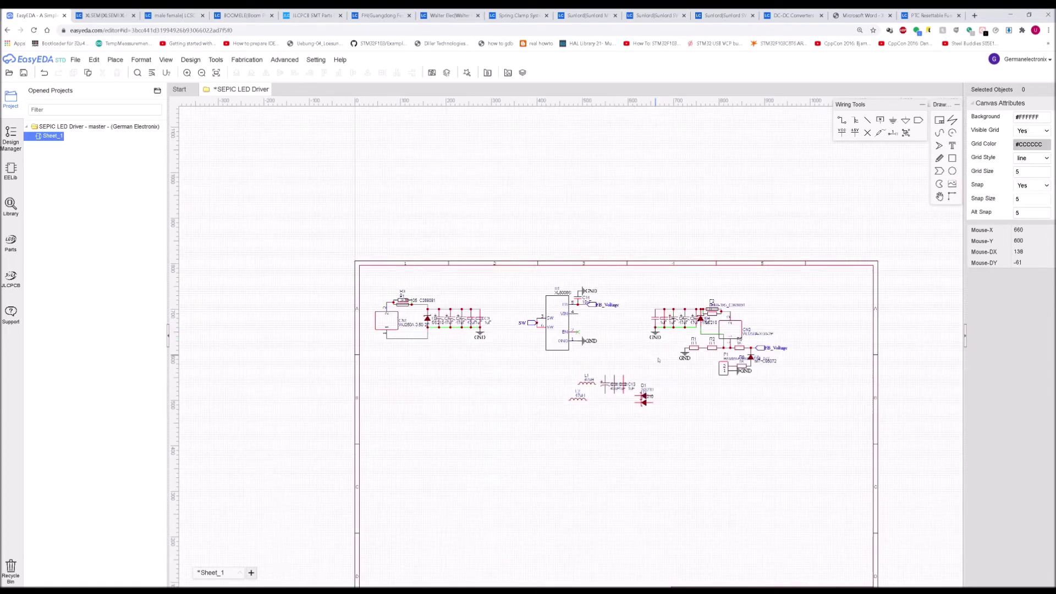
scroll(701, 400, up, 1)
drag(624, 274, 825, 395)
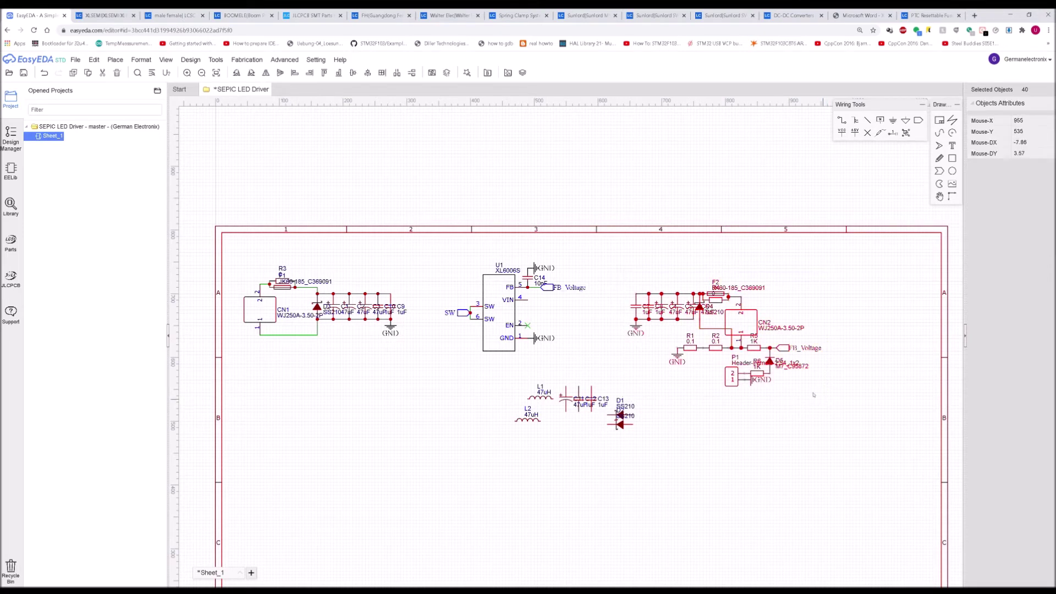
drag(742, 331, 708, 331)
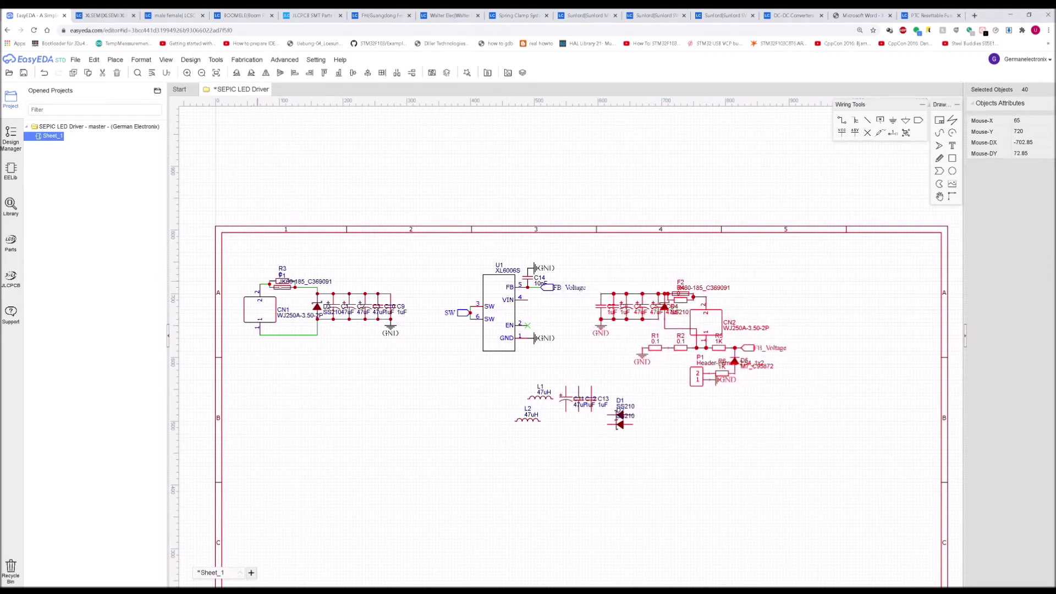
scroll(709, 330, up, 3)
scroll(715, 331, down, 1)
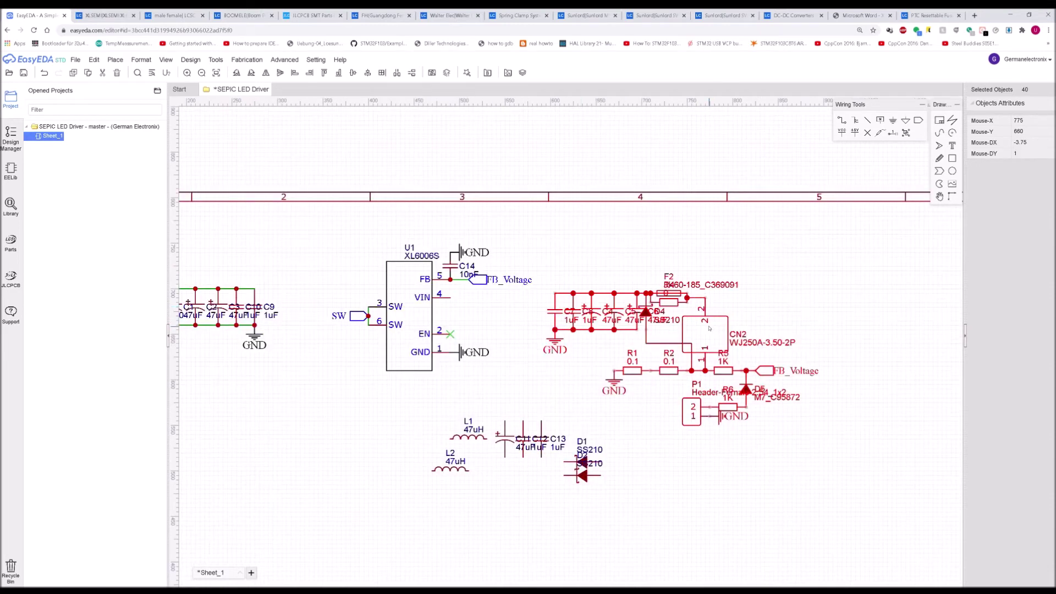
right_drag(512, 227, 665, 260)
click(694, 276)
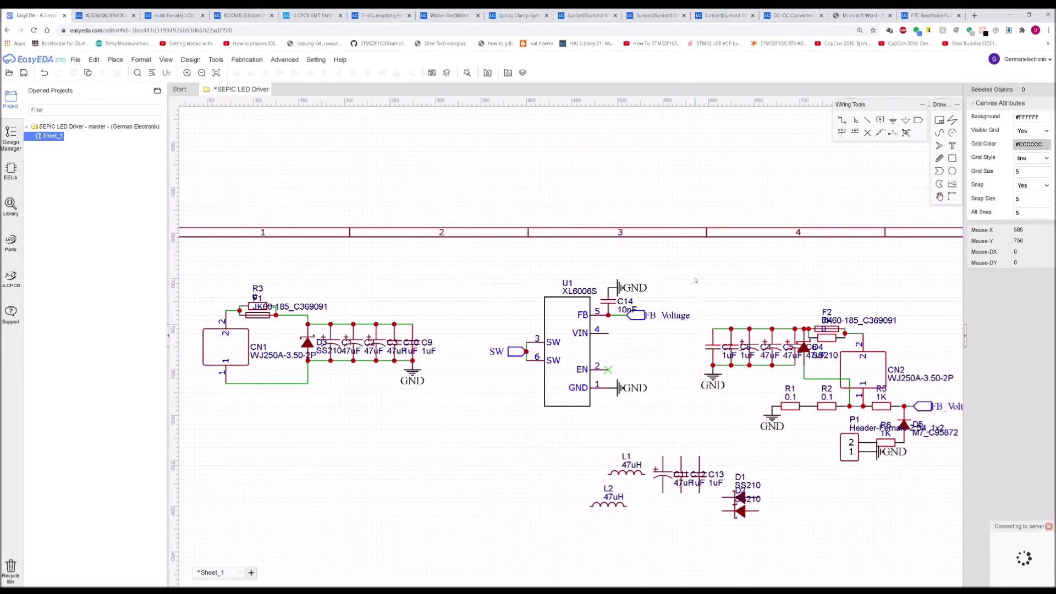
Place a net port on the positive rail of the input capacitors at C9 and name it Input_V
scroll(692, 278, down, 1)
scroll(687, 277, up, 3)
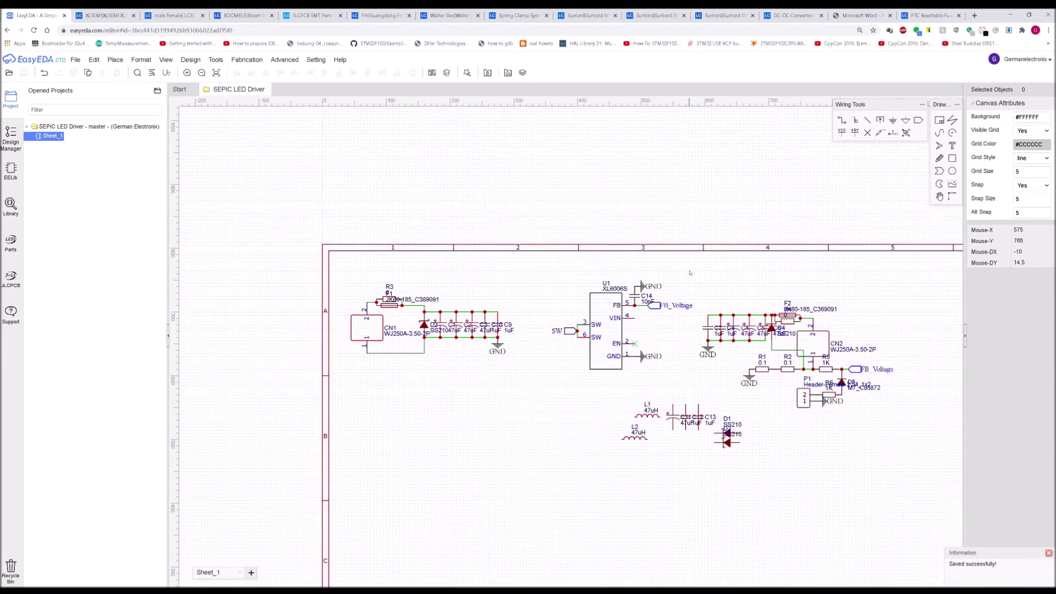
right_drag(680, 275, 703, 221)
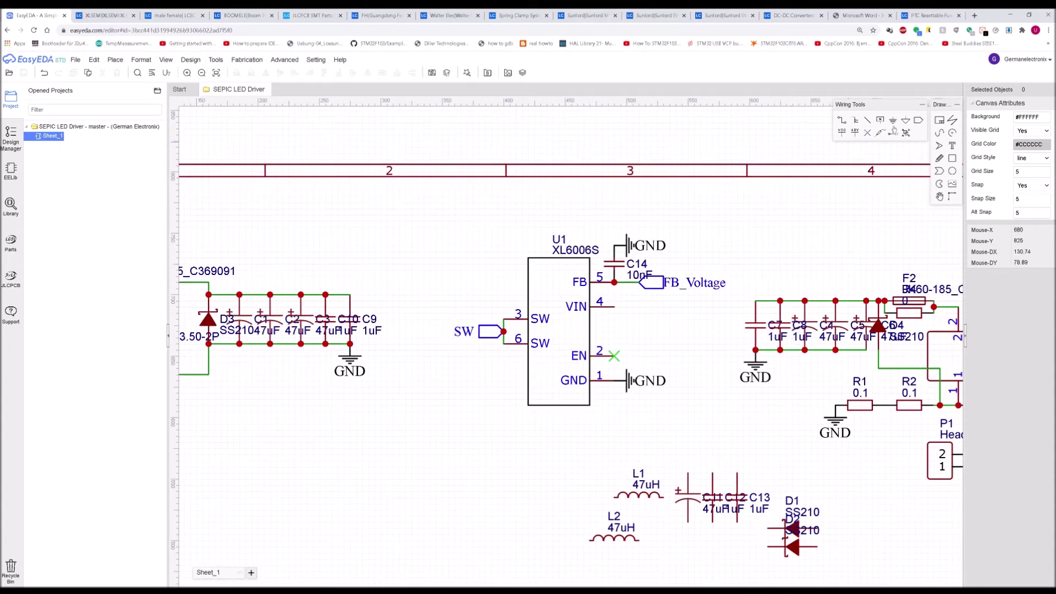
click(917, 120)
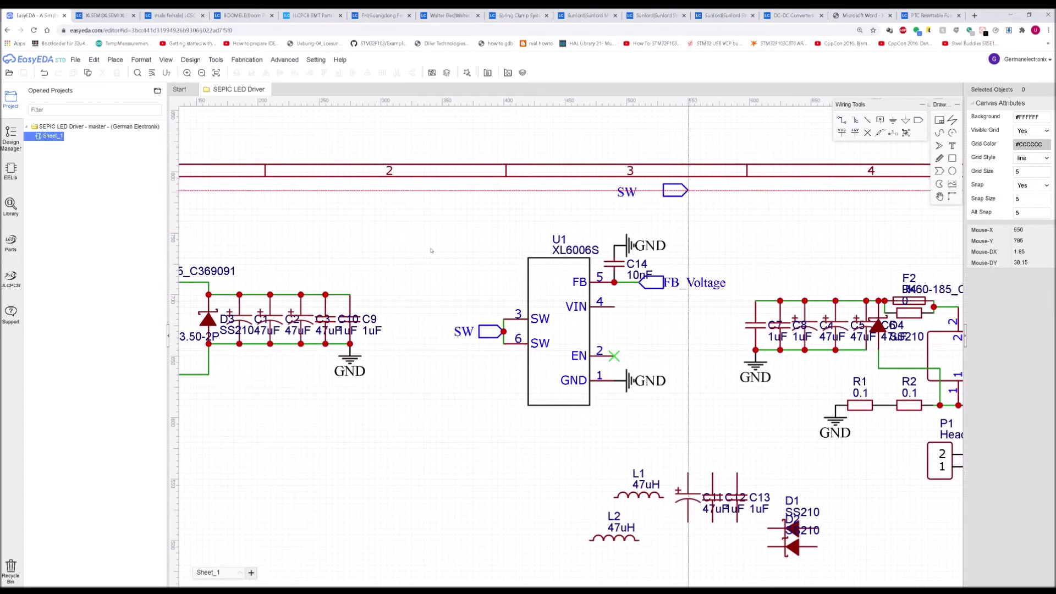
click(350, 294)
key(Escape)
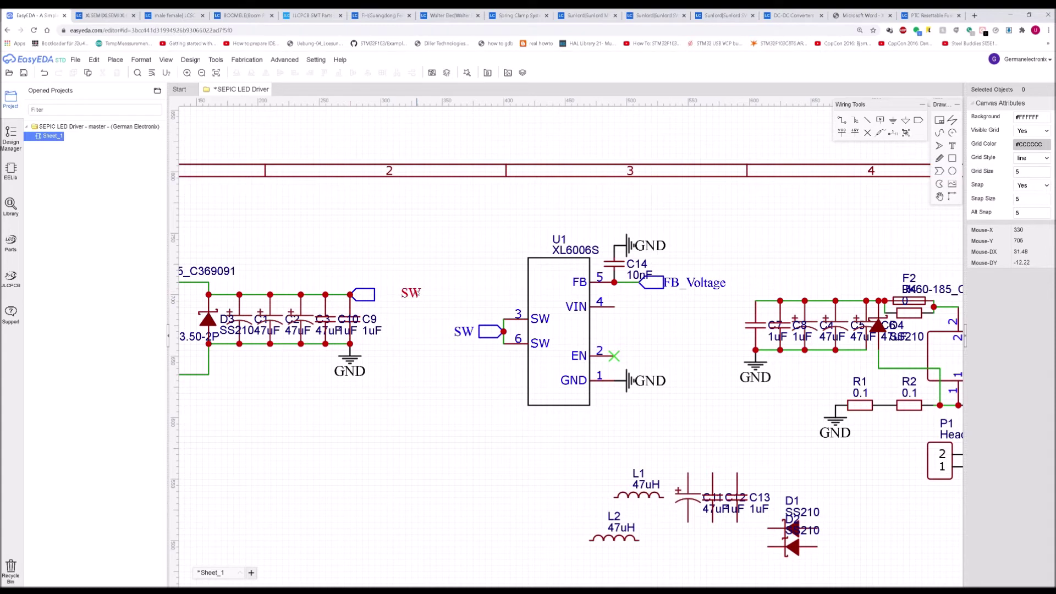
double_click(408, 292)
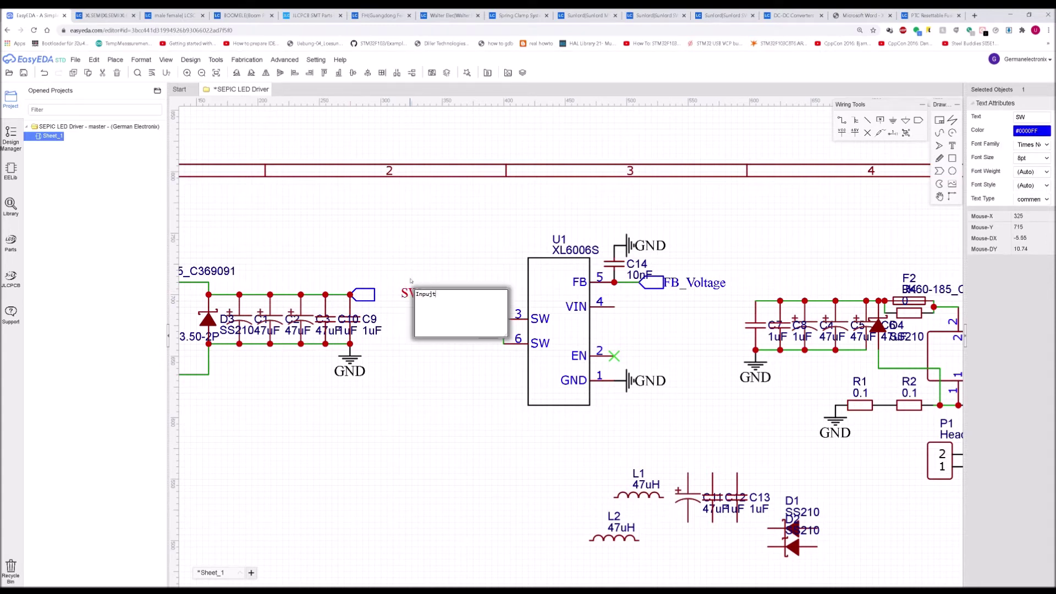
text(Input_V)
key(Return)
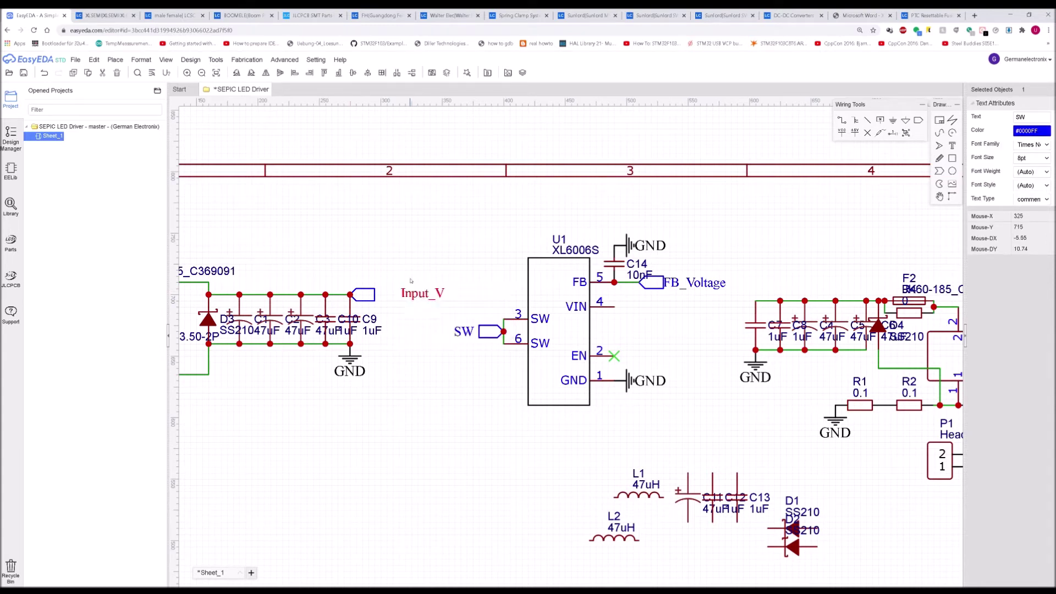
drag(411, 296, 387, 298)
Attach a copy of the Input_V net port to U1's VIN pin 4 and save the schematic
click(371, 297)
key(ctrl+v)
click(614, 307)
right_click(706, 239)
click(694, 216)
key(ctrl+s)
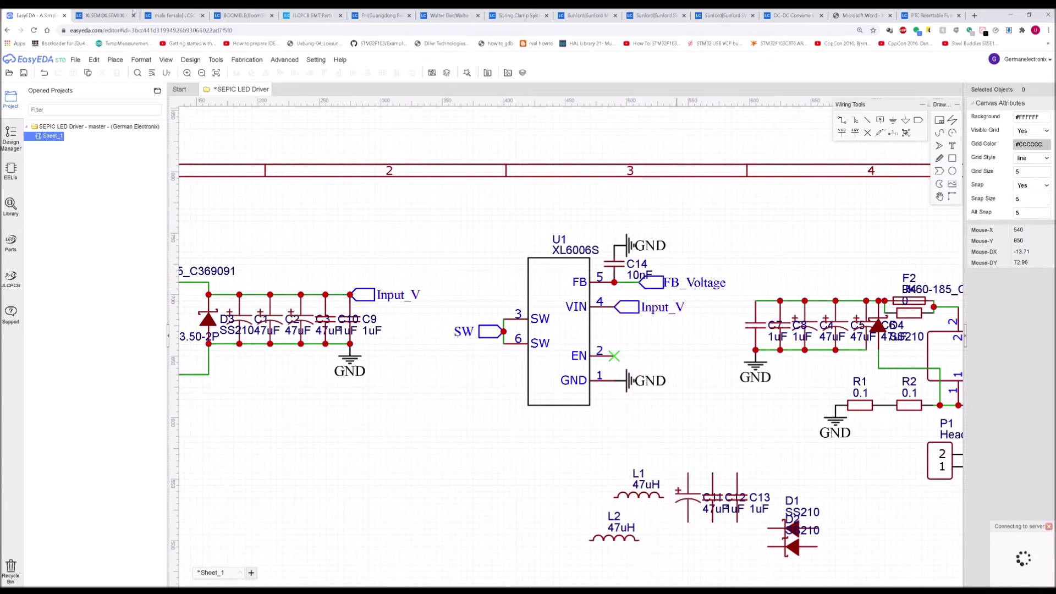
Close all the supplier component pages, keeping only the EasyEDA schematic and the XL6006 datasheet open
click(133, 16)
click(133, 15)
click(133, 15)
click(133, 15)
click(133, 16)
click(133, 15)
click(133, 16)
click(133, 15)
click(133, 16)
click(133, 15)
click(133, 16)
click(201, 16)
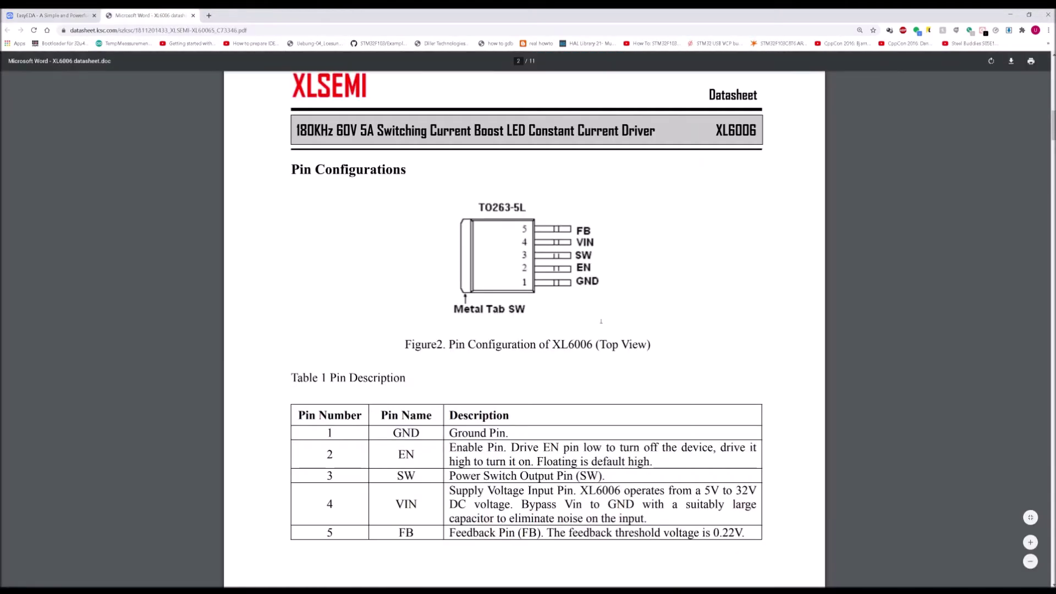
Examine the typical SEPIC buck-boost LED driver circuit in the XL6006 datasheet and return to the EasyEDA schematic
scroll(998, 190, down, 5)
drag(1053, 138, 1045, 414)
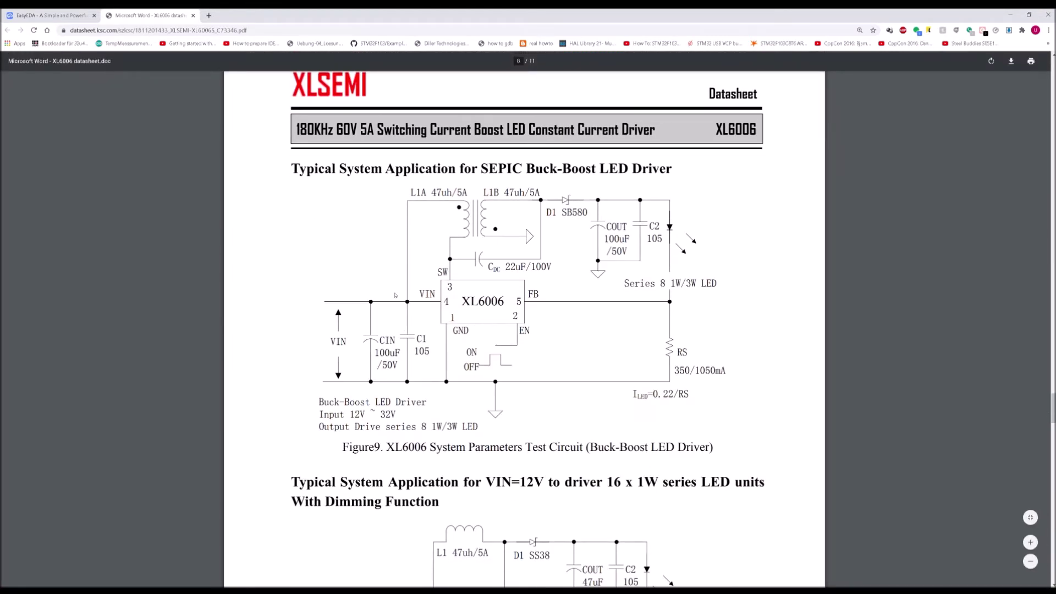
click(10, 12)
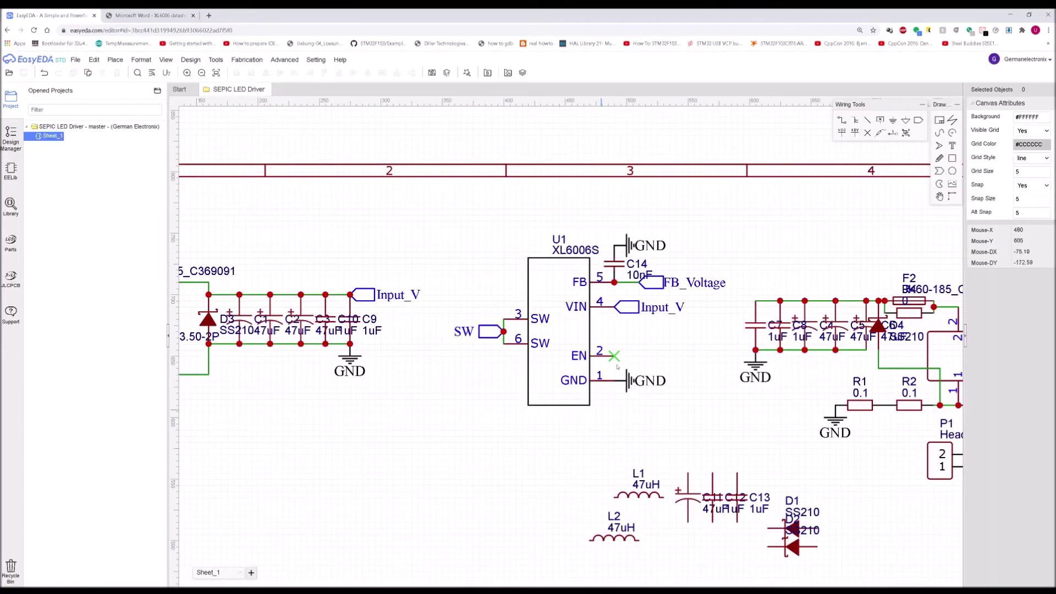
Place a copy of the Input_V net port below U1, facing the opposite way, and connect inductor L1 to it
key(ctrl+v)
key(space)
key(space)
click(486, 455)
drag(623, 489, 494, 447)
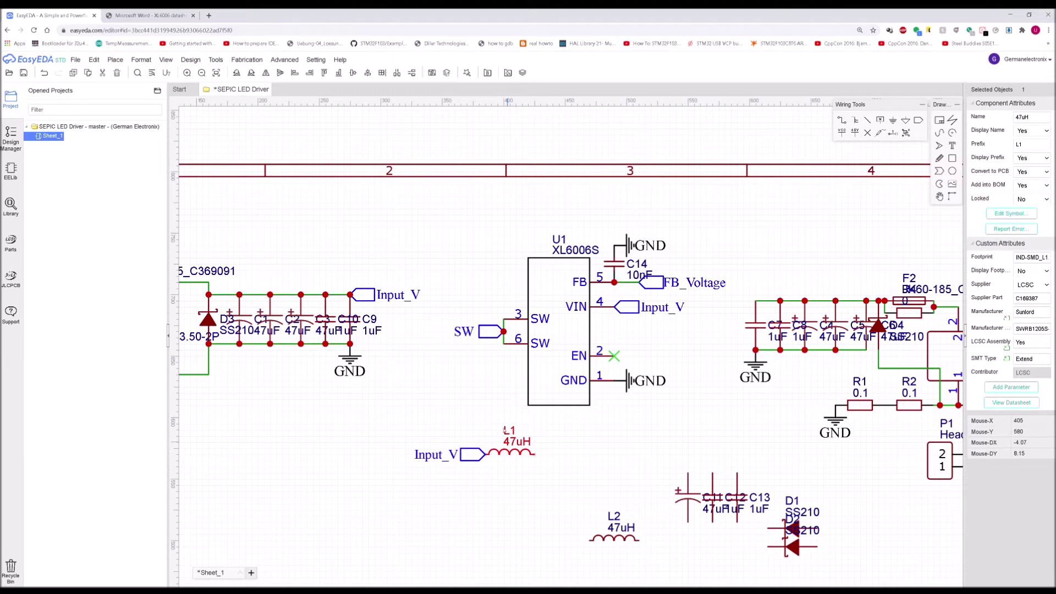
Attach a flipped copy of the SW net port to L1's free end and consult the datasheet's SEPIC circuit
click(490, 331)
key(ctrl+v)
key(space)
key(space)
click(534, 454)
click(153, 11)
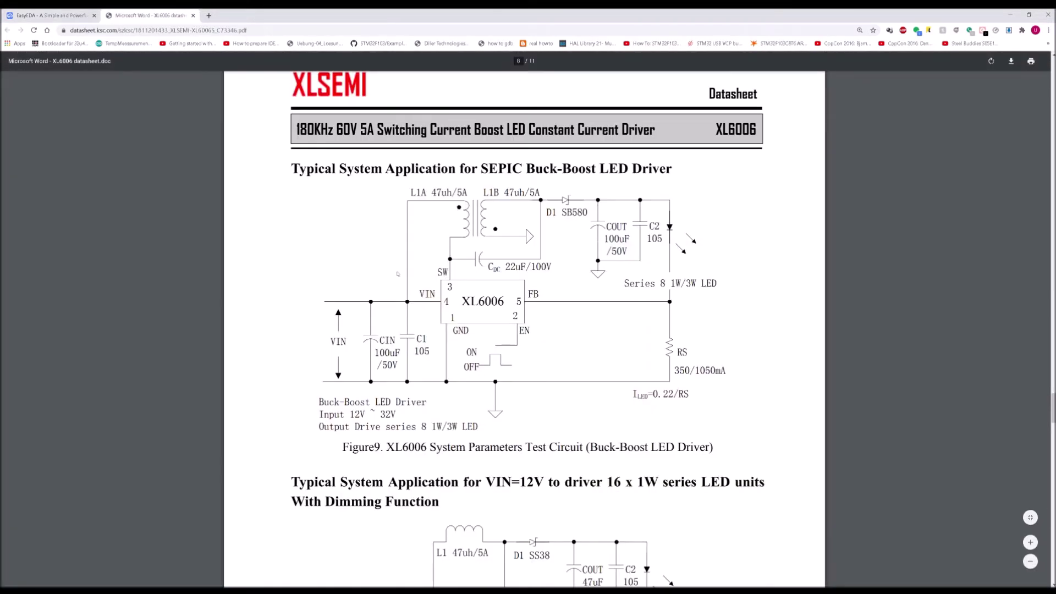
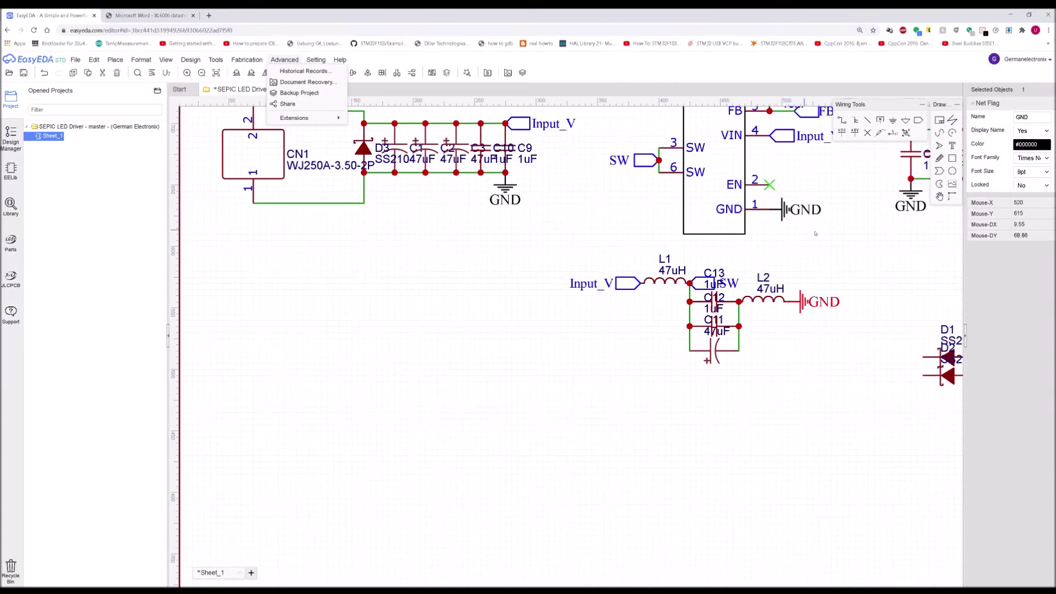
Move diodes D1 and D2 below C11 with their anodes on the L2 node and wire them in parallel
drag(809, 329, 921, 421)
drag(847, 406, 665, 430)
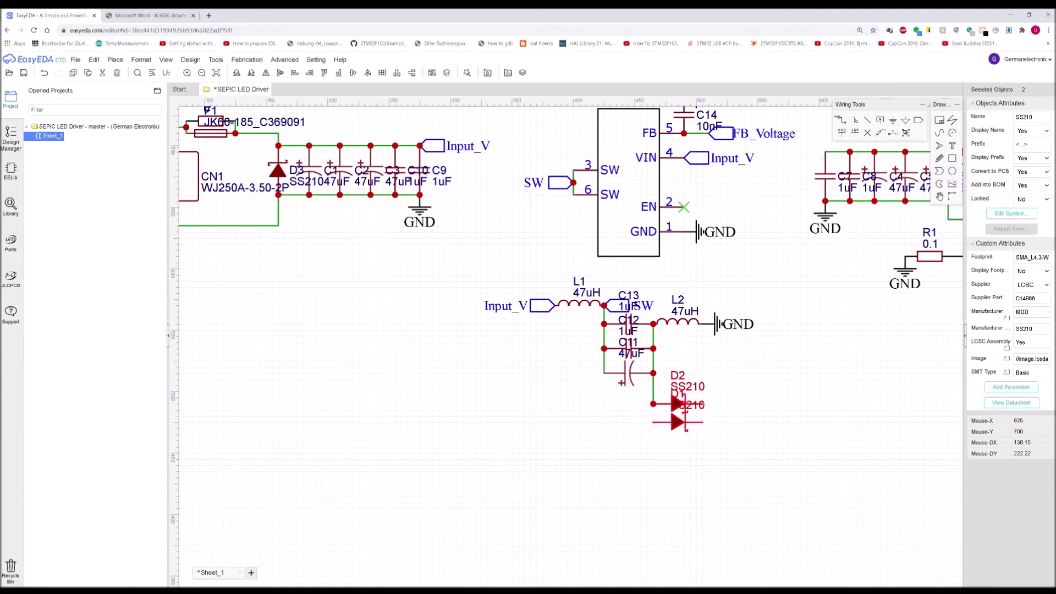
key(w)
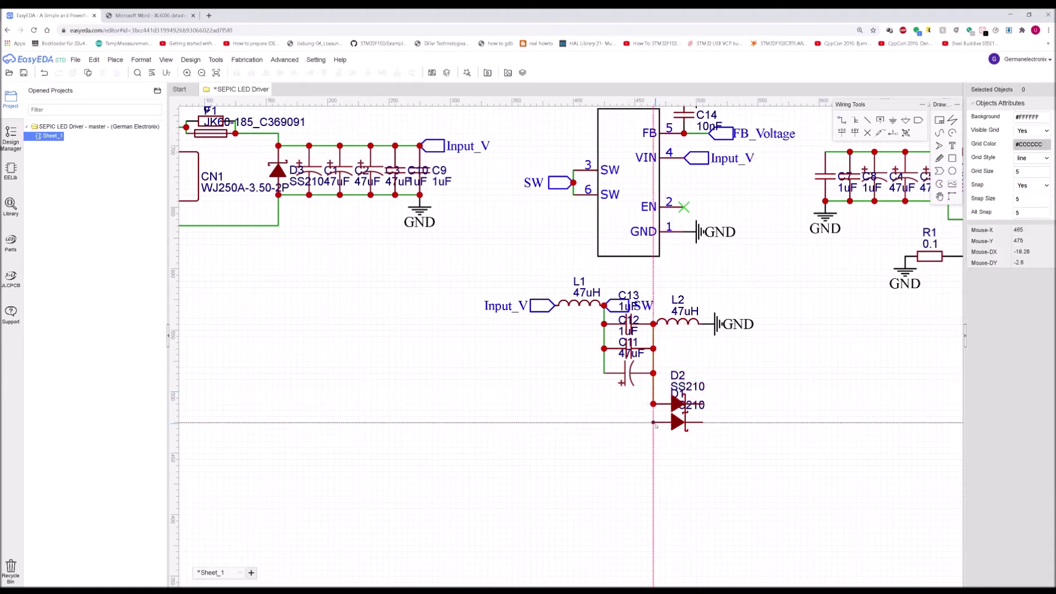
click(702, 419)
click(703, 408)
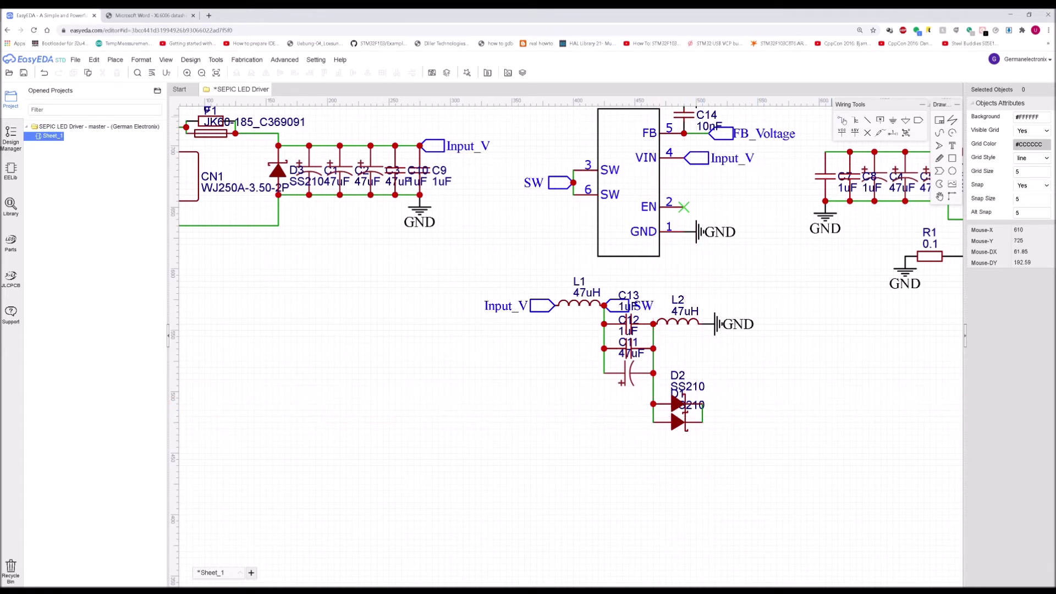
Place a net port on the joined cathodes of D1 and D2 and name it Output_V
click(917, 120)
key(space)
key(space)
click(703, 404)
key(Escape)
click(768, 403)
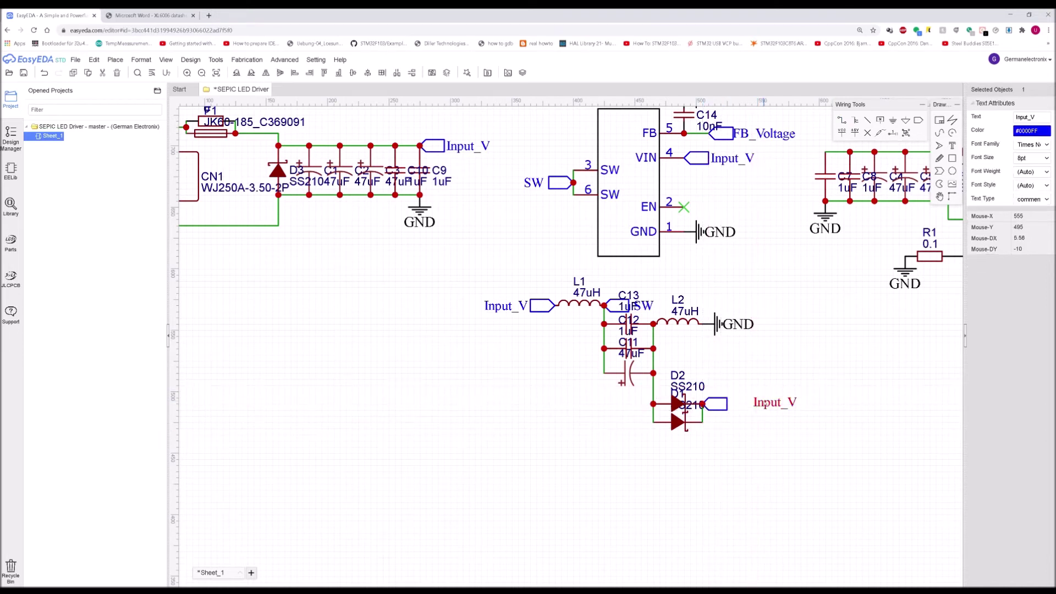
double_click(765, 403)
text(Output_V)
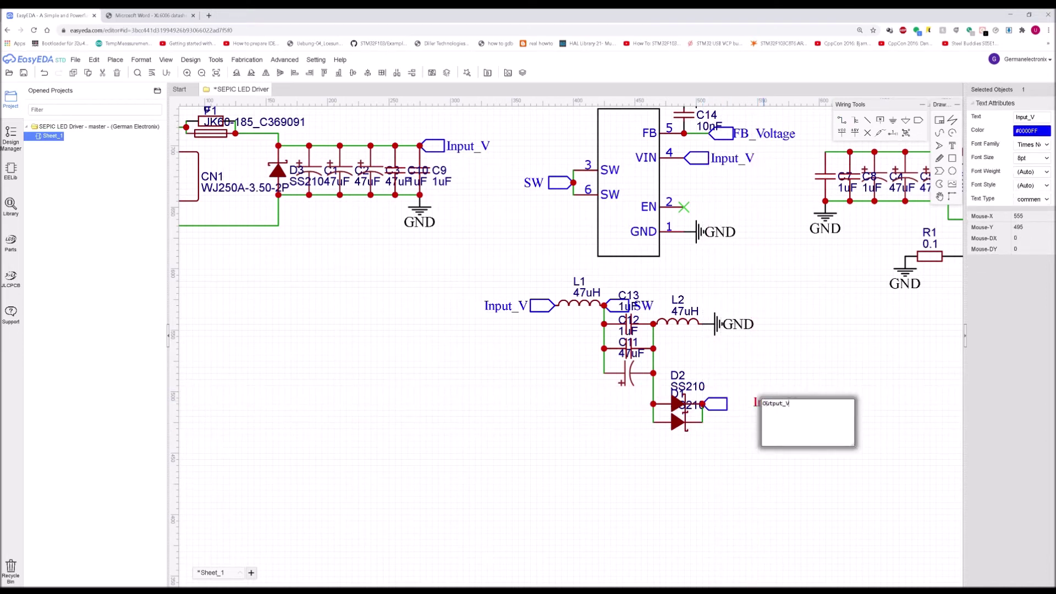
key(Return)
Attach a second Output_V net port to the positive rail of the output capacitors at C7
click(918, 120)
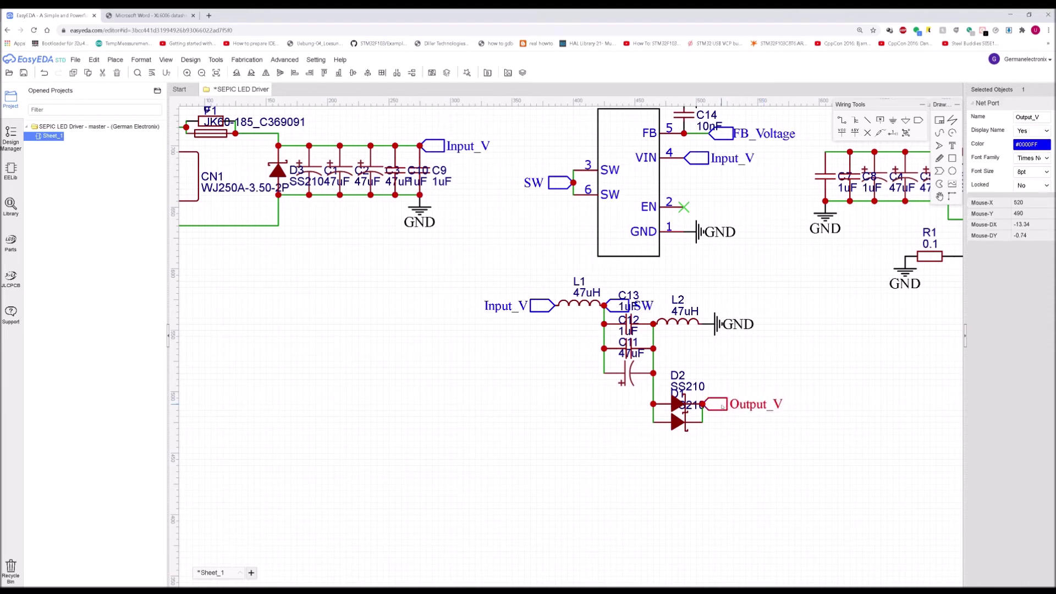
click(826, 149)
key(Escape)
Select the sheet frame and set its width to 600
scroll(770, 254, down, 3)
right_drag(759, 310, 714, 407)
click(743, 354)
click(807, 216)
double_click(1031, 144)
text(600)
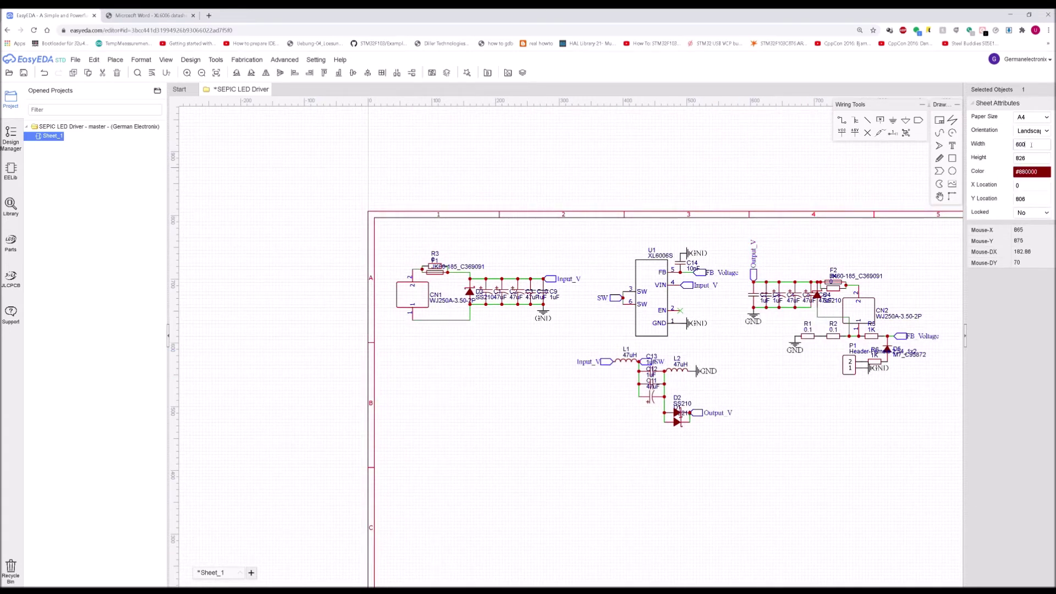
key(Return)
Set the sheet frame's width to 100
double_click(1037, 144)
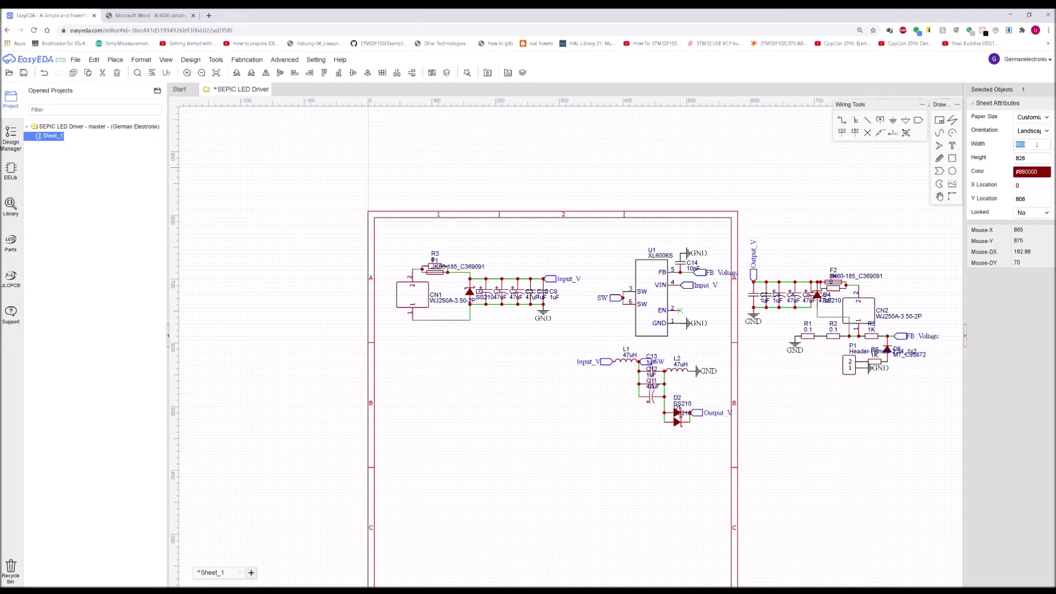
text(100)
key(Return)
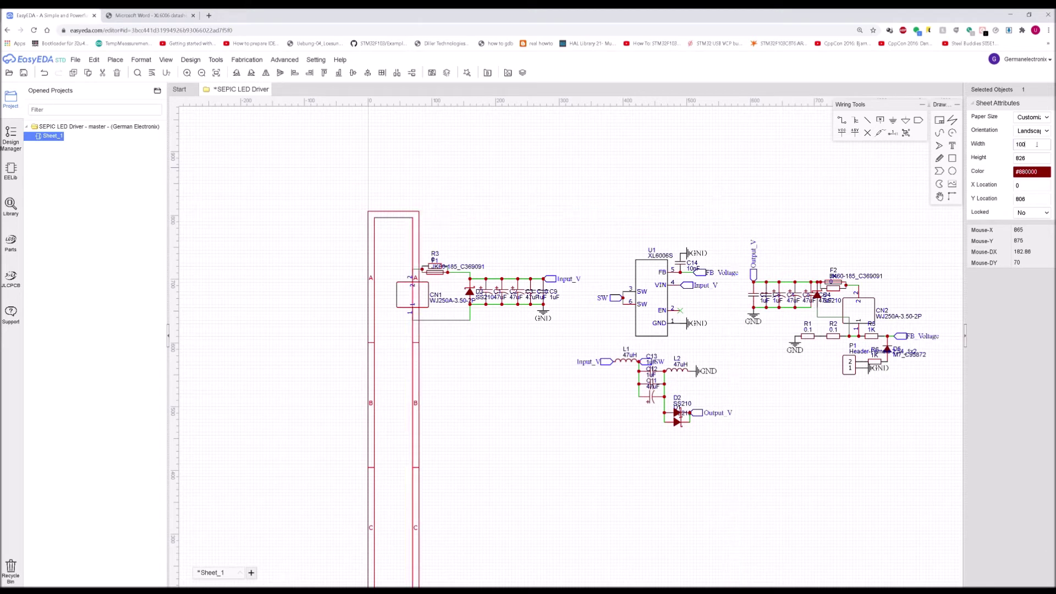
Set the sheet frame's width to 1000 and its height to 450
text(0)
key(Return)
double_click(1031, 163)
text(450)
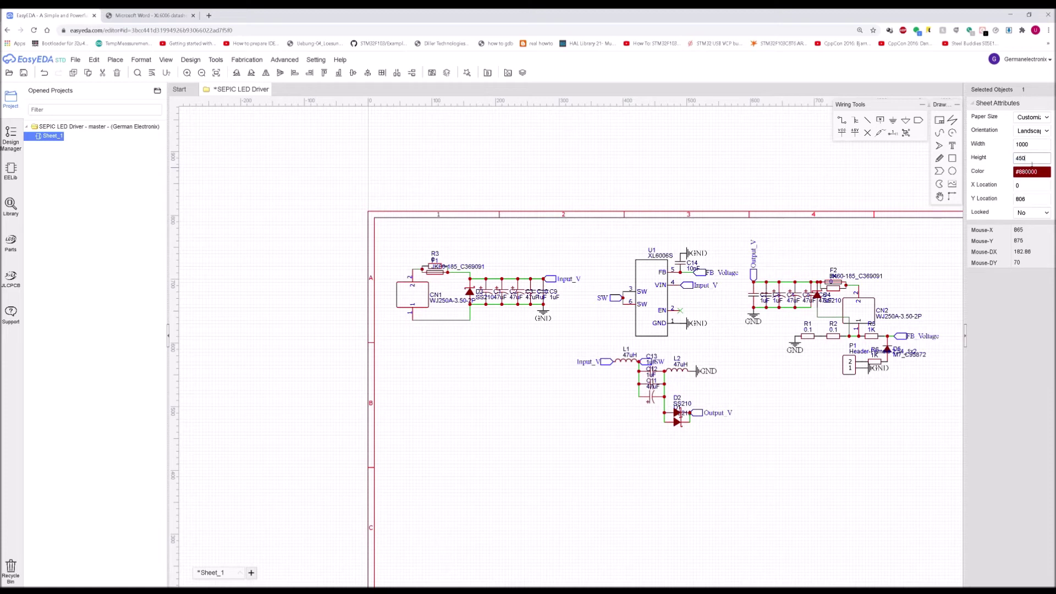
key(Return)
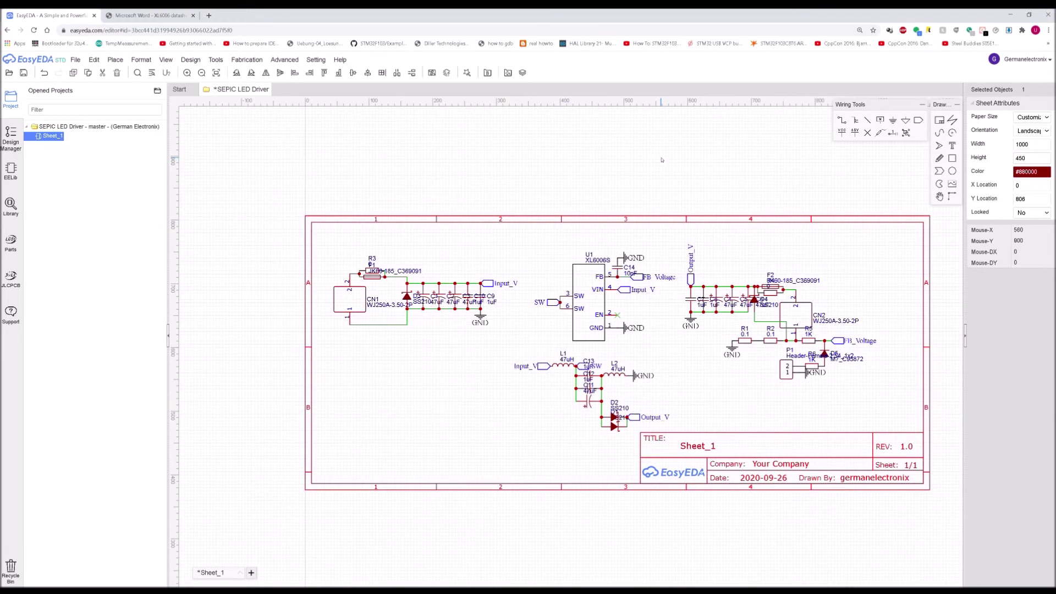
Set the sheet frame's width to 950 and shift the frame slightly downward around the circuit
double_click(1030, 143)
text(96)
text(0)
key(Return)
click(462, 171)
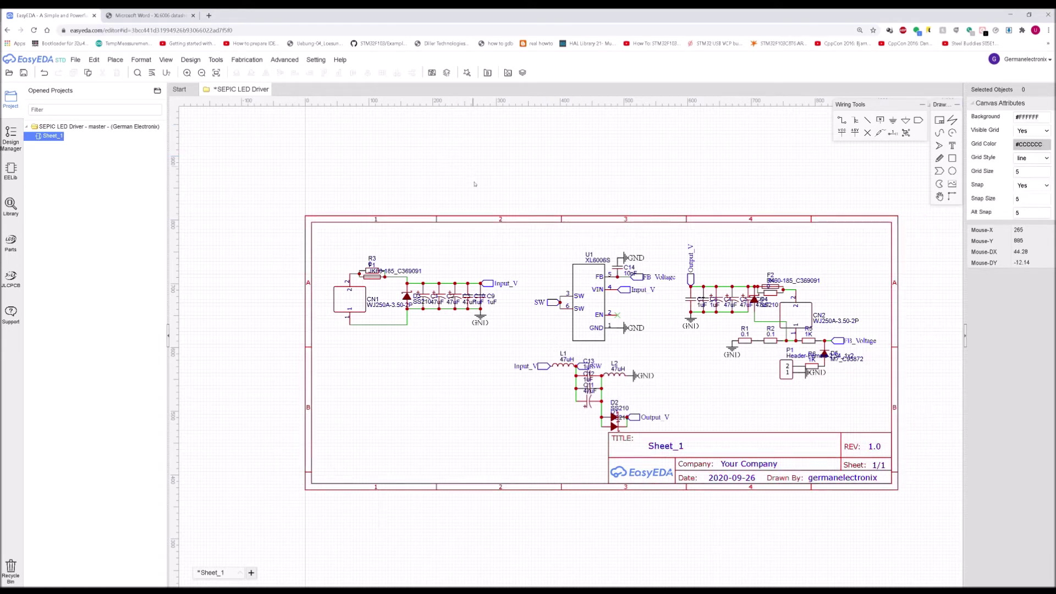
drag(490, 219, 491, 226)
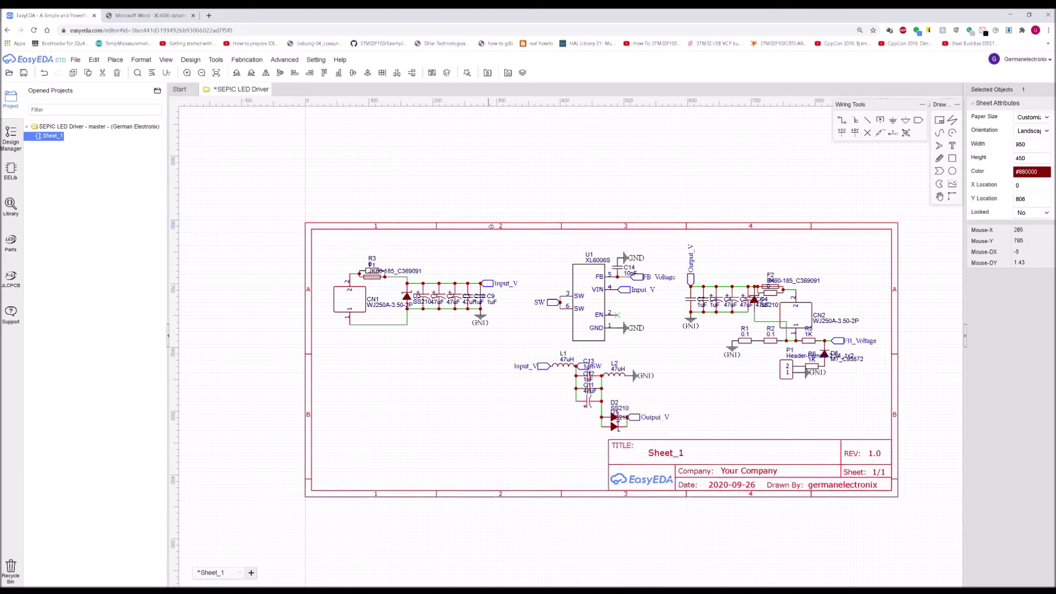
click(464, 248)
Place the text "Input Protection&Filtering" above the input circuit at CN1
right_drag(465, 248, 566, 252)
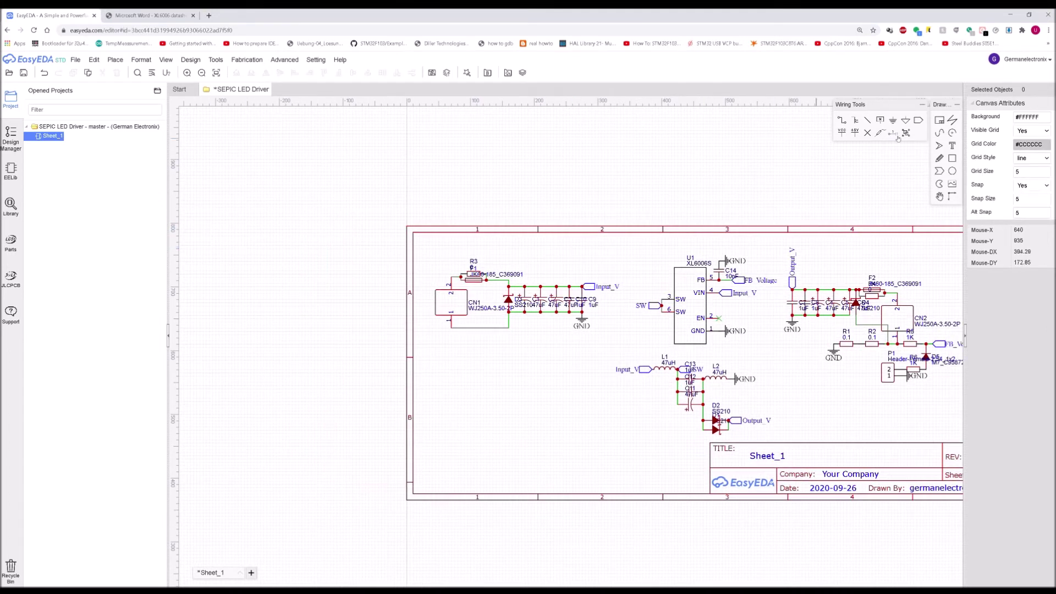
click(953, 146)
click(480, 250)
text(Input filtering &)
key(BackSpace)
key(BackSpace)
key(BackSpace)
key(BackSpace)
key(BackSpace)
key(BackSpace)
key(BackSpace)
key(BackSpace)
key(BackSpace)
key(BackSpace)
key(BackSpace)
key(BackSpace)
key(BackSpace)
key(BackSpace)
key(BackSpace)
key(BackSpace)
text(Protection&Filtering)
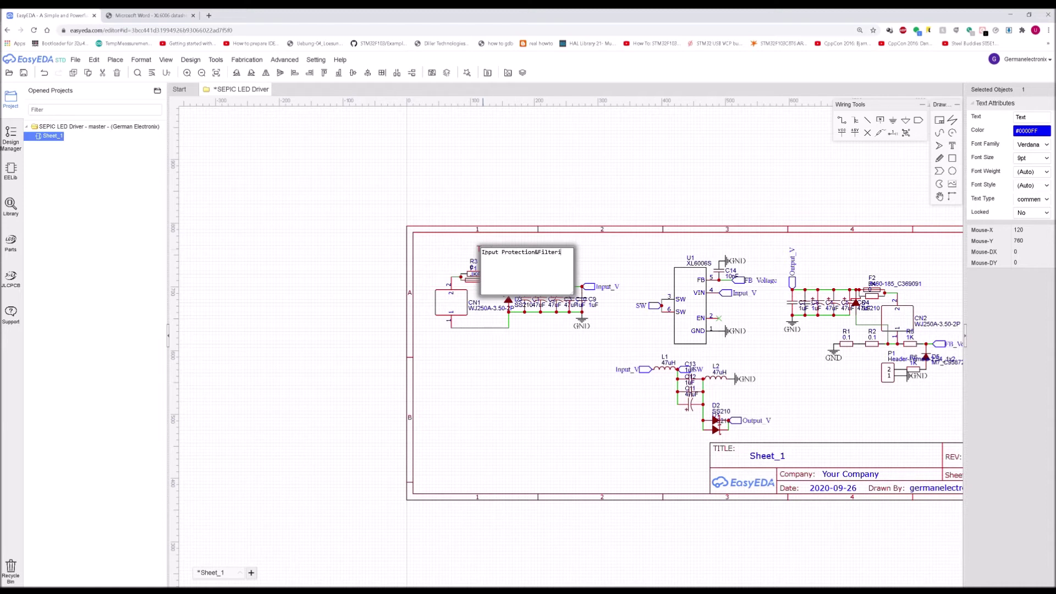
key(Return)
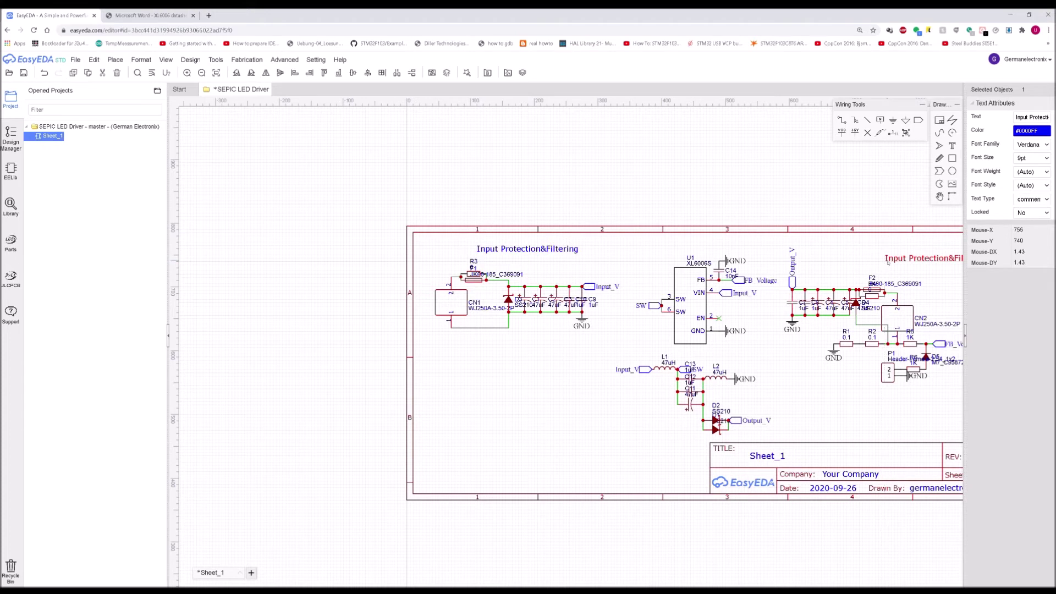
Place a second text above the output circuit and make it read "Output Filtering,Protection&FB"
click(891, 266)
text(Input Fi)
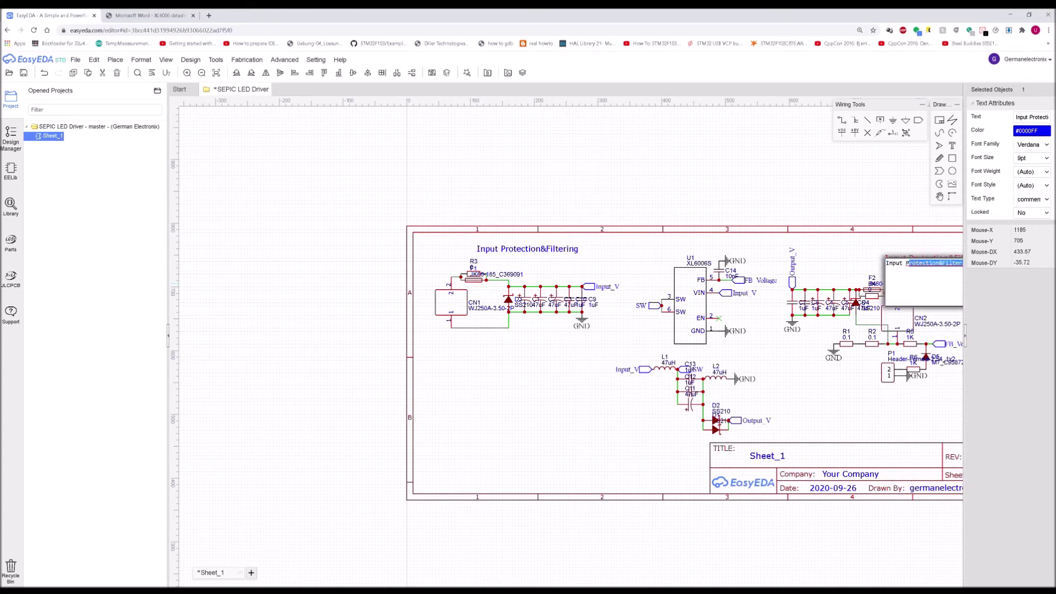
text(ltering&)
text(,Prodte)
text(tion&FB)
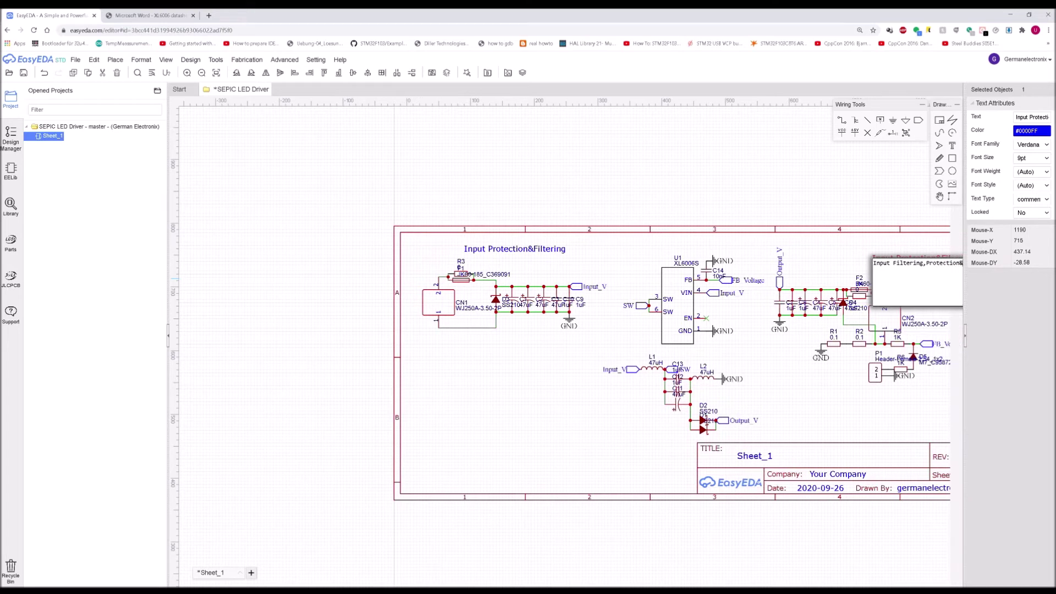
key(Return)
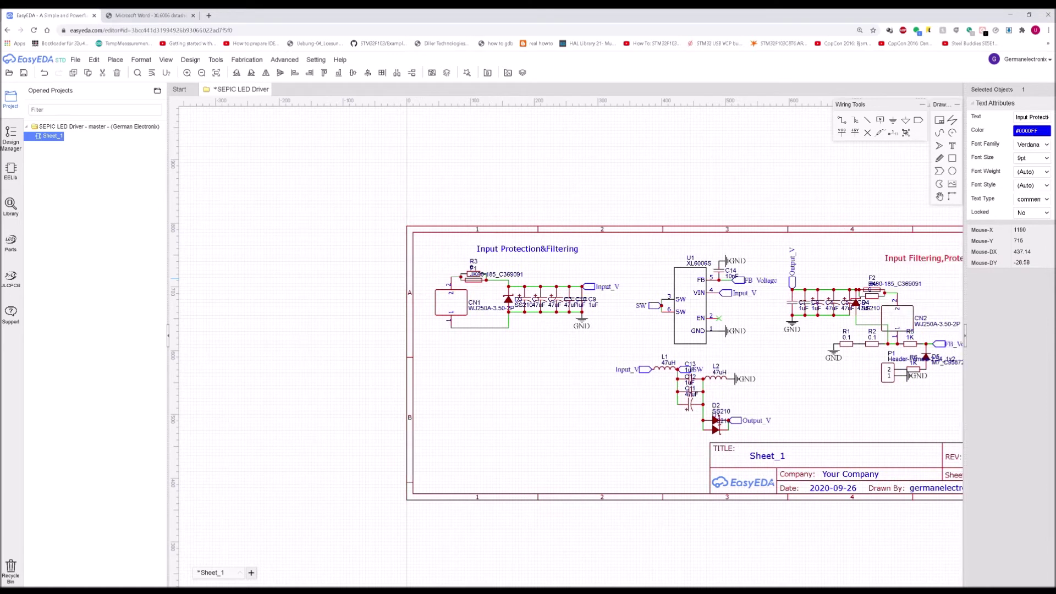
double_click(911, 259)
double_click(911, 262)
text(Output)
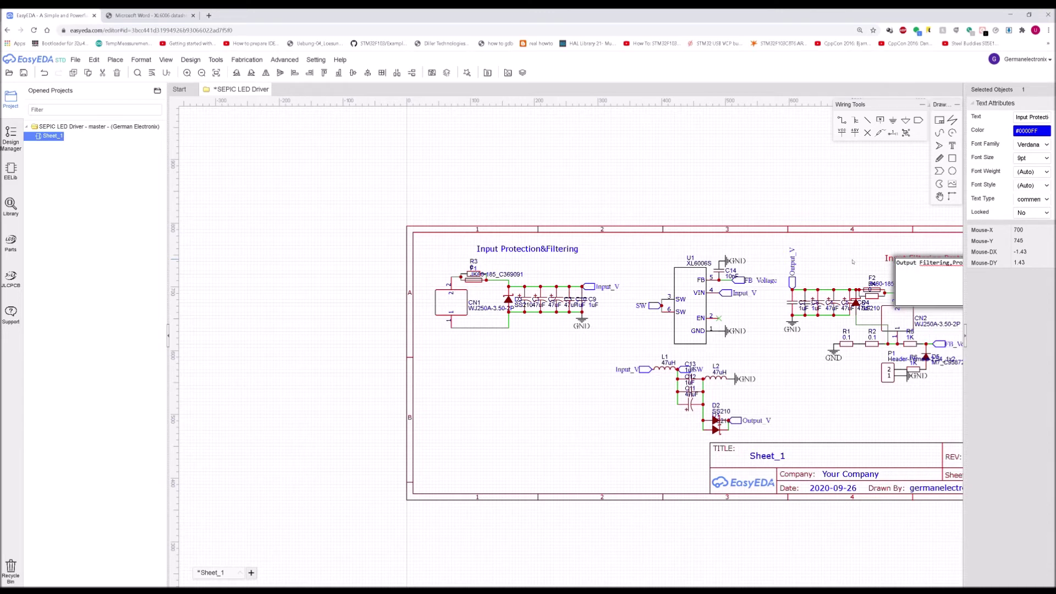
key(Return)
Set the font size of both section headings to 24pt and shift the input heading left within the frame
right_drag(819, 242, 697, 236)
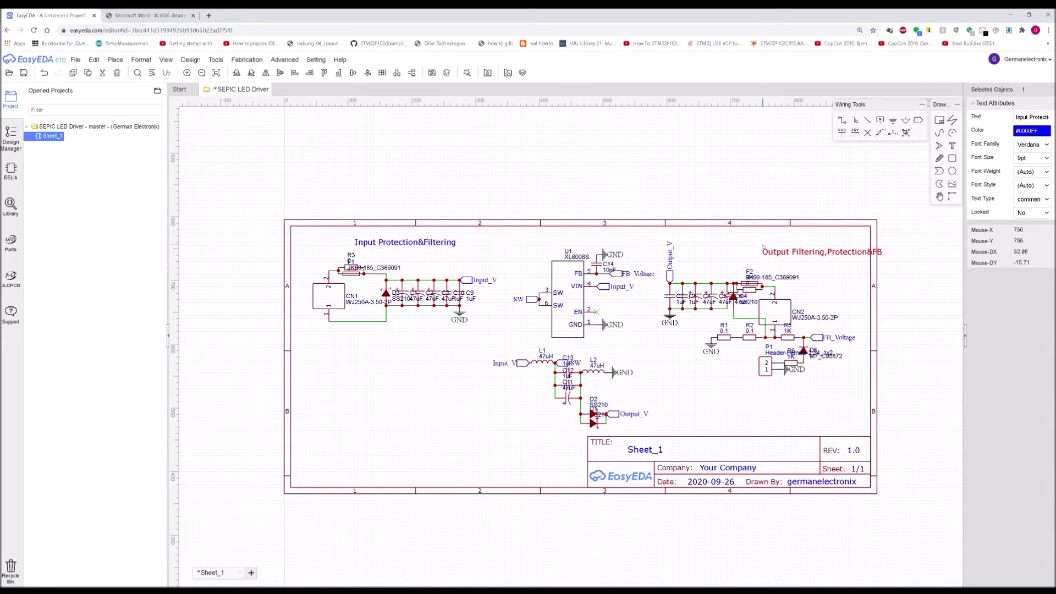
ctrl+click(370, 244)
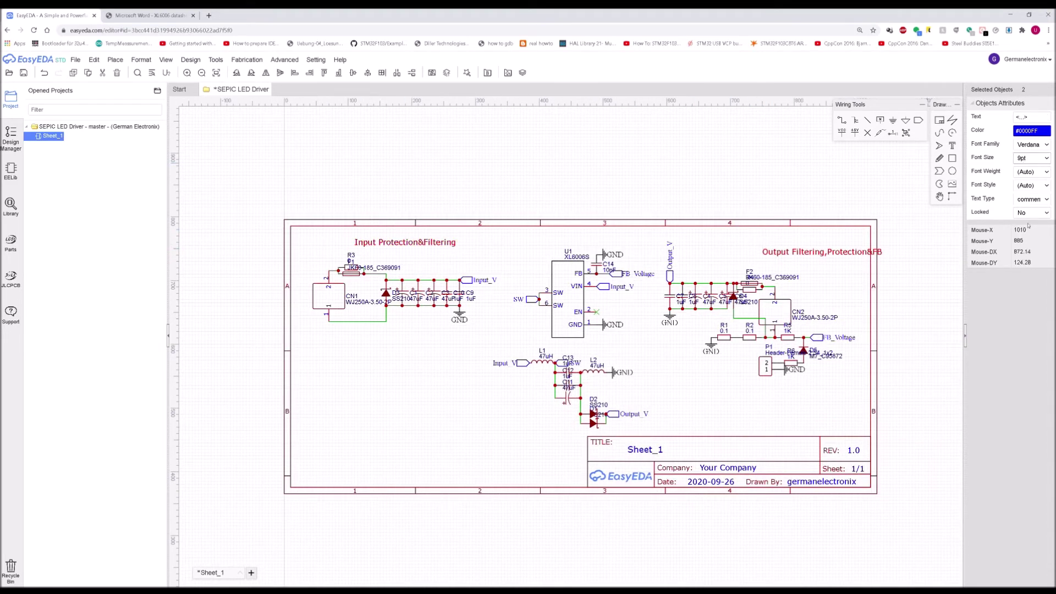
click(1031, 282)
click(693, 194)
drag(433, 244, 366, 250)
Set both section headings to 18pt and reposition them above the input and output circuits
ctrl+click(843, 252)
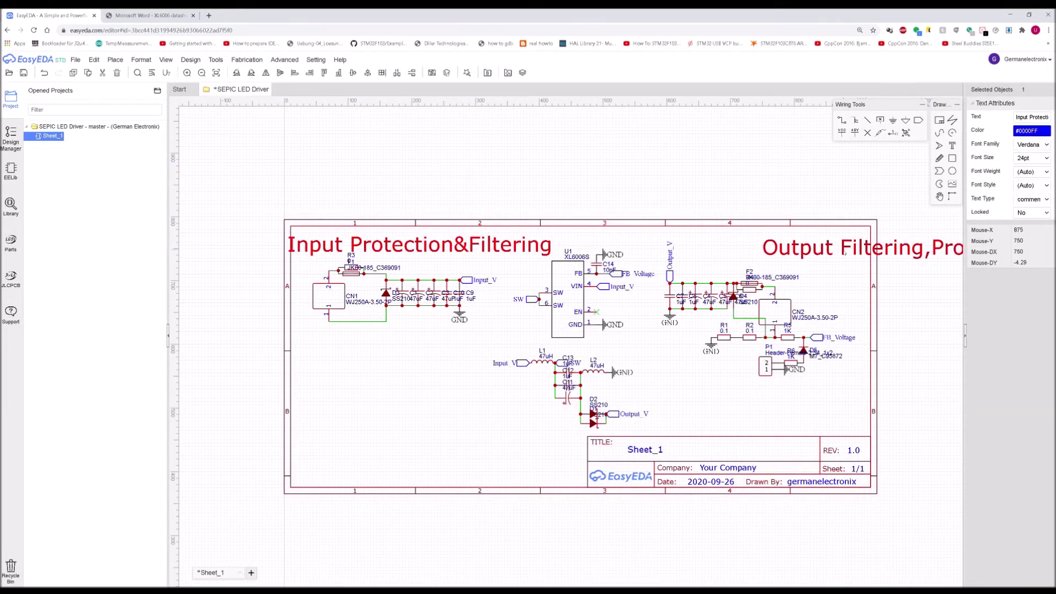
click(1026, 262)
drag(396, 247, 413, 247)
click(839, 253)
drag(838, 253, 724, 249)
click(735, 217)
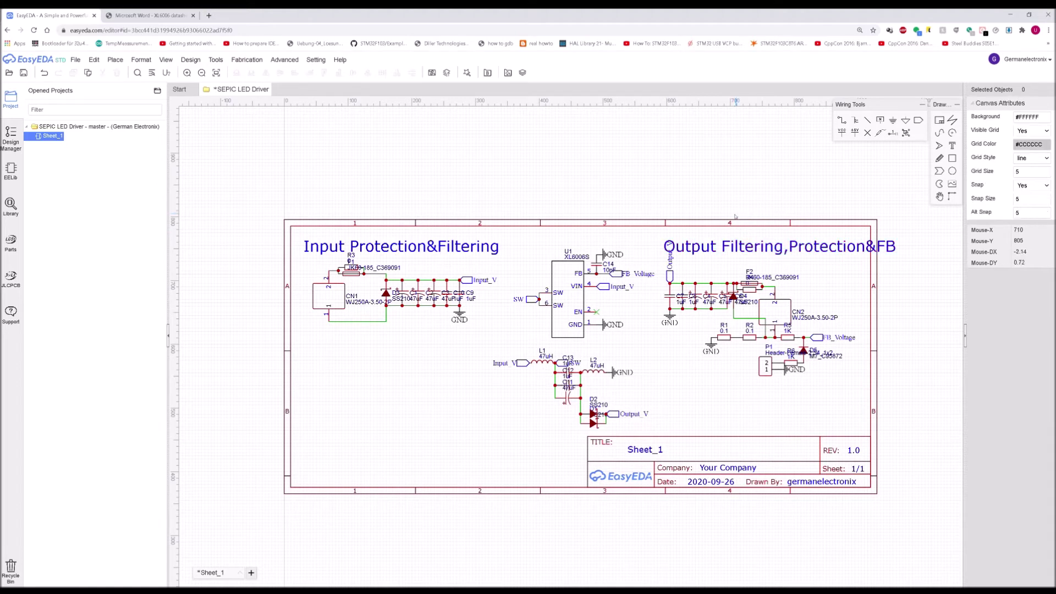
Set the sheet frame's width to 1100
click(879, 298)
double_click(1020, 144)
text(11)
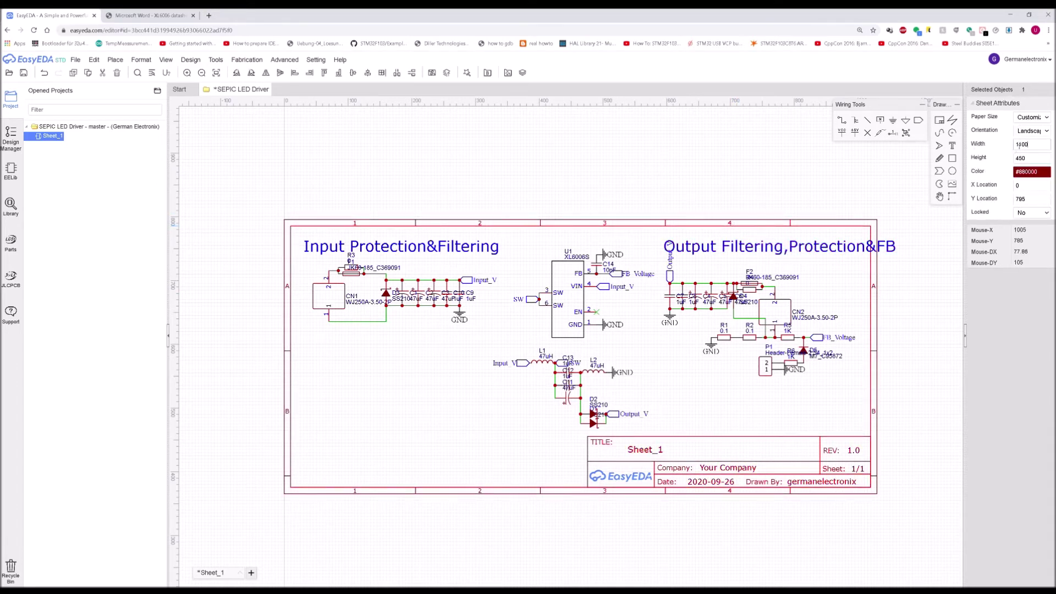
text(00)
key(Return)
Draw a rectangle about 375 by 225 around the output block and its heading, and another around the input block
click(675, 232)
drag(663, 239, 902, 382)
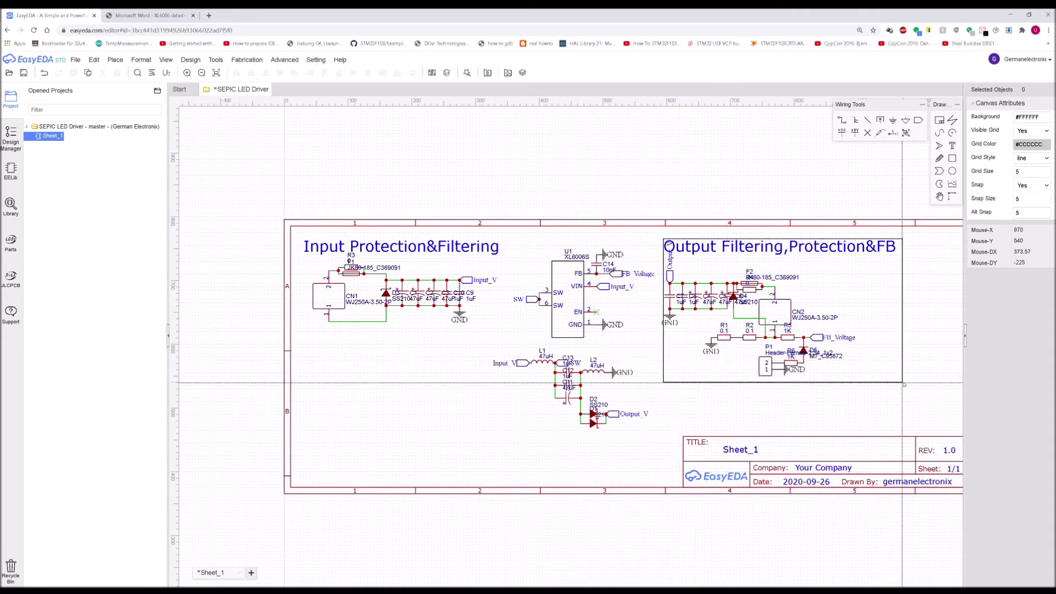
drag(300, 236, 504, 332)
click(504, 332)
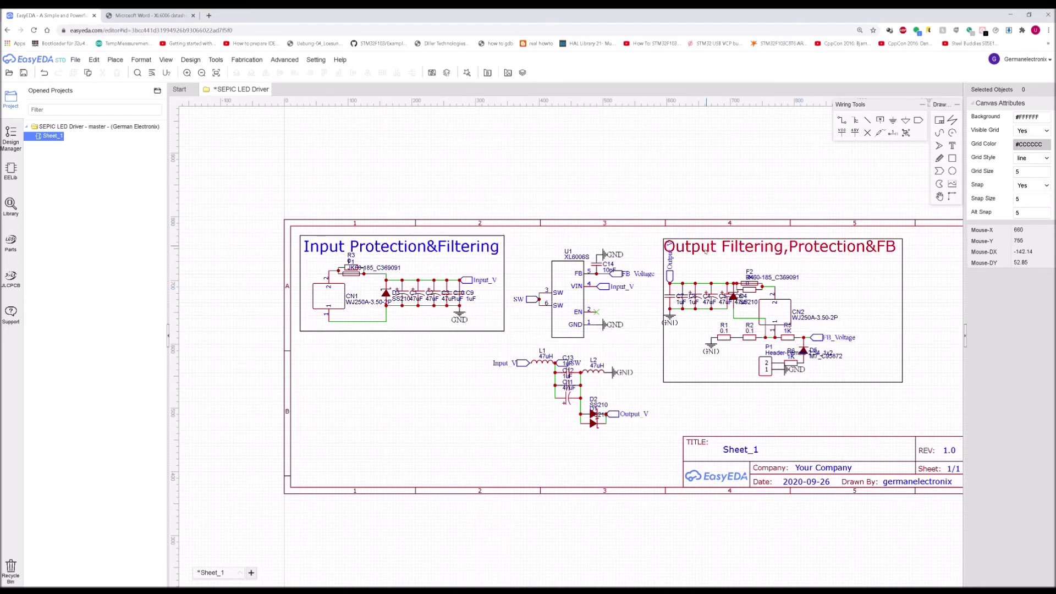
Nudge the output heading upward and extend the top of its rectangle to a height of 230
drag(718, 247, 718, 244)
click(663, 246)
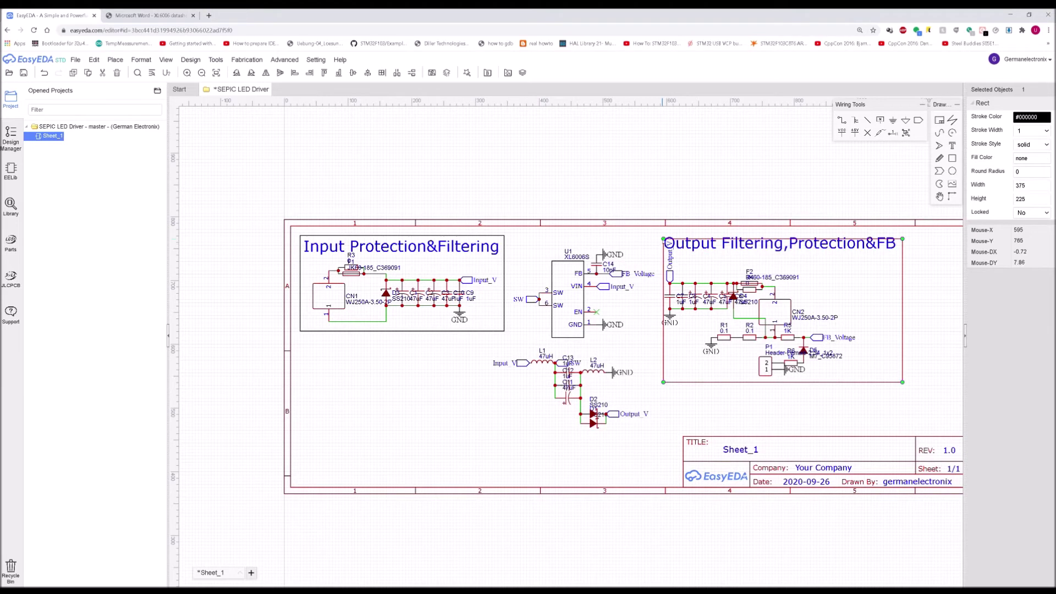
drag(668, 238, 668, 235)
Duplicate the output heading, change the copy's text to "PWM Dim" and place it beside the P1 header circuit
scroll(764, 358, up, 2)
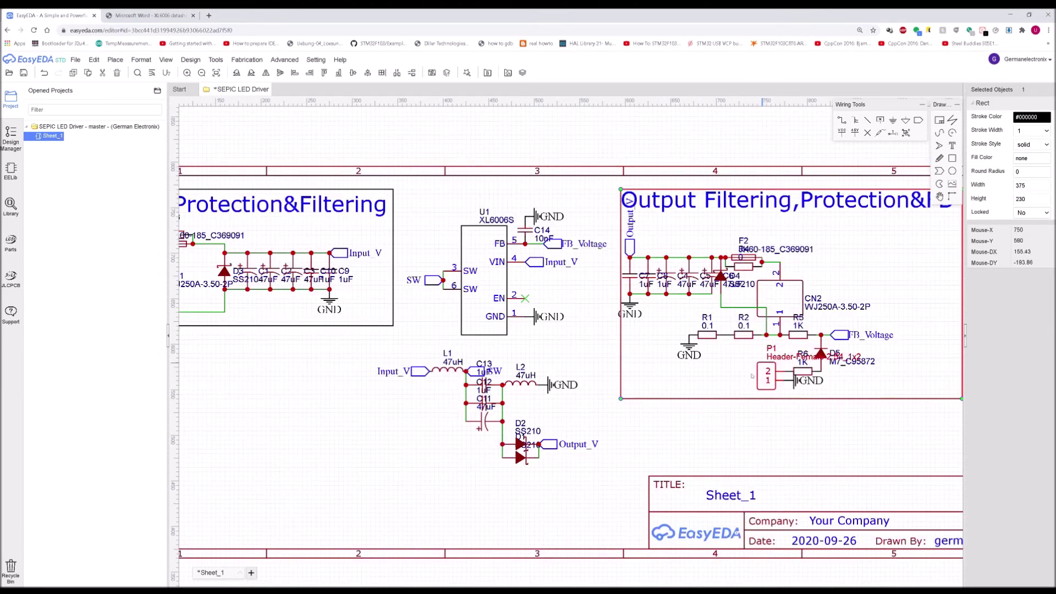
right_drag(850, 332, 698, 316)
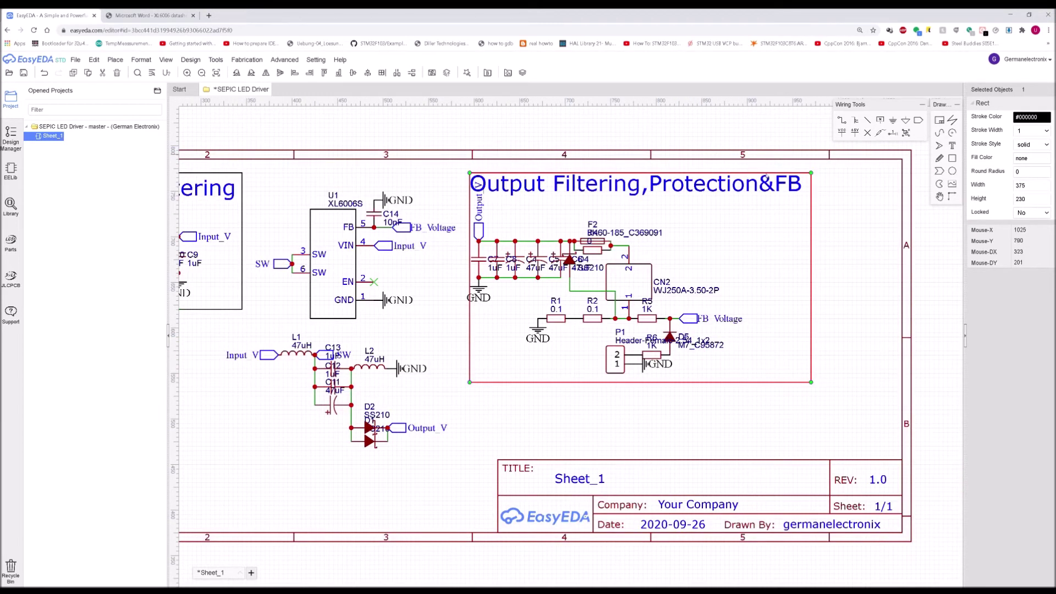
click(794, 185)
key(ctrl+c)
key(ctrl+v)
double_click(766, 318)
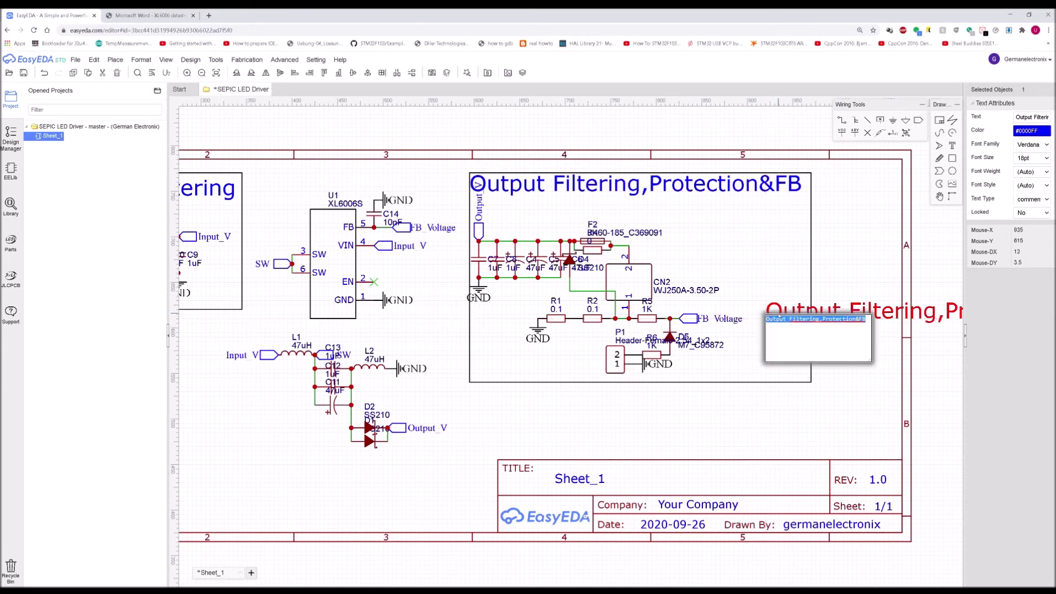
text(PWM Dim)
key(Return)
drag(778, 314, 692, 361)
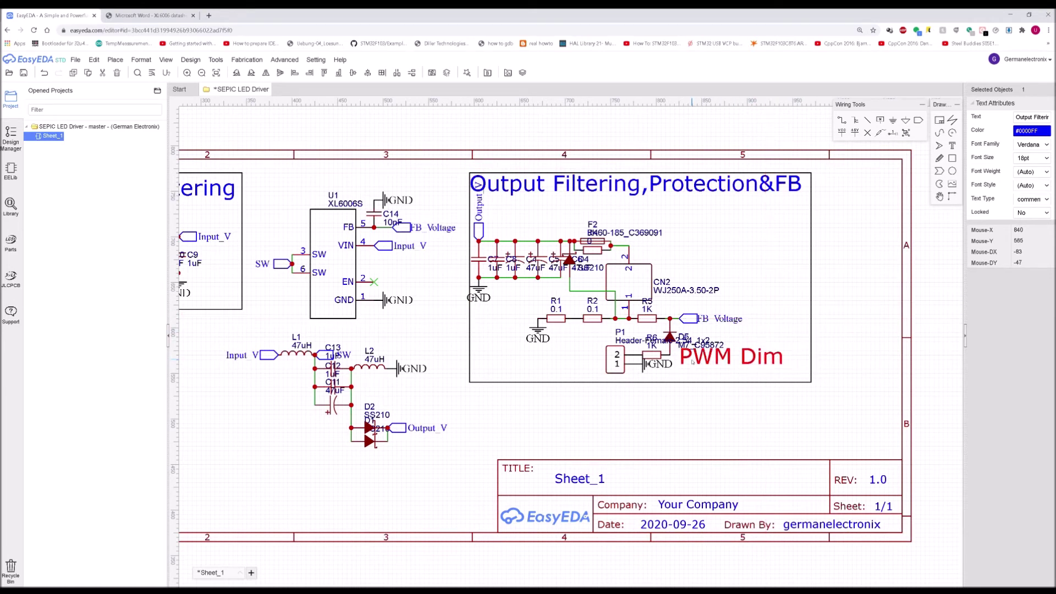
Deselect the label and save the schematic
scroll(630, 433, down, 5)
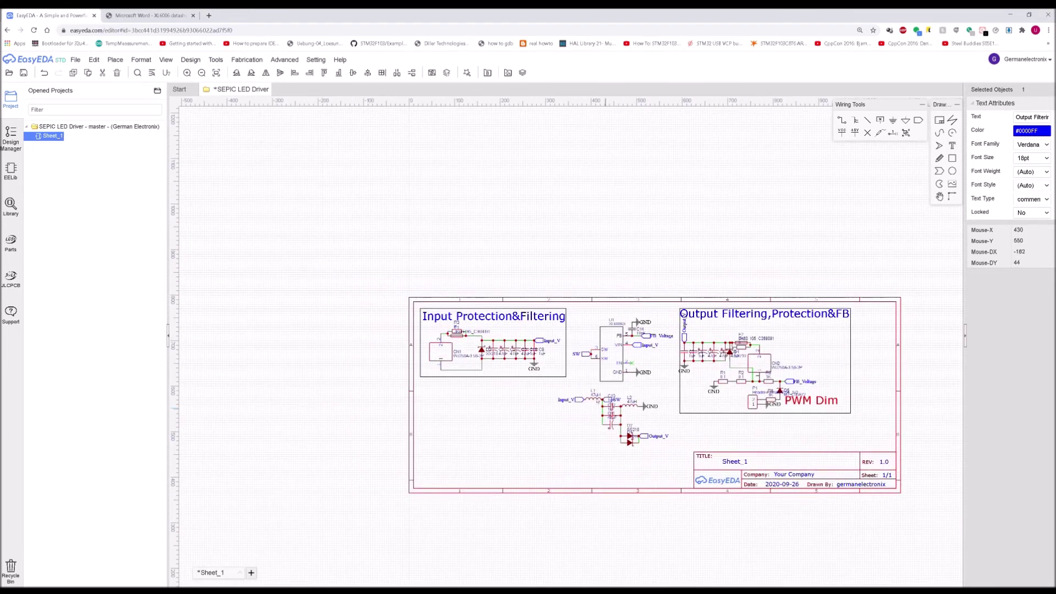
click(598, 385)
key(ctrl+s)
Examine fuse F1 and parallel resistor R3 in the input block, and the output filtering, feedback and PWM dimming circuits
scroll(596, 391, up, 3)
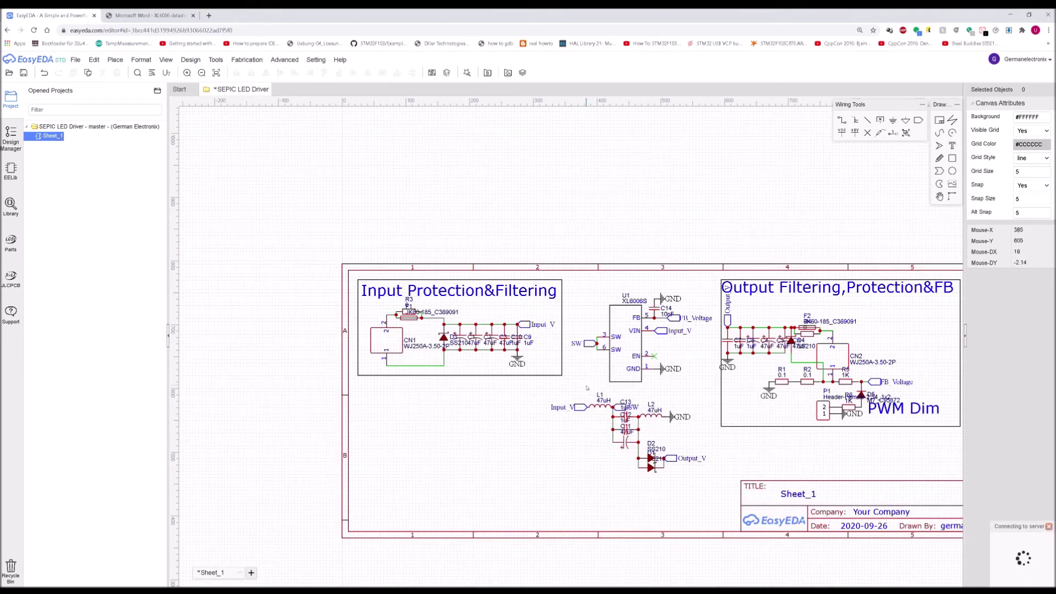
scroll(592, 411, up, 2)
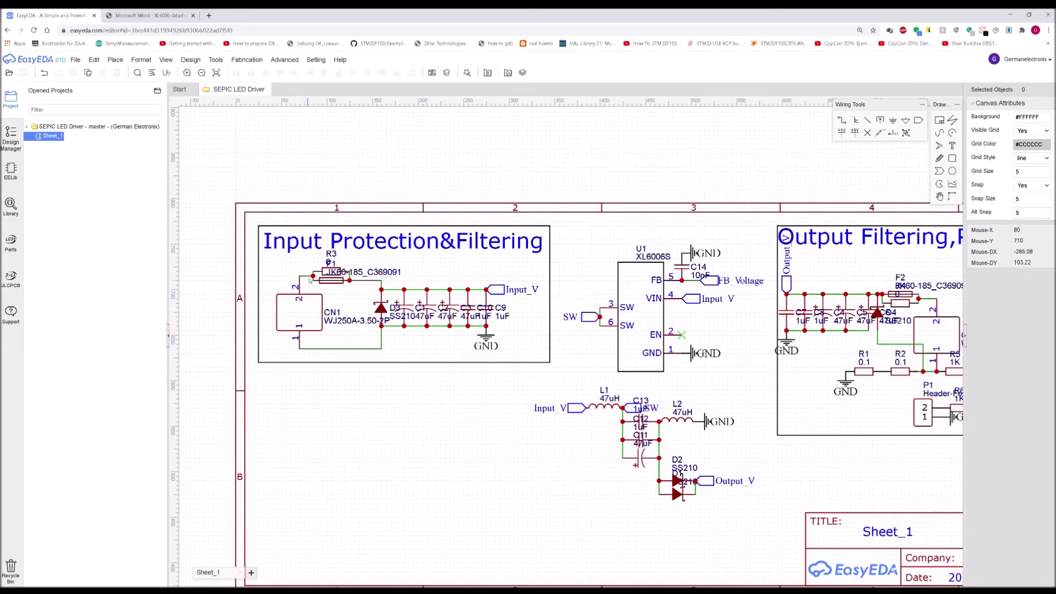
scroll(311, 280, up, 2)
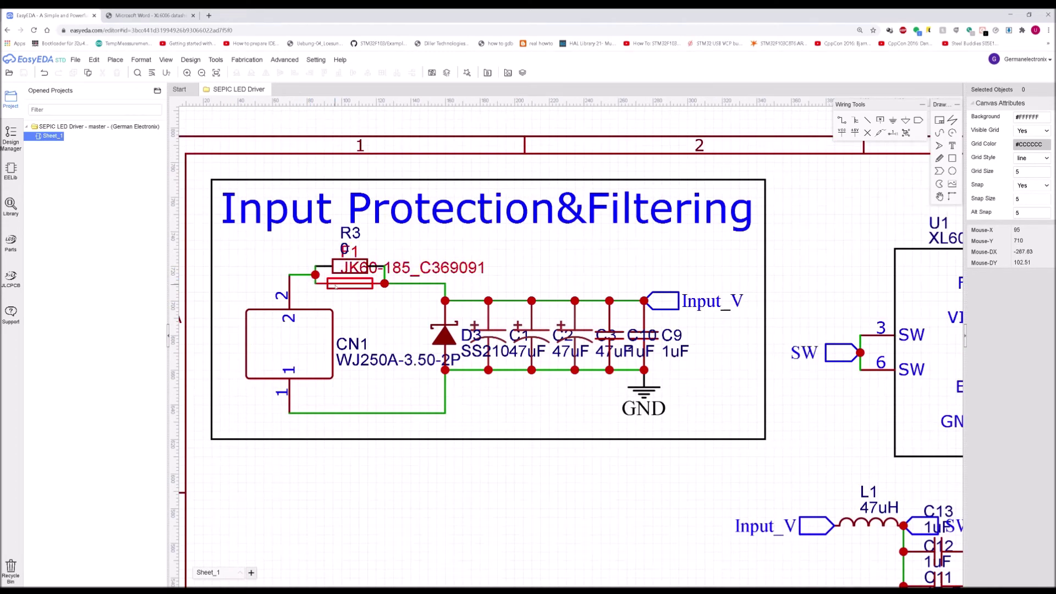
click(335, 286)
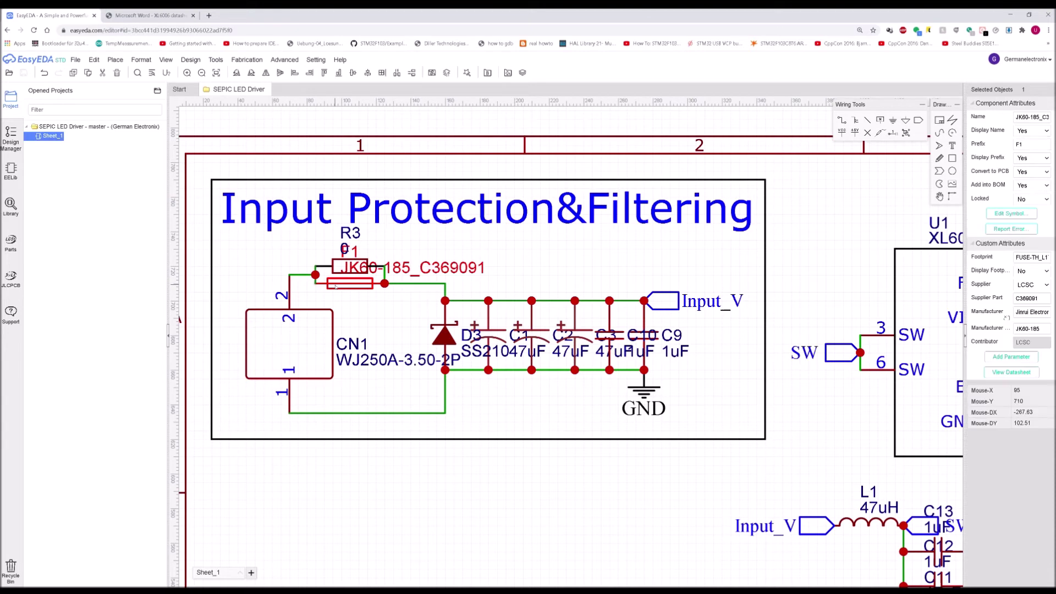
click(342, 268)
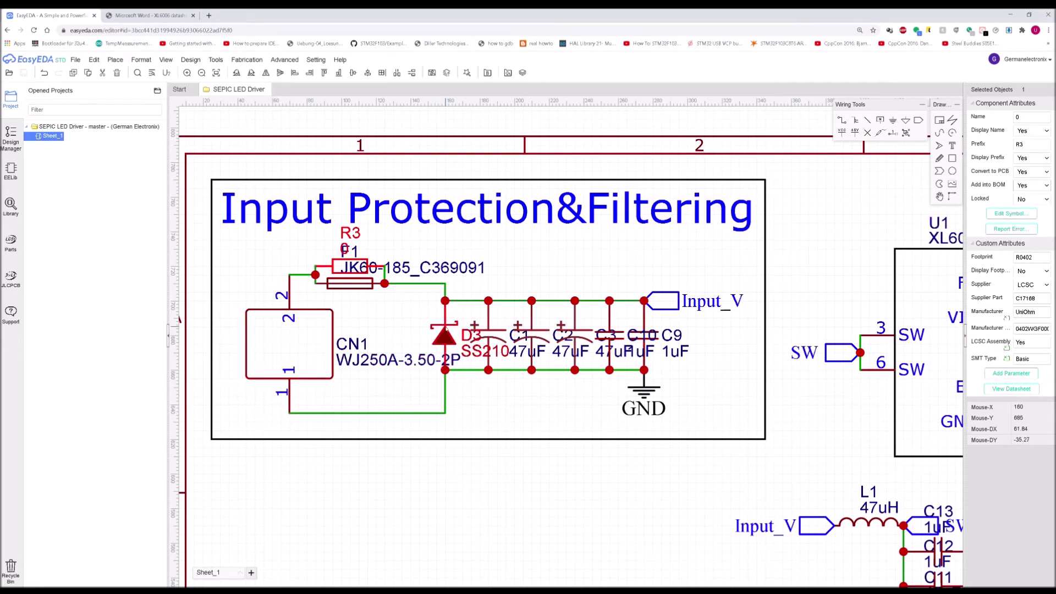
scroll(444, 333, down, 5)
scroll(549, 373, up, 4)
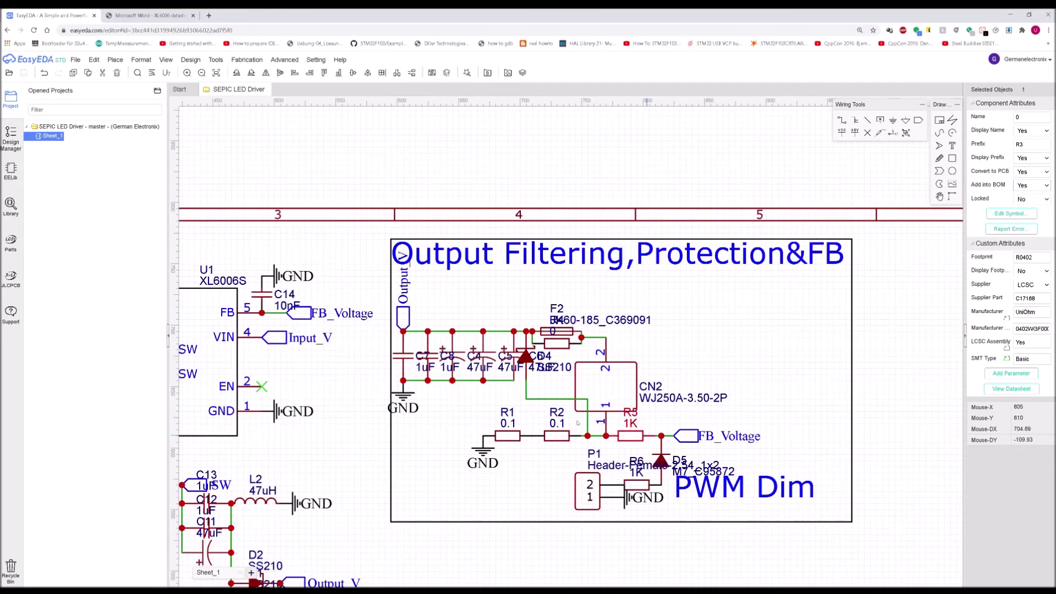
scroll(524, 350, up, 2)
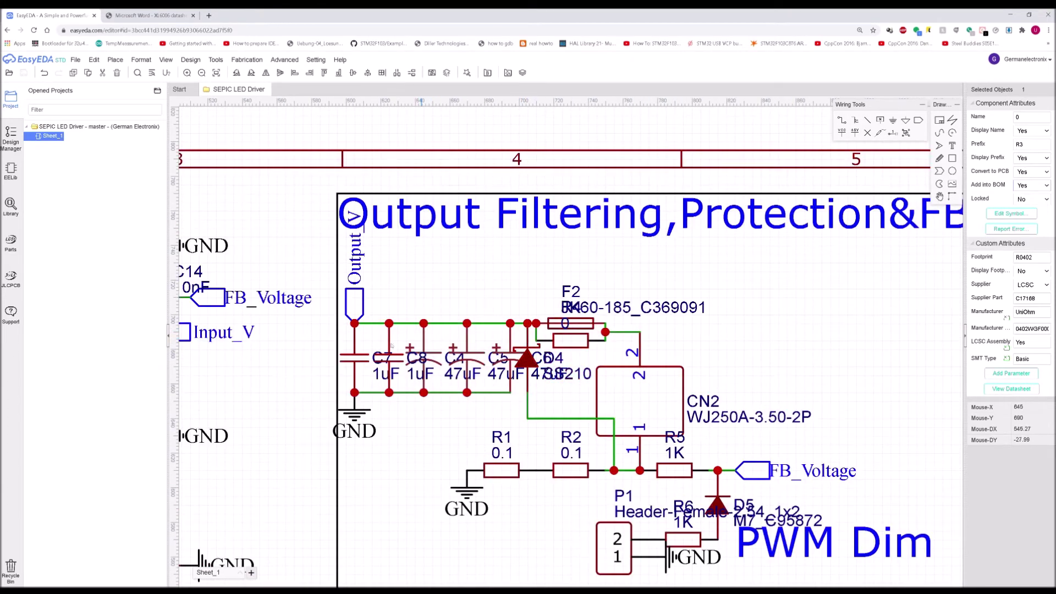
right_drag(426, 415, 486, 388)
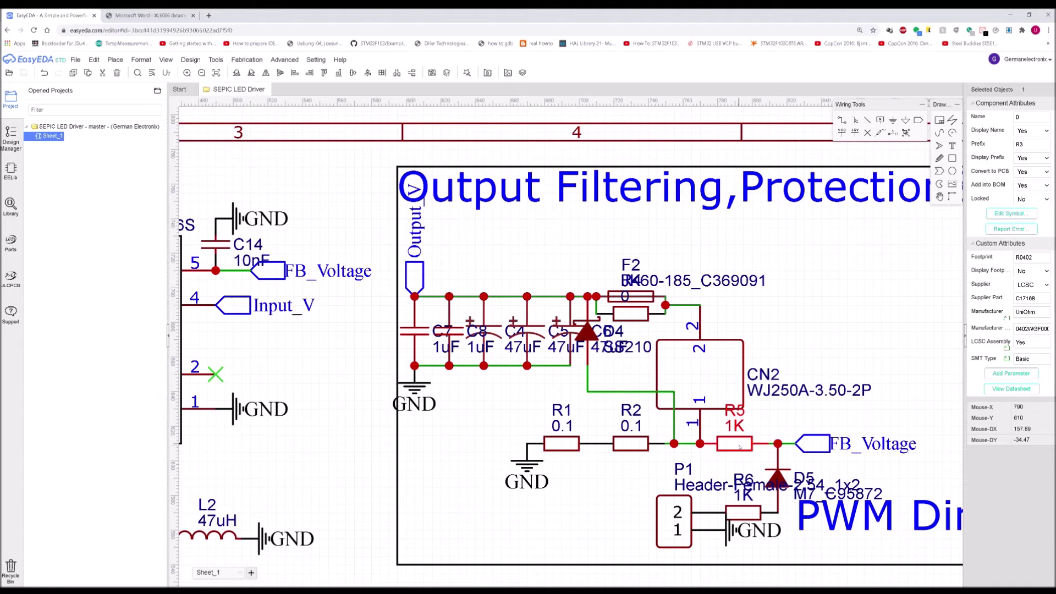
scroll(740, 446, down, 2)
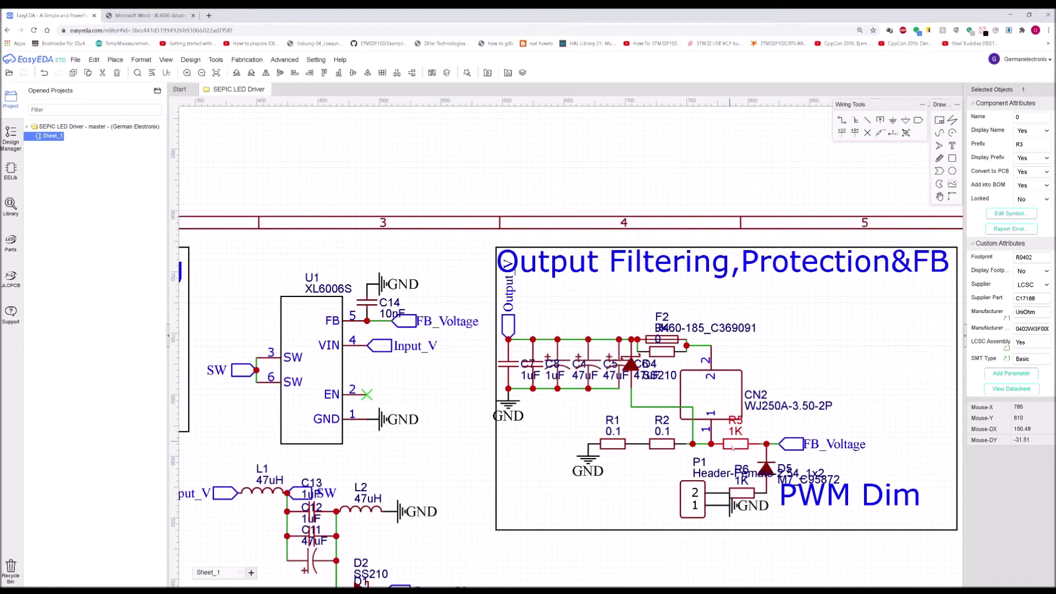
scroll(751, 477, up, 1)
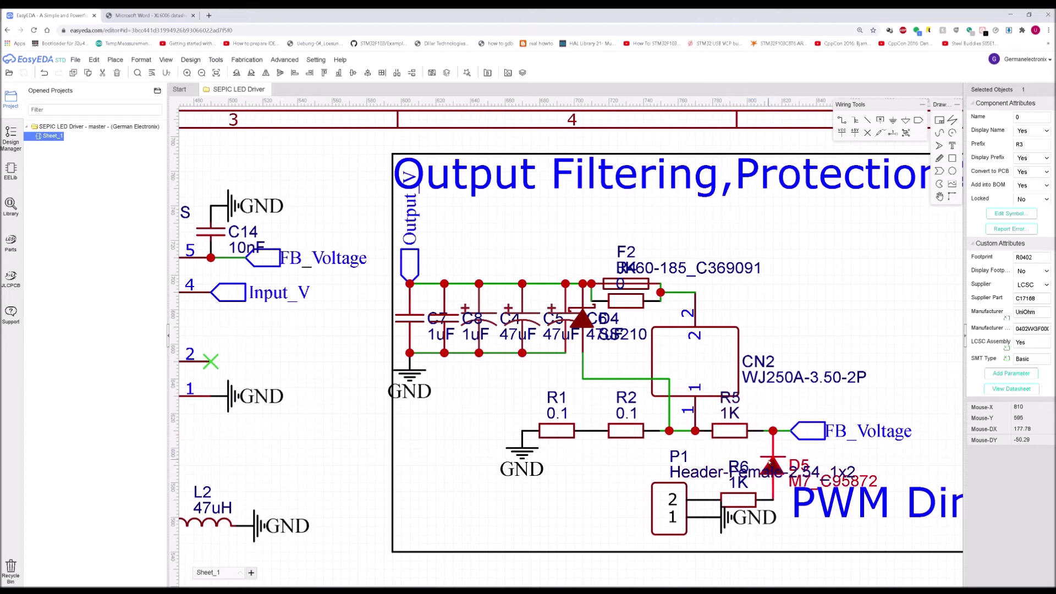
scroll(736, 498, down, 4)
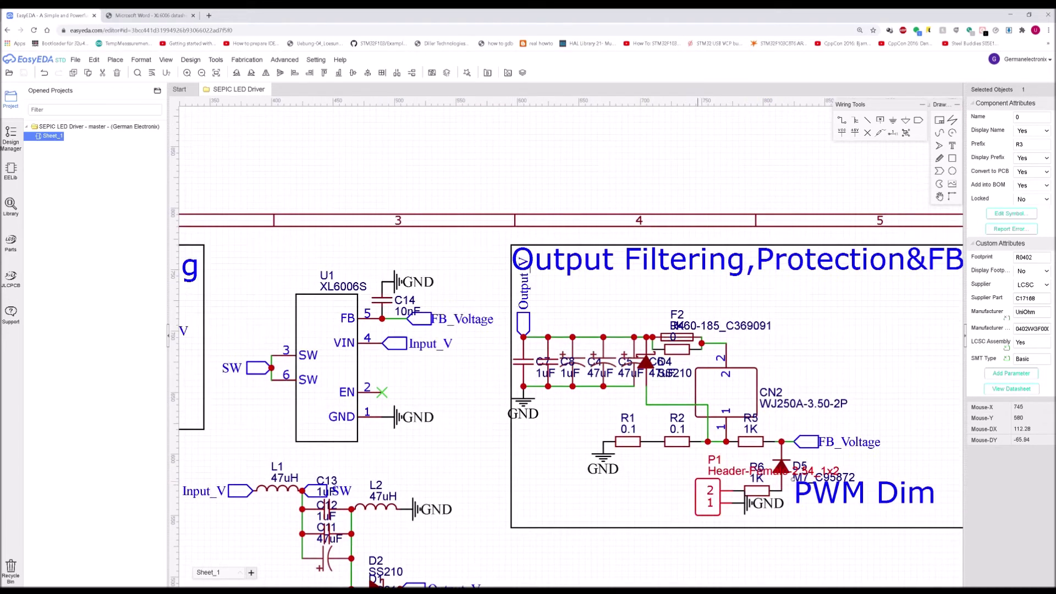
Compare the L1, L2, coupling capacitor and SW connections around the XL6006 with the SEPIC application circuit in the datasheet
scroll(607, 433, up, 3)
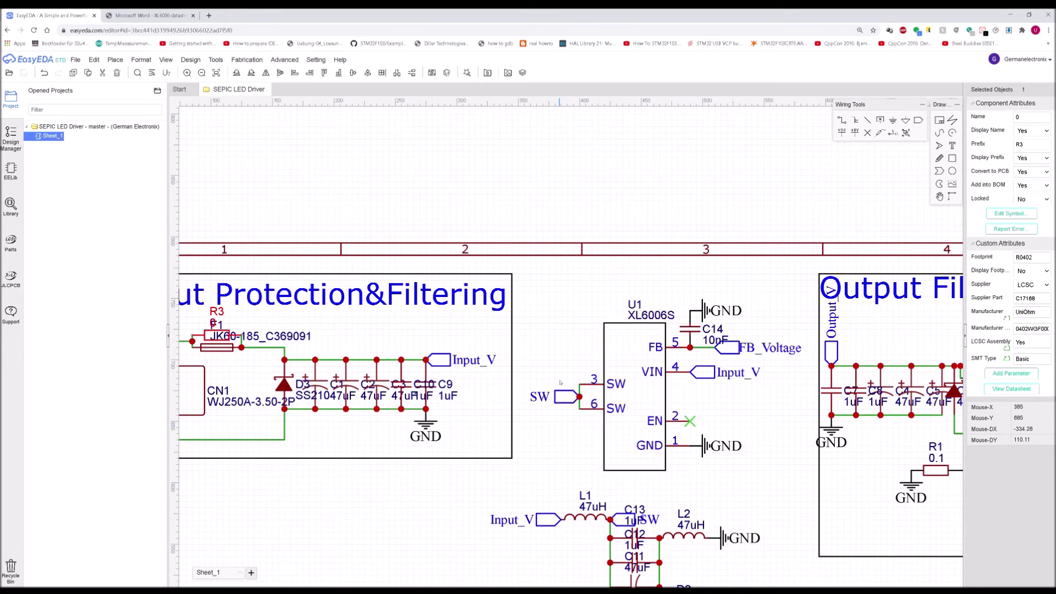
scroll(559, 382, down, 1)
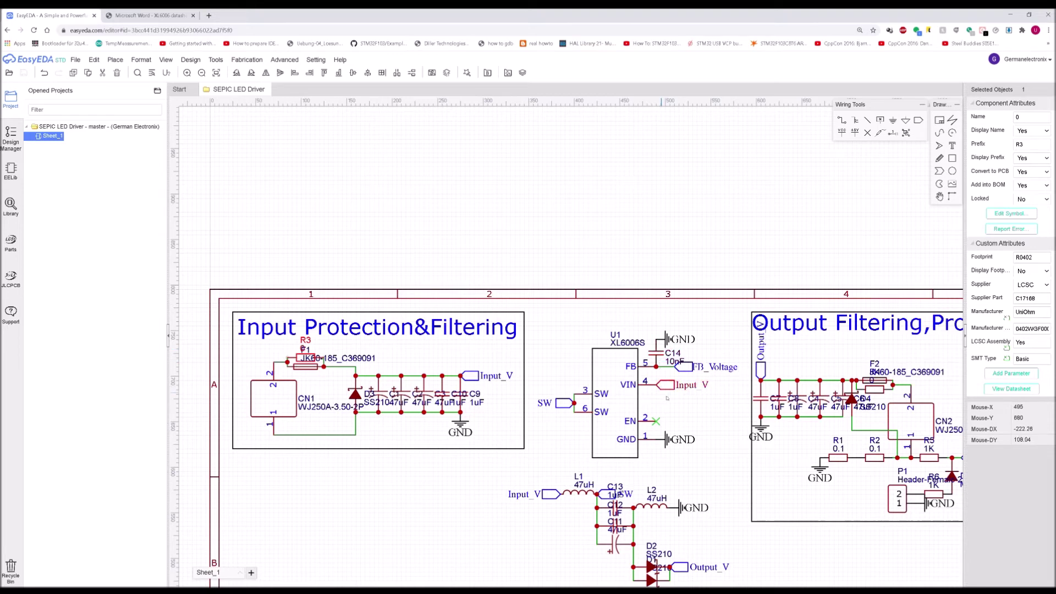
scroll(664, 396, down, 2)
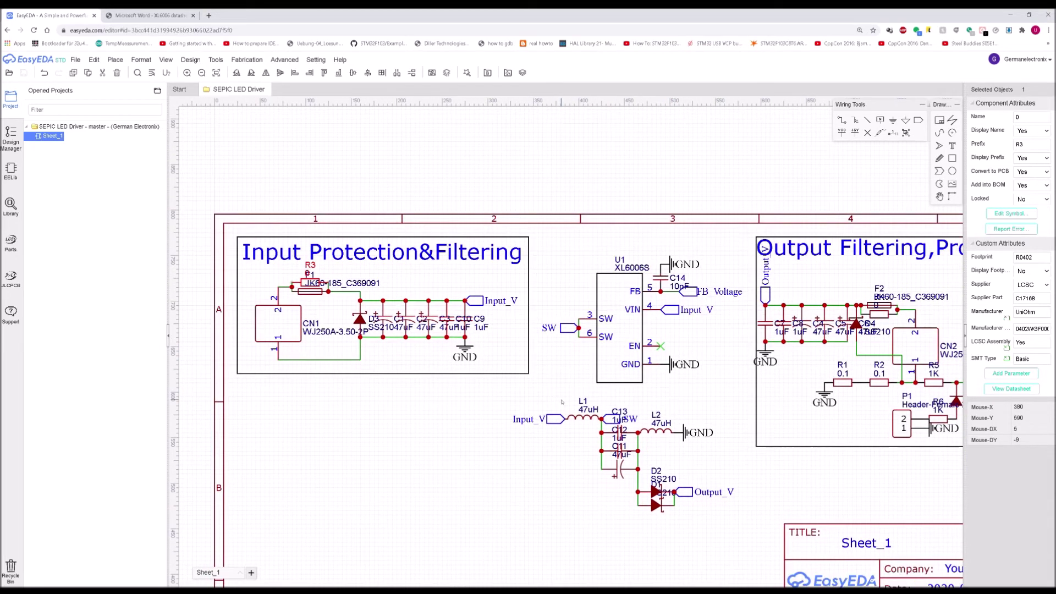
scroll(562, 402, up, 3)
click(146, 15)
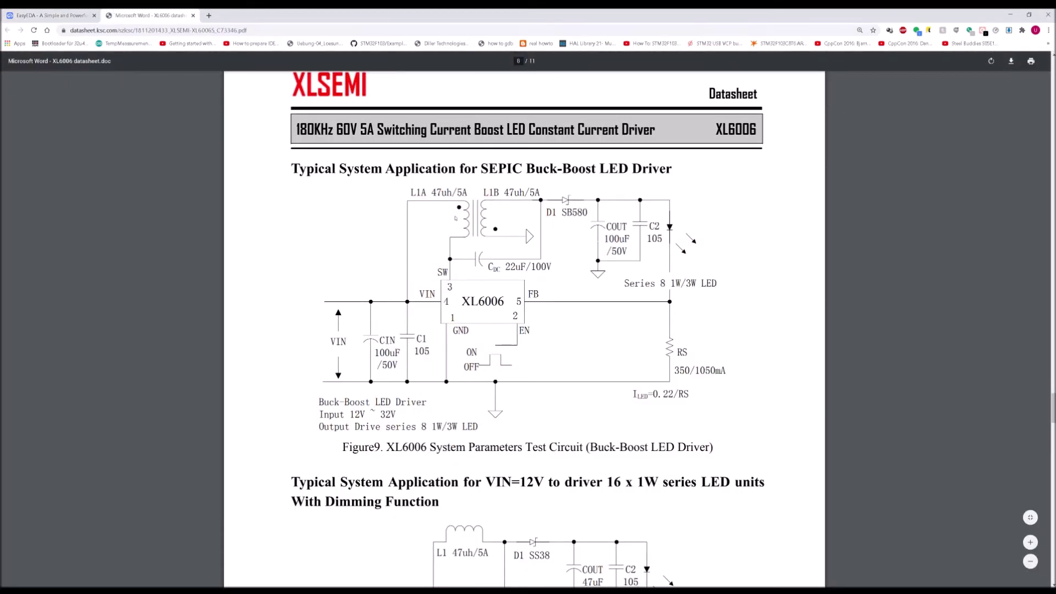
click(60, 15)
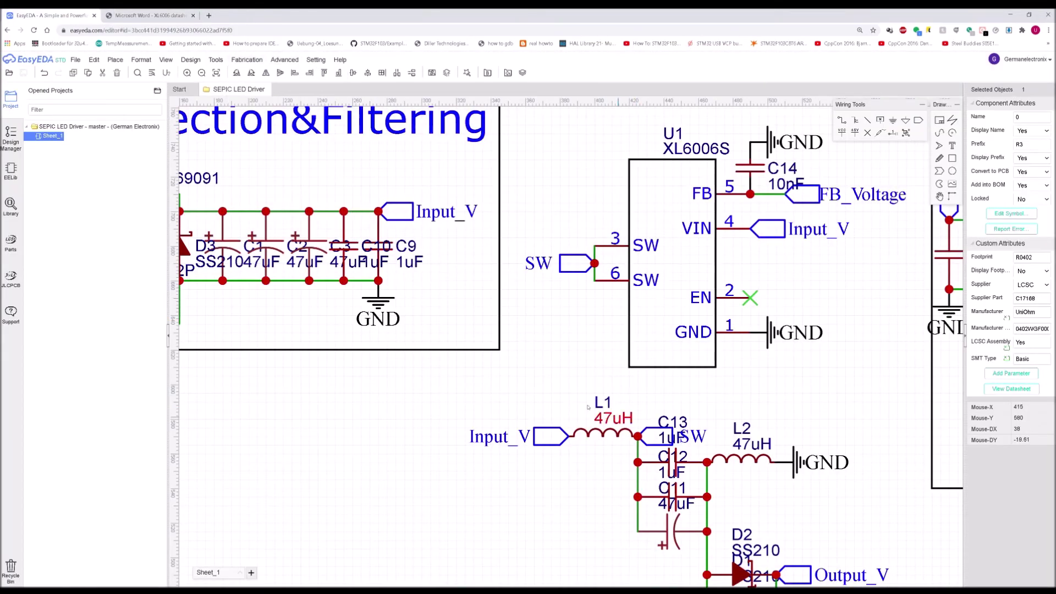
click(132, 12)
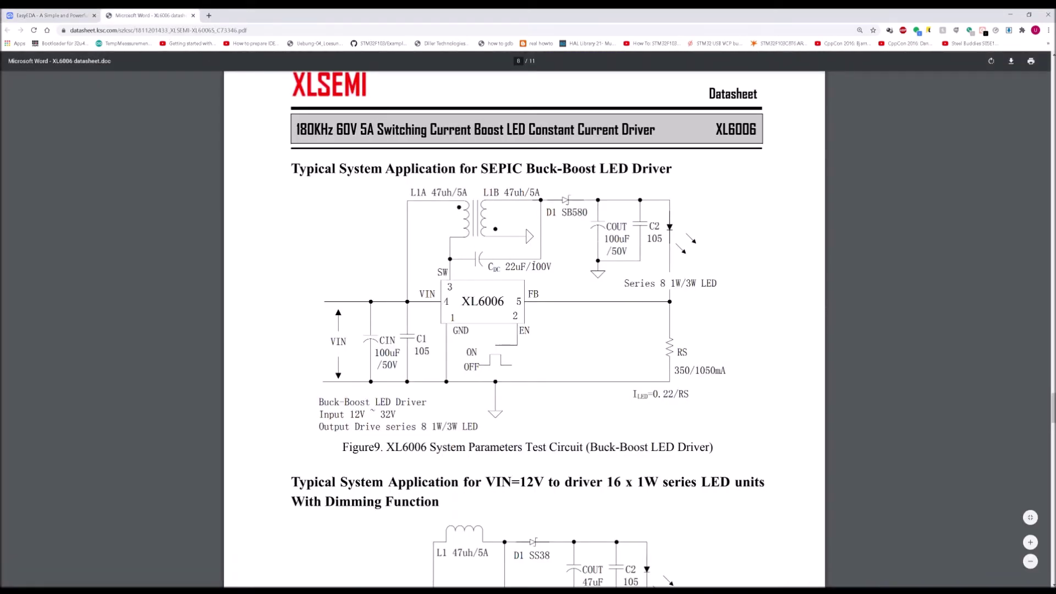
click(55, 15)
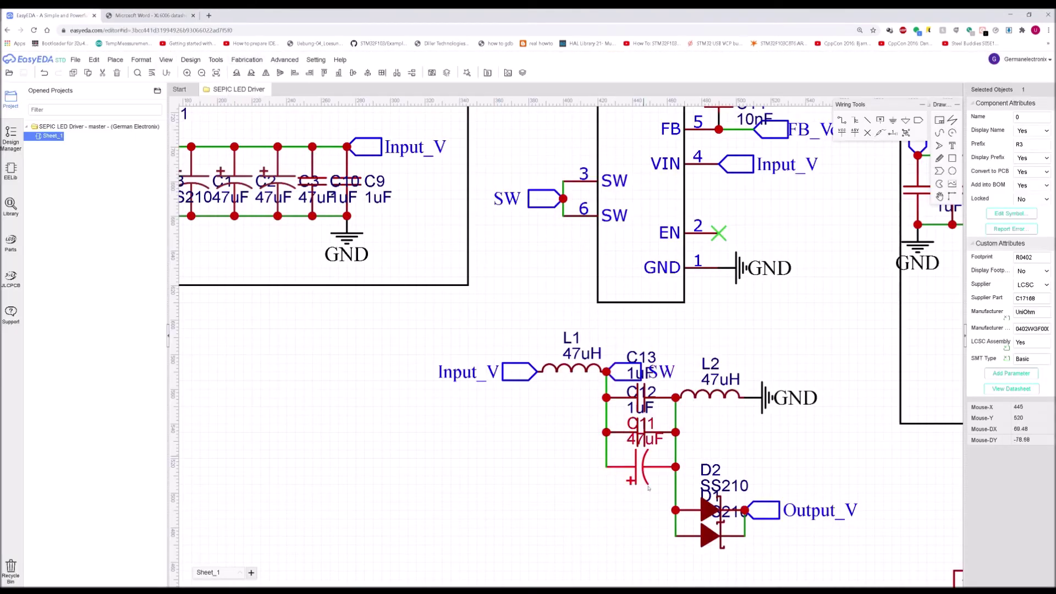
click(137, 15)
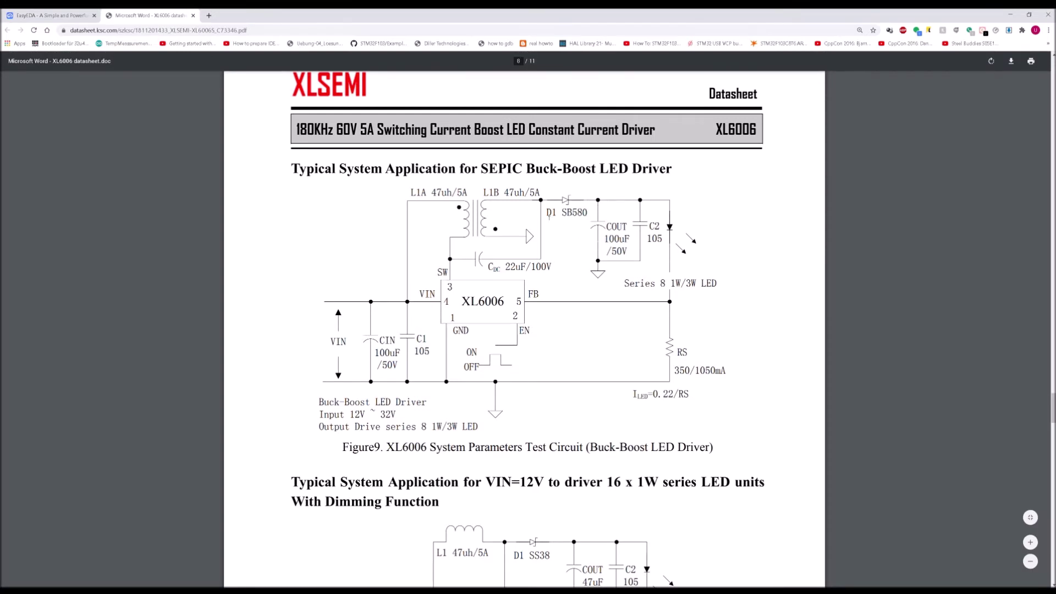
drag(541, 196, 483, 194)
click(55, 15)
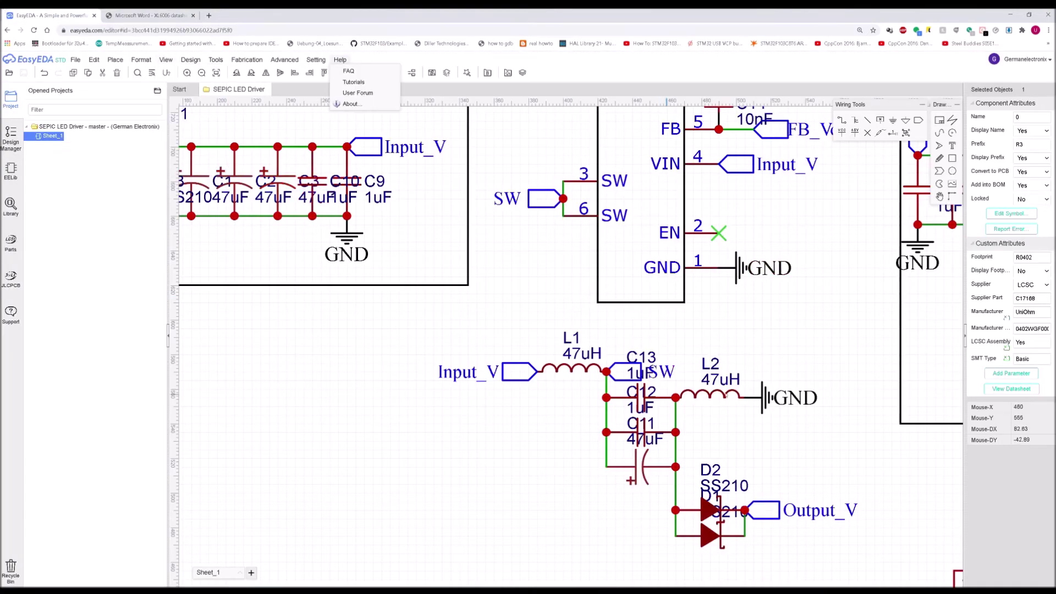
Clear the R3 selection and inspect the schematic's component and net lists in the Design Manager
scroll(726, 394, down, 2)
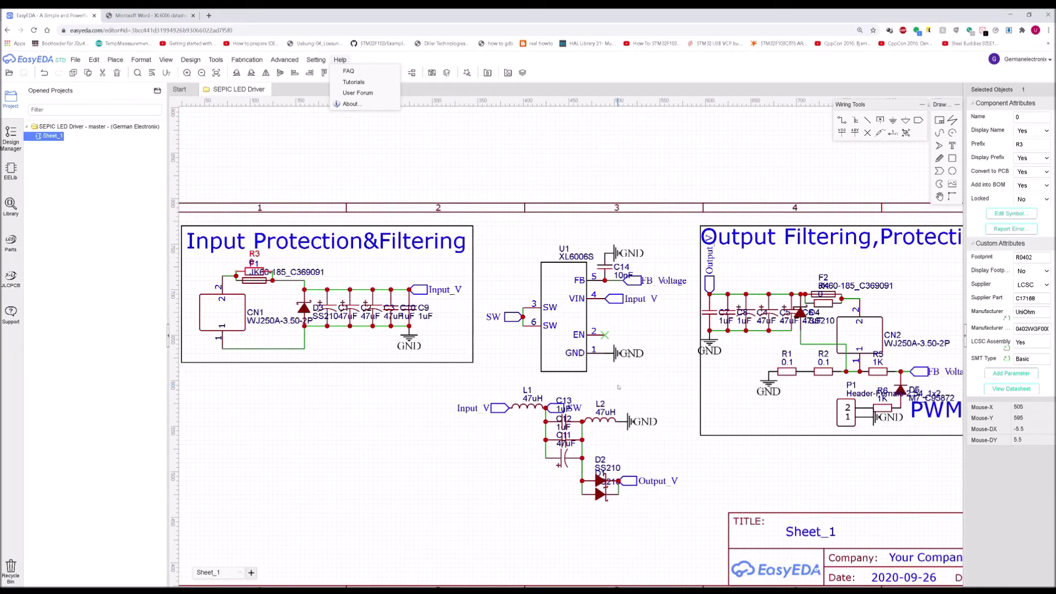
scroll(620, 389, down, 1)
click(620, 385)
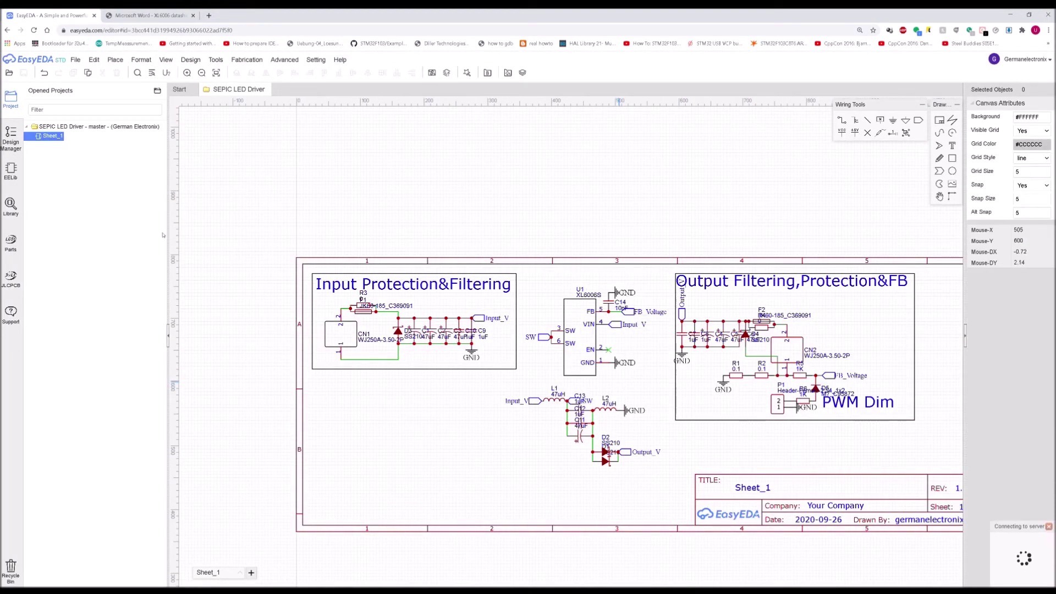
click(10, 135)
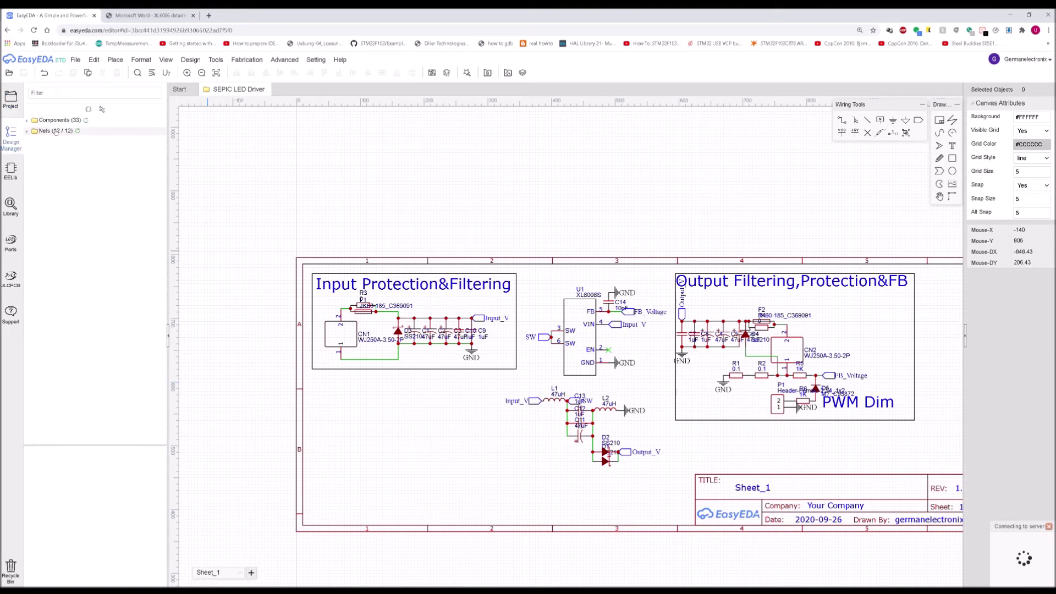
click(87, 121)
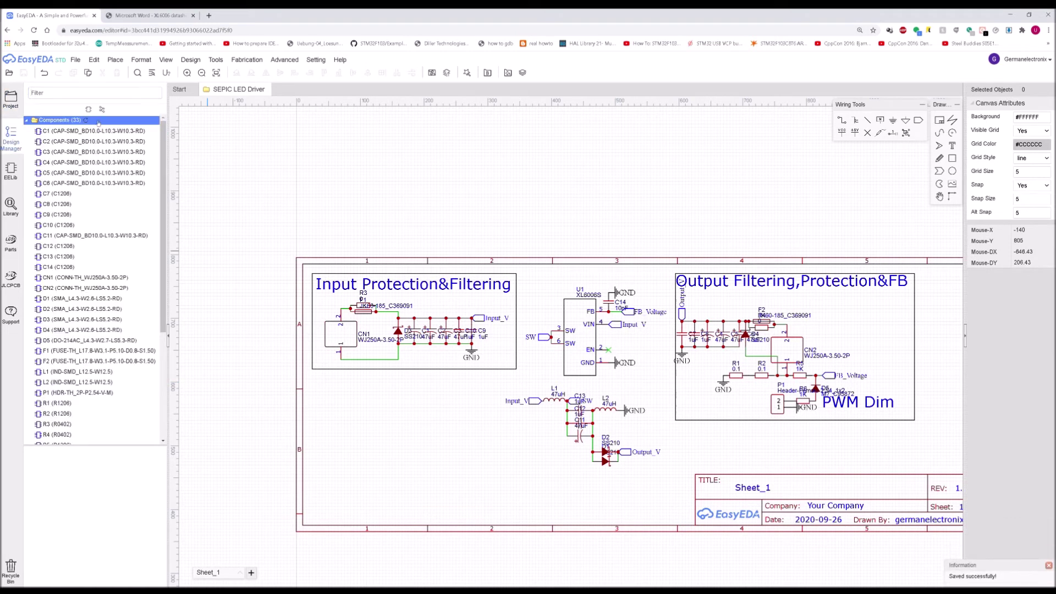
click(98, 122)
scroll(671, 343, up, 1)
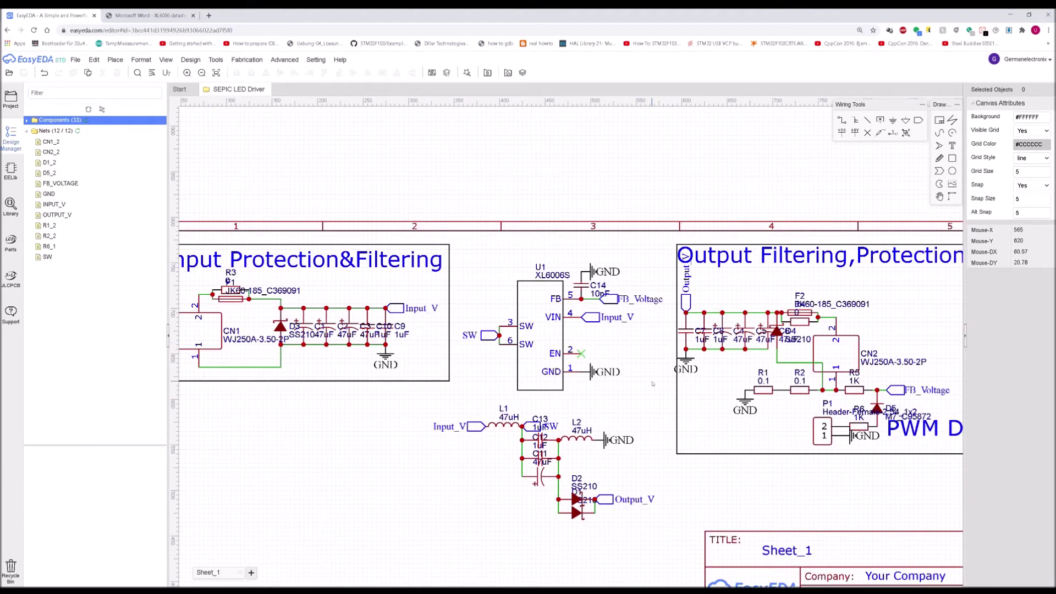
Extend the left side of the rectangle around the output filtering block slightly outward
click(678, 246)
click(677, 244)
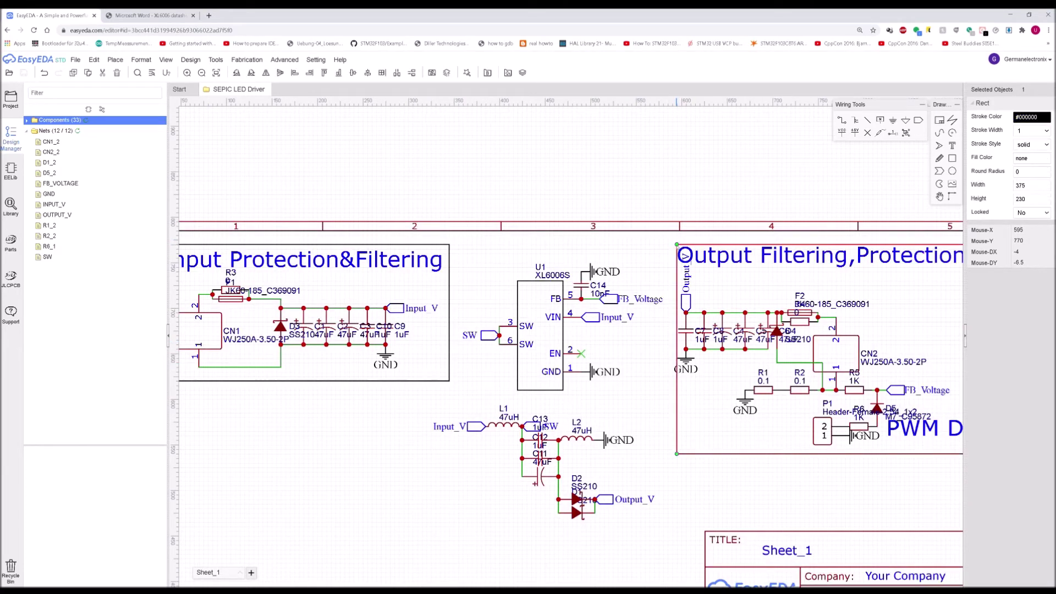
drag(677, 244, 672, 244)
click(636, 248)
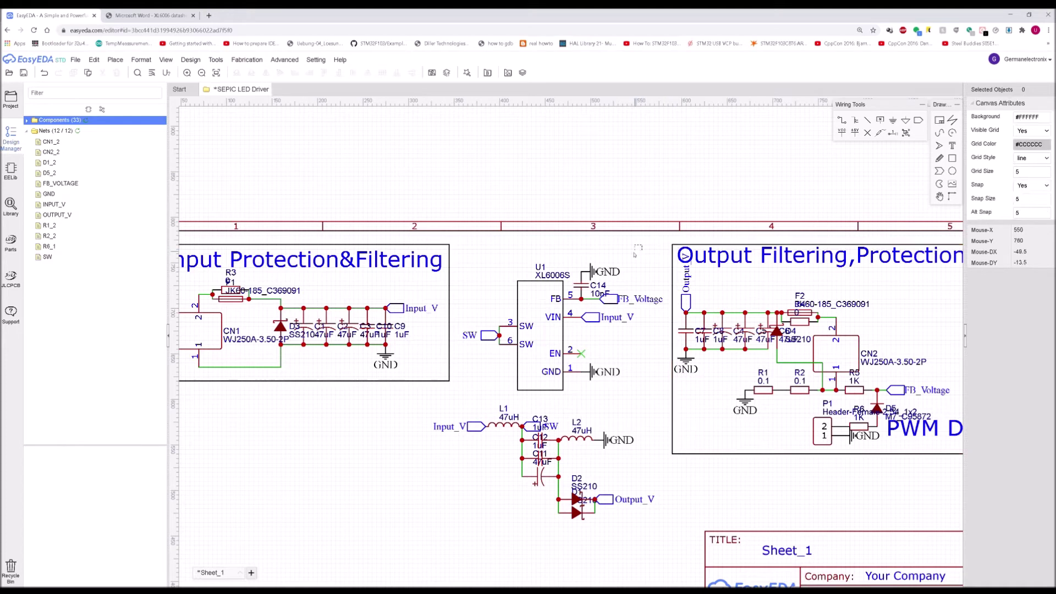
right_drag(320, 203, 490, 159)
Review the XL6006 datasheet's ratings, electrical characteristics, features, function block diagram and typical application circuit
click(146, 16)
scroll(524, 282, down, 1)
scroll(523, 281, up, 5)
scroll(523, 281, up, 20)
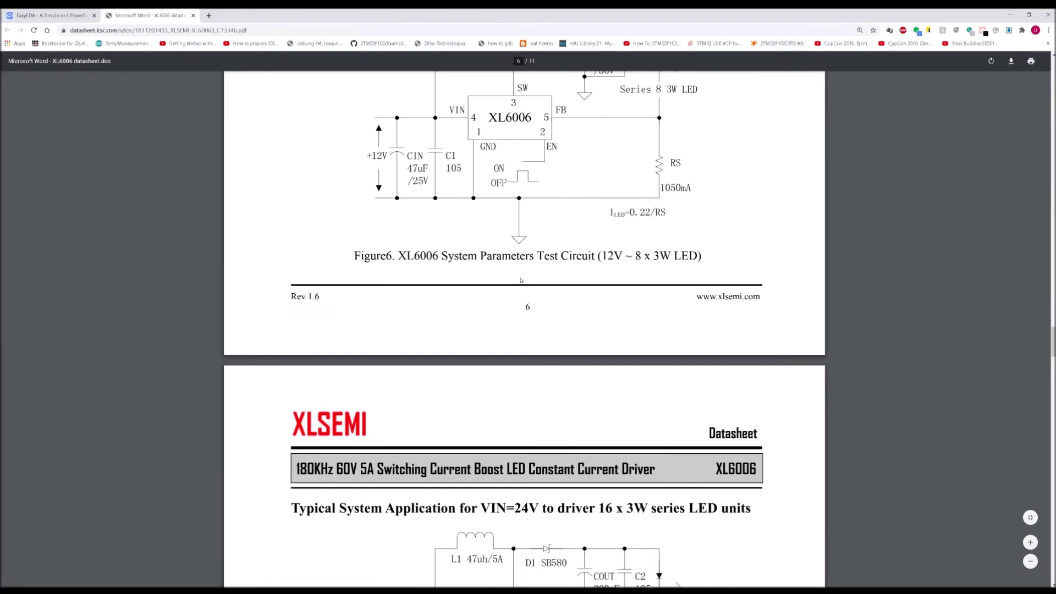
scroll(521, 280, up, 20)
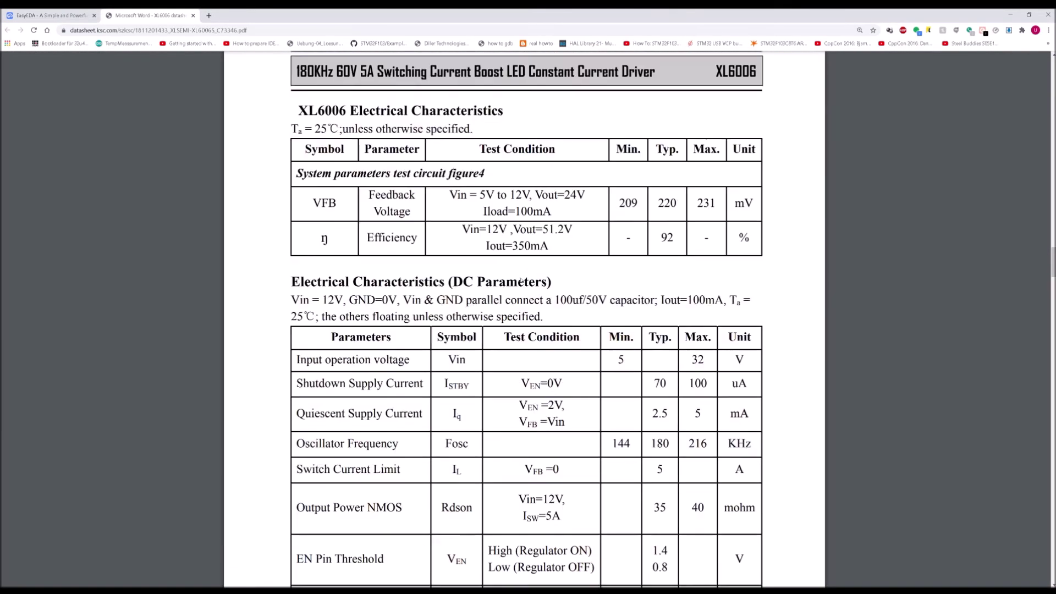
scroll(520, 280, up, 7)
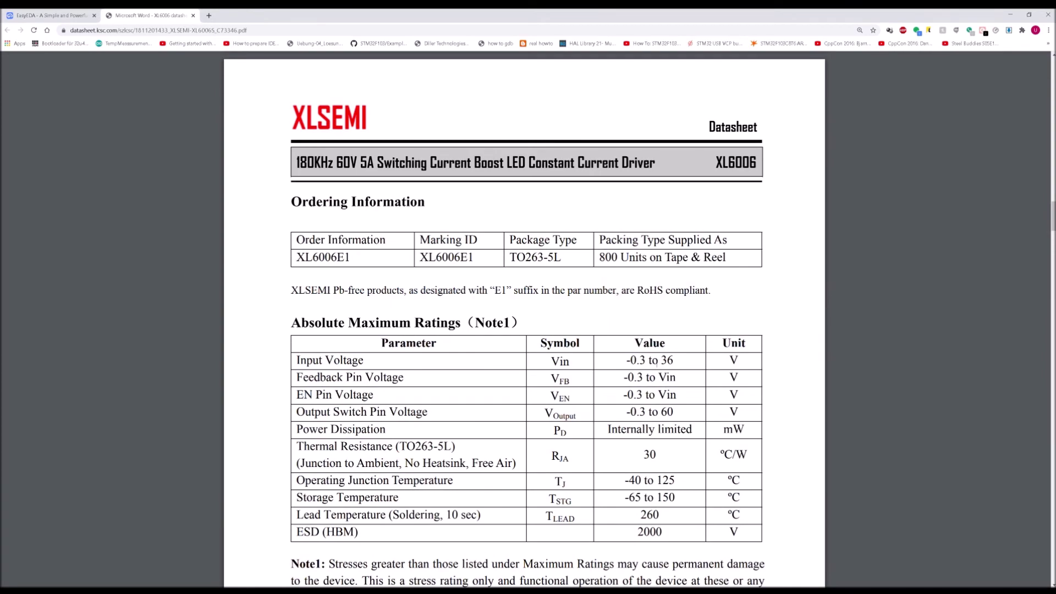
scroll(447, 350, up, 9)
scroll(447, 350, up, 20)
scroll(447, 351, up, 6)
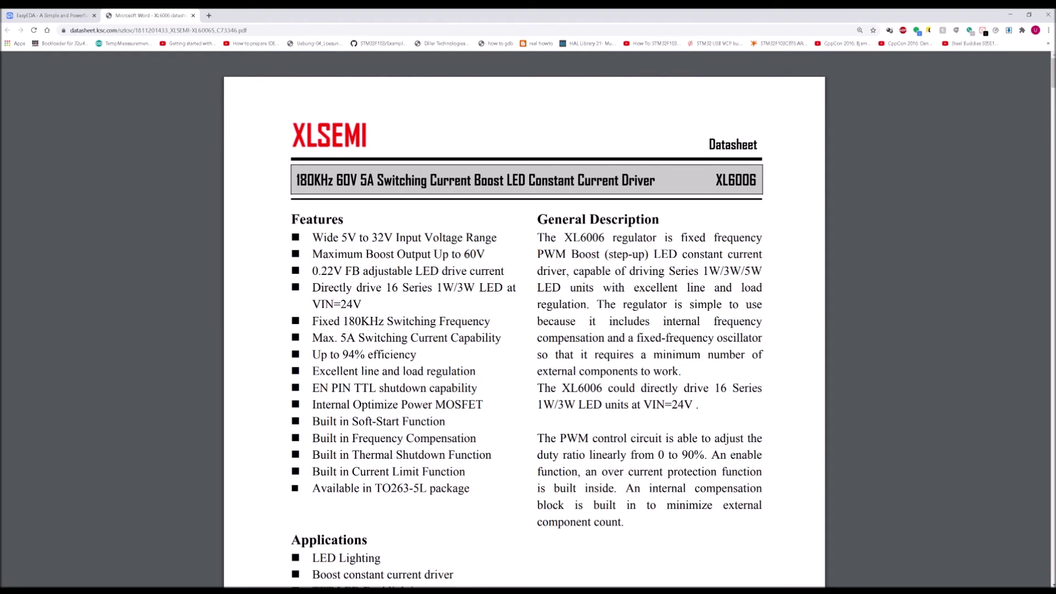
scroll(524, 330, down, 2)
scroll(465, 256, down, 10)
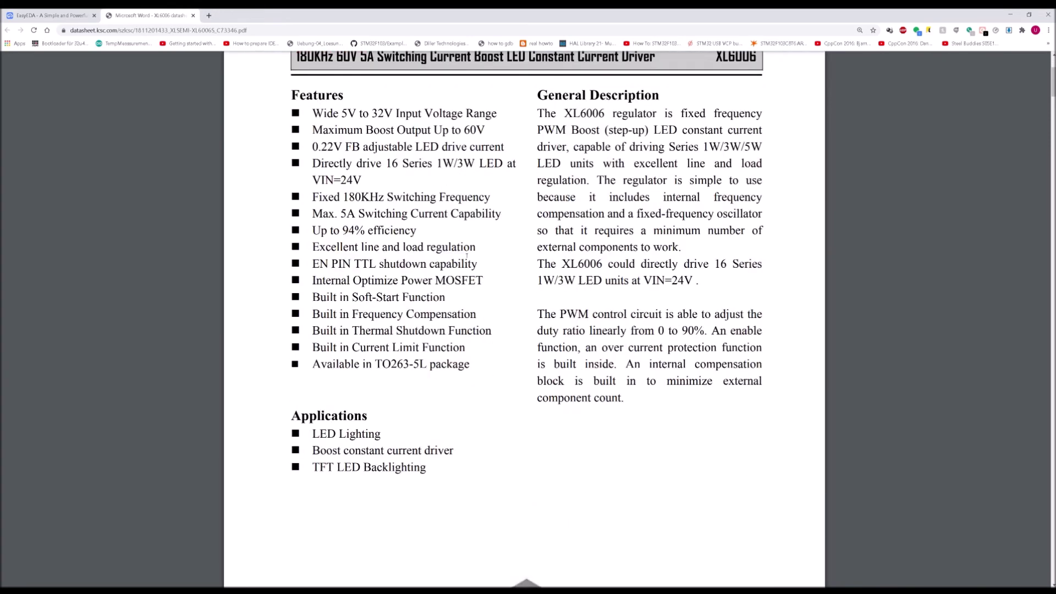
scroll(464, 256, down, 15)
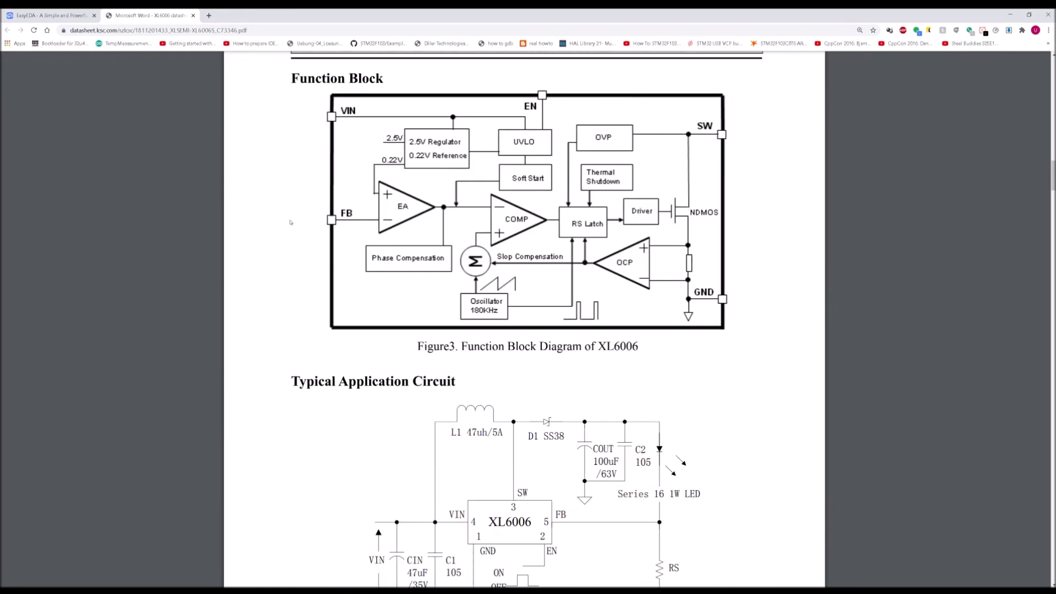
scroll(290, 223, down, 3)
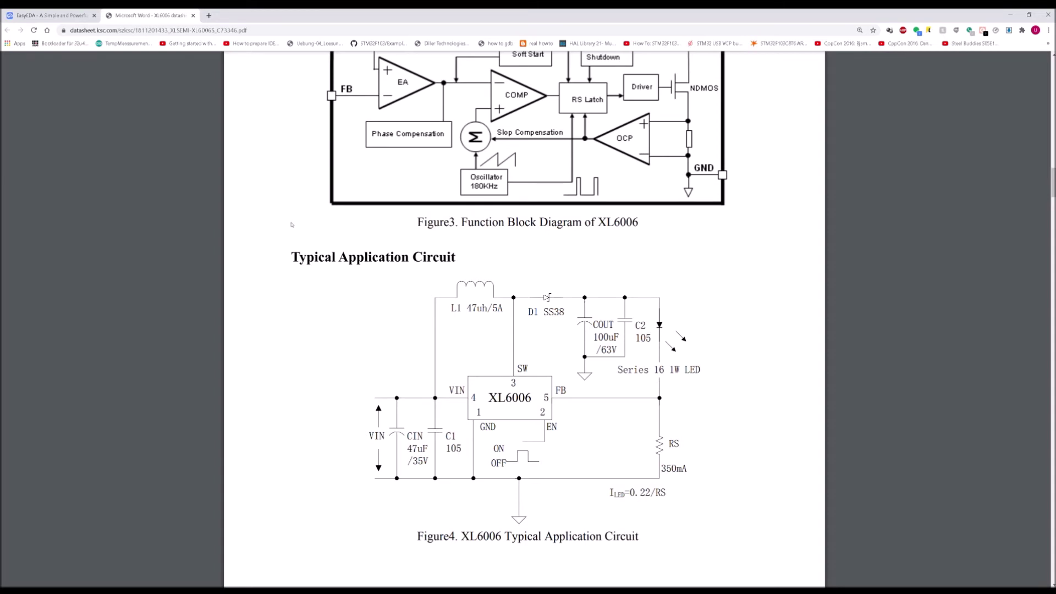
Return to the schematic and shift the "Output Filtering,Protection&FB" heading slightly left within its rectangle
key(ctrl+Tab)
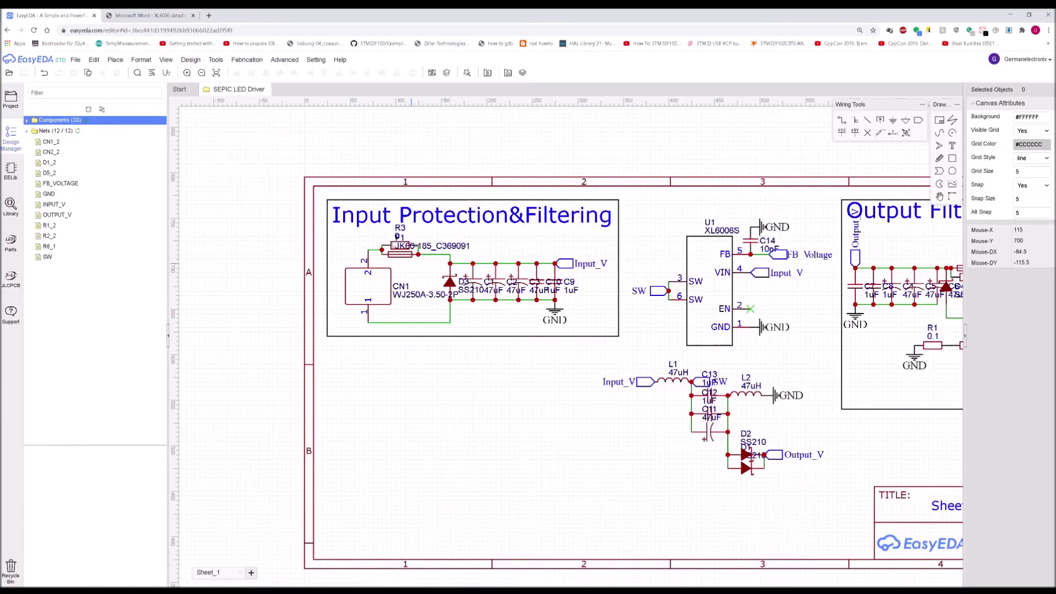
scroll(394, 241, up, 2)
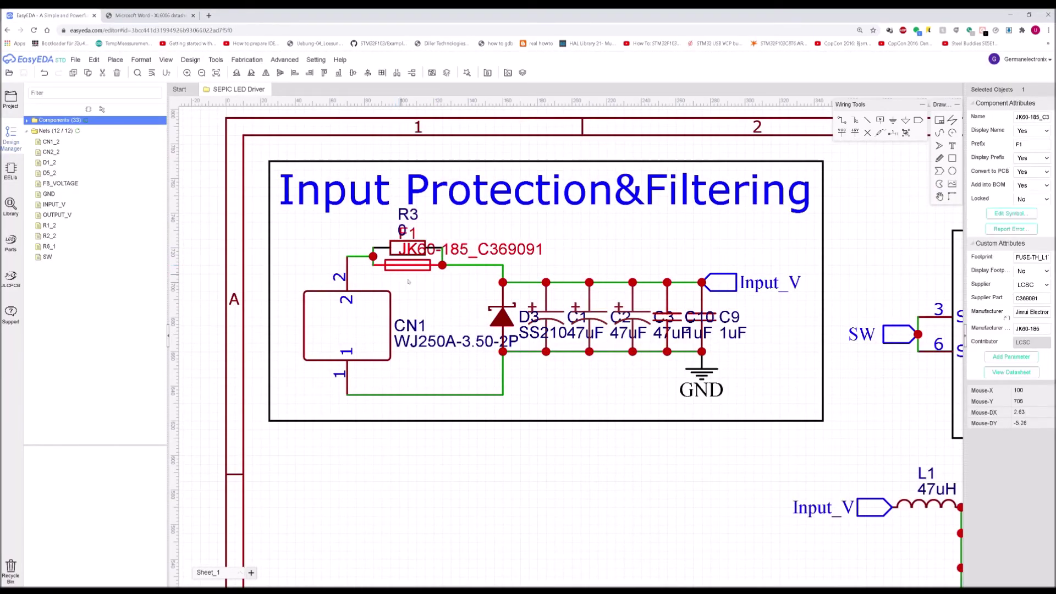
click(418, 302)
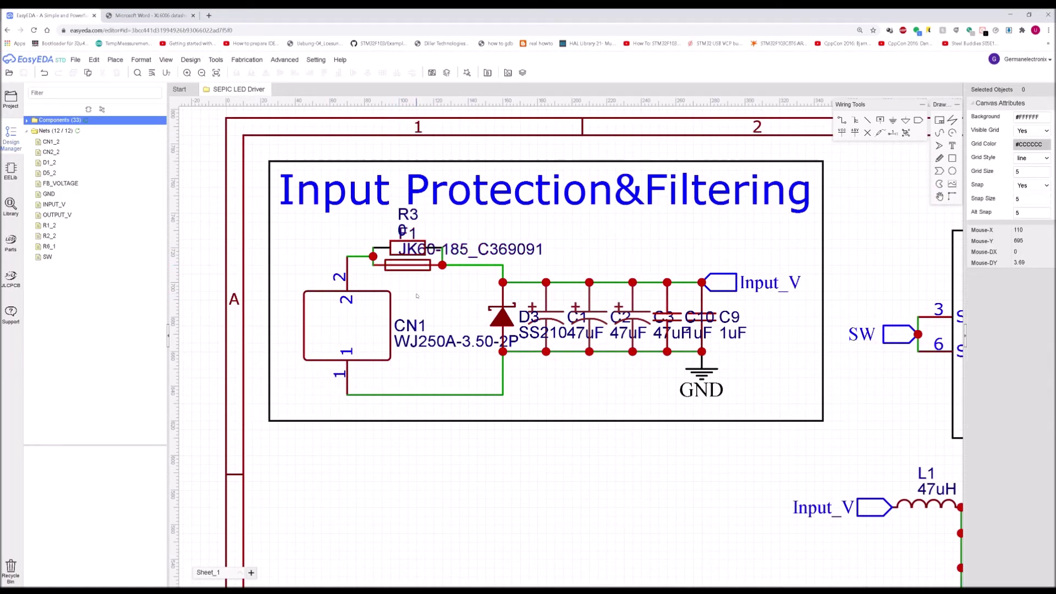
scroll(416, 296, down, 5)
right_drag(874, 302, 824, 299)
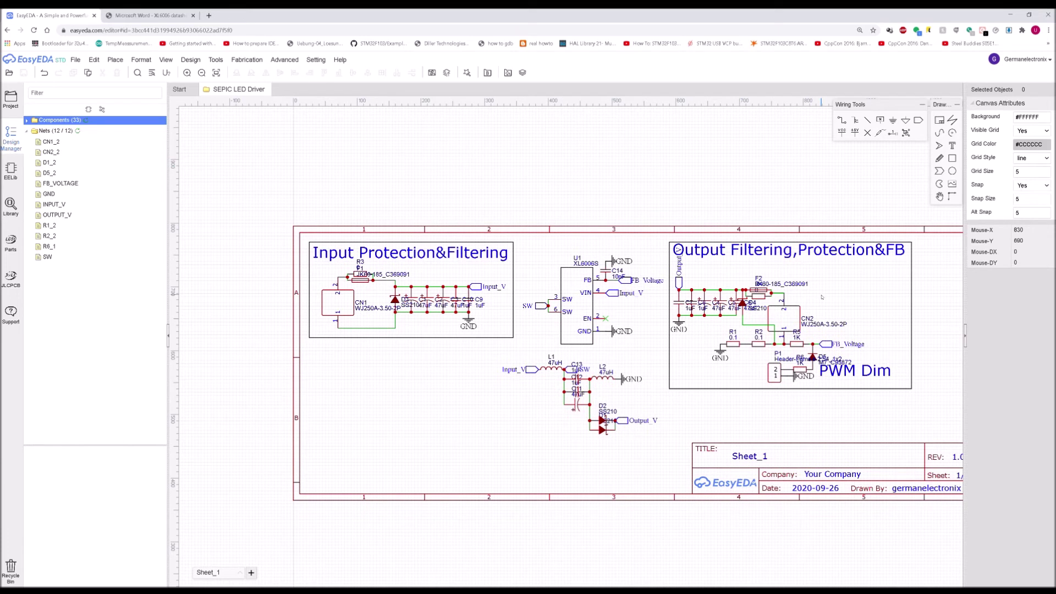
drag(786, 262, 783, 262)
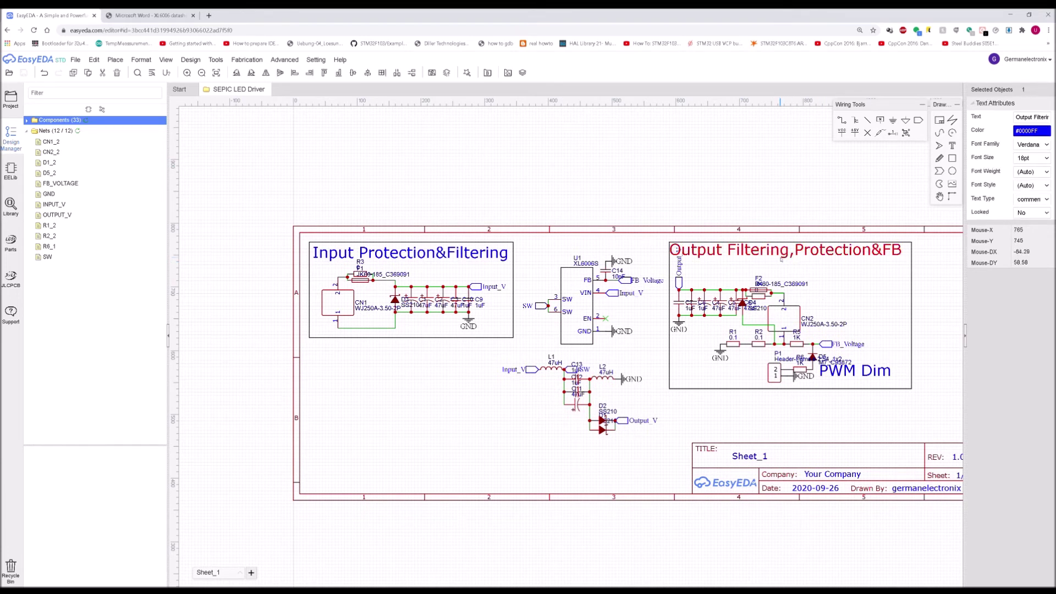
click(824, 281)
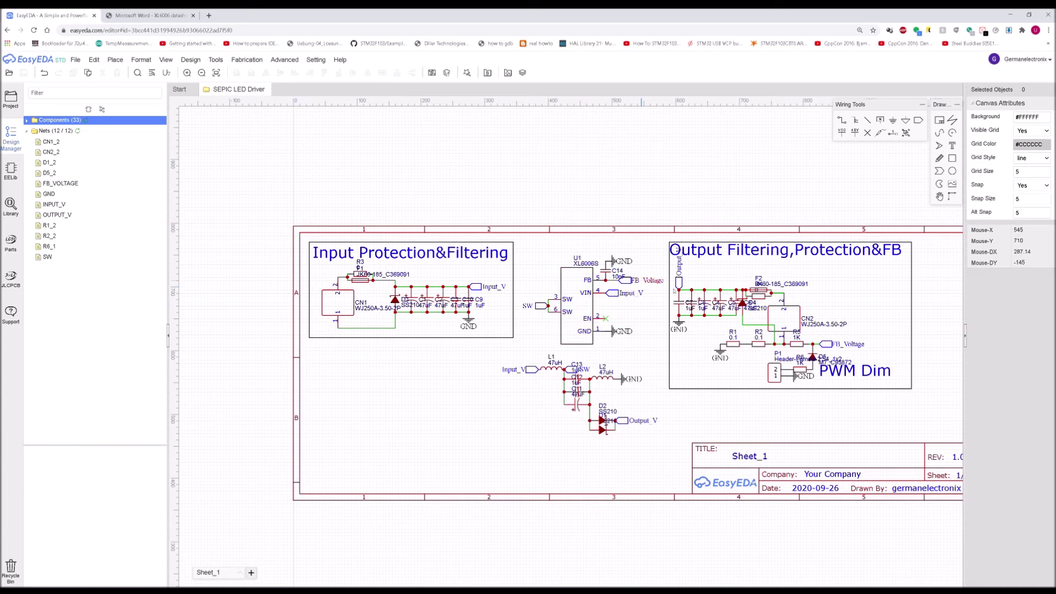
Save the reviewed schematic with nothing selected
scroll(677, 324, up, 3)
scroll(395, 302, down, 1)
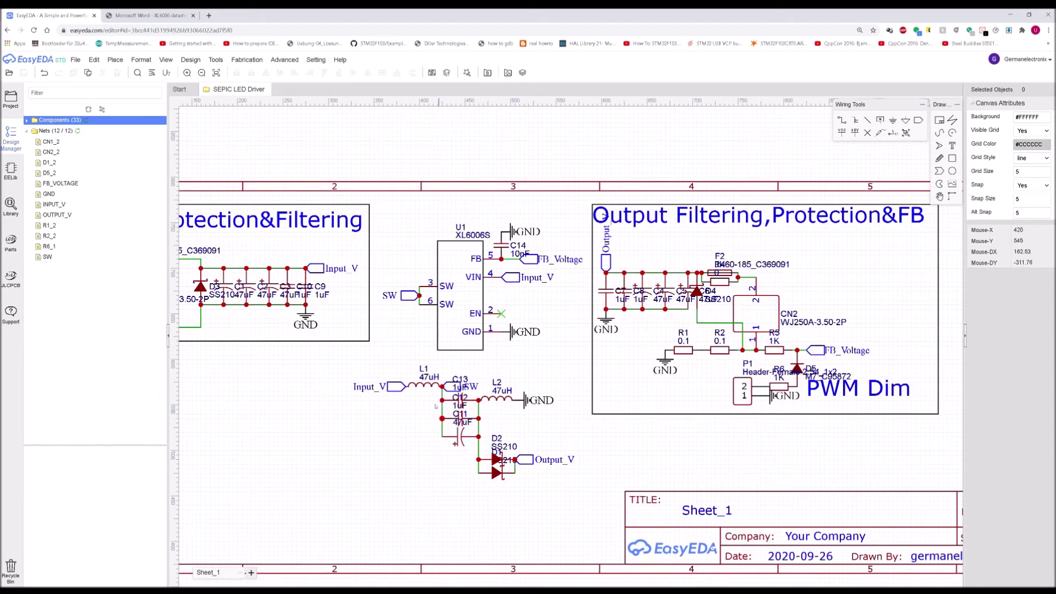
click(394, 341)
key(ctrl+s)
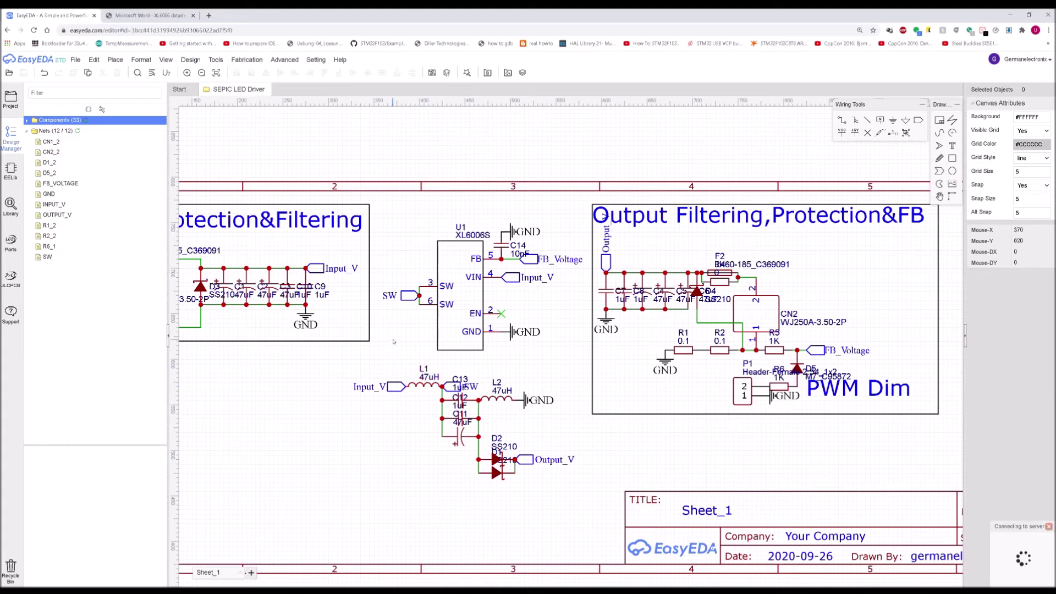
scroll(394, 341, down, 1)
right_drag(393, 341, 471, 355)
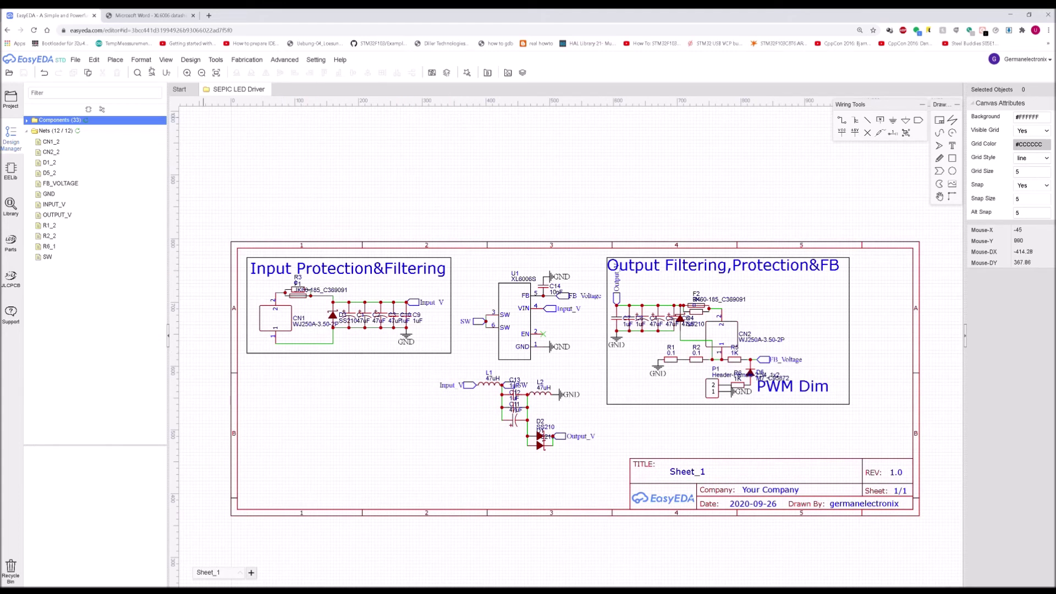
Convert the schematic to a PCB in millimetres with two copper layers and a rectangular board outline
click(154, 61)
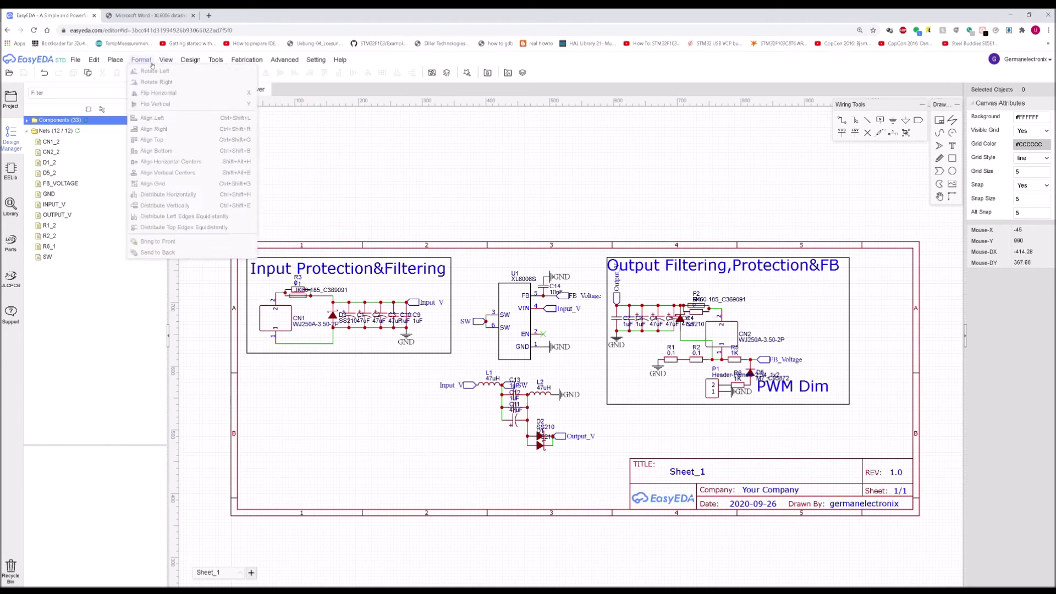
mouse_move(195, 55)
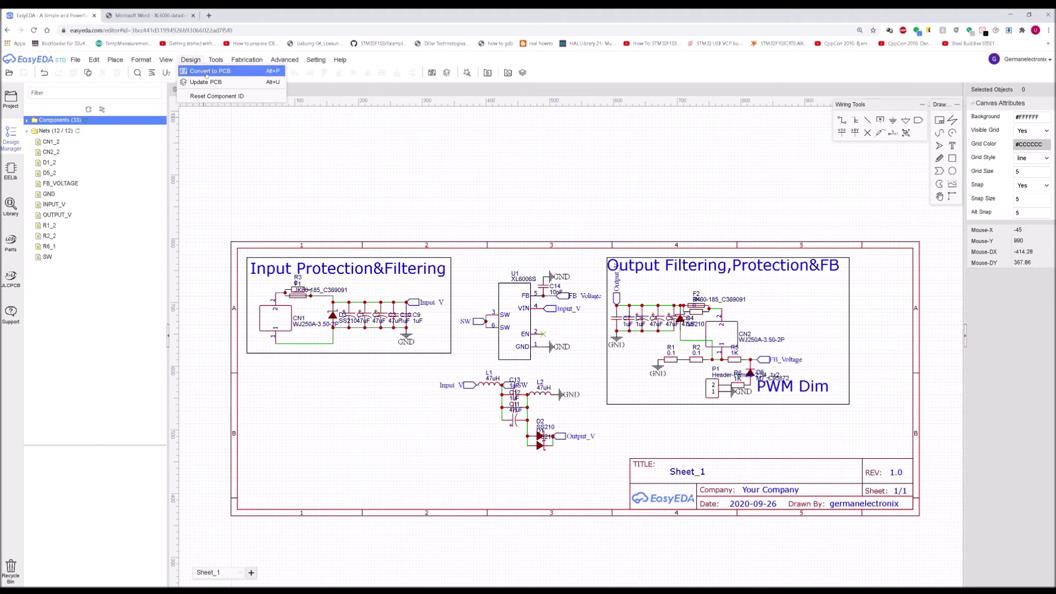
click(205, 72)
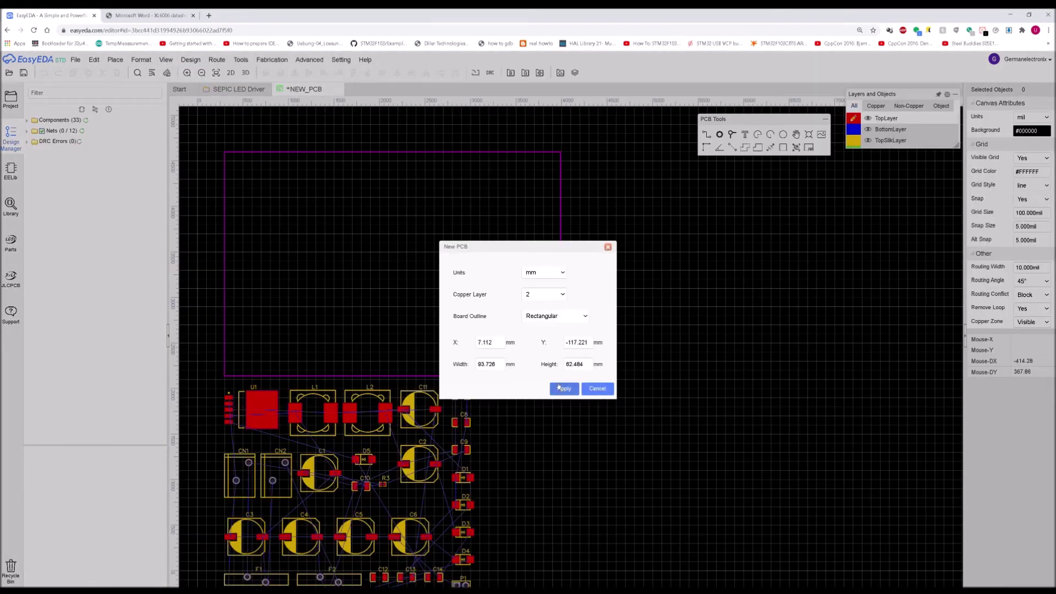
click(557, 389)
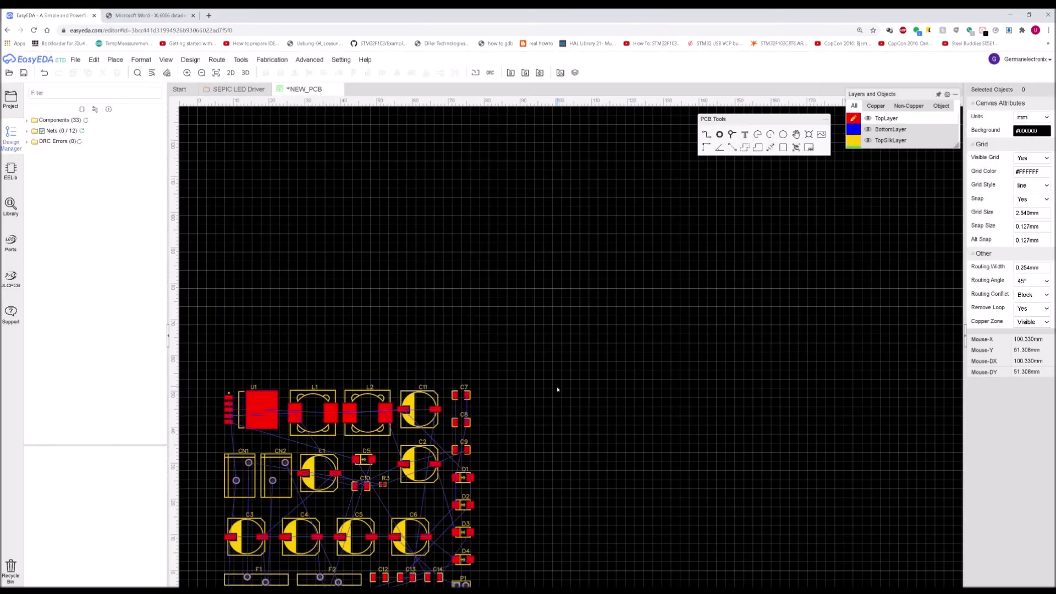
Select all the imported footprints and move them together to just above the board outline
scroll(596, 383, down, 4)
scroll(626, 288, down, 3)
drag(538, 202, 659, 294)
drag(554, 248, 572, 343)
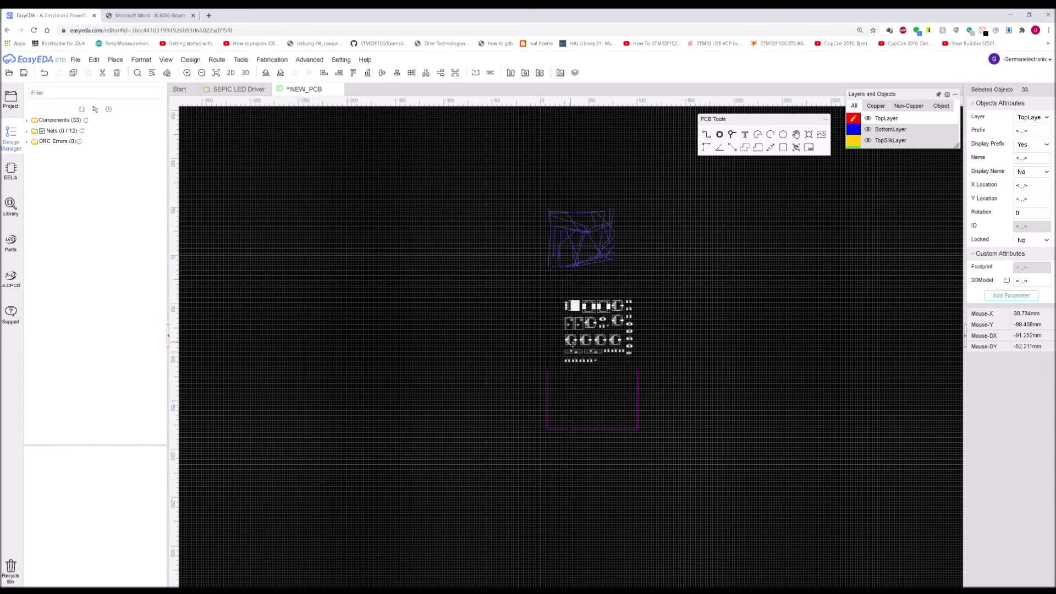
Move U1 (XL6006S) inside the upper part of the board outline, at about X 35.6, Y -130.4 mm
scroll(571, 342, up, 5)
right_drag(518, 363, 498, 307)
click(498, 307)
drag(563, 193, 569, 393)
scroll(568, 393, up, 2)
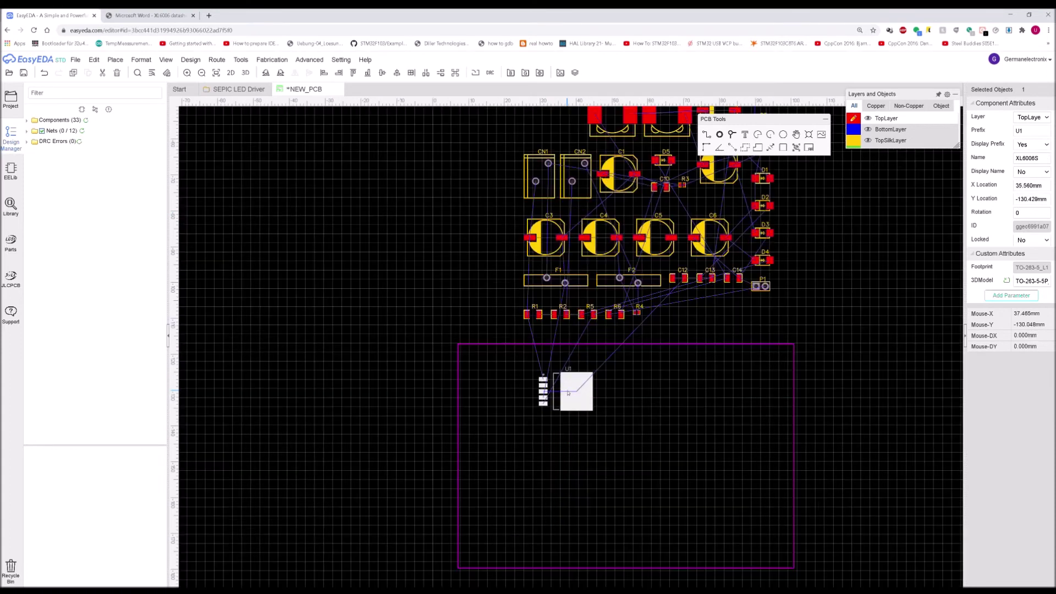
scroll(582, 354, down, 3)
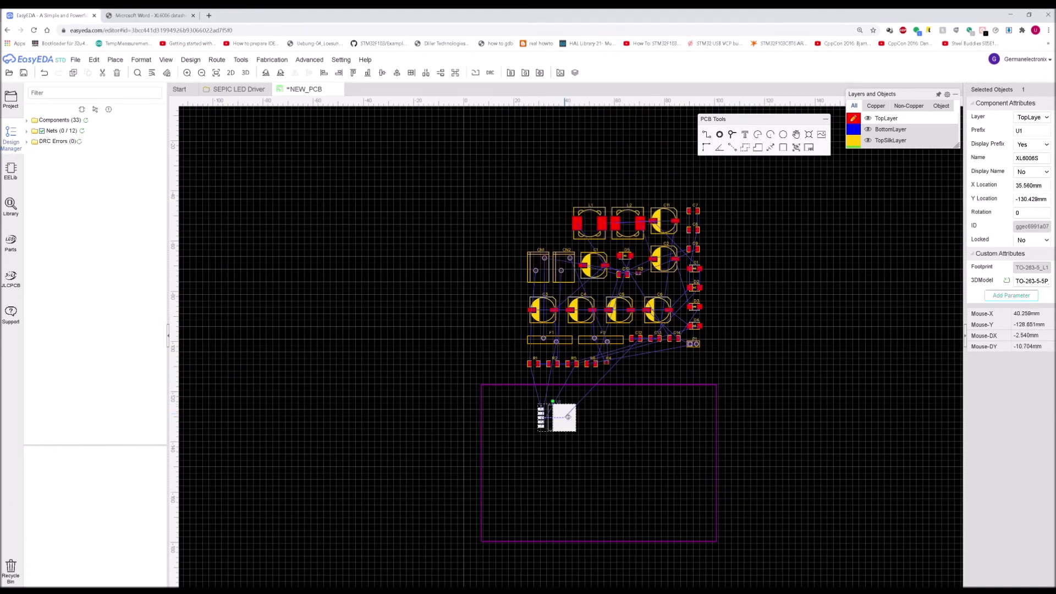
Move inductors L1 and L2 out to the right of the other parts, with L2 directly above L1
scroll(624, 282, up, 2)
drag(577, 167, 818, 250)
drag(629, 190, 799, 207)
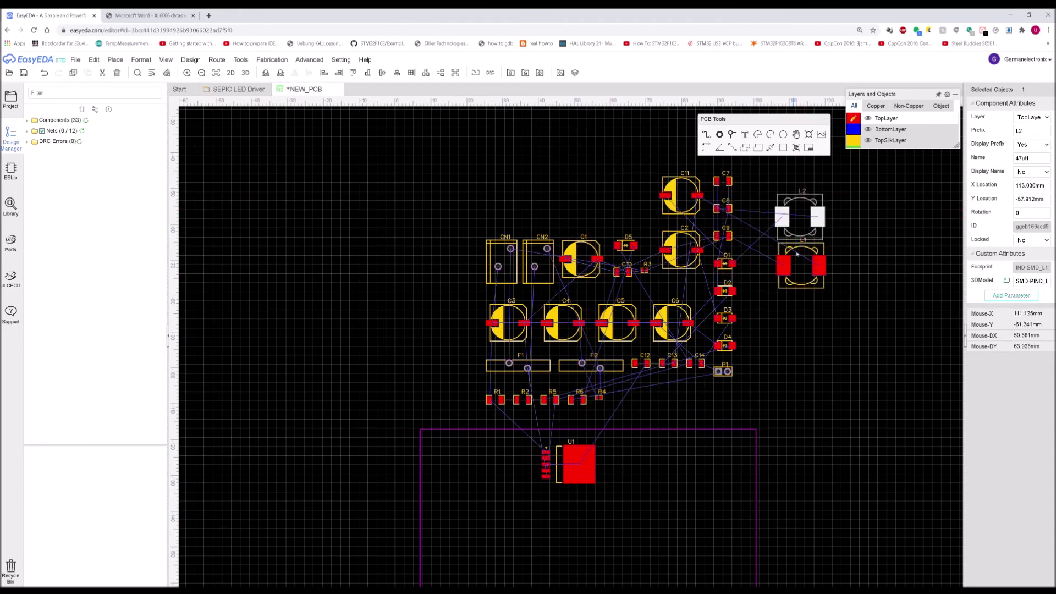
scroll(836, 270, up, 1)
scroll(757, 322, down, 1)
right_drag(757, 323, 783, 262)
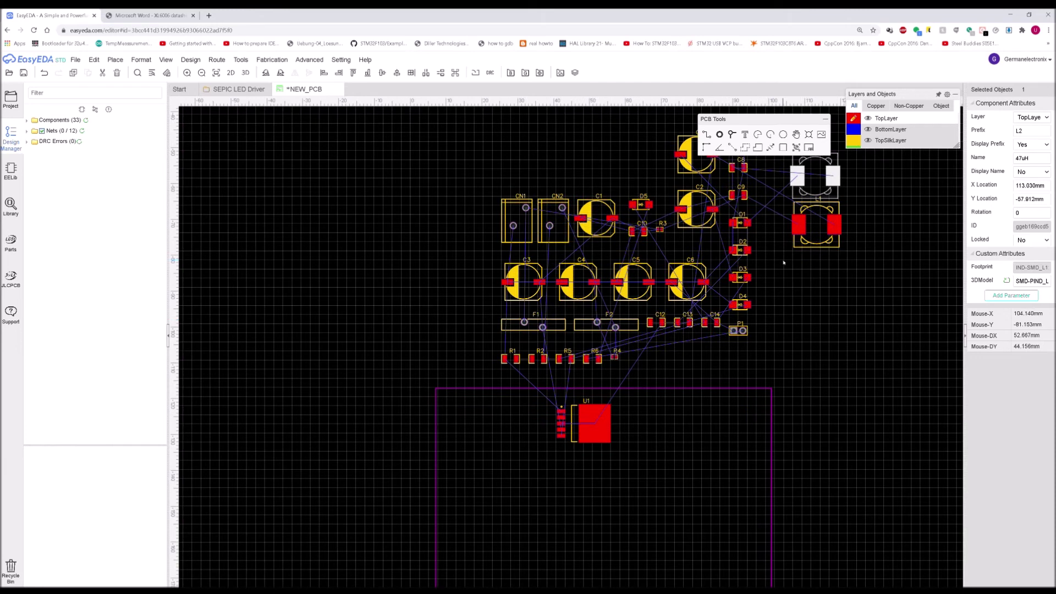
Place connector CN1 in the board's upper-left corner and fuse F1 immediately to its right
scroll(783, 262, down, 1)
drag(594, 228, 552, 364)
scroll(552, 364, up, 3)
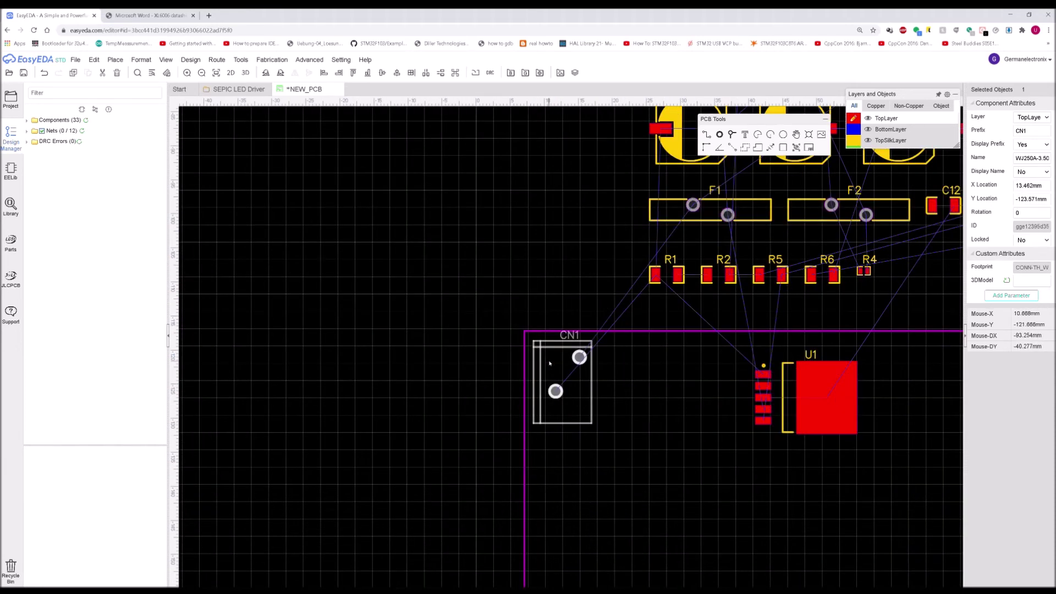
scroll(551, 364, down, 1)
drag(656, 257, 622, 356)
Shift U1 right inside the board to about X 66.9 mm and move R4 slightly away from R6
scroll(623, 355, down, 1)
drag(713, 379, 780, 389)
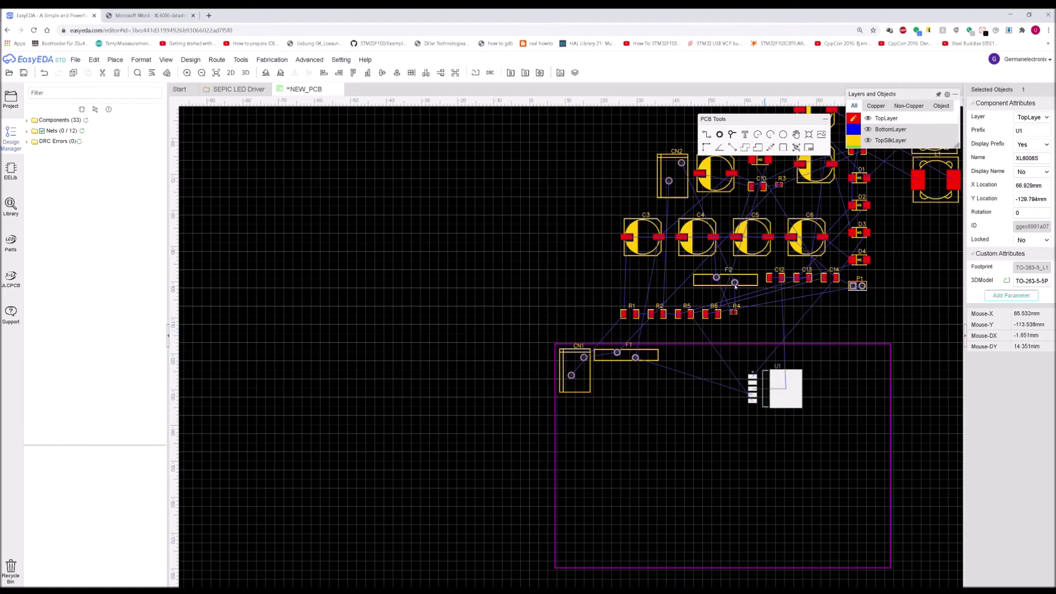
scroll(742, 281, up, 1)
drag(729, 324, 762, 321)
Place R3 just below F1 between its pins, then nudge F1 and R3 down together by three increments
right_drag(751, 352, 723, 413)
drag(766, 213, 556, 459)
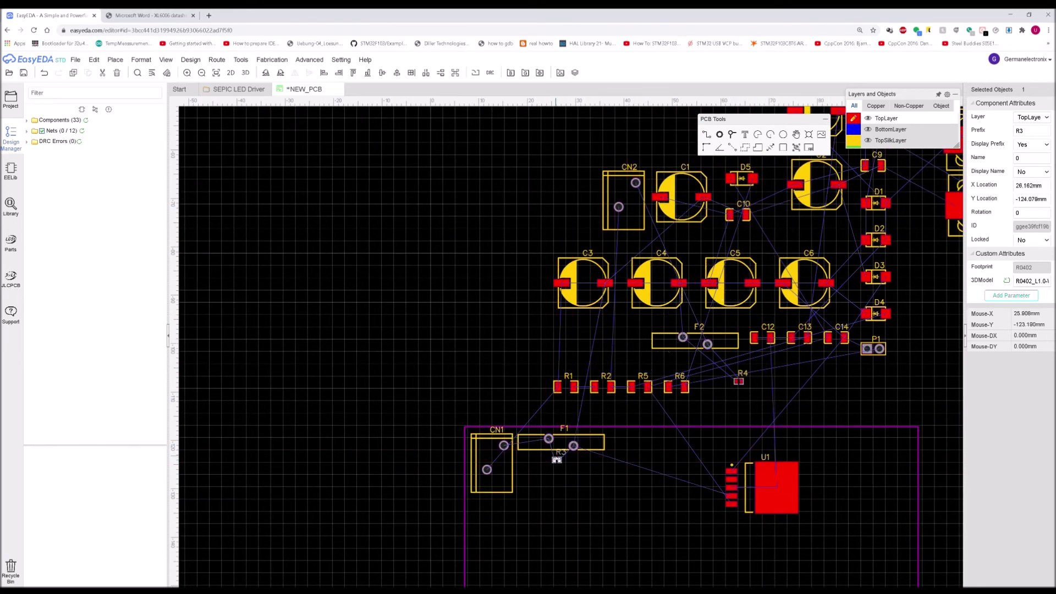
scroll(559, 461, up, 1)
click(562, 423)
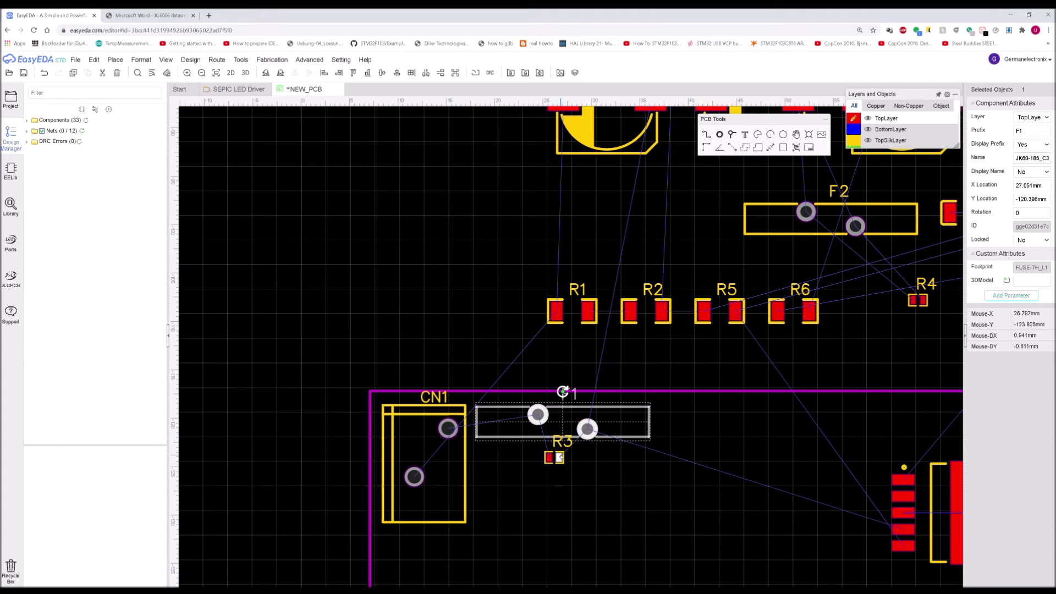
ctrl+click(561, 458)
key(Down)
key(Down)
key(Down)
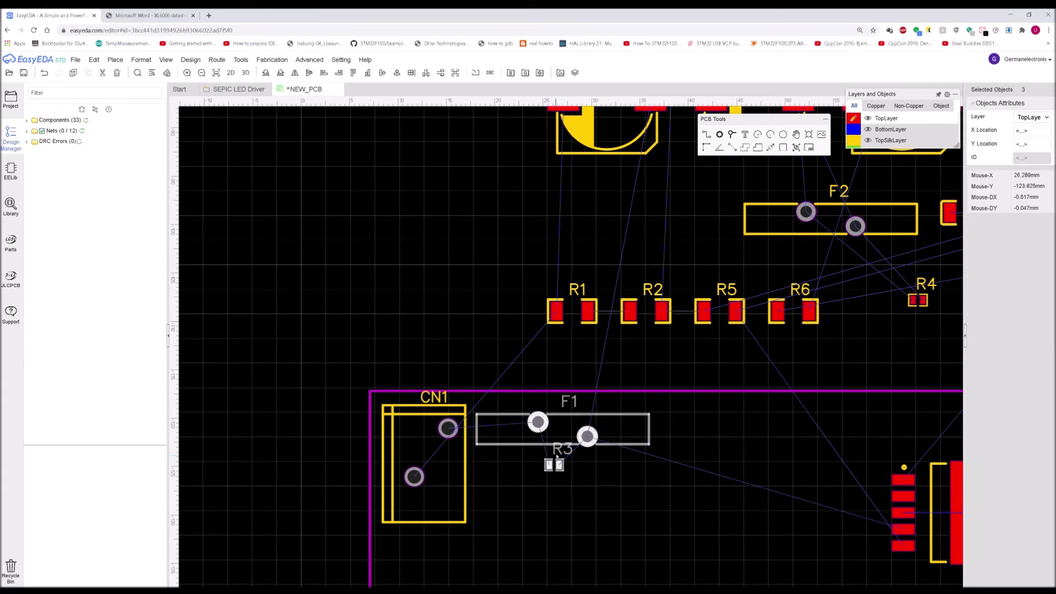
Place connector CN2 inside the board outline directly below CN1
scroll(556, 454, down, 1)
right_drag(574, 378, 556, 317)
drag(615, 119, 484, 475)
Move diode D1 down so it sits directly above D2
right_drag(807, 250, 725, 323)
scroll(731, 307, down, 2)
click(758, 274)
drag(762, 278, 756, 288)
Place diode D3 below F1's right pin, beside R3, and rotate it to 270°
drag(756, 327, 518, 476)
scroll(539, 470, up, 3)
key(space)
scroll(517, 476, up, 3)
scroll(520, 477, down, 3)
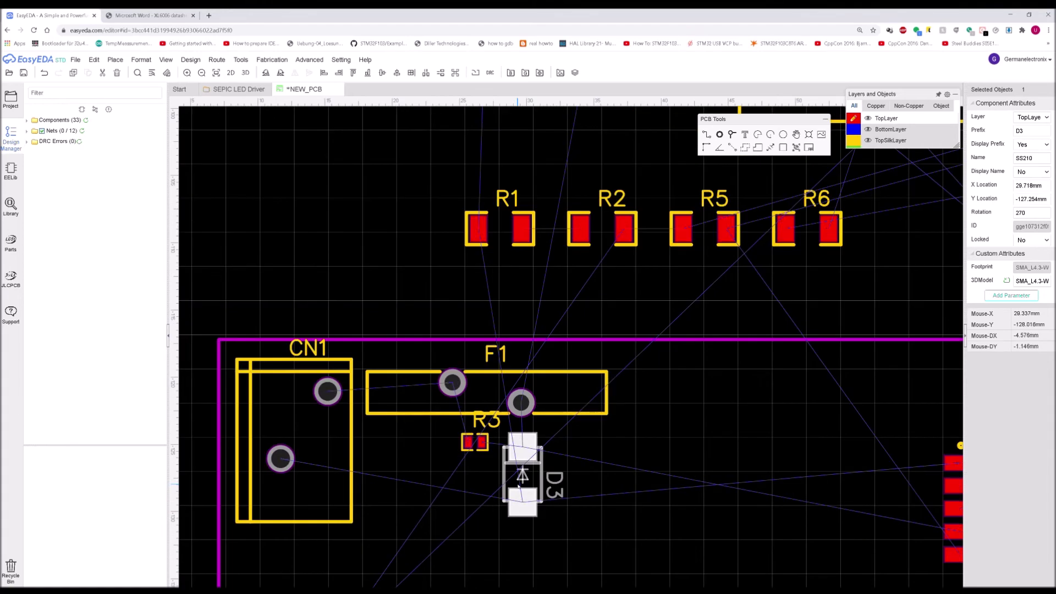
Bring diode D4 and fuse F2 into the board, with F2 immediately to the right of CN2
scroll(664, 430, down, 3)
drag(861, 201, 578, 461)
right_drag(725, 280, 696, 343)
drag(694, 285, 546, 486)
Place R4 just below F2 between its pins and rotate it by 180°
drag(693, 329, 522, 504)
scroll(523, 504, up, 5)
key(space)
key(space)
Position D4 below F2's right pin in line with D3 and rotate it to 270°
drag(638, 558, 582, 529)
key(space)
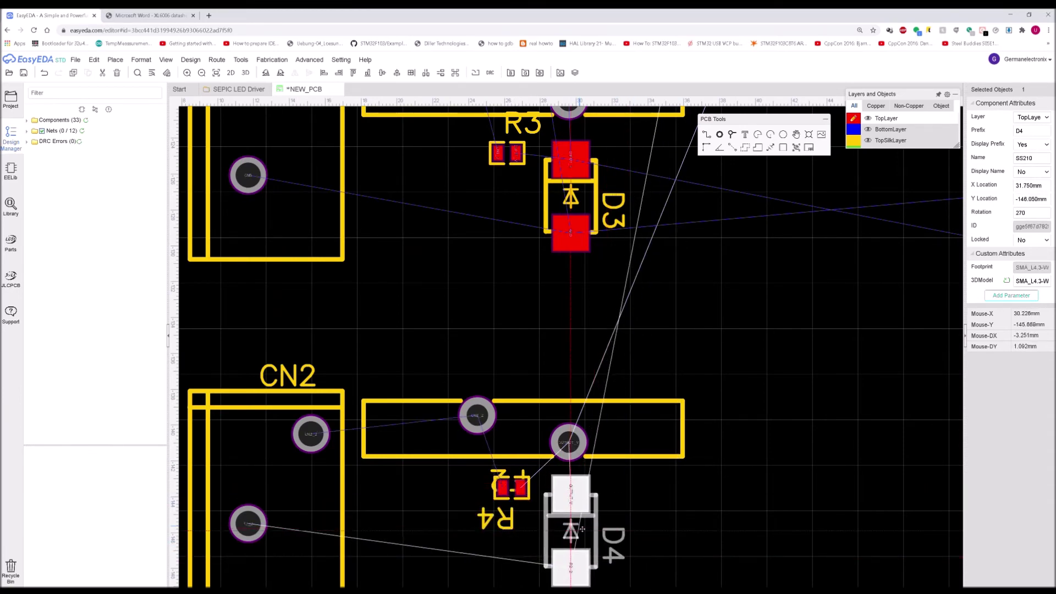
scroll(582, 529, down, 3)
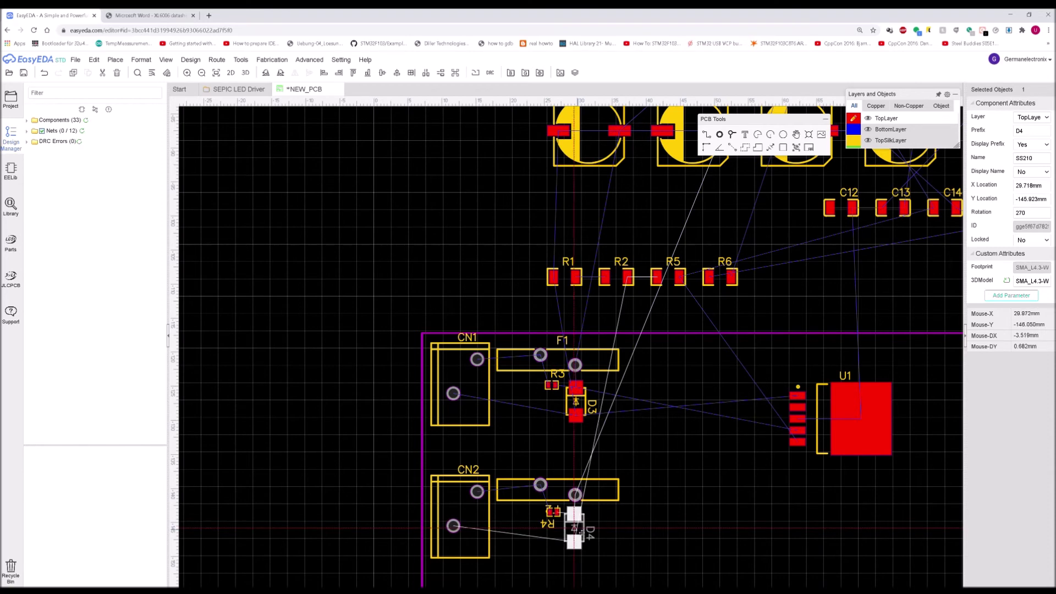
Move U1 out of the board outline to the free area to the right of L1 and L2
scroll(512, 482, down, 4)
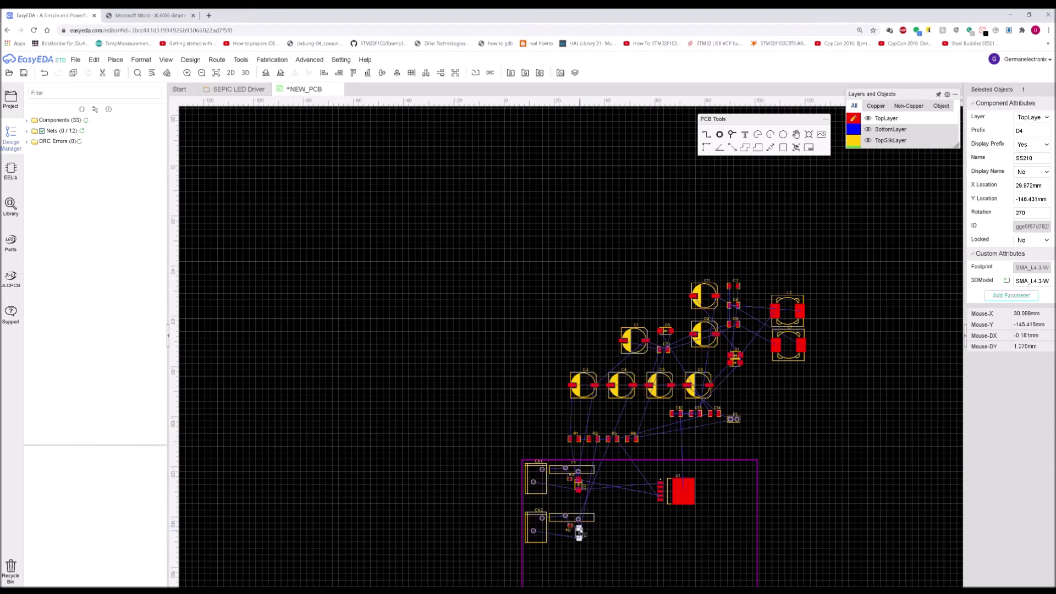
drag(638, 456, 807, 372)
scroll(523, 355, up, 3)
Stack capacitors C3, C4 and C5 in a tight vertical column above the board outline
click(550, 355)
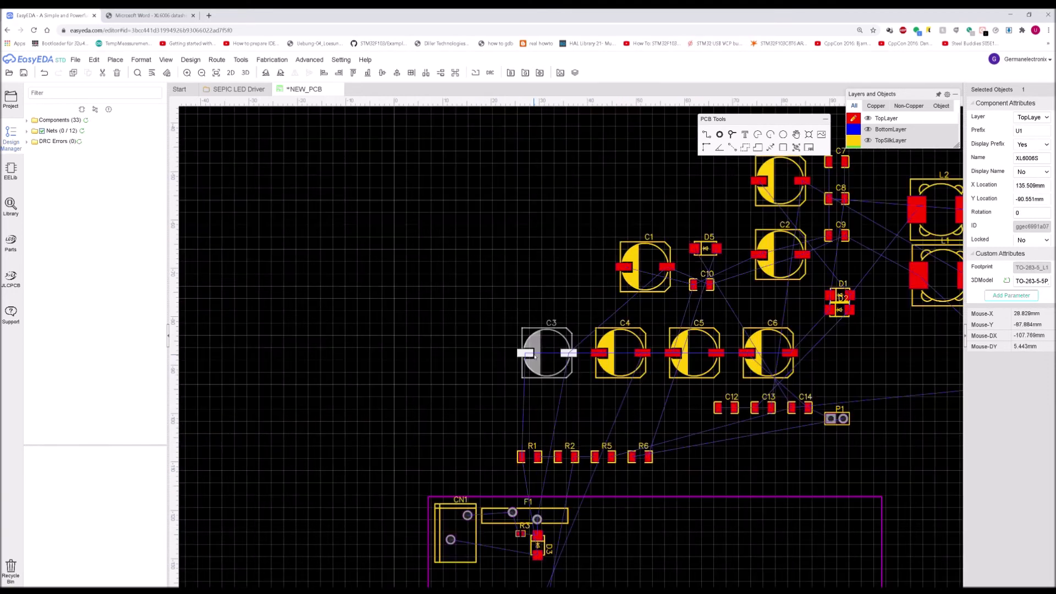
drag(590, 370, 531, 406)
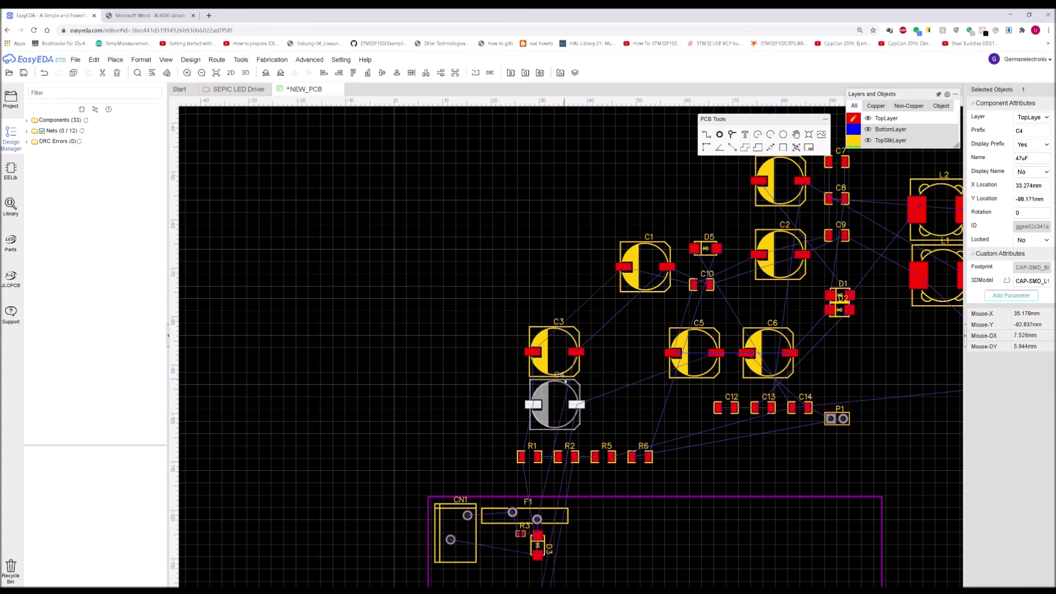
drag(559, 373, 529, 238)
drag(684, 356, 517, 315)
scroll(519, 336, up, 3)
scroll(517, 315, down, 3)
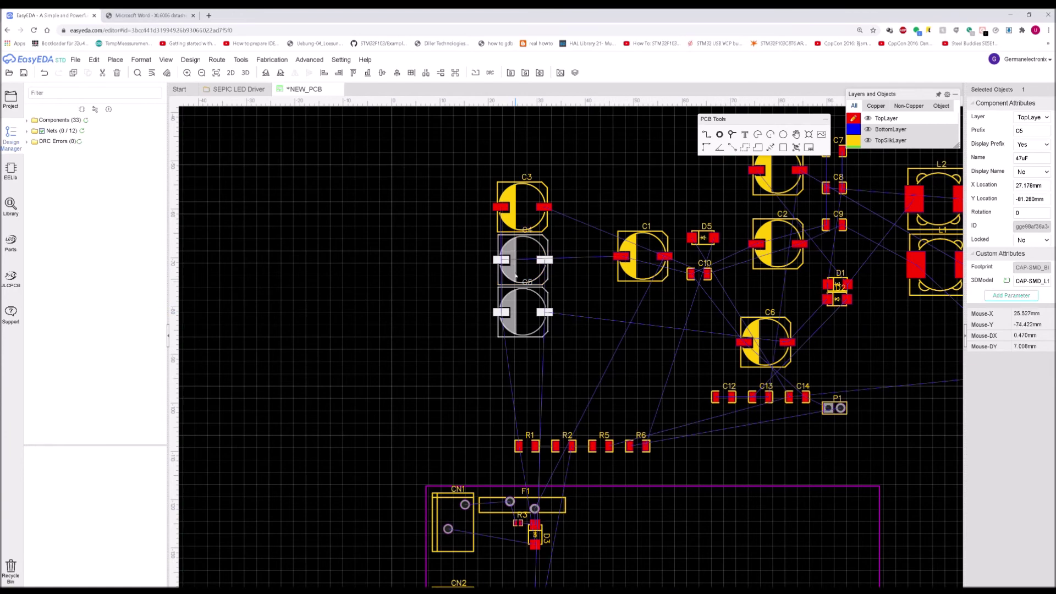
Place C1 to the right of the C4 and C5 column and stack C3 directly above C1
drag(754, 355, 692, 362)
drag(646, 282, 582, 312)
scroll(581, 311, up, 6)
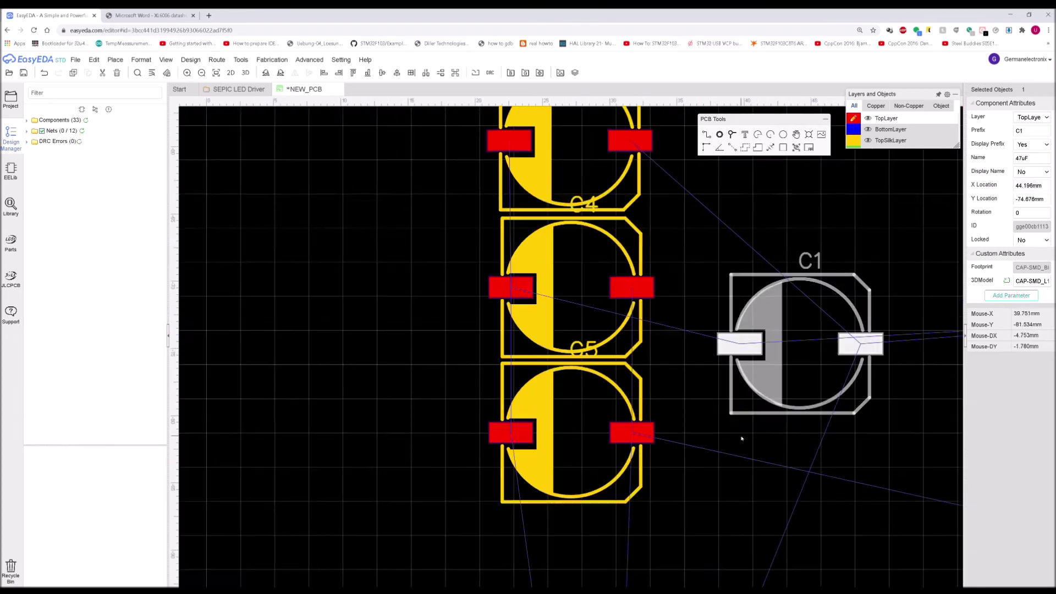
mouse_move(664, 424)
right_down()
mouse_move(676, 495)
mouse_move(659, 432)
right_up()
scroll(655, 433, down, 1)
scroll(656, 432, down, 1)
drag(581, 288, 748, 326)
Place C6 directly below C5 to complete a column of C4, C5 and C6
right_drag(931, 566, 864, 441)
drag(865, 441, 557, 446)
scroll(486, 479, up, 3)
scroll(556, 447, down, 5)
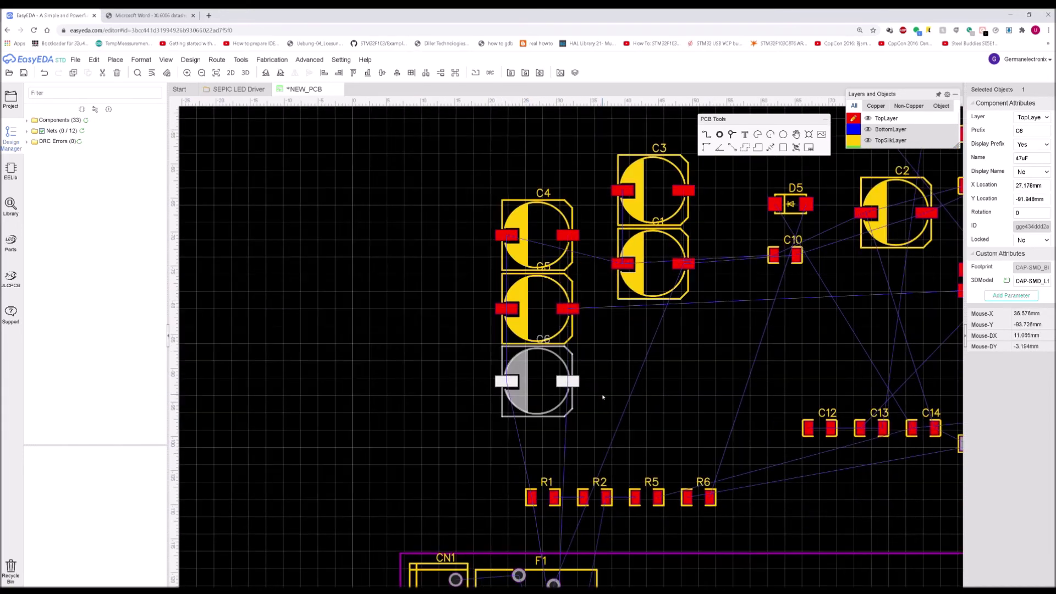
scroll(603, 396, down, 3)
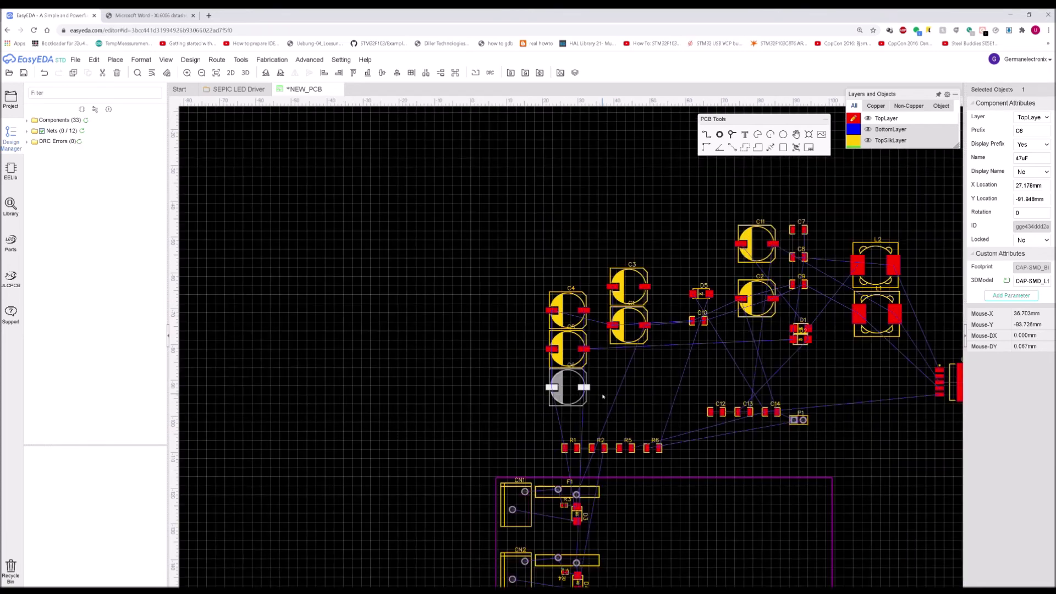
Move C4, C5 and C6 together into the board to the right of F2 and rotate them to form a horizontal row
drag(493, 225, 616, 483)
scroll(619, 486, up, 2)
key(space)
drag(612, 414, 659, 550)
key(space)
key(space)
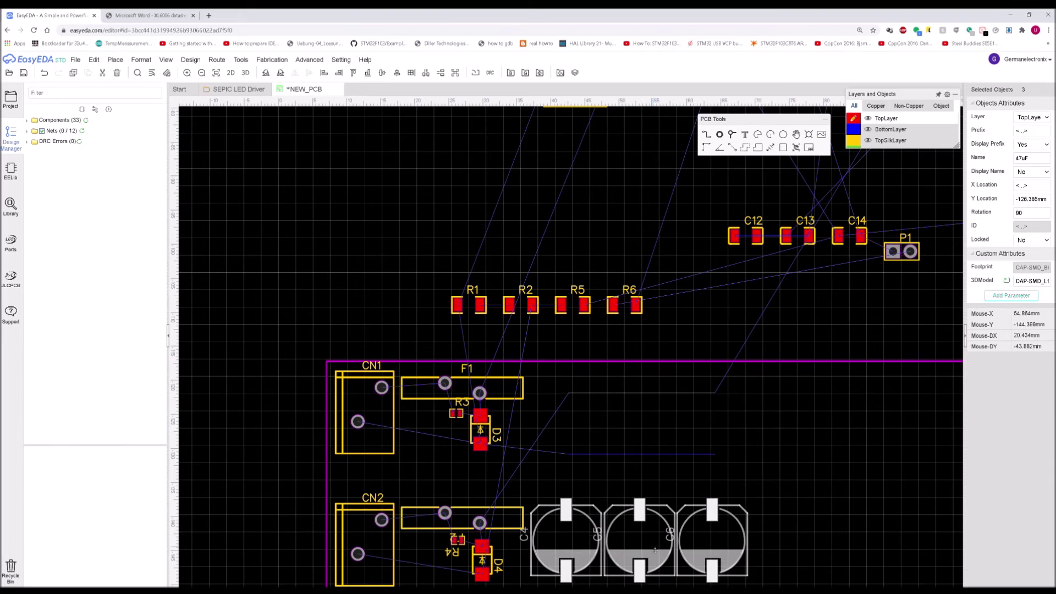
Shift the row of C4, C5 and C6 slightly right to leave more clearance beside F2
scroll(654, 430, down, 1)
drag(572, 493, 578, 494)
scroll(577, 493, up, 4)
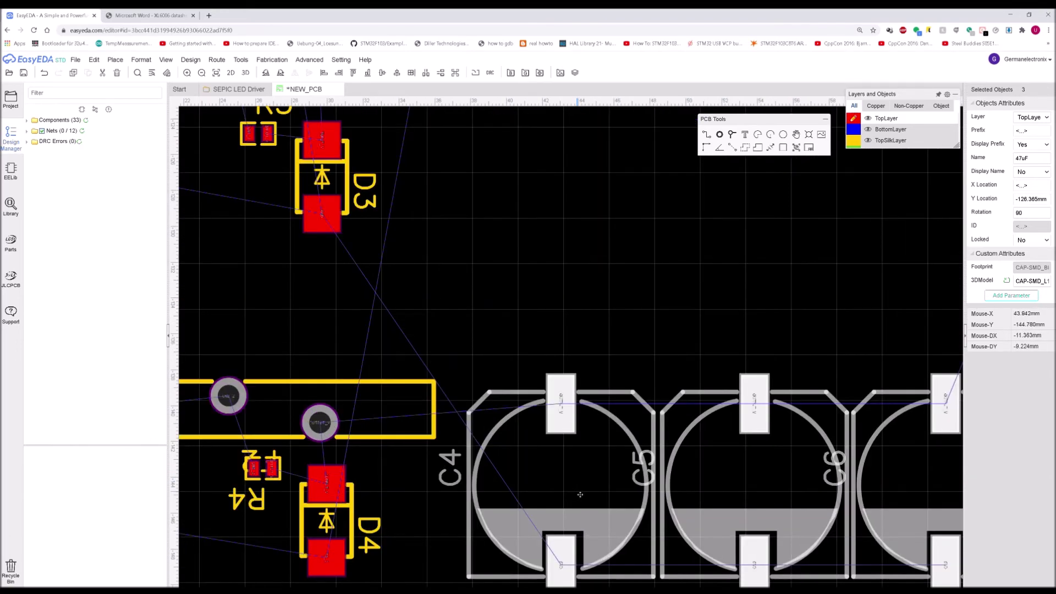
scroll(580, 491, down, 4)
drag(580, 491, 621, 487)
scroll(616, 495, down, 3)
right_drag(667, 397, 659, 429)
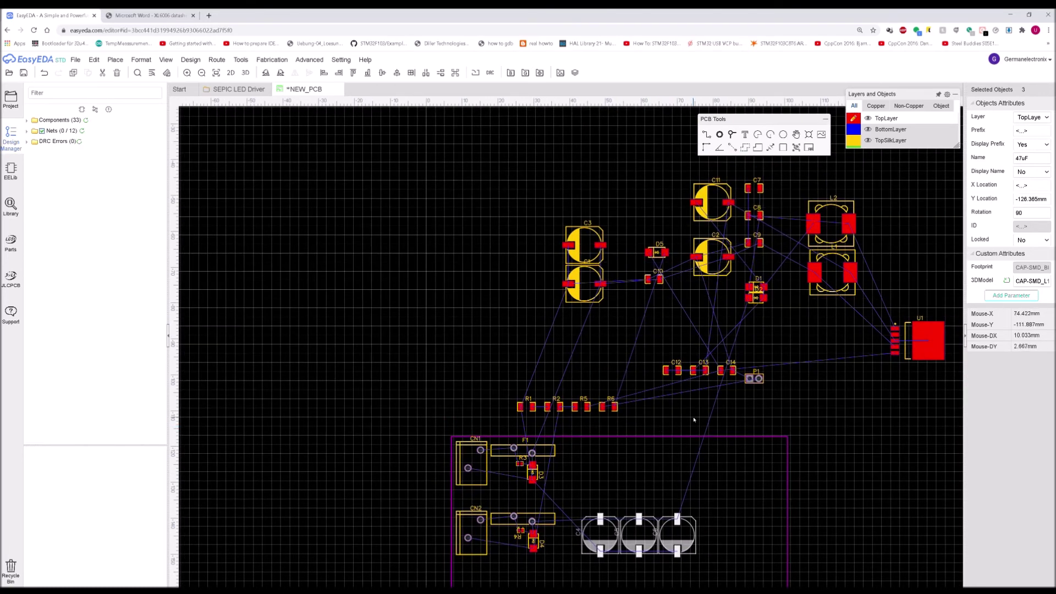
Move capacitor C9 up so it sits directly below C8 with their pads aligned
scroll(769, 319, up, 6)
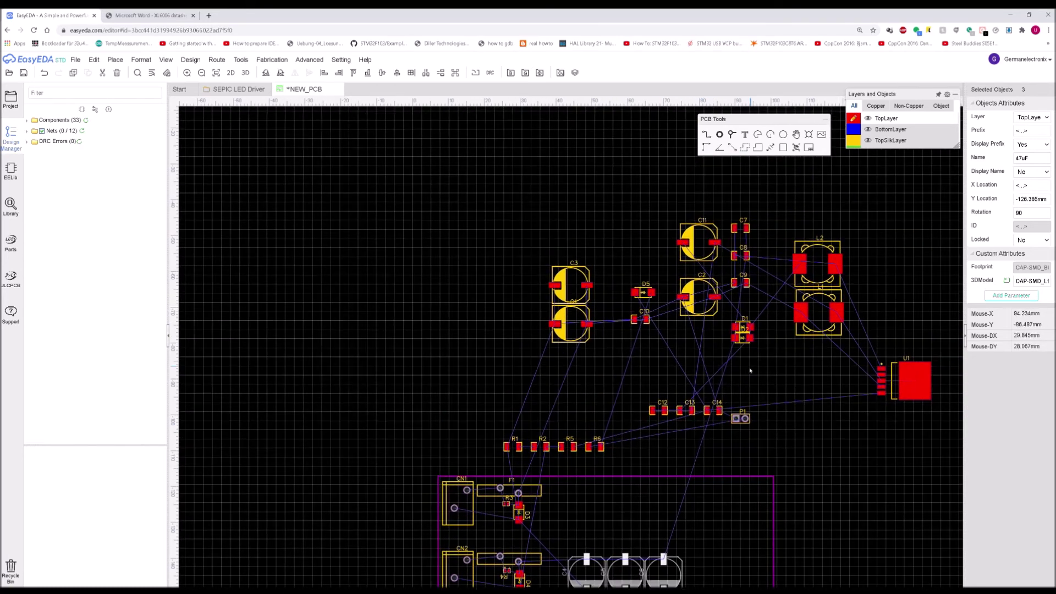
right_drag(749, 295, 725, 403)
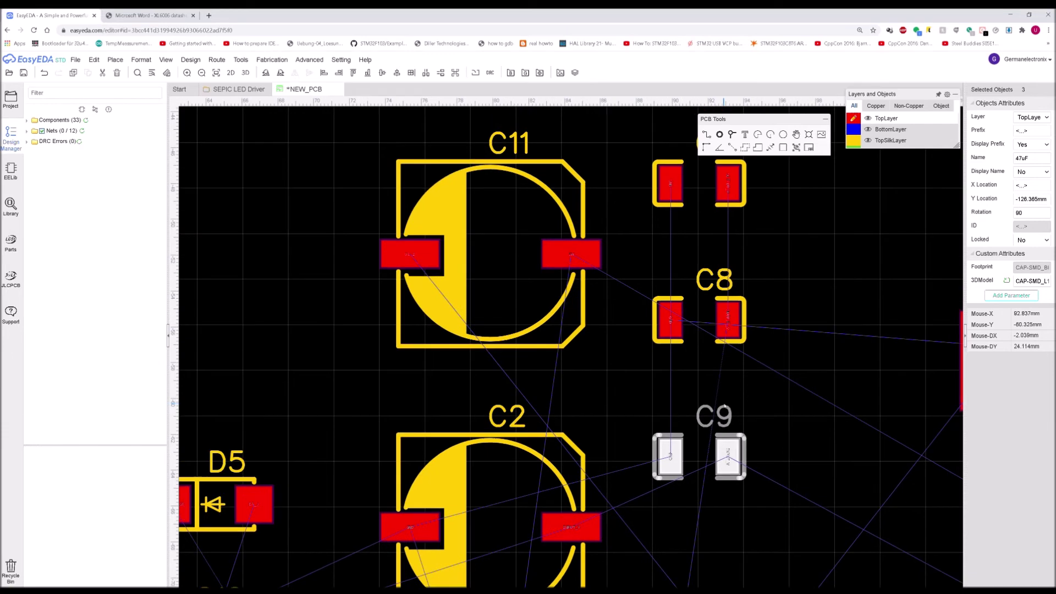
drag(719, 434, 720, 367)
drag(740, 454, 741, 369)
scroll(739, 329, up, 4)
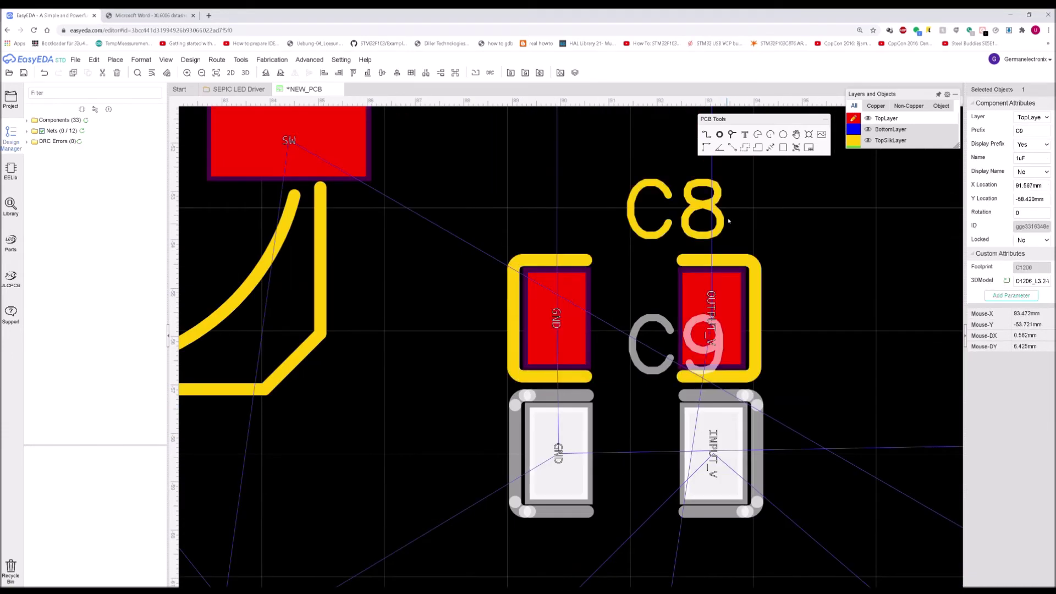
Move capacitor C7 down so it sits directly above C8 in line with C8 and C9
right_drag(694, 143, 688, 326)
scroll(688, 325, down, 2)
click(702, 260)
drag(703, 260, 707, 375)
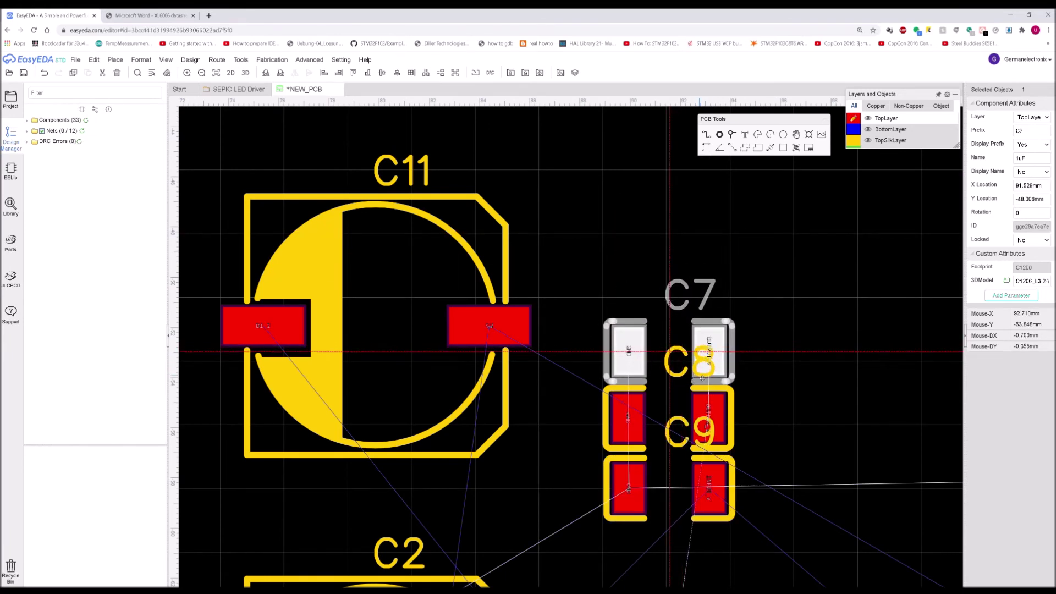
scroll(722, 458, down, 3)
right_drag(724, 458, 718, 276)
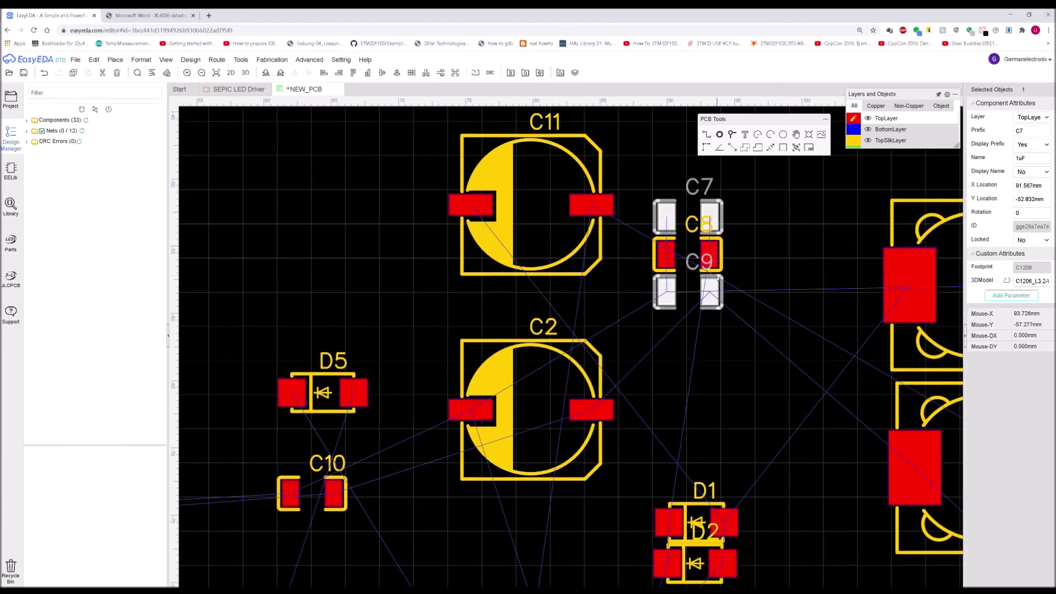
Move diode D5 from above C10 to just below it
scroll(638, 421, down, 2)
right_drag(456, 444, 524, 414)
scroll(524, 413, up, 2)
scroll(436, 379, up, 3)
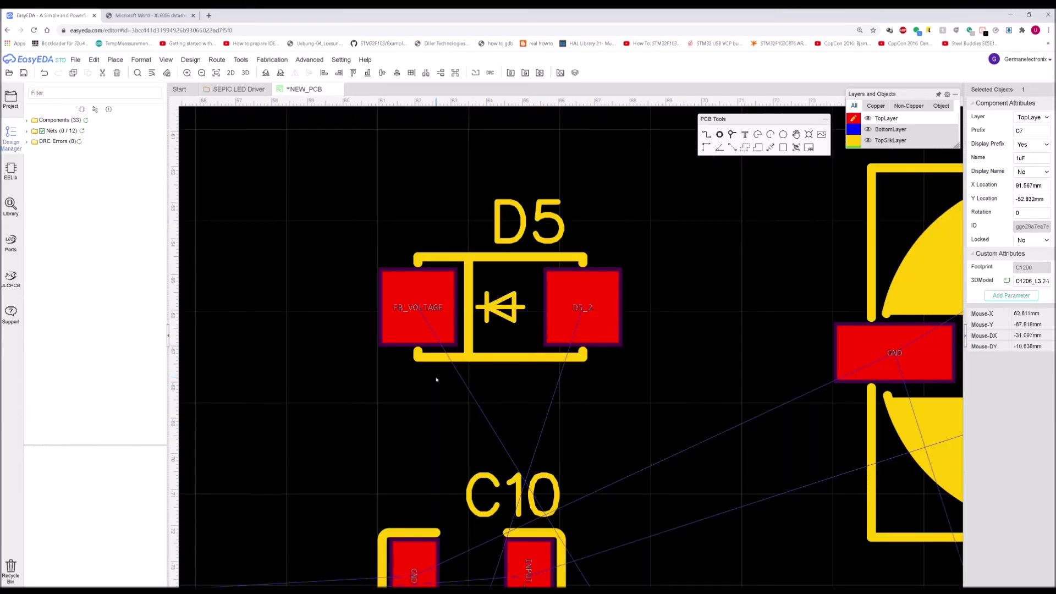
scroll(436, 379, down, 3)
drag(458, 346, 497, 476)
Move capacitor C10 right to just below C2
scroll(497, 476, down, 3)
right_drag(570, 553, 543, 421)
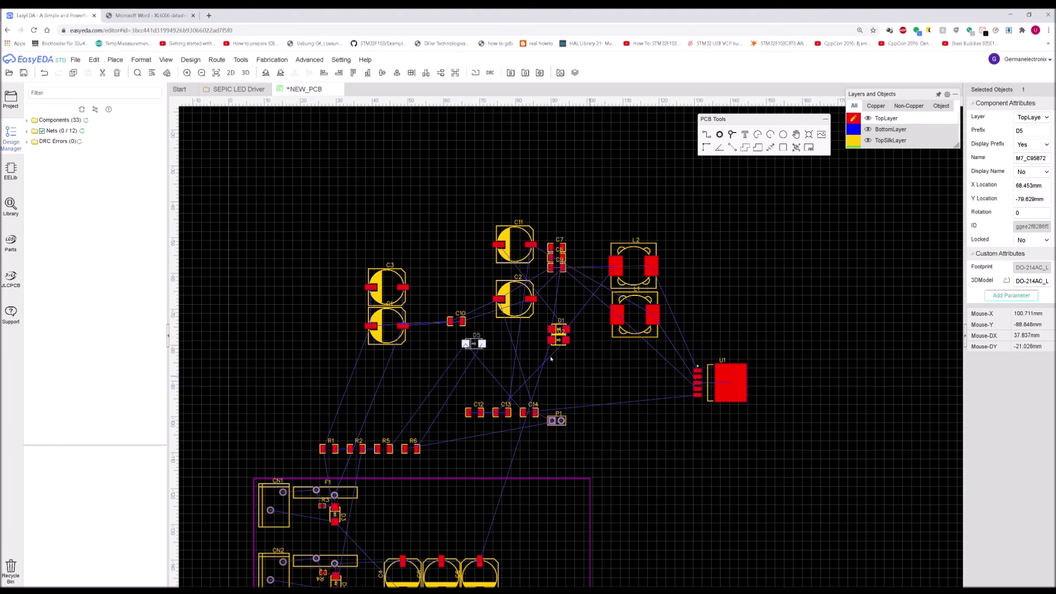
drag(461, 321, 523, 335)
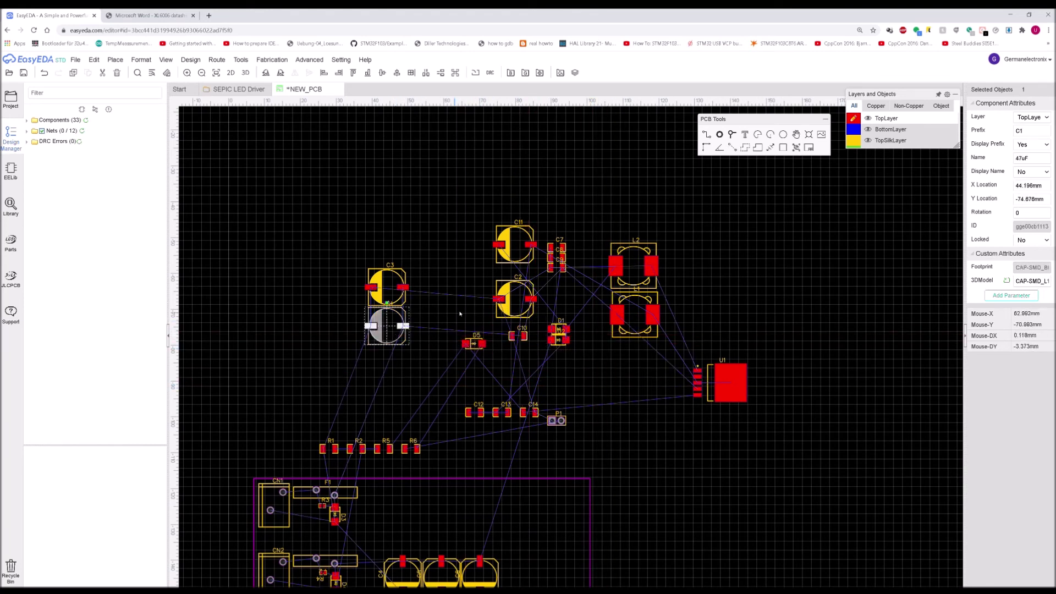
Move capacitor C2 directly above C3 and capacitor C10 directly below C1 to complete the column
scroll(460, 314, up, 1)
click(553, 287)
scroll(556, 288, up, 1)
scroll(702, 304, down, 3)
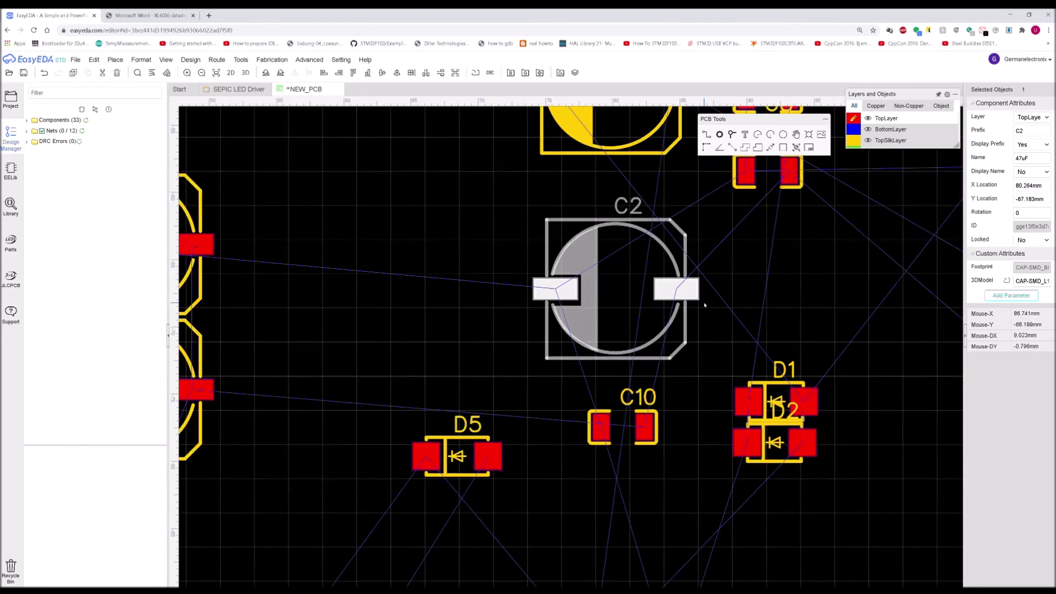
drag(678, 347, 435, 266)
drag(677, 416, 439, 450)
scroll(439, 450, down, 3)
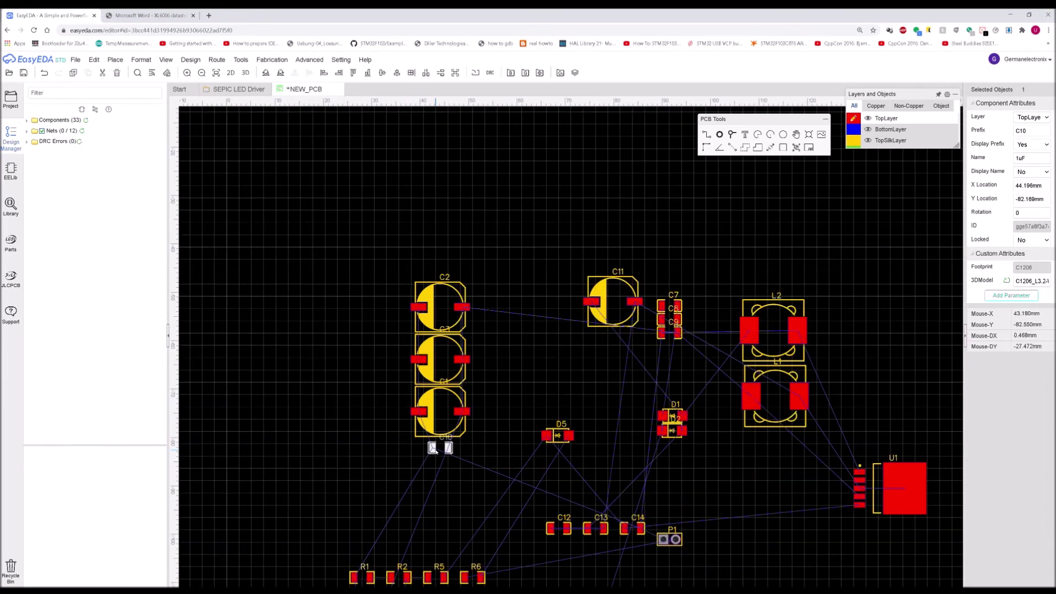
mouse_move(438, 316)
right_down()
mouse_move(438, 278)
mouse_move(432, 330)
right_up()
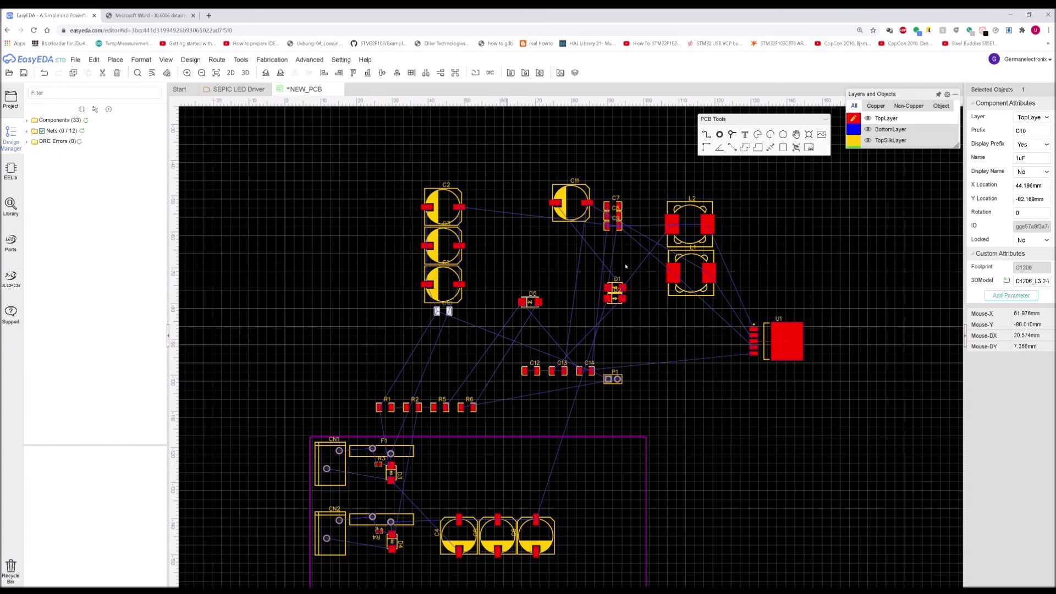
Select capacitors C7 and C8 together and move them from above C9 into the board outline beside C6
scroll(621, 234, up, 2)
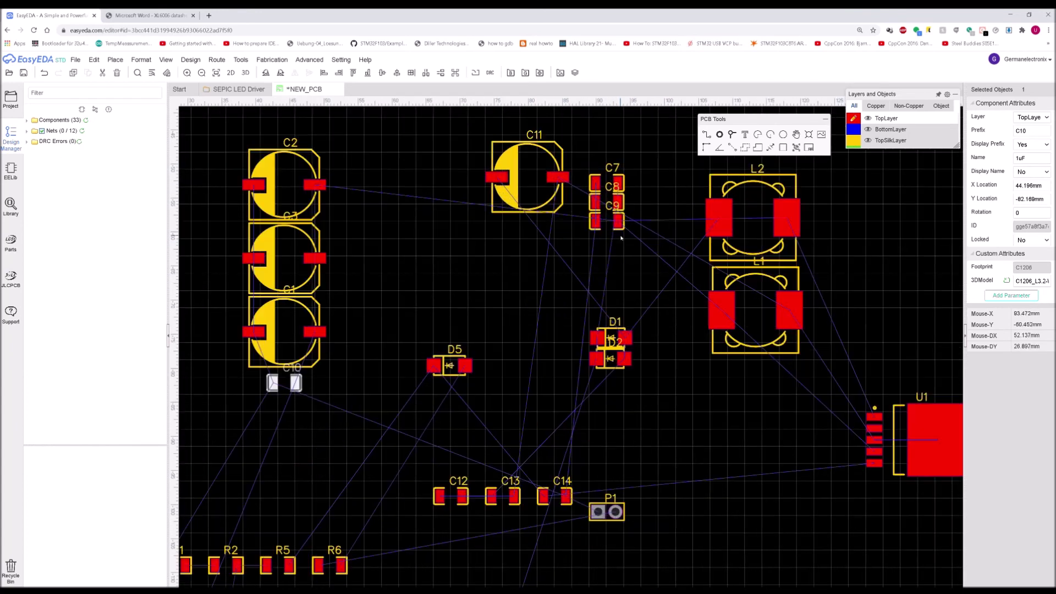
scroll(620, 231, up, 4)
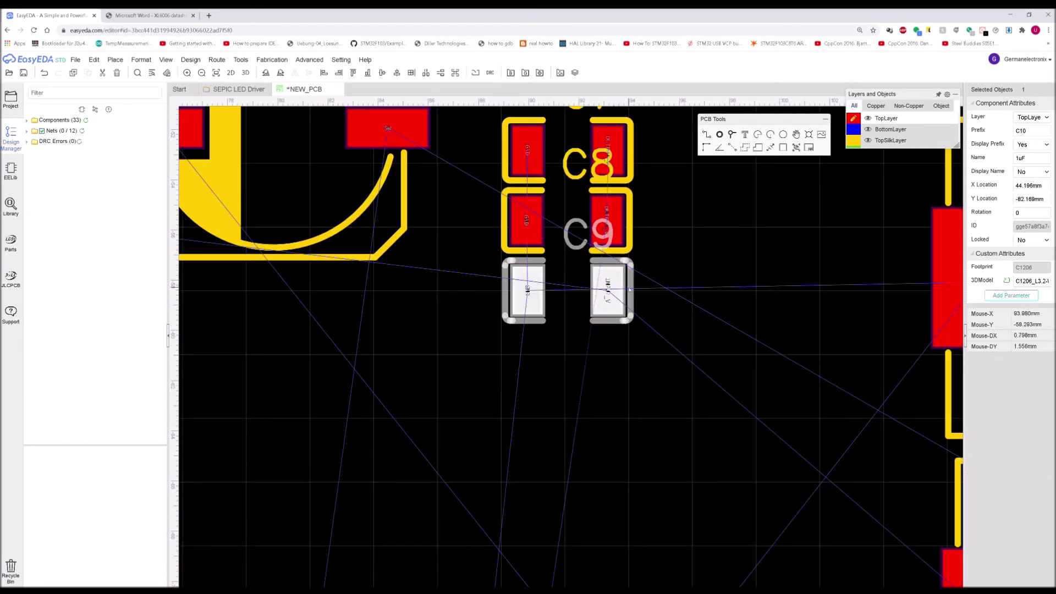
click(622, 233)
ctrl+click(626, 182)
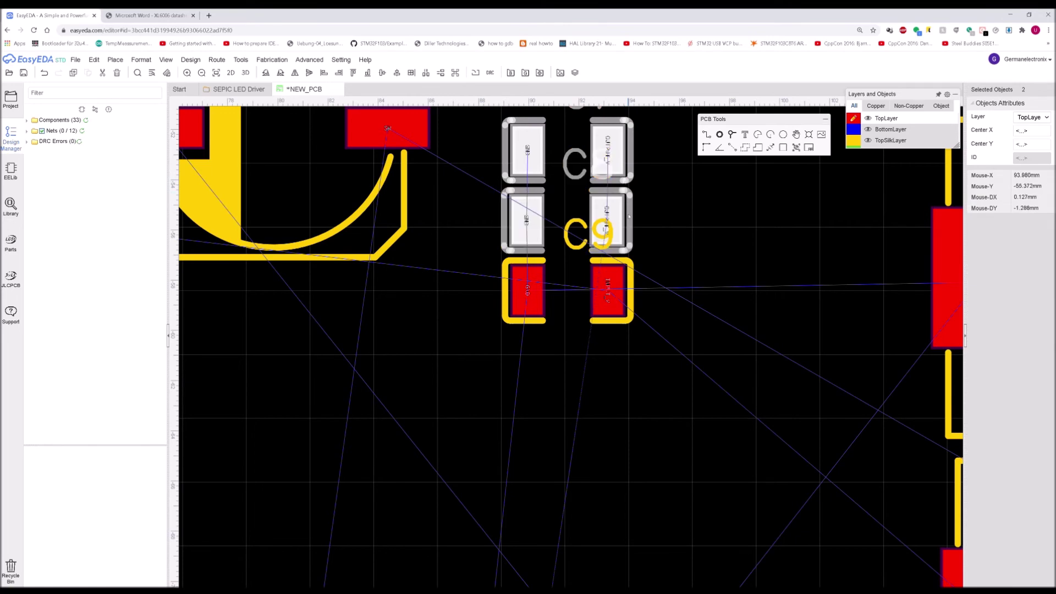
scroll(628, 224, down, 3)
drag(629, 224, 677, 485)
right_drag(697, 509, 625, 216)
scroll(625, 219, down, 2)
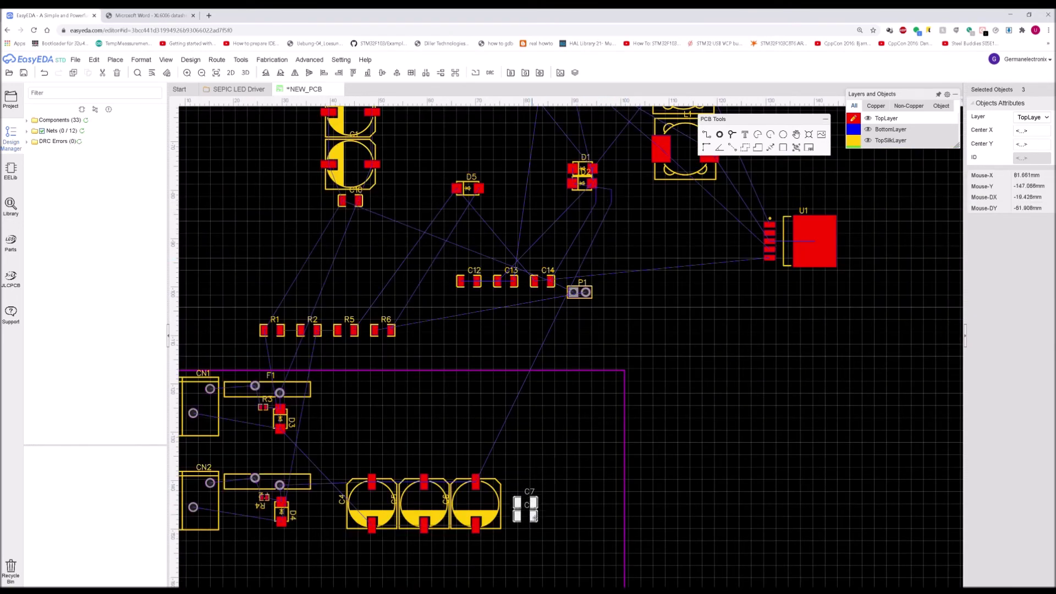
Rotate the C7 and C8 pair by 90° and place it right against C6
scroll(534, 517, up, 3)
drag(505, 483, 480, 469)
scroll(480, 470, down, 4)
right_drag(480, 470, 651, 481)
scroll(608, 302, up, 1)
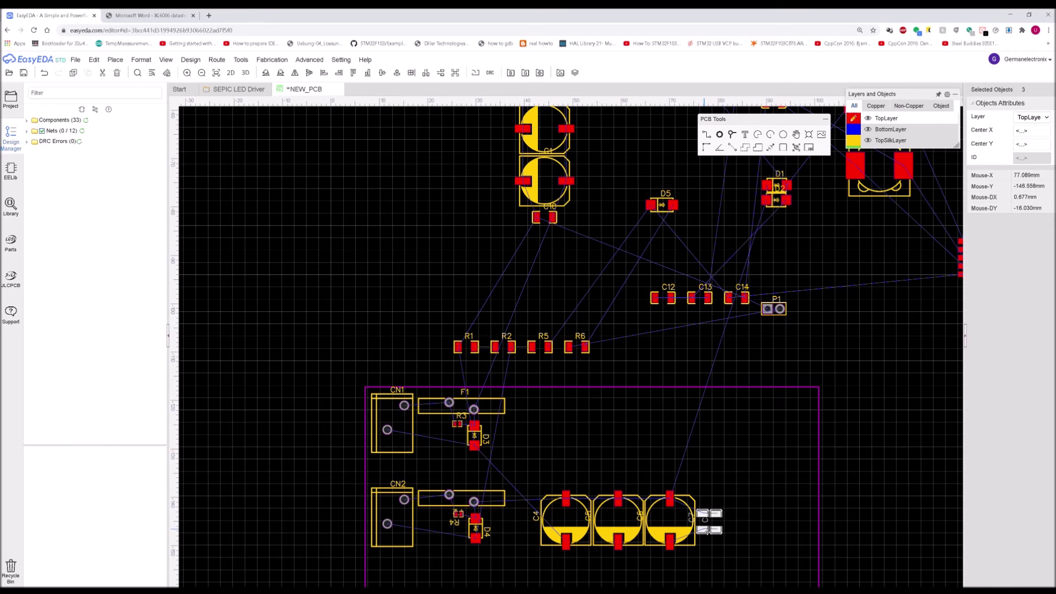
Move resistor R5 up to the left of diode D5, in line with its pads
click(578, 346)
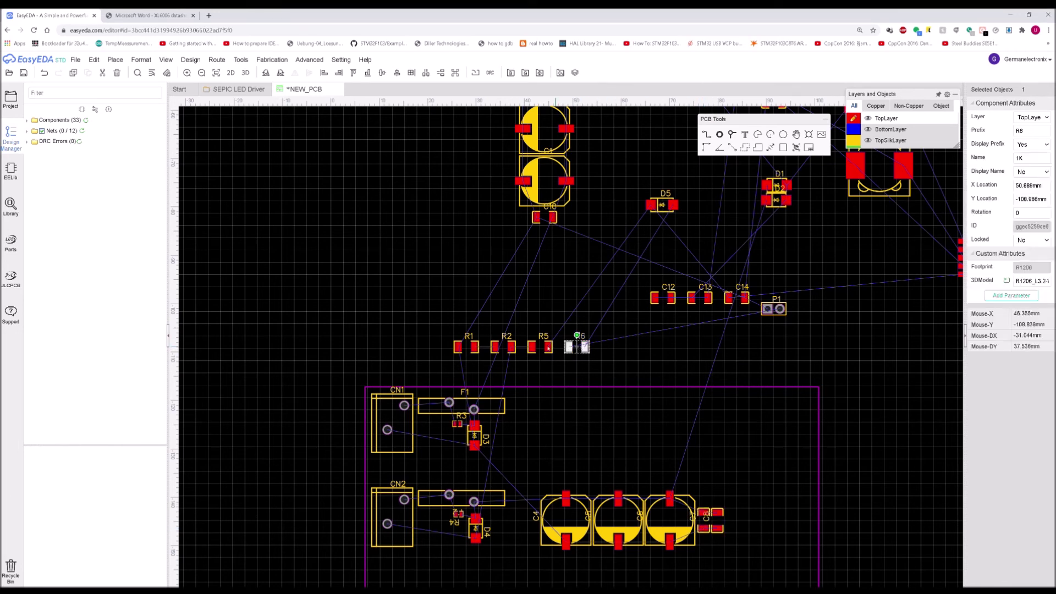
drag(560, 348, 633, 211)
scroll(638, 211, up, 4)
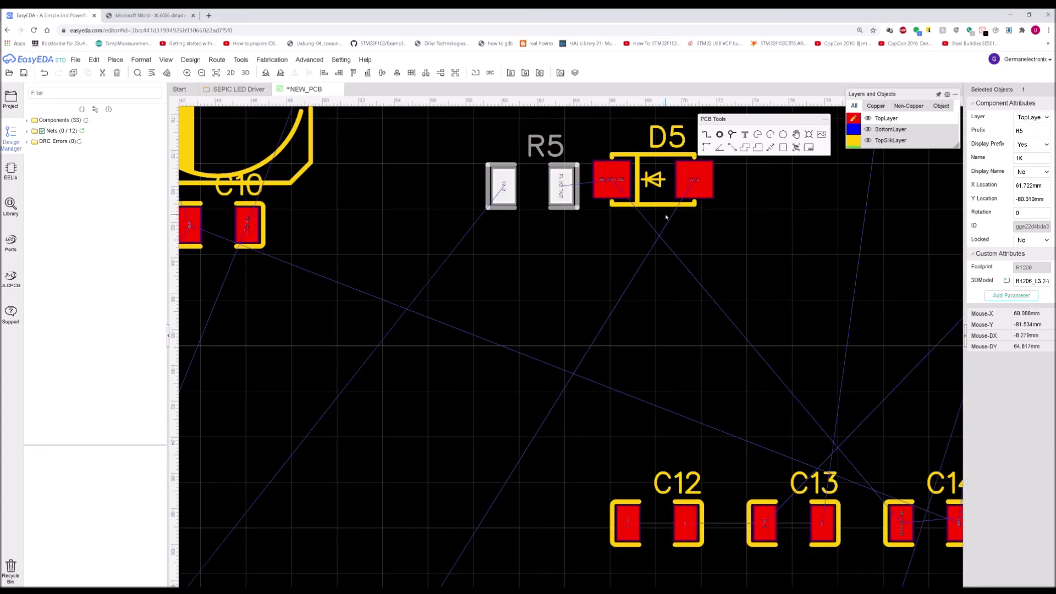
click(643, 267)
drag(643, 267, 644, 273)
scroll(642, 284, down, 4)
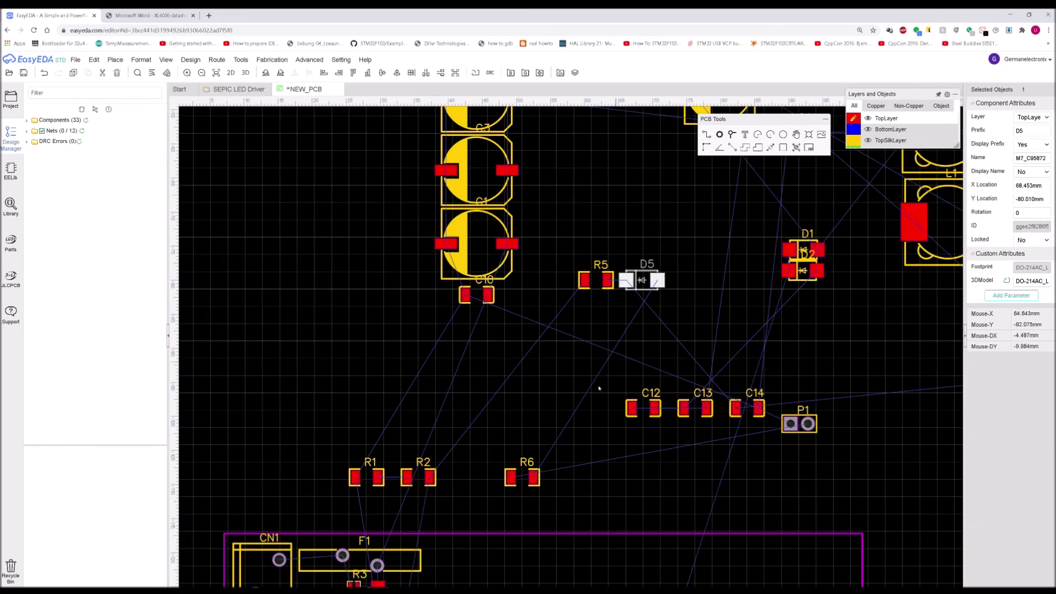
Place resistor R6, rotated 180°, to the right of D5, and header P1, rotated 90°, directly right of R6
drag(516, 479, 705, 329)
drag(807, 424, 761, 336)
click(688, 323)
drag(697, 334, 685, 292)
click(759, 345)
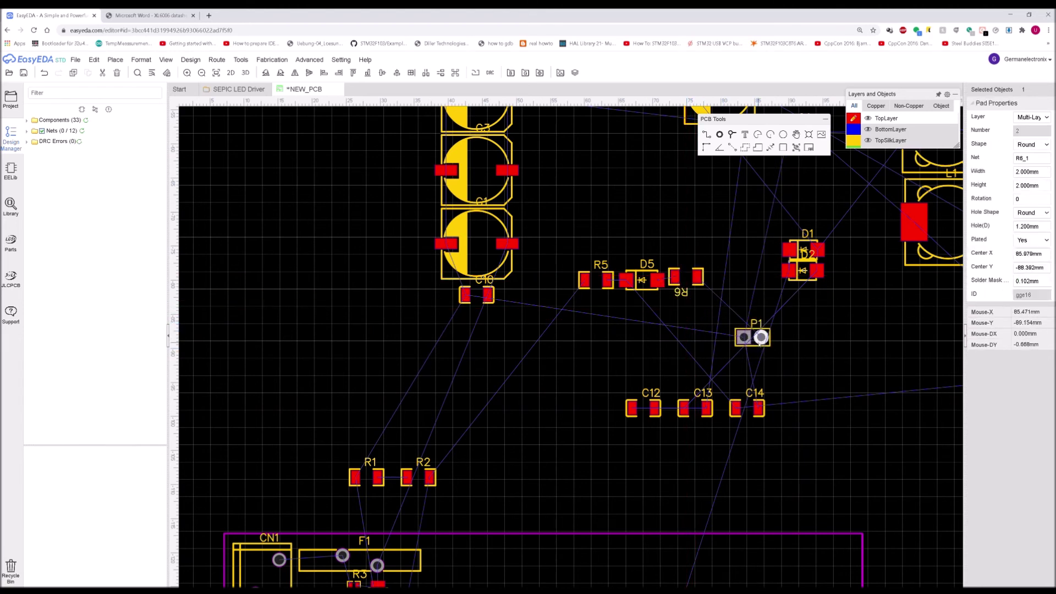
drag(752, 345, 716, 292)
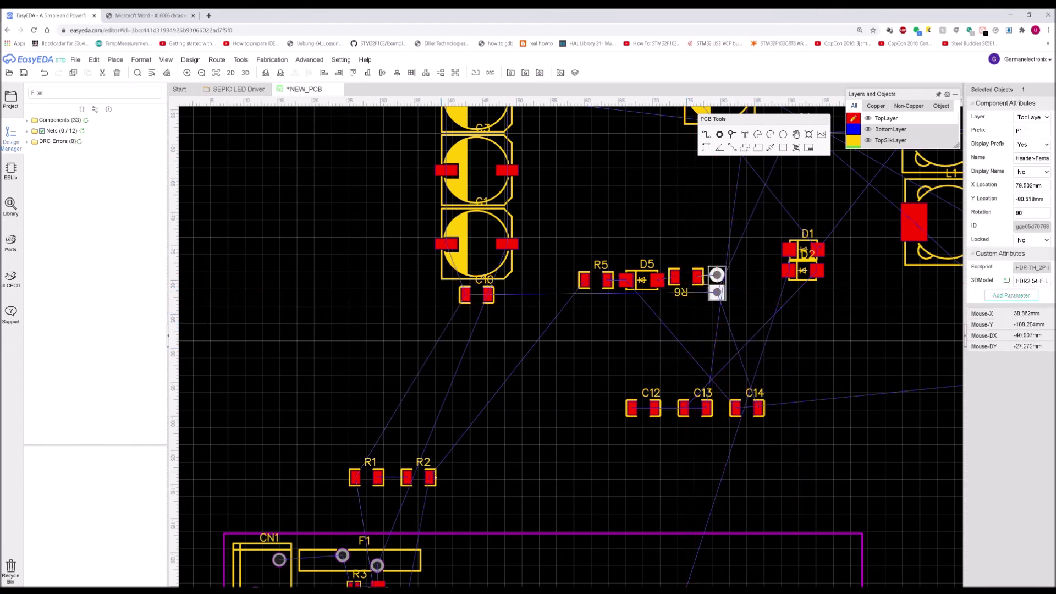
Move resistor R1 right until it sits against R2, and select both resistors
right_drag(483, 456, 598, 257)
scroll(540, 295, up, 4)
click(490, 285)
drag(447, 280, 501, 279)
ctrl+click(543, 285)
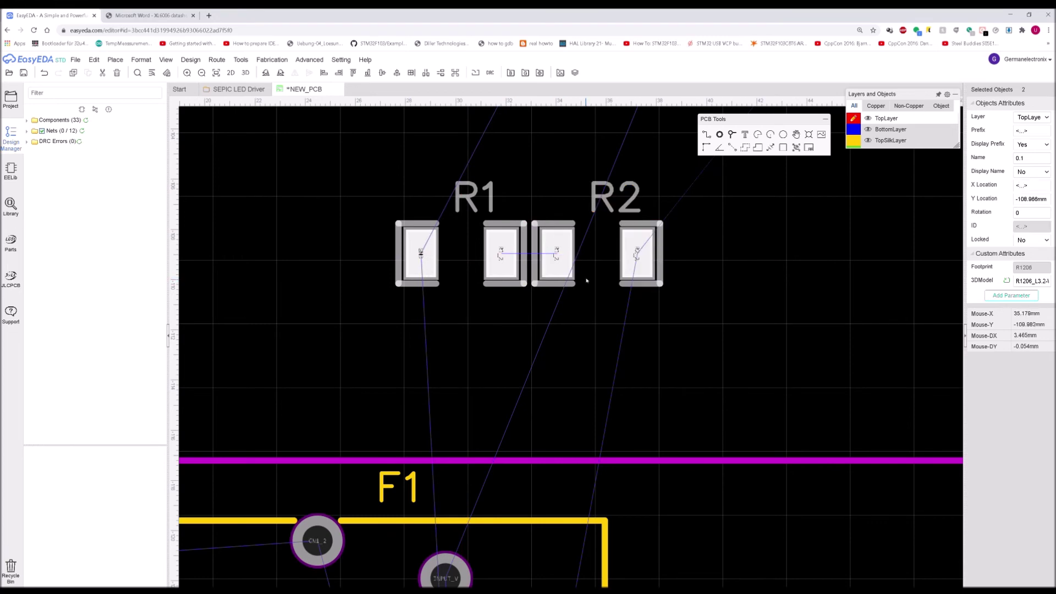
Move R1 and R2, rotated 180°, below R4 between connector CN2 and diode D4
scroll(585, 278, down, 4)
scroll(523, 548, up, 4)
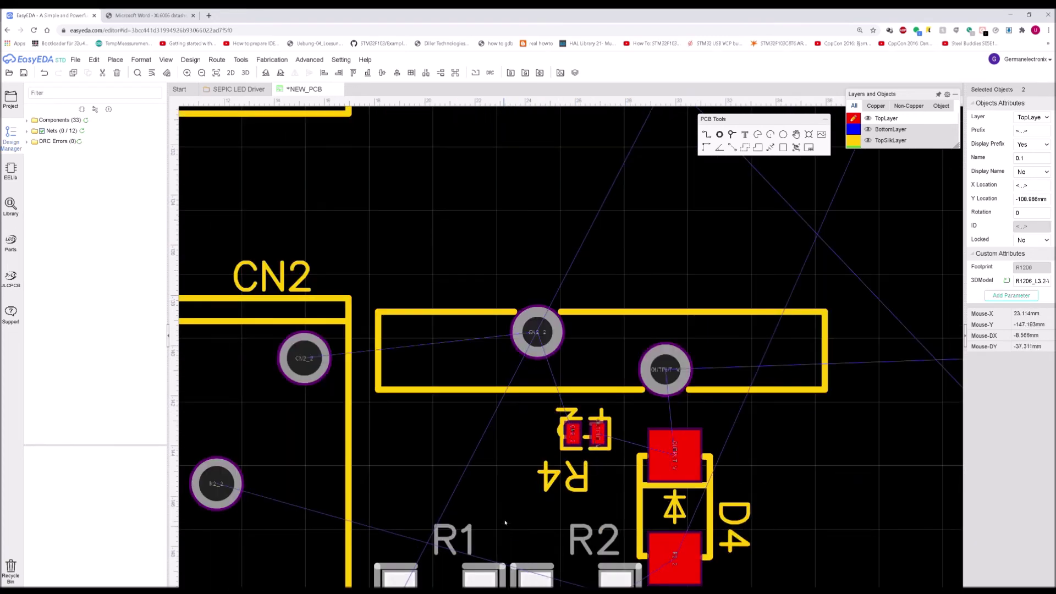
key(space)
drag(559, 450, 551, 410)
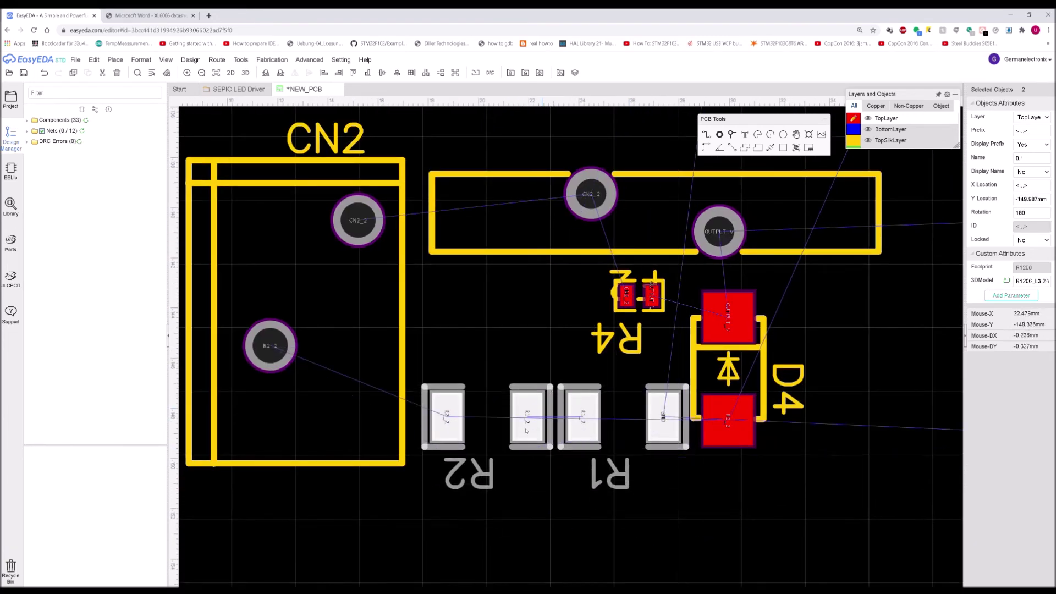
click(490, 435)
mouse_move(490, 435)
mouse_down()
mouse_move(491, 457)
mouse_move(527, 509)
mouse_move(527, 535)
mouse_move(499, 431)
mouse_up()
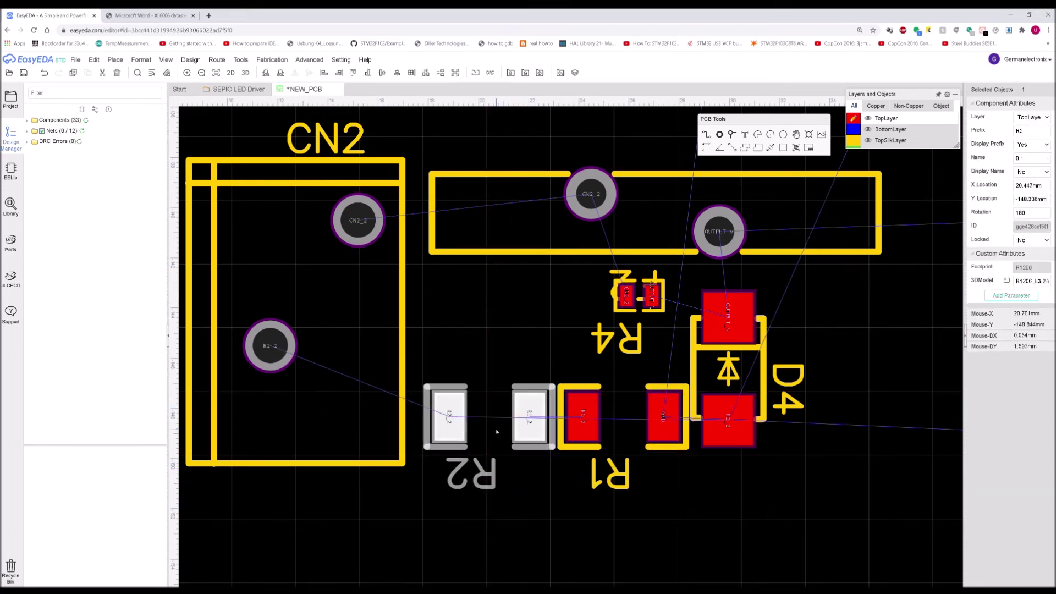
Nudge resistors R1 and R2 together slightly upward toward R4
scroll(496, 431, up, 3)
scroll(695, 406, down, 4)
mouse_move(699, 407)
mouse_down()
mouse_move(708, 459)
mouse_move(704, 410)
mouse_up()
ctrl+click(636, 413)
key(Up)
key(Up)
key(Up)
key(Up)
key(Up)
key(Up)
Shift diode D4 slightly to the right to leave a small gap beside R1
ctrl+click(813, 375)
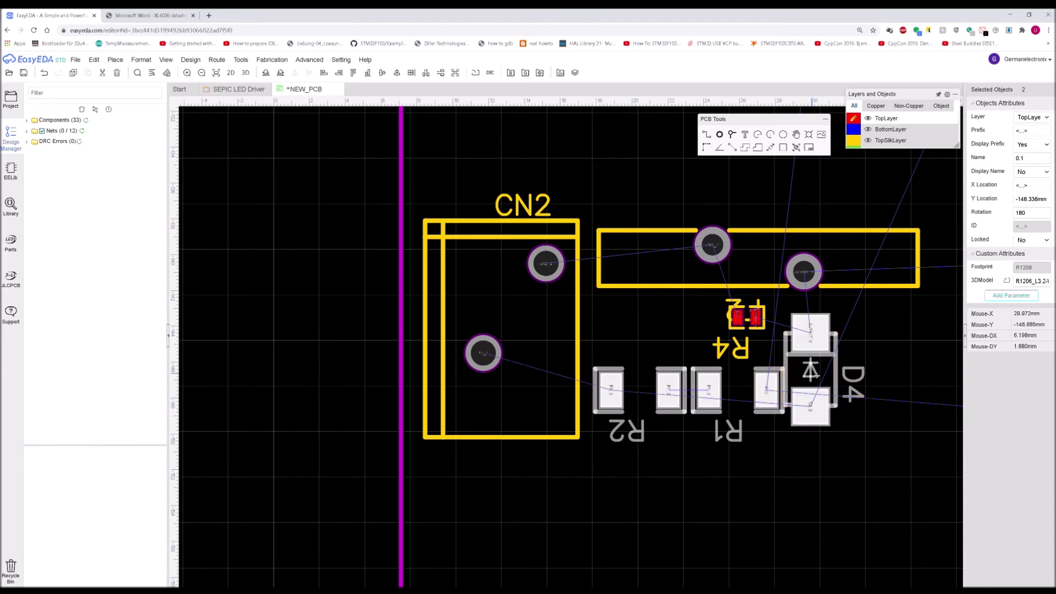
click(810, 371)
scroll(826, 368, down, 1)
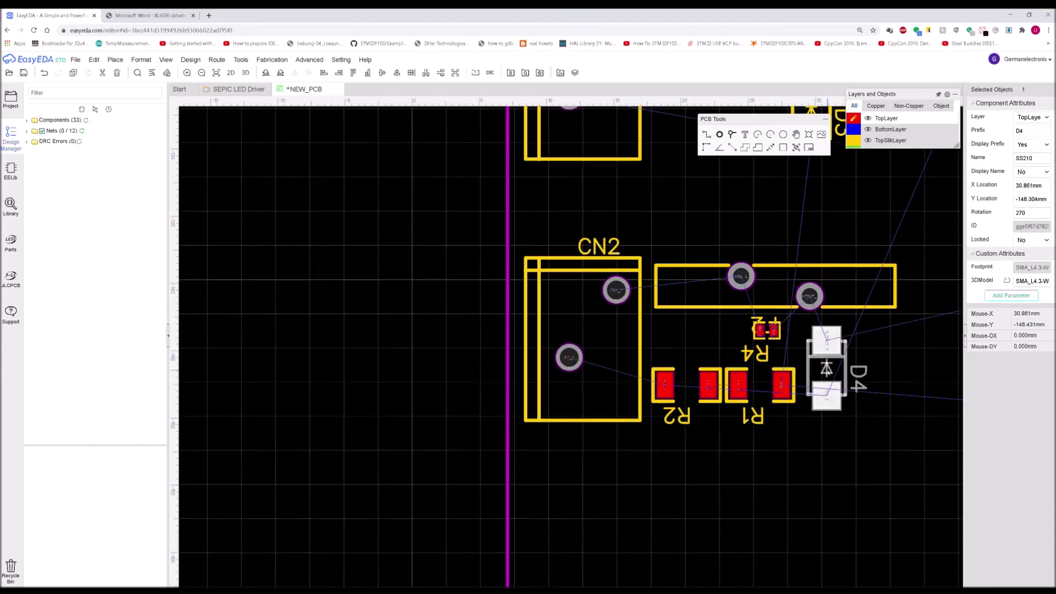
scroll(826, 368, down, 1)
scroll(827, 367, down, 3)
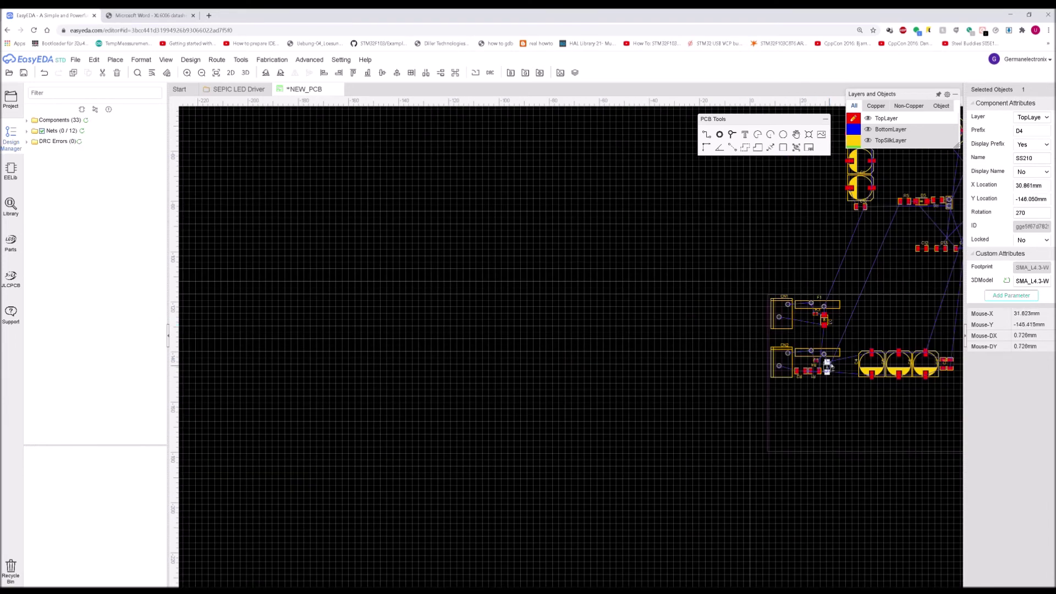
Move inductor L1 to just above U1 and inductor L2 to the upper left of L1
right_drag(943, 197, 838, 329)
scroll(838, 329, up, 3)
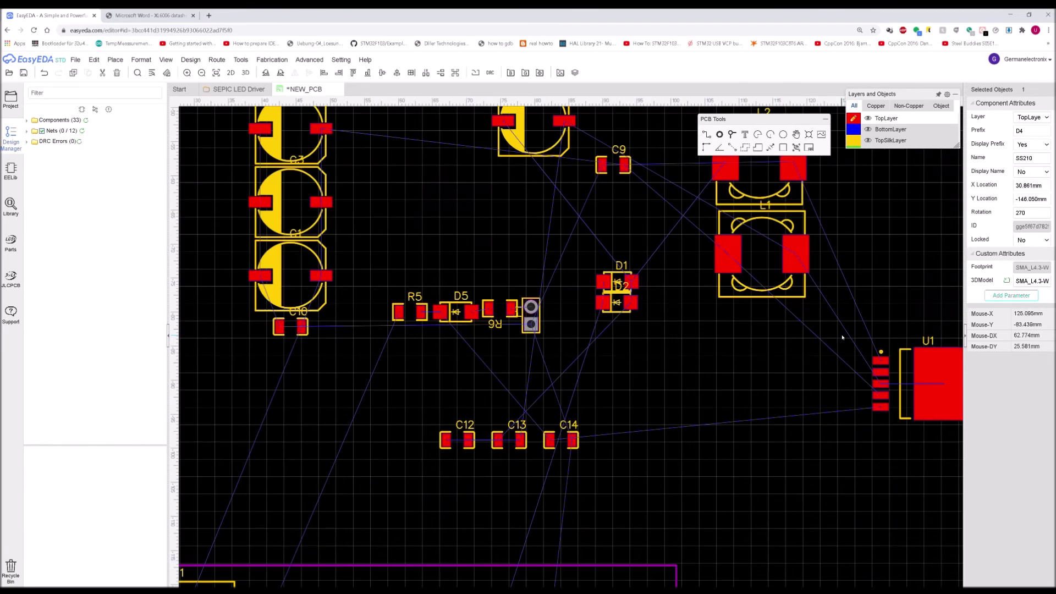
scroll(781, 259, down, 3)
scroll(735, 320, up, 3)
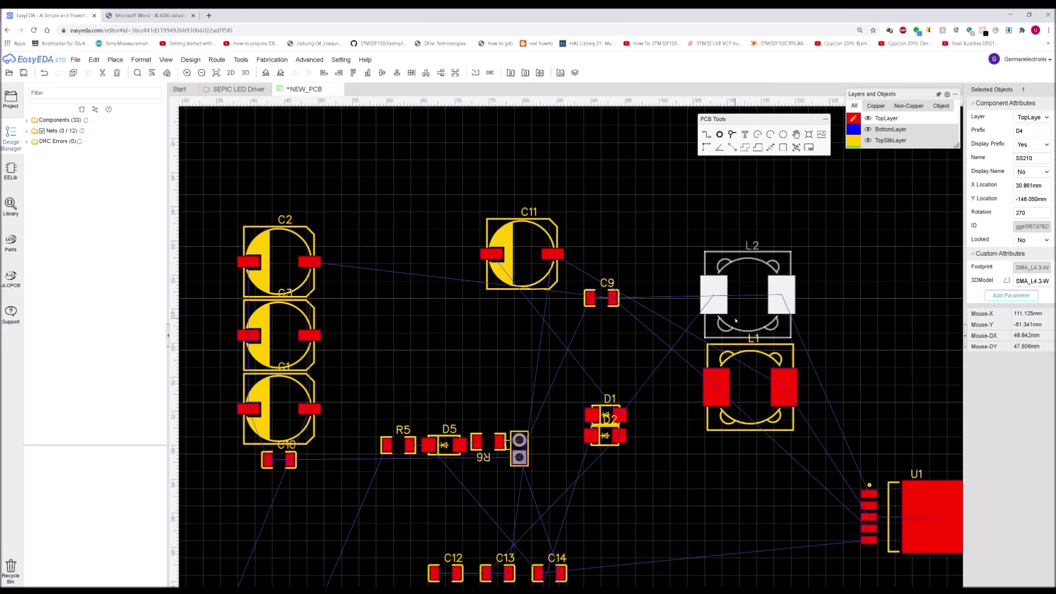
scroll(735, 320, up, 3)
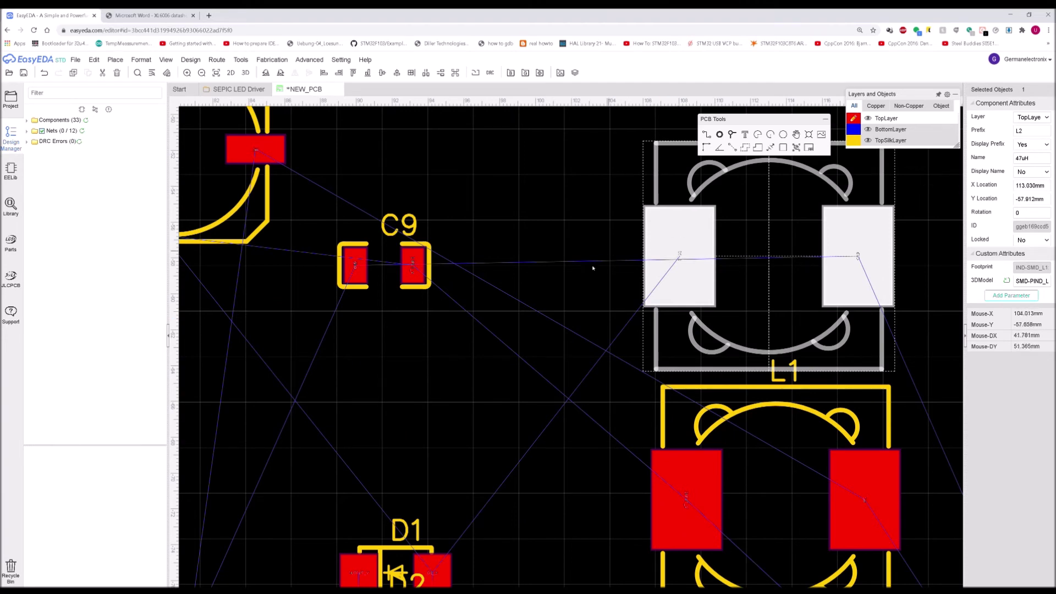
scroll(593, 268, down, 2)
right_drag(814, 275, 841, 231)
click(841, 231)
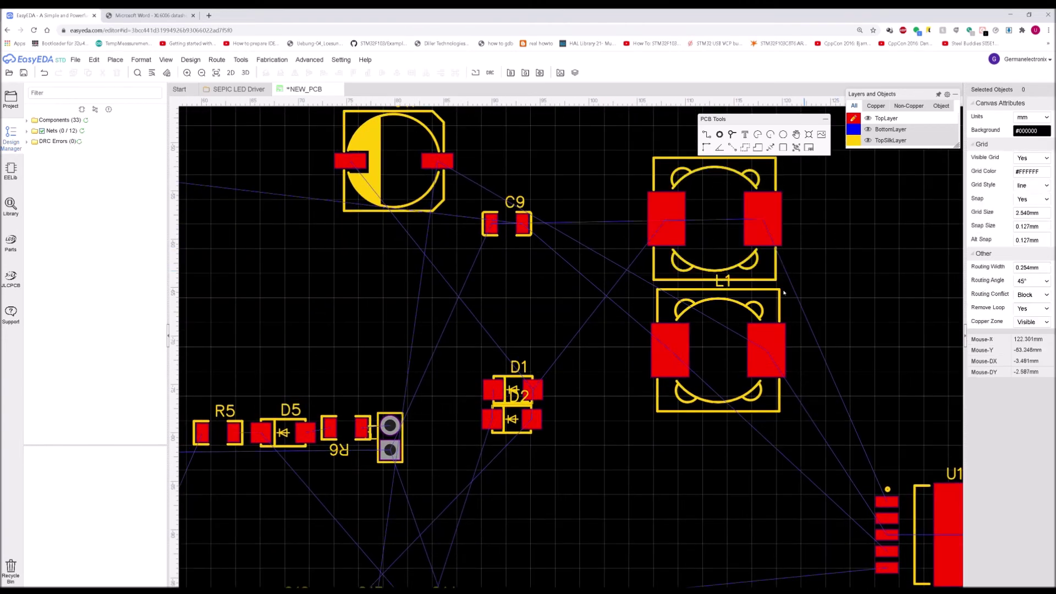
scroll(767, 313, down, 2)
drag(745, 339, 871, 358)
drag(741, 267, 807, 291)
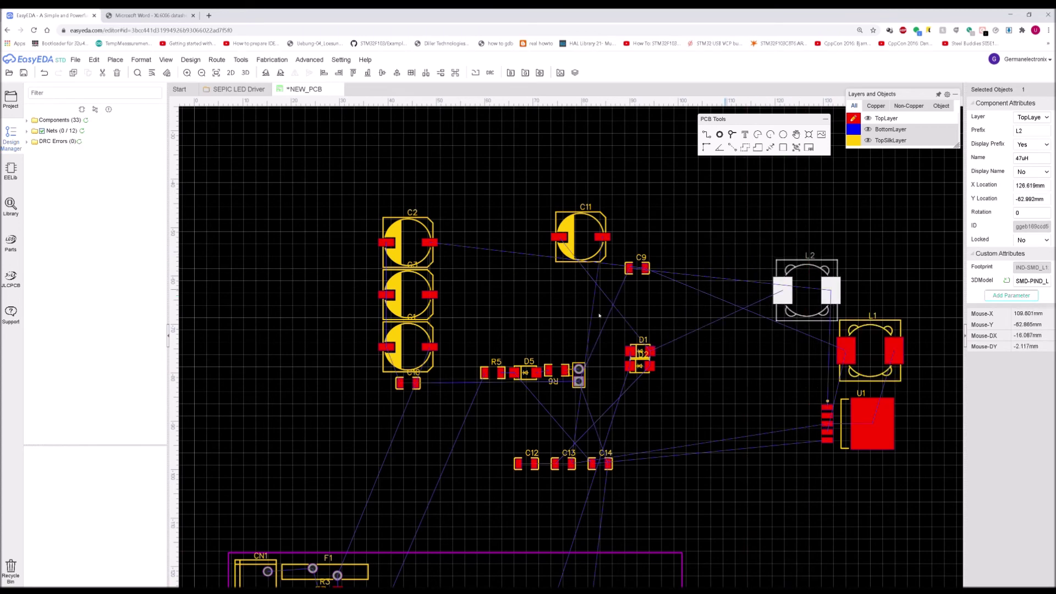
Move diodes D1 and D2 together to just below U1's pins
drag(623, 314, 686, 389)
drag(786, 470, 849, 491)
scroll(648, 395, down, 3)
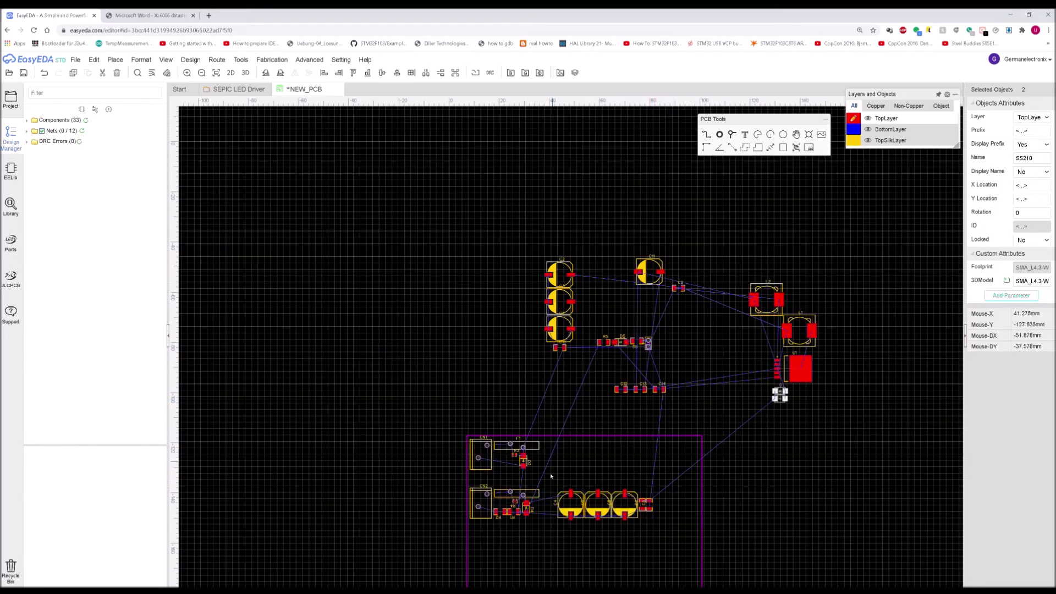
scroll(504, 508, up, 3)
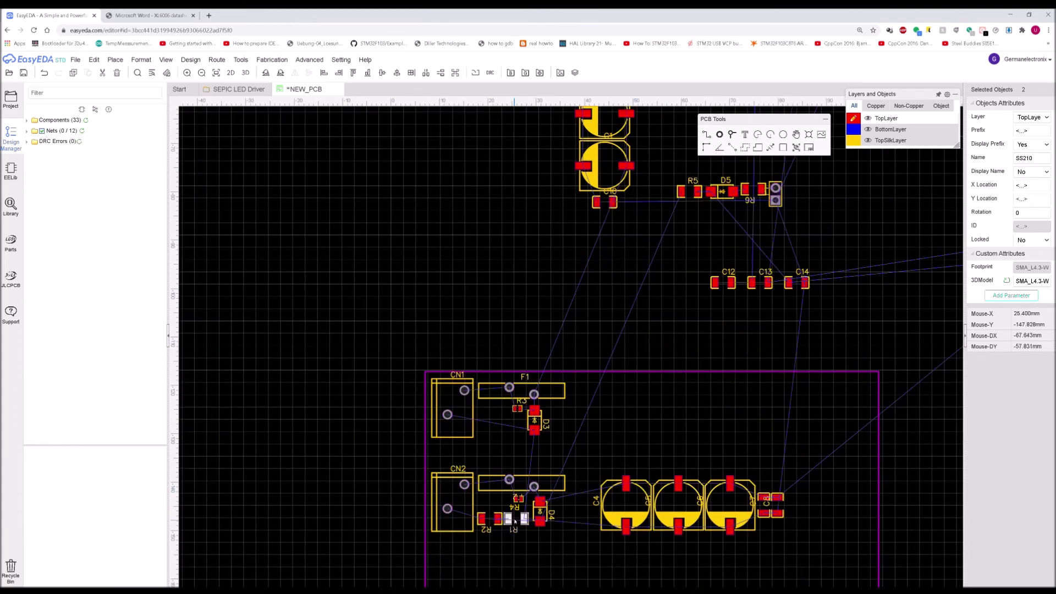
scroll(719, 440, down, 3)
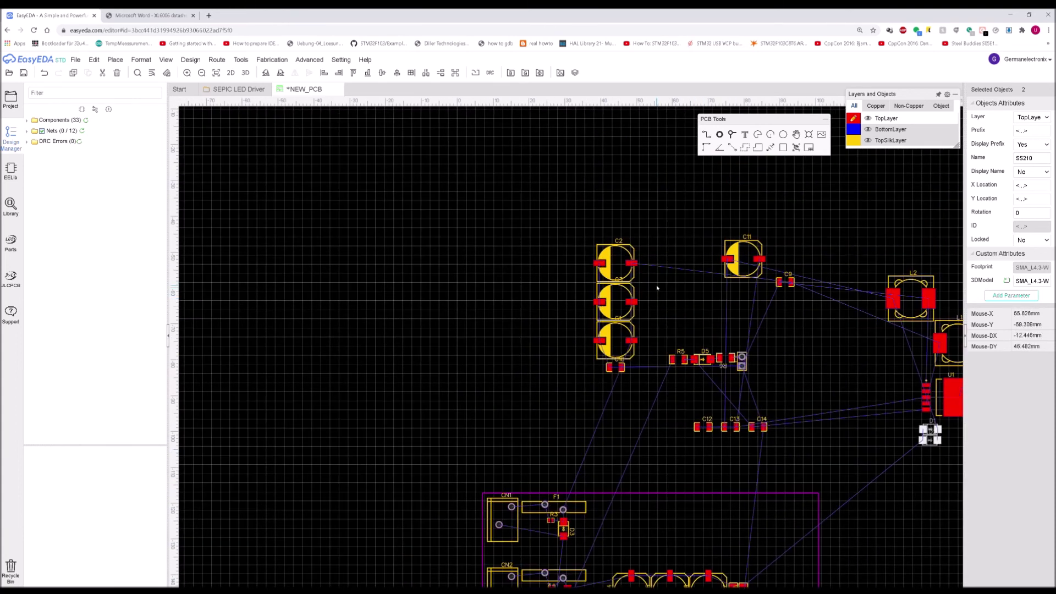
Move capacitors C2, C3, C1 and C10 as a group, rotated 90°, into the board outline to the right of F1 and D3
scroll(596, 389, up, 4)
drag(491, 194, 674, 456)
right_drag(662, 483, 652, 263)
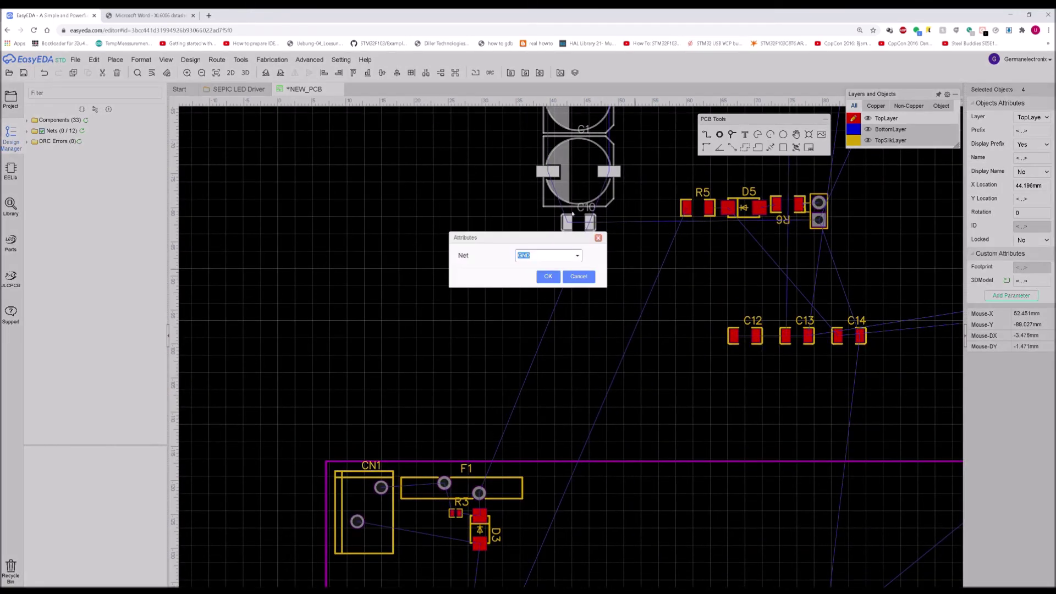
click(599, 238)
drag(577, 182, 577, 448)
key(space)
drag(582, 496, 553, 524)
scroll(551, 522, up, 2)
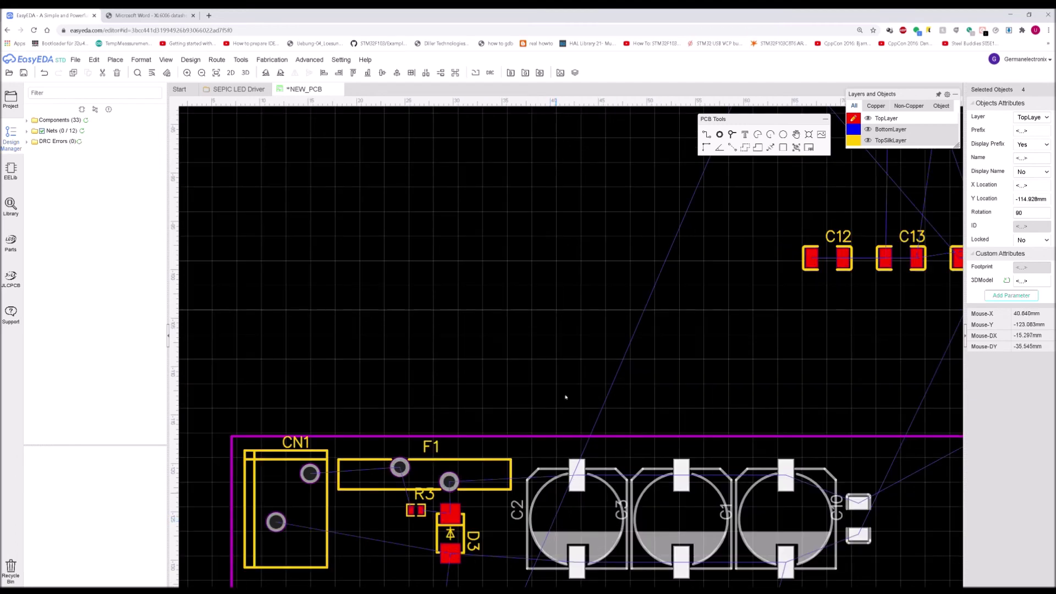
mouse_move(582, 301)
mouse_down()
mouse_move(591, 299)
mouse_move(578, 323)
mouse_move(595, 292)
mouse_up()
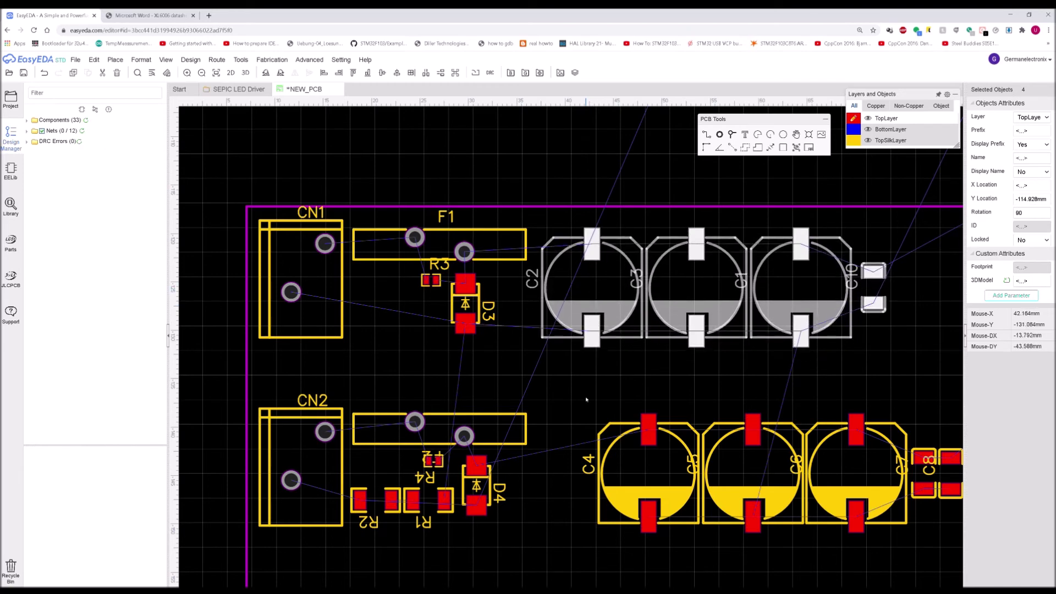
Move capacitors C4 to C8 as a group to the left, aligning them below the C2, C3 and C1 row
right_drag(586, 398, 495, 347)
drag(495, 348, 786, 435)
drag(943, 498, 942, 495)
drag(771, 431, 729, 434)
drag(592, 418, 636, 419)
click(456, 355)
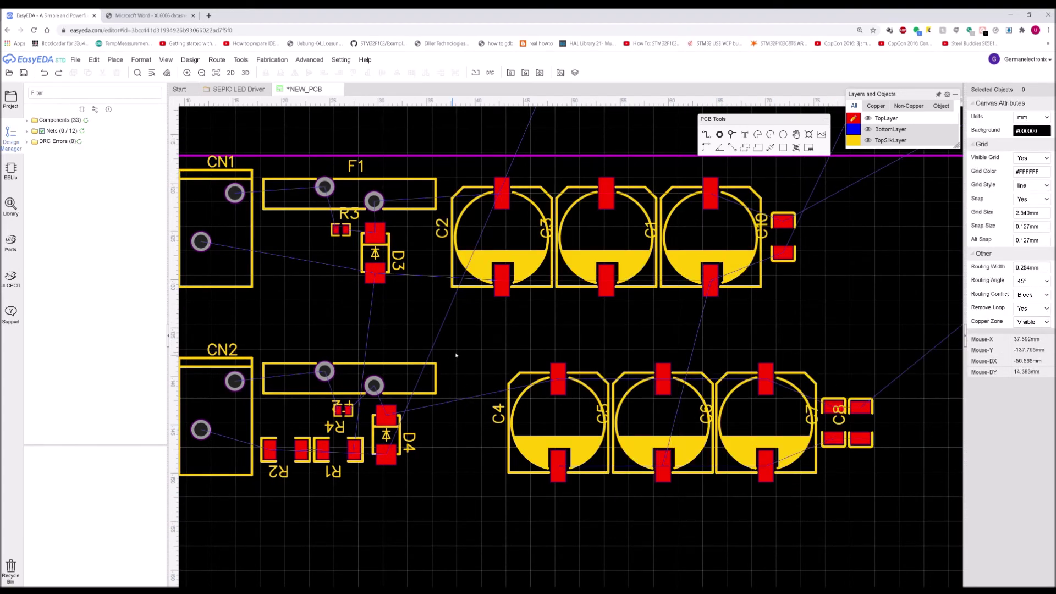
drag(898, 515, 896, 508)
drag(779, 430, 722, 427)
scroll(694, 427, down, 2)
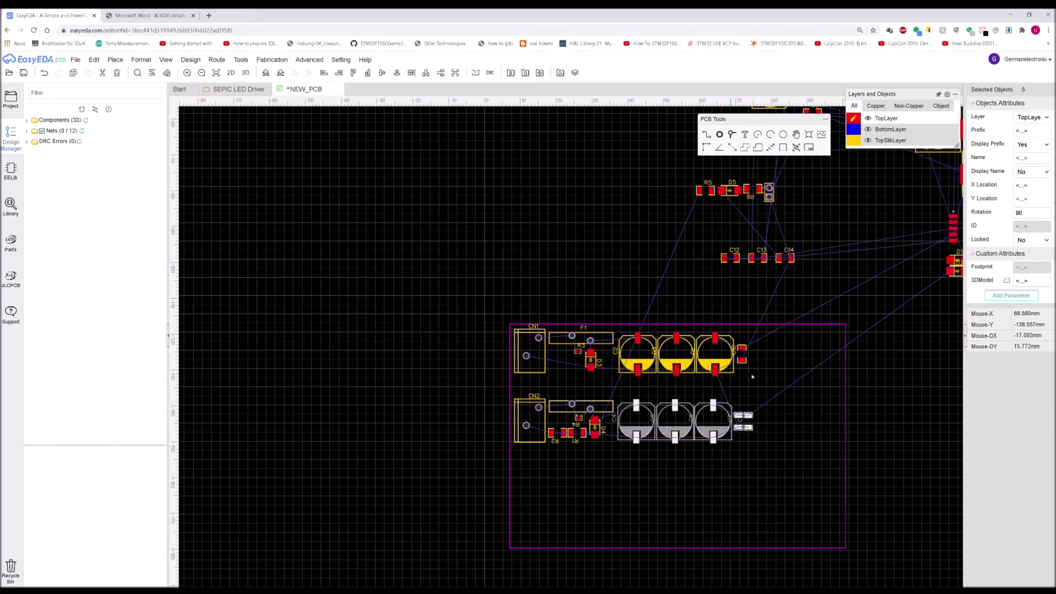
Move capacitor C11 right and down to the left of inductor L1, below L2
right_drag(759, 317, 712, 406)
scroll(680, 266, up, 1)
drag(657, 258, 814, 370)
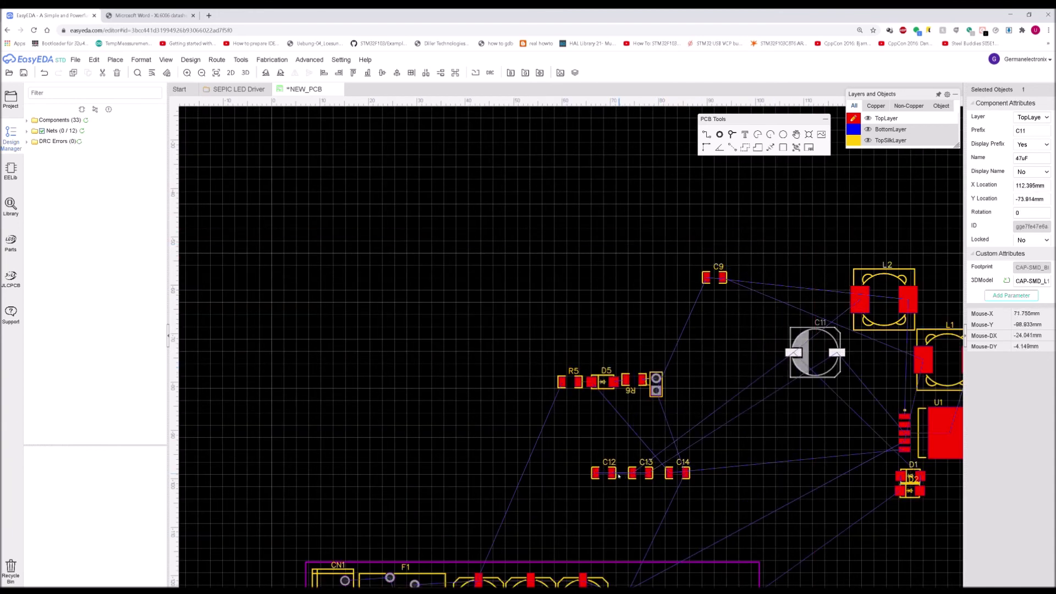
Stack capacitors C12 and C13 directly below C11, with C12 above C13
drag(604, 474, 813, 404)
drag(649, 465, 804, 403)
scroll(819, 396, up, 3)
scroll(811, 385, up, 5)
ctrl+click(811, 379)
scroll(726, 263, down, 5)
drag(726, 263, 722, 272)
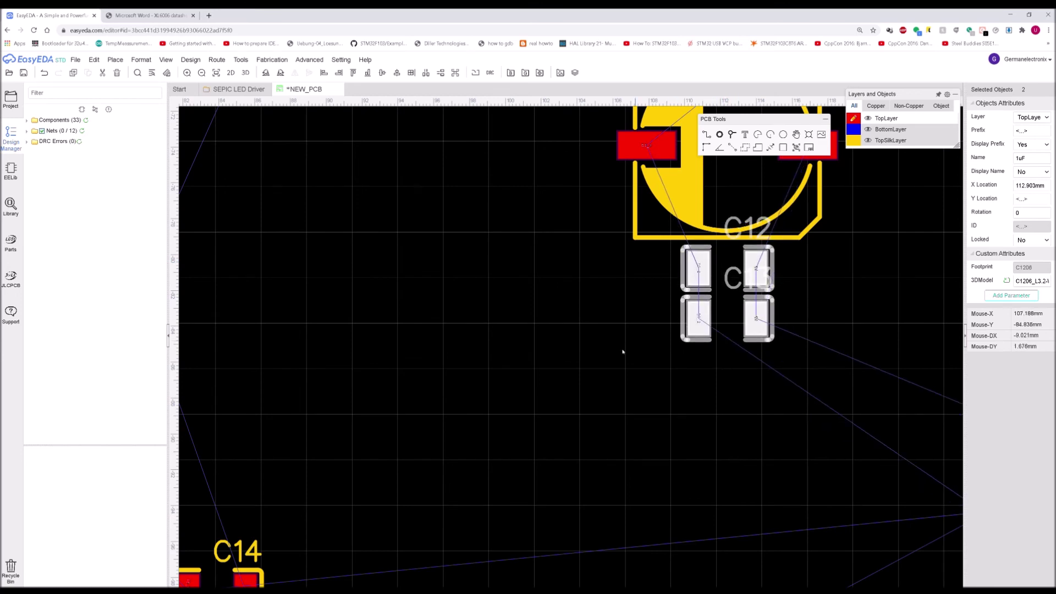
Move capacitor C14, rotated 90°, to the left of U1's pins
scroll(622, 351, down, 3)
drag(389, 436, 784, 354)
key(space)
scroll(837, 374, up, 5)
scroll(784, 355, down, 3)
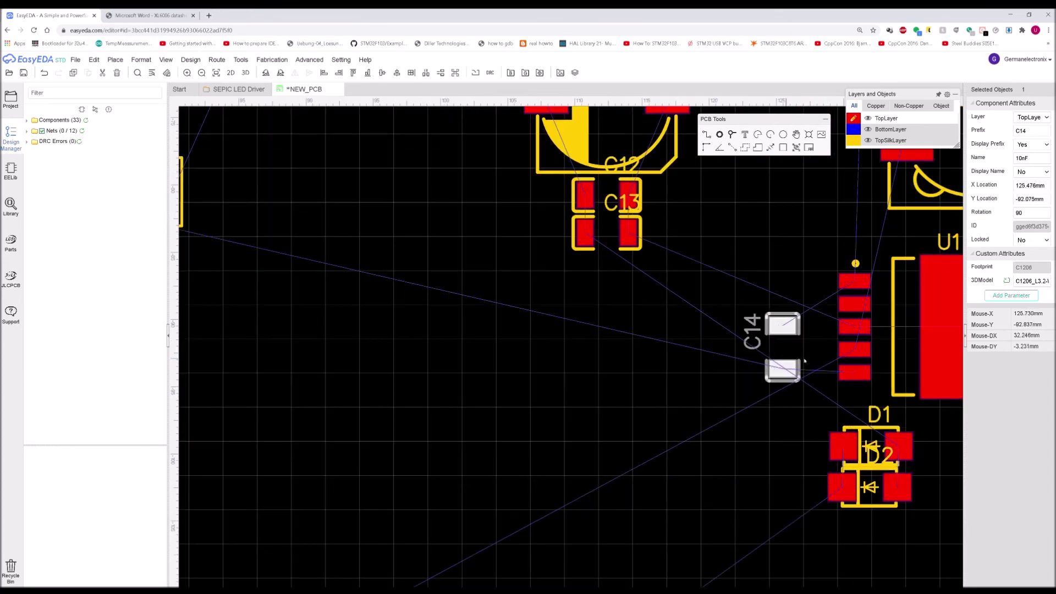
ctrl+click(916, 360)
scroll(916, 360, down, 5)
ctrl+click(906, 360)
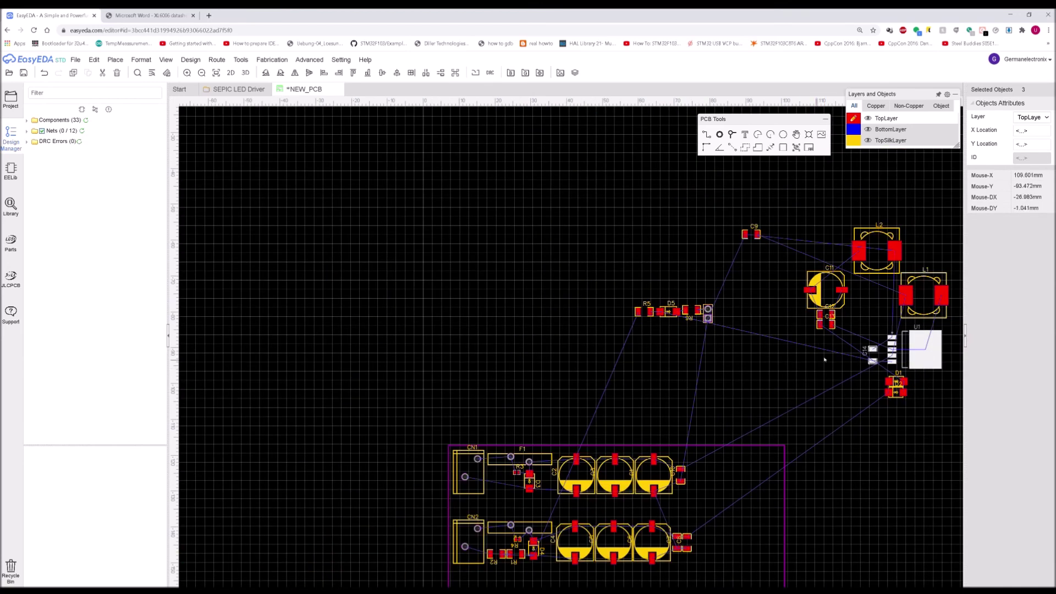
scroll(629, 252, up, 2)
drag(628, 252, 820, 341)
scroll(803, 343, down, 2)
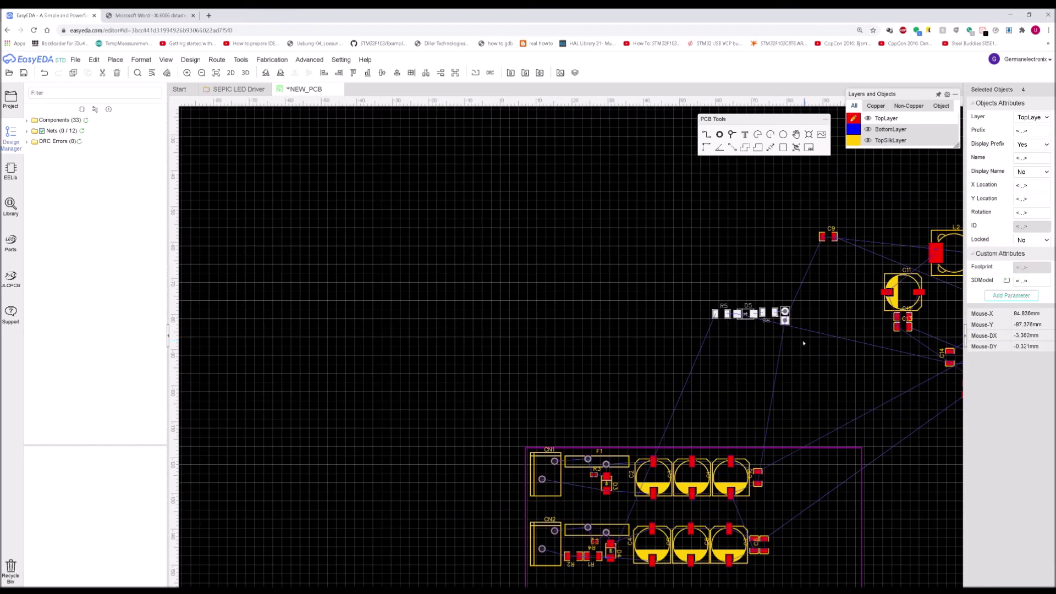
Move capacitor C9, rotated 90°, into the board outline directly to the right of C10
right_drag(802, 343, 786, 279)
drag(815, 181, 727, 406)
scroll(769, 418, up, 2)
scroll(765, 434, up, 2)
key(space)
scroll(737, 408, down, 3)
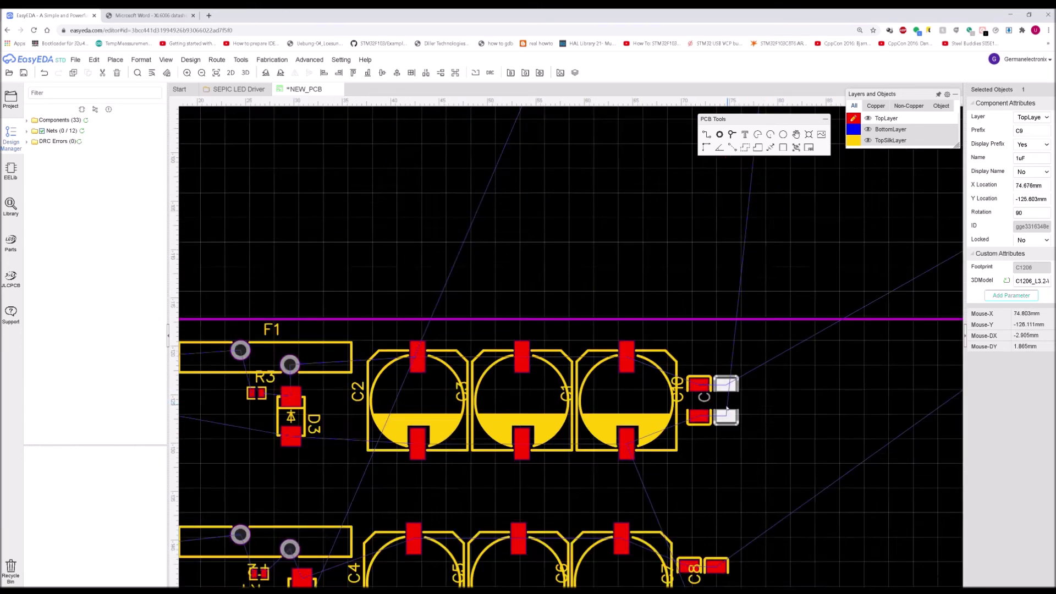
ctrl+click(715, 415)
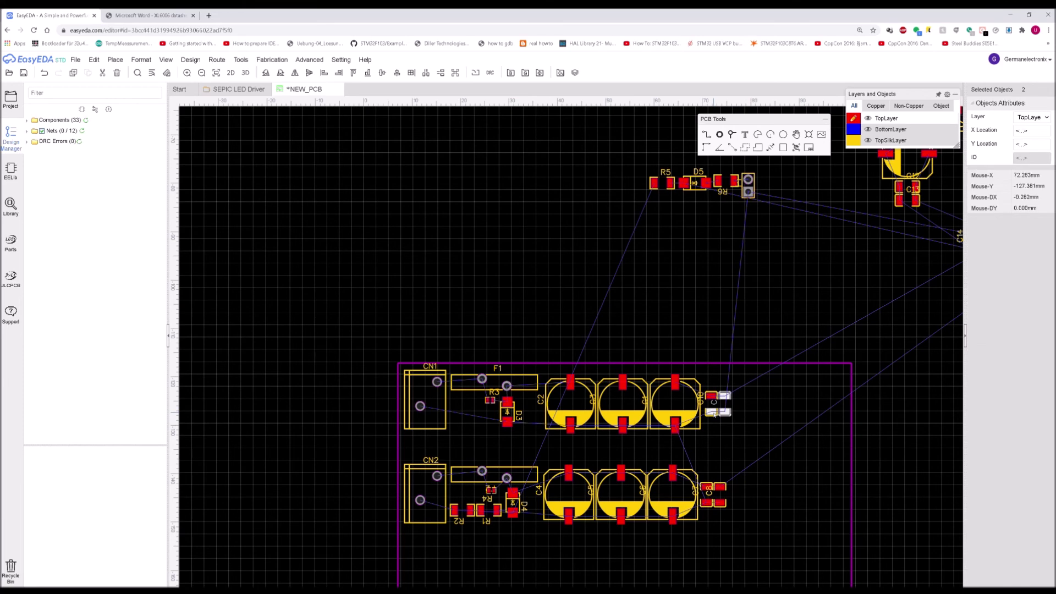
scroll(713, 418, up, 3)
ctrl+click(707, 413)
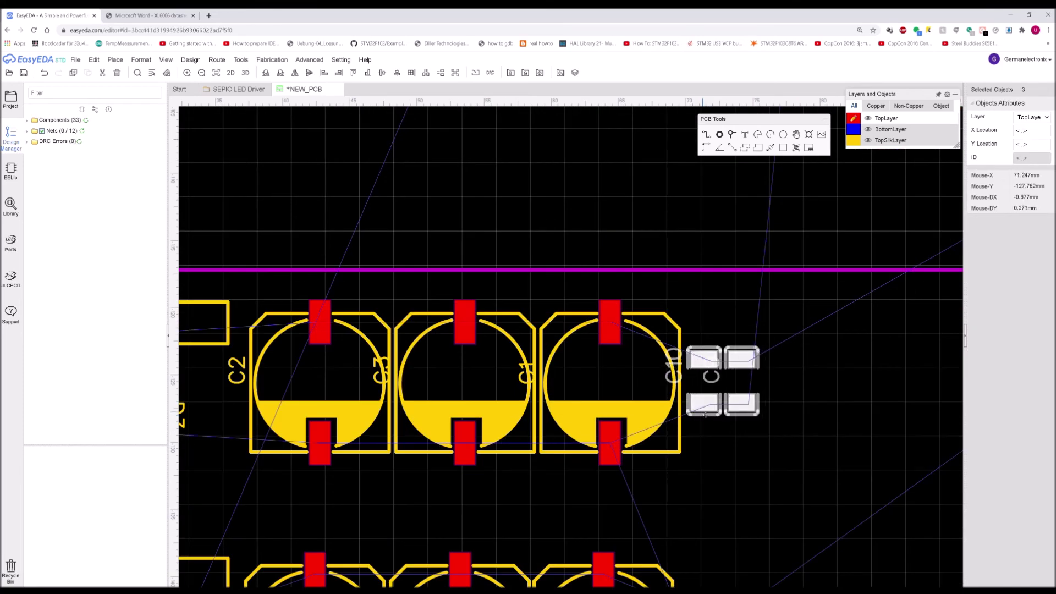
scroll(703, 413, down, 5)
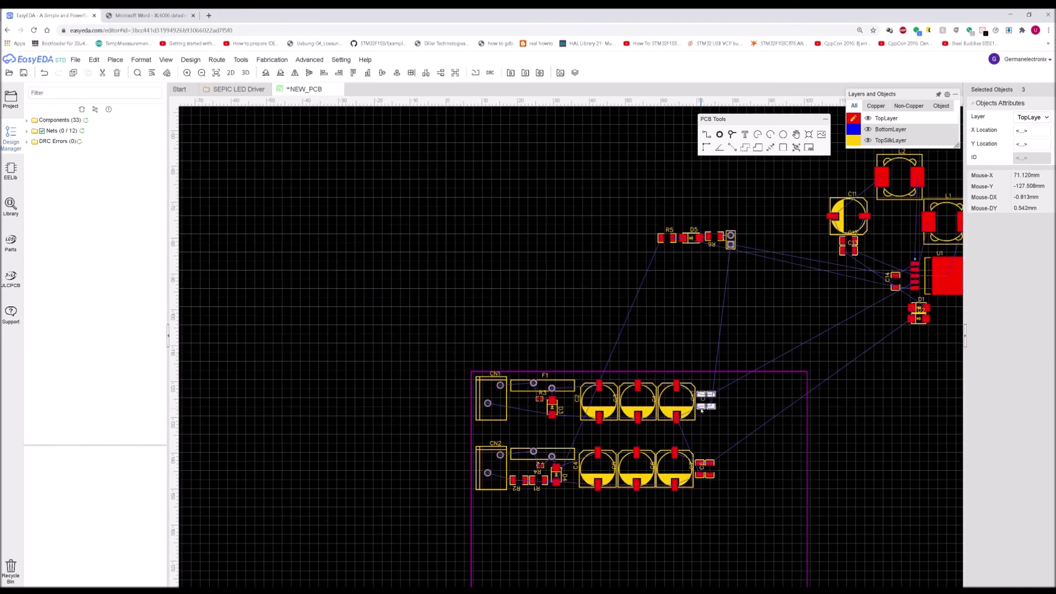
click(722, 442)
Widen the board outline by moving its right edge outward, keeping the corners square
click(807, 388)
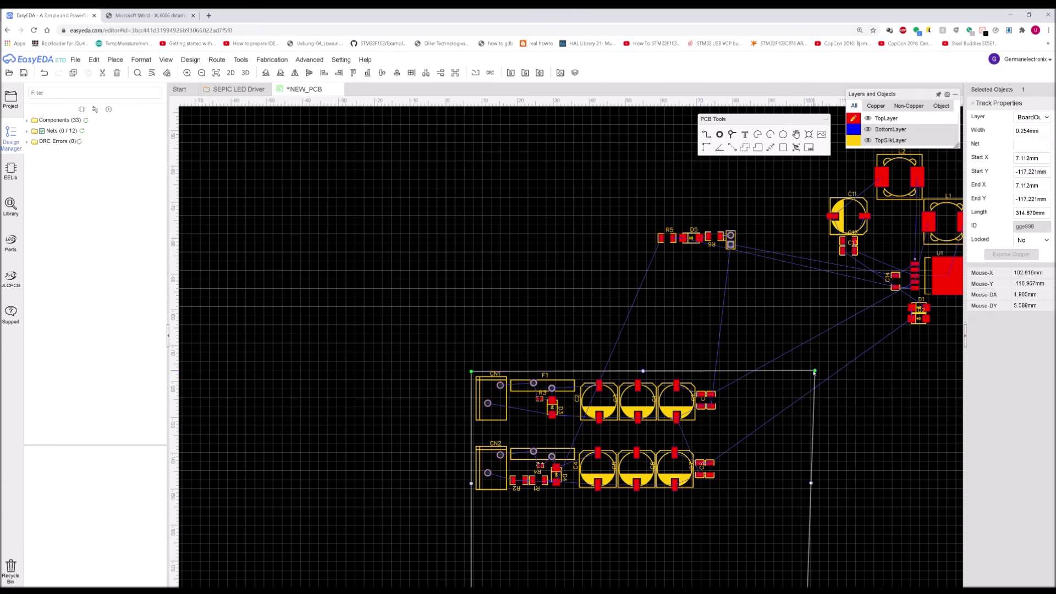
key(ctrl+z)
click(806, 433)
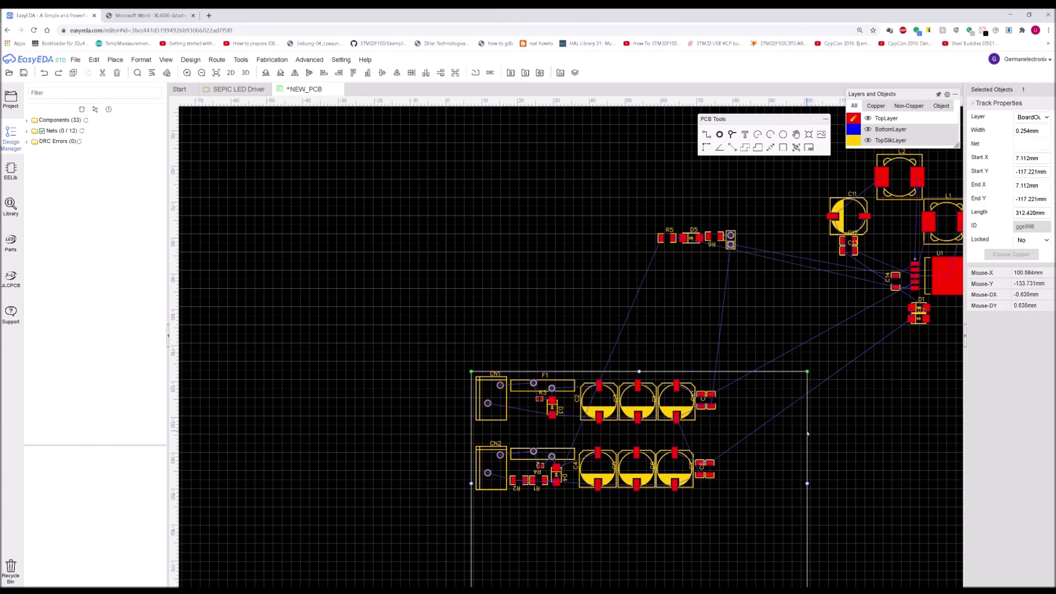
scroll(797, 434, down, 4)
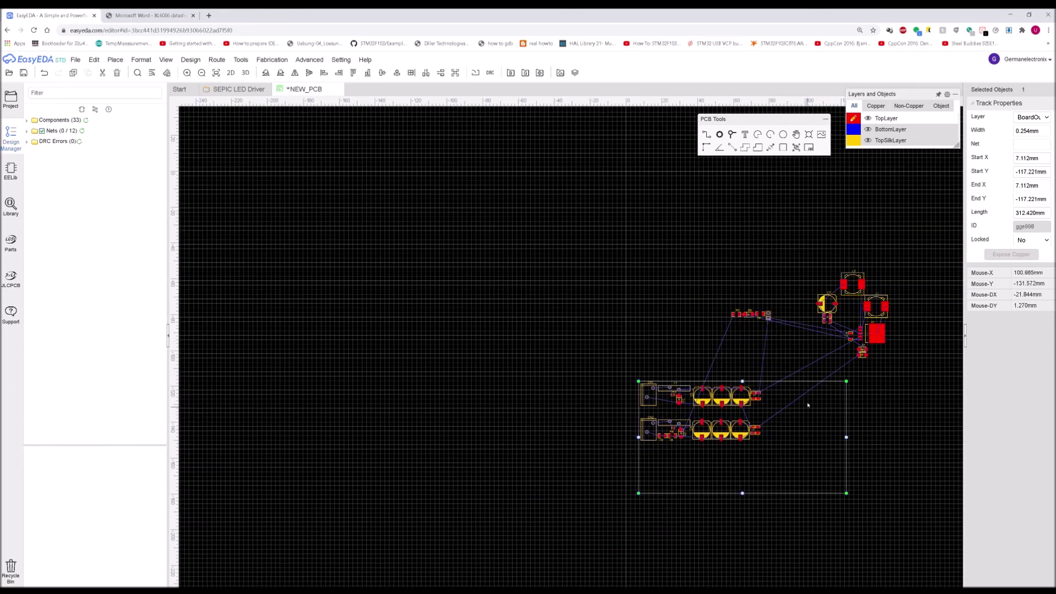
scroll(774, 487, up, 4)
Reduce the board height by moving the outline's bottom edge up towards the CN2 component row
drag(775, 517, 776, 471)
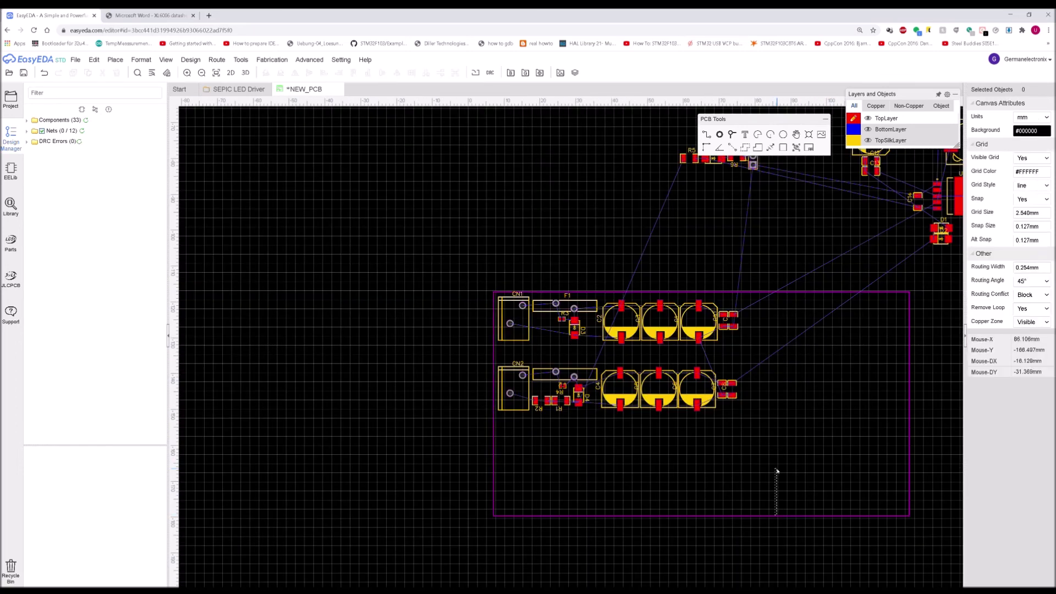
click(774, 517)
drag(772, 516, 785, 420)
scroll(545, 371, up, 3)
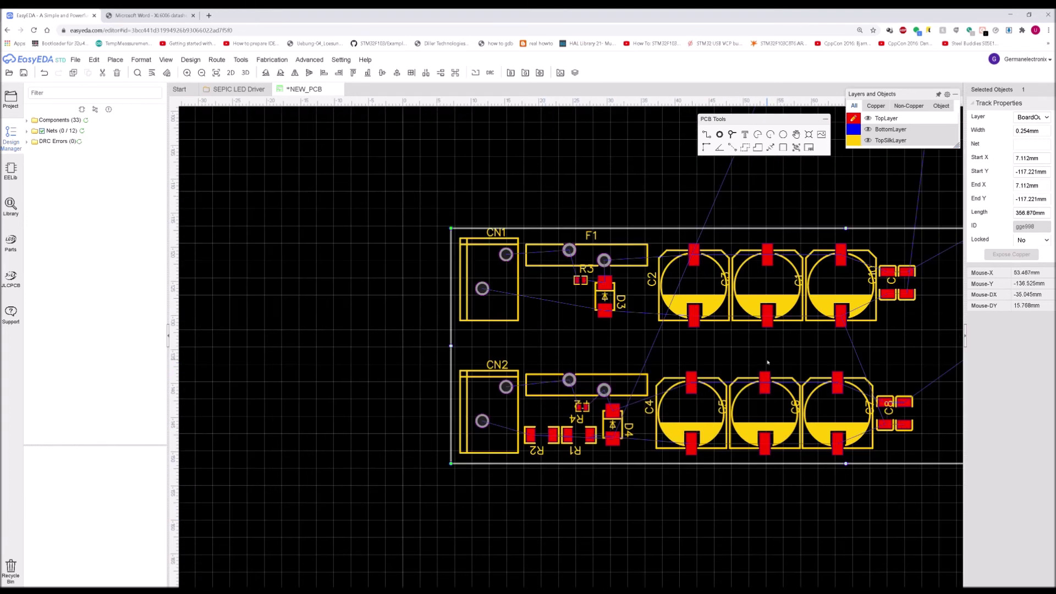
Move the CN2 component row up beneath the CN1 row and adjust the outline's bottom and left edges for a board about 28.6 mm high
drag(925, 356, 471, 408)
drag(458, 459, 482, 407)
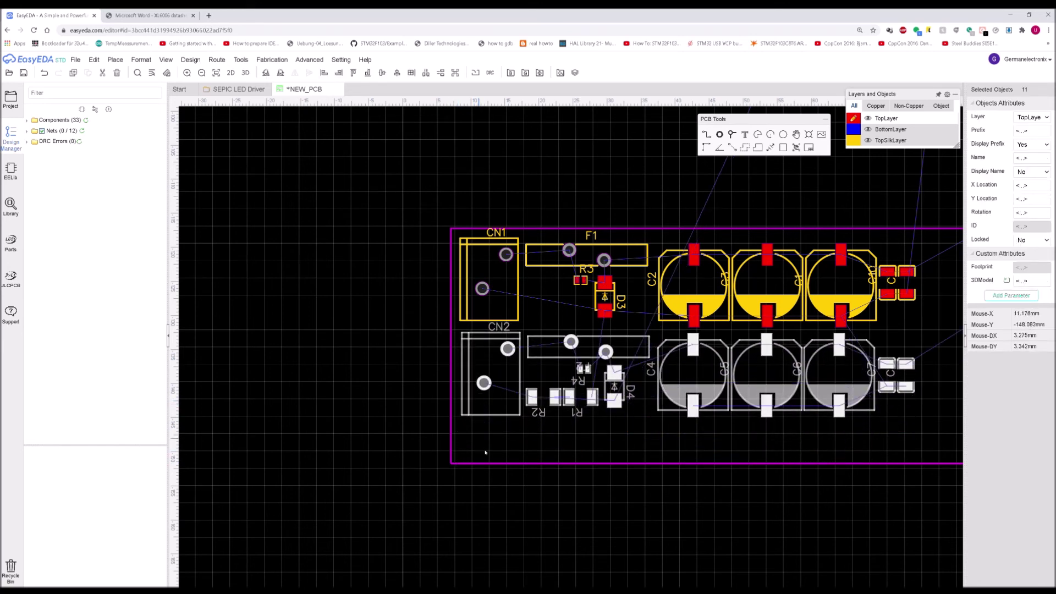
click(490, 469)
drag(499, 466, 498, 424)
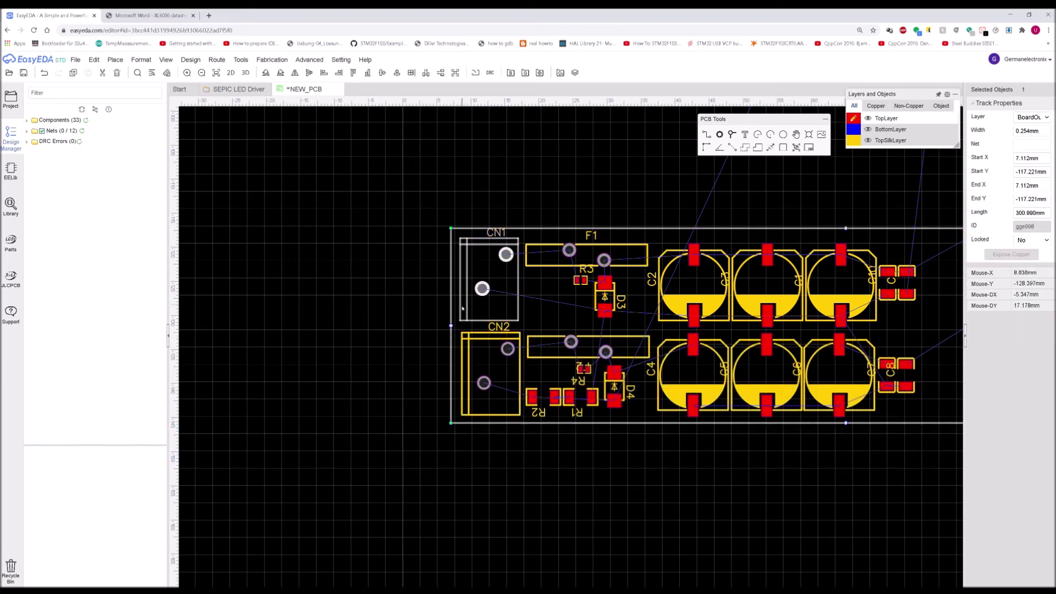
drag(451, 312, 455, 312)
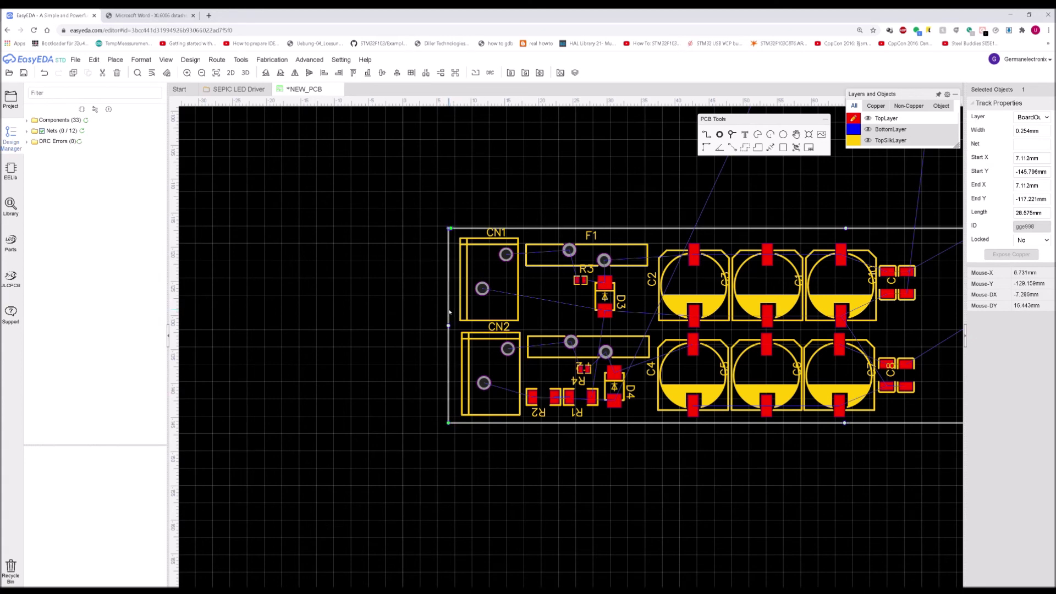
Place a 2.032 mm hole between CN1 and R3, and move it down just above the fuse beside CN2
click(527, 200)
right_drag(527, 198, 461, 260)
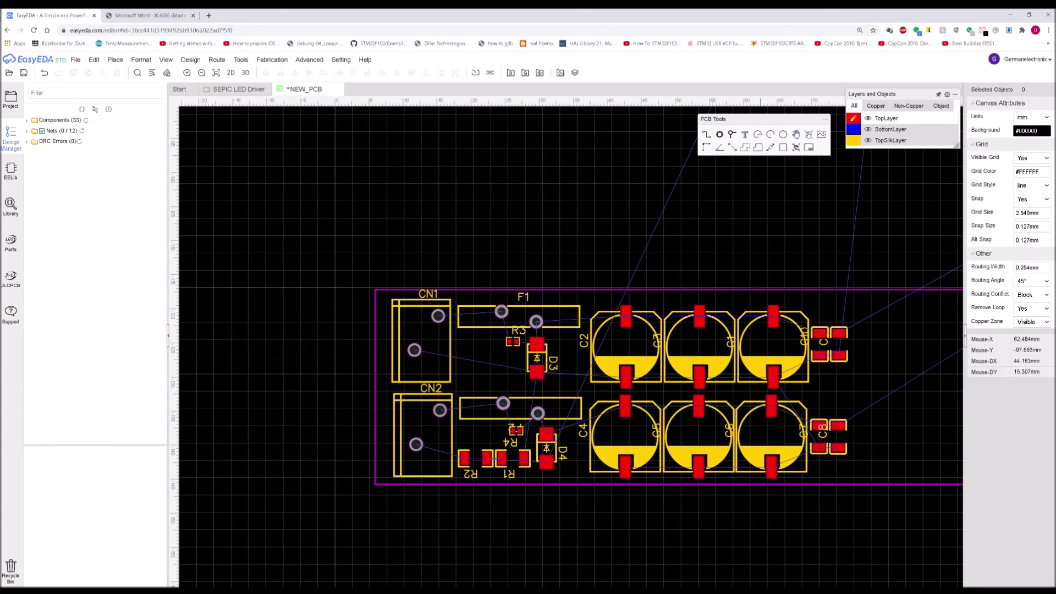
click(478, 353)
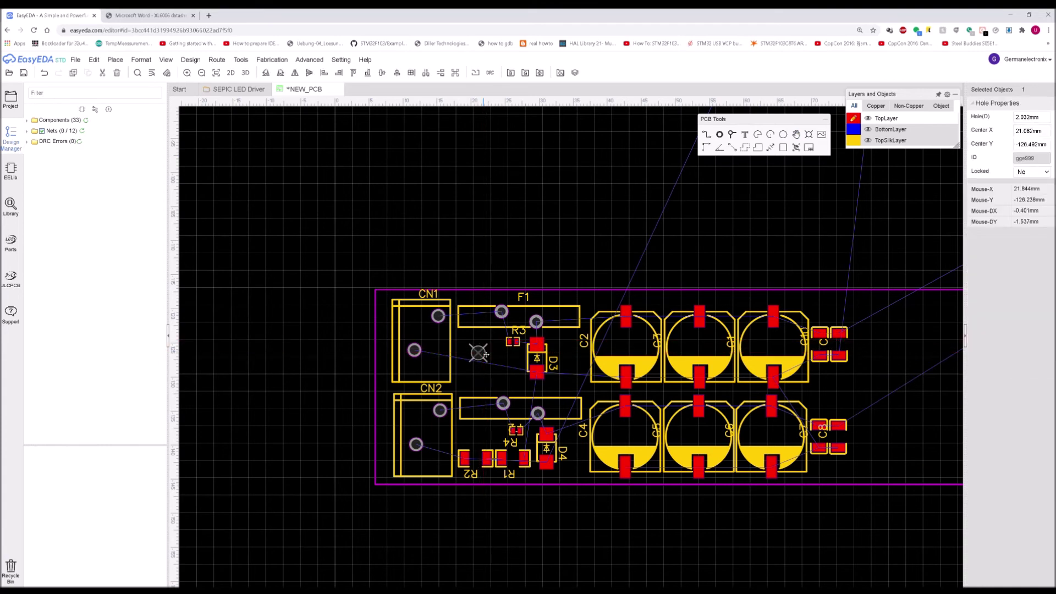
click(400, 291)
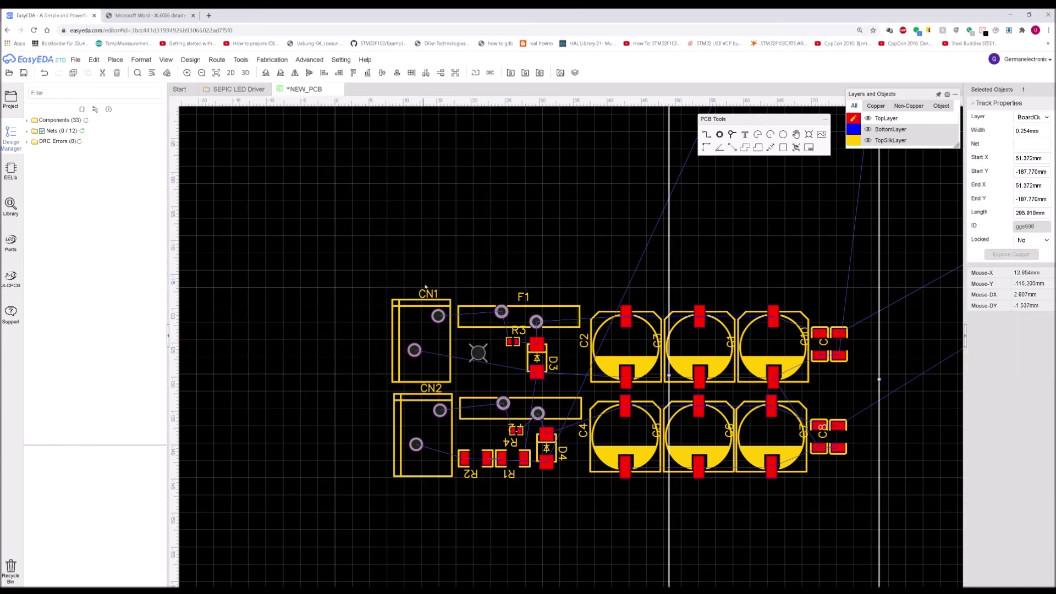
click(425, 286)
mouse_move(478, 353)
mouse_down()
mouse_move(788, 350)
mouse_move(541, 388)
mouse_up()
drag(404, 433, 479, 384)
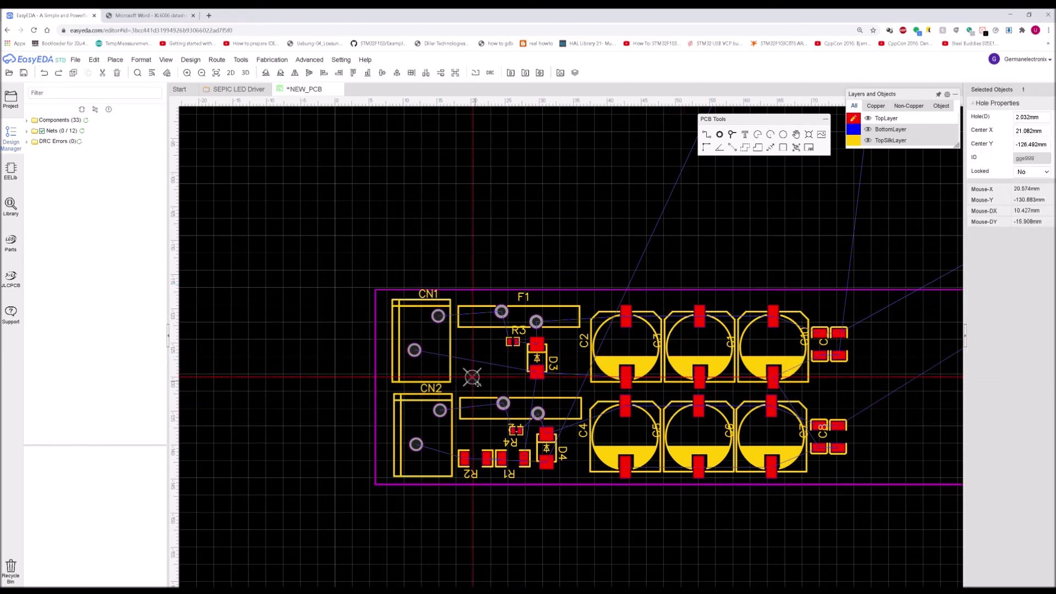
Try to fit the hole into the board's upper-left corner by extending the outline, and undo the changes
click(374, 301)
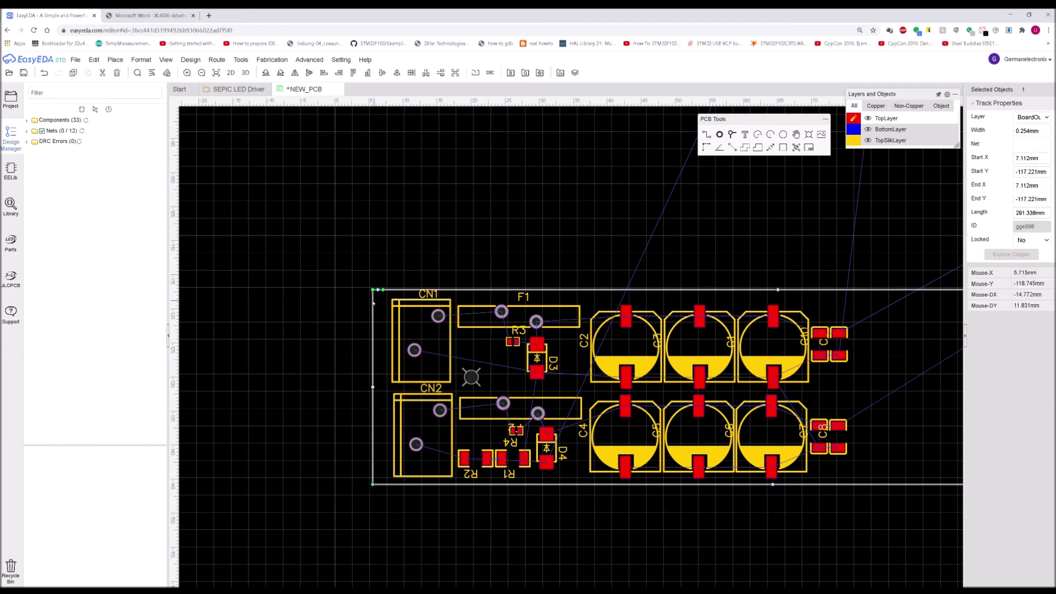
drag(473, 379, 394, 279)
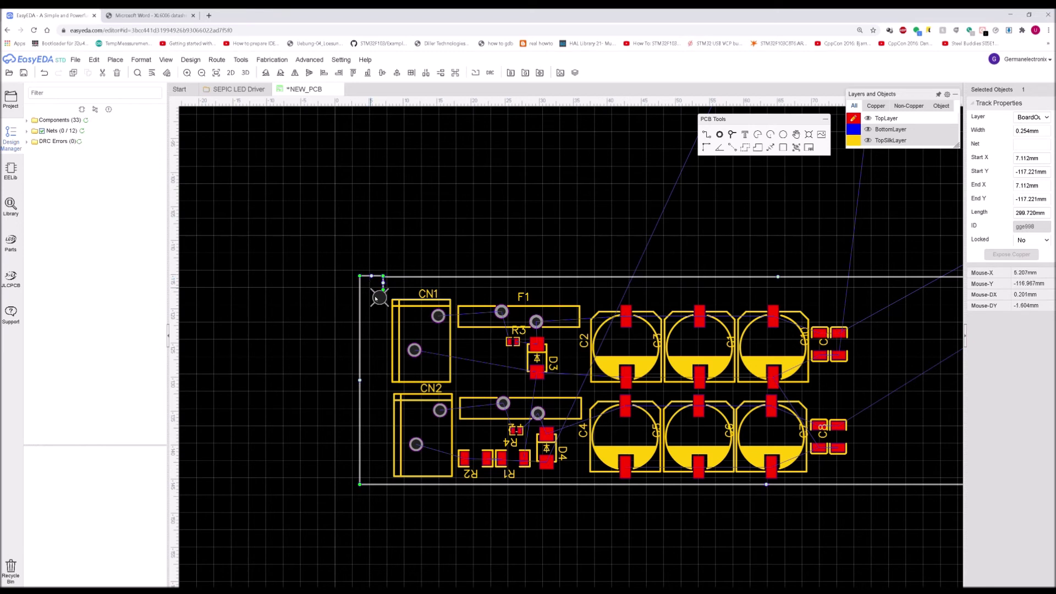
drag(376, 298, 374, 287)
key(ctrl+z)
key(ctrl+z)
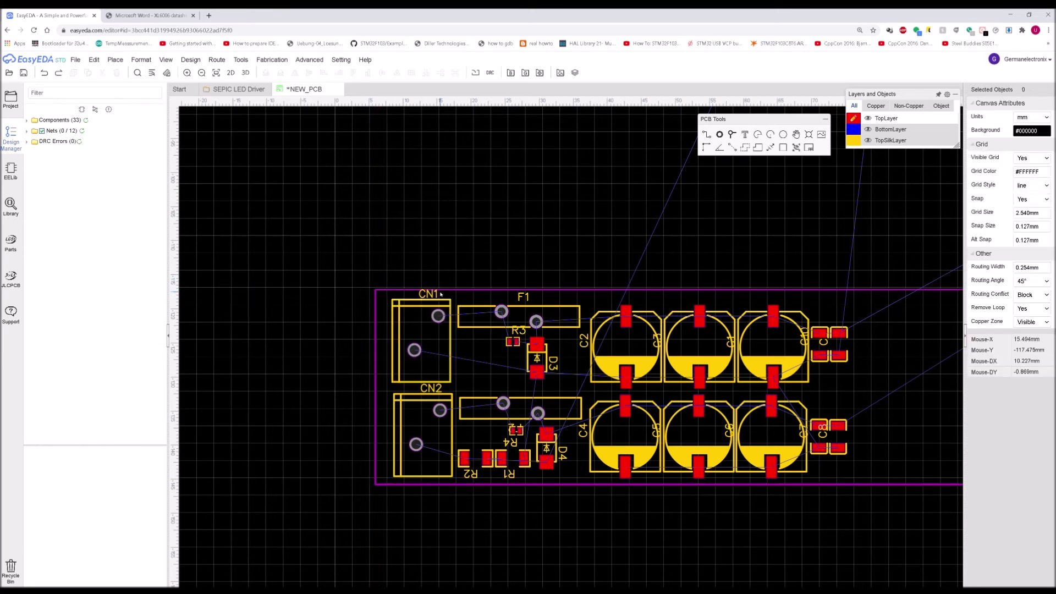
Move R5, D5, R6 and the two-pin header as a group, rotated 180°, to below D1 and D2
right_drag(496, 271, 450, 279)
click(430, 298)
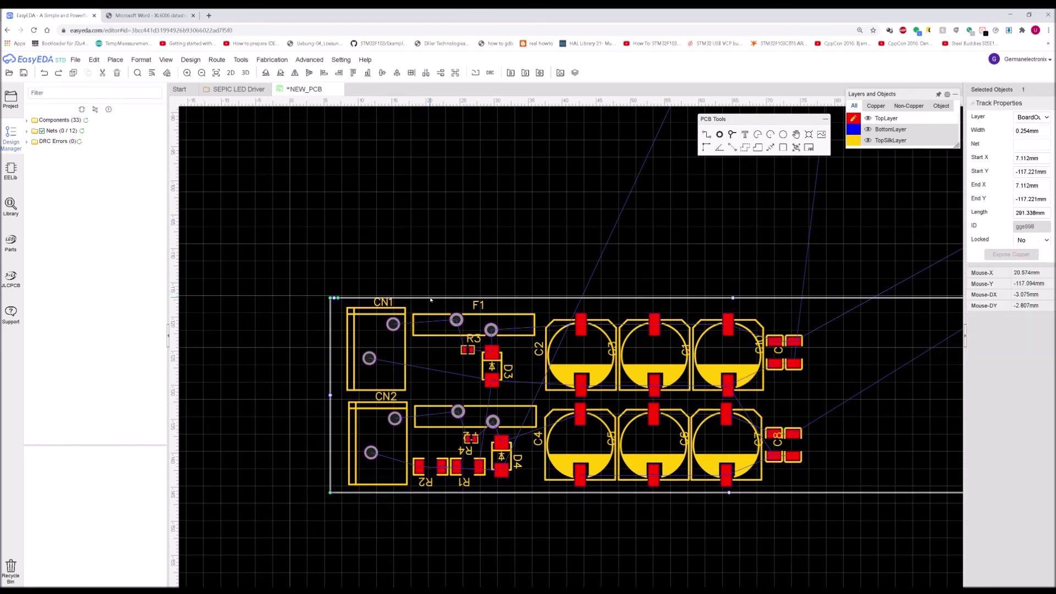
right_drag(529, 281, 375, 278)
scroll(516, 282, down, 3)
right_drag(541, 221, 458, 340)
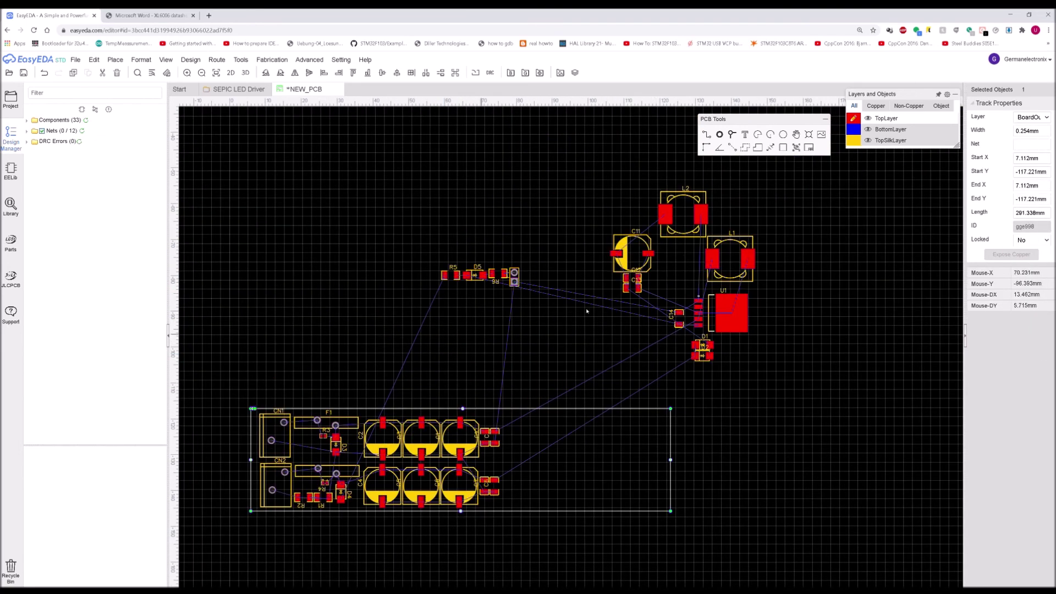
drag(427, 261, 533, 318)
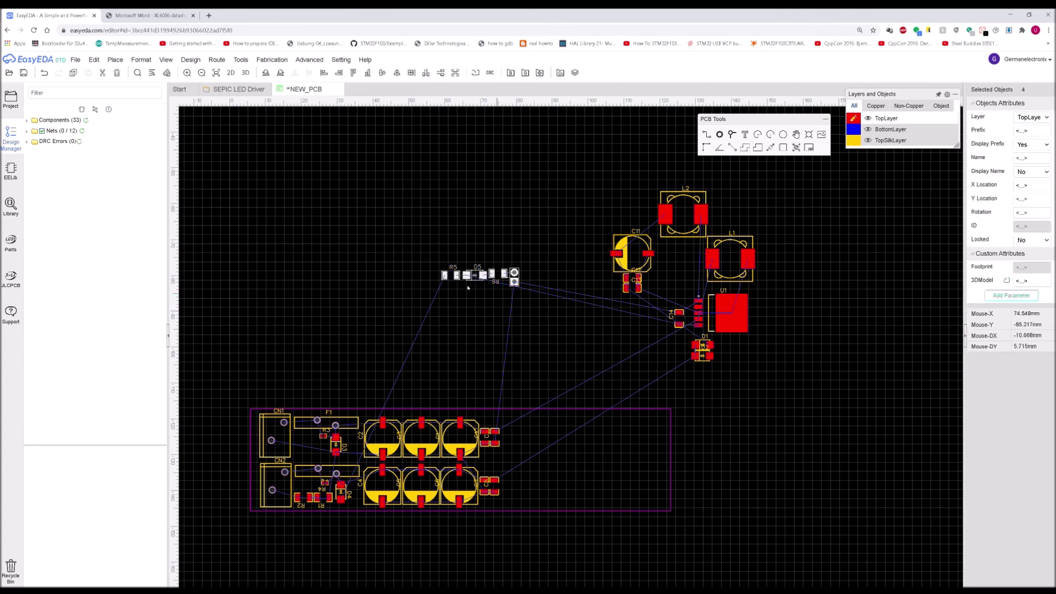
drag(456, 286, 486, 451)
drag(538, 486, 473, 345)
drag(413, 376, 358, 458)
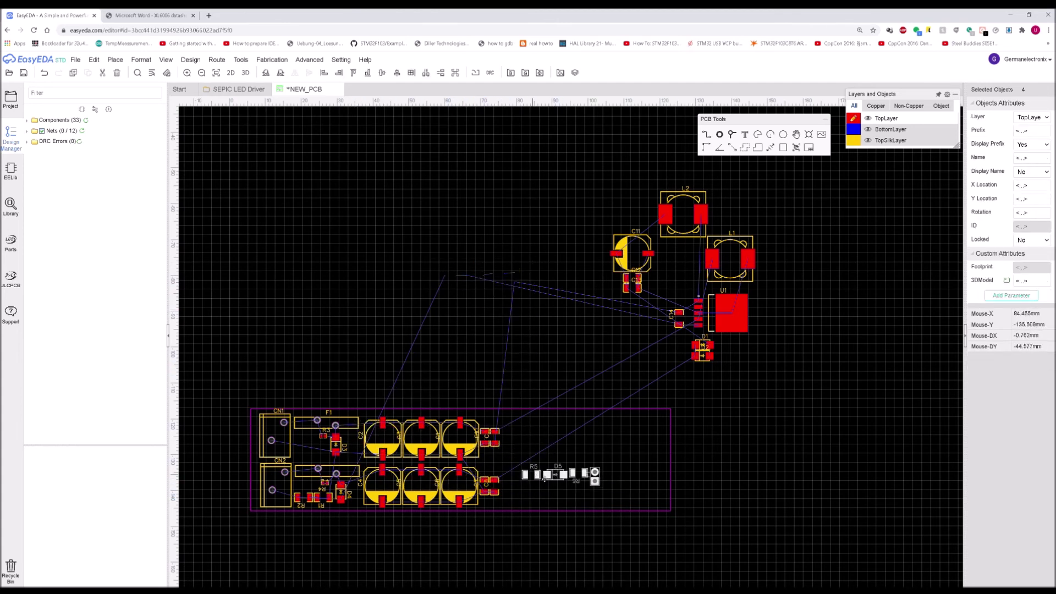
scroll(566, 485, up, 3)
key(space)
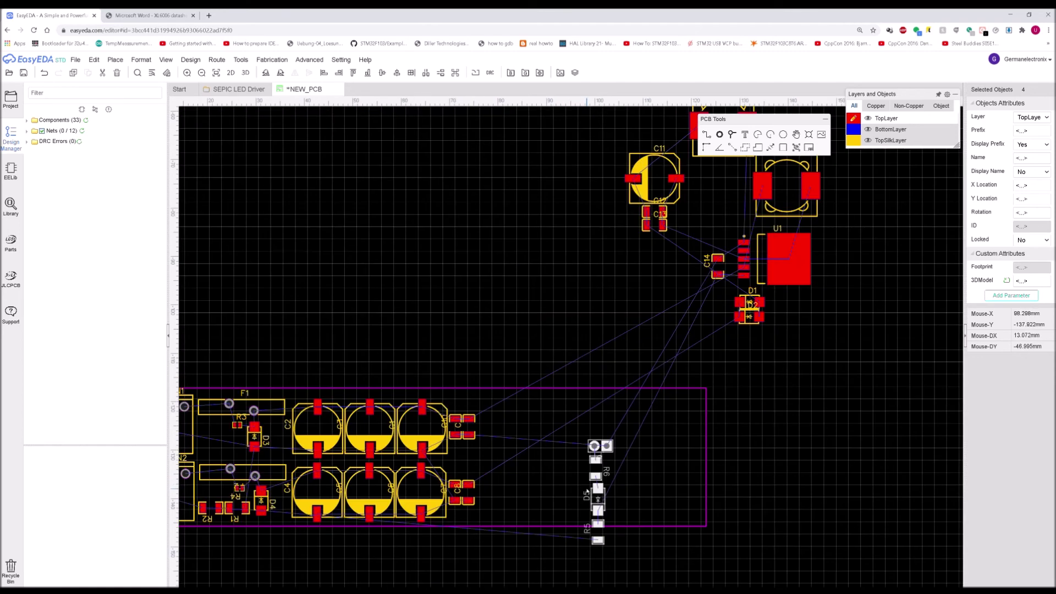
drag(603, 499, 727, 338)
key(space)
Move D1 and D2 aside to the right, and place U1, C14, R6, D5, R5 and the header as a group inside the outline beside C8
click(750, 303)
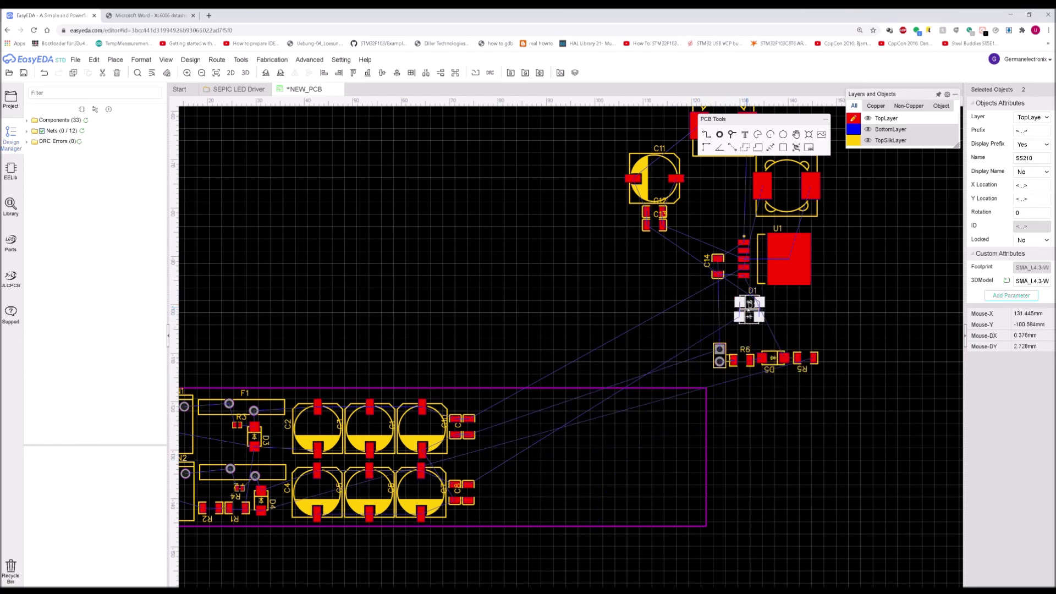
drag(773, 285, 862, 221)
drag(665, 325, 784, 300)
ctrl+click(760, 278)
drag(718, 272, 514, 488)
scroll(466, 480, up, 3)
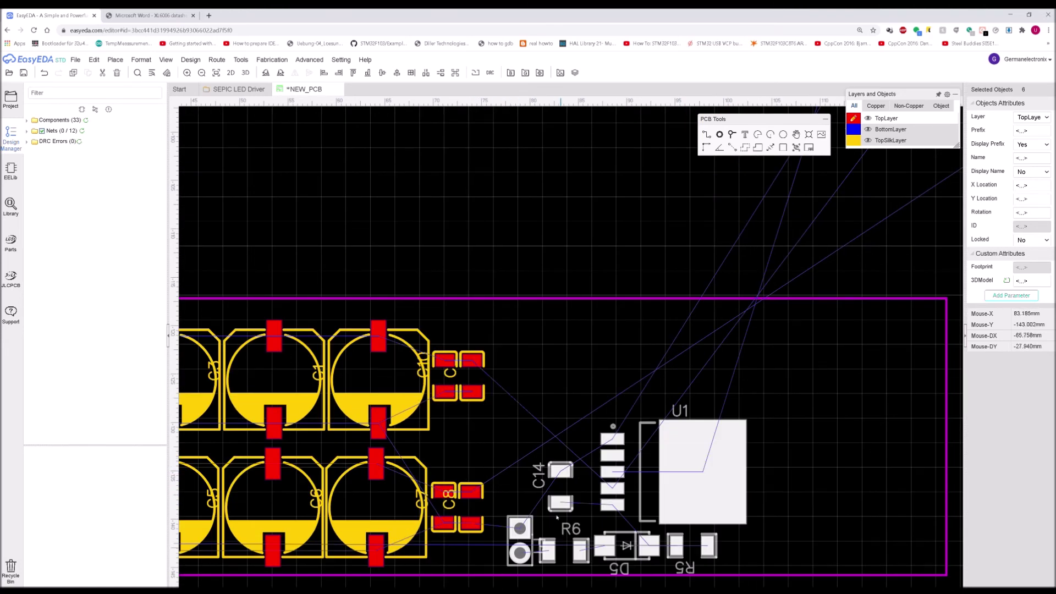
scroll(532, 425, down, 2)
drag(626, 463, 621, 465)
scroll(628, 559, down, 3)
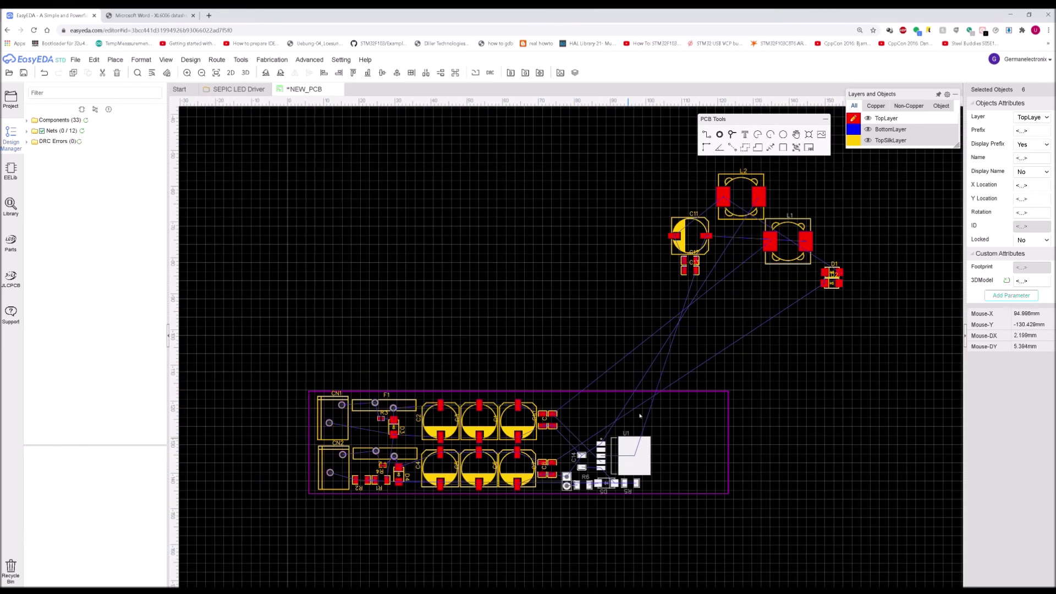
Move inductor L1 into the board outline above C14, to the right of C9 and C10
drag(723, 247, 584, 505)
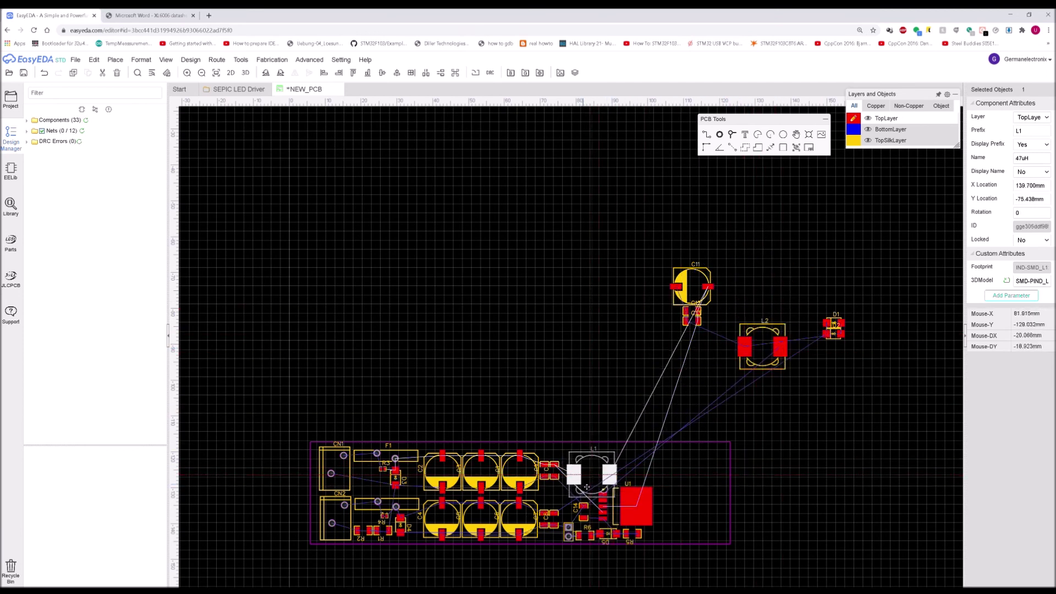
scroll(586, 483, up, 5)
drag(577, 411, 564, 386)
right_drag(836, 387, 787, 226)
Shift U1, D5 and R5 together slightly to the right, away from C14 and R6
click(743, 372)
click(736, 419)
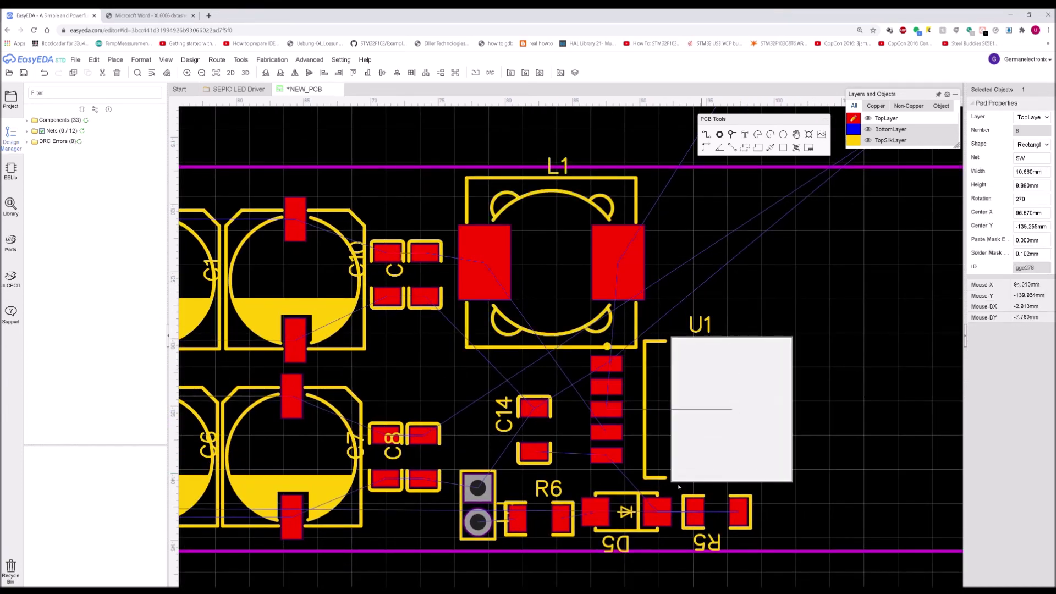
ctrl+click(621, 511)
ctrl+click(706, 517)
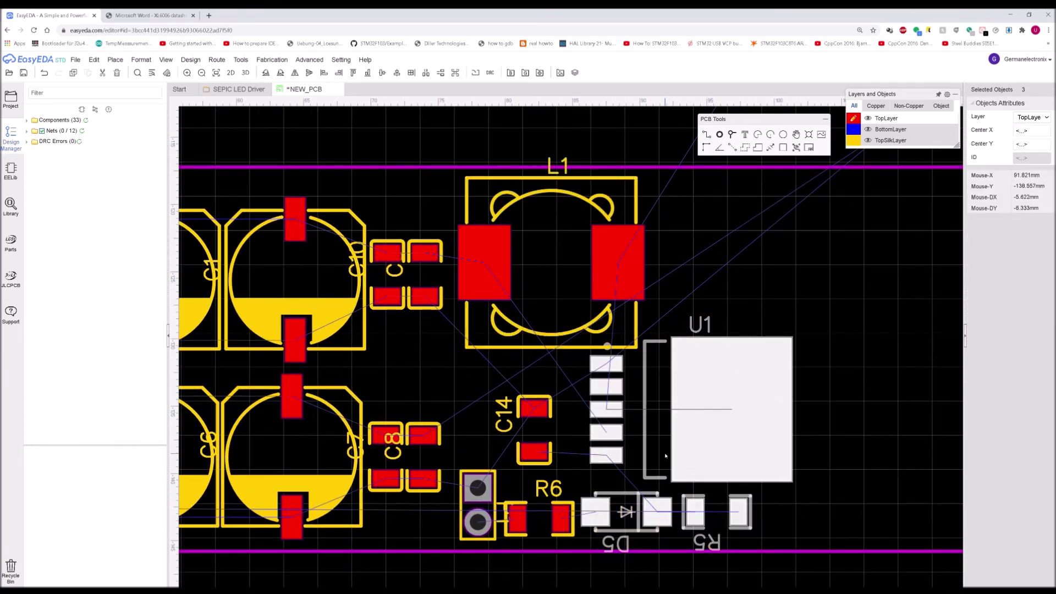
drag(663, 454, 712, 459)
scroll(710, 462, down, 2)
click(559, 363)
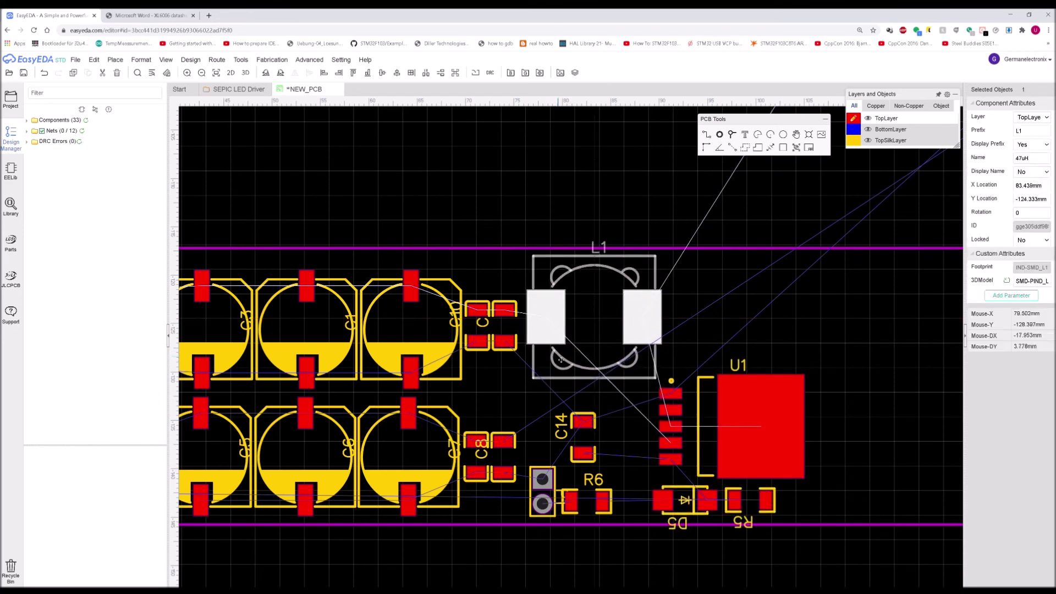
Move C11, C12 and C13 as a group, rotated to 270°, into the outline right of L1, and shift C11 slightly further right
scroll(560, 360, down, 2)
scroll(566, 367, down, 2)
click(568, 184)
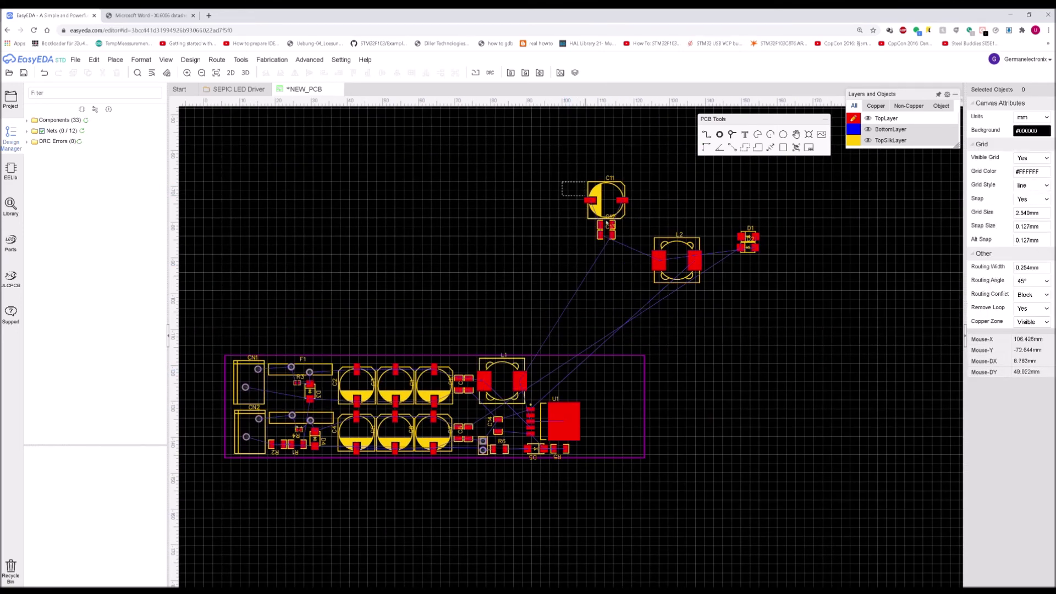
drag(640, 262, 639, 259)
drag(606, 207, 558, 450)
key(space)
key(space)
scroll(580, 320, up, 3)
key(space)
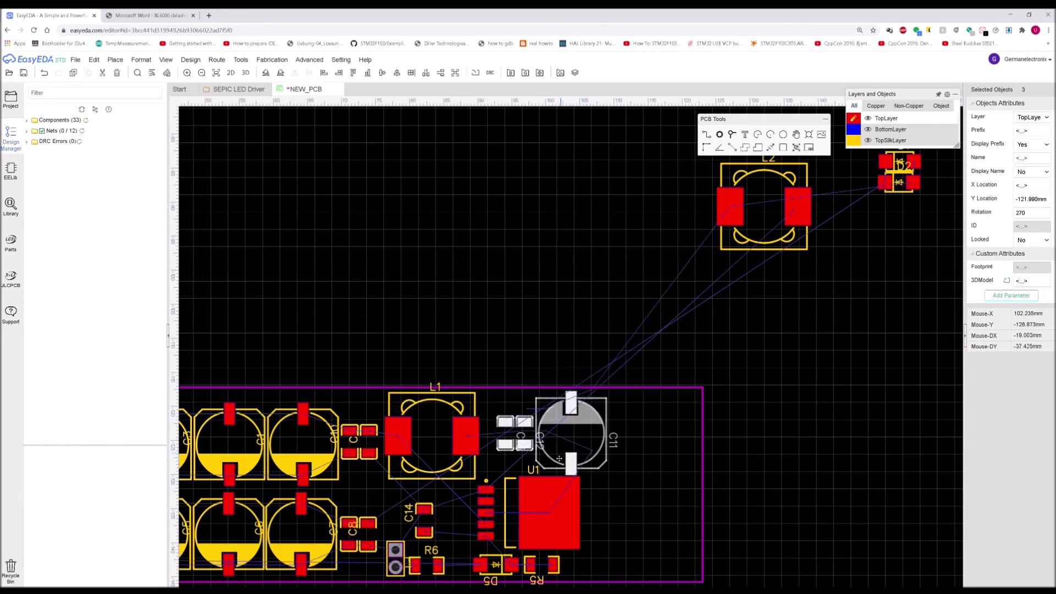
scroll(547, 450, up, 5)
scroll(704, 407, down, 4)
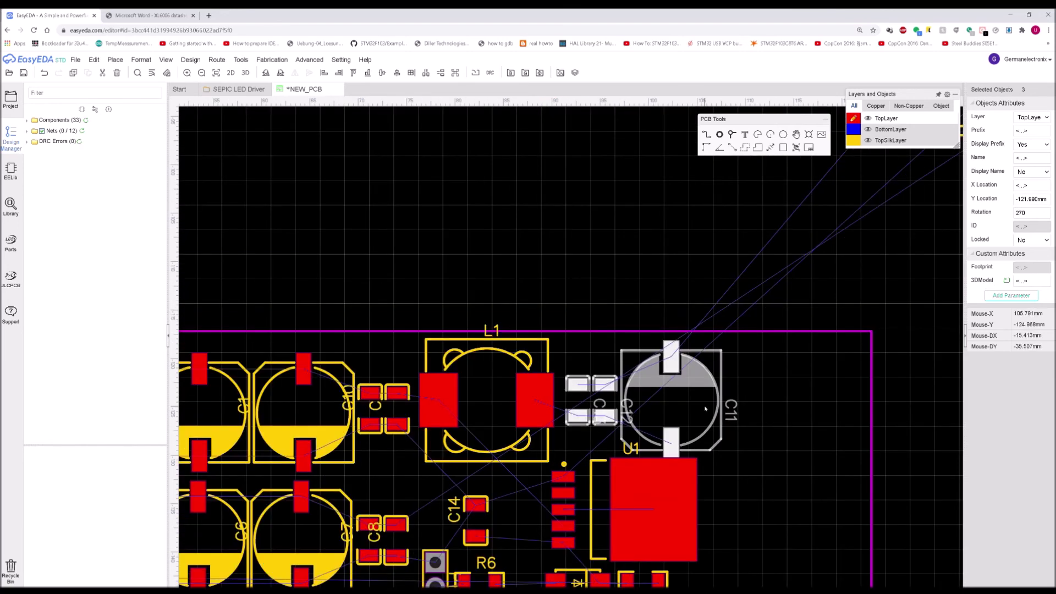
click(760, 380)
drag(706, 392, 726, 386)
Nudge U1 slightly down, away from C11, and move D5 left towards R6
right_drag(754, 429, 750, 335)
drag(639, 442, 640, 450)
drag(637, 493, 645, 497)
drag(573, 489, 543, 491)
Place R5 horizontally at 0° rotation above the two-pin header, shifting C14 and the header slightly to make room
drag(660, 498, 526, 454)
drag(473, 432, 451, 424)
key(space)
scroll(450, 423, up, 2)
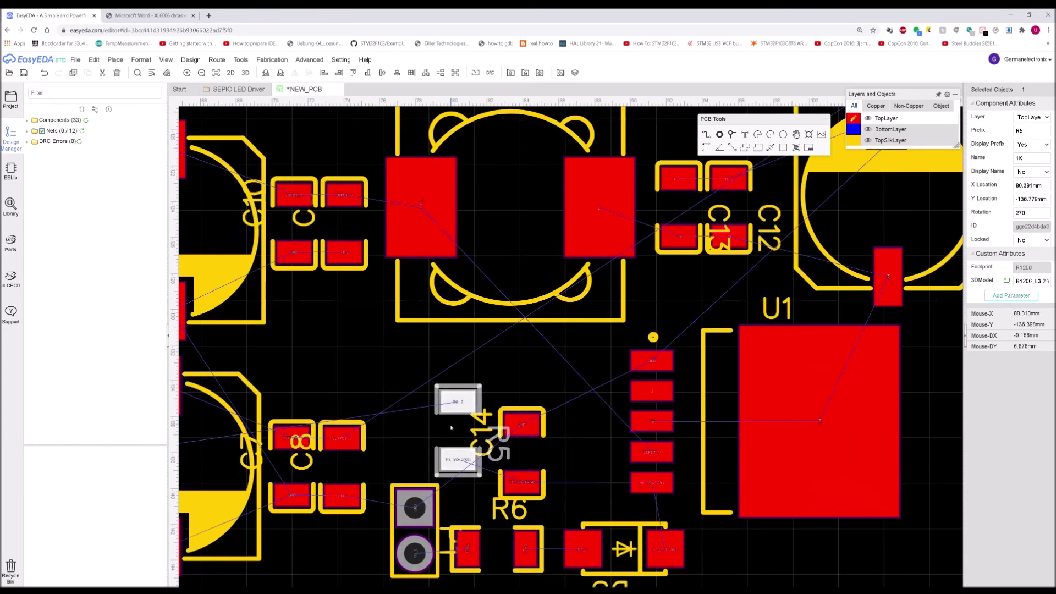
key(space)
scroll(450, 429, up, 2)
drag(492, 456, 477, 466)
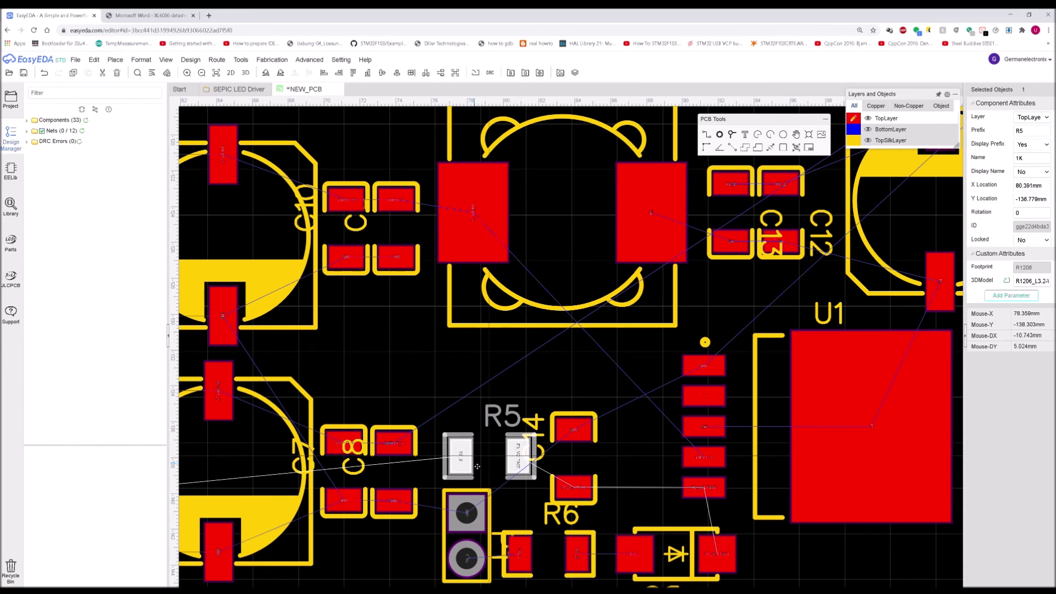
drag(537, 451, 492, 452)
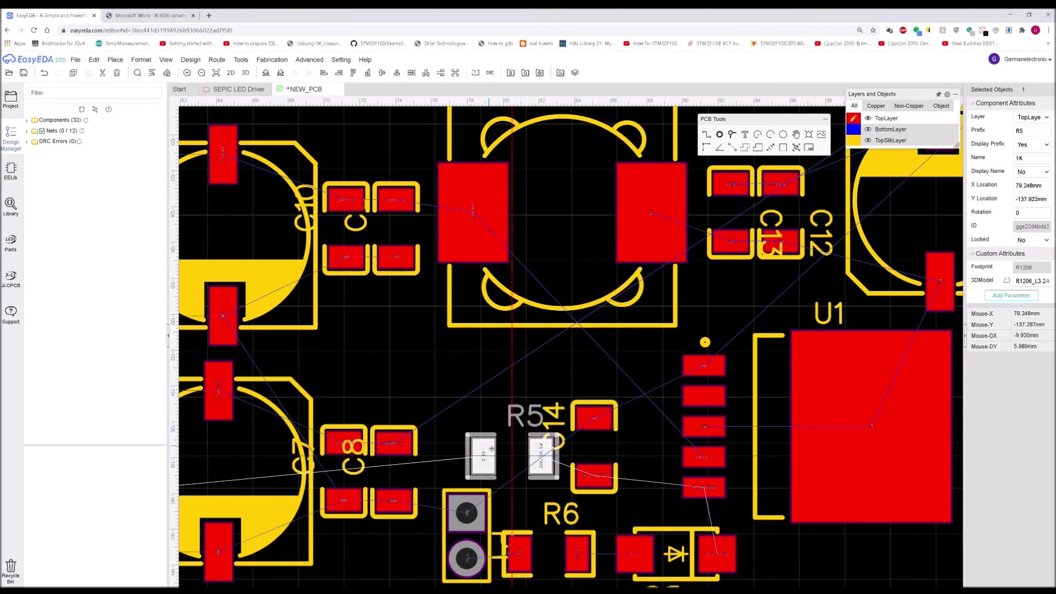
click(466, 525)
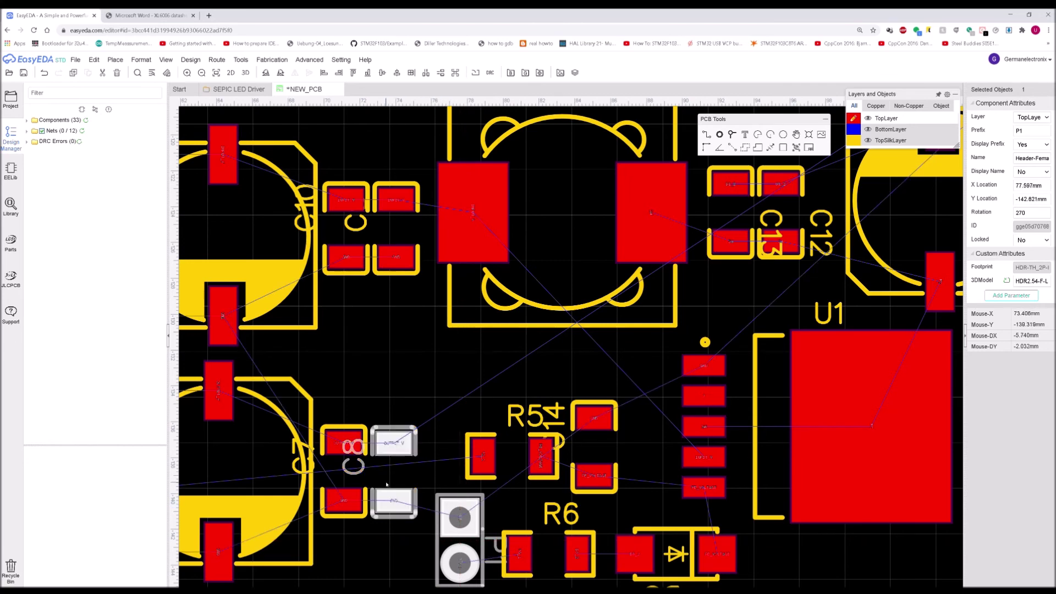
Move inductor L2 into the outline to the right of U1, rotated to 270°
scroll(386, 481, down, 3)
scroll(489, 433, down, 3)
drag(726, 301, 640, 480)
scroll(634, 495, up, 2)
key(space)
key(space)
key(space)
scroll(638, 497, down, 2)
Move D1 and D2 together into the outline, near the lower edge between U1 and L2
drag(781, 214, 833, 297)
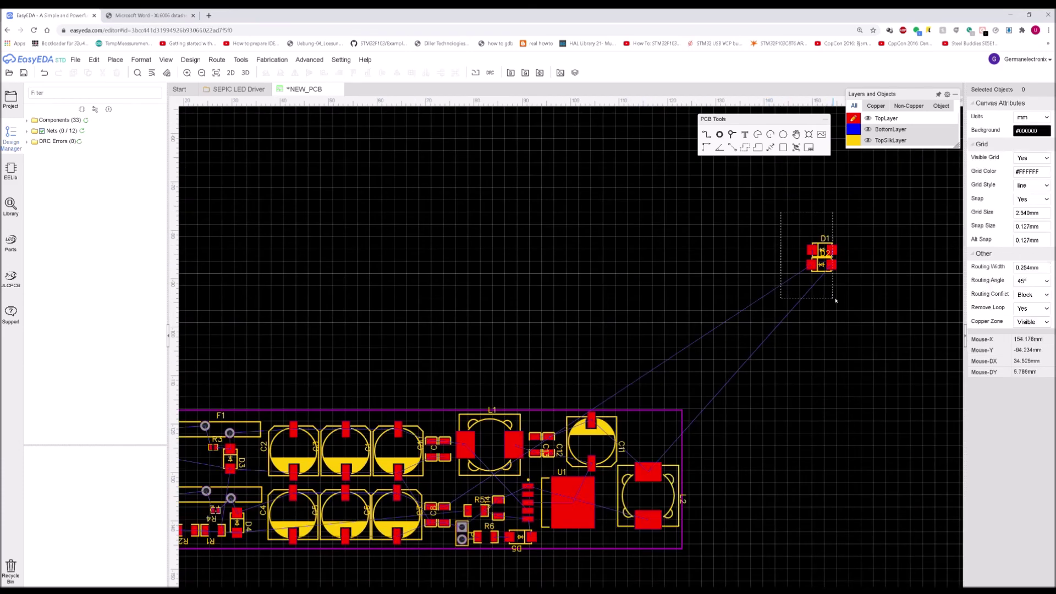
drag(705, 500, 616, 532)
scroll(590, 537, up, 5)
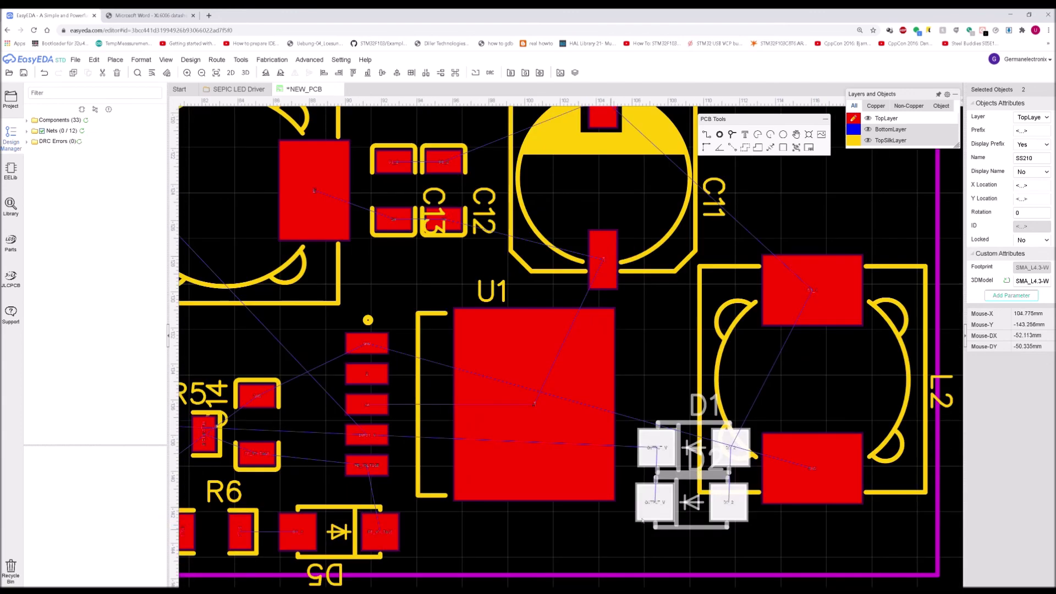
drag(701, 514, 665, 568)
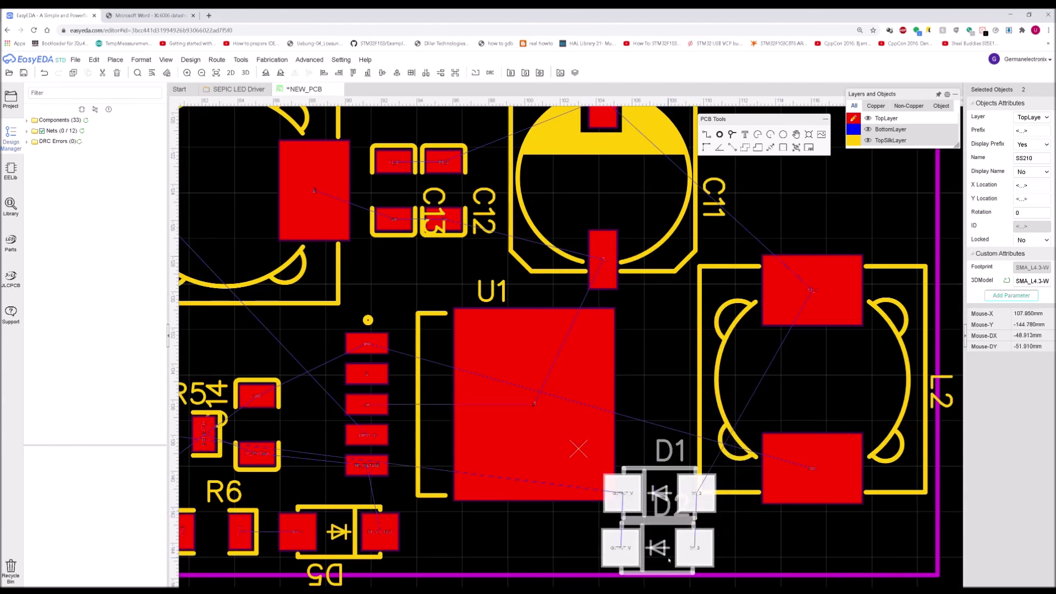
scroll(668, 560, down, 2)
drag(663, 537, 690, 558)
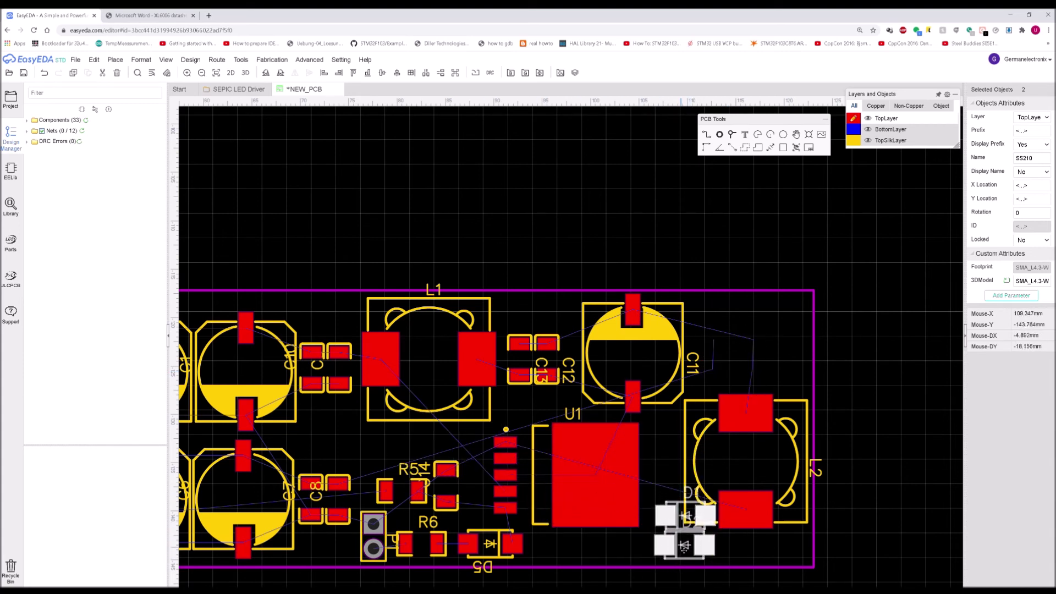
Shift L2 up and slightly right of D1 and D2, and extend the board outline's right edge outward
drag(734, 459, 741, 422)
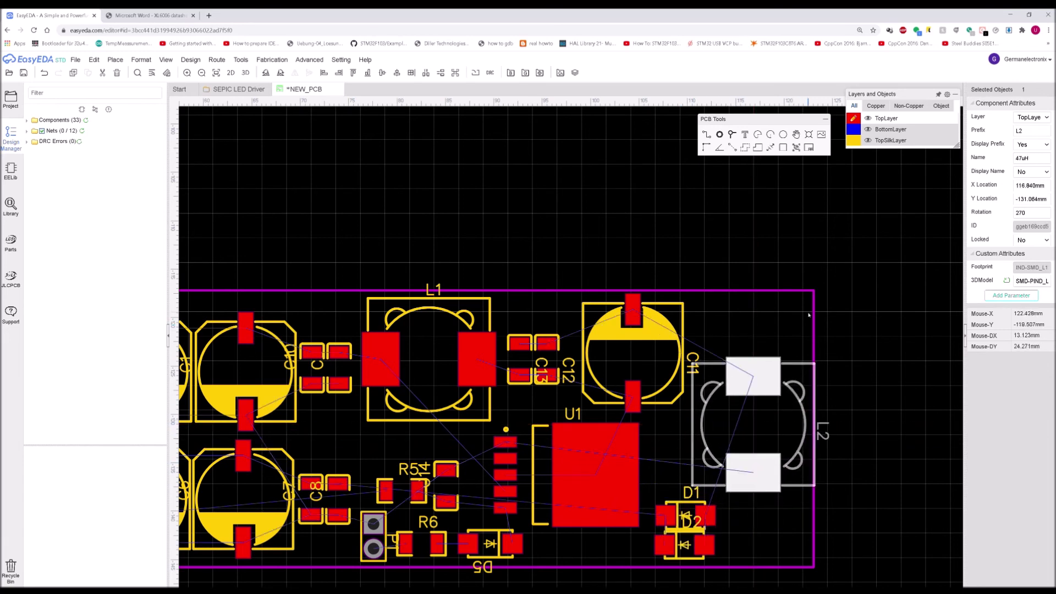
drag(813, 313, 825, 311)
scroll(826, 311, down, 3)
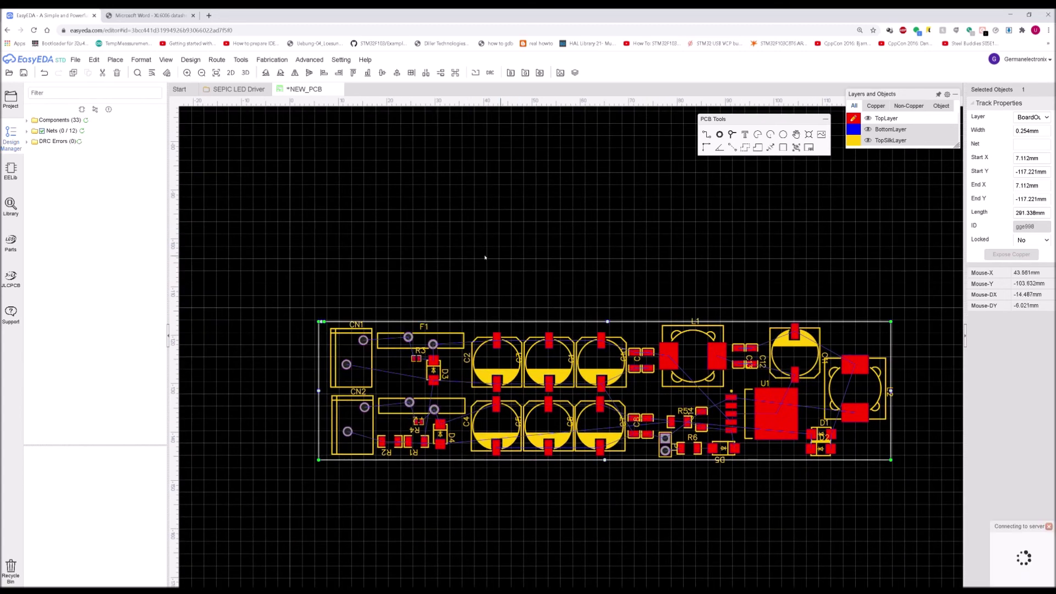
Try to measure the board from the outline's upper-left corner, and leave the measuring tool
click(385, 295)
key(m)
click(315, 311)
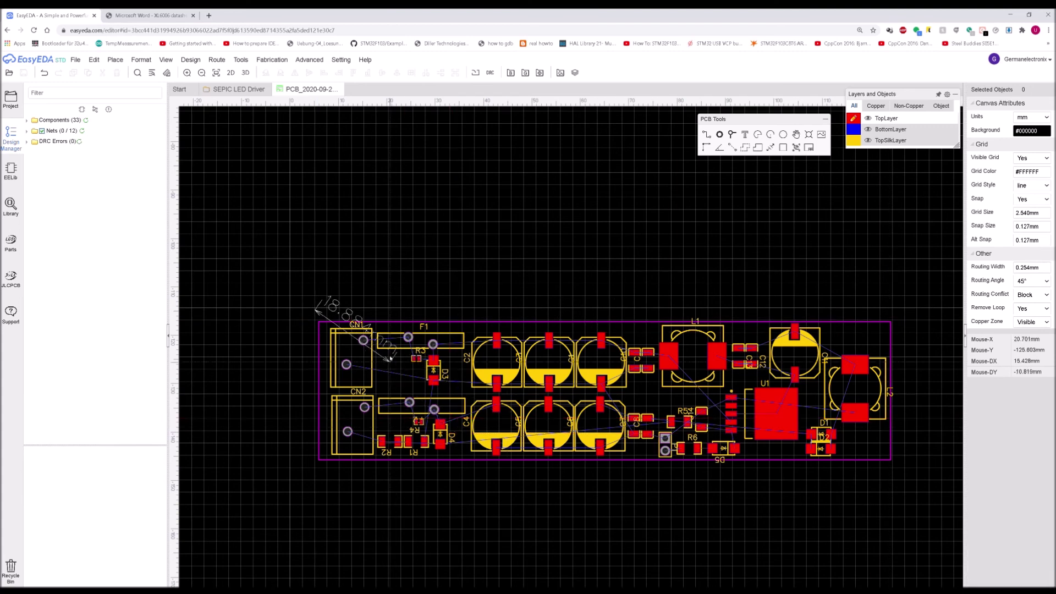
right_drag(389, 366, 386, 363)
right_click(305, 314)
click(305, 319)
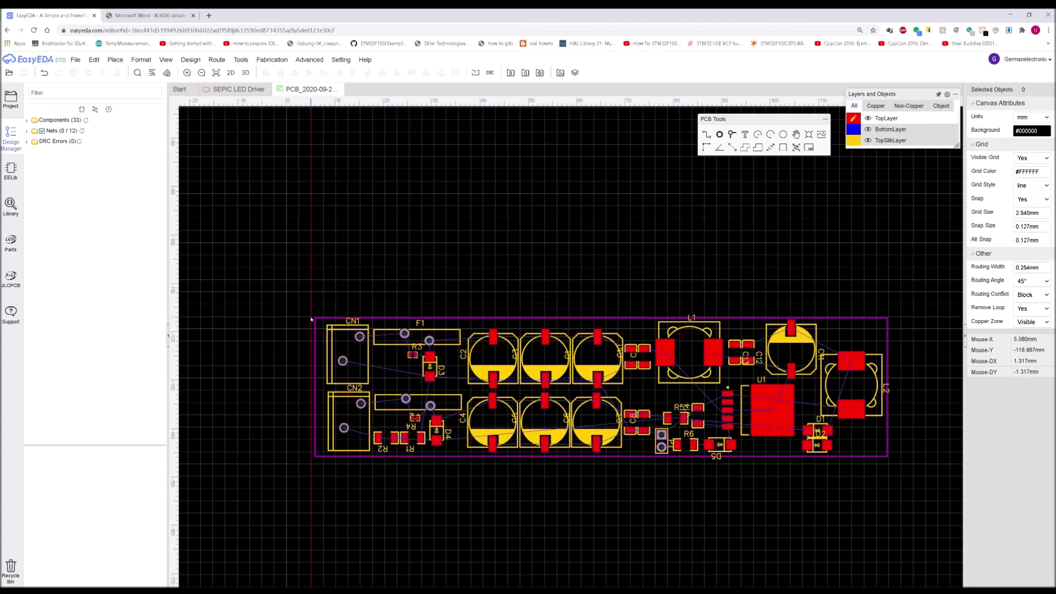
right_click(306, 452)
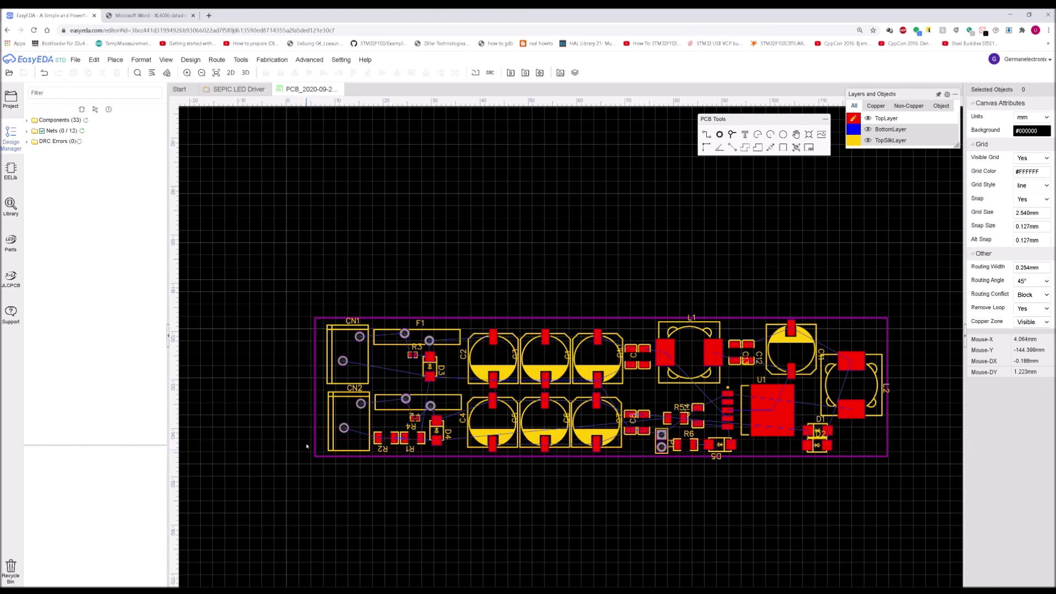
Extend the board outline's left edge outward to leave room beside CN1 and CN2, and save the PCB
scroll(266, 333, up, 2)
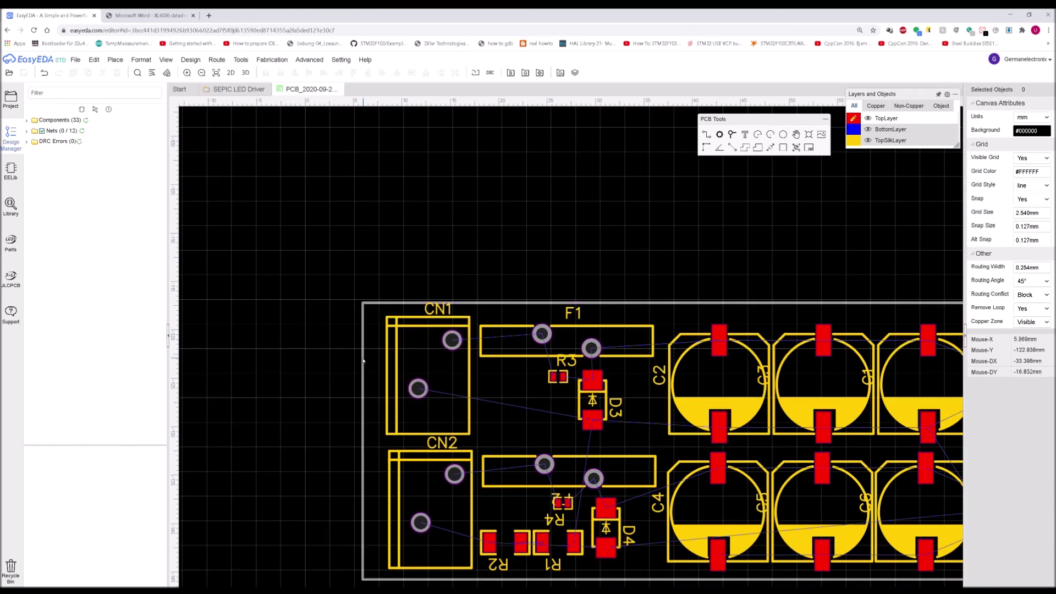
click(342, 360)
drag(352, 358, 338, 358)
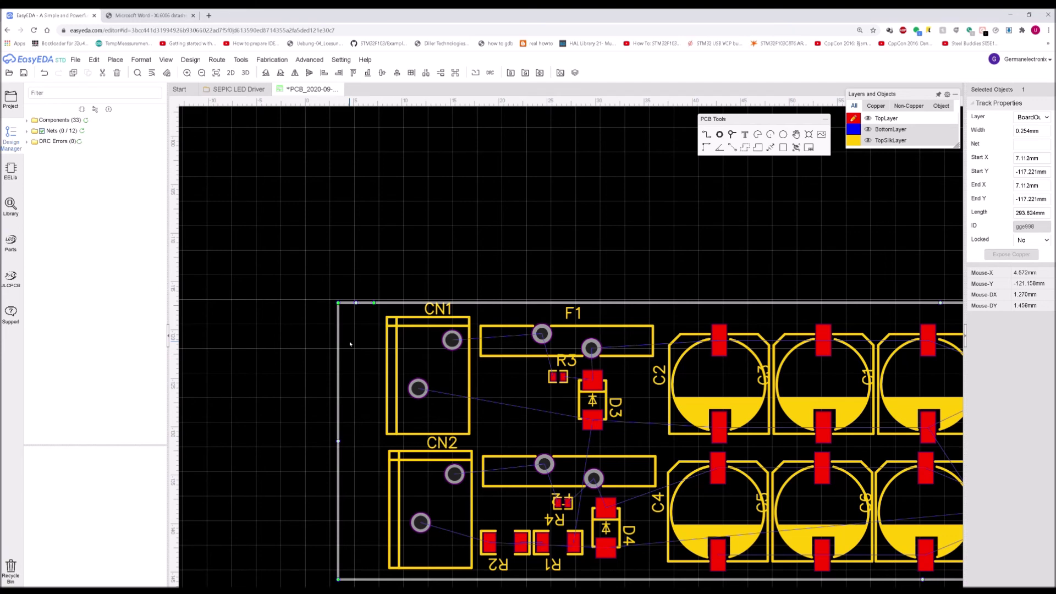
click(696, 283)
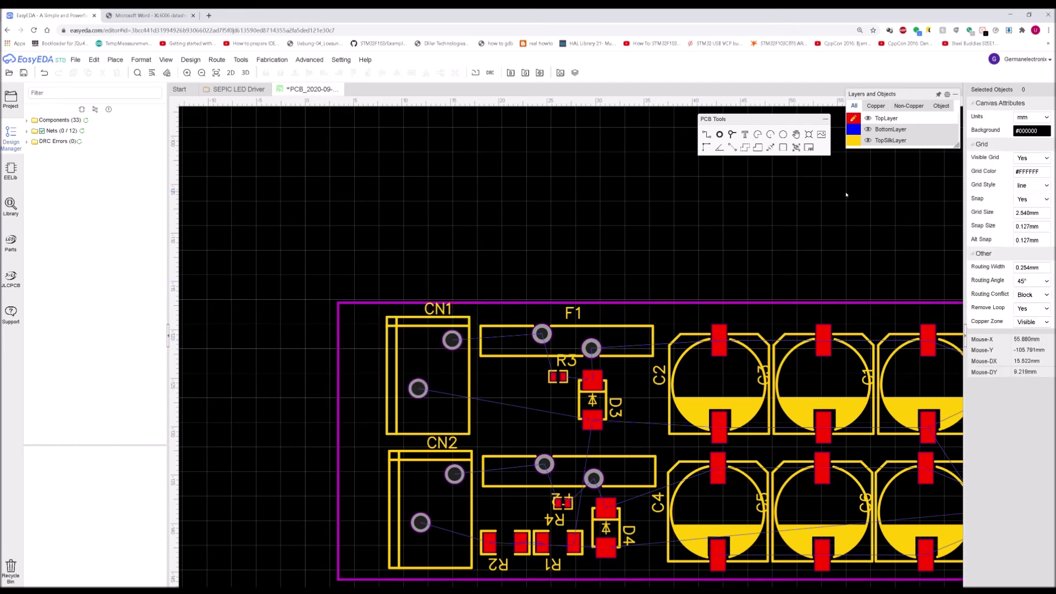
scroll(759, 230, down, 5)
scroll(666, 251, up, 3)
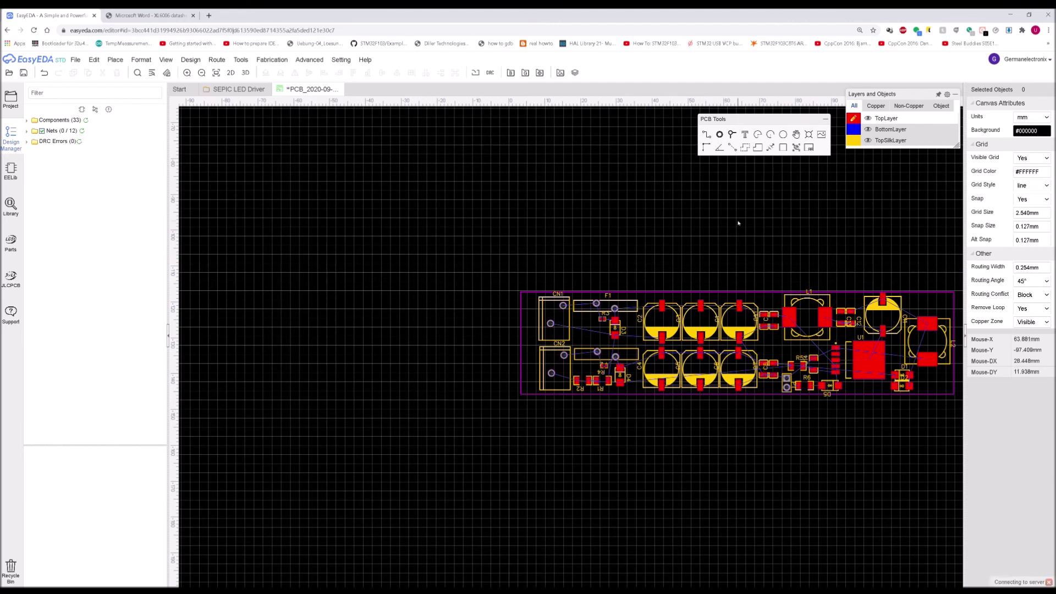
scroll(711, 249, right, 2)
scroll(712, 249, up, 1)
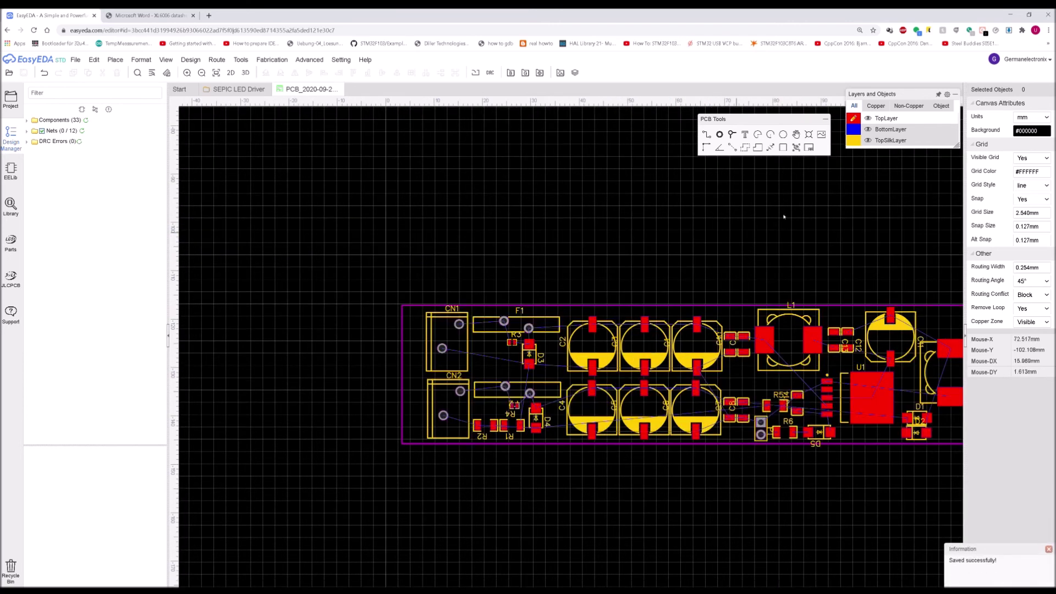
Place a vertical text left of CN1 inside the outline and assign it to the TopSilkLayer
click(744, 134)
key(space)
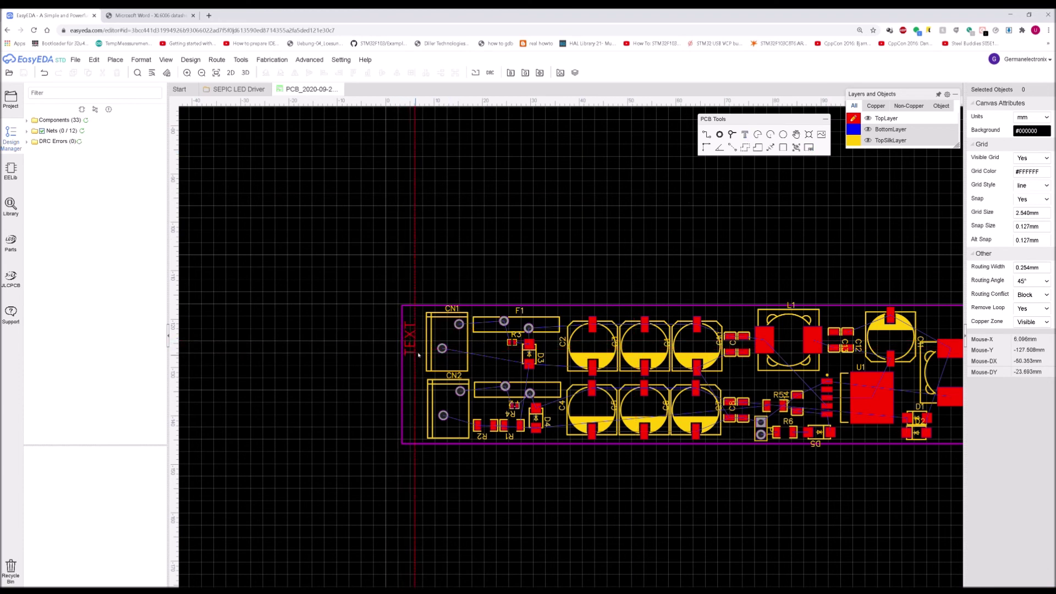
scroll(419, 351, up, 3)
click(419, 351)
key(Escape)
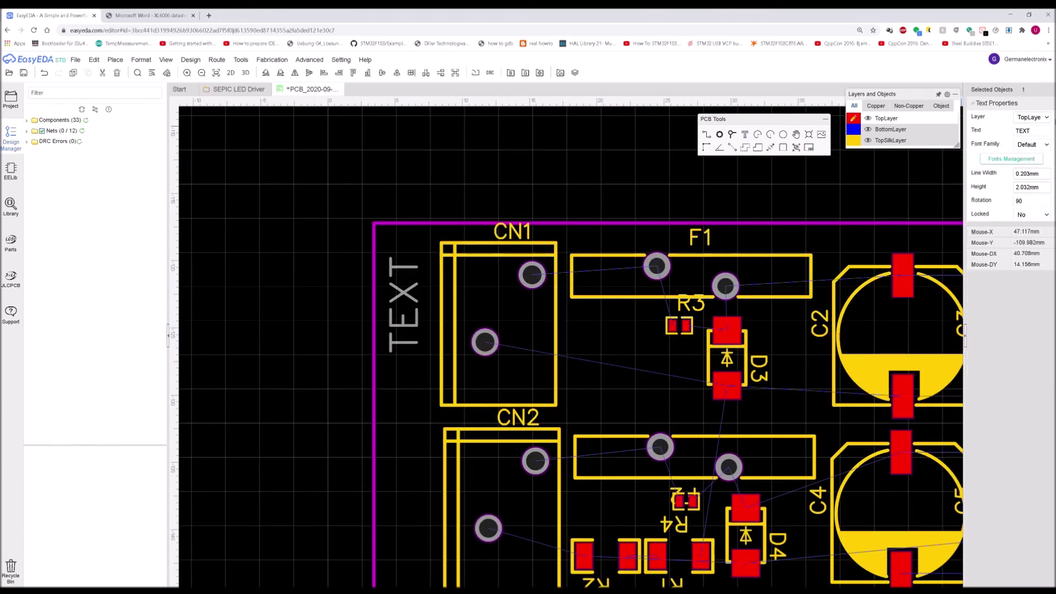
click(1036, 140)
drag(415, 301, 418, 322)
Change the text beside CN1 to "+In-" and rotate it to 270°
double_click(418, 322)
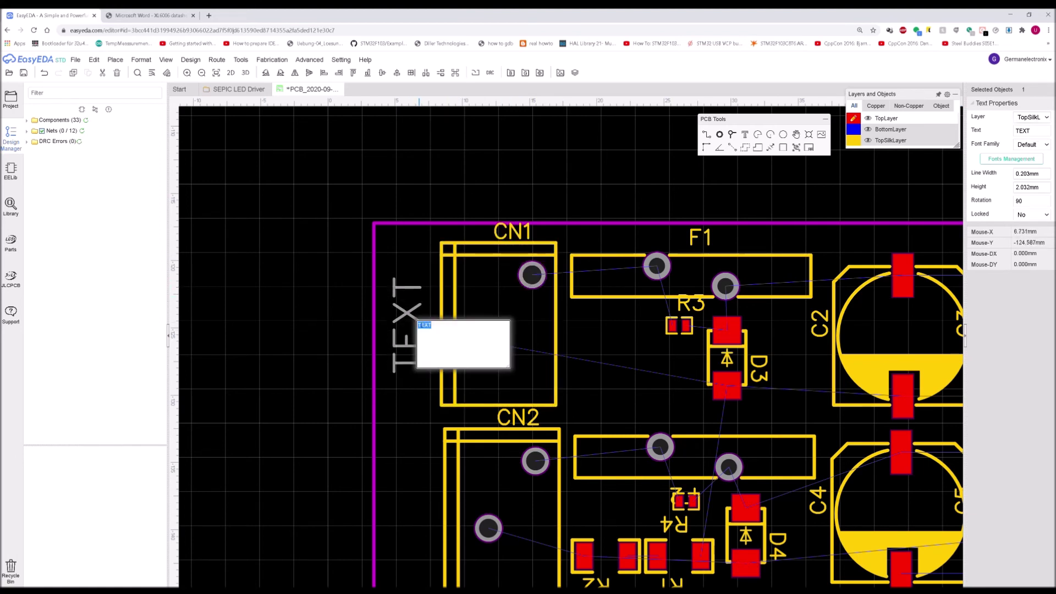
key(BackSpace)
text(+In-)
key(Return)
key(space)
key(space)
Copy the "+In-" label to the left of CN2 and change the copy's text to "+Out-"
key(ctrl+c)
key(ctrl+v)
click(418, 519)
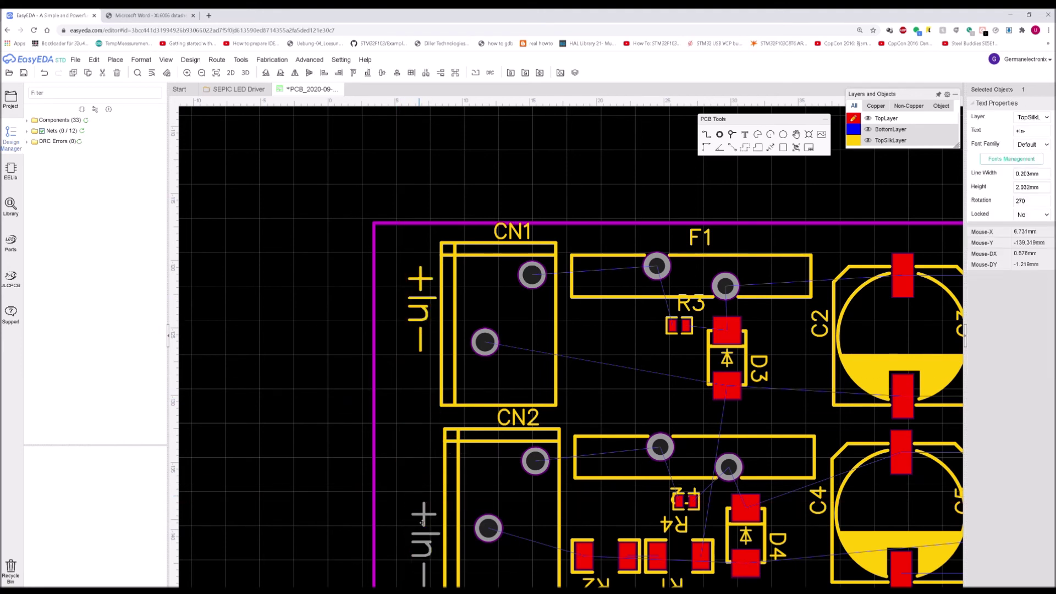
double_click(418, 519)
key(Right)
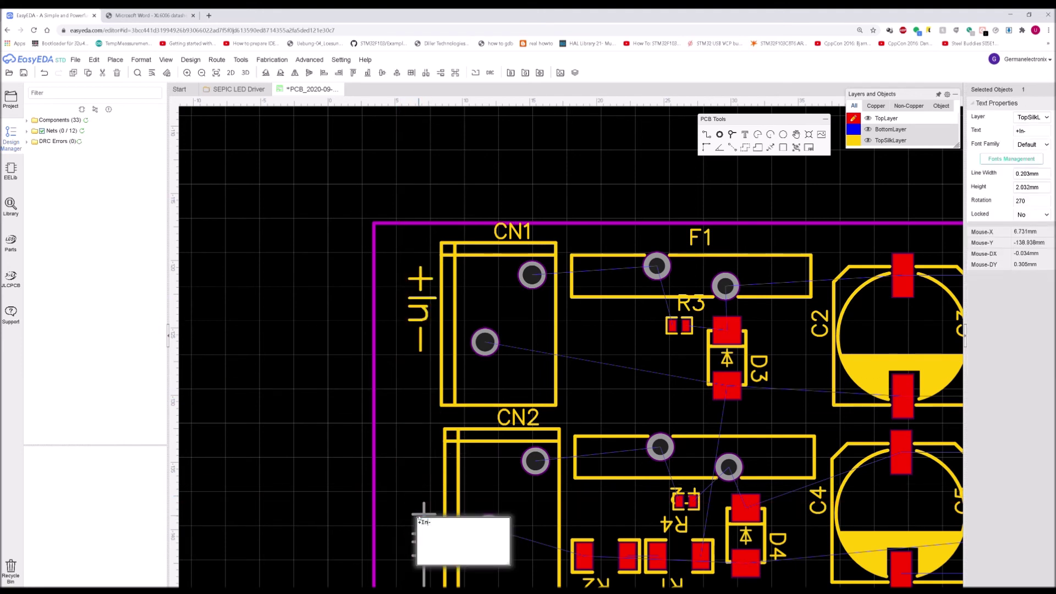
text(Out)
key(Return)
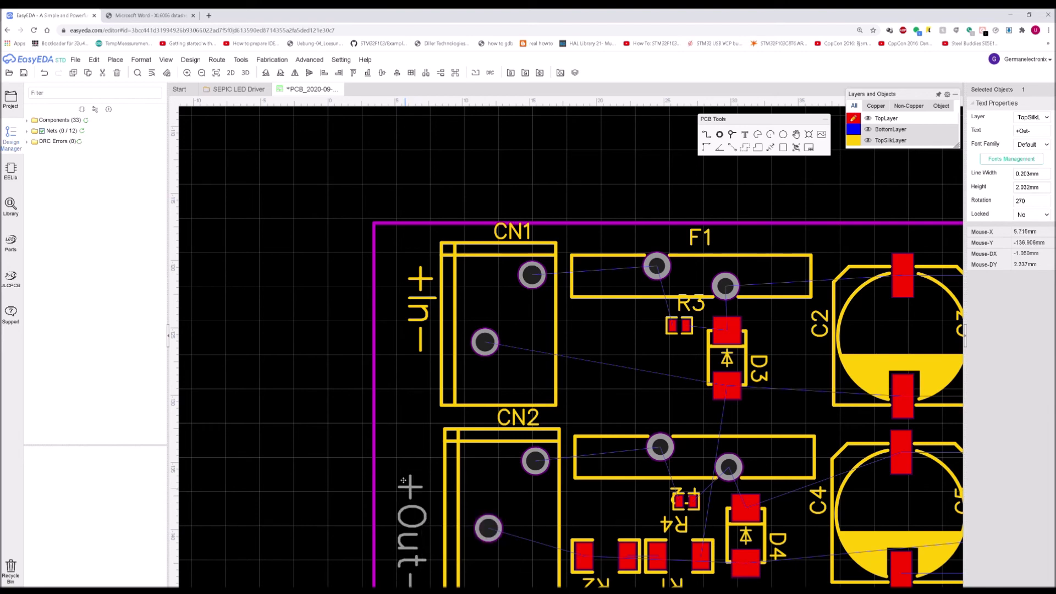
drag(412, 478, 416, 478)
Copy the "+Out-" label to the two-pin header, rotated to 0°, and change its text to "PWM-GND"
scroll(412, 479, down, 4)
key(ctrl+c)
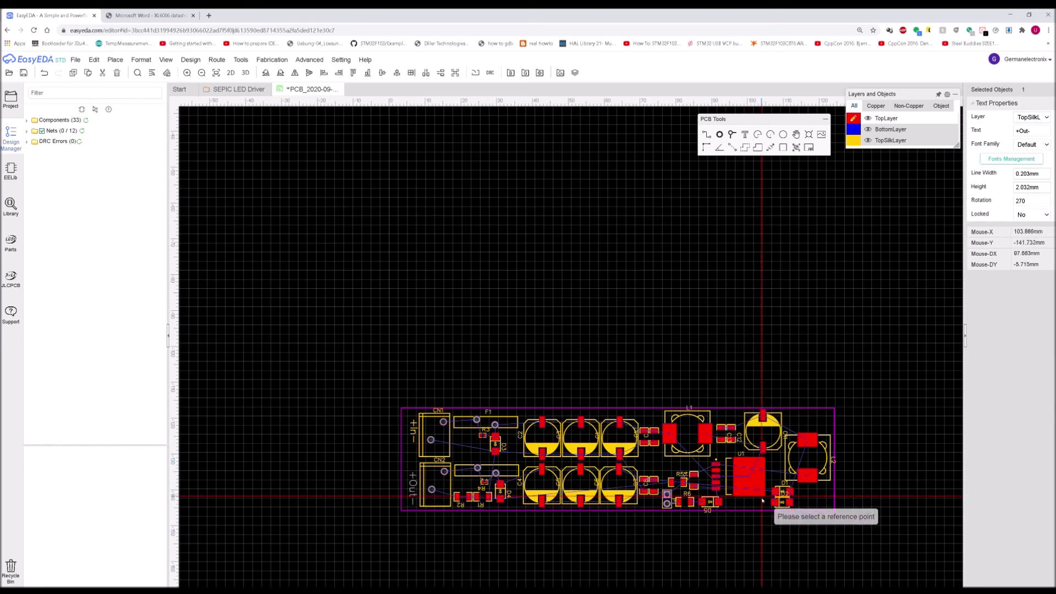
scroll(761, 497, up, 2)
key(ctrl+v)
key(space)
click(541, 507)
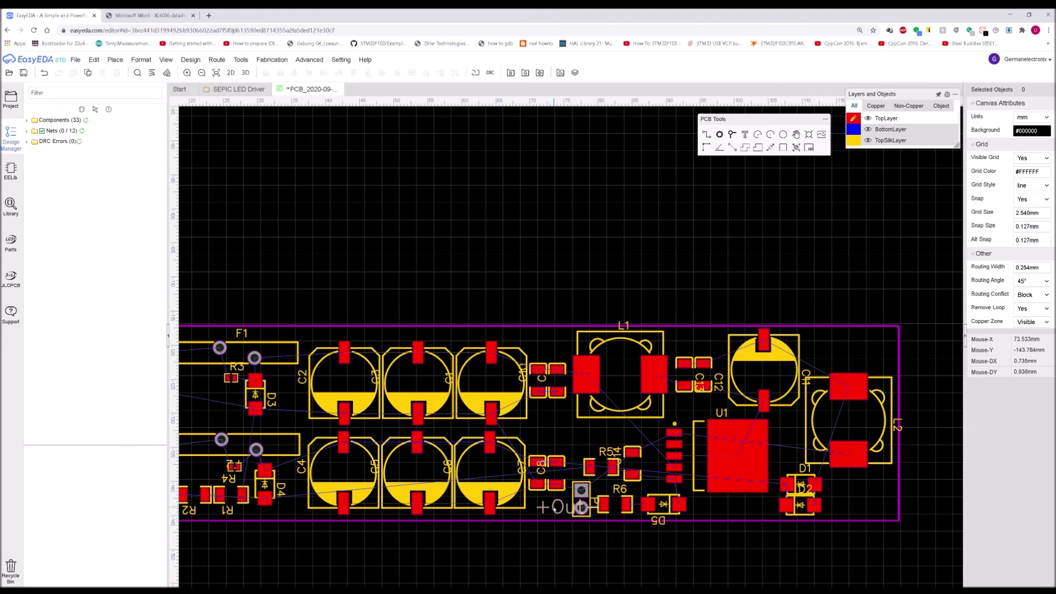
double_click(543, 507)
text(PWM)
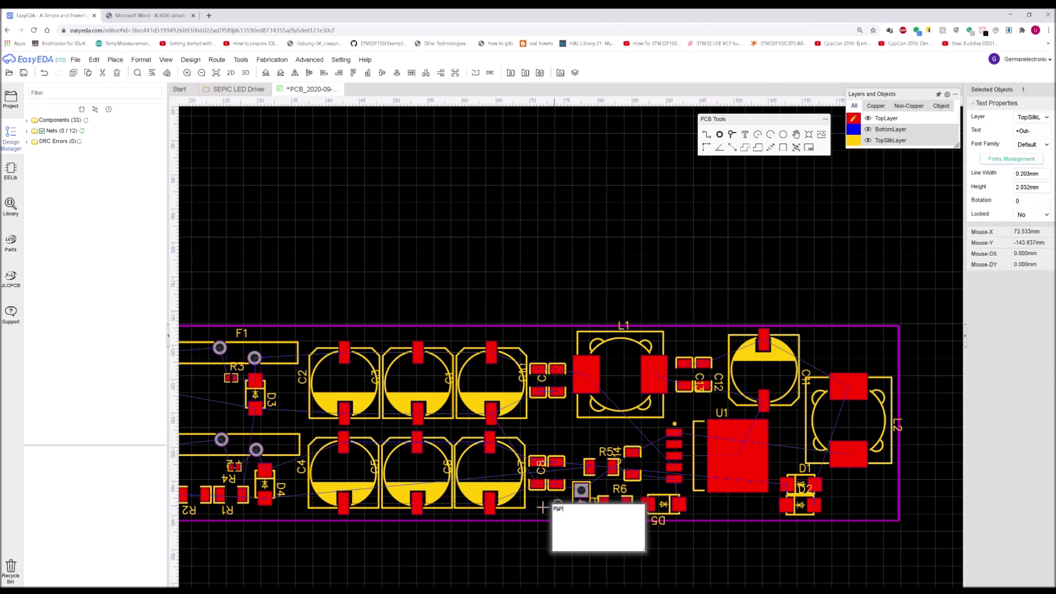
text(-GND)
key(Return)
Rotate the "PWM-GND" label to 270° and position it vertically along the left side of the two-pin header
drag(554, 508, 569, 423)
key(space)
scroll(575, 436, up, 4)
scroll(575, 436, down, 2)
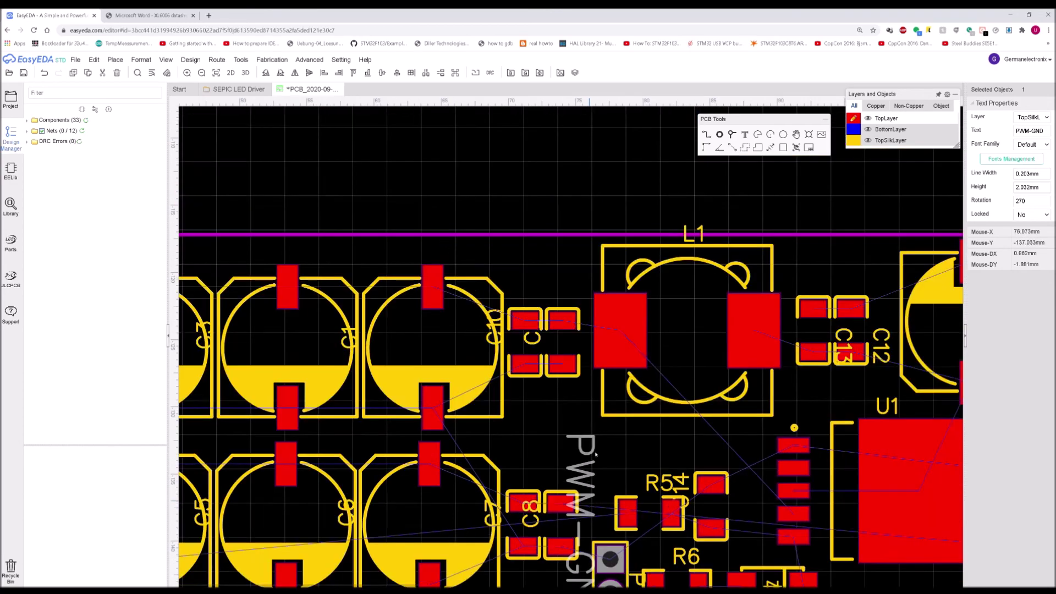
scroll(596, 454, down, 2)
scroll(616, 448, down, 3)
scroll(627, 444, up, 3)
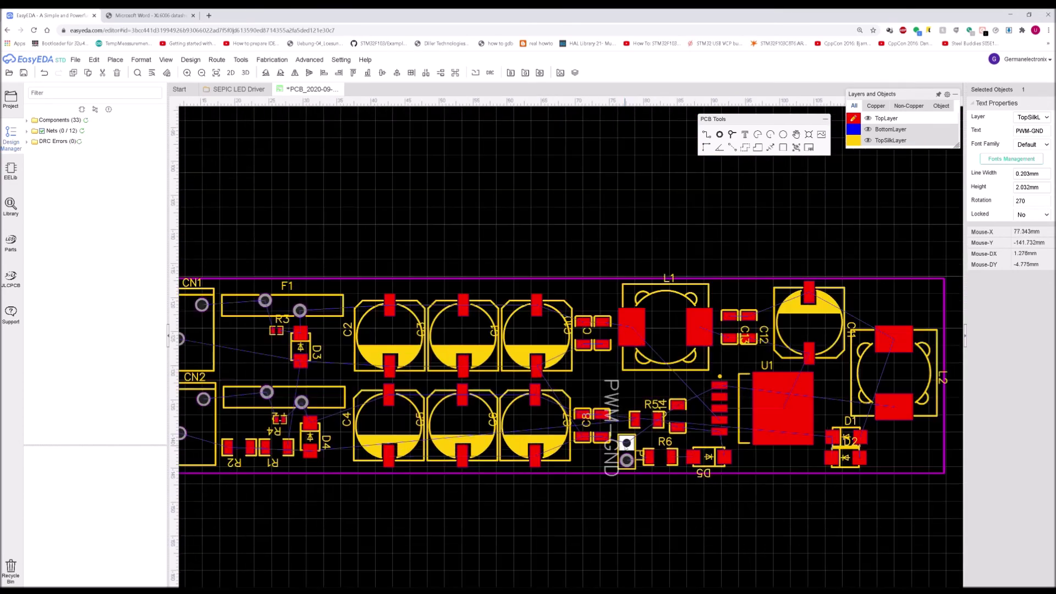
scroll(625, 444, up, 4)
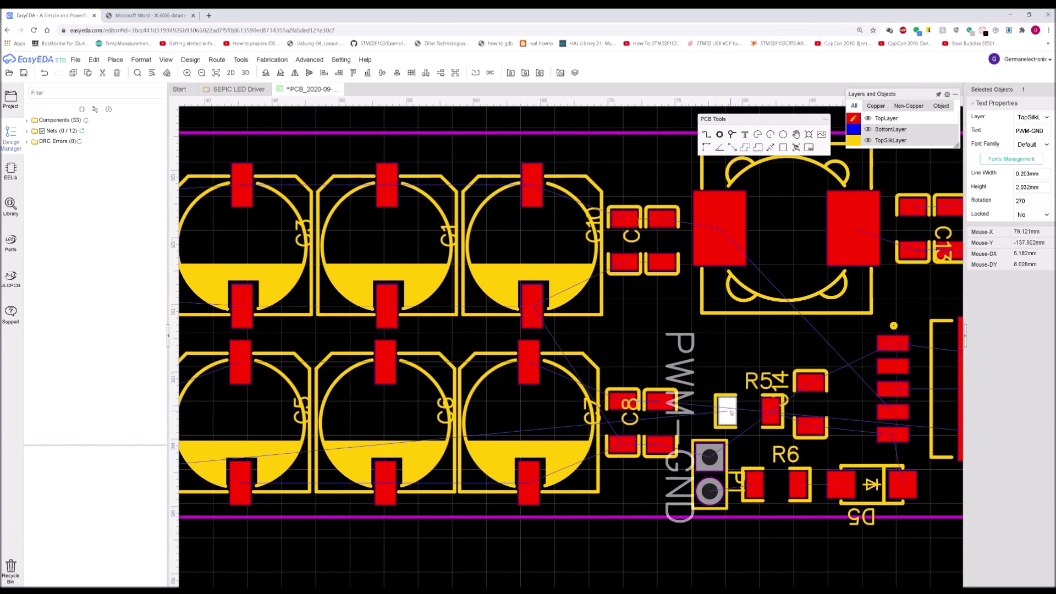
Shift R5, C14, the two-pin header, R6 and D5 slightly right to make room for the "PWM-GND" label
click(731, 412)
drag(732, 412, 773, 425)
click(872, 484)
ctrl+click(785, 491)
ctrl+click(724, 476)
drag(724, 476, 755, 478)
click(786, 416)
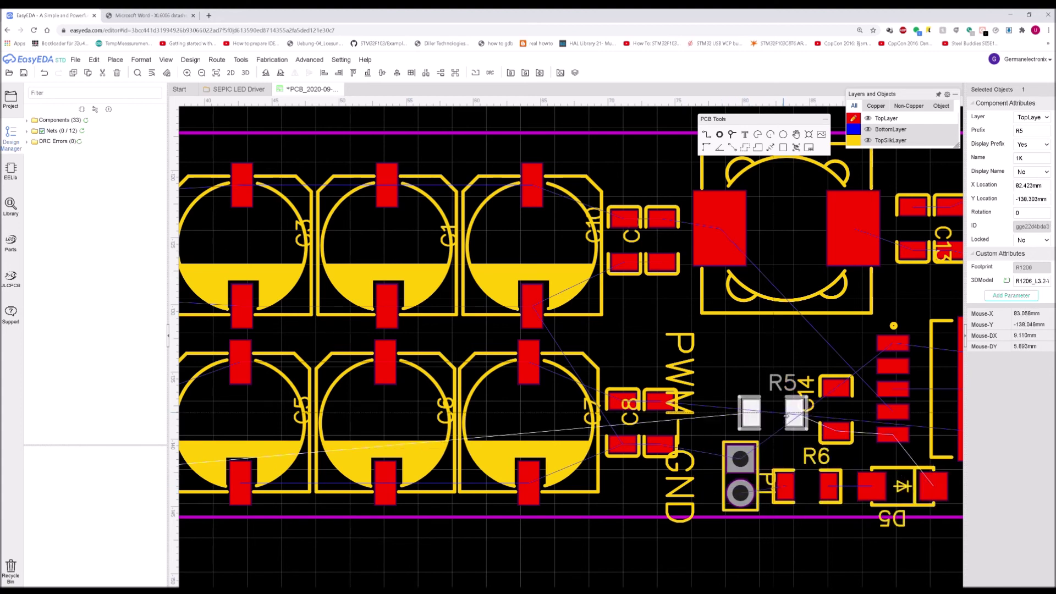
Move the "PWM-GND" label slightly right and up, clear of C8 and next to the two-pin header
drag(694, 390, 714, 380)
scroll(732, 503, down, 5)
click(739, 546)
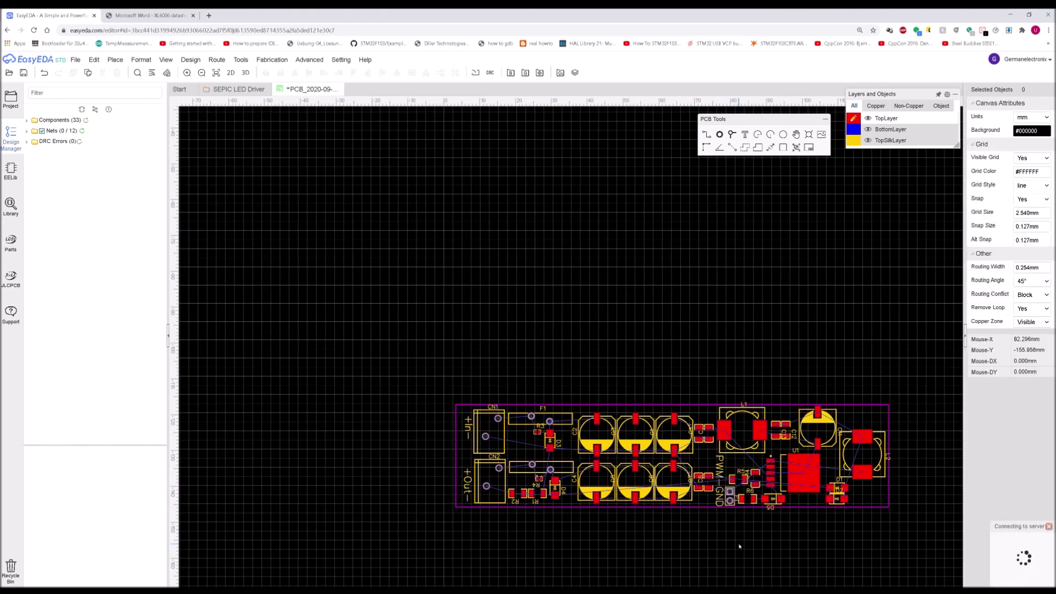
Save the PCB and change the canvas units to mil
right_drag(739, 546, 724, 471)
key(ctrl+s)
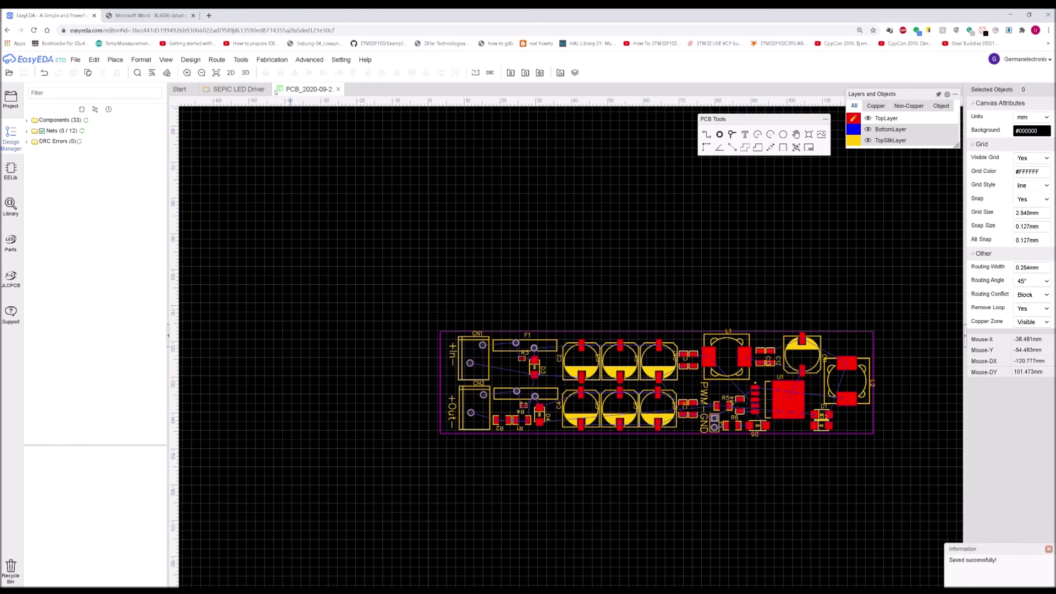
click(216, 59)
click(225, 68)
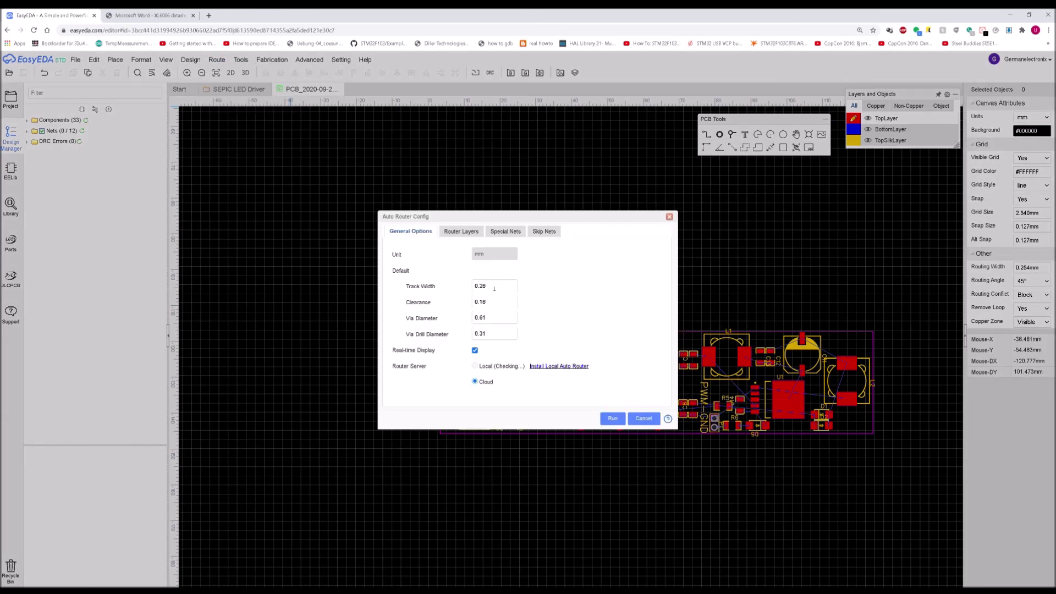
click(669, 216)
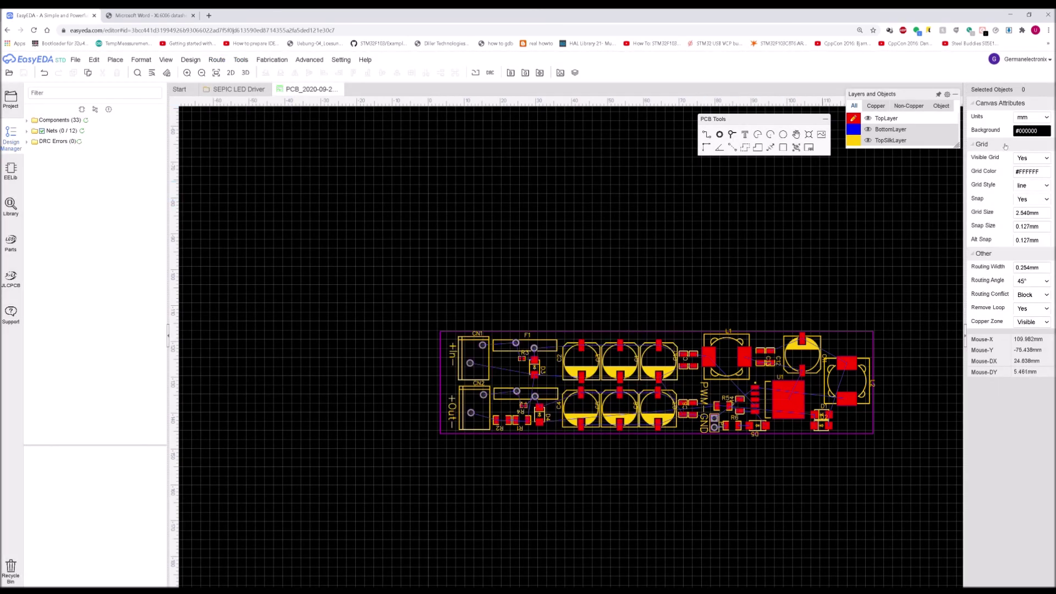
click(1026, 132)
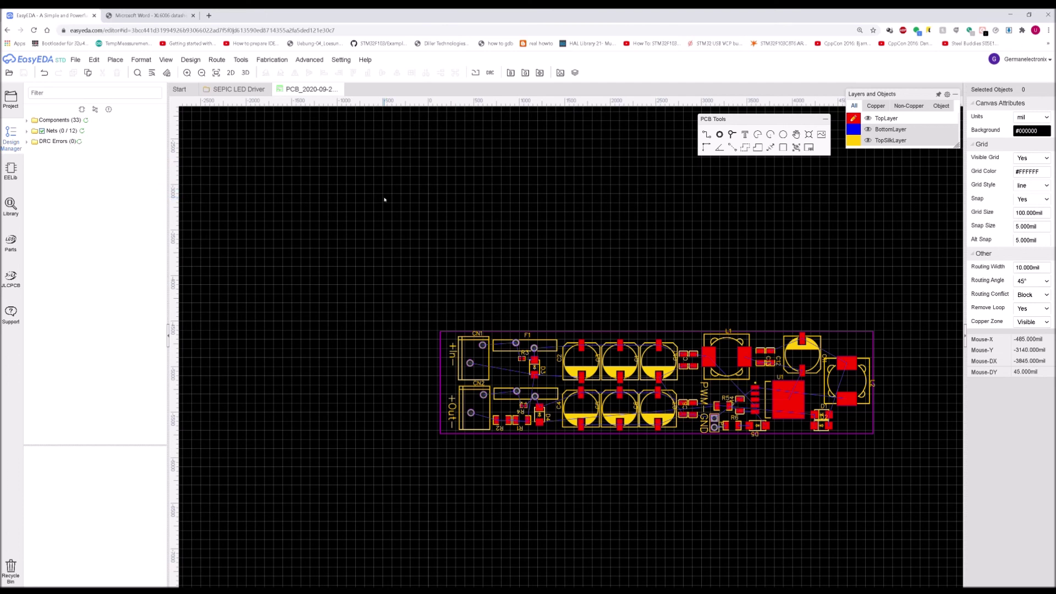
Try to autoroute the board on the cloud router server with a 20 mil track width
click(228, 71)
double_click(484, 288)
text(20)
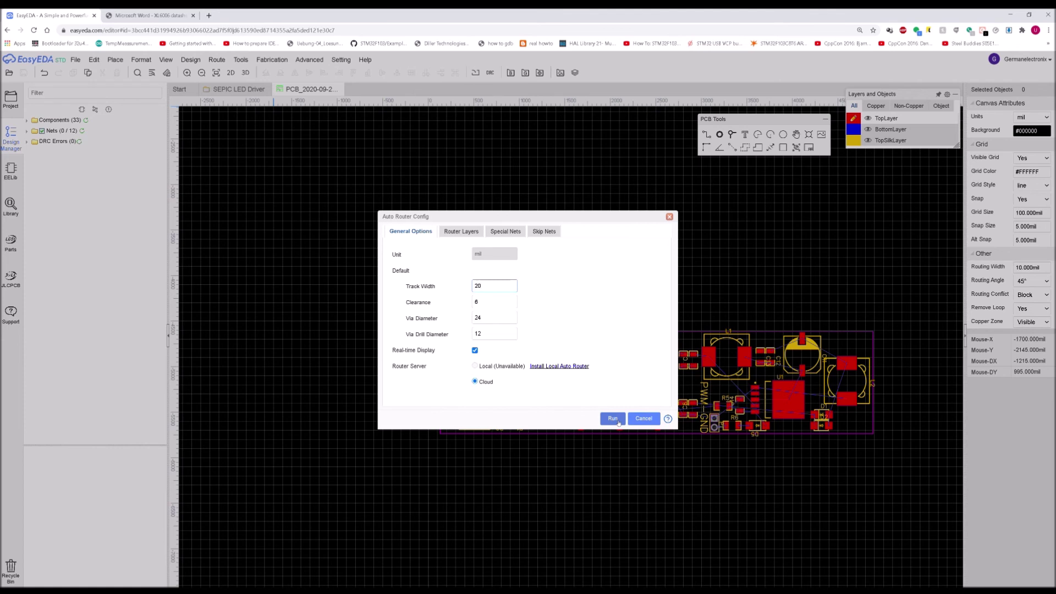
click(617, 421)
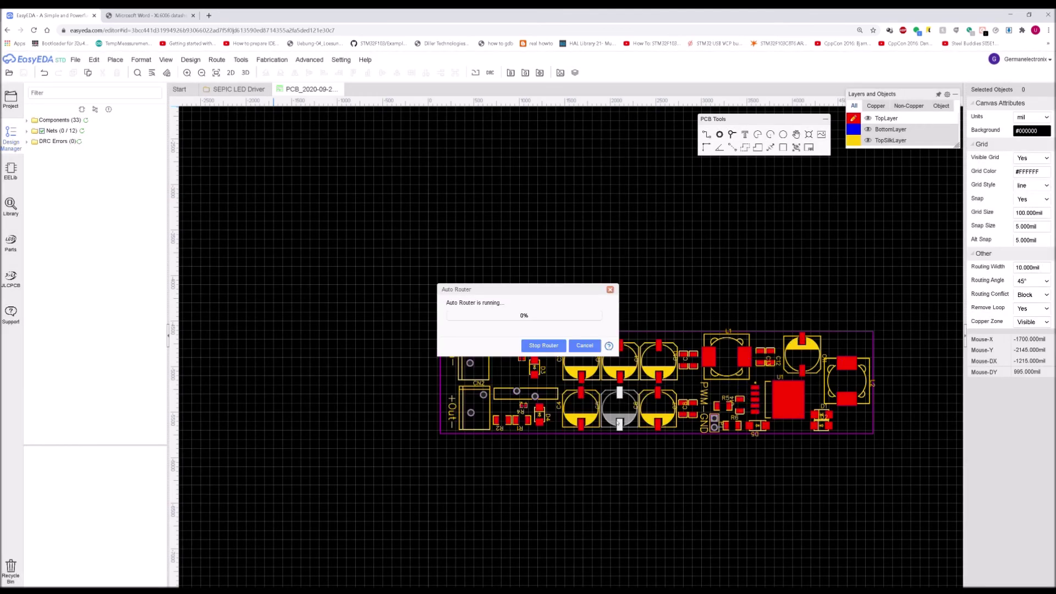
click(548, 347)
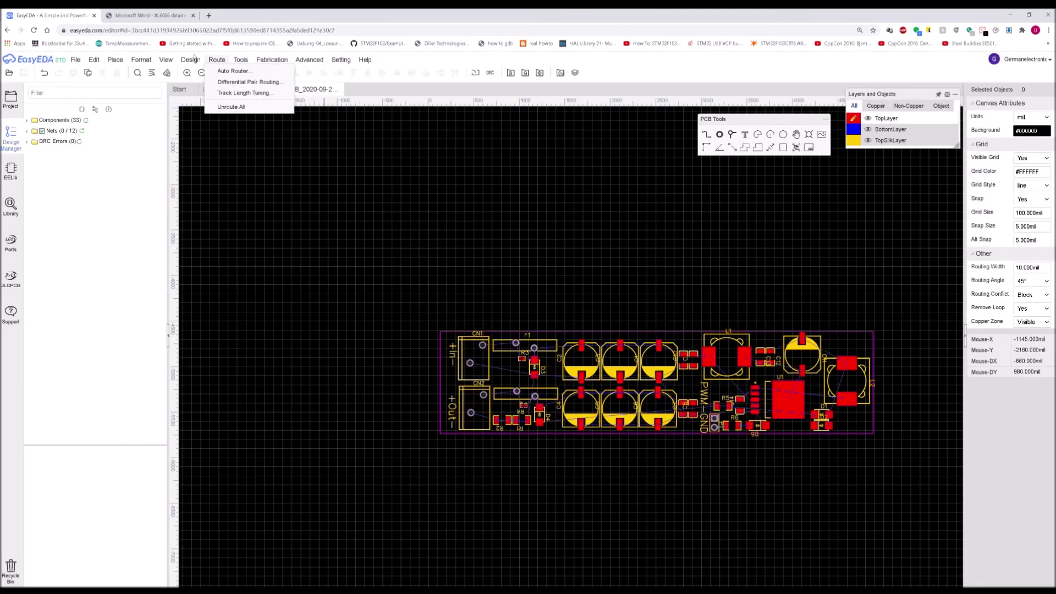
Set the autorouter's via diameter to 35 mil and via drill diameter to 25 mil
click(225, 71)
double_click(484, 318)
text(35)
double_click(495, 335)
text(25)
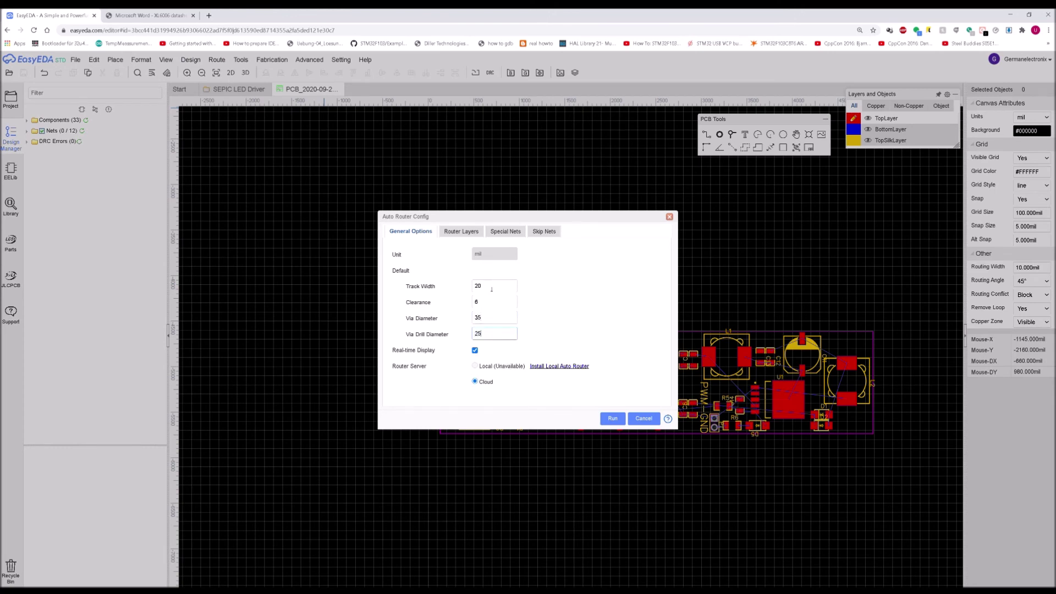
Set the autorouter's track width to 25 mil, clearance to 7 mil and via drill diameter to 22 mil, and run it on the cloud server
double_click(491, 286)
text(25)
key(Tab)
key(Tab)
key(Tab)
text(22)
double_click(510, 302)
click(612, 418)
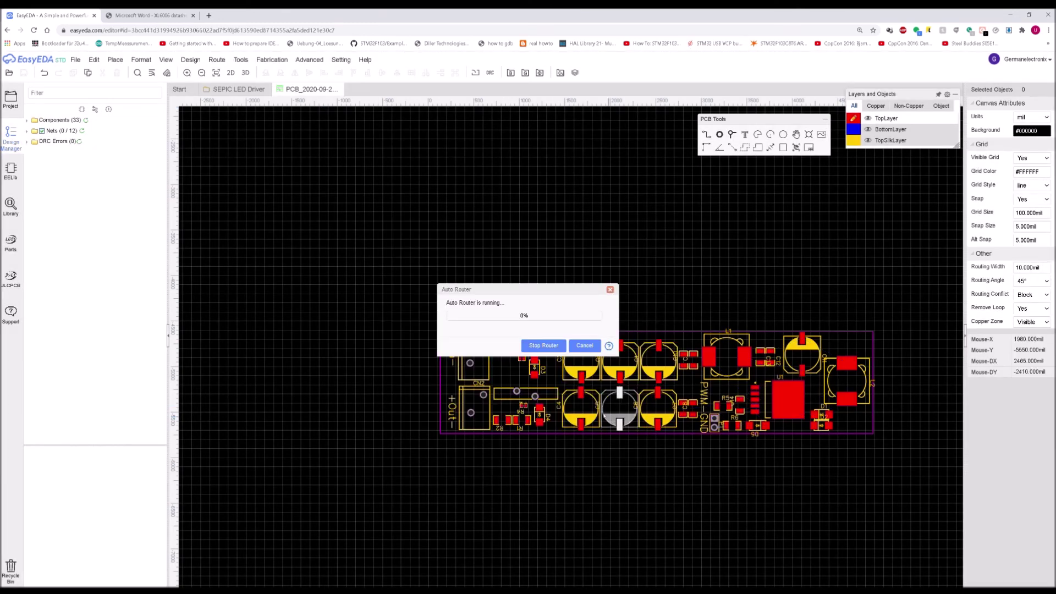
scroll(650, 462, up, 1)
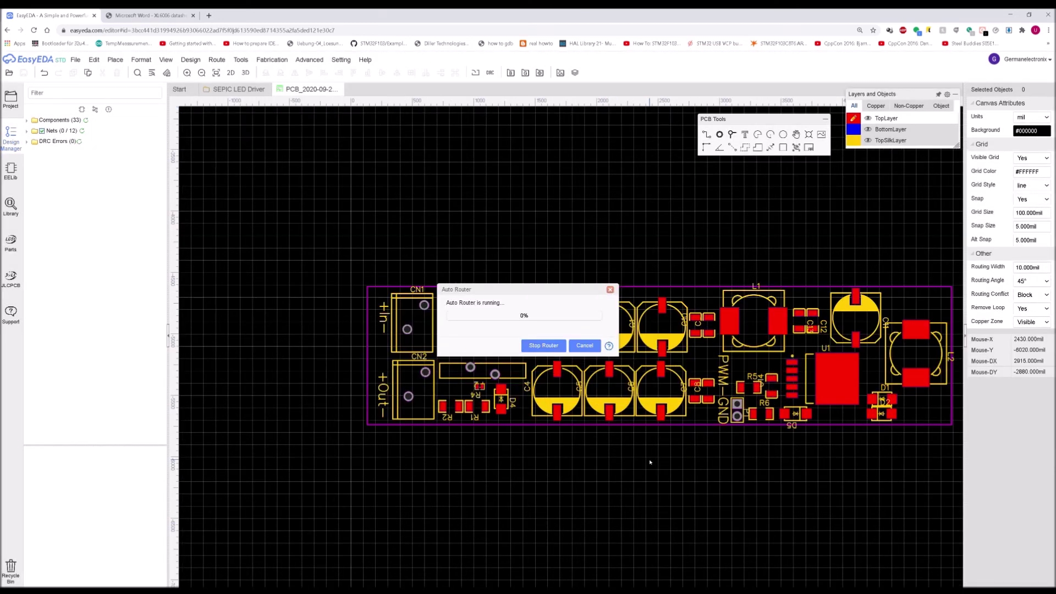
right_drag(649, 462, 615, 453)
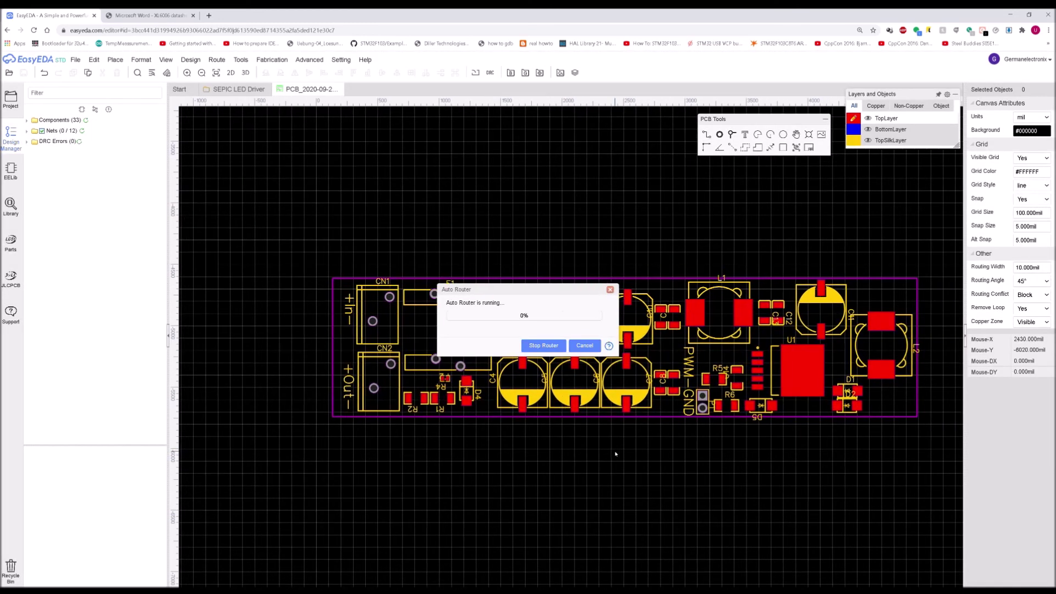
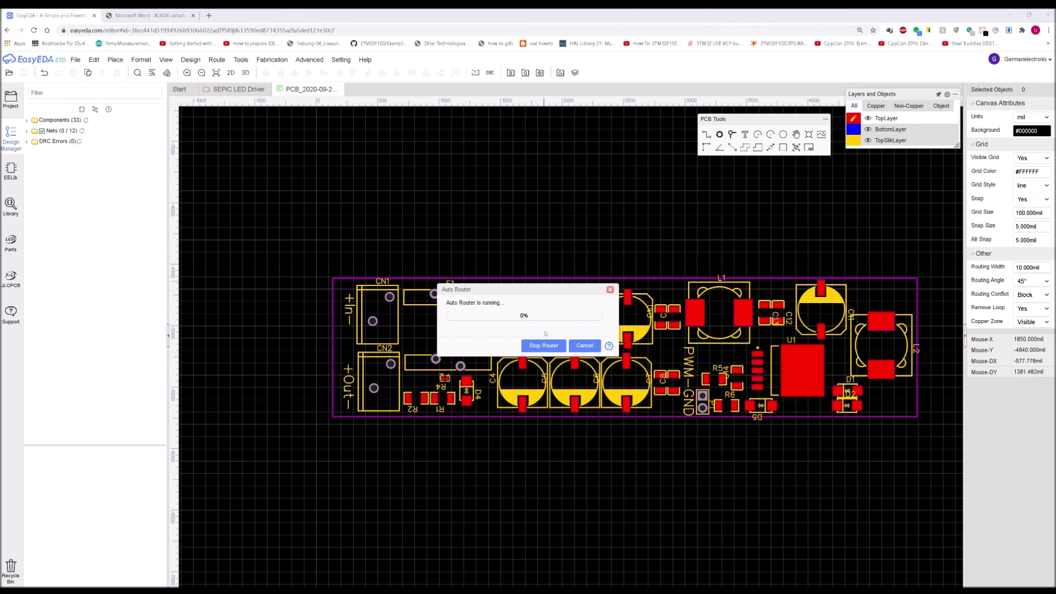
Stop the cloud routing and run the autorouter on the local router server with the same settings
click(543, 345)
click(180, 61)
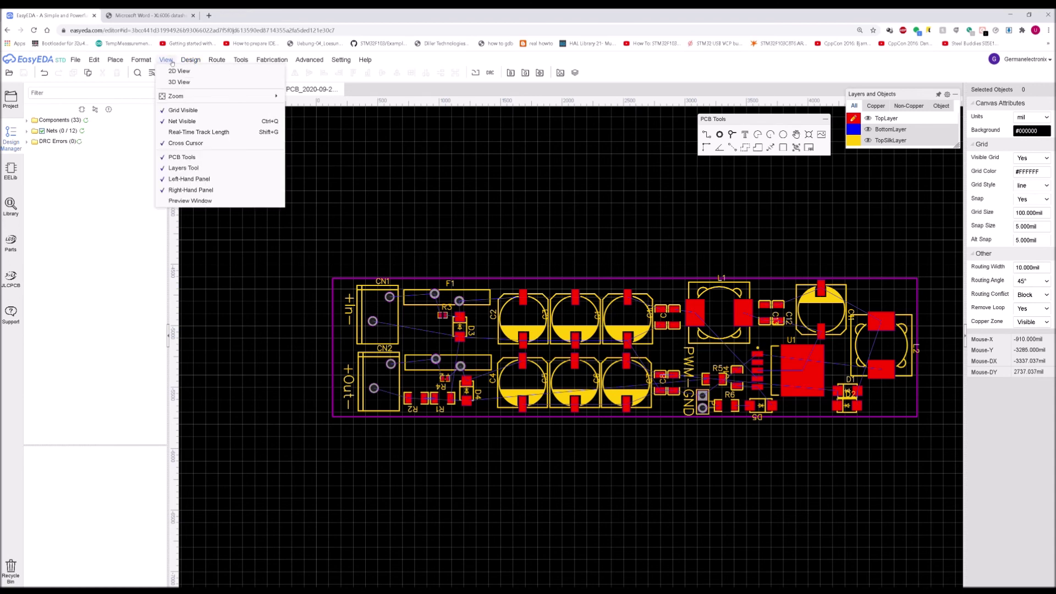
click(229, 71)
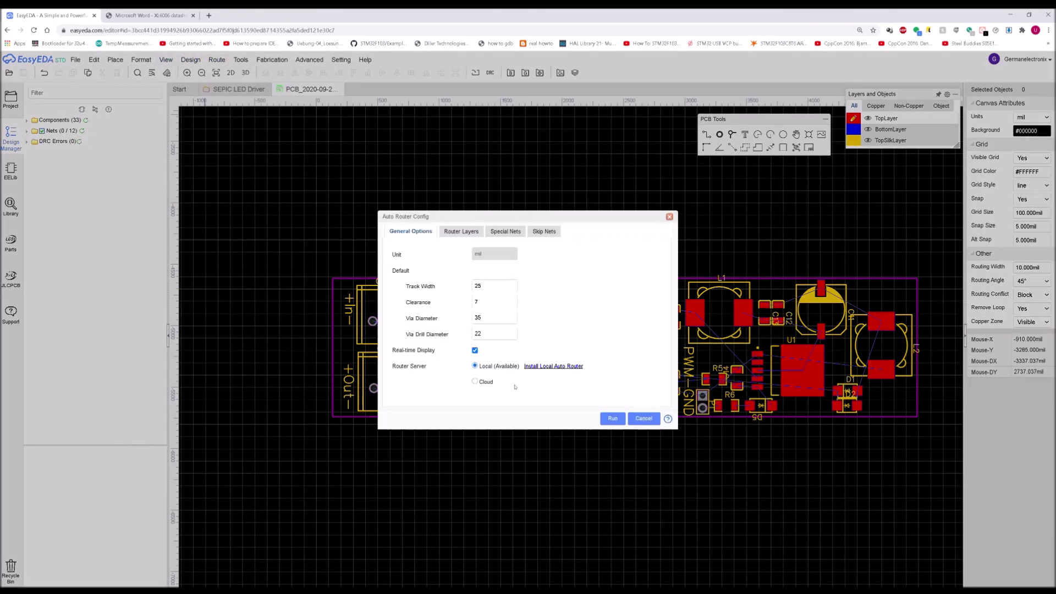
click(611, 418)
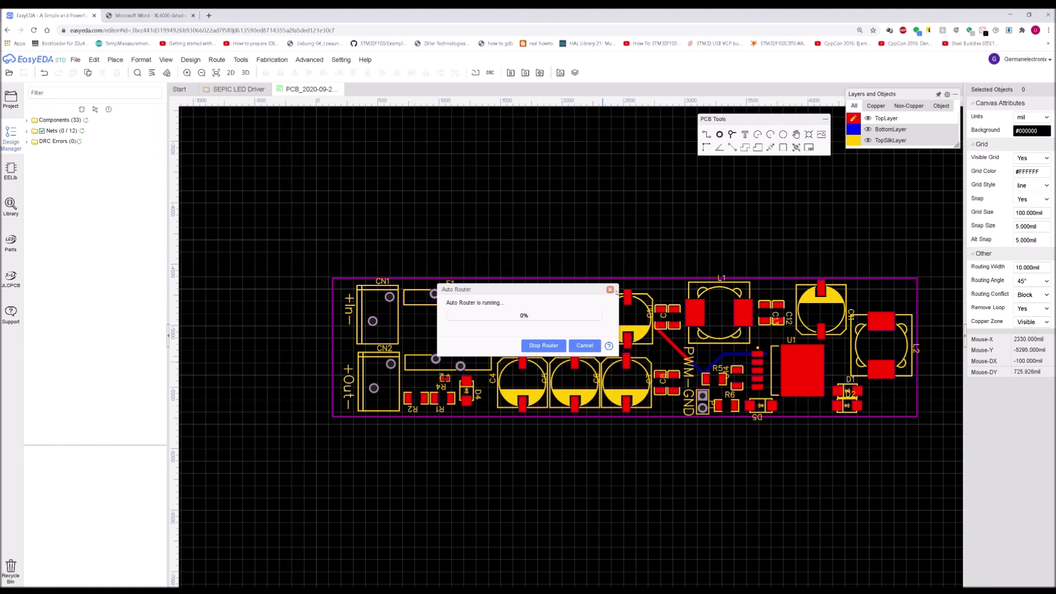
scroll(627, 265, up, 1)
scroll(627, 263, down, 1)
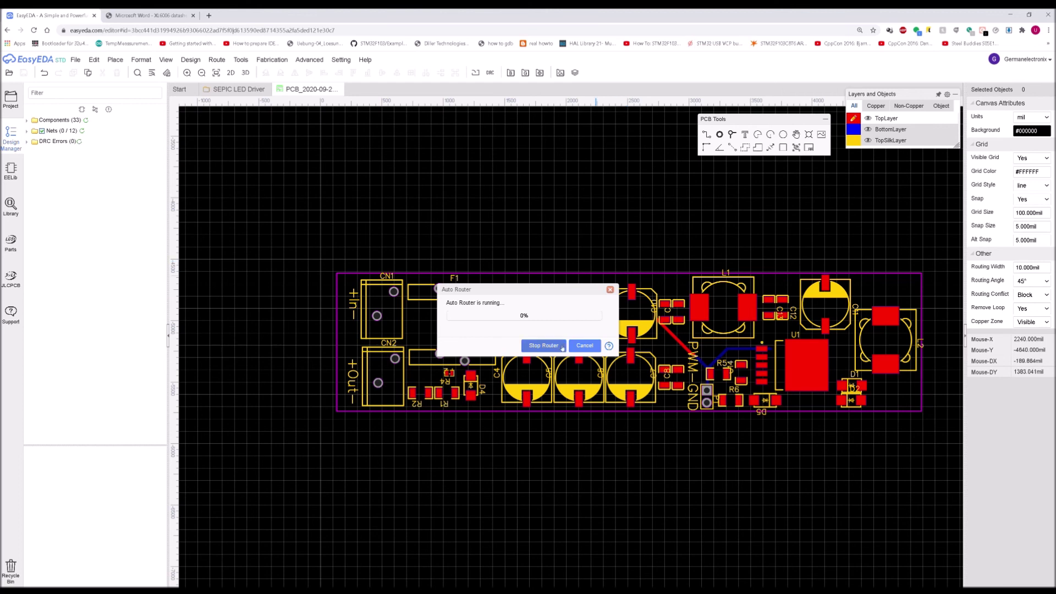
Save the PCB and check its nets and components in the Design Manager
key(ctrl+s)
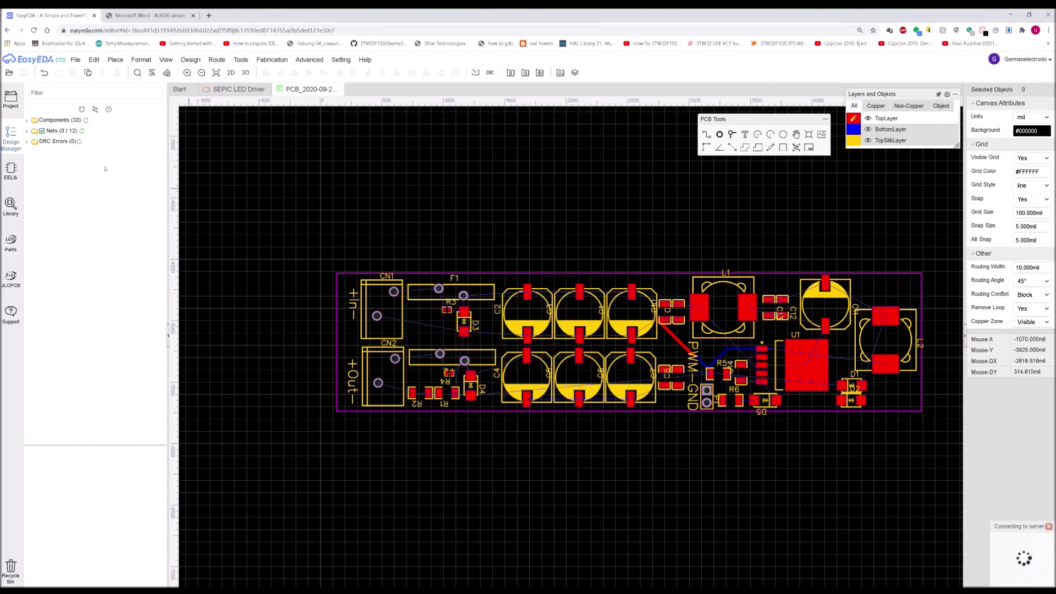
click(81, 143)
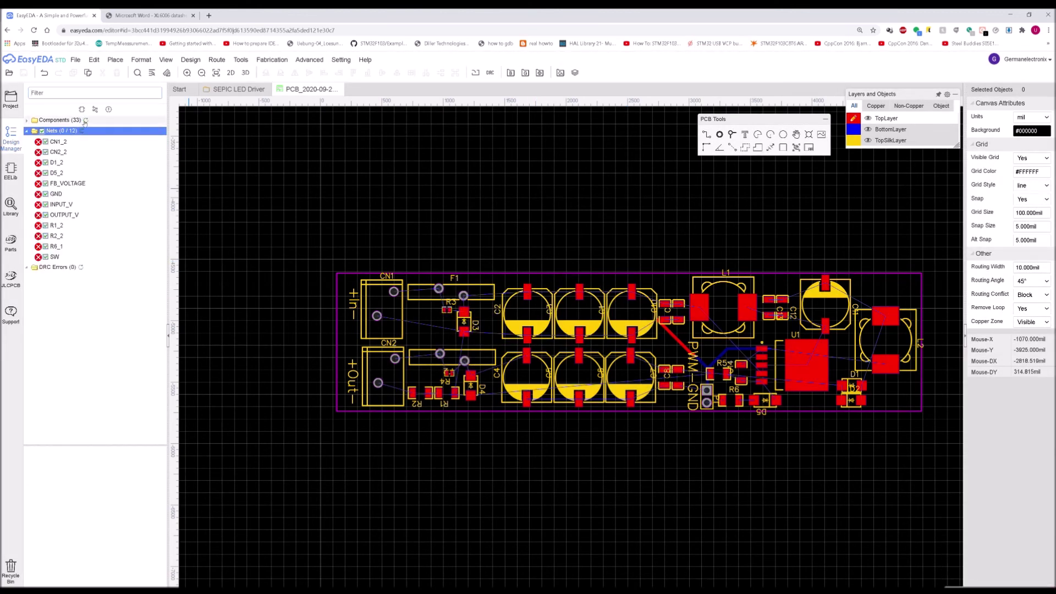
right_click(390, 155)
click(694, 177)
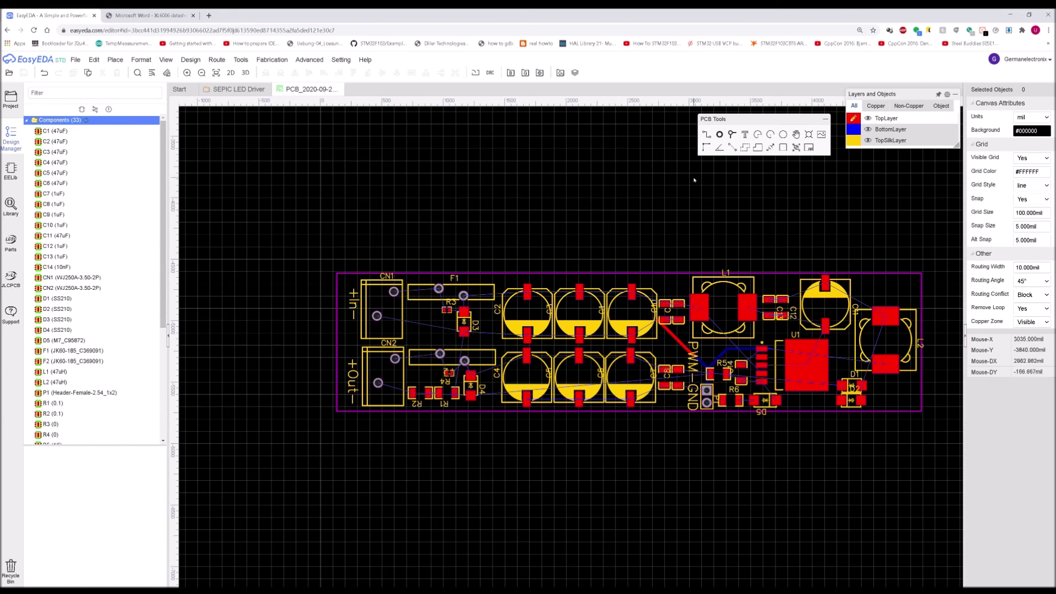
Draw a copper area on the top layer, assigned to the GND net, enclosing the whole board outline
click(745, 147)
click(547, 276)
click(319, 242)
click(953, 264)
click(904, 457)
click(316, 445)
right_click(316, 444)
Draw a second GND copper area around the whole board outline on the bottom layer
click(853, 130)
click(758, 147)
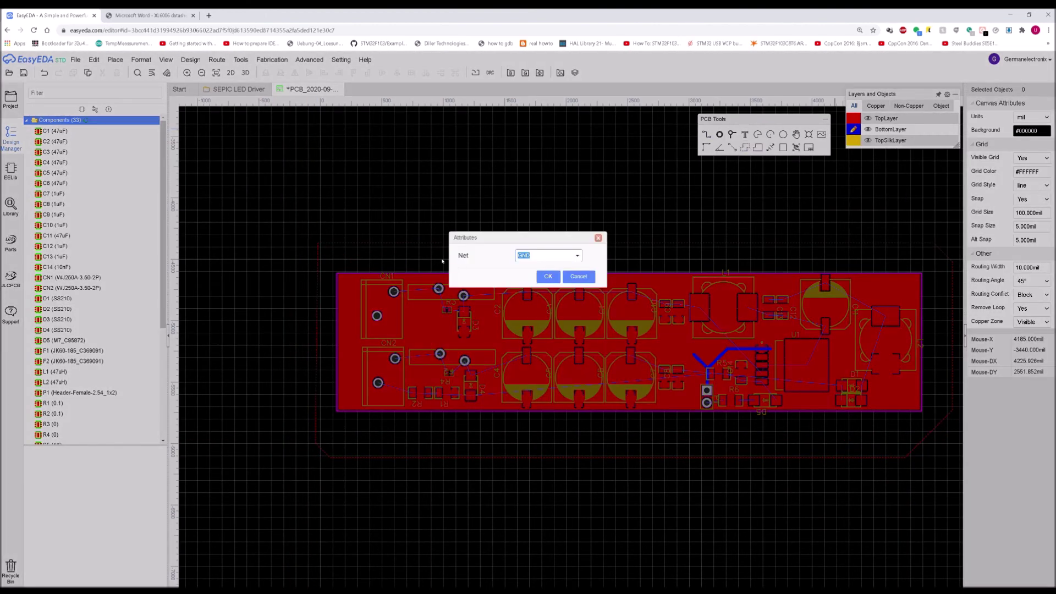
click(547, 276)
click(306, 218)
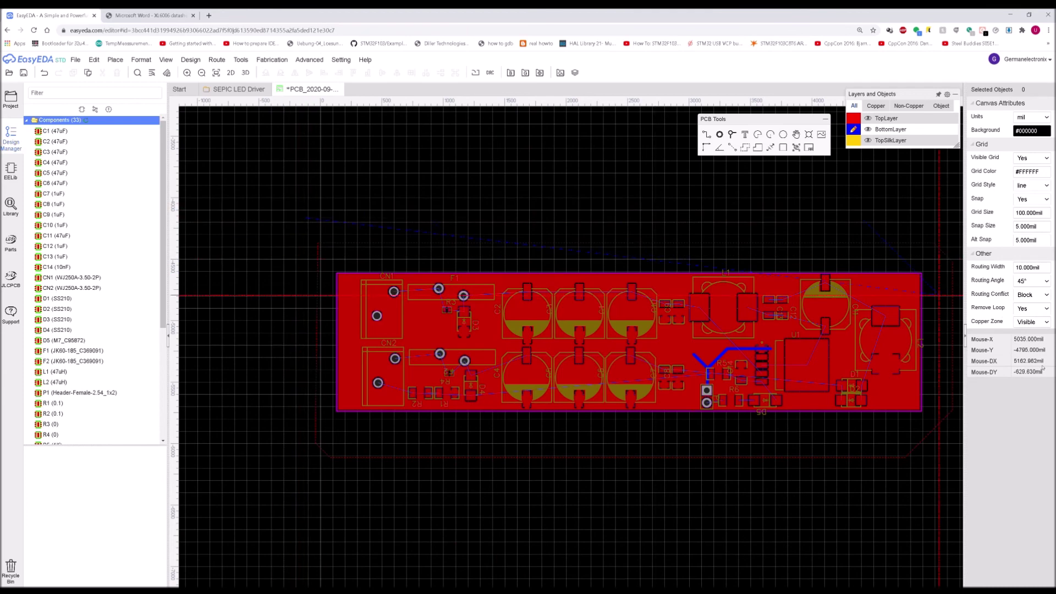
click(952, 235)
click(899, 441)
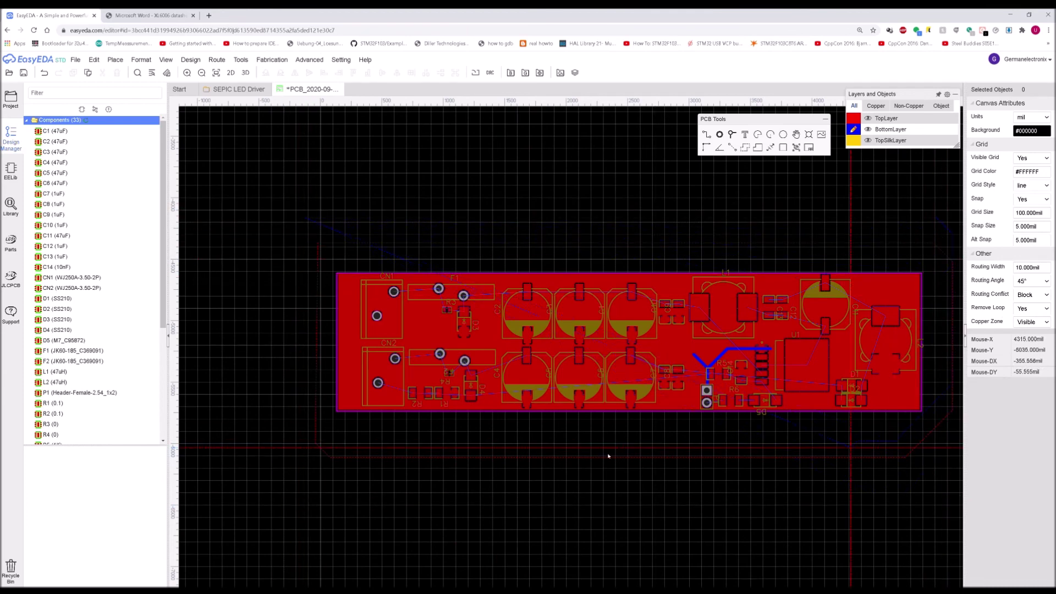
double_click(294, 429)
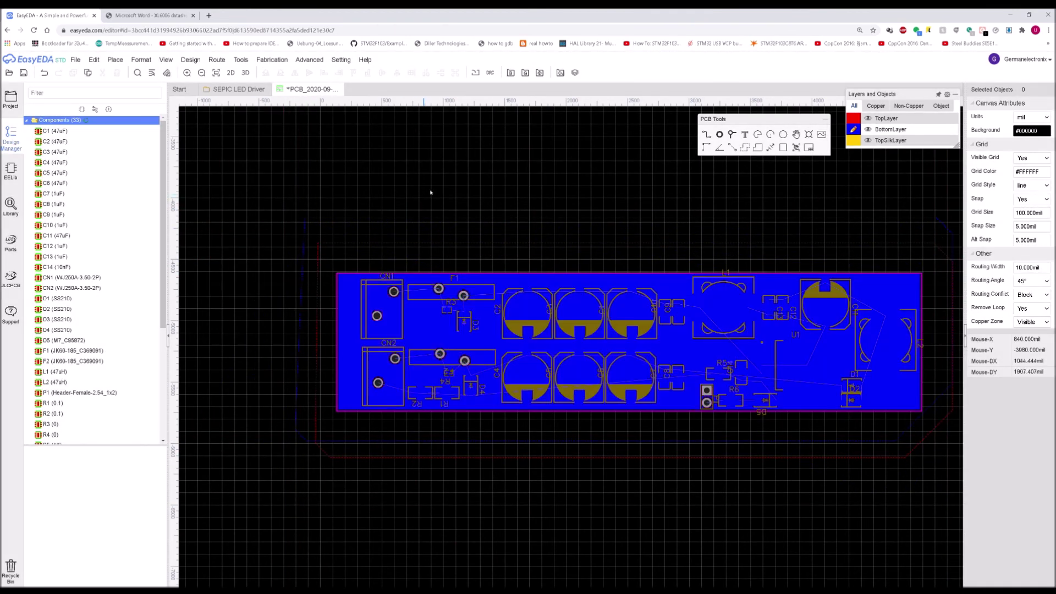
Save the PCB, make the top layer active, and autoroute the board locally with 25 mil tracks and 7 mil clearance
key(ctrl+s)
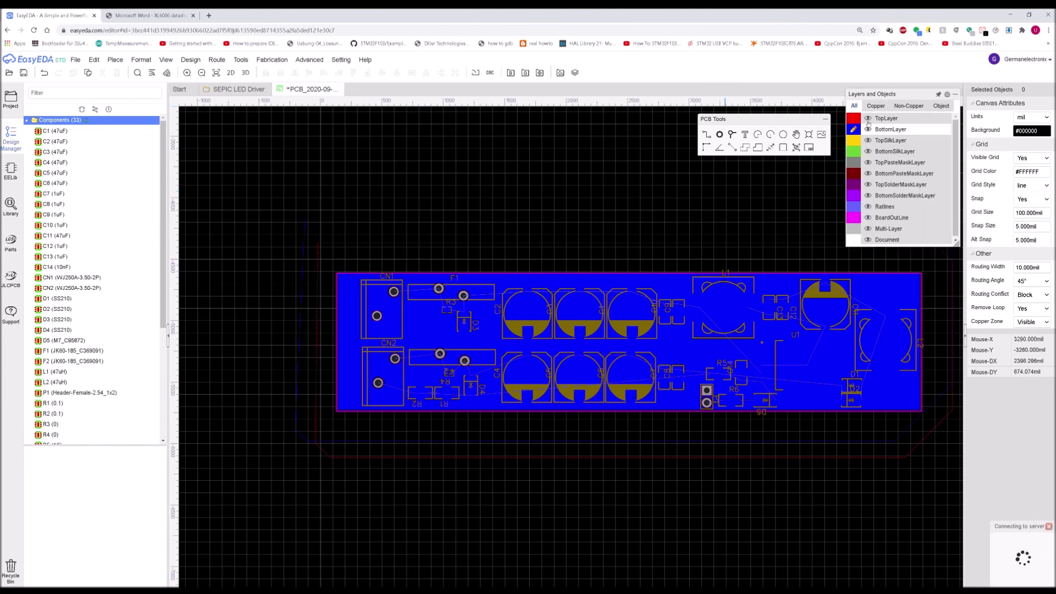
click(859, 118)
click(191, 59)
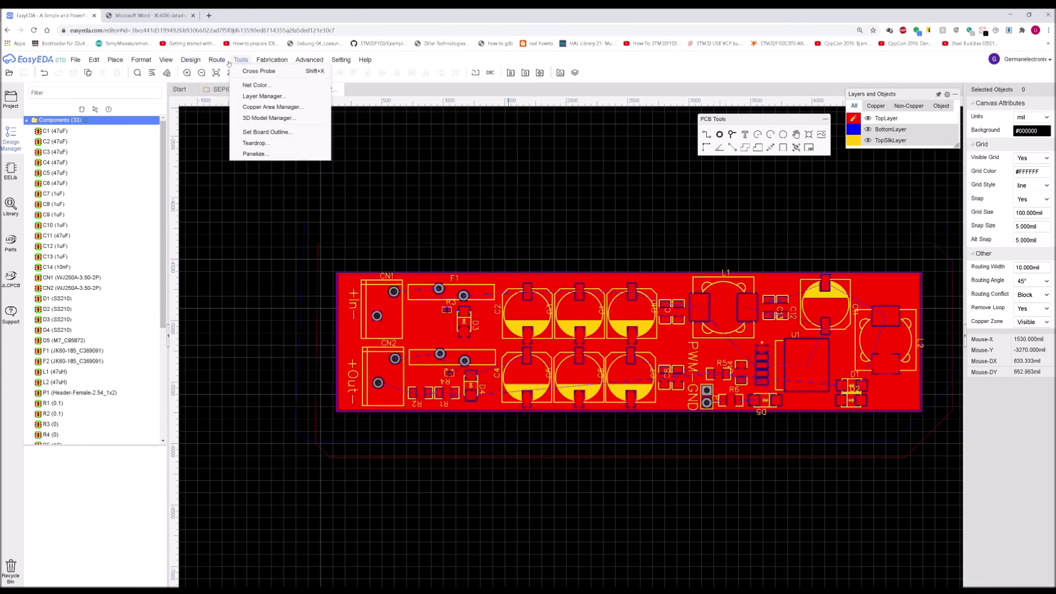
click(231, 70)
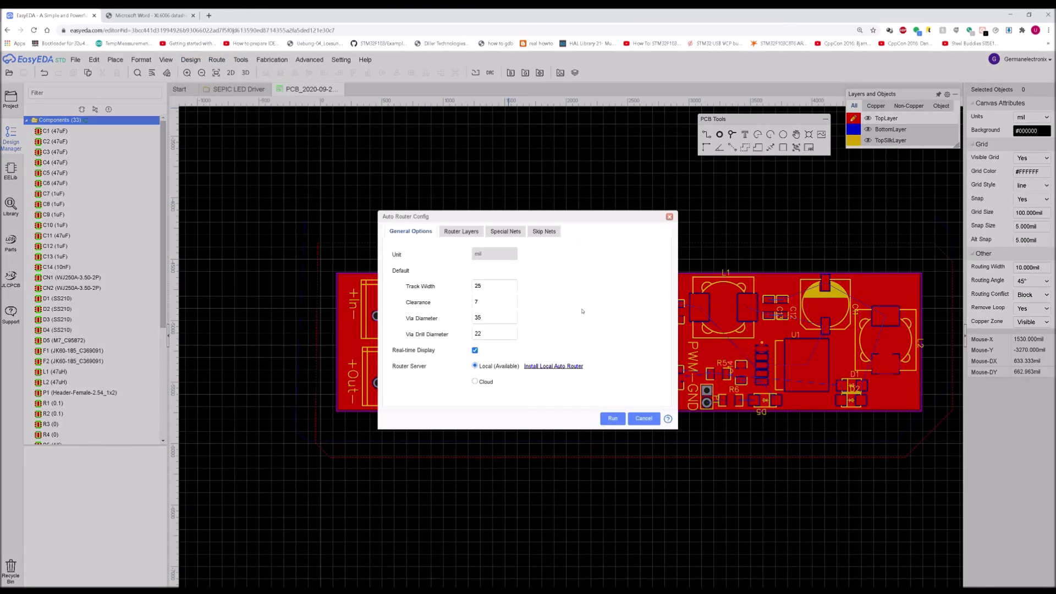
click(610, 419)
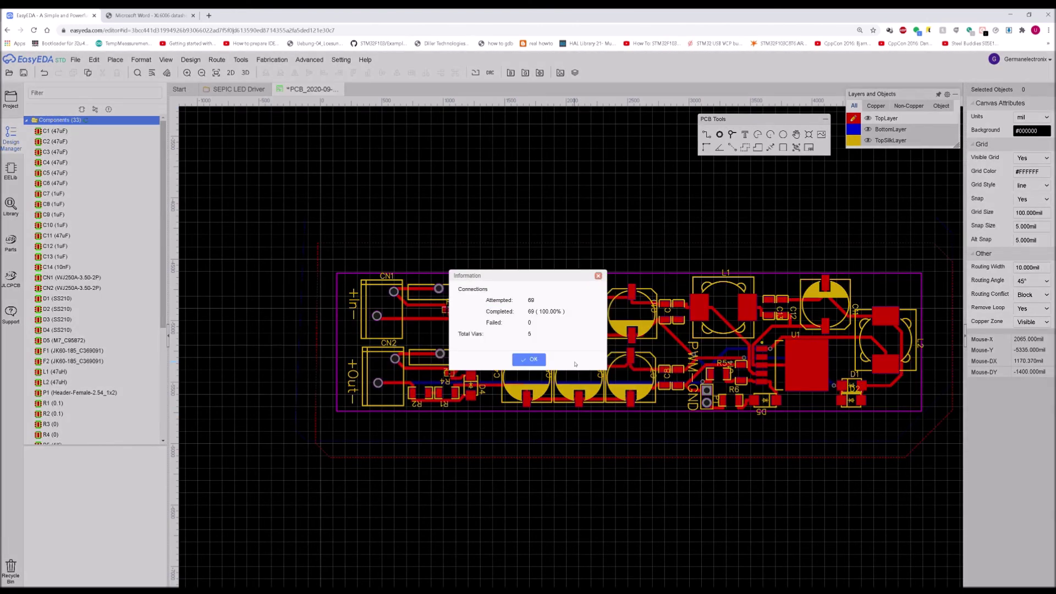
click(532, 359)
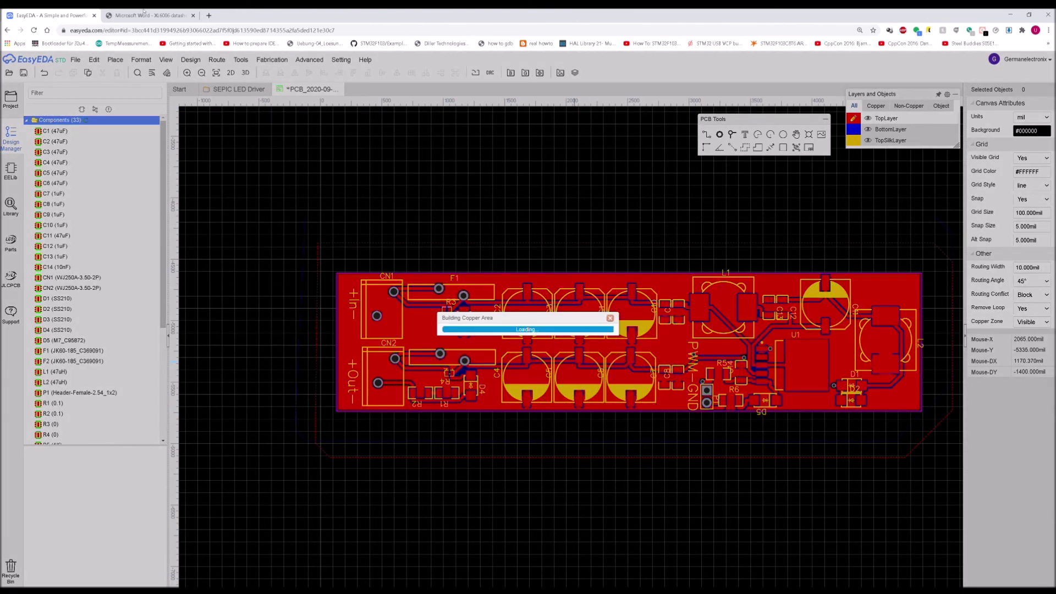
Try autorouting the board again on the local server with a wider track width
click(190, 59)
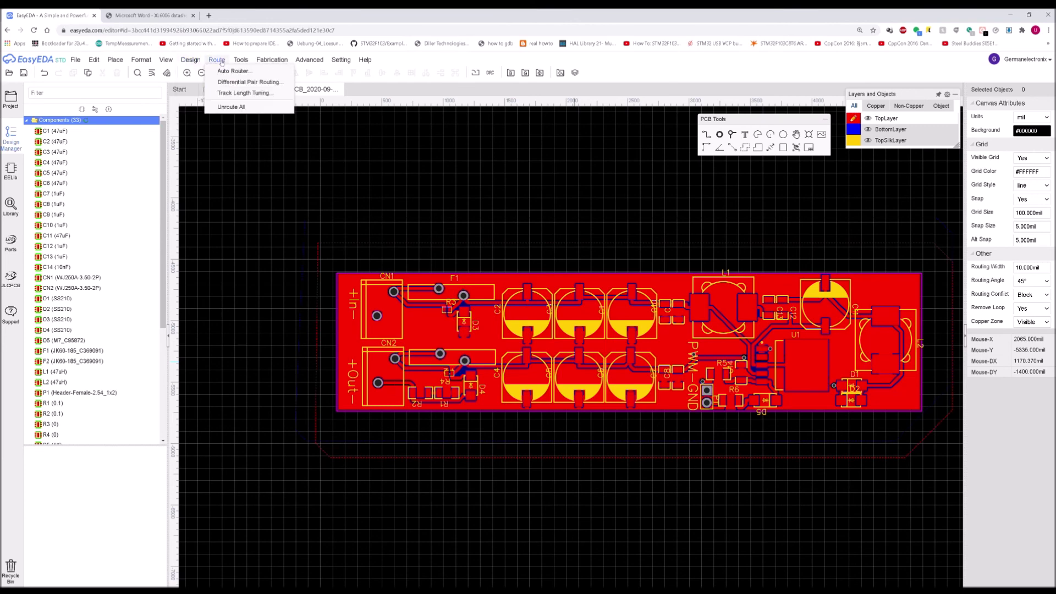
click(226, 71)
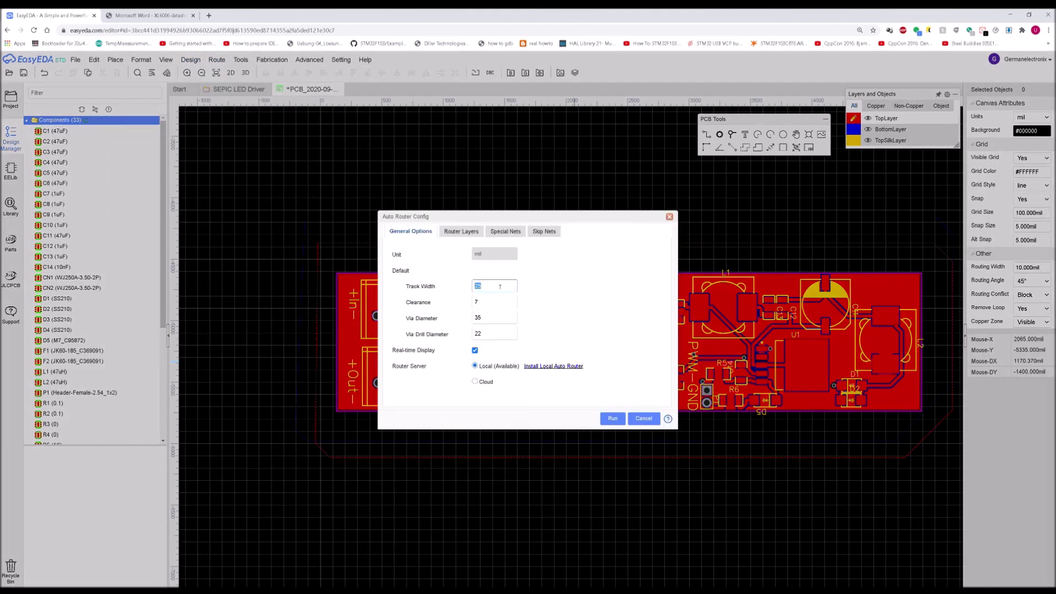
click(613, 418)
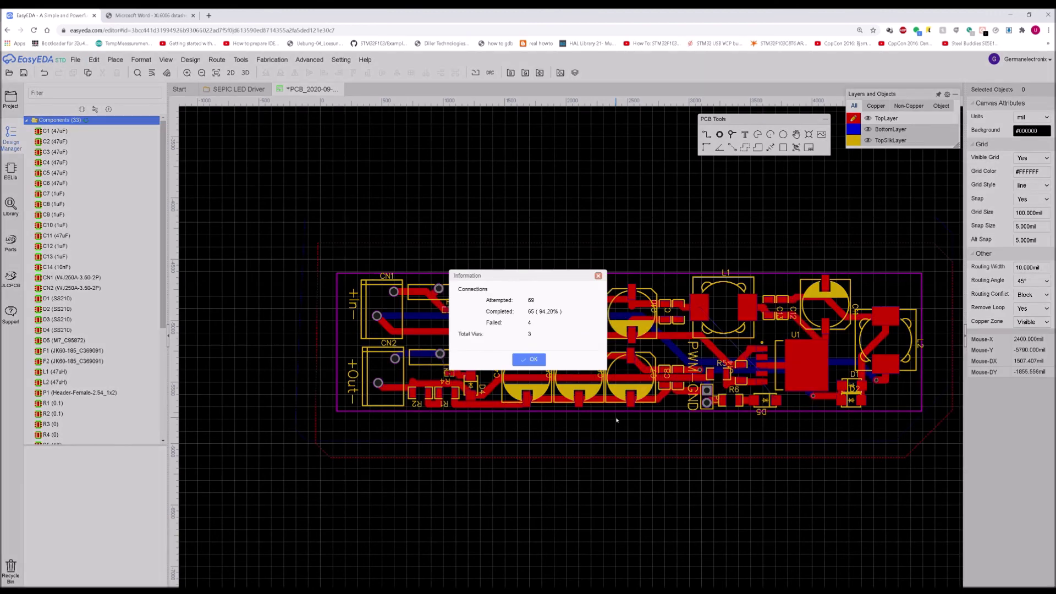
click(535, 362)
Set the autorouter's track width to 40 mil and reroute the board on the local server
mouse_move(228, 65)
click(233, 71)
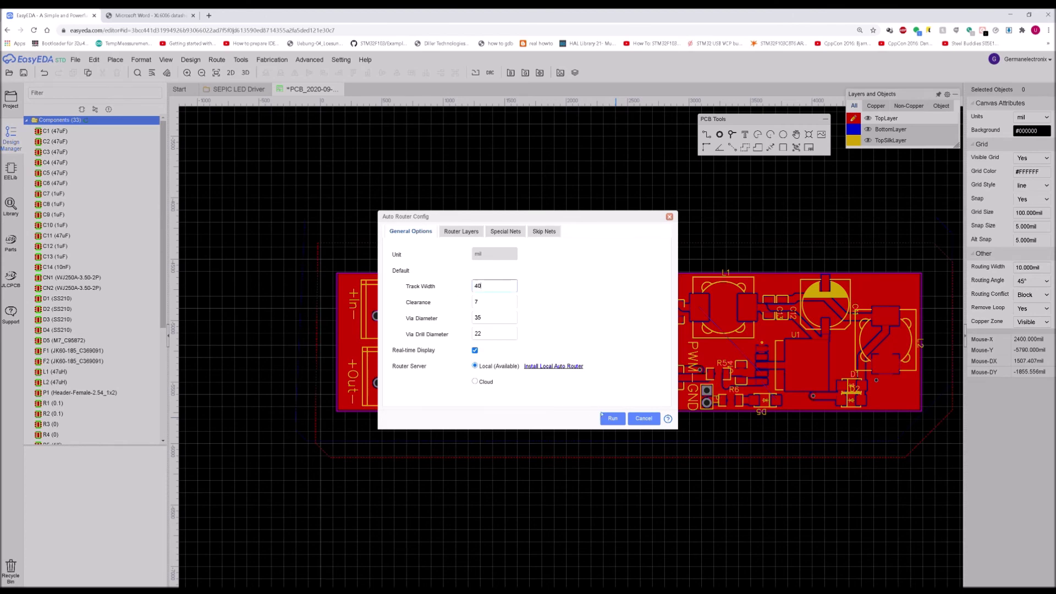
click(611, 418)
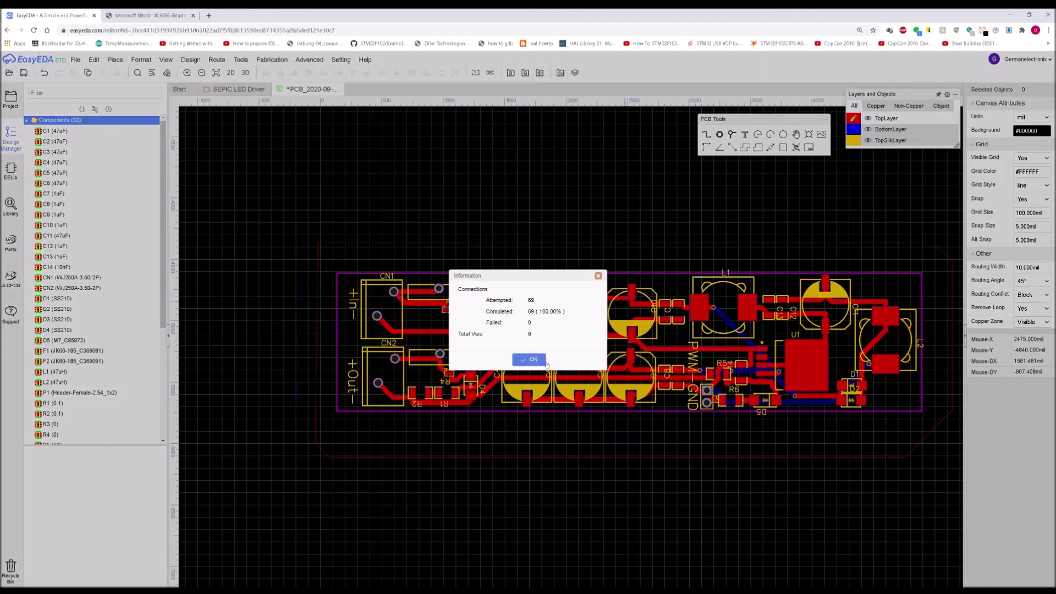
click(533, 359)
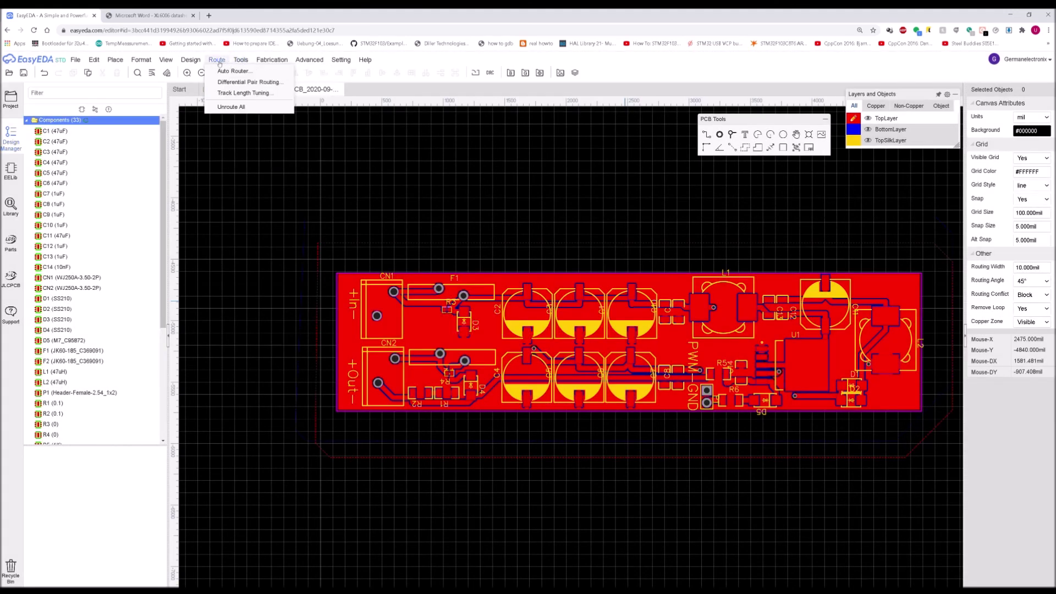
Try rerouting the board on the local server with a different autorouter track width
click(232, 71)
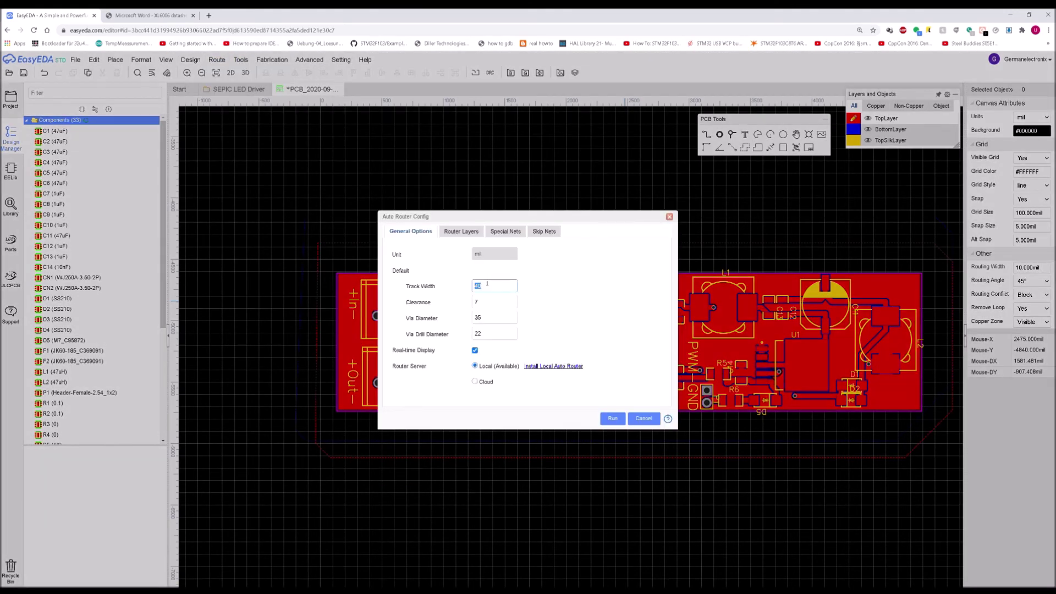
click(620, 417)
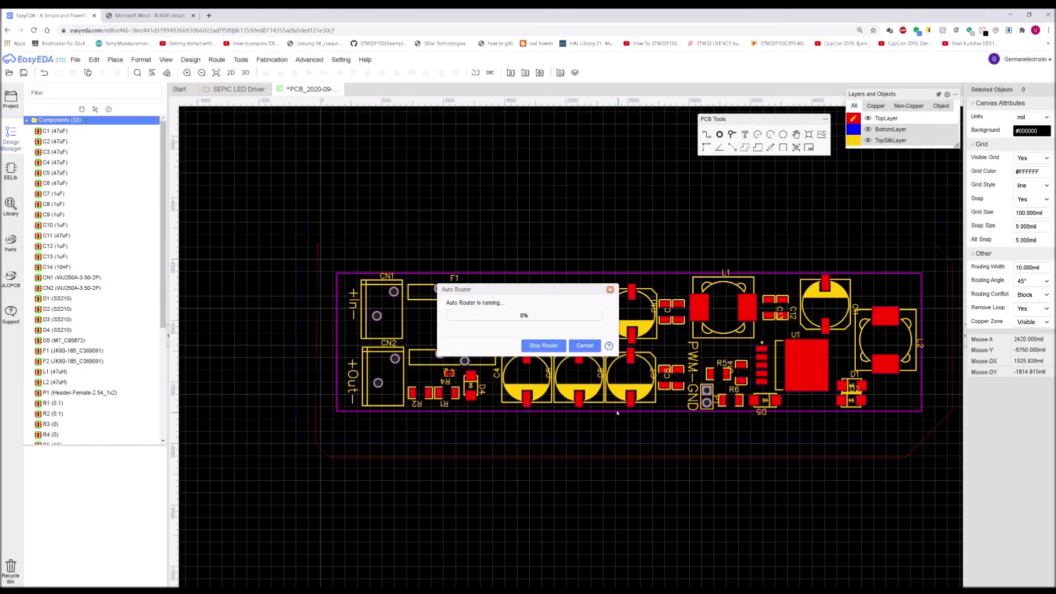
click(533, 359)
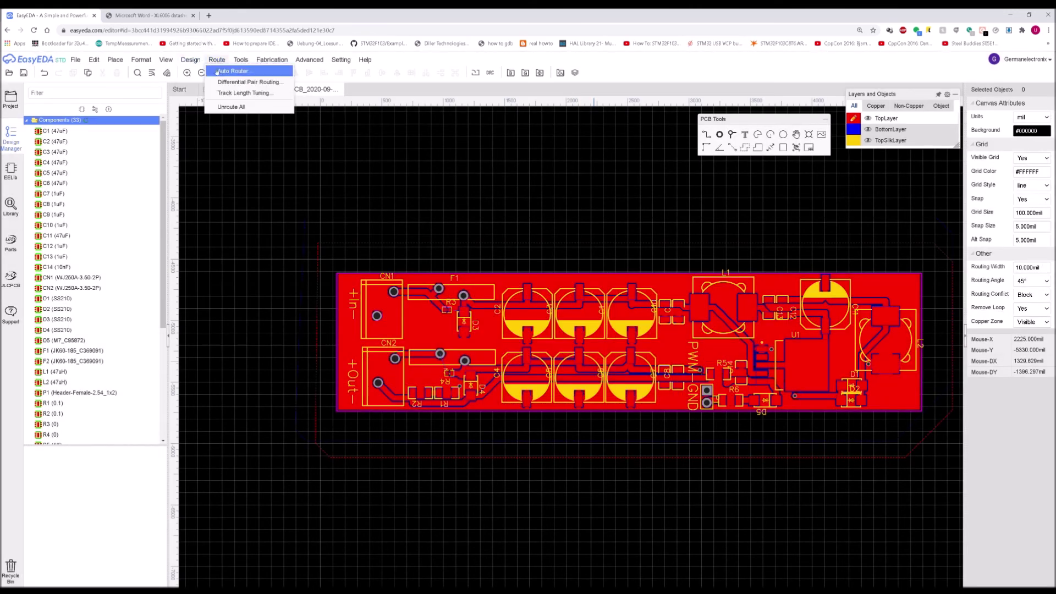
Reroute the board on the local server with 40 mil tracks and 7 mil clearance
click(220, 81)
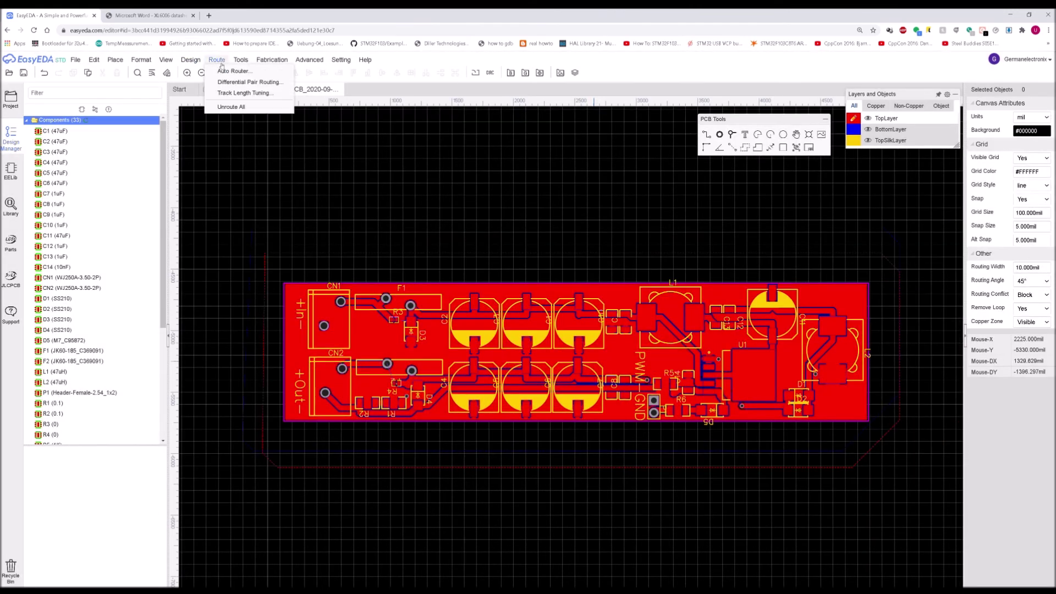
click(225, 71)
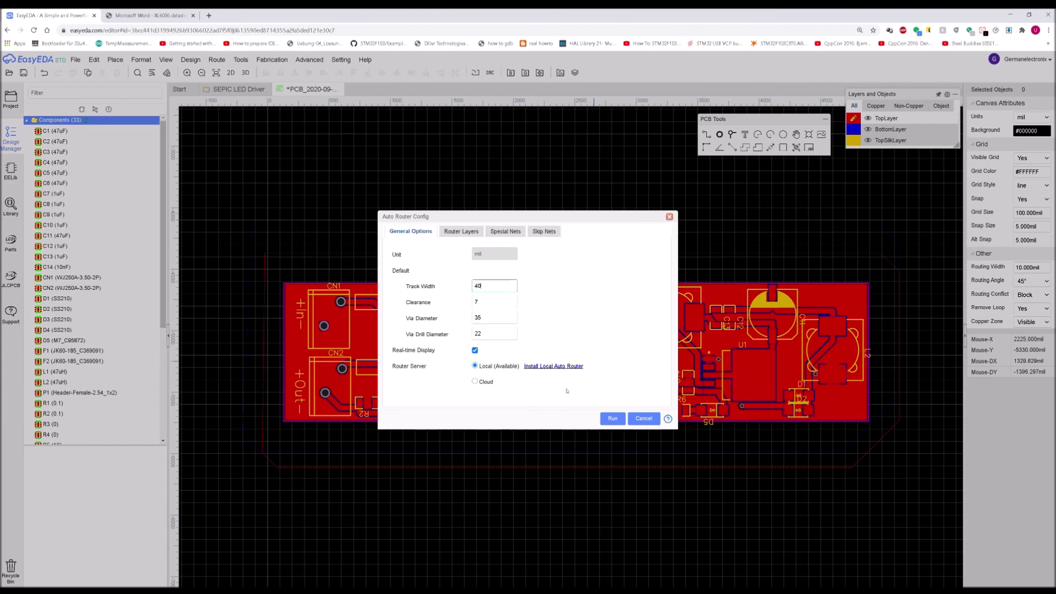
click(611, 418)
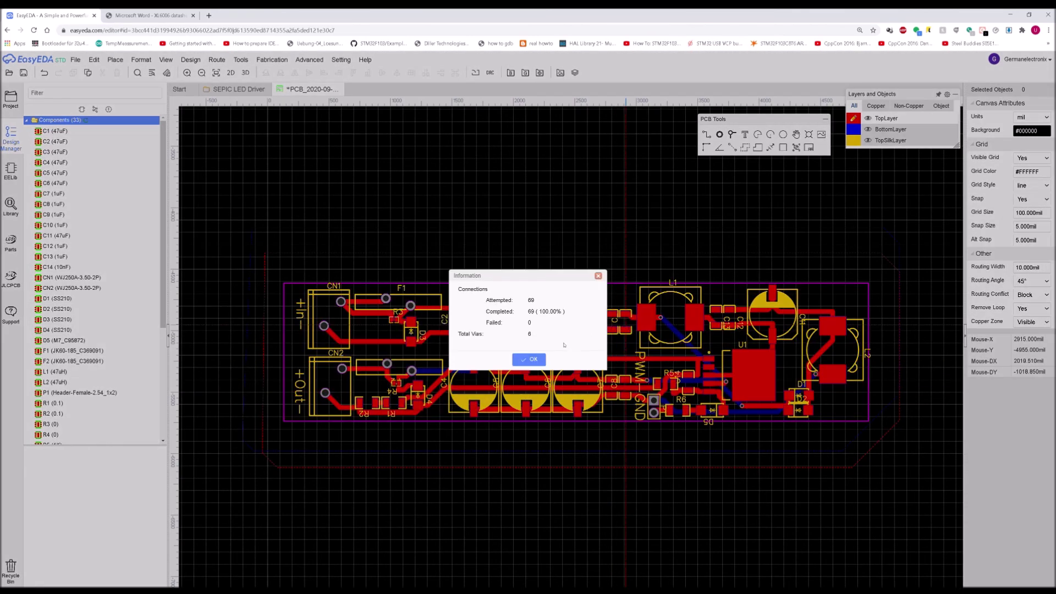
click(542, 360)
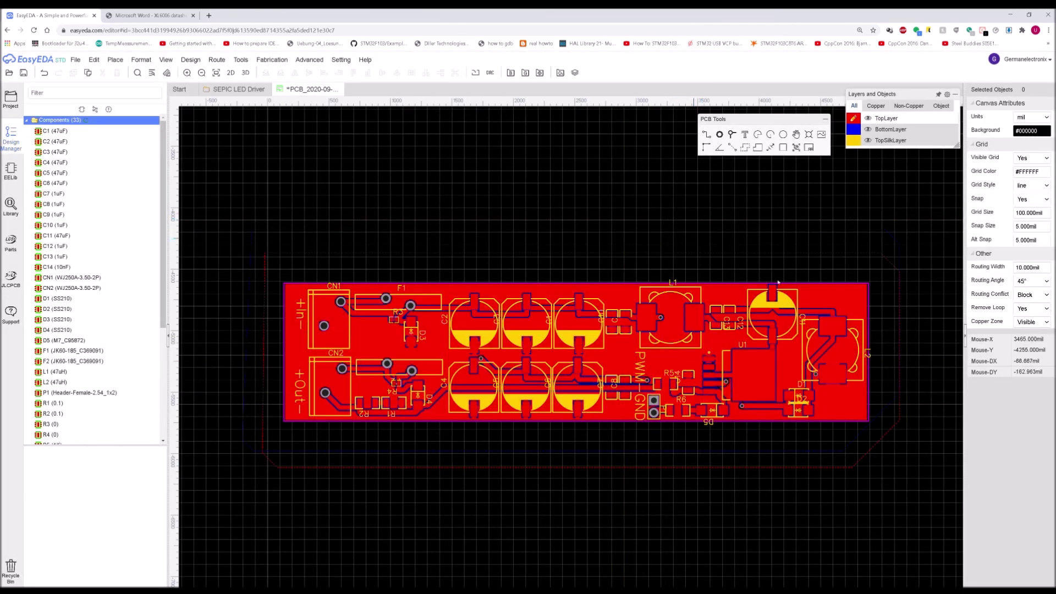
Examine the autorouted tracks and vias around U1, the PWM-GND header, the diodes and the capacitor rows
scroll(795, 308, up, 1)
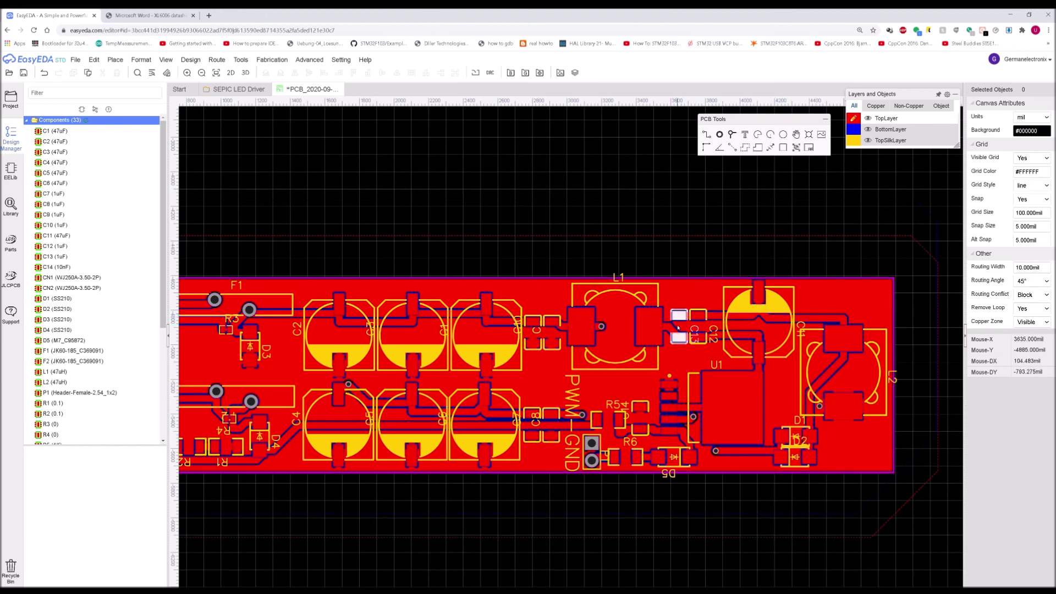
scroll(681, 327, up, 2)
scroll(662, 327, down, 2)
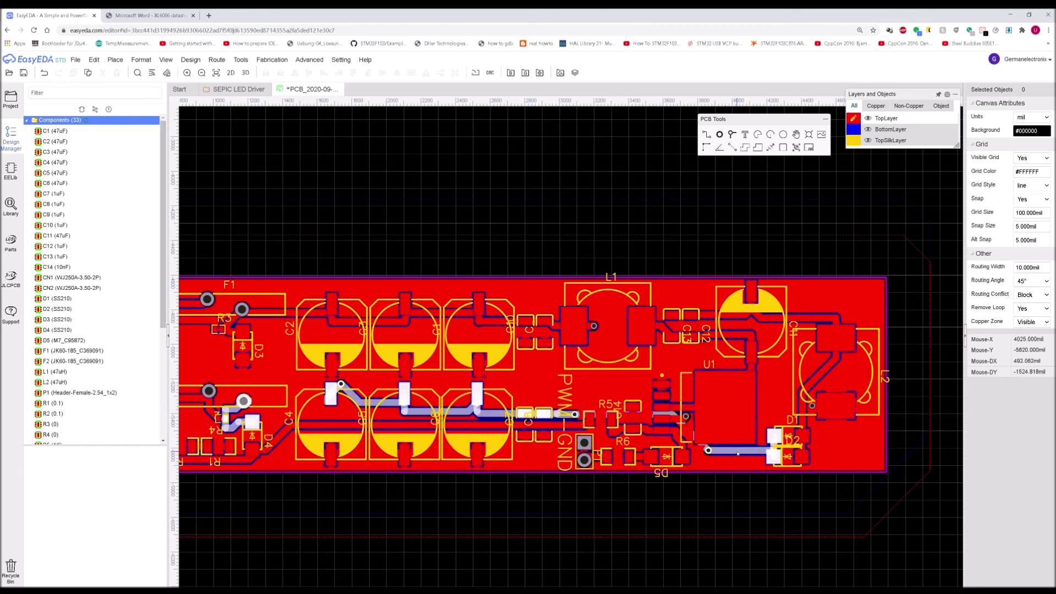
scroll(737, 454, up, 1)
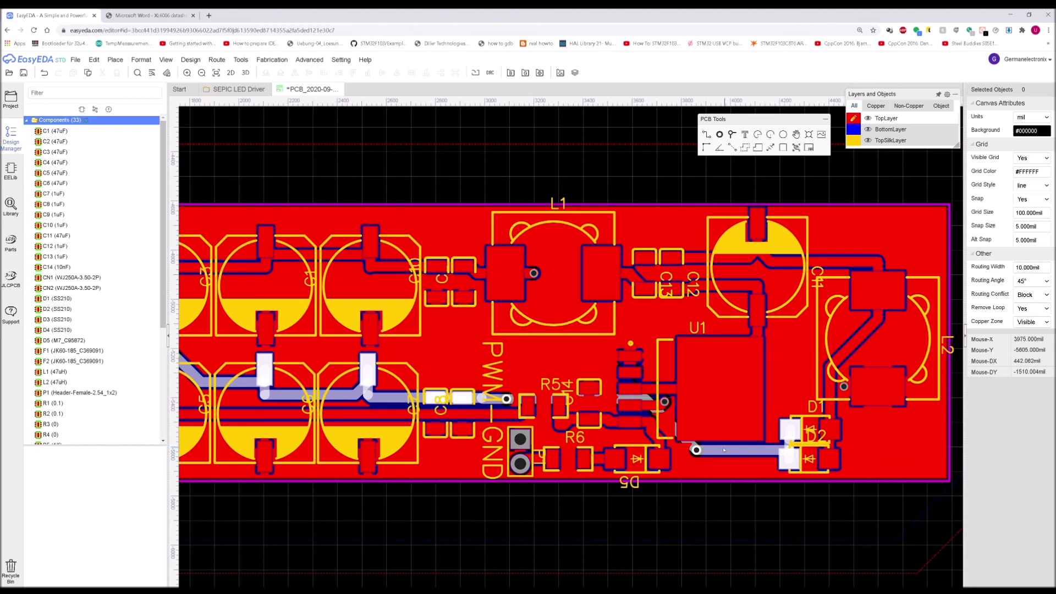
scroll(509, 405, up, 1)
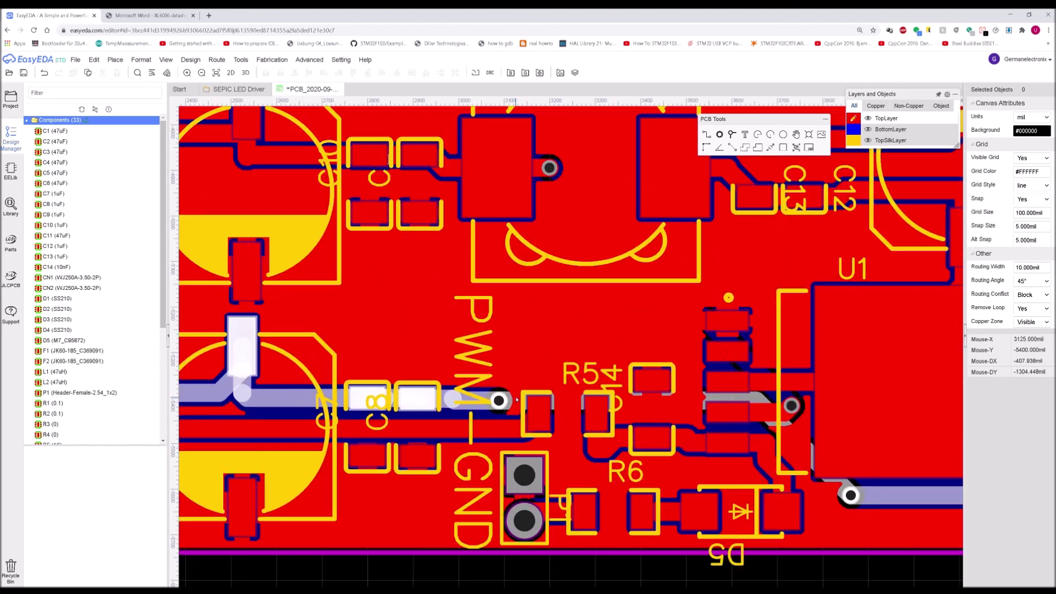
scroll(517, 409, down, 1)
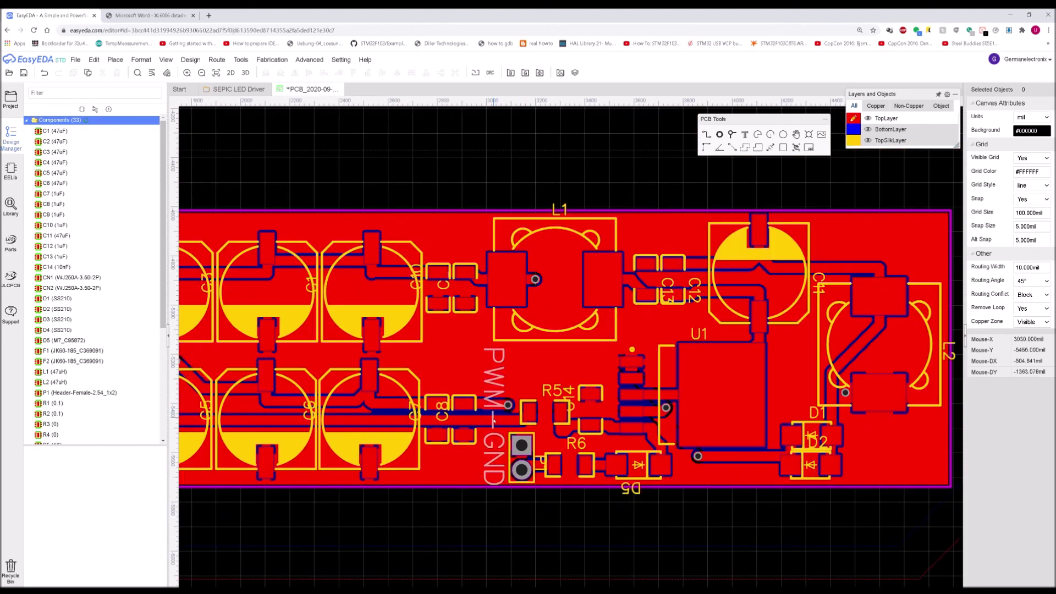
scroll(522, 380, down, 1)
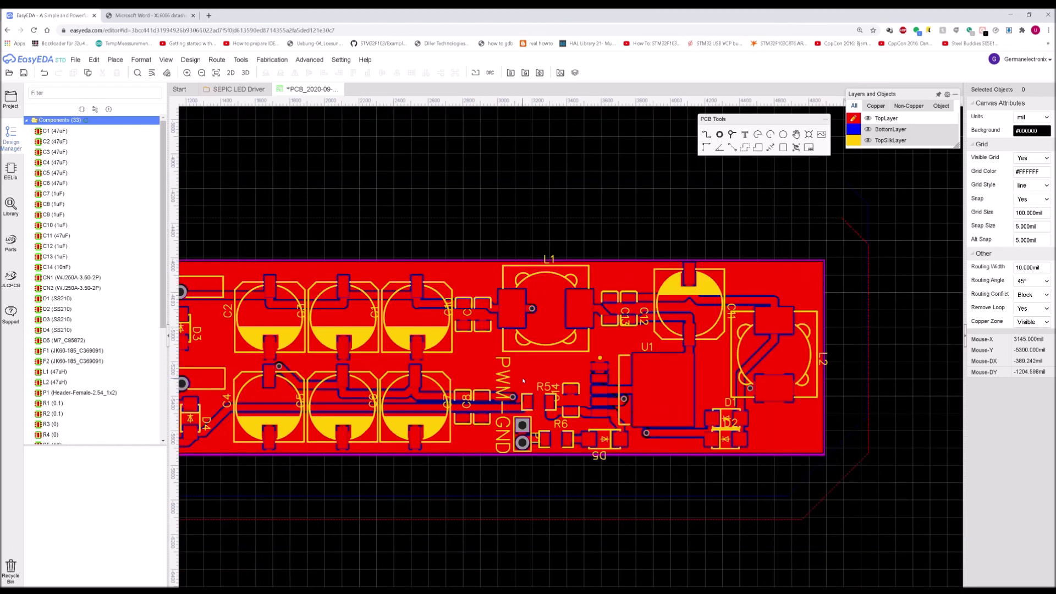
right_drag(341, 404, 509, 442)
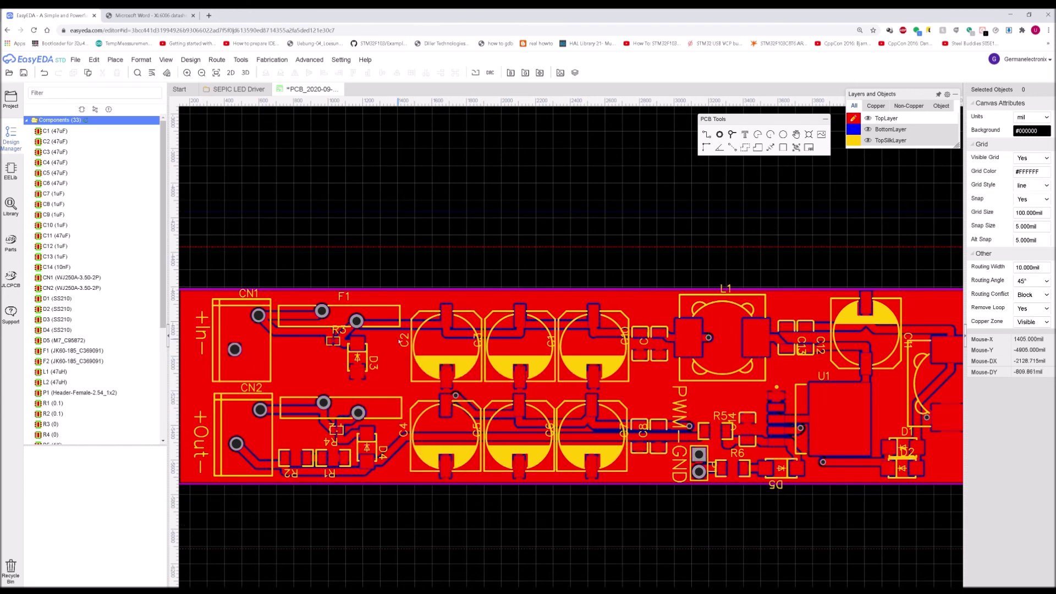
click(405, 343)
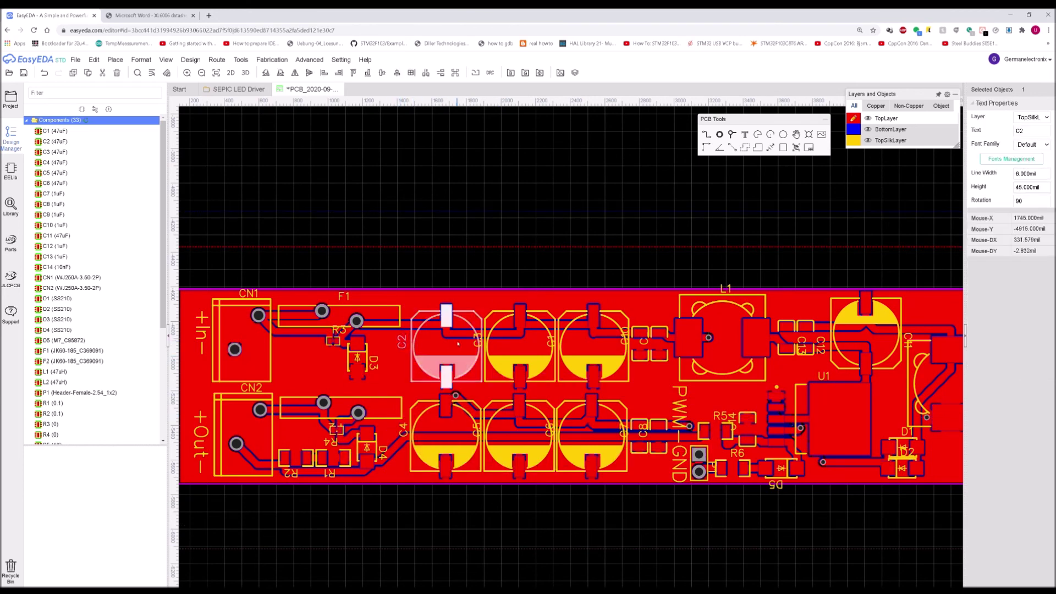
right_drag(710, 256, 660, 251)
Save the routed PCB
click(241, 60)
click(266, 226)
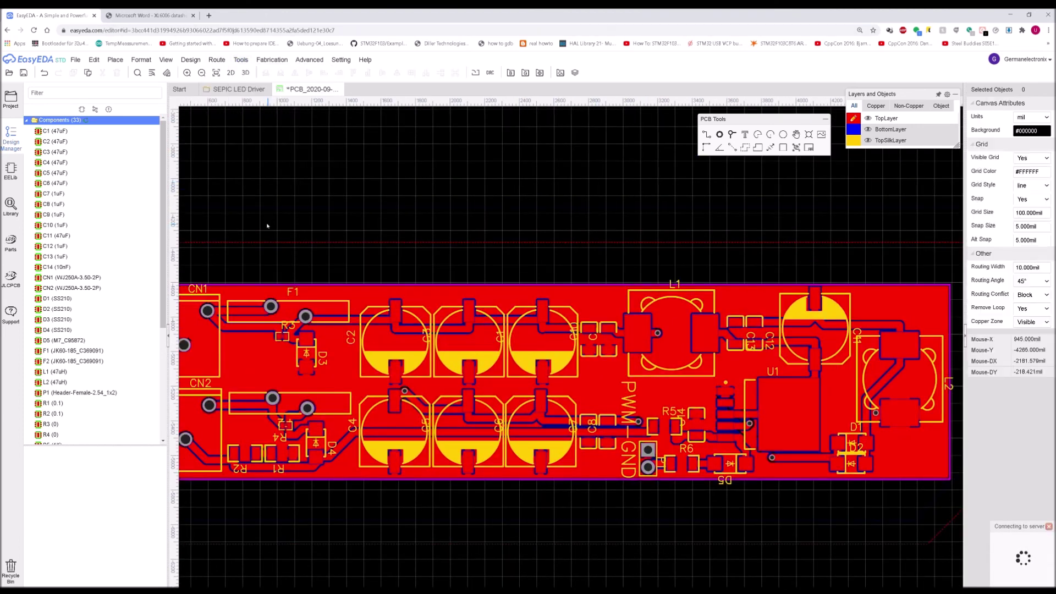
click(241, 59)
click(345, 163)
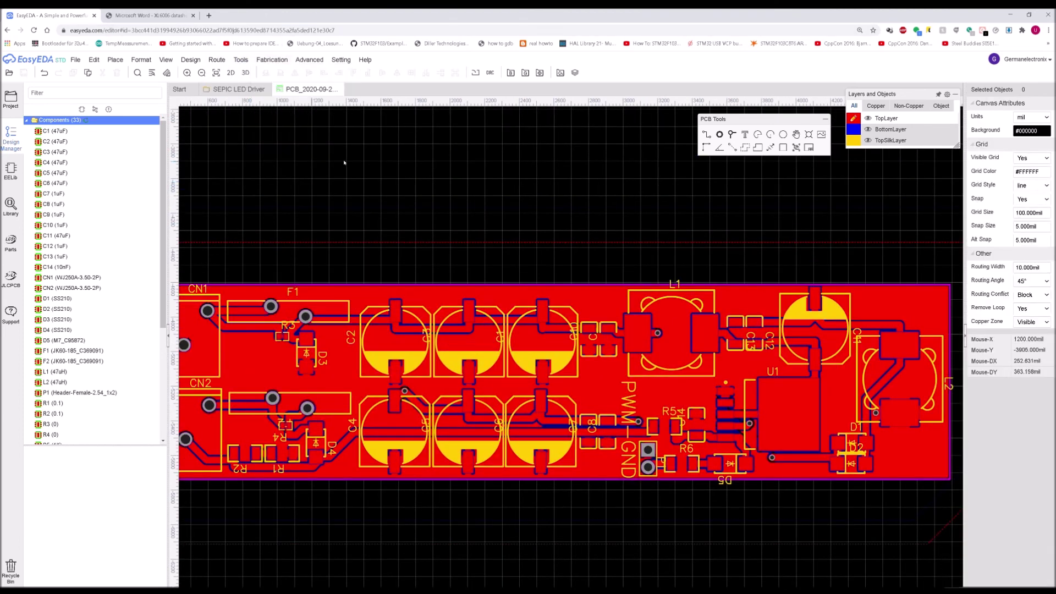
Open the board's 3D view and inspect the component placement from several angles
click(251, 73)
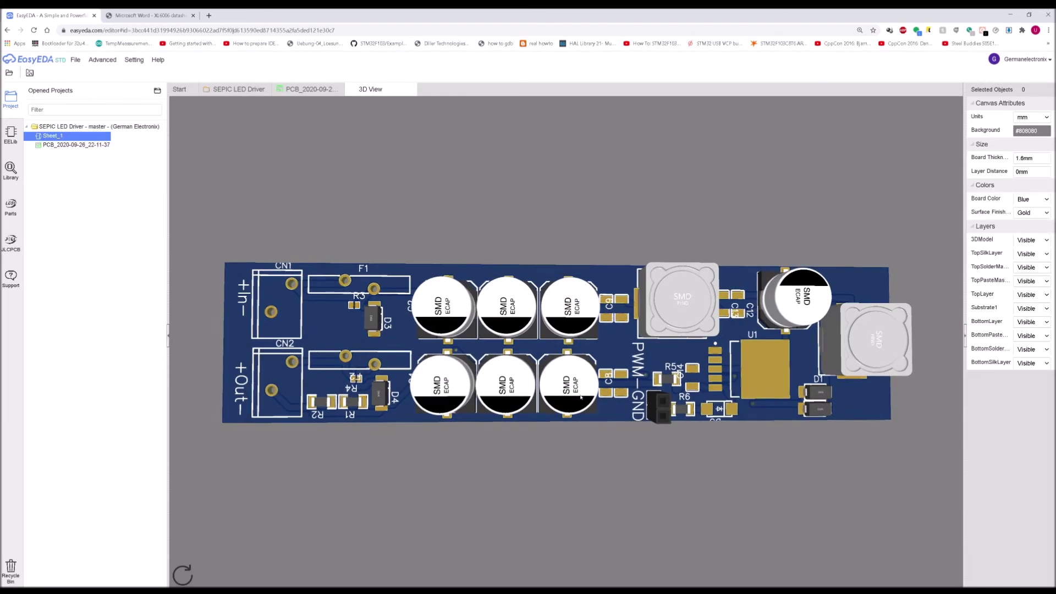
scroll(581, 396, down, 3)
drag(581, 397, 774, 326)
drag(649, 345, 618, 477)
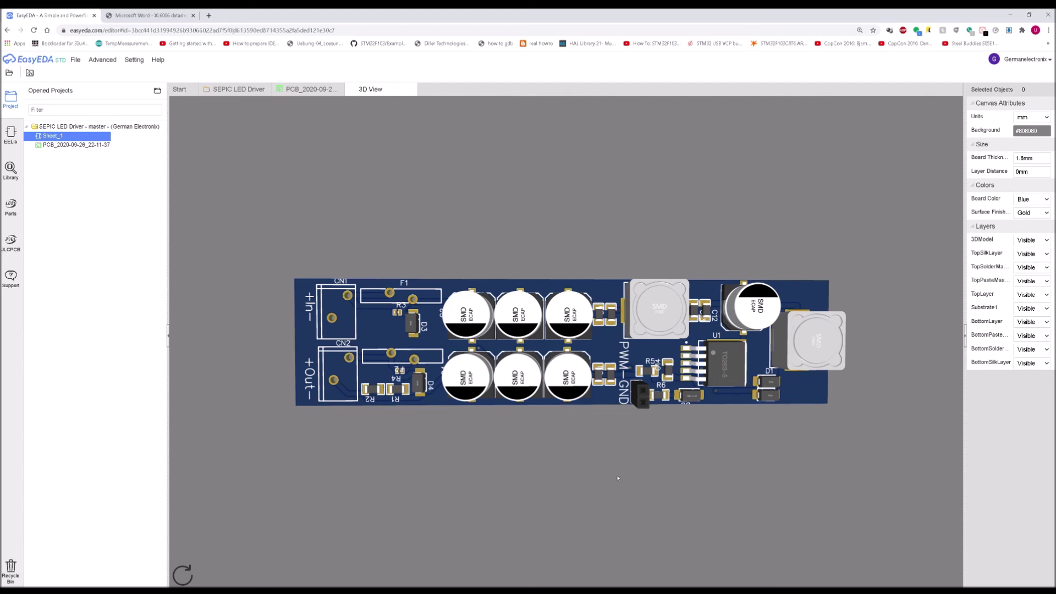
drag(574, 294, 596, 209)
drag(426, 407, 448, 428)
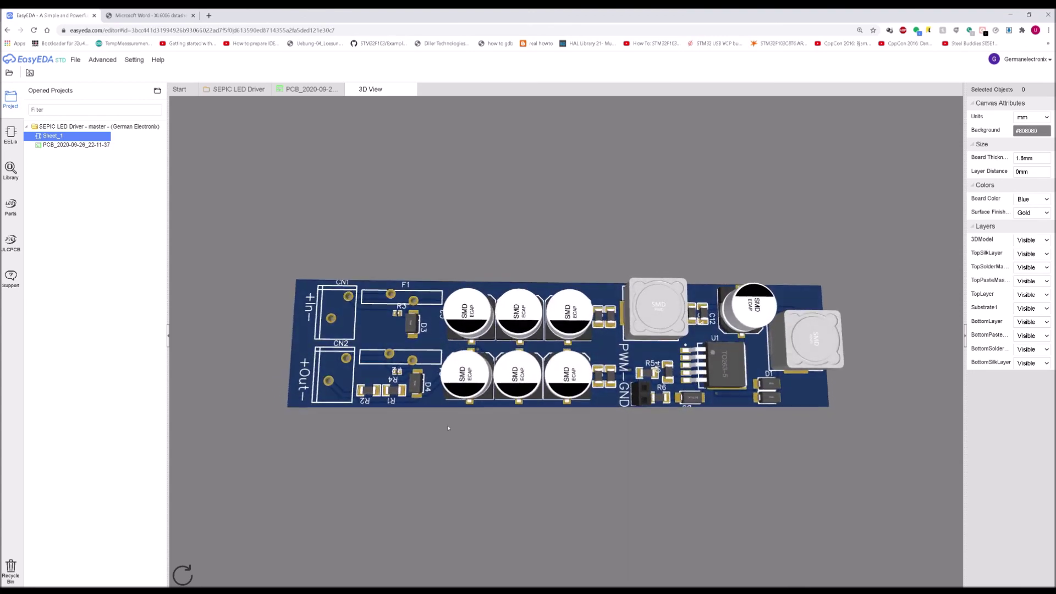
drag(448, 427, 447, 395)
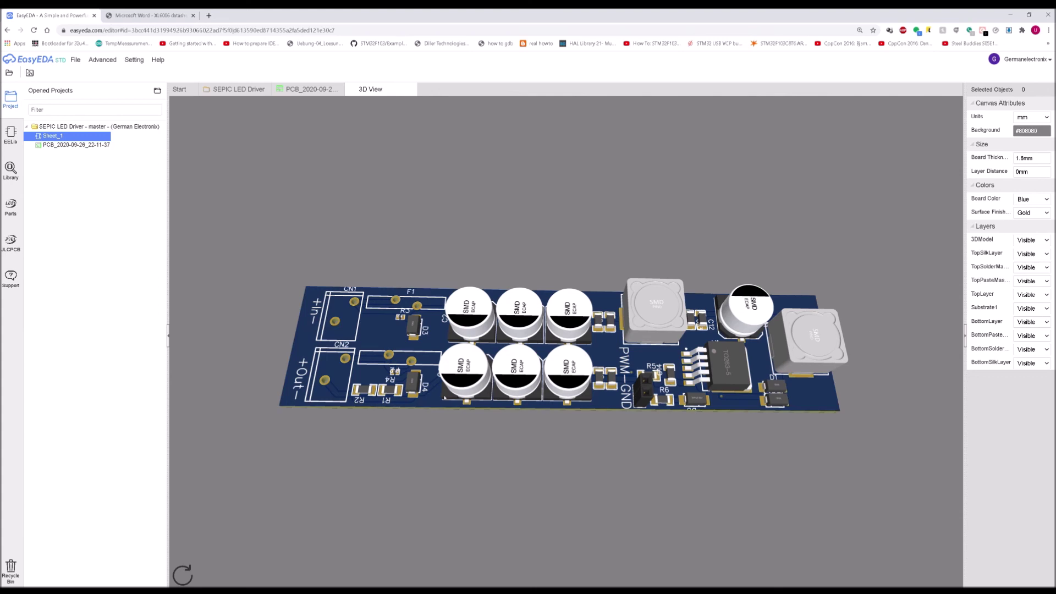
drag(445, 395, 647, 387)
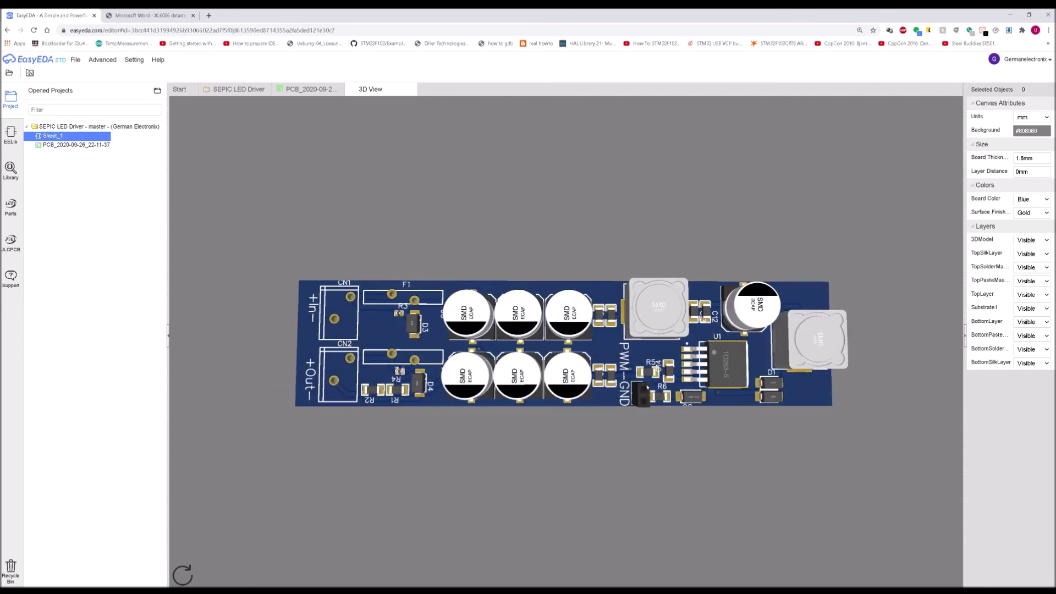
Close the 3D view and list the PCB's DRC errors in the design manager
click(411, 89)
scroll(582, 226, down, 2)
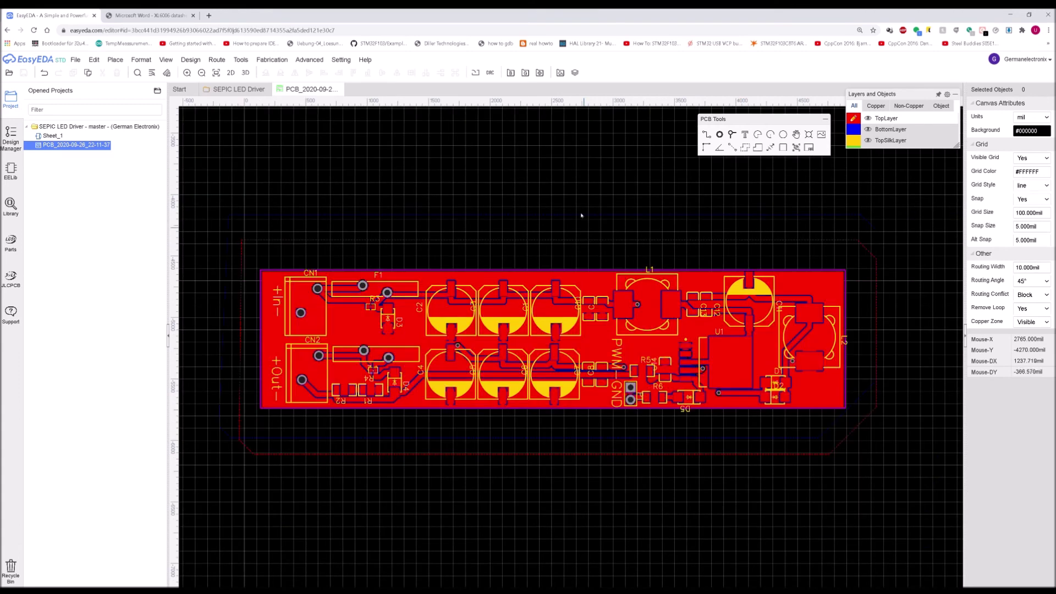
right_drag(570, 208, 570, 208)
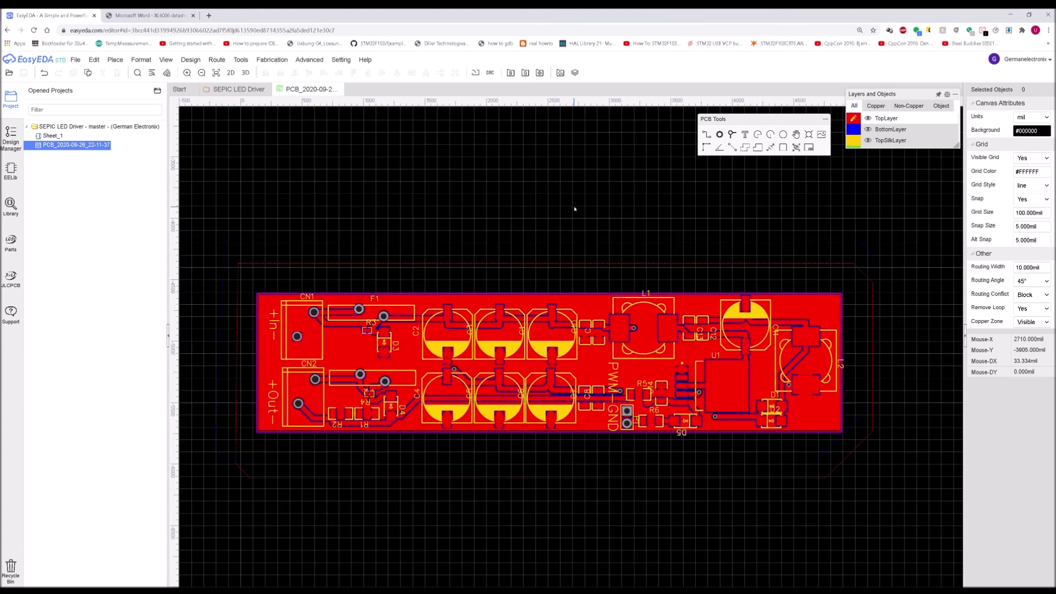
key(ctrl+d)
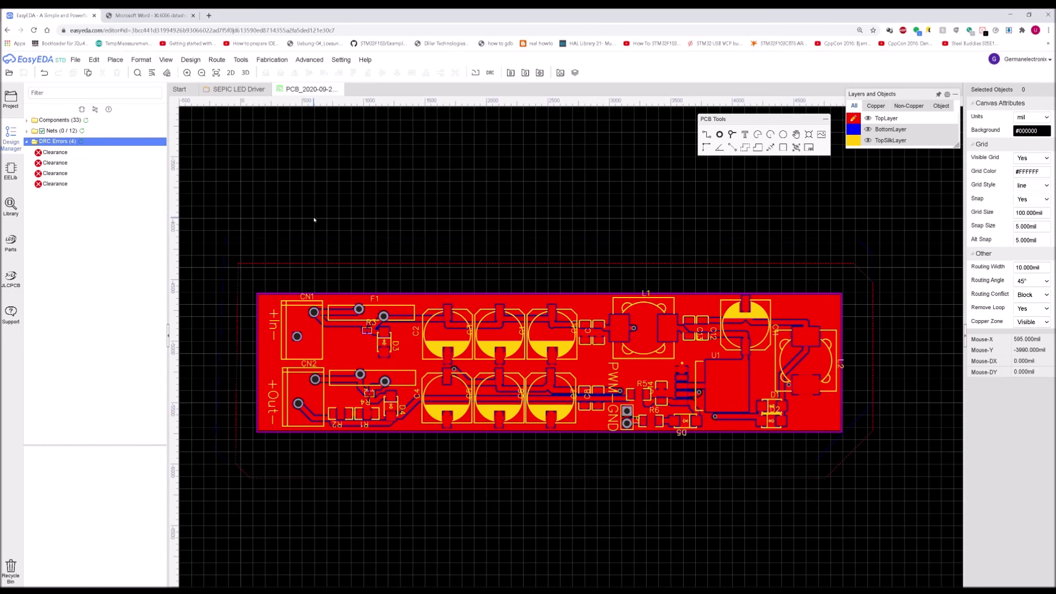
Refresh the component, net and DRC error lists in the design manager
scroll(362, 333, up, 5)
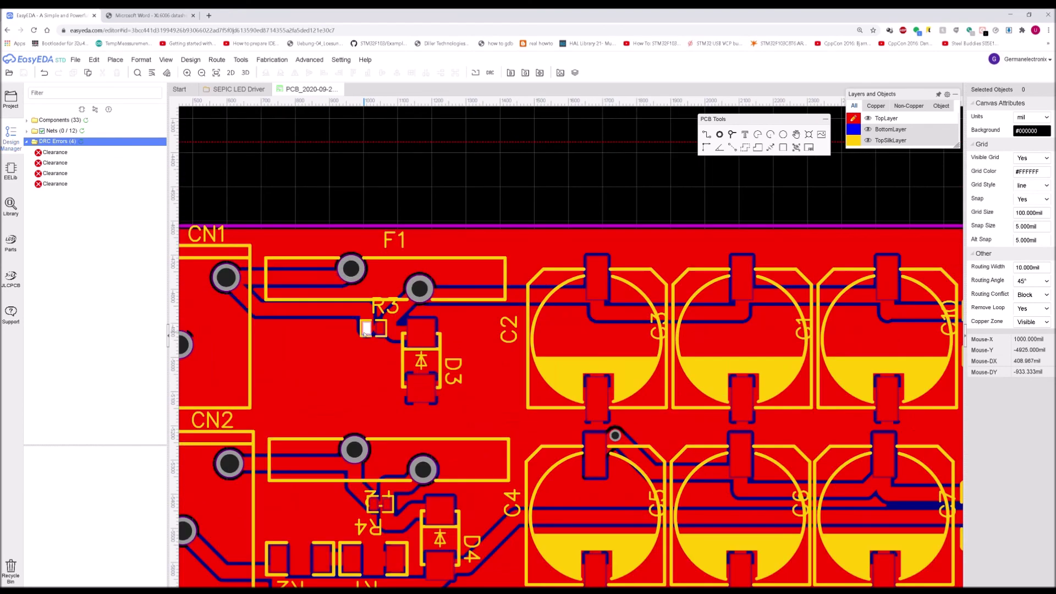
click(79, 133)
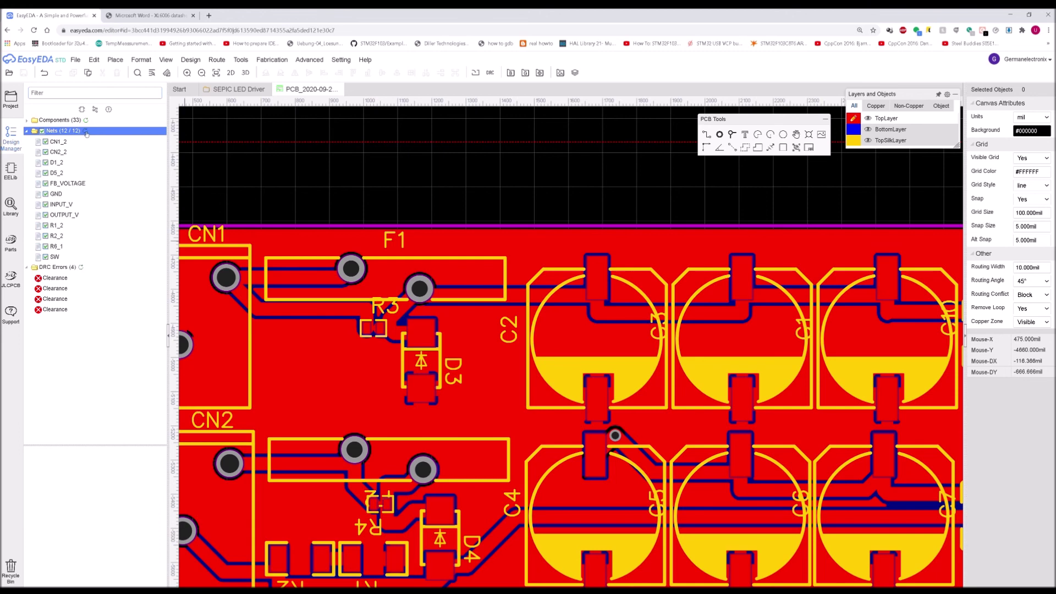
click(86, 132)
click(87, 121)
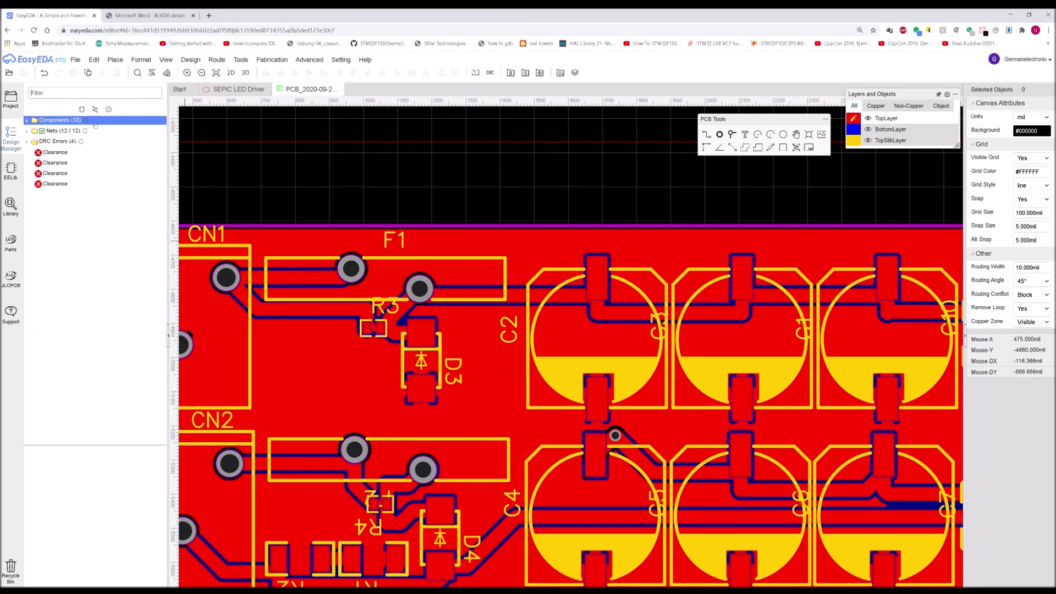
click(82, 142)
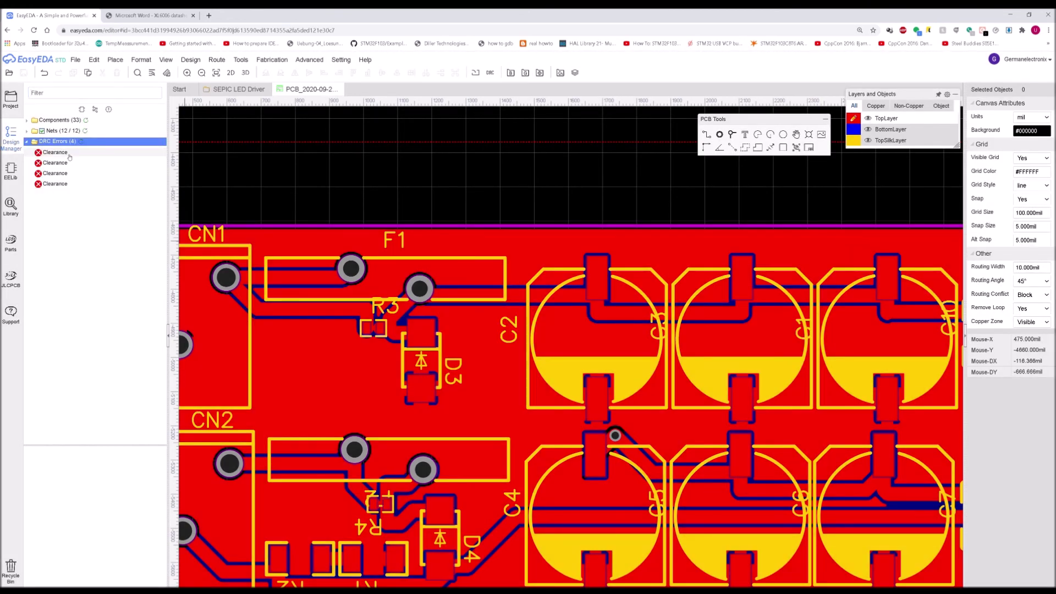
Go through the listed clearance errors and locate the CN2_2 and OUTPUT_V track conflict at resistor R4
click(70, 164)
click(71, 173)
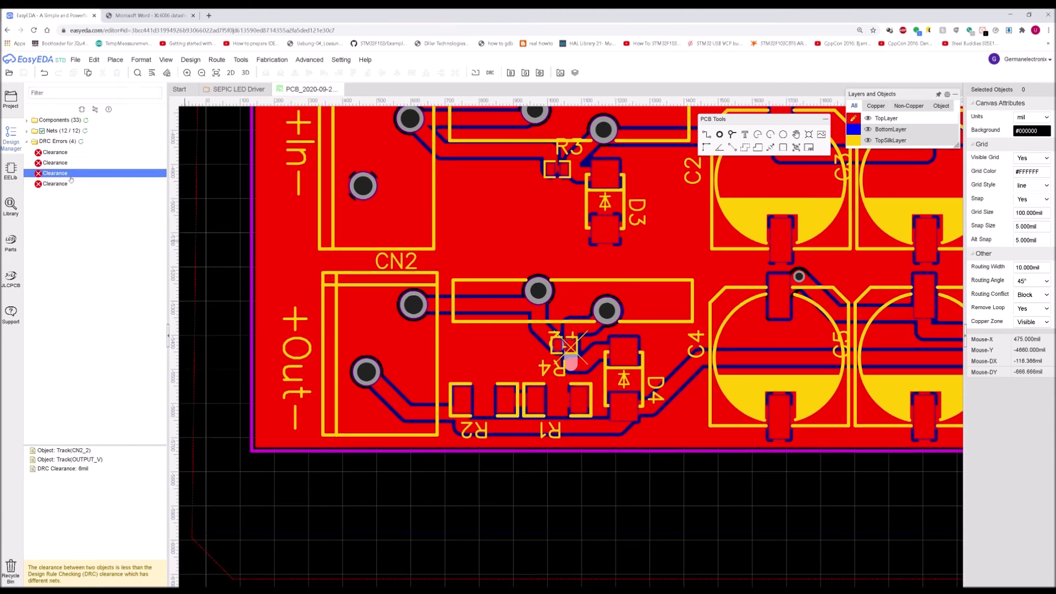
click(70, 184)
click(422, 501)
scroll(558, 363, up, 3)
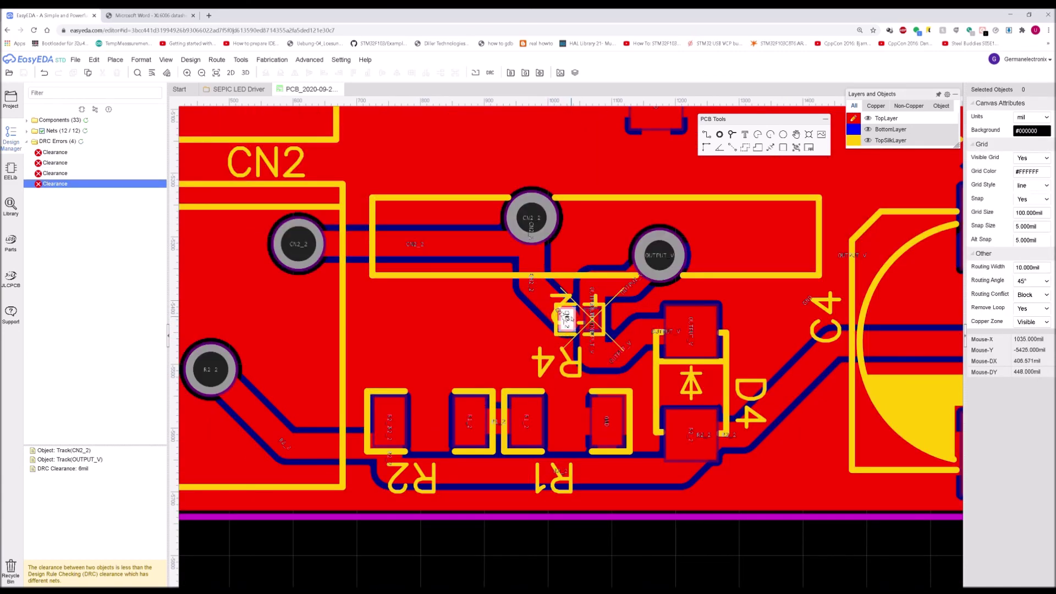
Move the F2 silkscreen label off the pads of resistor R4, into the fuse outline above
click(580, 321)
scroll(582, 318, up, 3)
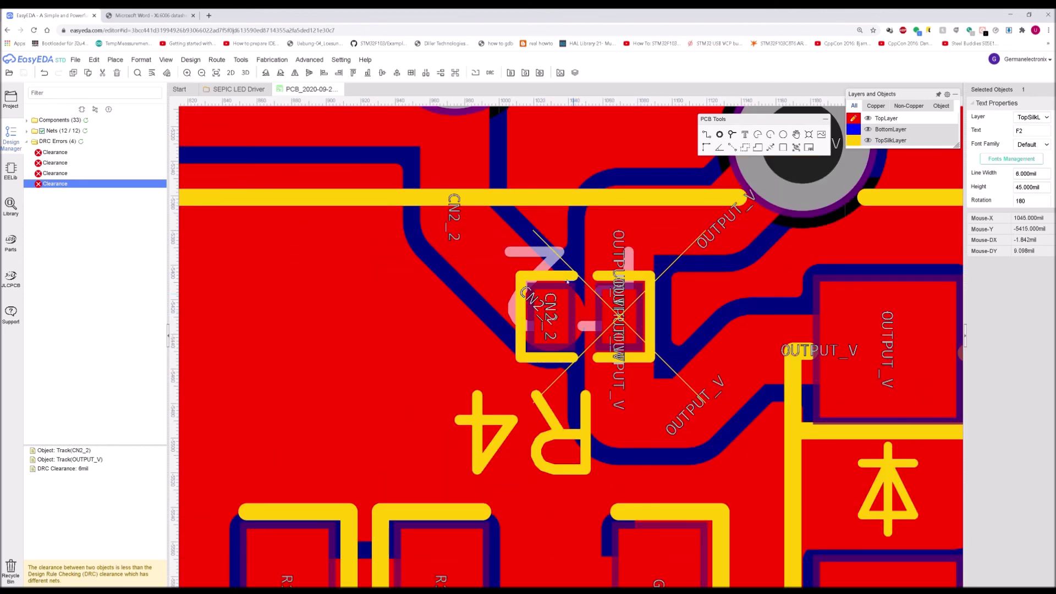
drag(547, 251, 565, 164)
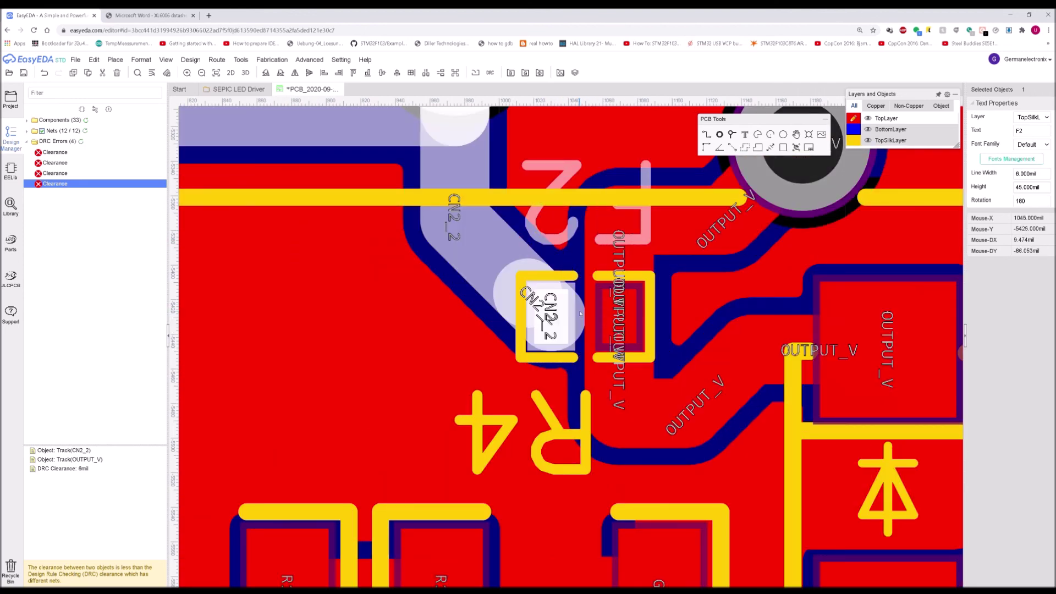
Set the width of the four short CN2_2 and OUTPUT_V track segments at resistor R4's pads to 25 mil
click(583, 316)
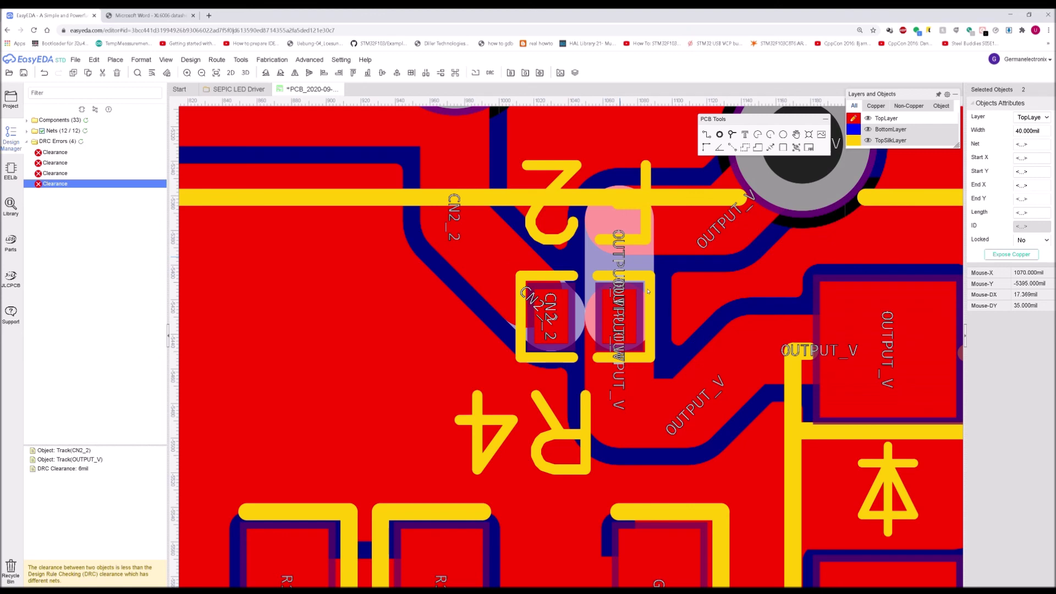
ctrl+click(592, 321)
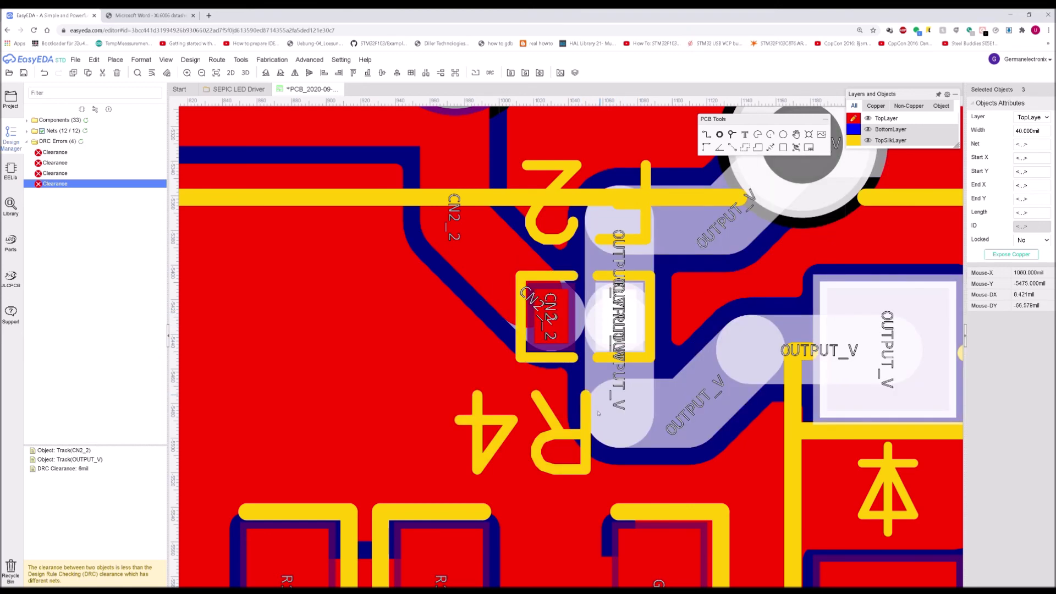
scroll(603, 379, down, 1)
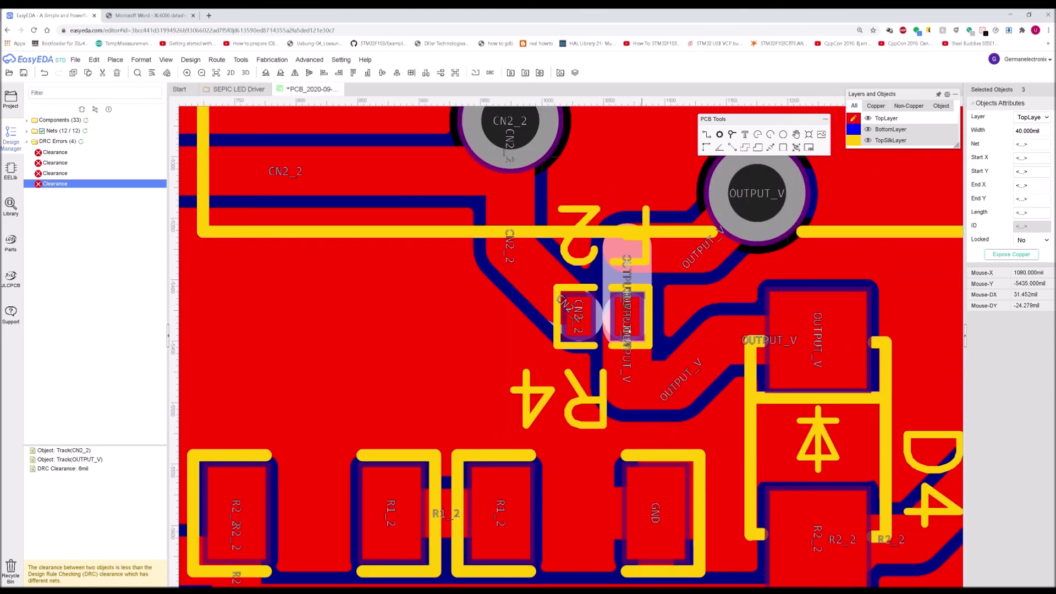
ctrl+click(606, 353)
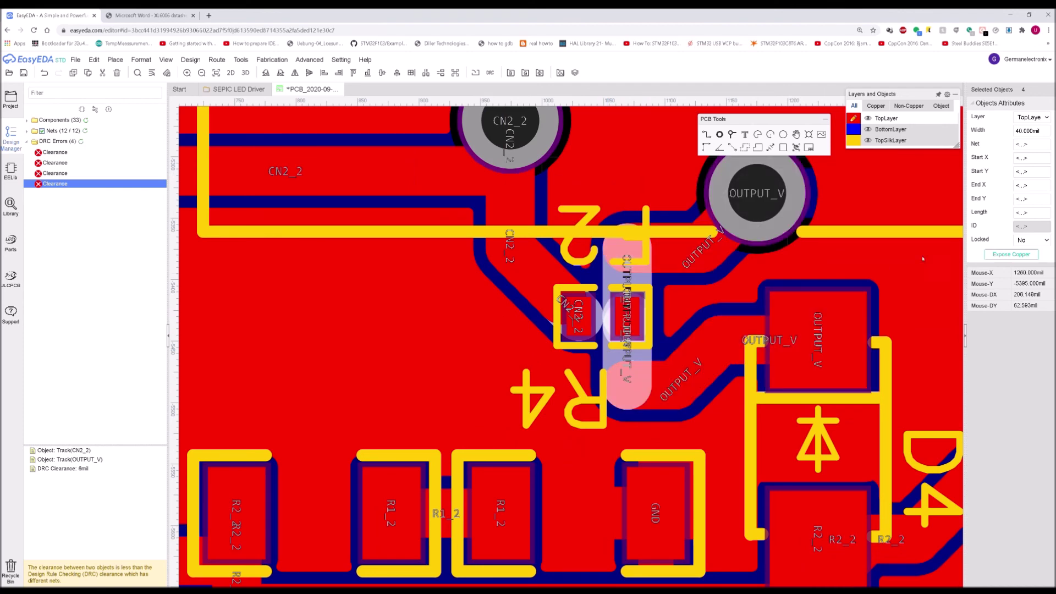
click(1034, 134)
text(25)
key(Return)
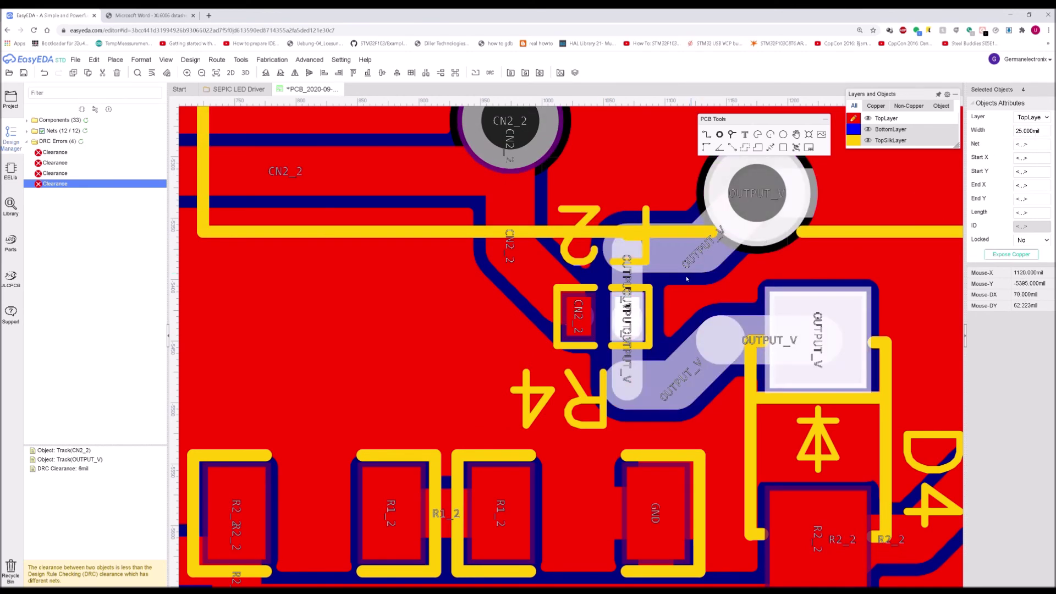
Set the width of the short INPUT_V and CN1_2 track segments at resistor R3's pads to 25 mil
scroll(671, 330, down, 3)
scroll(666, 322, down, 2)
scroll(663, 302, up, 6)
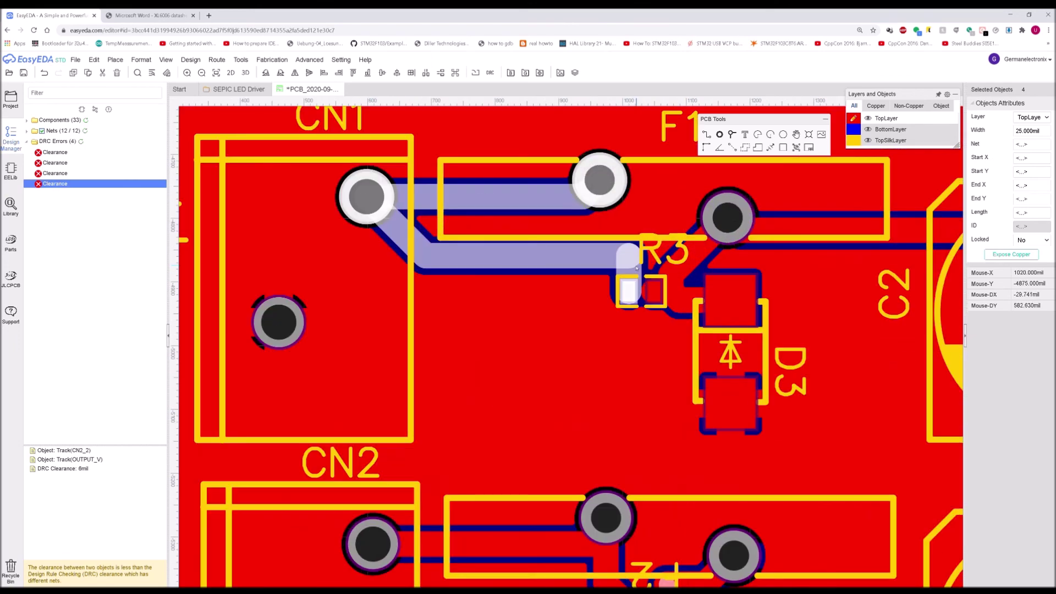
click(660, 302)
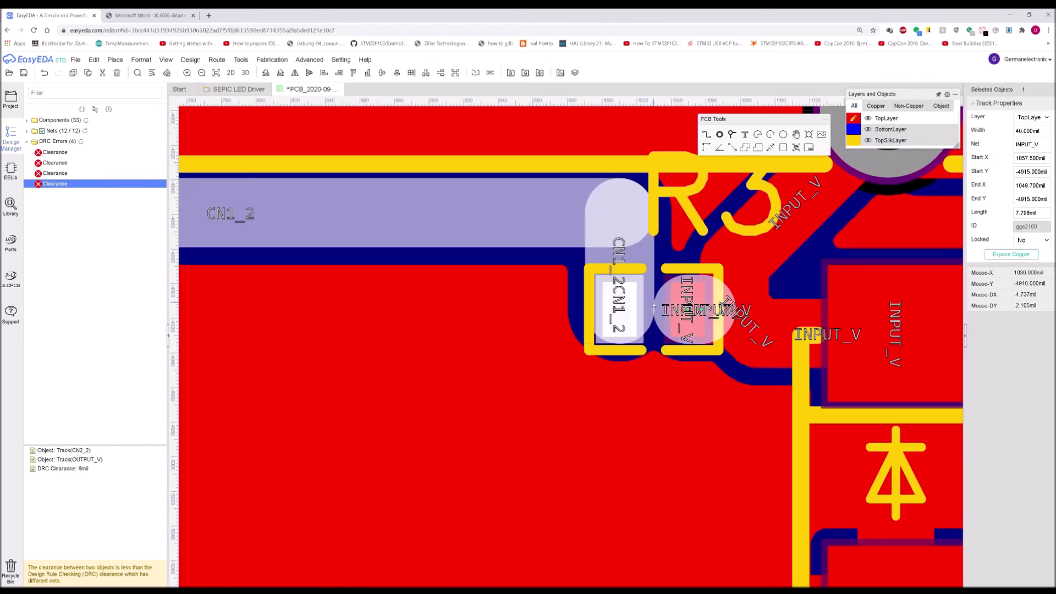
ctrl+click(649, 303)
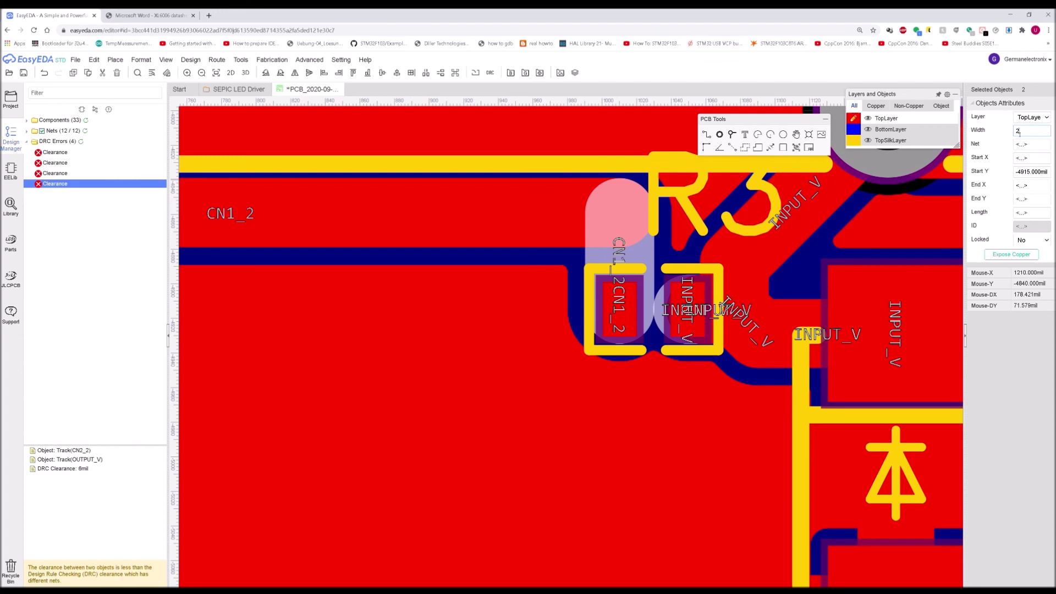
key(Return)
Clear the track selection, save the PCB and refresh the DRC error list in the design manager
scroll(831, 277, down, 6)
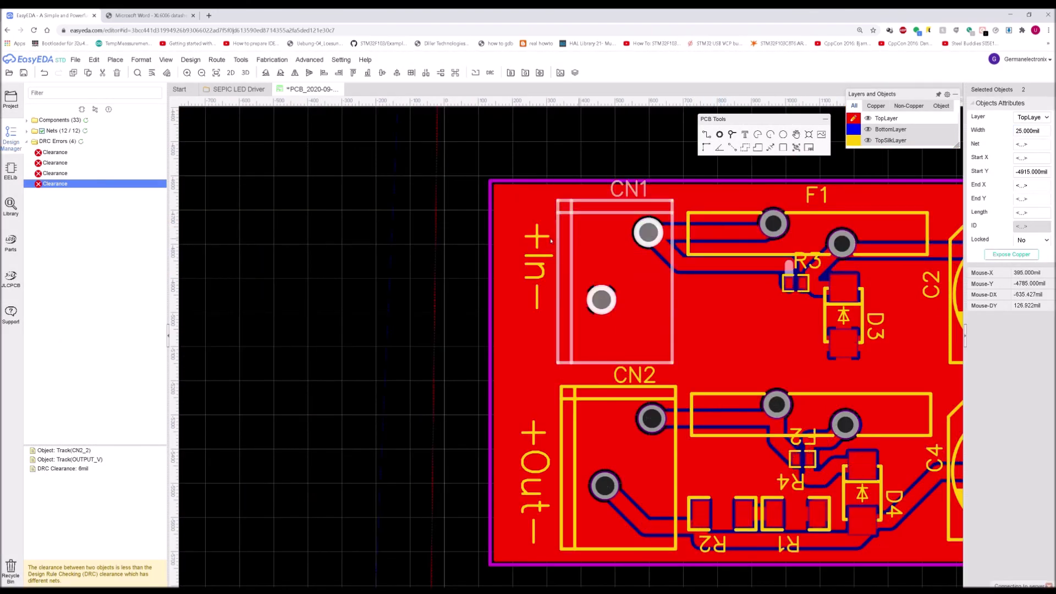
click(447, 247)
right_click(447, 247)
mouse_move(520, 355)
click(549, 363)
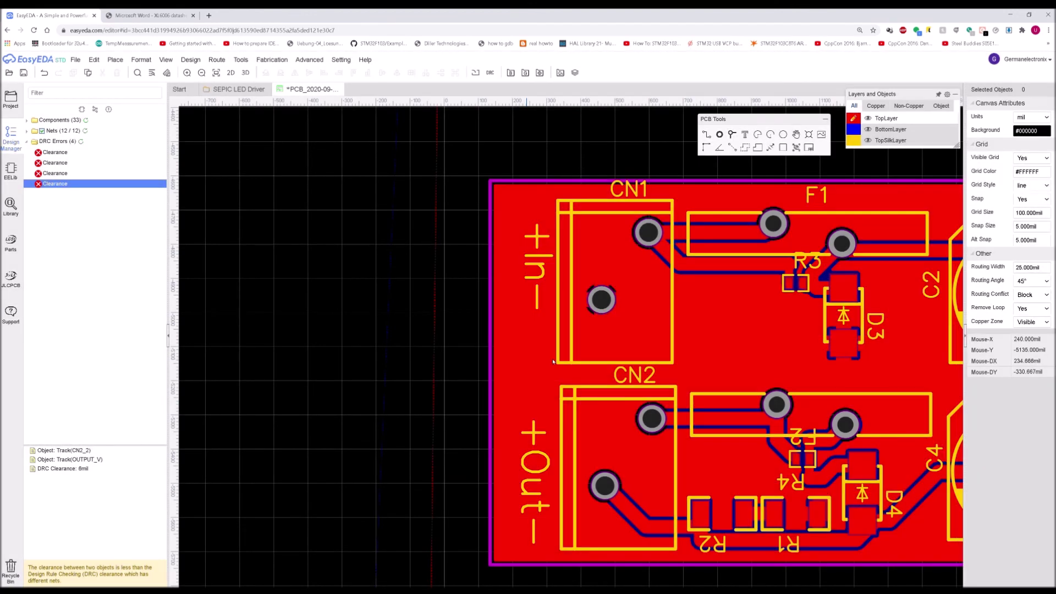
scroll(554, 362, down, 4)
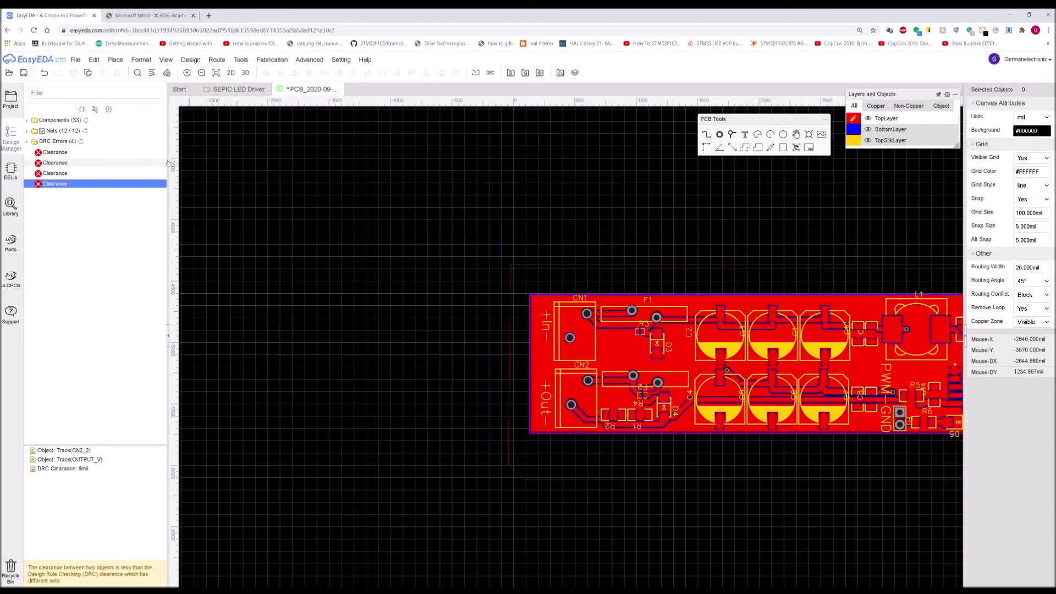
key(ctrl+s)
right_drag(421, 248, 251, 227)
click(83, 141)
click(88, 134)
click(110, 135)
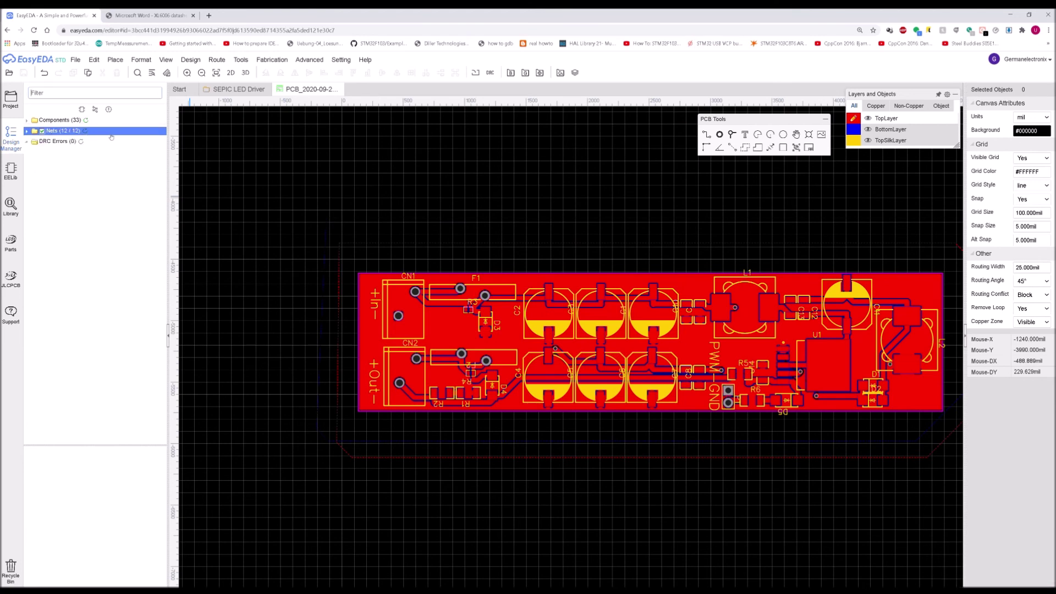
click(76, 59)
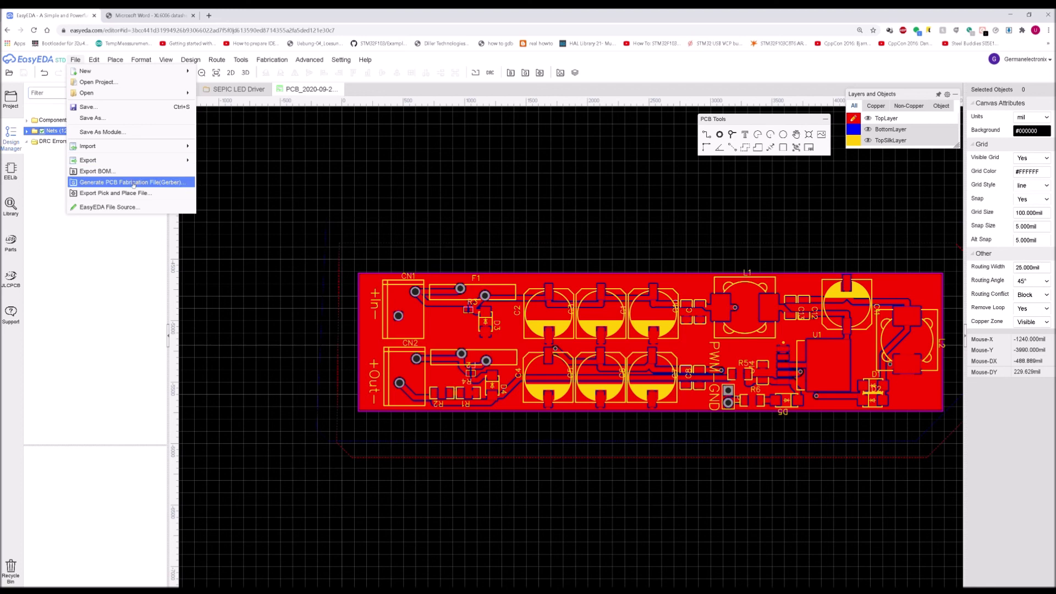
right_drag(541, 191, 452, 190)
scroll(697, 335, up, 1)
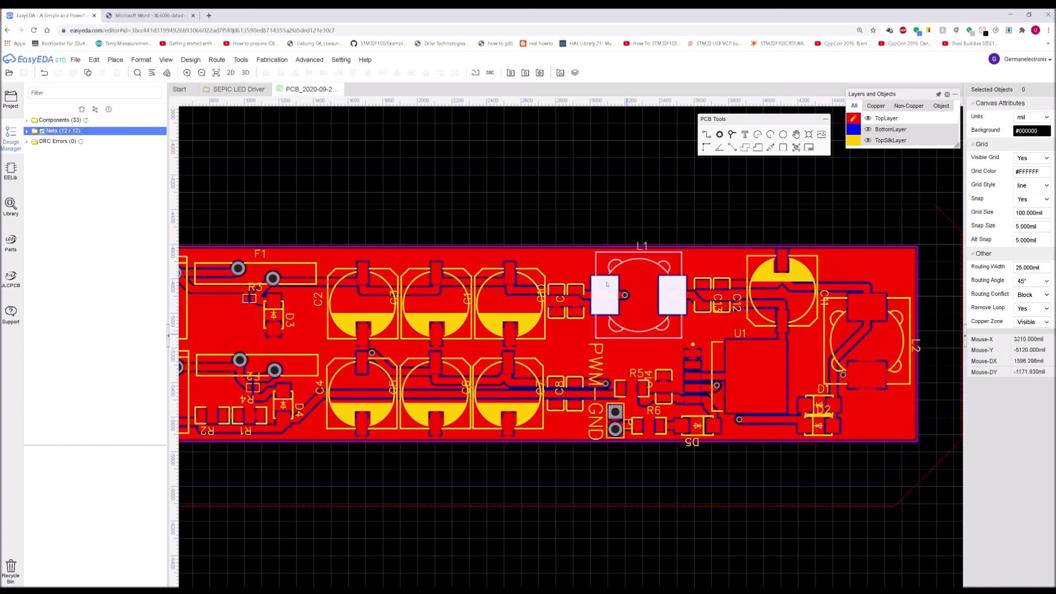
scroll(687, 300, down, 2)
right_drag(539, 212, 530, 243)
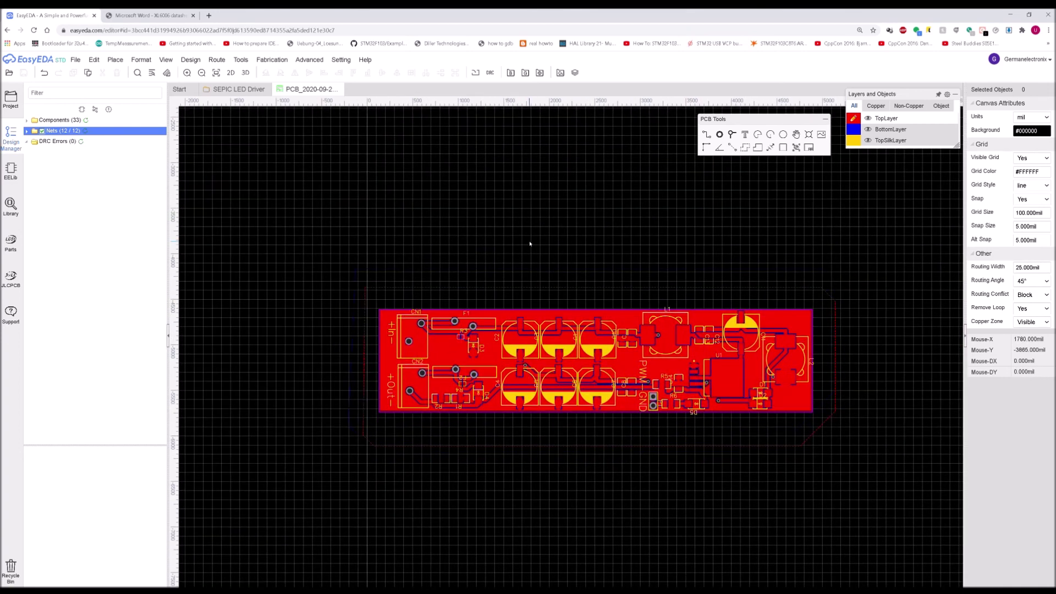